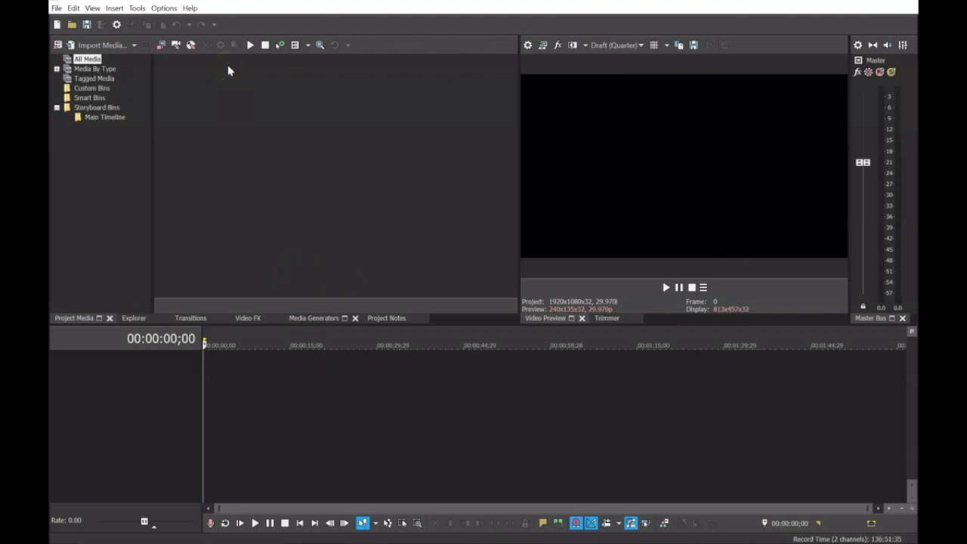
# Step: Create a new project using the HD 1080-60i (1920x1080, 29.970 fps) template
pyautogui.click(55, 7)
pyautogui.click(79, 19)
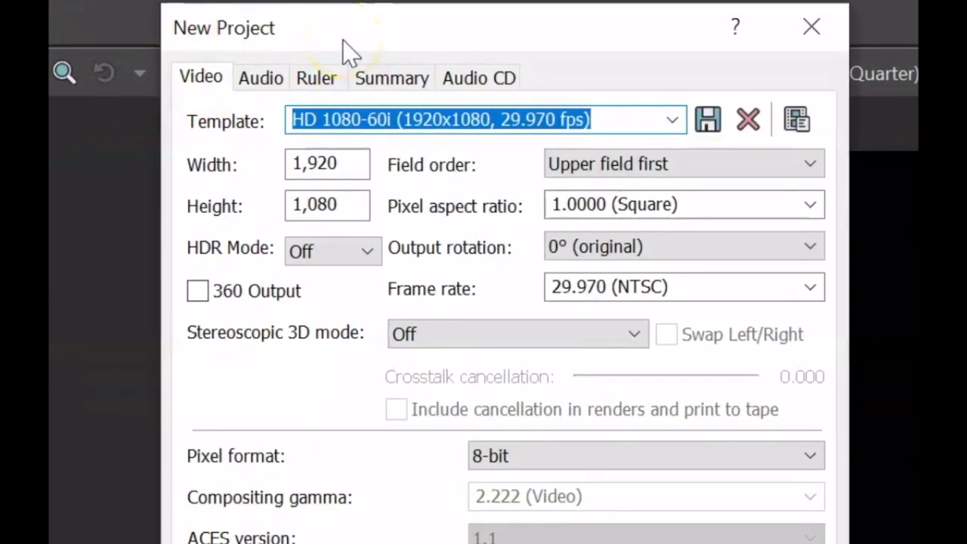
pyautogui.click(672, 120)
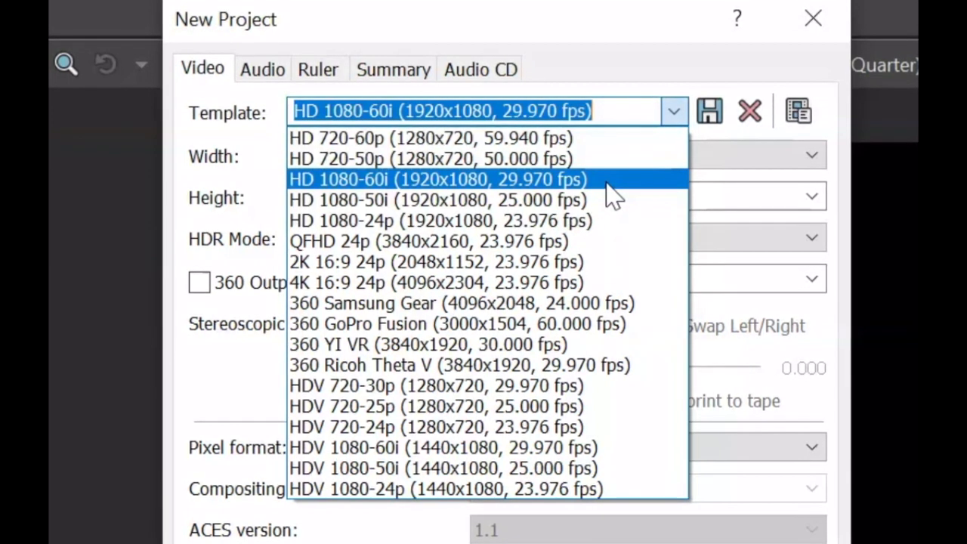
pyautogui.moveTo(614, 195); pyautogui.dragTo(611, 223)
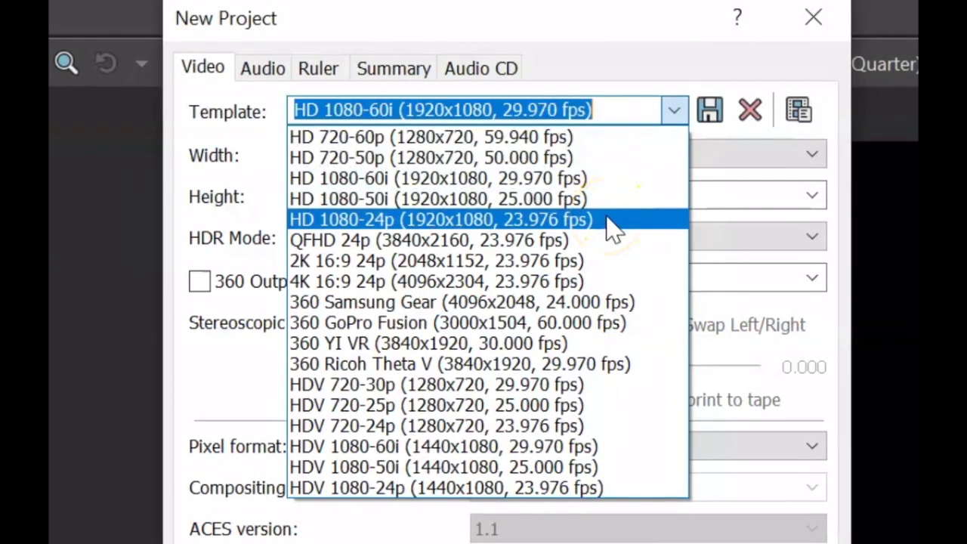
pyautogui.moveTo(608, 215); pyautogui.dragTo(515, 157)
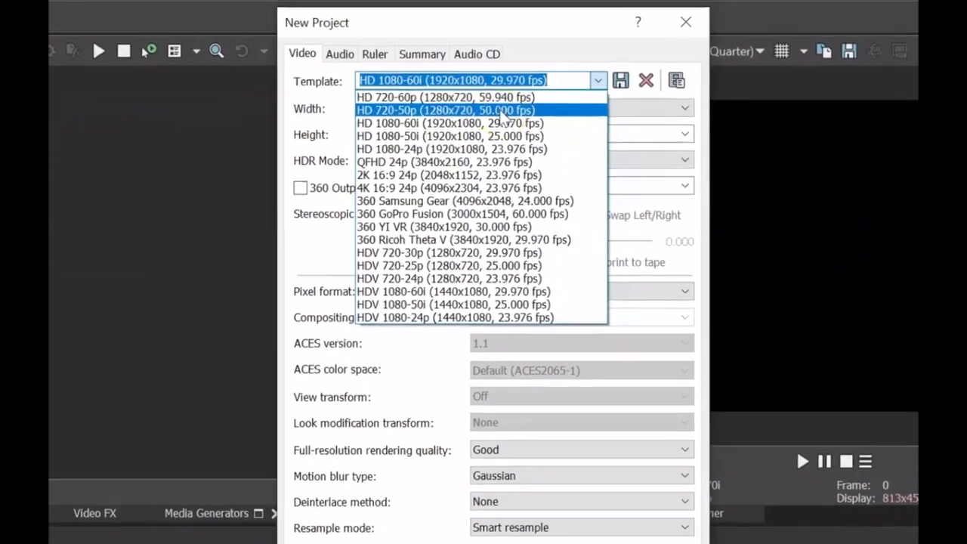
pyautogui.click(525, 179)
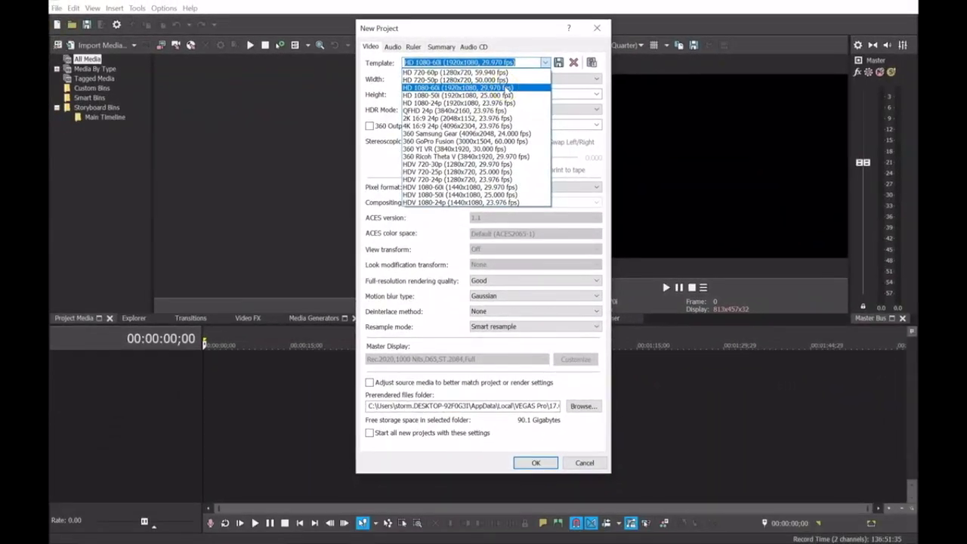
pyautogui.click(508, 88)
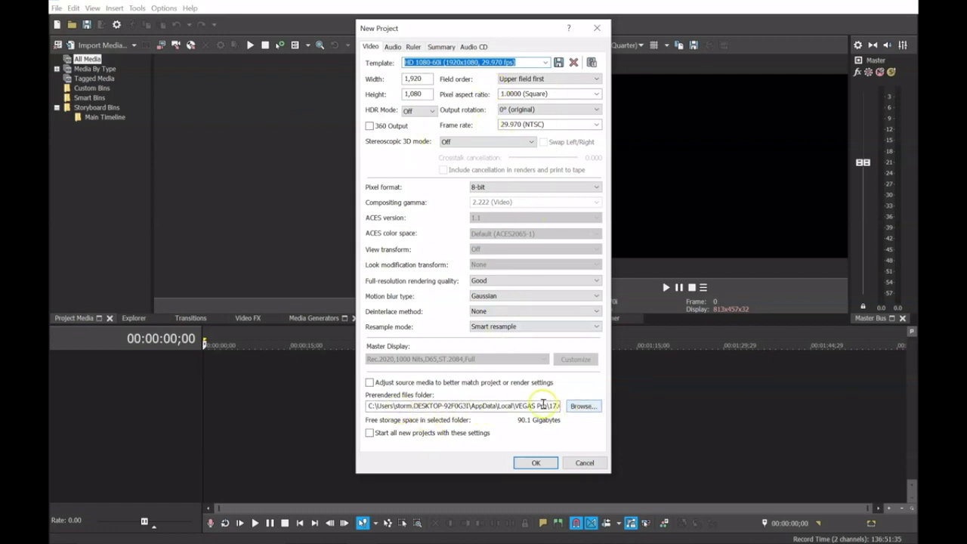
pyautogui.click(541, 464)
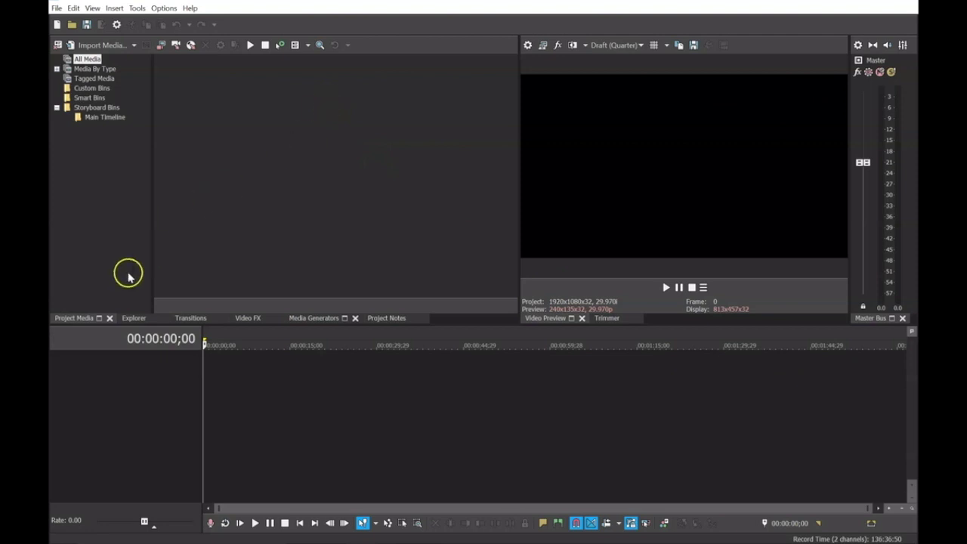
# Step: Look through the project media, file explorer, transitions, video effects, media generators and project notes areas
pyautogui.click(76, 318)
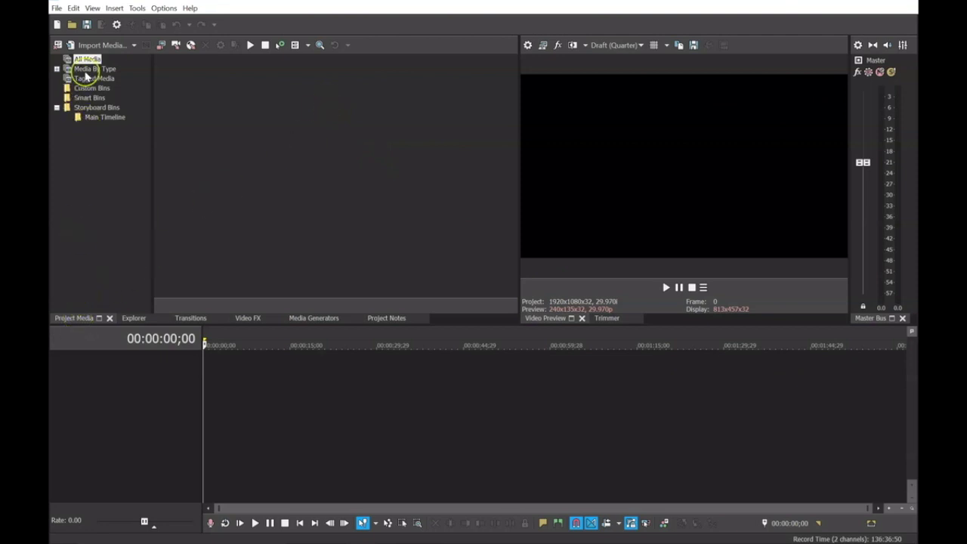
pyautogui.click(136, 318)
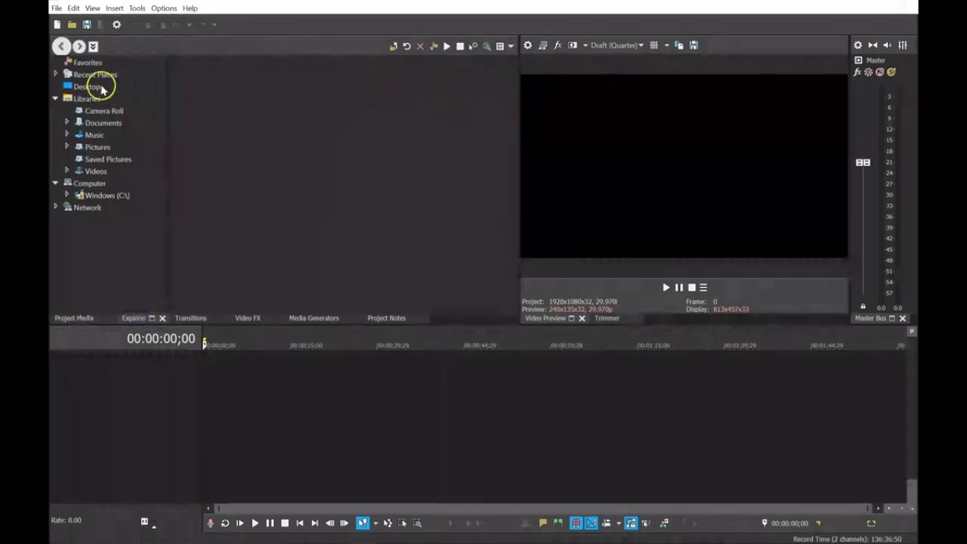
pyautogui.click(190, 318)
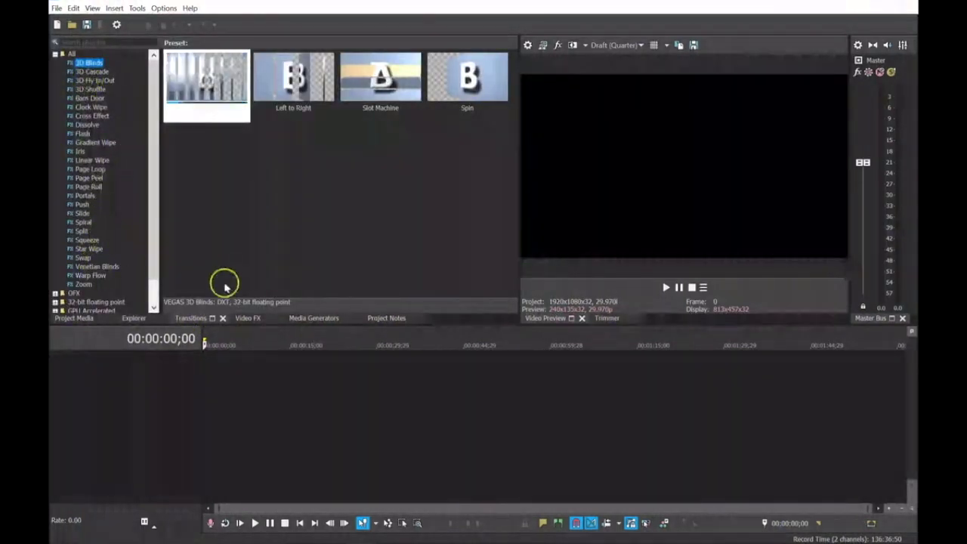
pyautogui.click(255, 318)
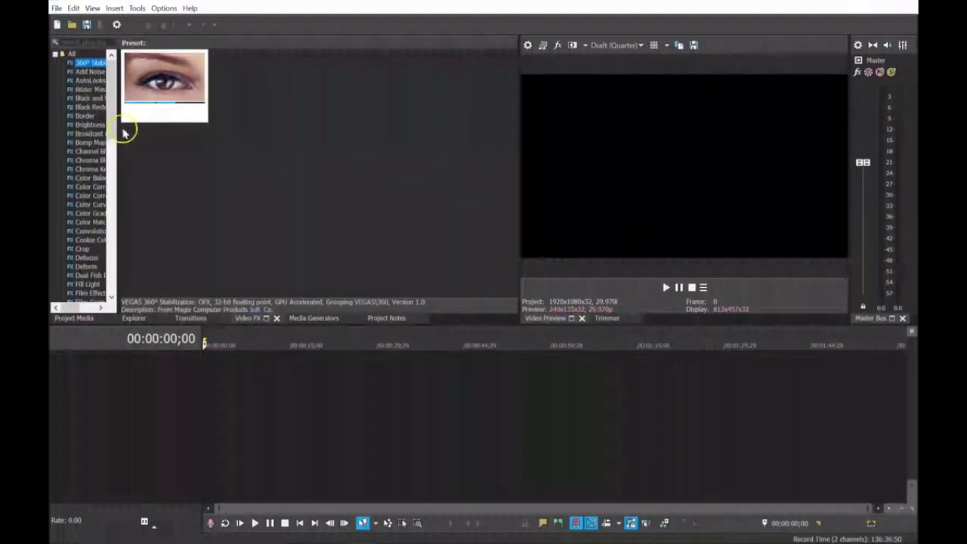
pyautogui.moveTo(114, 131); pyautogui.dragTo(150, 130)
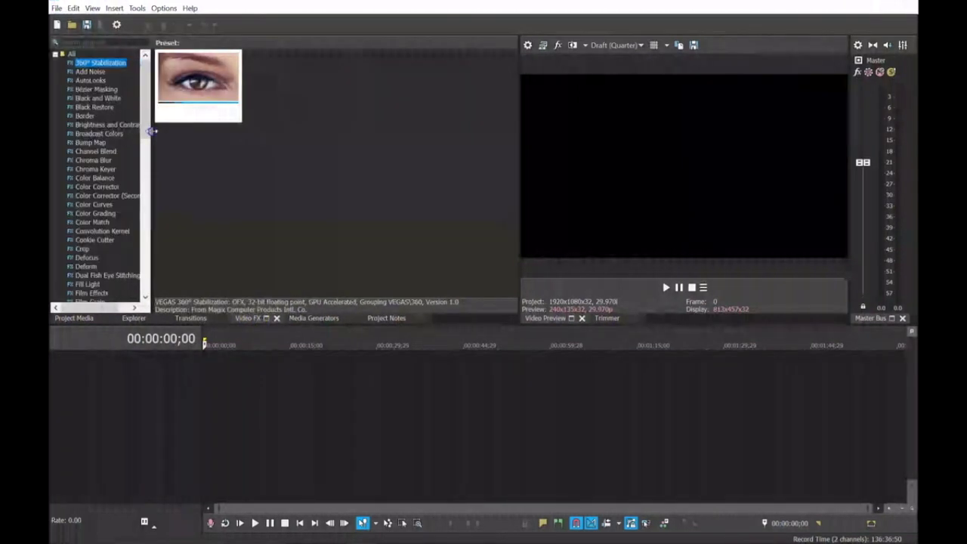
pyautogui.click(305, 318)
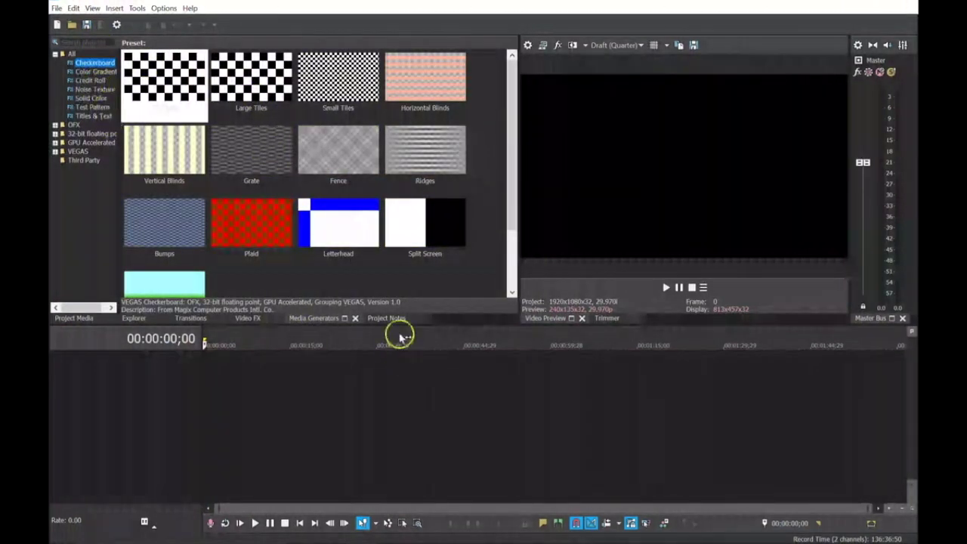
pyautogui.click(380, 318)
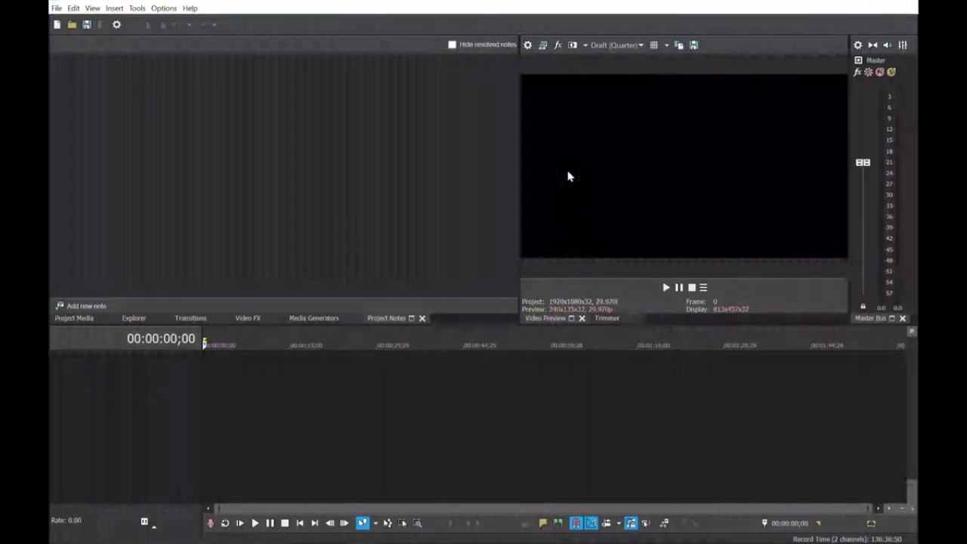
# Step: View the empty Trimmer and return to the video preview
pyautogui.click(607, 318)
pyautogui.click(630, 155)
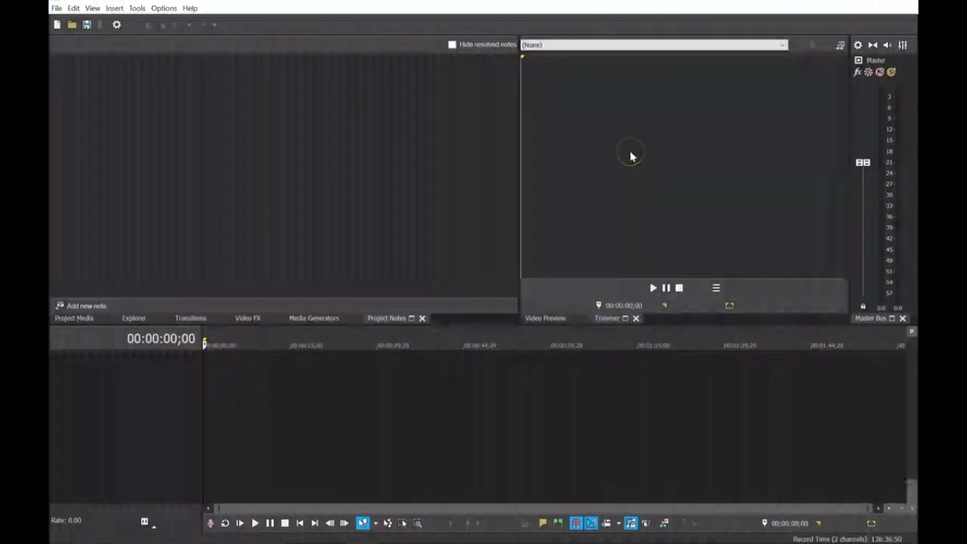
pyautogui.click(488, 403)
pyautogui.click(545, 318)
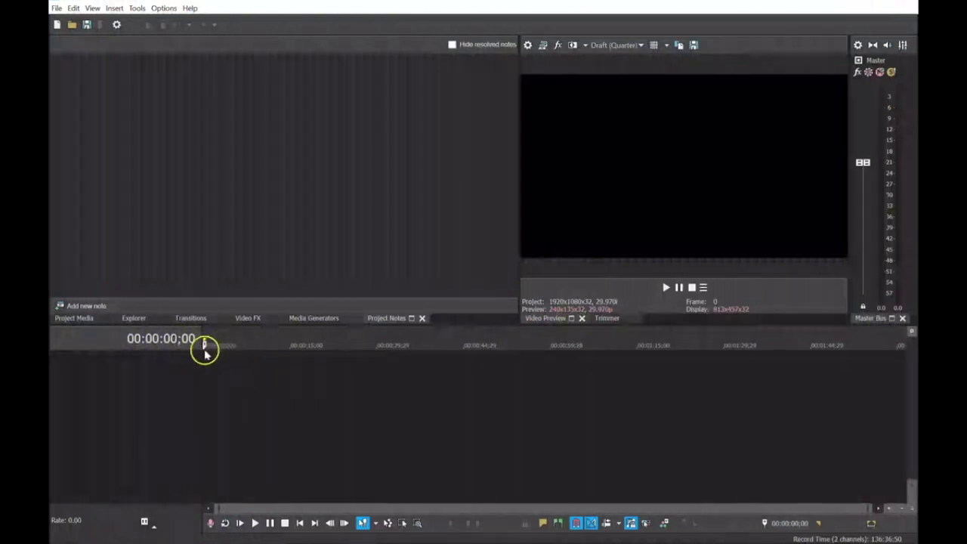
# Step: Move the playhead along the empty timeline to 00:01:17;18
pyautogui.moveTo(204, 344); pyautogui.dragTo(406, 346)
pyautogui.click(485, 397)
pyautogui.click(273, 410)
pyautogui.click(652, 406)
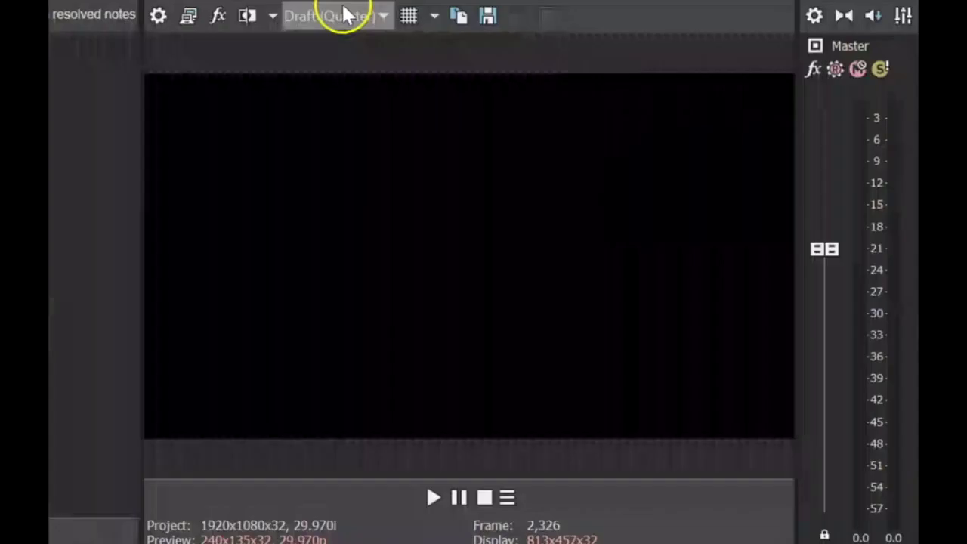
# Step: Set the video preview quality to Draft (Auto)
pyautogui.click(358, 22)
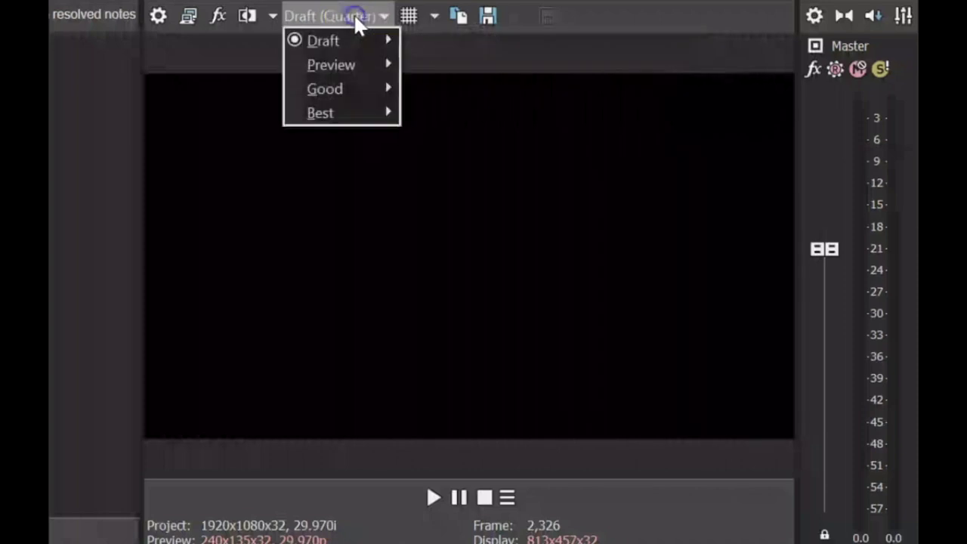
pyautogui.moveTo(363, 43)
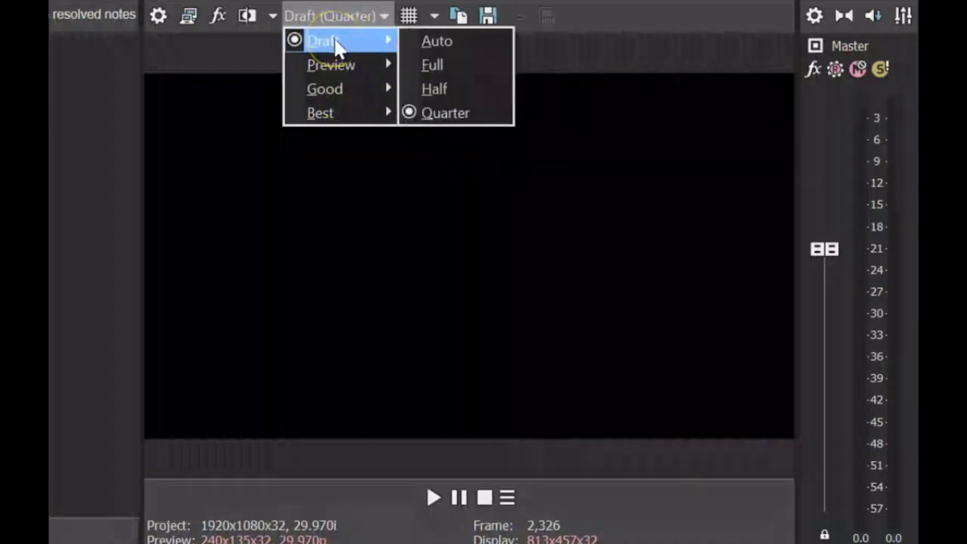
pyautogui.moveTo(349, 71)
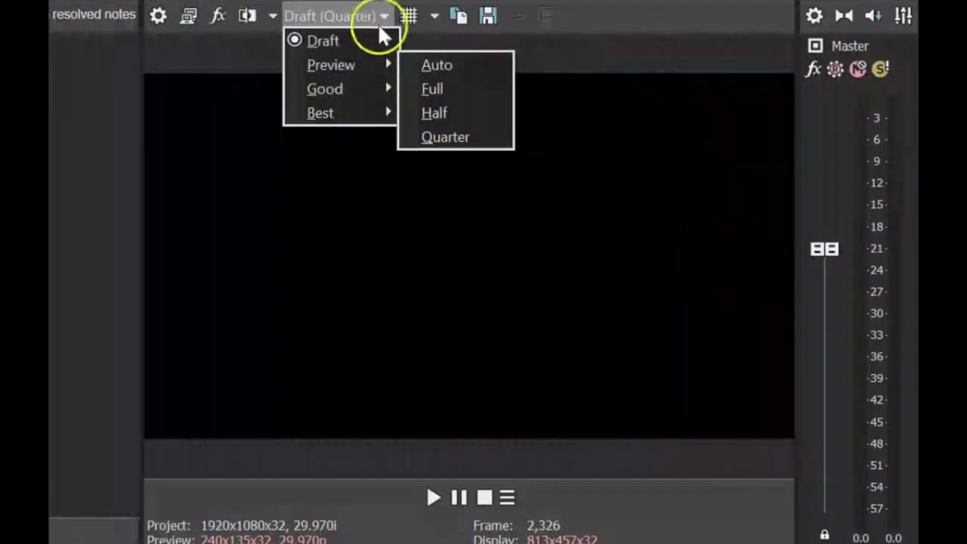
pyautogui.click(403, 43)
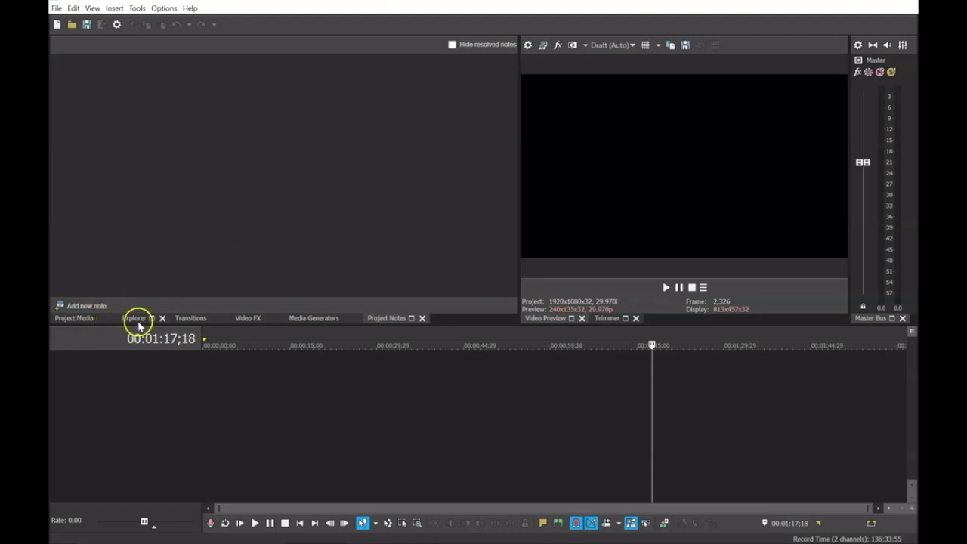
# Step: Examine the subfolders of the Videos library in the built-in file explorer
pyautogui.click(136, 319)
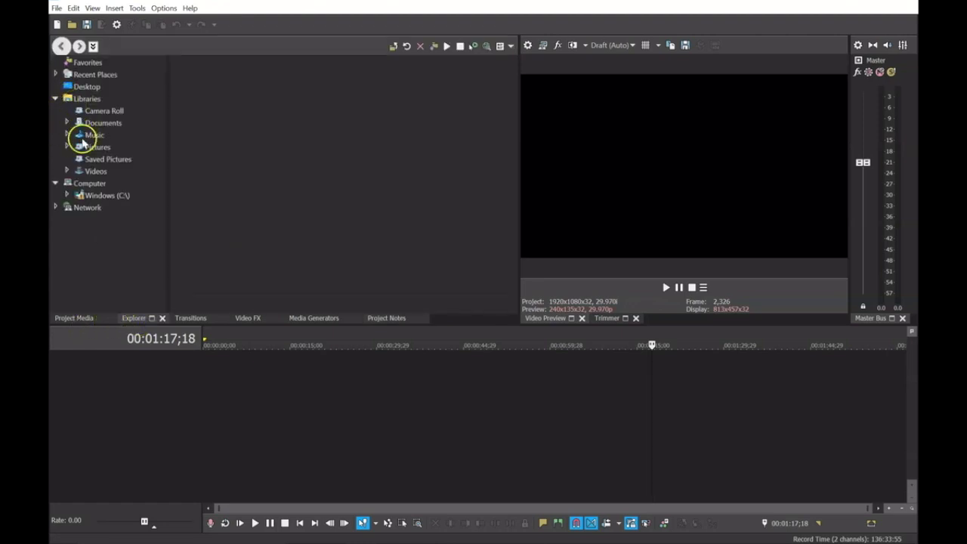
pyautogui.click(67, 171)
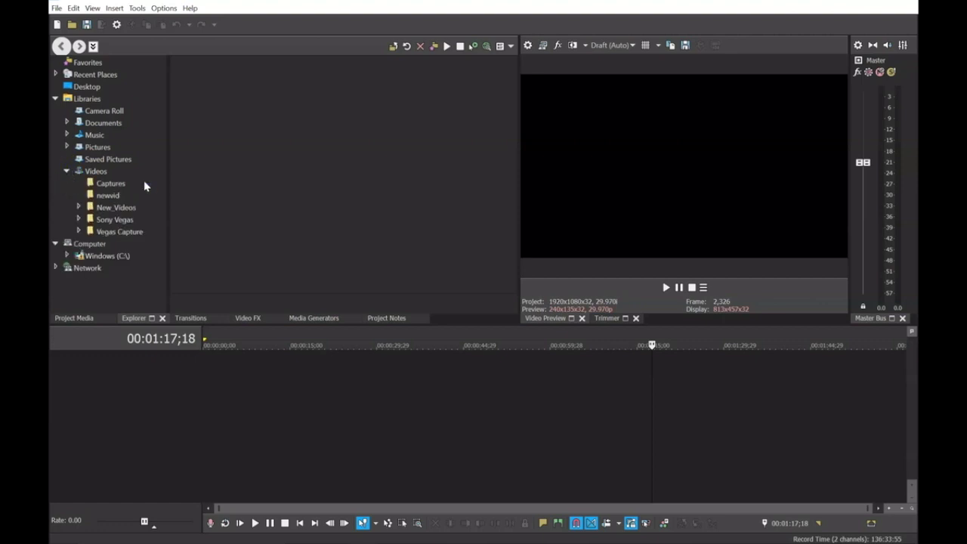
pyautogui.click(67, 171)
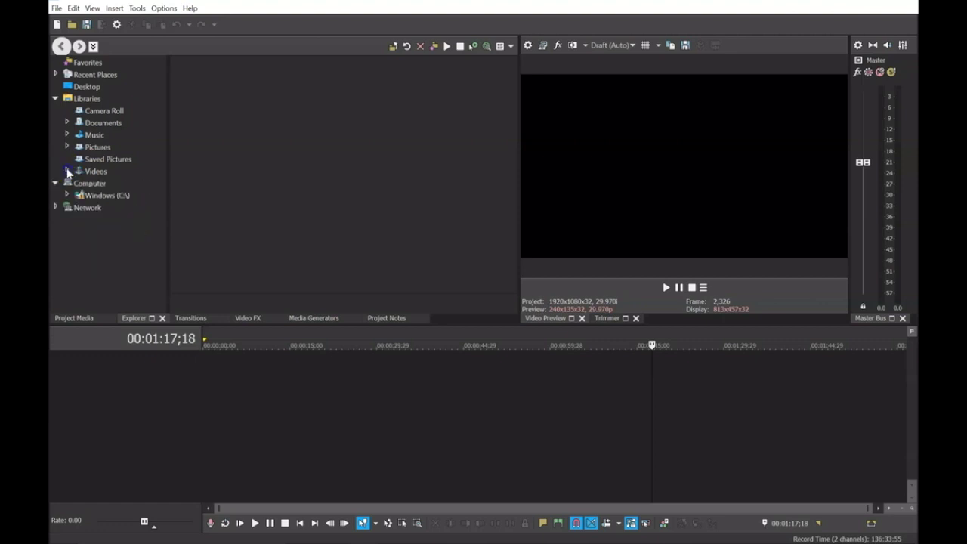
pyautogui.click(57, 8)
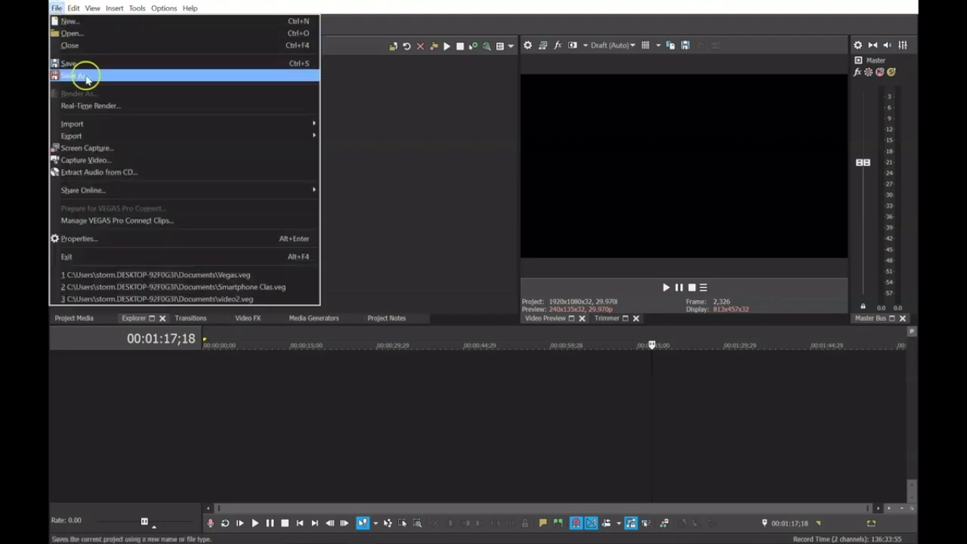
pyautogui.moveTo(86, 124)
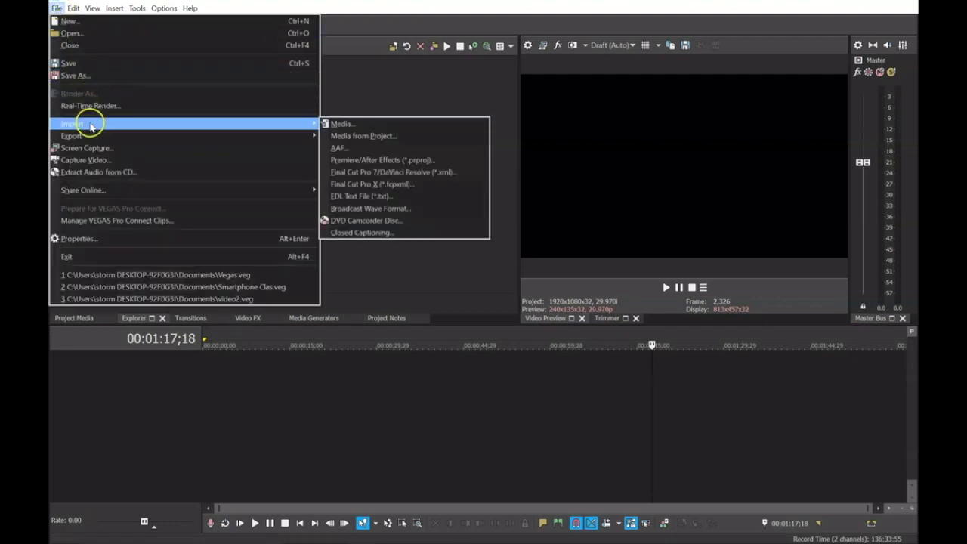
pyautogui.click(362, 124)
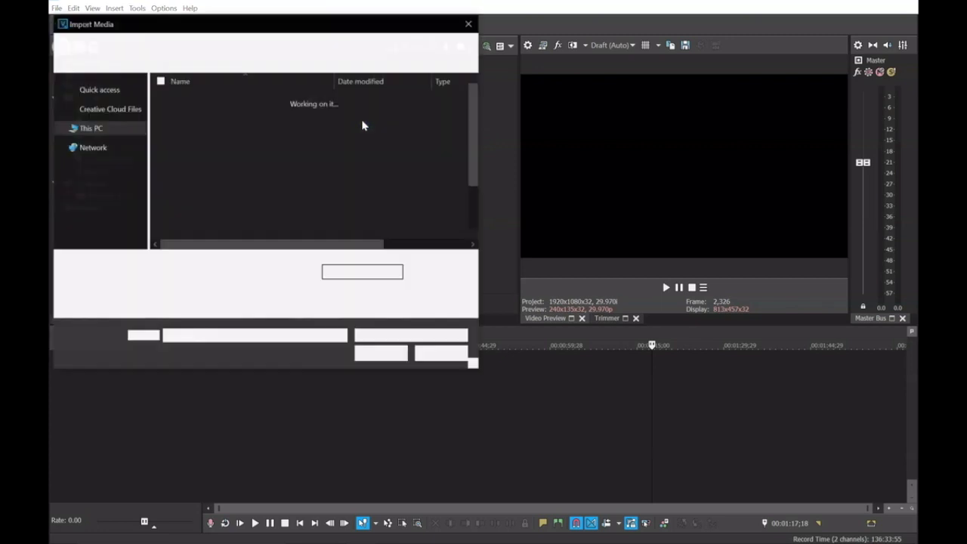
pyautogui.click(84, 207)
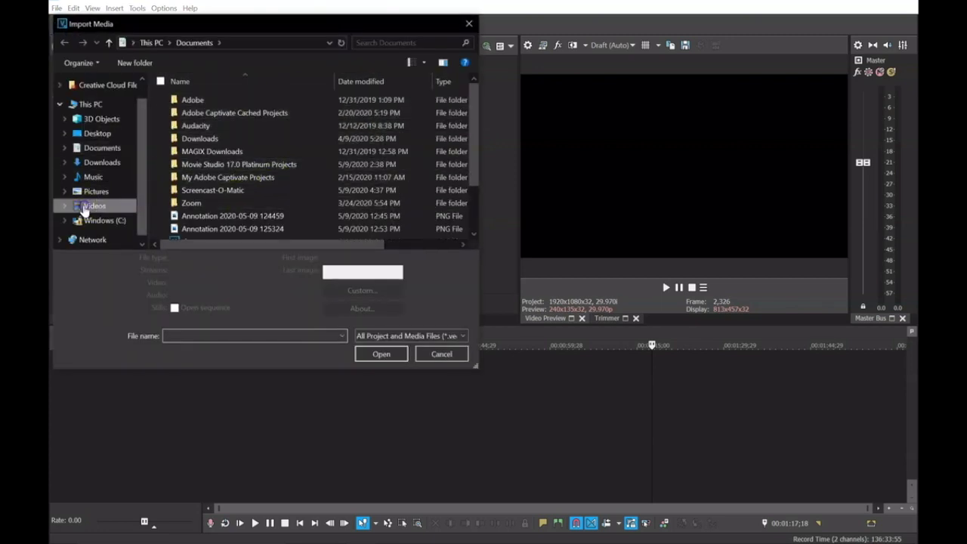
pyautogui.click(423, 357)
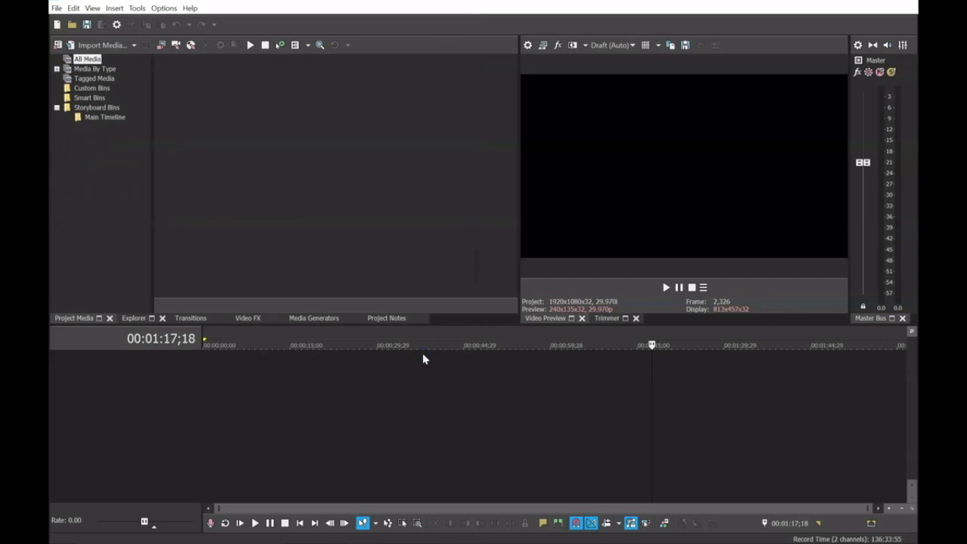
# Step: Switch to Windows File Explorer, open the Sony Vegas folder in Videos and position the window clear of the timeline's beginning
pyautogui.press('super+e')
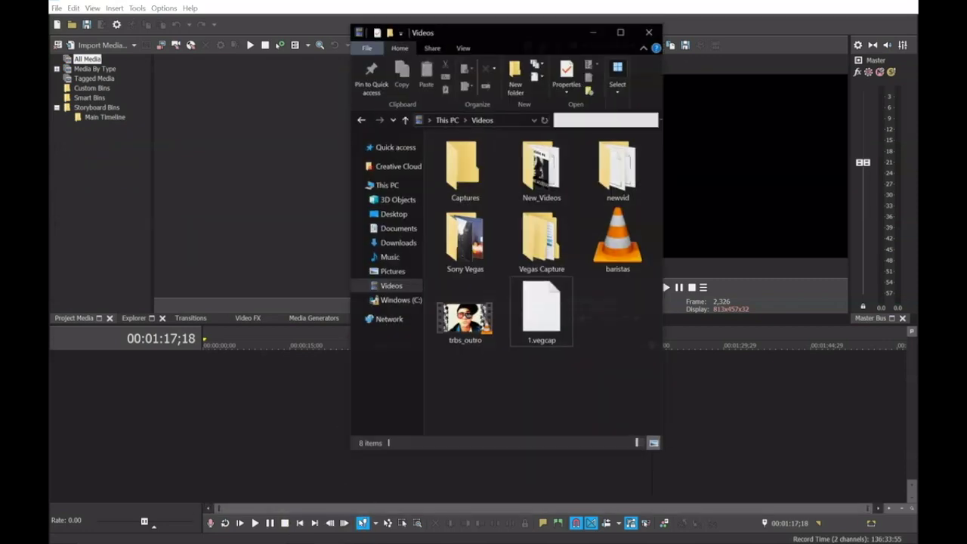
pyautogui.click(482, 251)
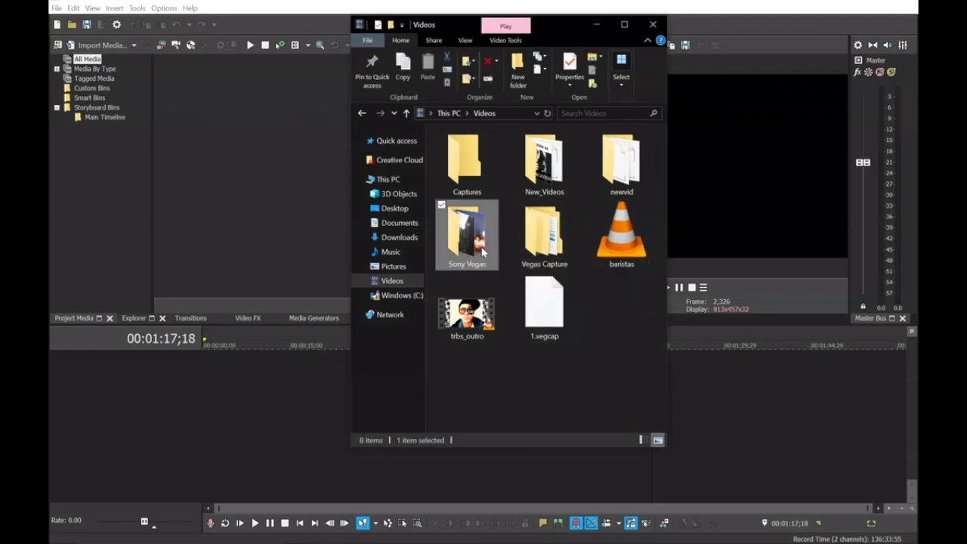
pyautogui.doubleClick(482, 251)
pyautogui.moveTo(669, 221); pyautogui.dragTo(817, 211)
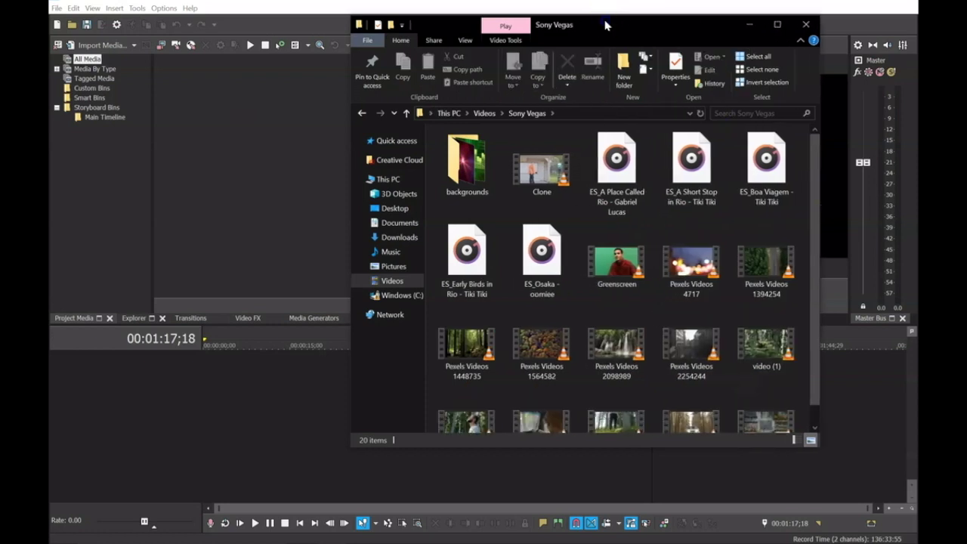
pyautogui.moveTo(605, 25); pyautogui.dragTo(655, 20)
# Step: Add the Pexels Videos 4717 clip from the Sony Vegas folder to the timeline's beginning, declining to match the project video settings
pyautogui.click(642, 255)
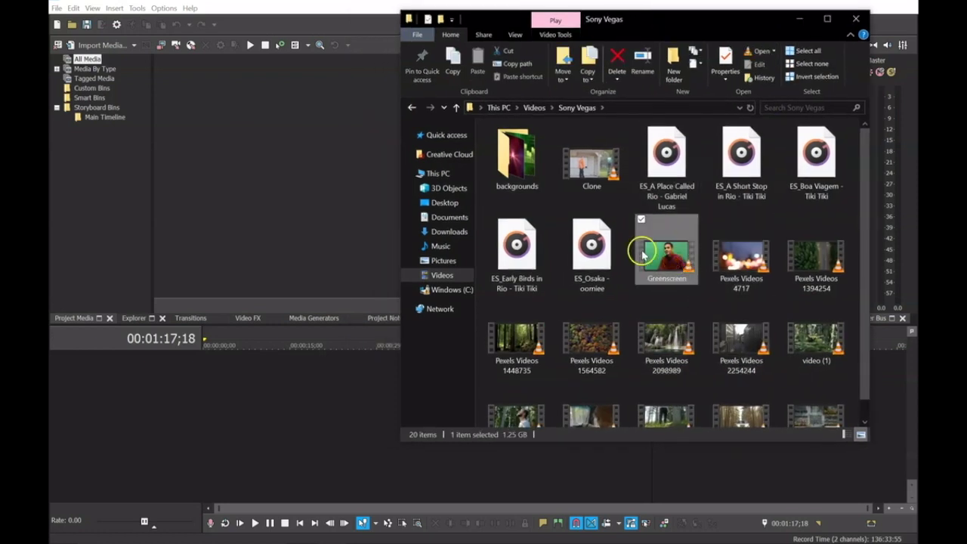
pyautogui.click(752, 276)
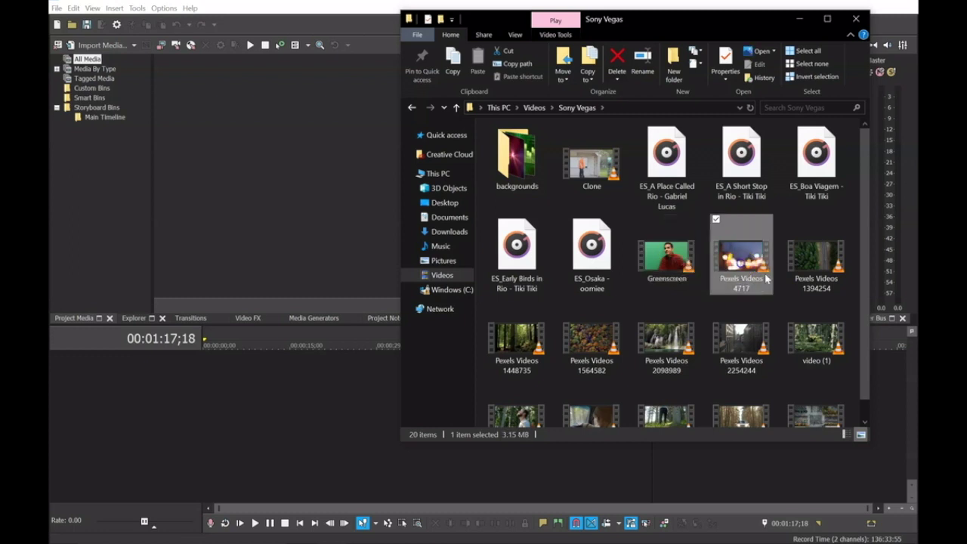
pyautogui.moveTo(751, 266); pyautogui.dragTo(156, 380)
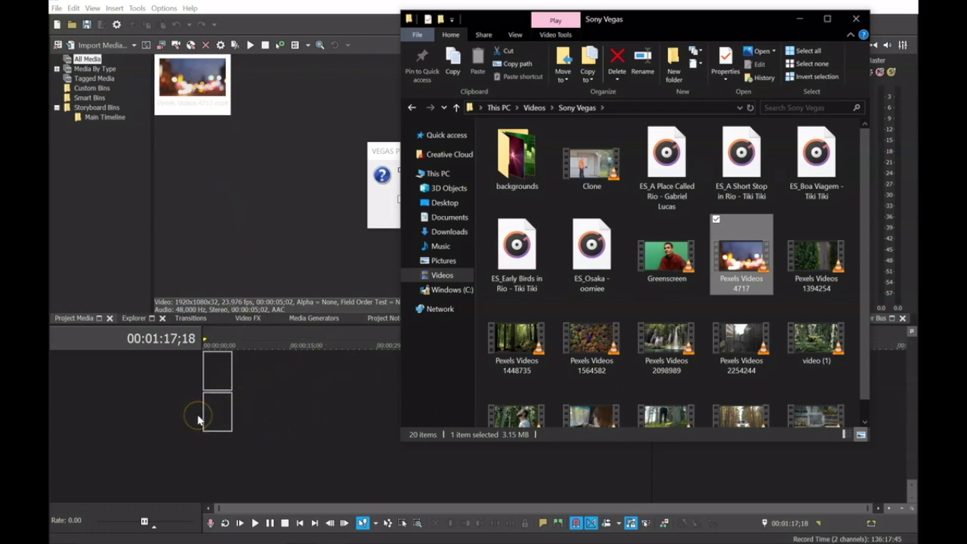
pyautogui.click(396, 151)
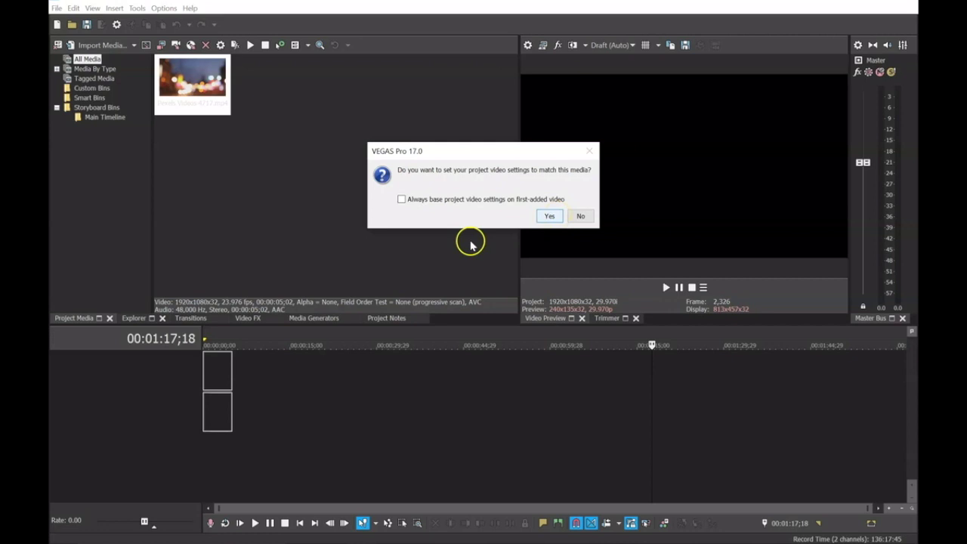
pyautogui.click(581, 216)
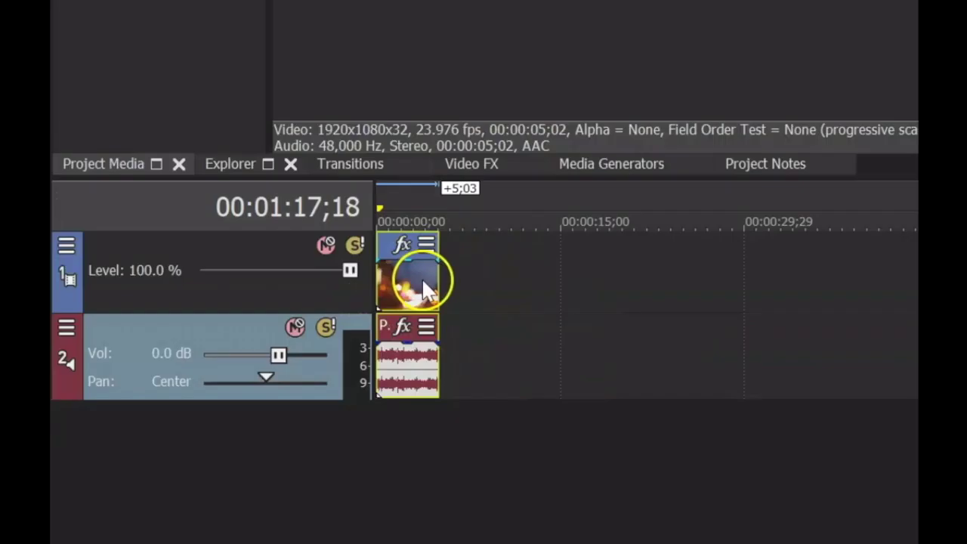
# Step: Select the clip's video and audio parts in turn on the timeline, ending on the video part at 00:00:02;09
pyautogui.click(225, 371)
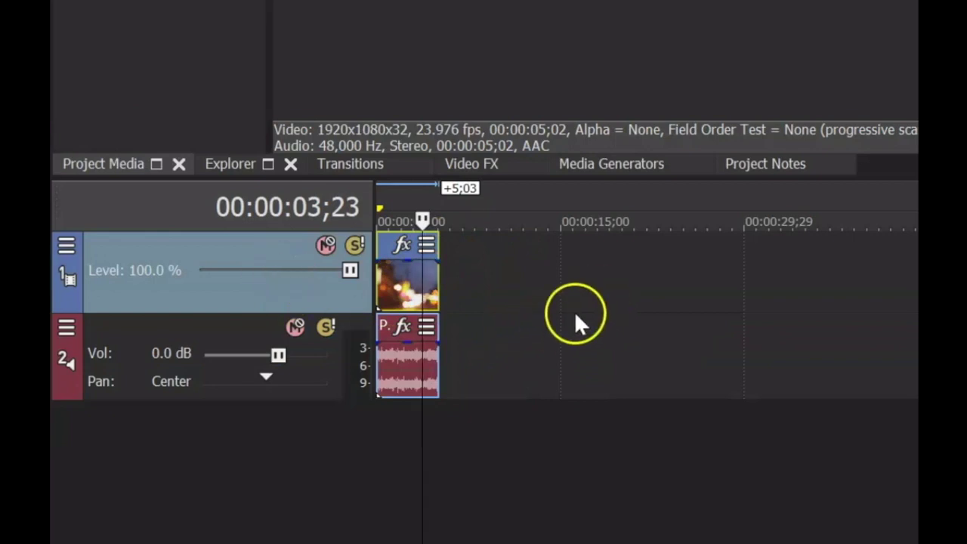
pyautogui.click(413, 364)
pyautogui.click(410, 290)
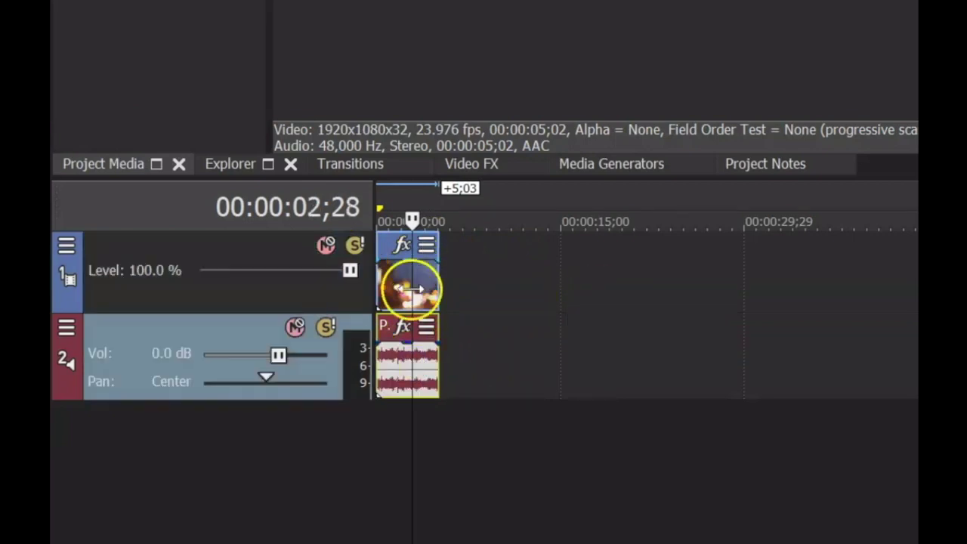
pyautogui.click(405, 299)
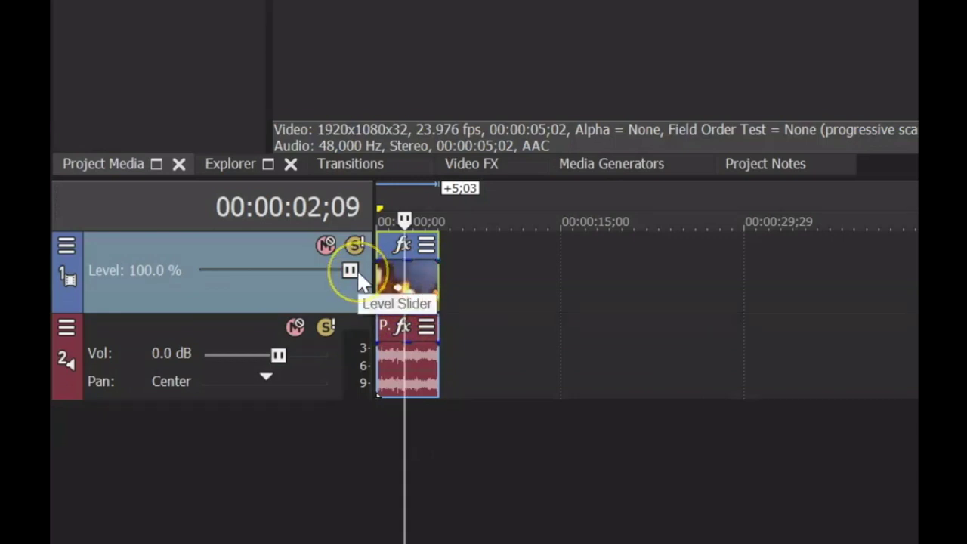
# Step: Try the video track's level slider, return it to 100 %, and test the track's mute and solo toggles
pyautogui.moveTo(352, 270); pyautogui.dragTo(287, 259)
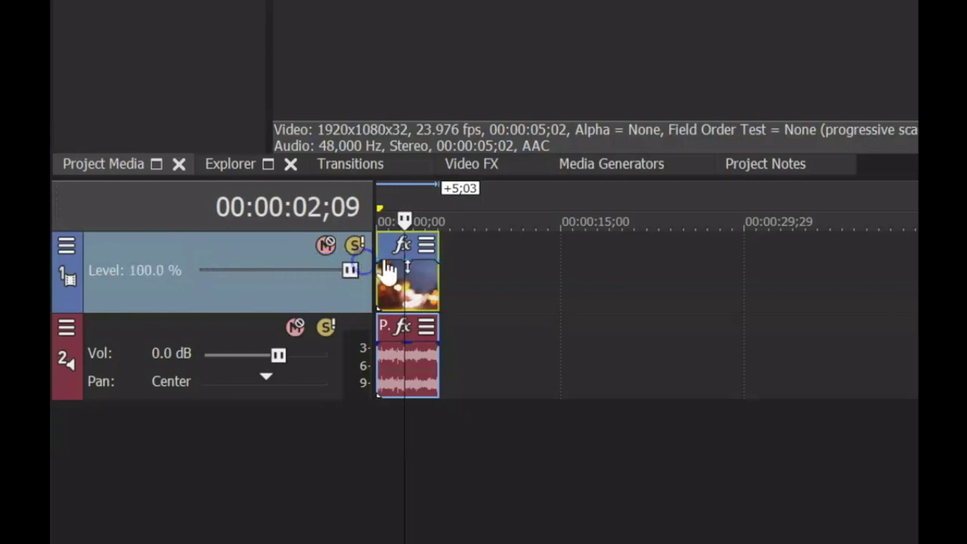
pyautogui.moveTo(351, 270)
pyautogui.mouseDown()
pyautogui.moveTo(219, 271)
pyautogui.moveTo(351, 270)
pyautogui.mouseUp()
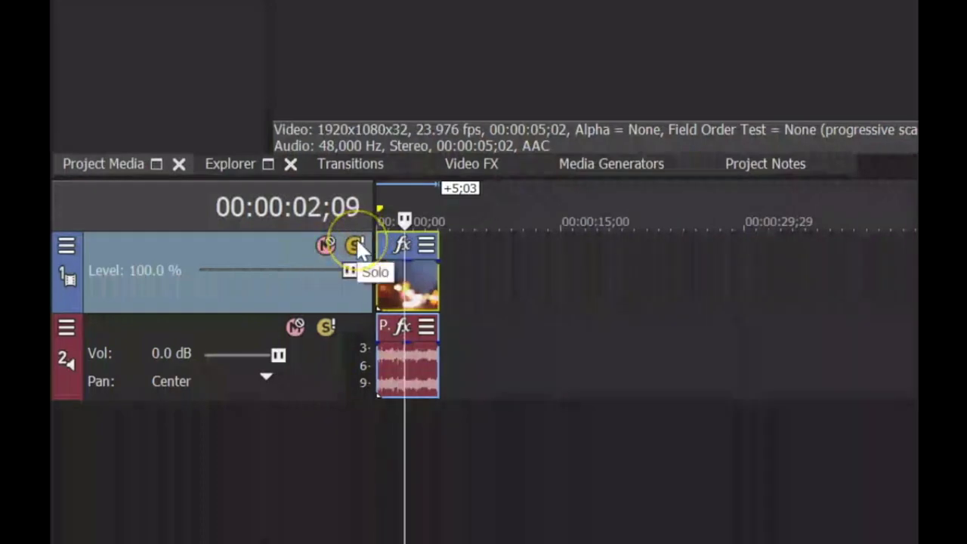
pyautogui.click(492, 275)
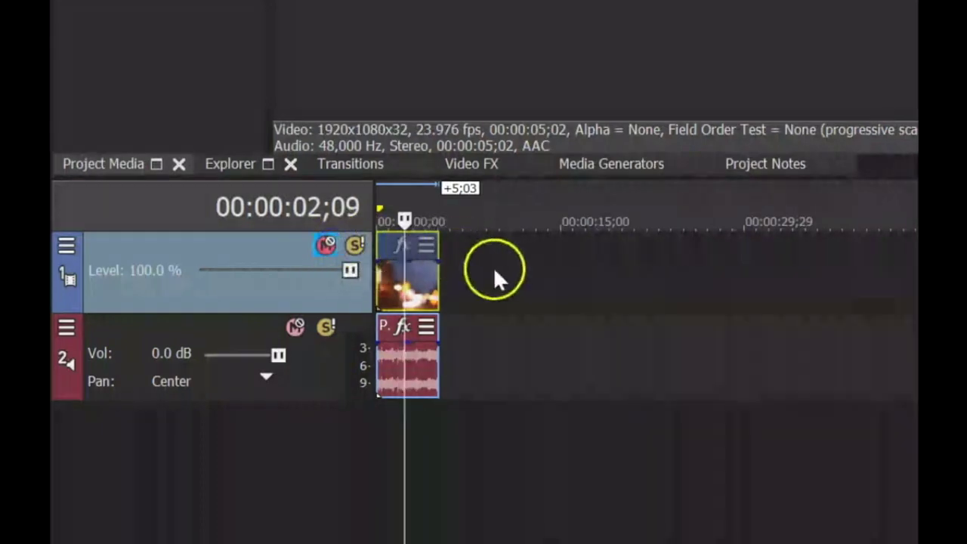
pyautogui.click(325, 246)
pyautogui.click(352, 243)
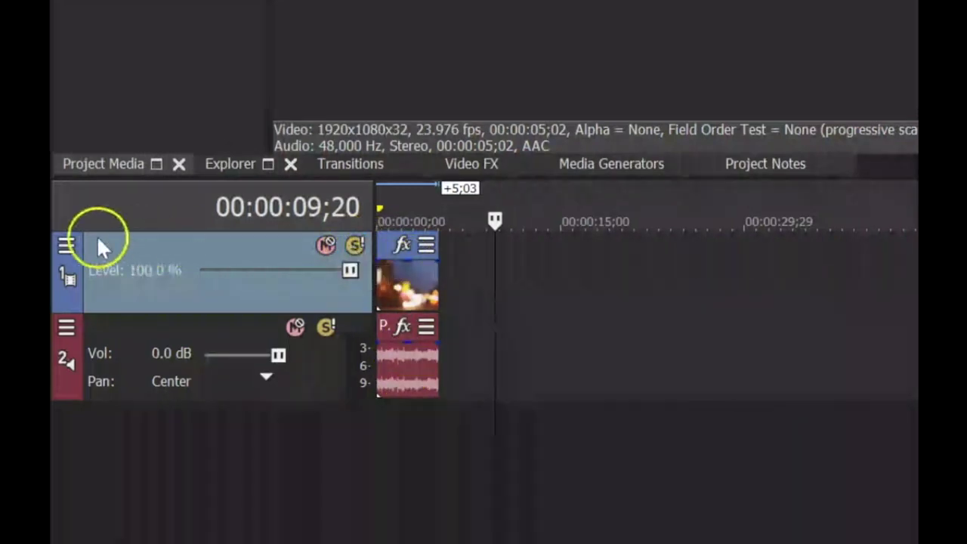
# Step: Look through the video track's additional options, and place the playhead at 00:00:02;05 within the clip
pyautogui.click(66, 248)
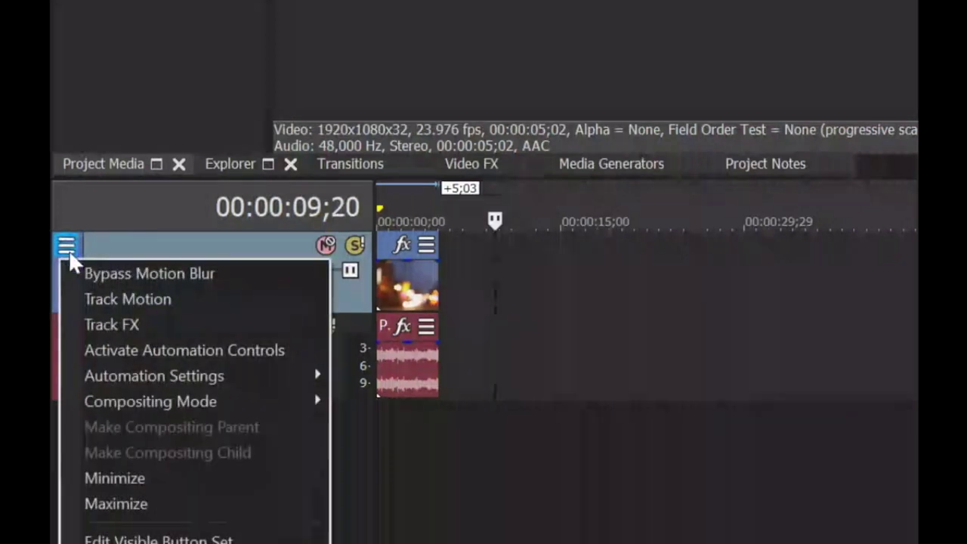
pyautogui.click(133, 240)
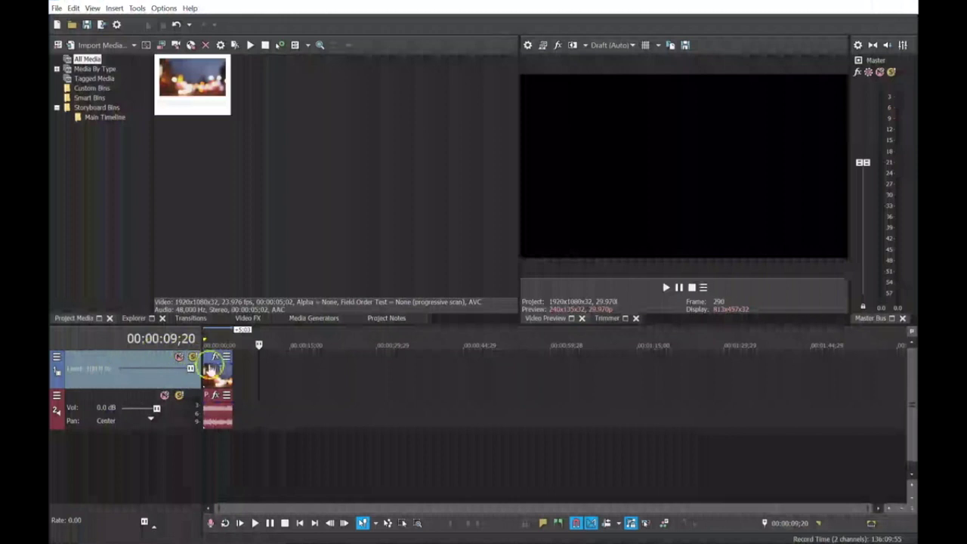
pyautogui.click(403, 269)
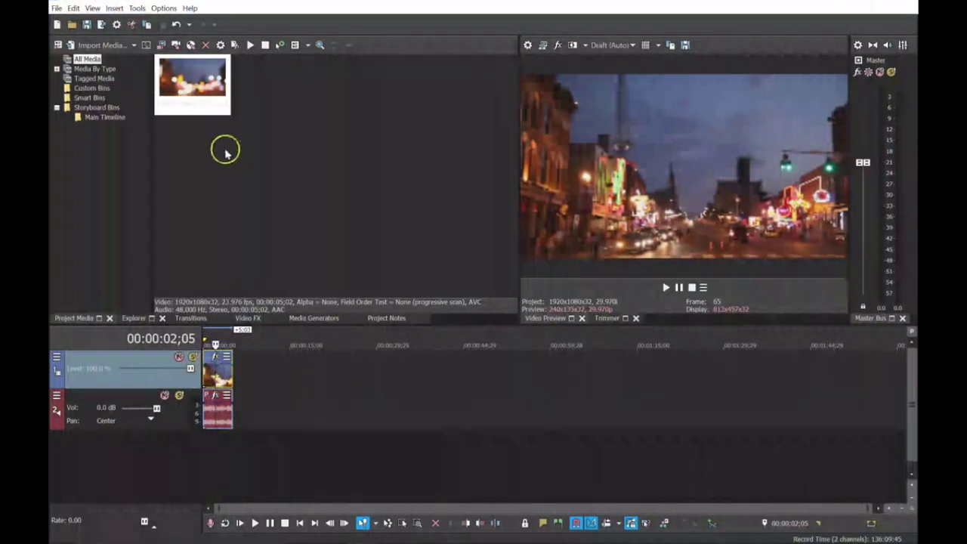
# Step: Remove the Pexels Videos 4717 clip from the project, including all its timeline references
pyautogui.rightClick(174, 89)
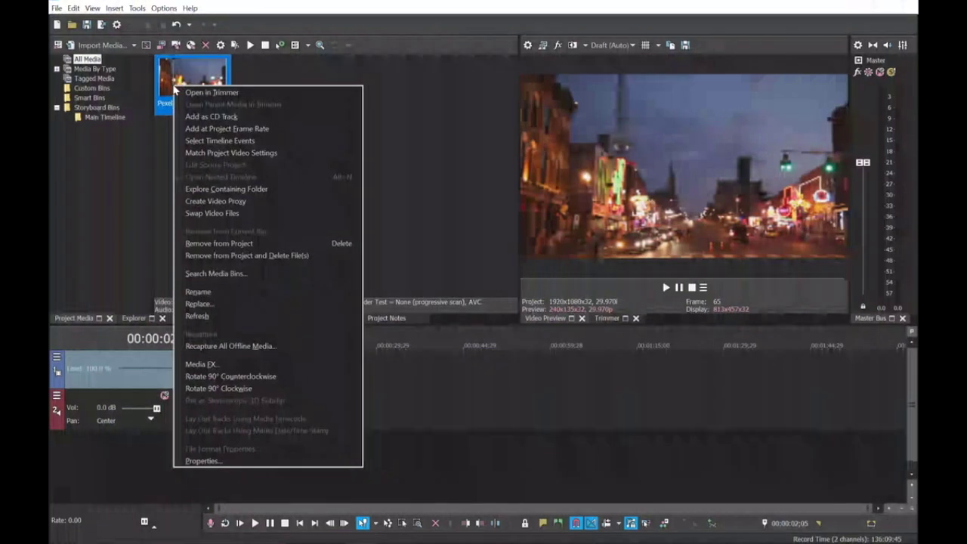
pyautogui.click(226, 245)
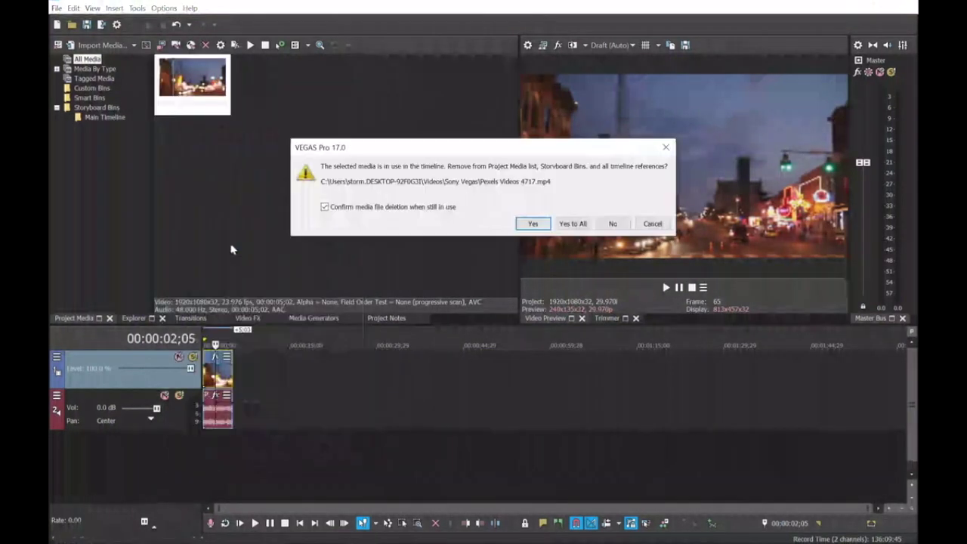
pyautogui.click(533, 225)
pyautogui.click(534, 224)
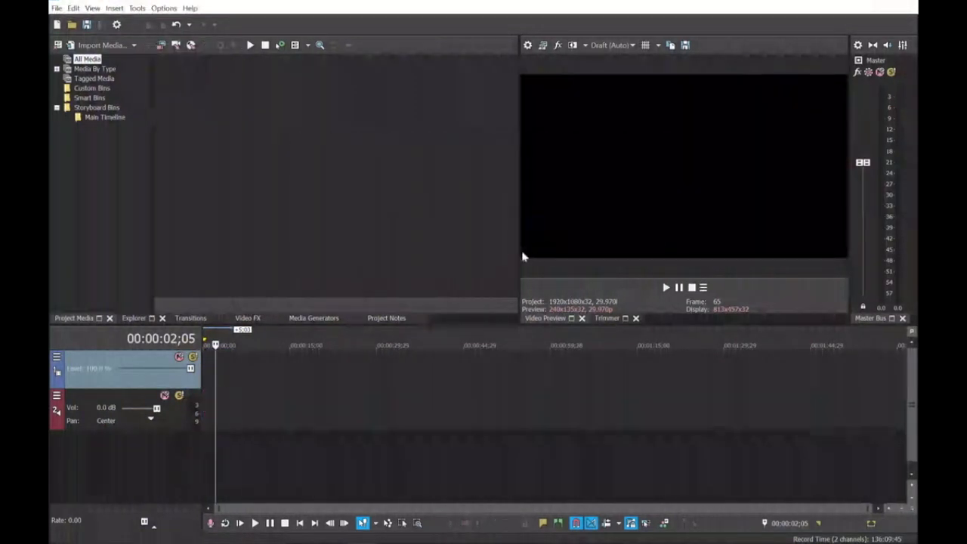
# Step: Import all files from Clone through video (6) in the Sony Vegas folder into the Project Media, leaving out the backgrounds folder
pyautogui.click(352, 540)
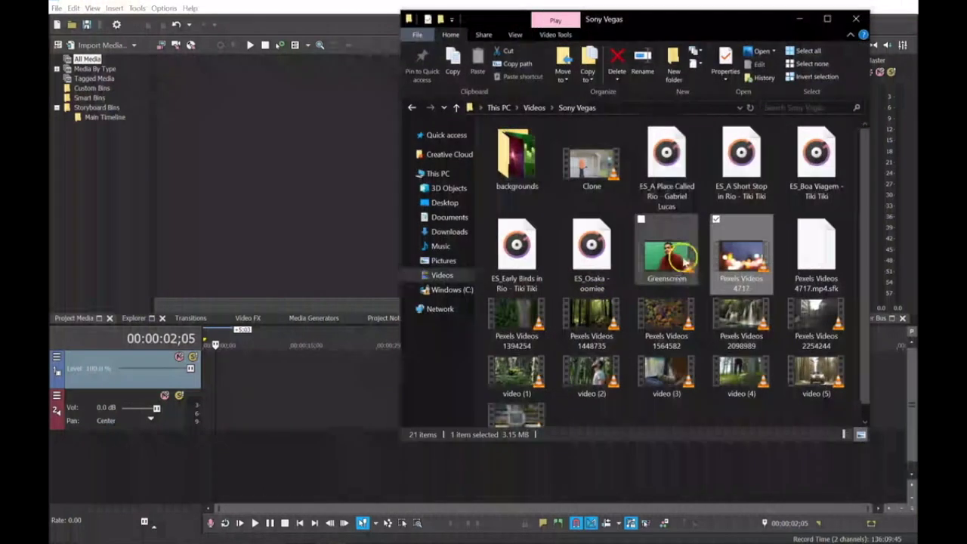
pyautogui.click(604, 167)
pyautogui.keyDown('shift'); pyautogui.click(525, 417); pyautogui.keyUp('shift')
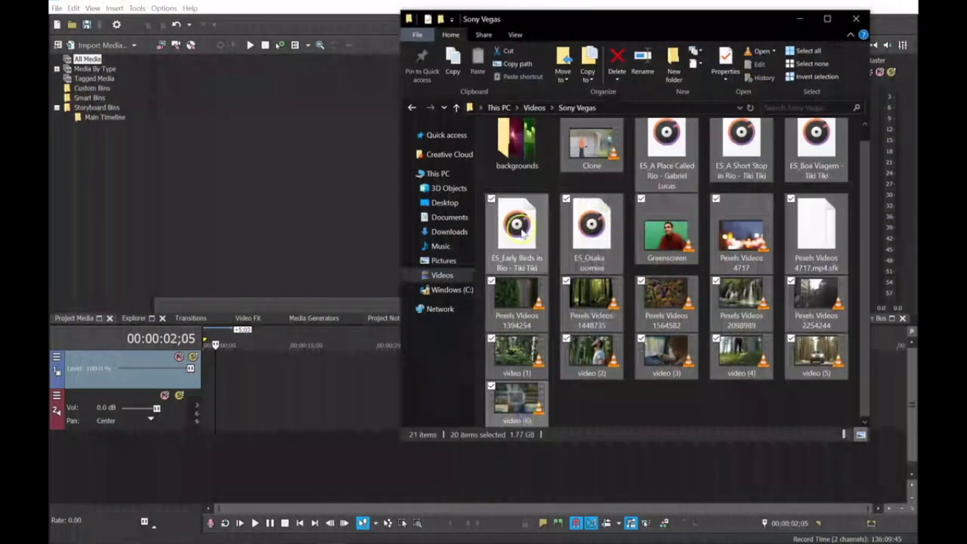
pyautogui.click(395, 226)
pyautogui.click(274, 437)
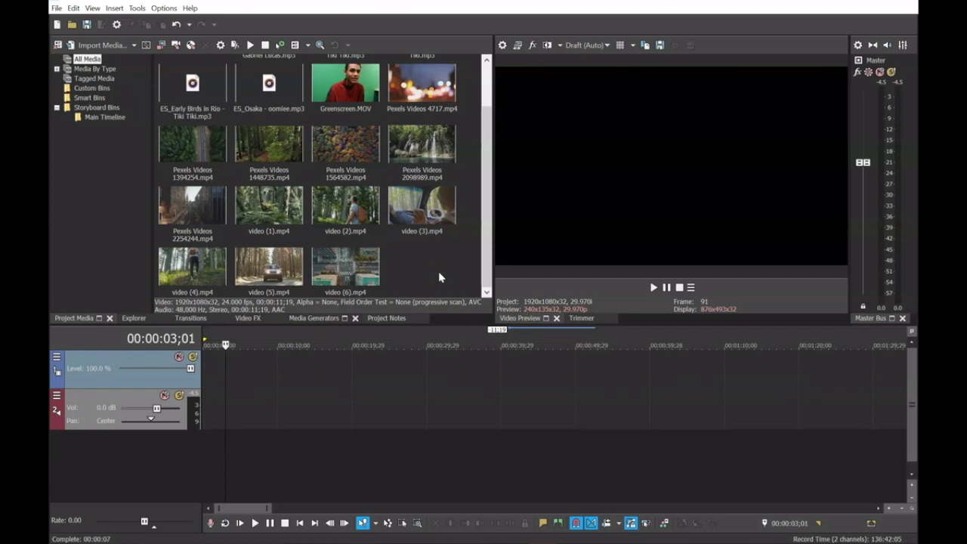
# Step: Place Pexels Videos 1394254, Pexels Videos 1448735 and video (1) consecutively from the timeline's beginning, keeping the current project video settings
pyautogui.click(206, 155)
pyautogui.moveTo(206, 155); pyautogui.dragTo(200, 368)
pyautogui.moveTo(336, 376); pyautogui.dragTo(209, 378)
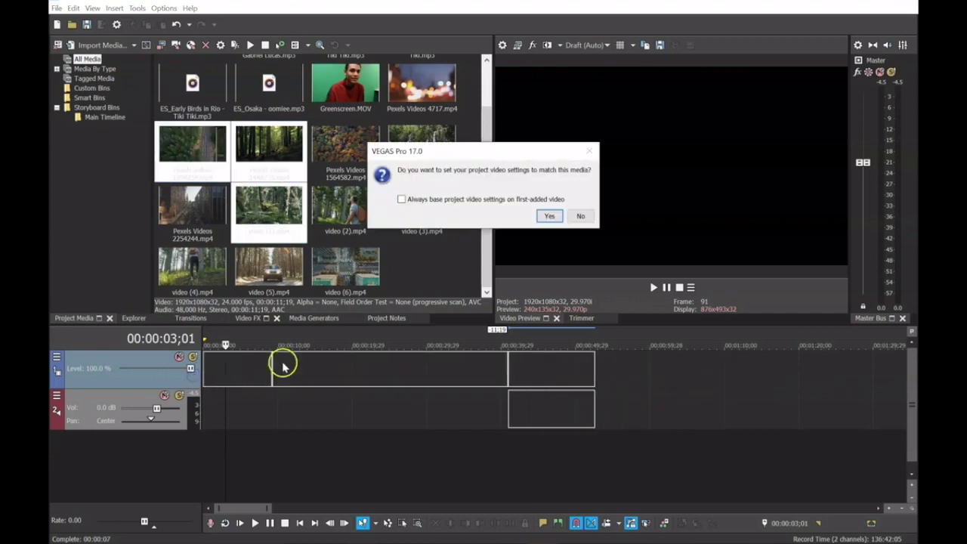
pyautogui.click(580, 216)
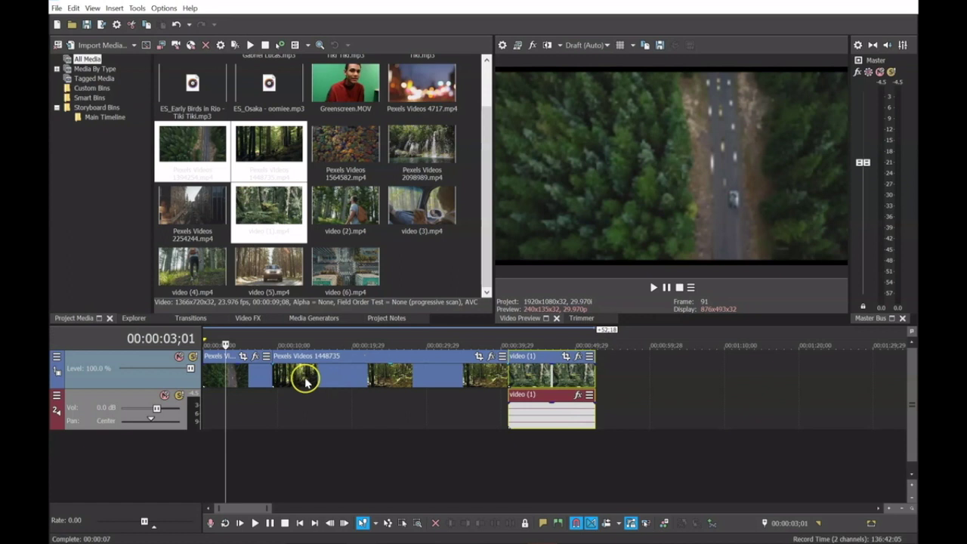
# Step: Play the timeline from its beginning and set the video preview quality to Preview (Full)
pyautogui.click(201, 375)
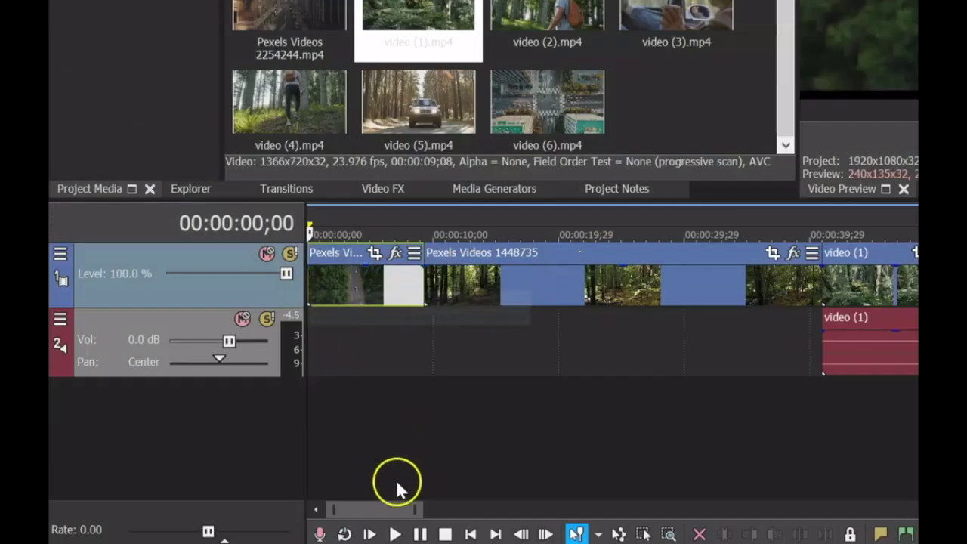
pyautogui.click(395, 534)
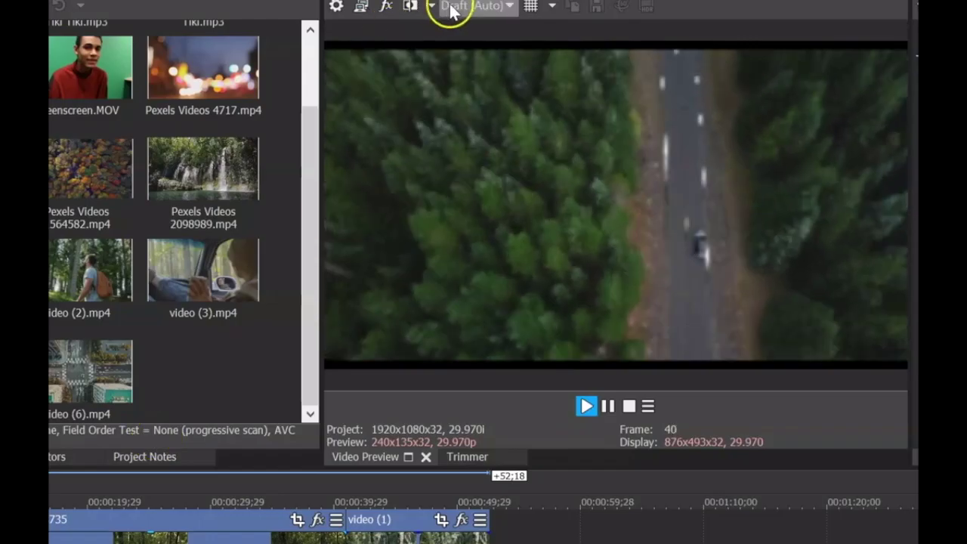
pyautogui.click(504, 7)
pyautogui.moveTo(504, 47)
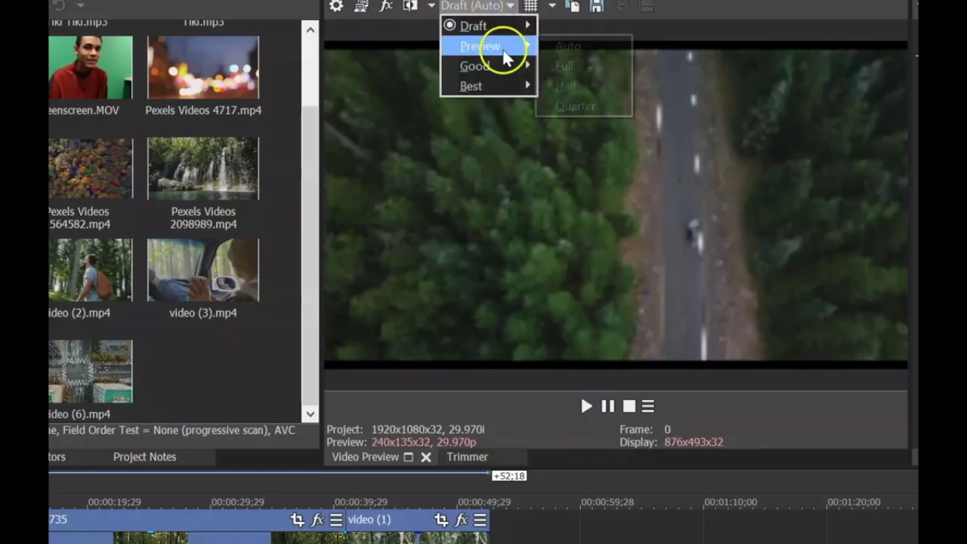
pyautogui.click(564, 67)
# Step: Play and stop the first clip repeatedly from near the timeline's beginning to check the preview
pyautogui.press('space')
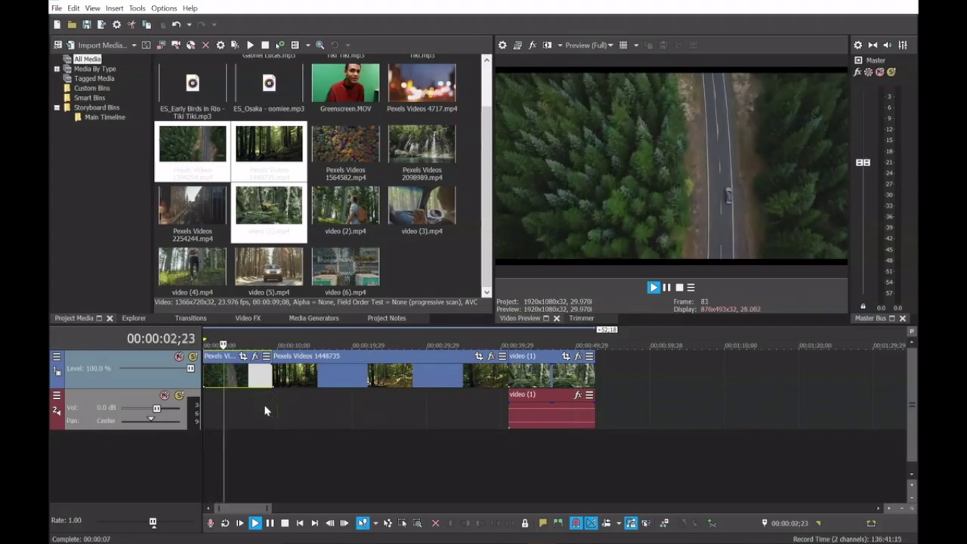
pyautogui.press('space')
pyautogui.press('space')
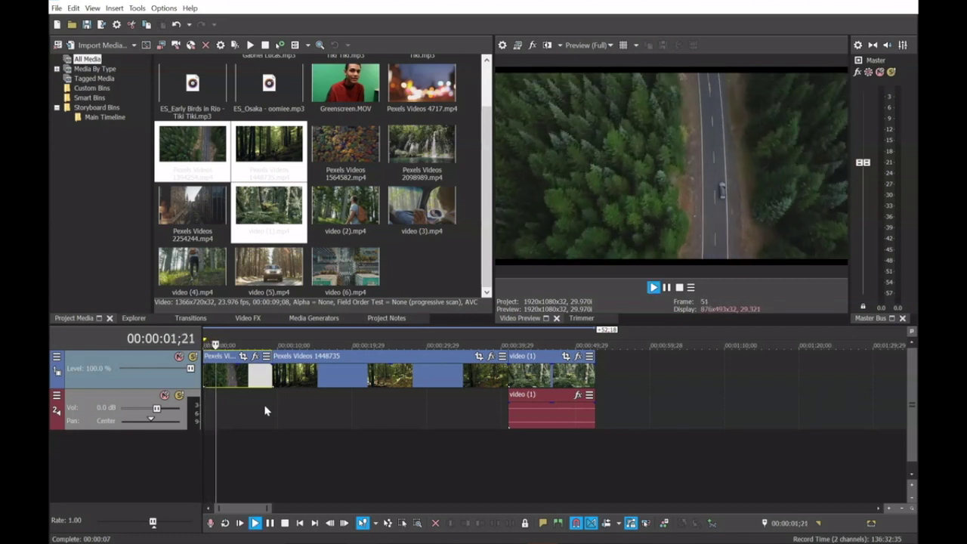
pyautogui.press('space')
pyautogui.click(221, 368)
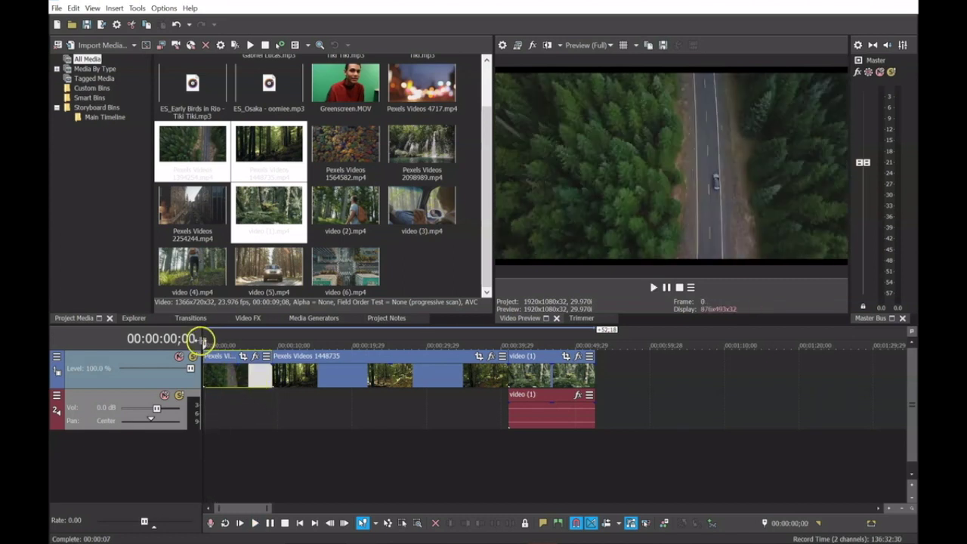
pyautogui.press('space')
# Step: Move the playhead to 00:00:16;03 in the Pexels Videos 1448735 clip, and play and stop from there
pyautogui.click(276, 378)
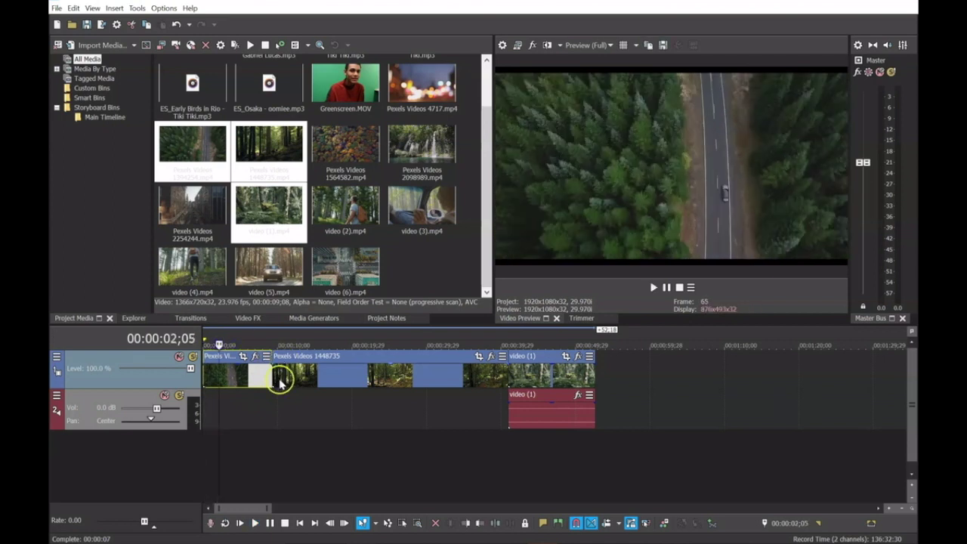
pyautogui.click(322, 404)
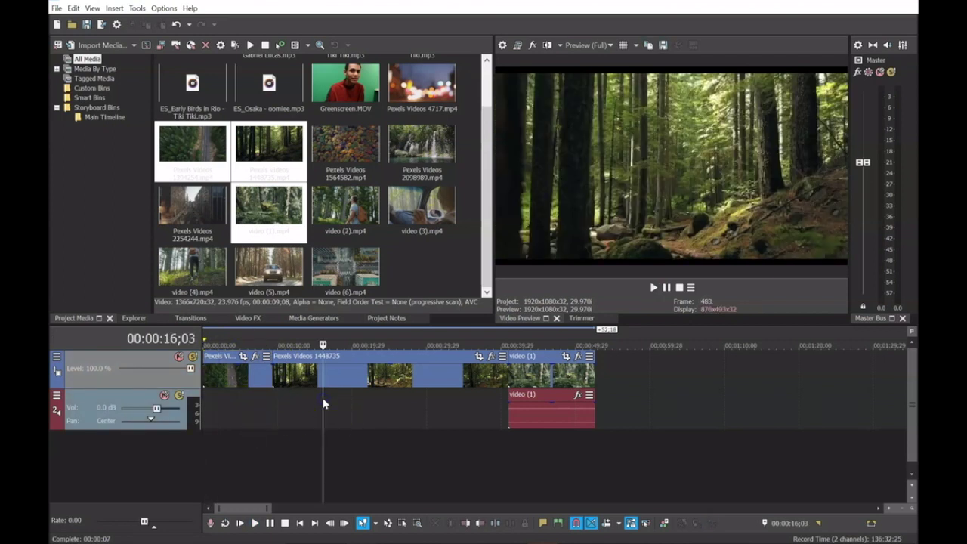
pyautogui.press('space')
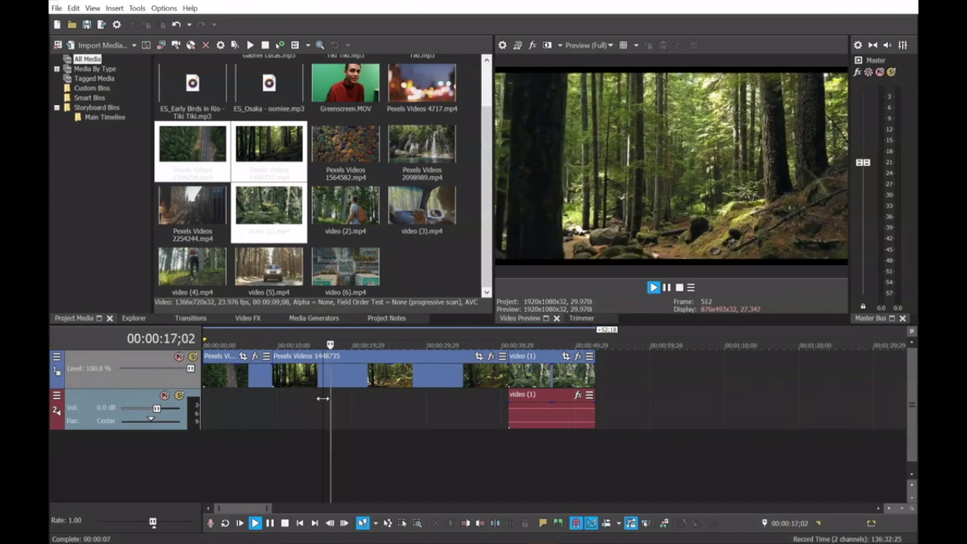
pyautogui.press('space')
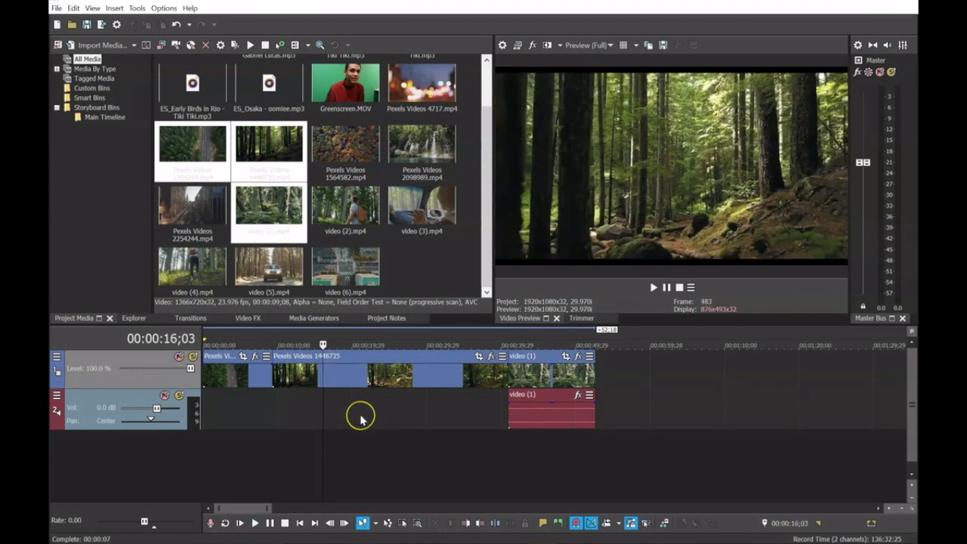
# Step: Replay the forest clip and pause it at its current position, returning the playhead to 00:00:00;13 in the first clip
pyautogui.press('space')
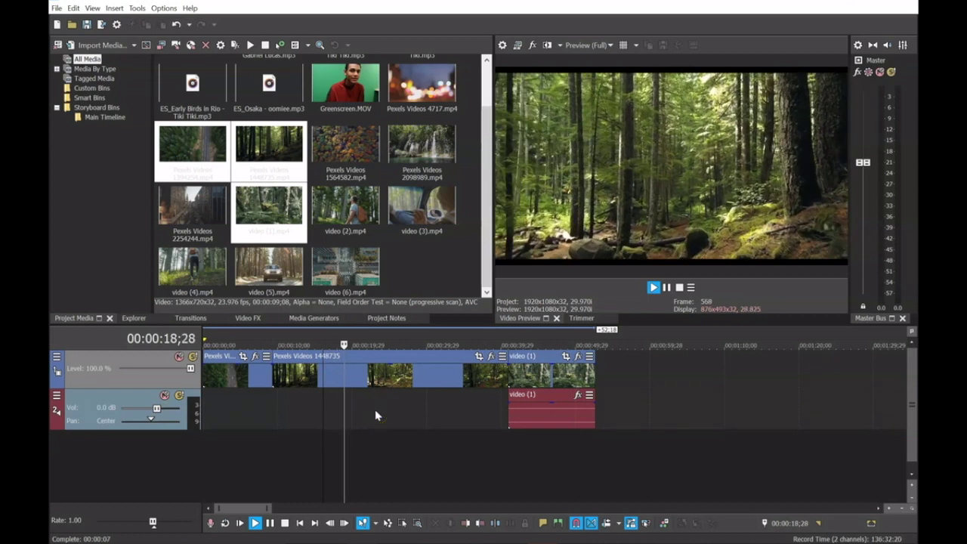
pyautogui.press('Return')
pyautogui.click(186, 377)
pyautogui.click(204, 373)
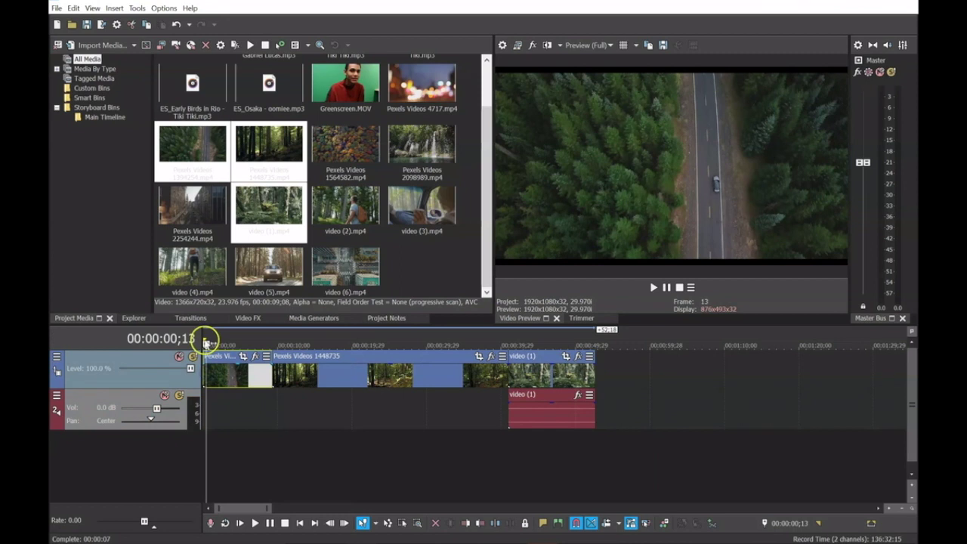
# Step: Split the first clip at 00:00:03;09, undo that split, and split the clip again at the same point
pyautogui.click(226, 373)
pyautogui.click(243, 357)
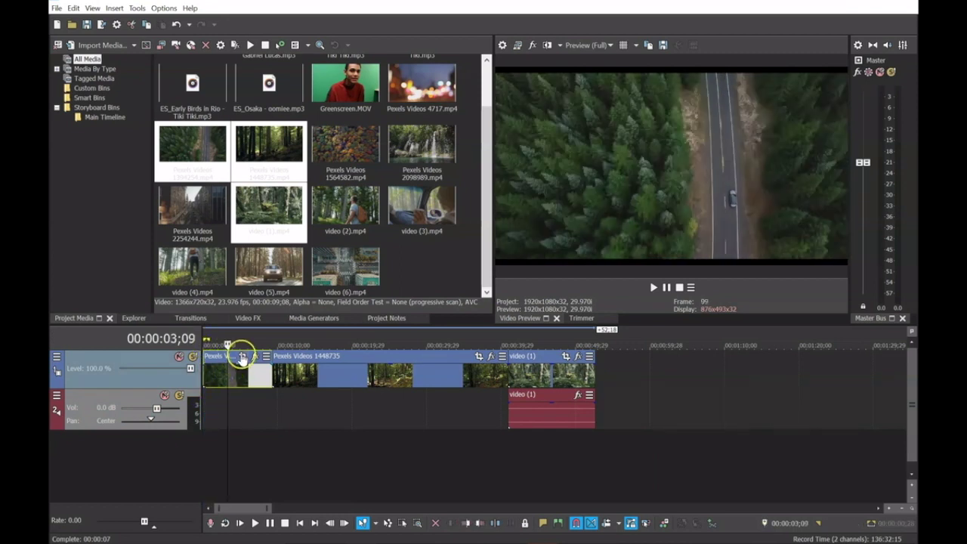
pyautogui.click(235, 375)
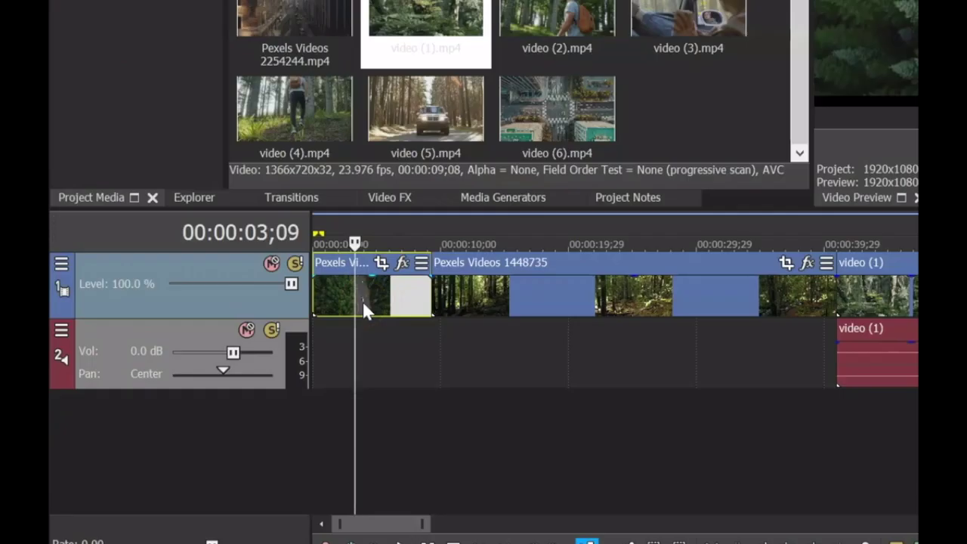
pyautogui.press('s')
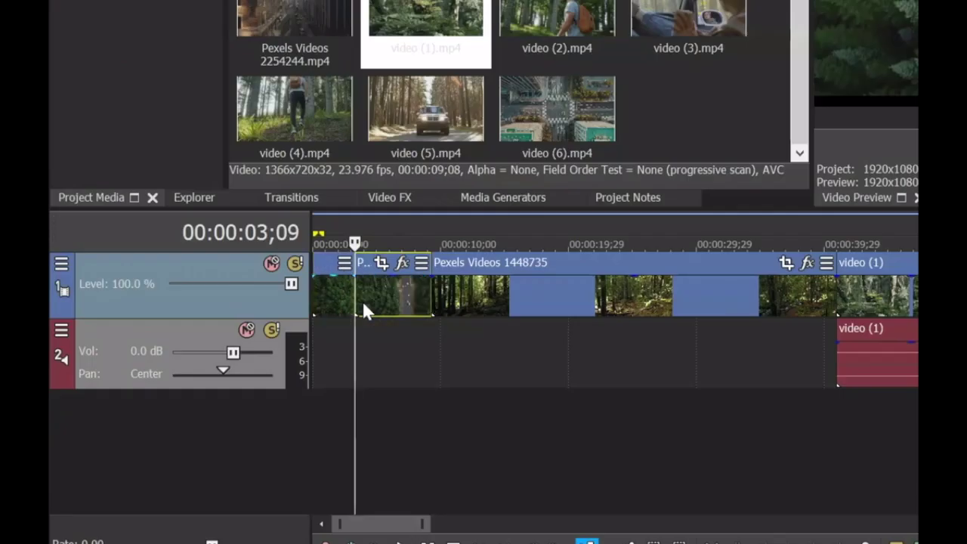
pyautogui.hotkey('ctrl', 'z')
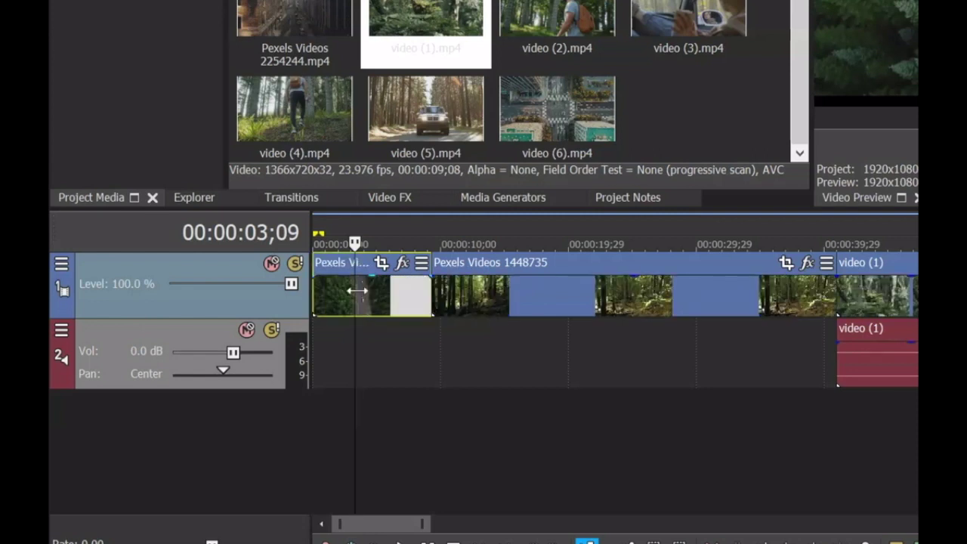
pyautogui.rightClick(357, 290)
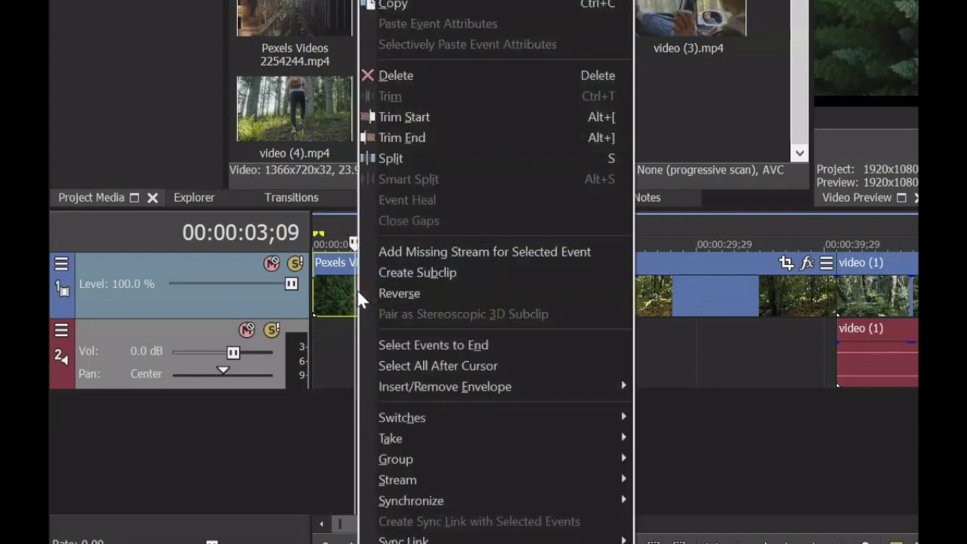
pyautogui.click(432, 170)
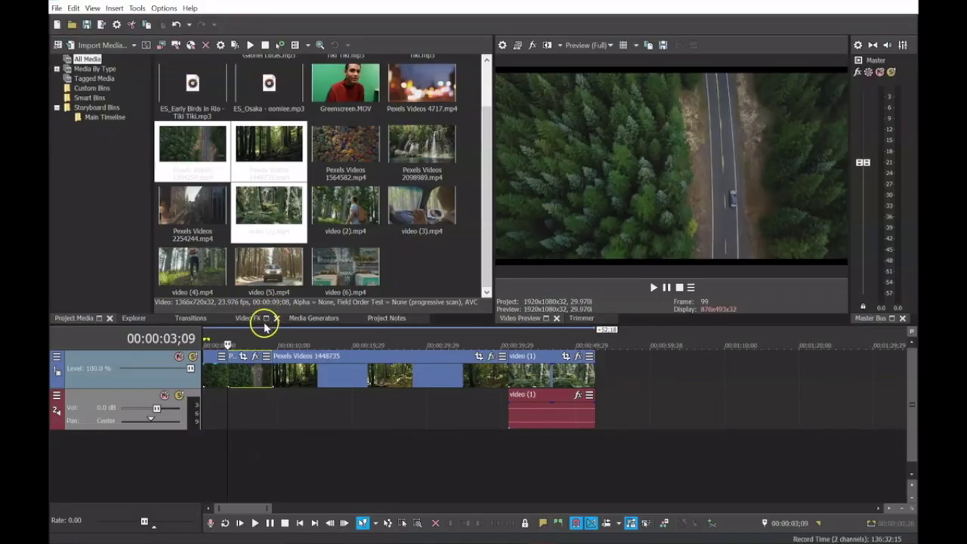
# Step: Delete the part of the first clip before the split and move the remaining part to the timeline's start
pyautogui.click(214, 373)
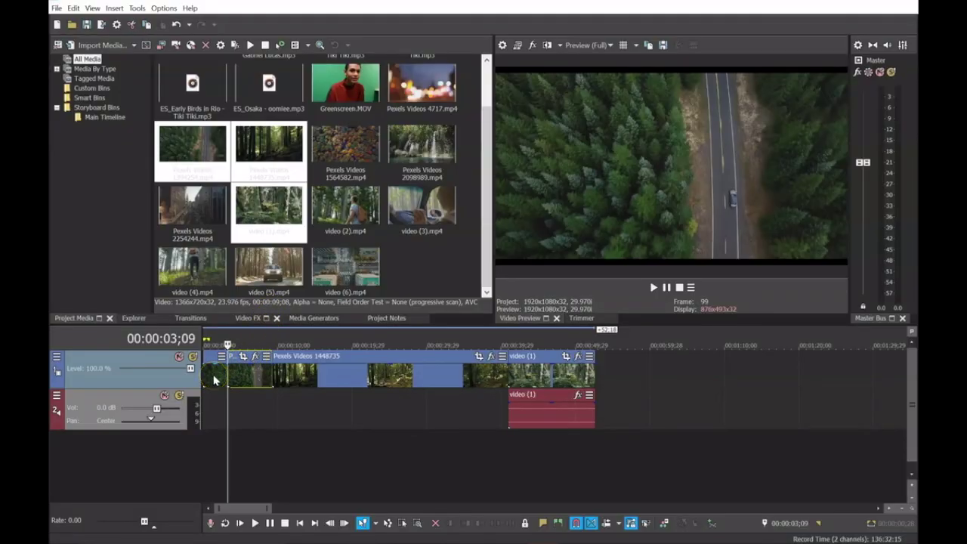
pyautogui.click(214, 380)
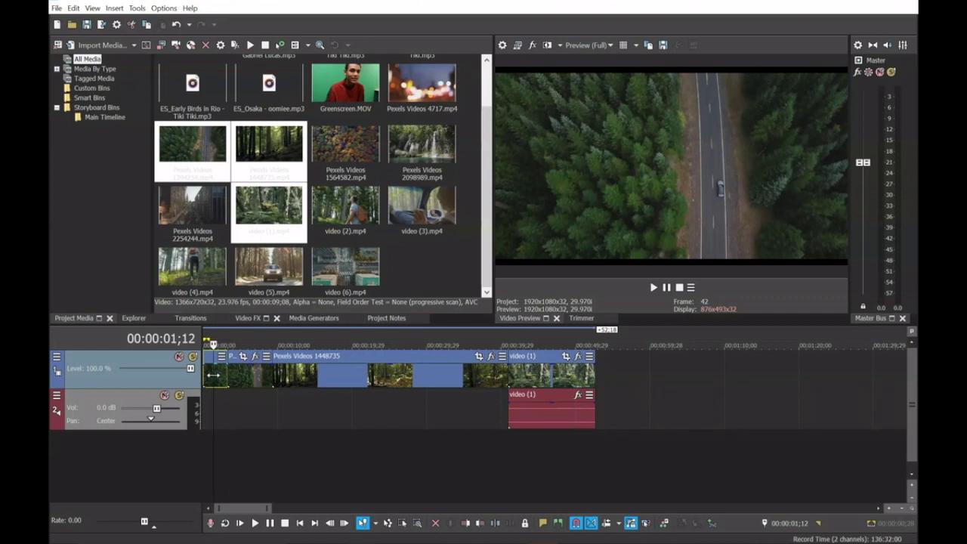
pyautogui.click(434, 523)
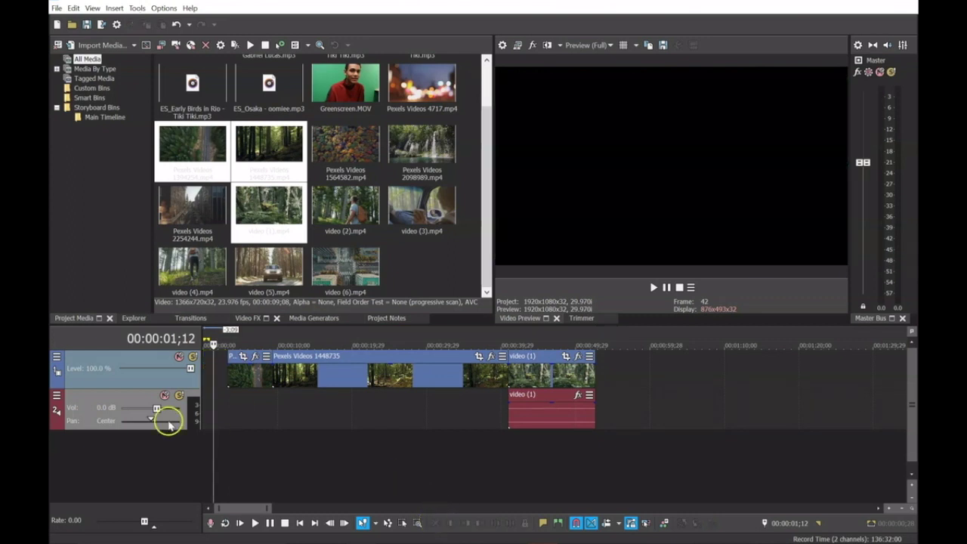
pyautogui.hotkey('ctrl', 'z')
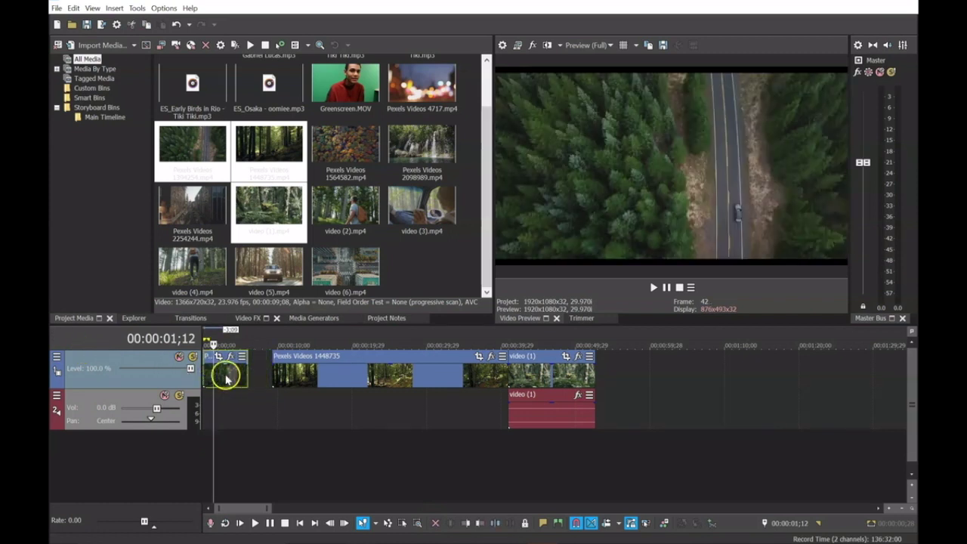
# Step: Play the first clip from 00:00:00;00, pause at 00:00:02;29, and split it there to delete the remainder
pyautogui.click(207, 376)
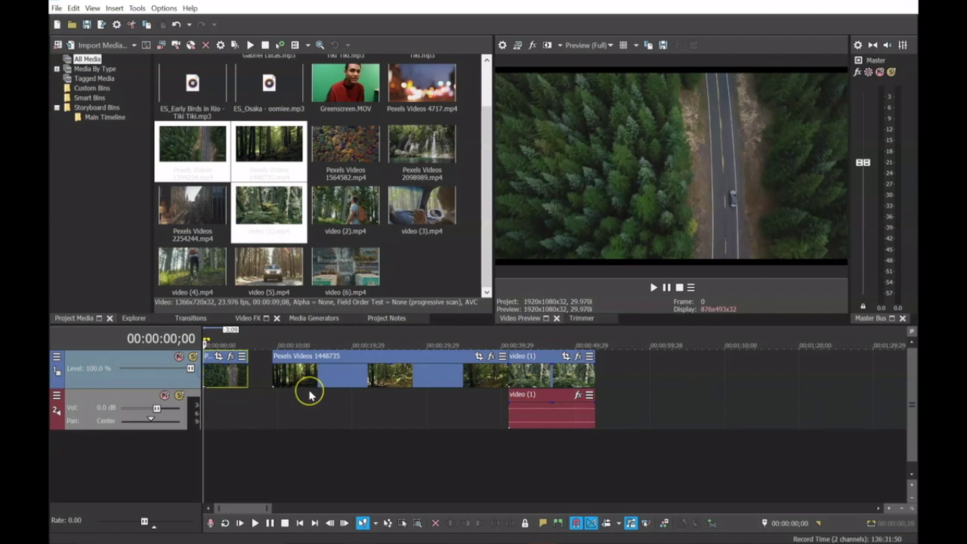
pyautogui.press('space')
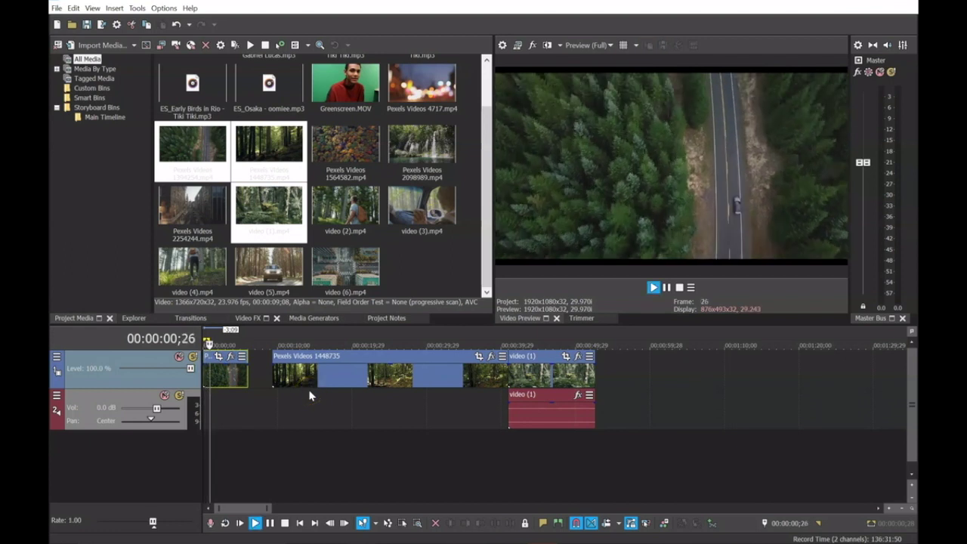
pyautogui.press('Return')
pyautogui.press('s')
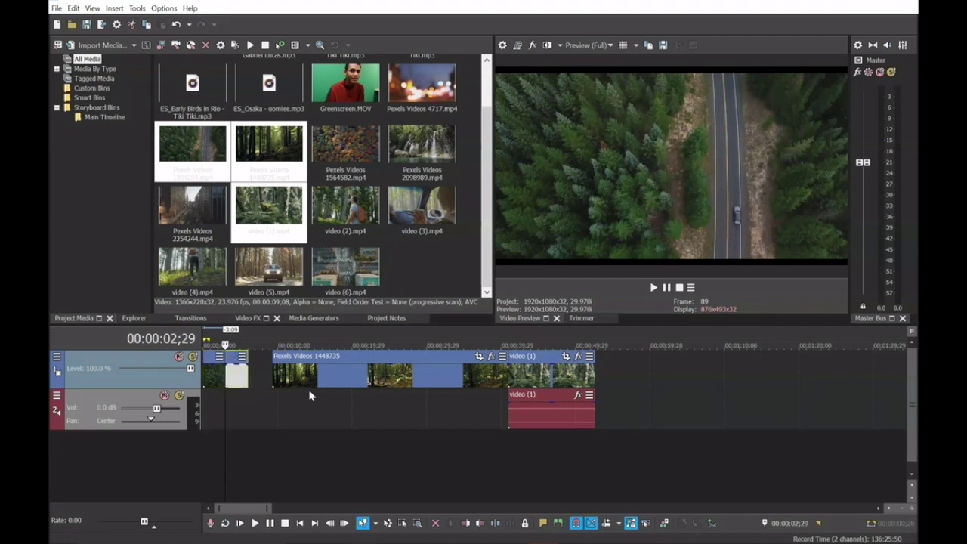
pyautogui.press('Delete')
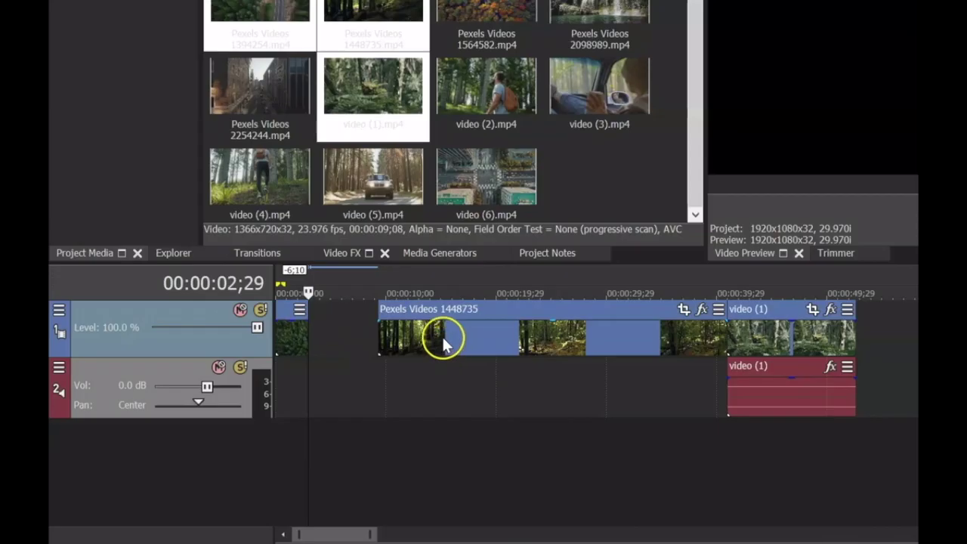
# Step: Split off and delete the beginning of the Pexels Videos 1448735 clip, and move the rest against the first clip's end
pyautogui.click(313, 377)
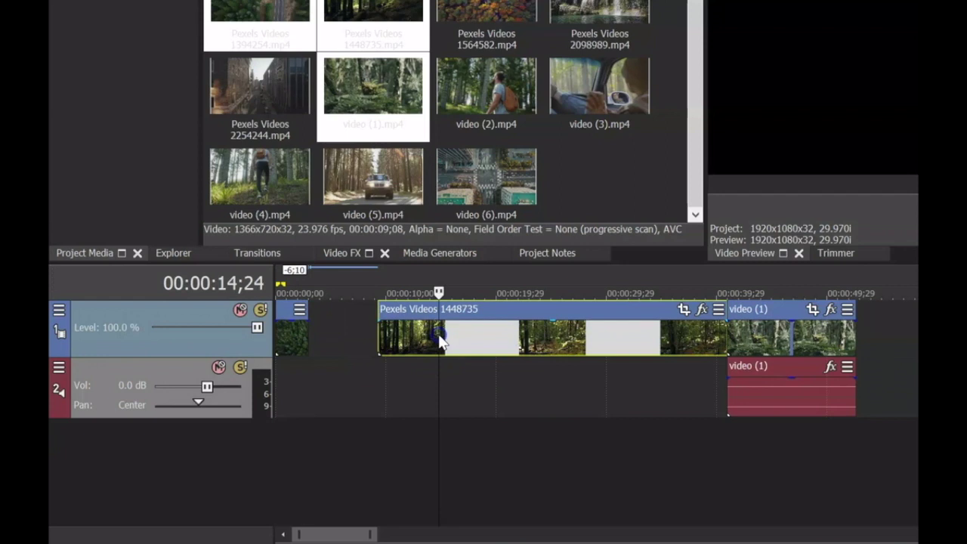
pyautogui.moveTo(439, 338)
pyautogui.mouseDown()
pyautogui.moveTo(524, 340)
pyautogui.moveTo(422, 343)
pyautogui.mouseUp()
pyautogui.click(398, 344)
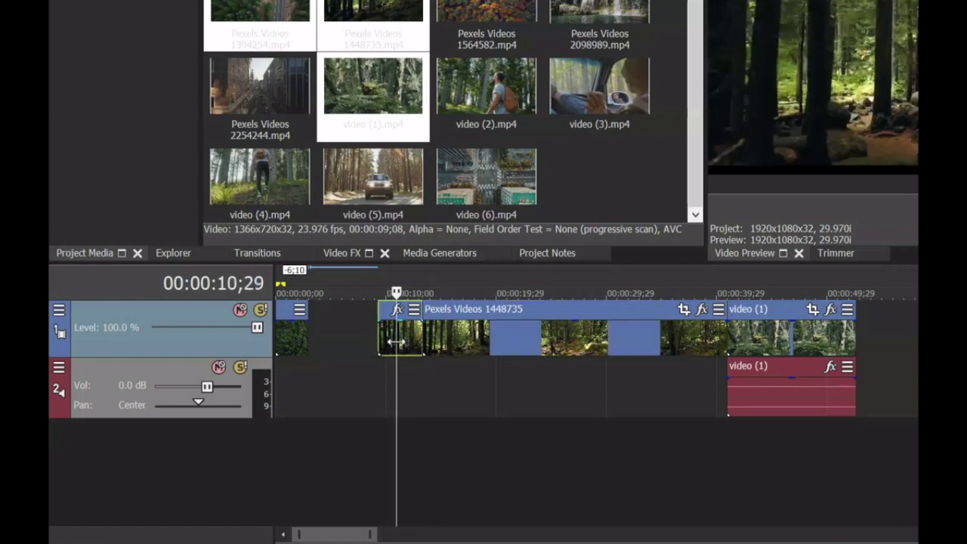
pyautogui.moveTo(393, 343)
pyautogui.mouseDown()
pyautogui.moveTo(455, 341)
pyautogui.moveTo(360, 344)
pyautogui.moveTo(374, 344)
pyautogui.mouseUp()
pyautogui.click(331, 347)
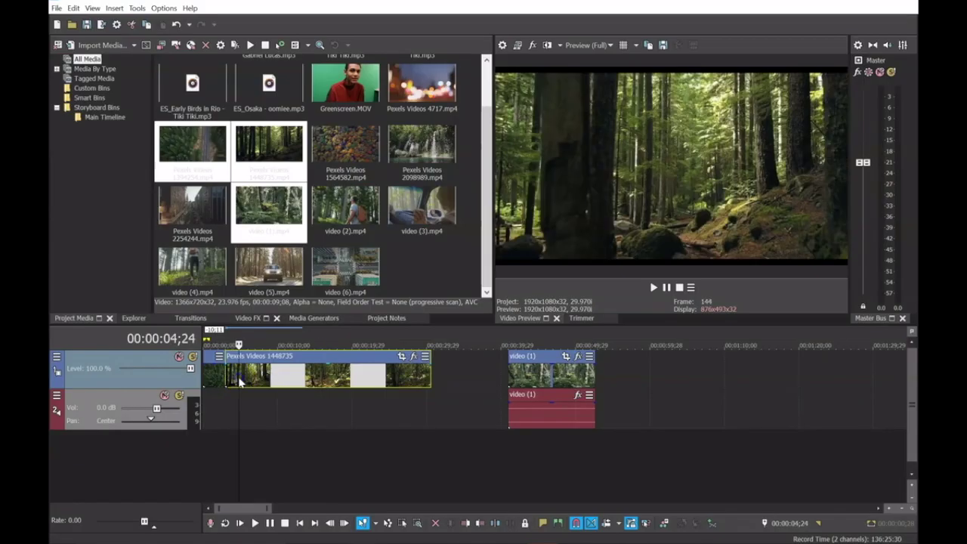
# Step: Split the Pexels Videos 1448735 clip at 00:00:07;27 and delete the part after the split
pyautogui.moveTo(239, 401); pyautogui.dragTo(261, 400)
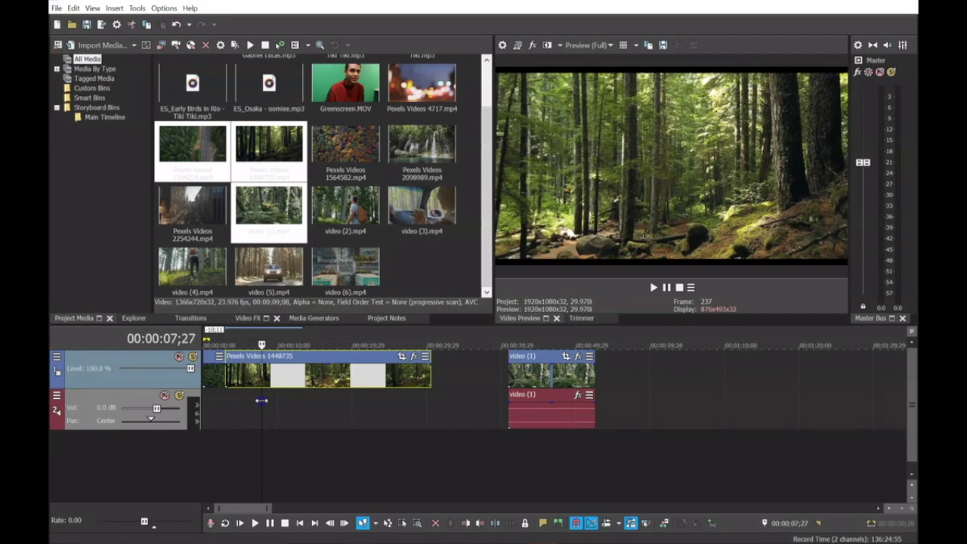
pyautogui.press('s')
pyautogui.click(361, 390)
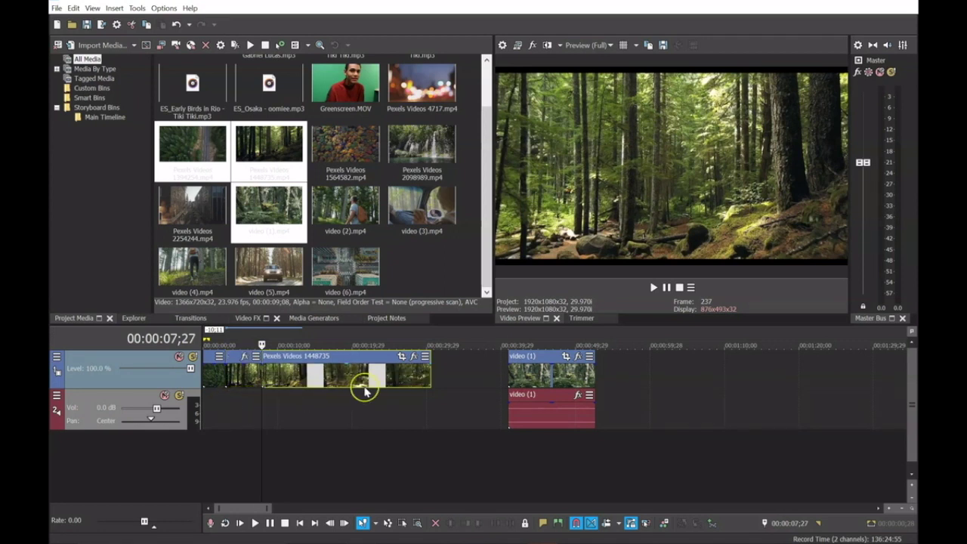
pyautogui.press('Delete')
# Step: Select the linked video and audio events of the video (1) clip and remove them from their group
pyautogui.click(528, 408)
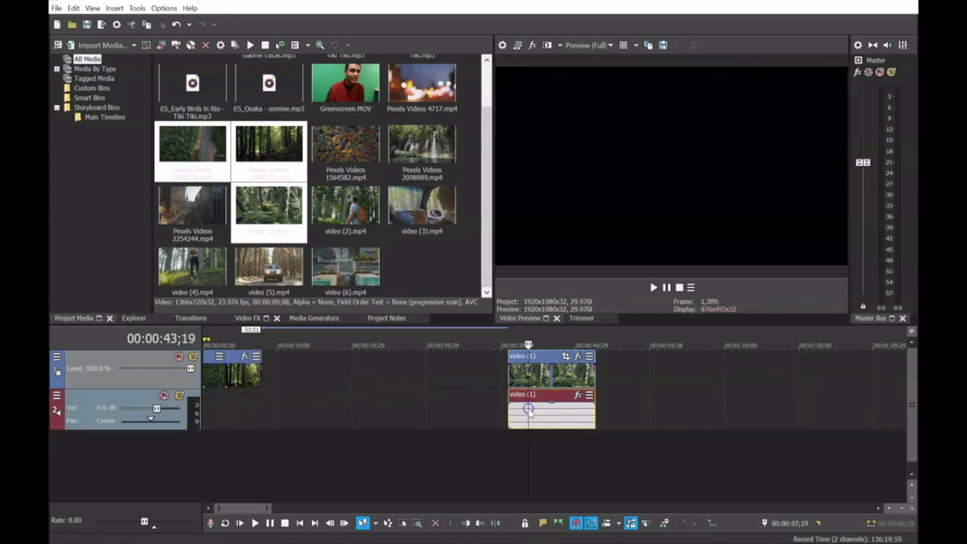
pyautogui.click(541, 409)
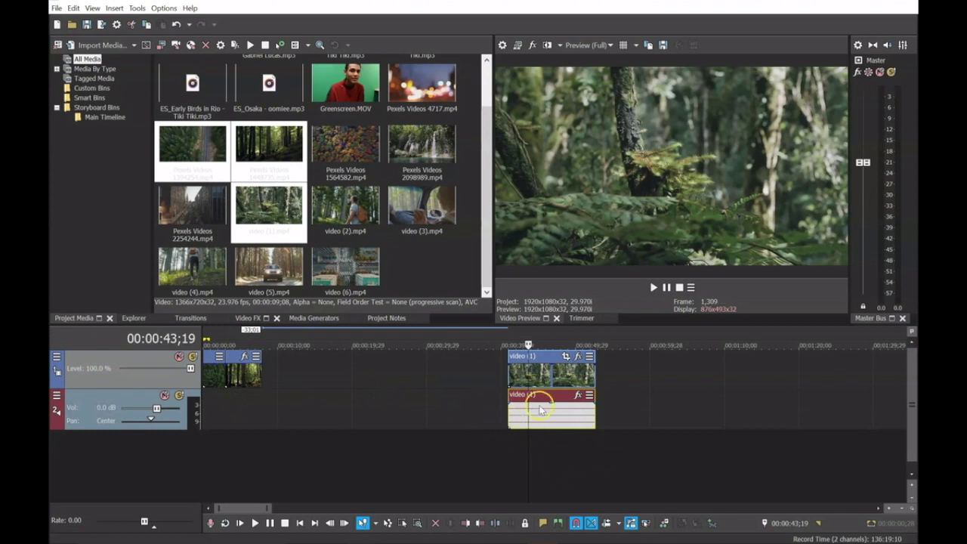
pyautogui.click(540, 416)
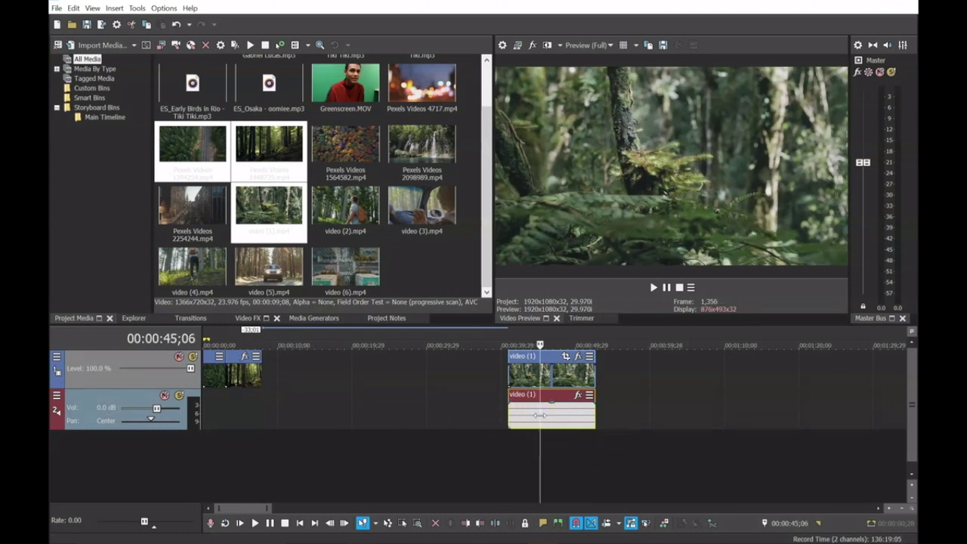
pyautogui.click(522, 408)
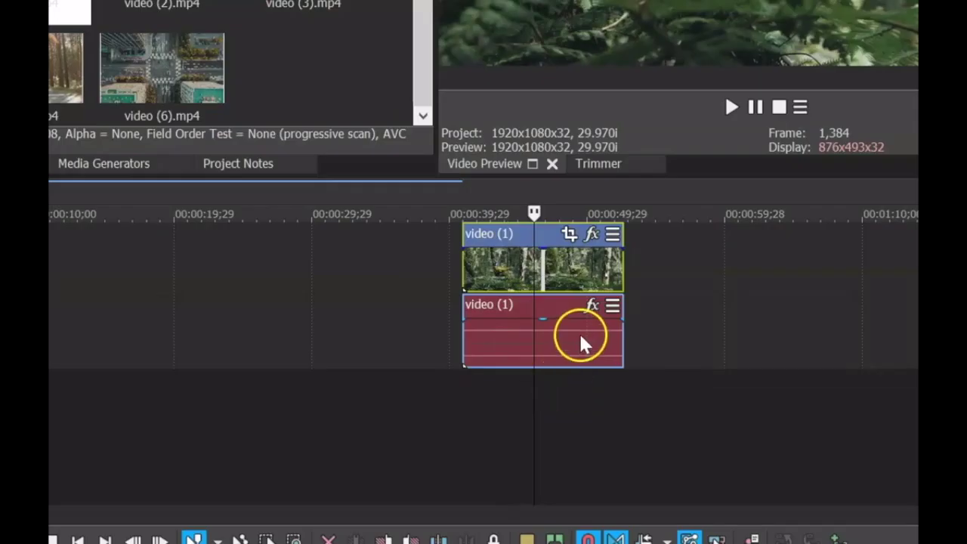
pyautogui.click(579, 333)
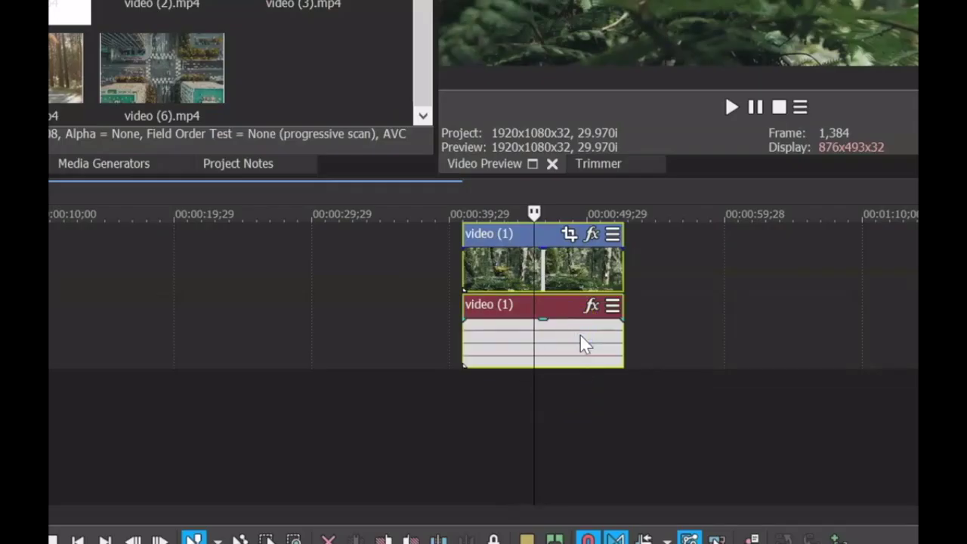
pyautogui.rightClick(580, 333)
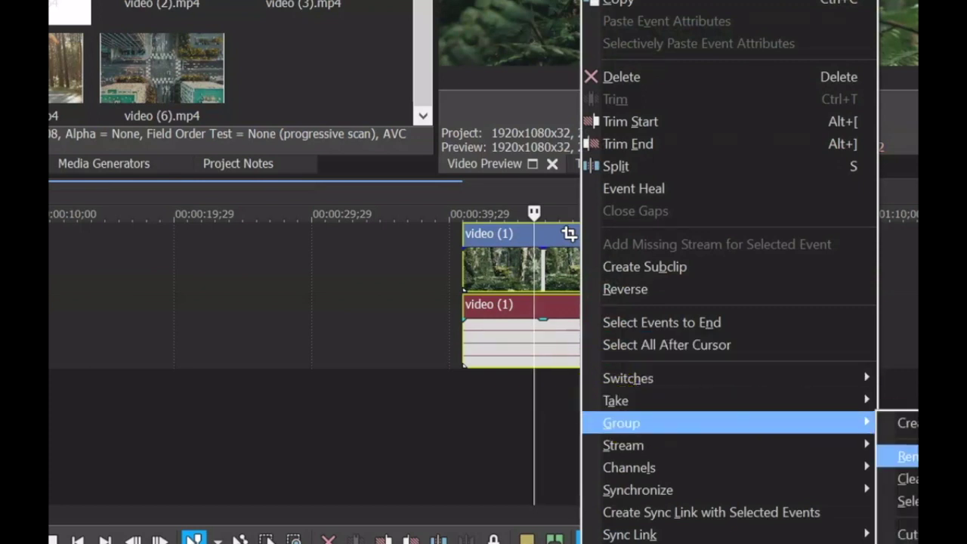
pyautogui.click(907, 456)
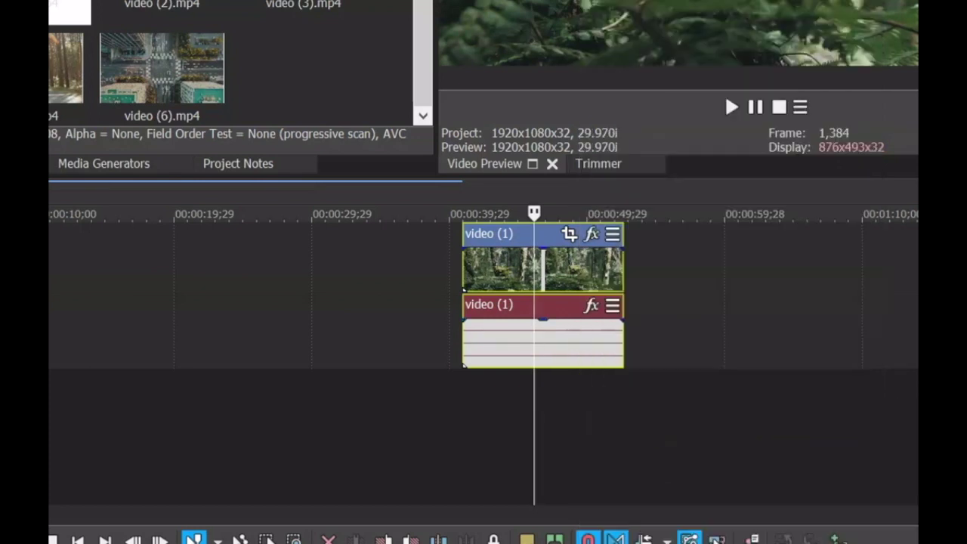
# Step: Move the ungrouped video (1) picture event about 14 seconds earlier and delete its audio event
pyautogui.click(562, 259)
pyautogui.moveTo(536, 260); pyautogui.dragTo(327, 255)
pyautogui.click(577, 344)
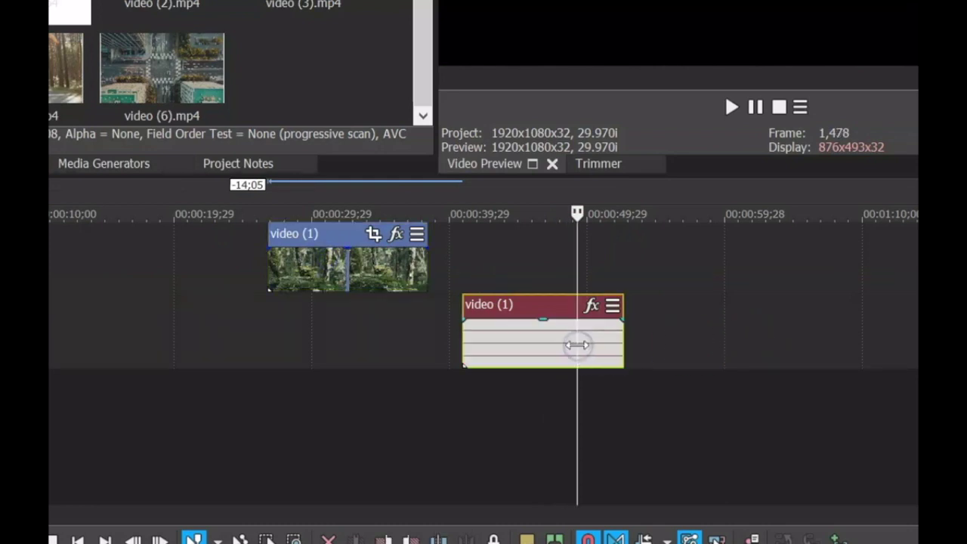
pyautogui.press('Delete')
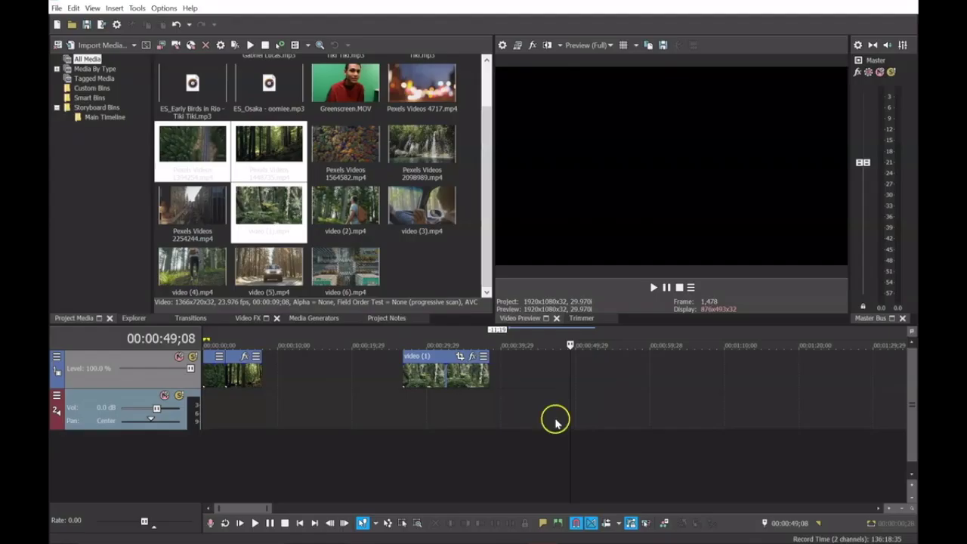
# Step: Move the video (1) clip against the end of the trimmed Pexels Videos 1448735 clip
pyautogui.click(420, 376)
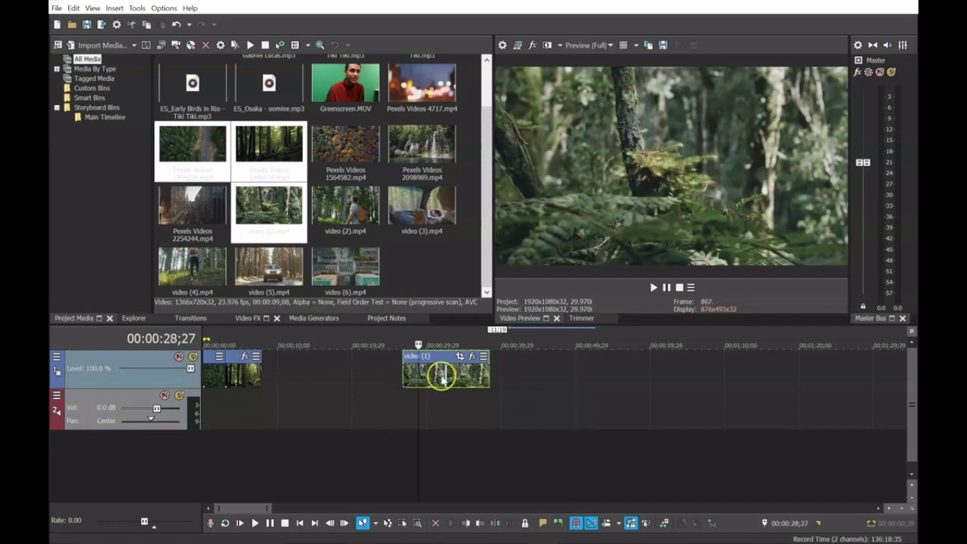
pyautogui.moveTo(436, 378); pyautogui.dragTo(266, 382)
pyautogui.click(316, 380)
# Step: Play the video (1) clip, pause at 00:00:12;16, and split it there to delete the remainder
pyautogui.press('space')
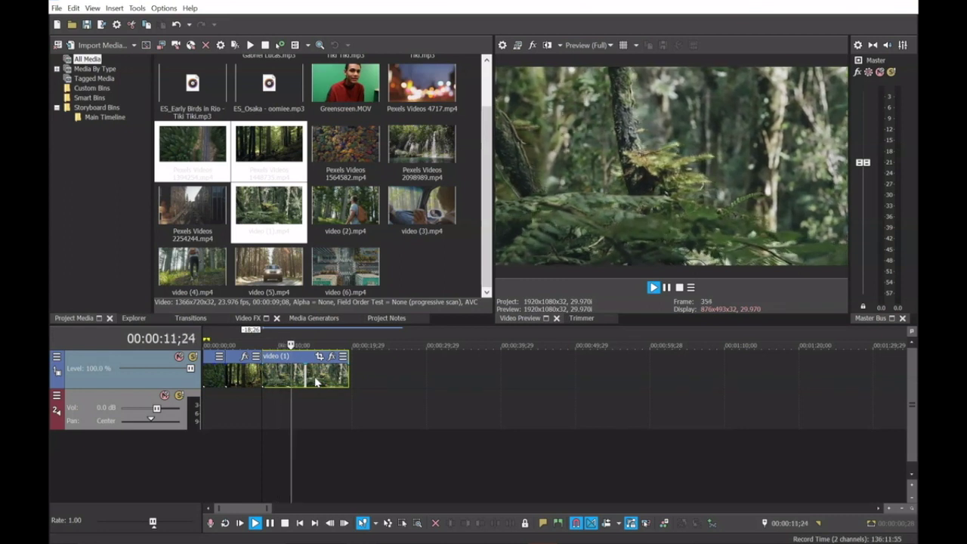
pyautogui.press('space')
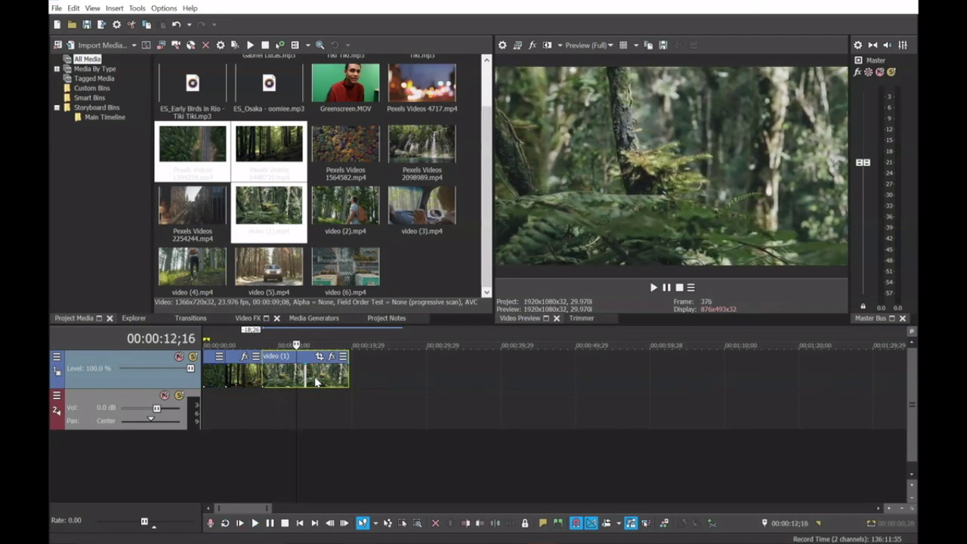
pyautogui.press('s')
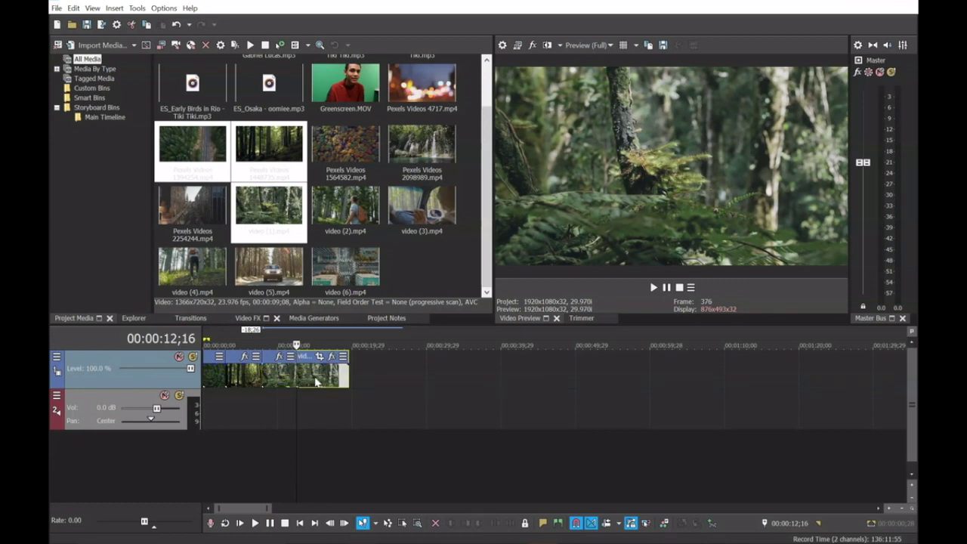
pyautogui.press('Delete')
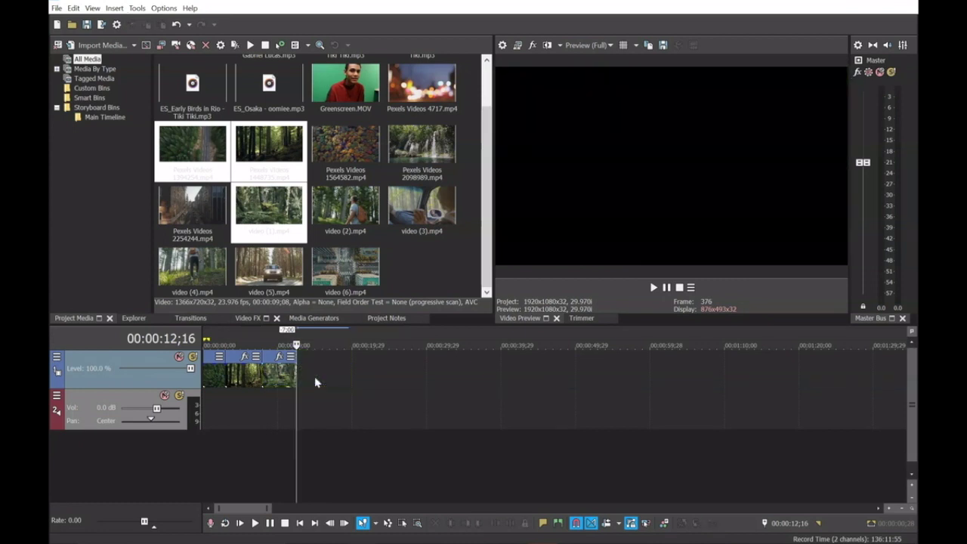
# Step: Play the three trimmed clips from the start of the timeline to review the edit
pyautogui.click(286, 372)
pyautogui.click(258, 380)
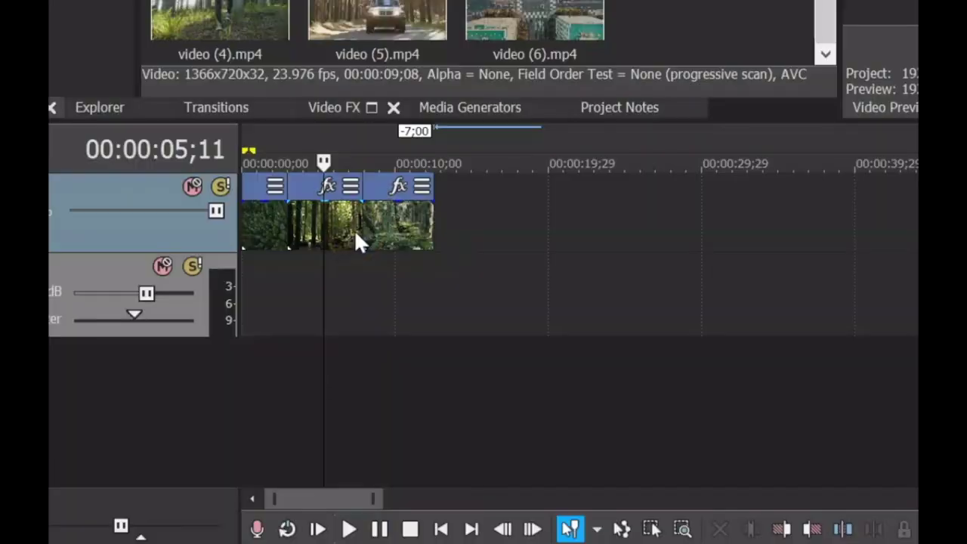
pyautogui.click(260, 481)
pyautogui.click(240, 523)
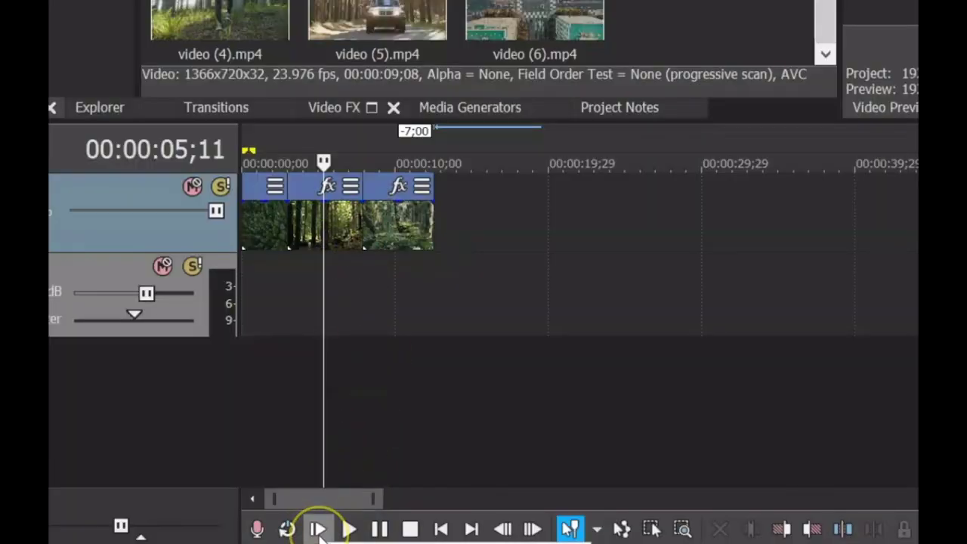
# Step: Play the whole sequence once more from the beginning and pause just past the last clip
pyautogui.click(317, 529)
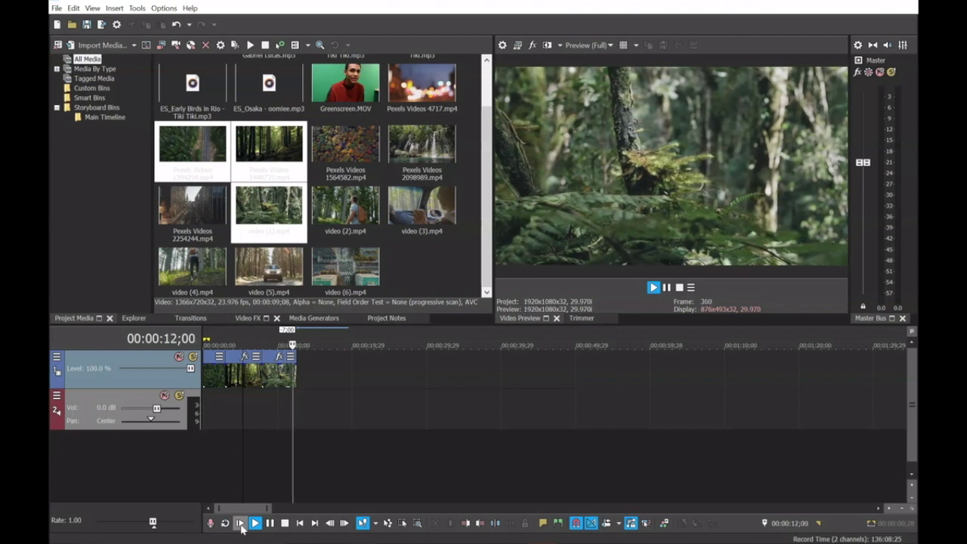
pyautogui.click(269, 523)
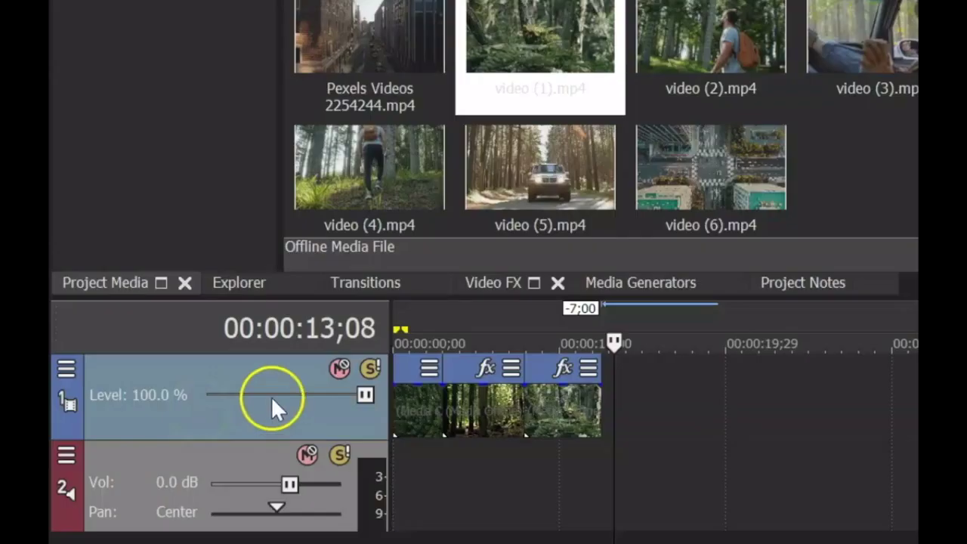
# Step: Insert an empty video track above the forest clips' track and place the cursor near the timeline start, at 00:00:00;18
pyautogui.rightClick(141, 402)
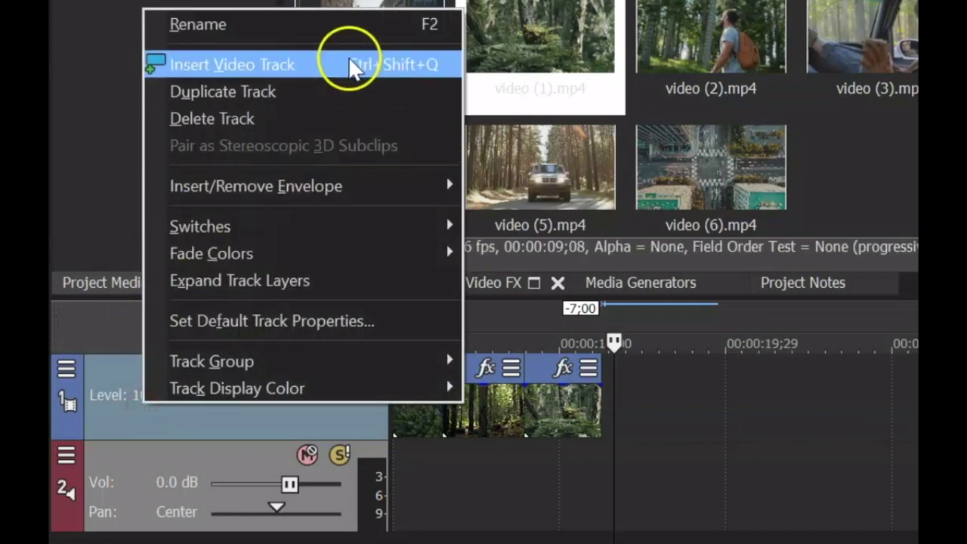
pyautogui.click(285, 66)
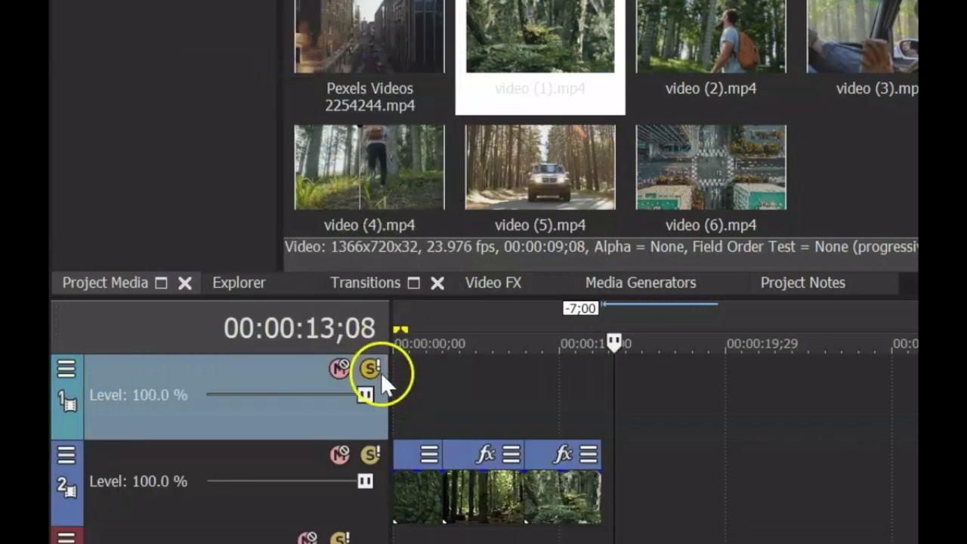
pyautogui.click(402, 384)
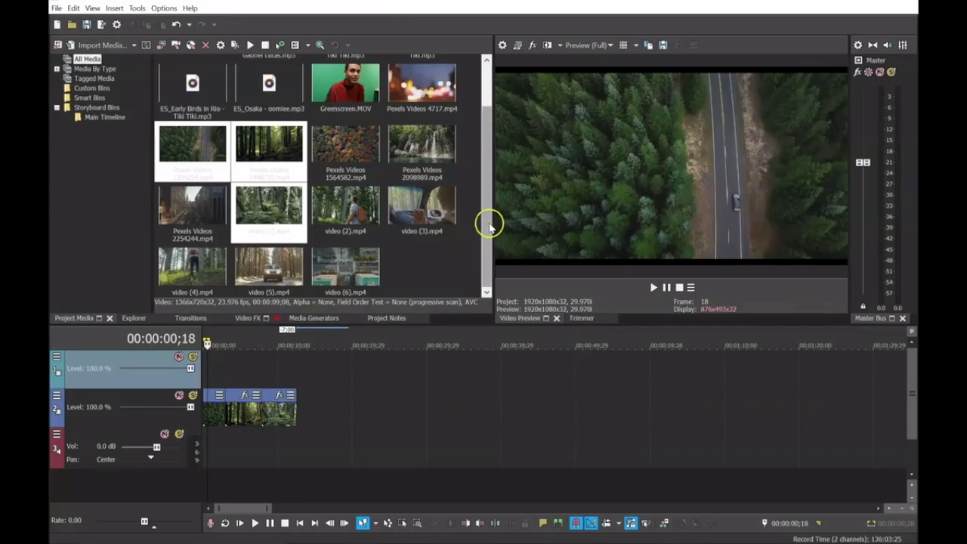
# Step: Add the default Titles & Text media generator to the empty video track at the start of the timeline
pyautogui.moveTo(488, 218); pyautogui.dragTo(479, 166)
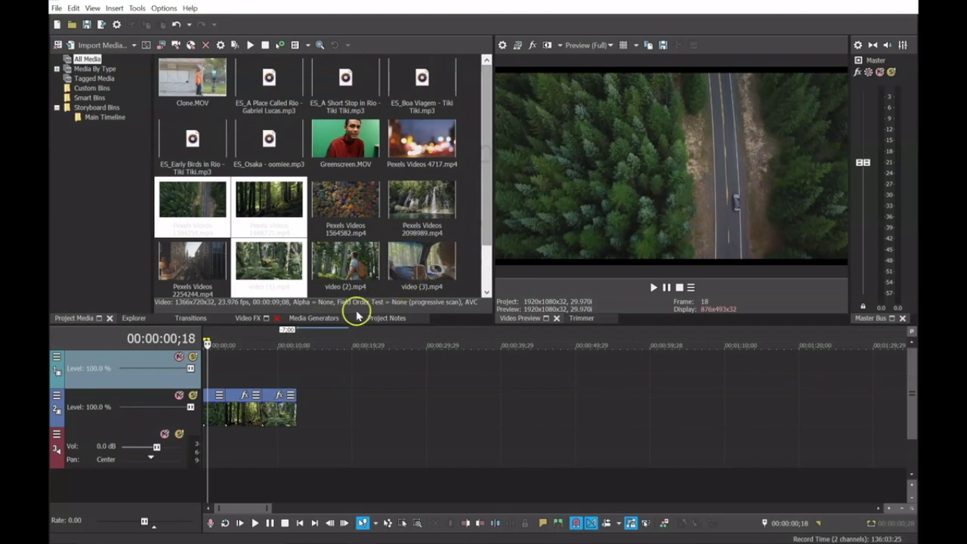
pyautogui.click(314, 319)
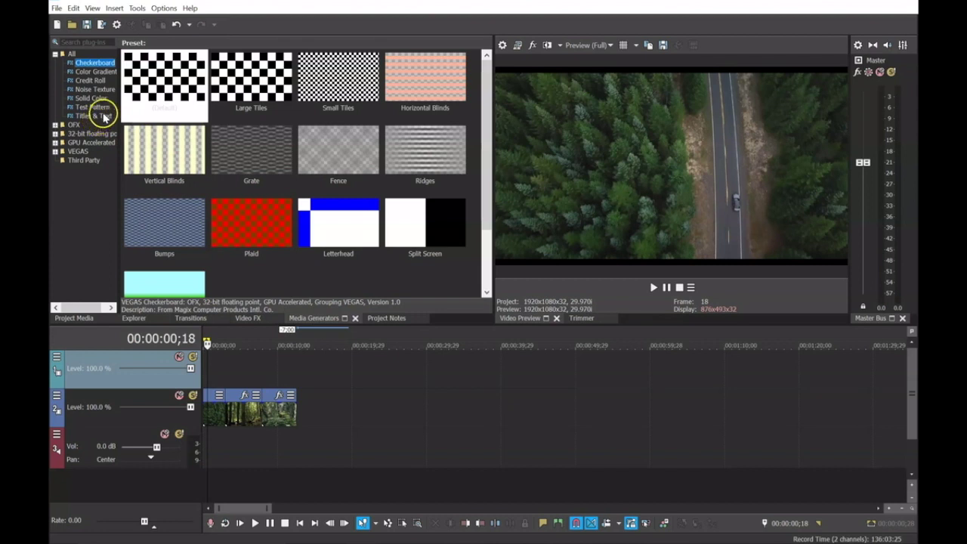
pyautogui.click(55, 55)
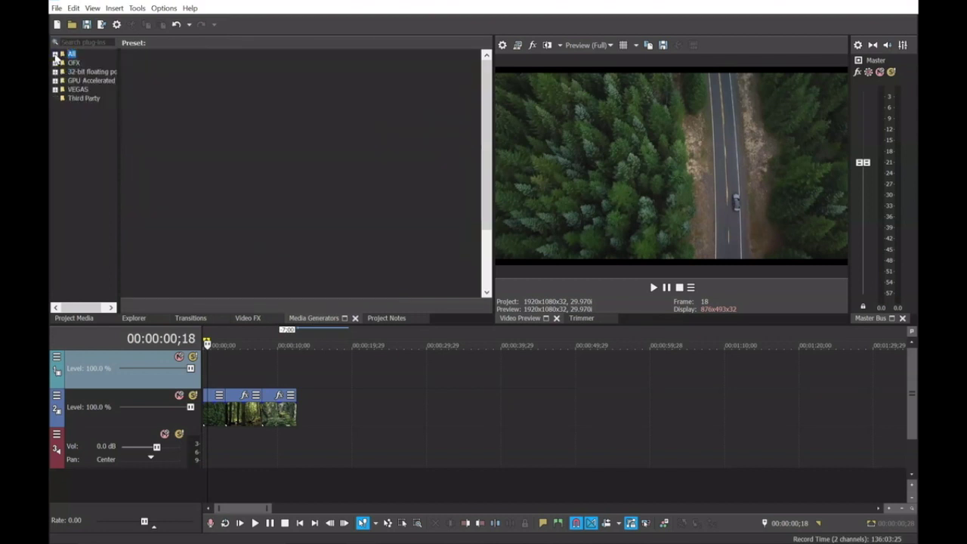
pyautogui.click(54, 54)
pyautogui.click(93, 116)
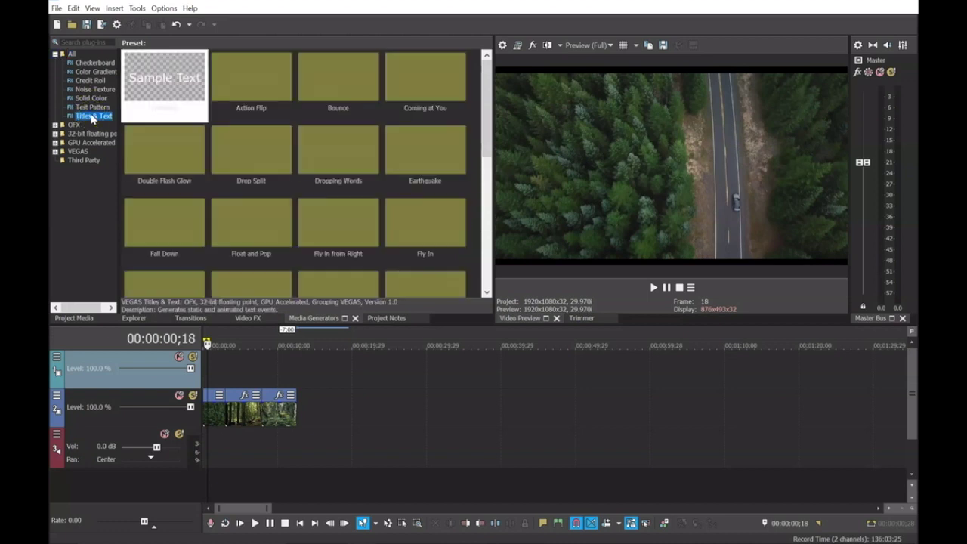
pyautogui.click(151, 82)
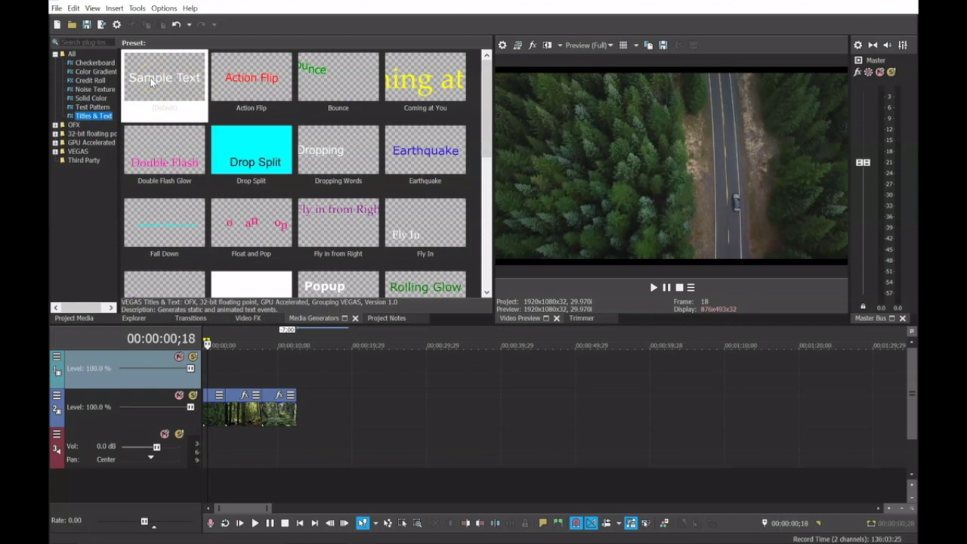
pyautogui.moveTo(151, 82); pyautogui.dragTo(201, 365)
pyautogui.click(318, 334)
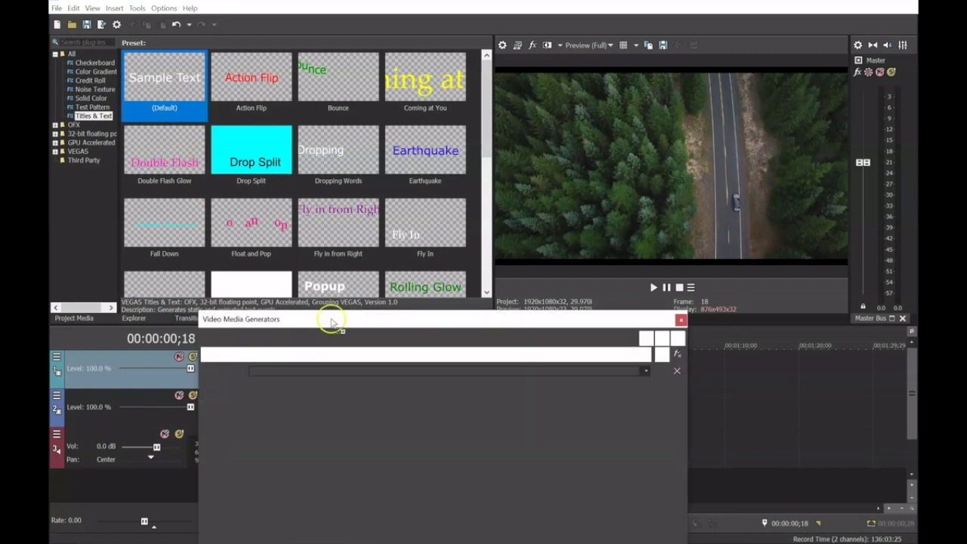
# Step: Replace the title's sample text with "Travel Time"
pyautogui.moveTo(352, 323); pyautogui.dragTo(257, 238)
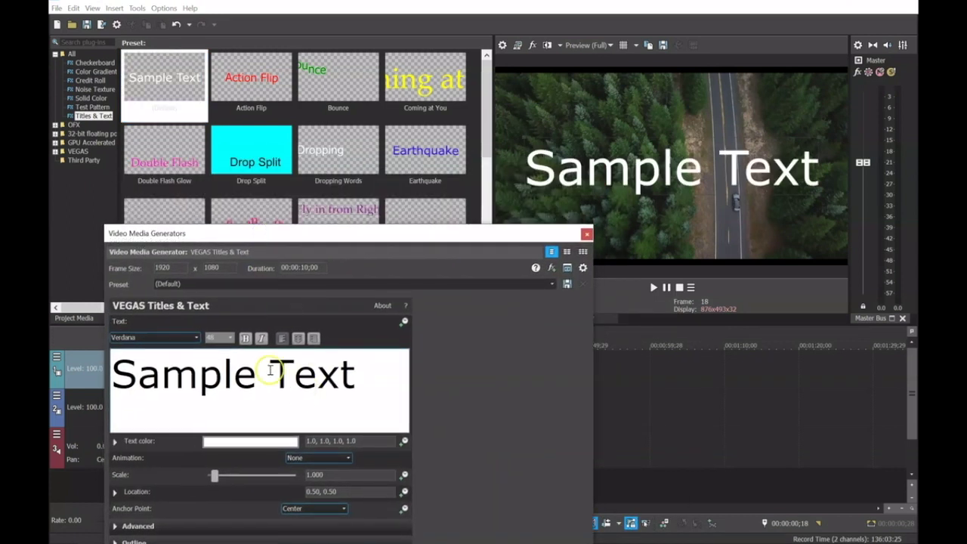
pyautogui.hotkey('ctrl', 'a')
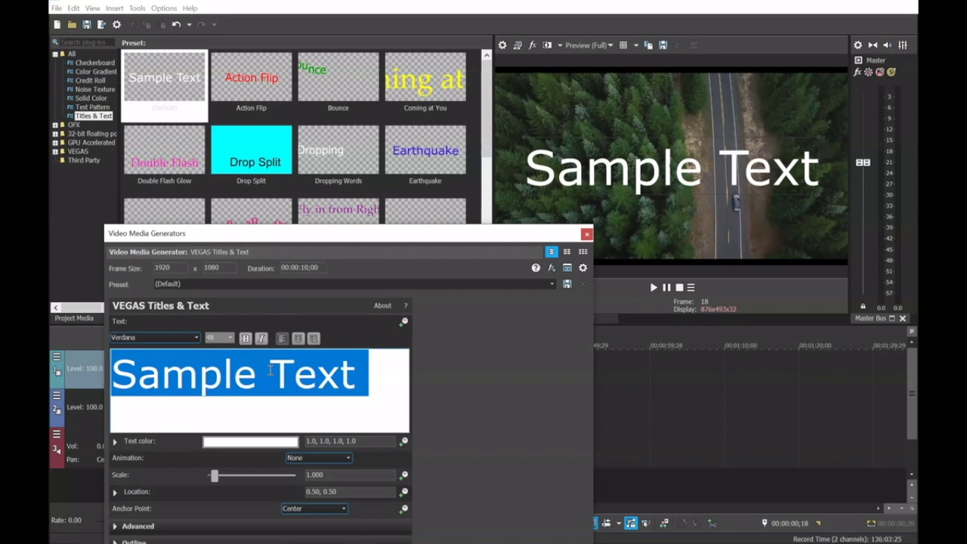
pyautogui.write('Travel Time')
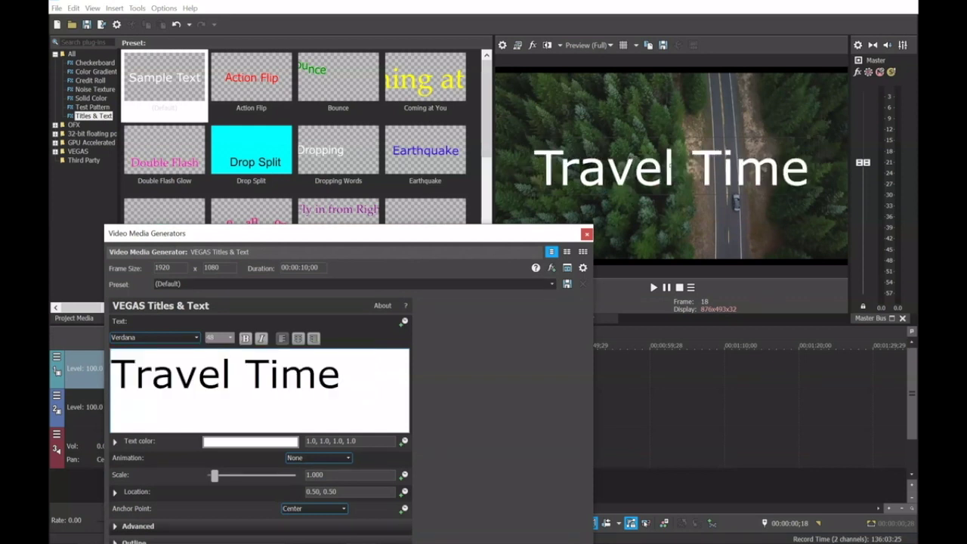
# Step: Set the font of the entire "Travel Time" text to Montserrat
pyautogui.click(197, 338)
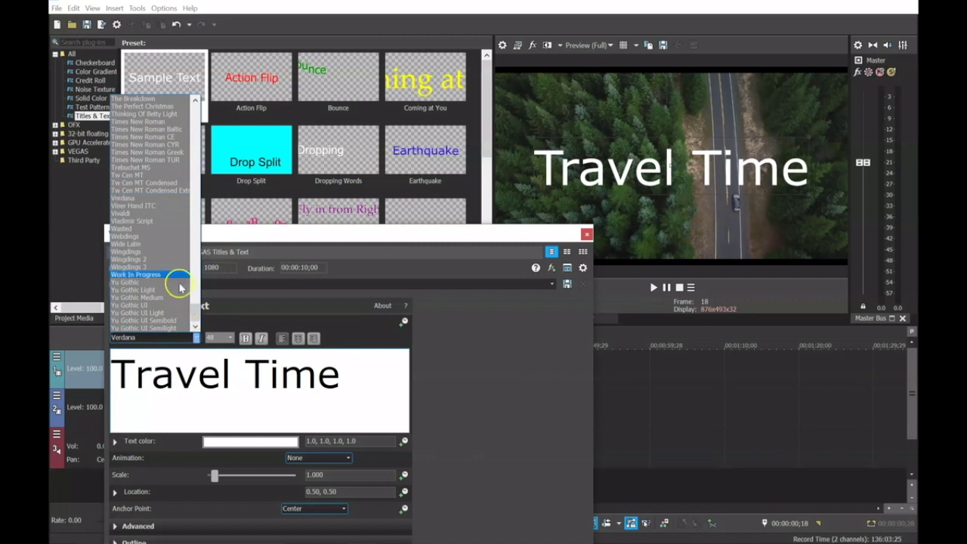
pyautogui.scroll(10, 148, 220)
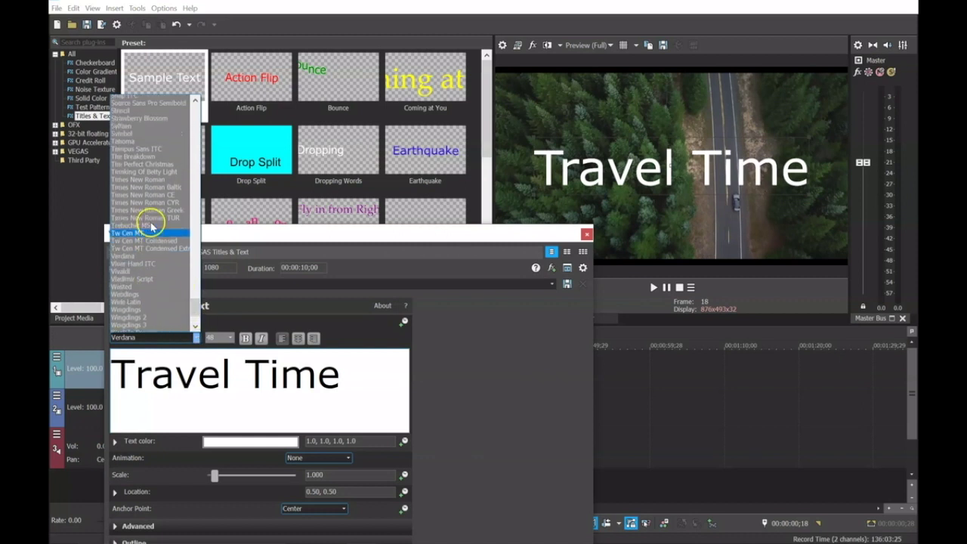
pyautogui.scroll(8, 147, 216)
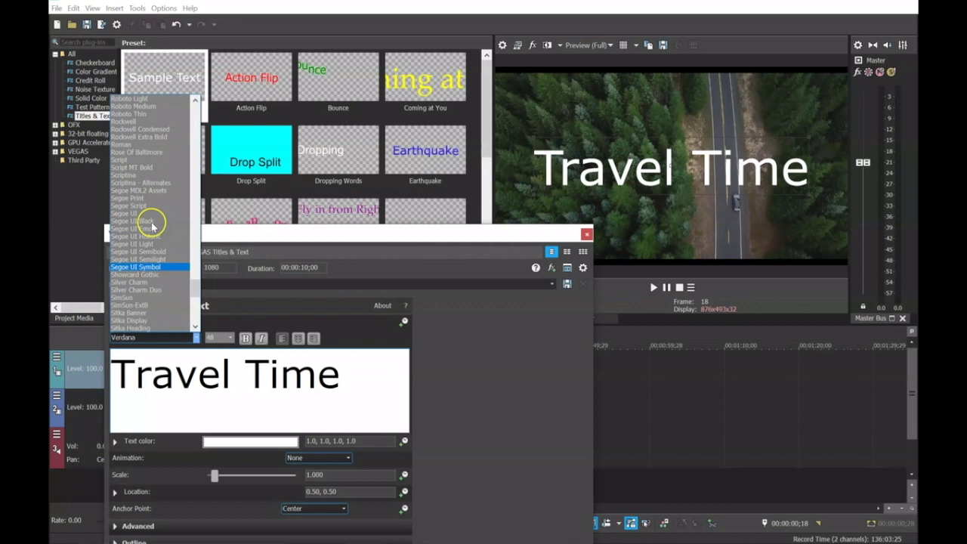
pyautogui.click(146, 194)
pyautogui.moveTo(353, 373); pyautogui.dragTo(111, 371)
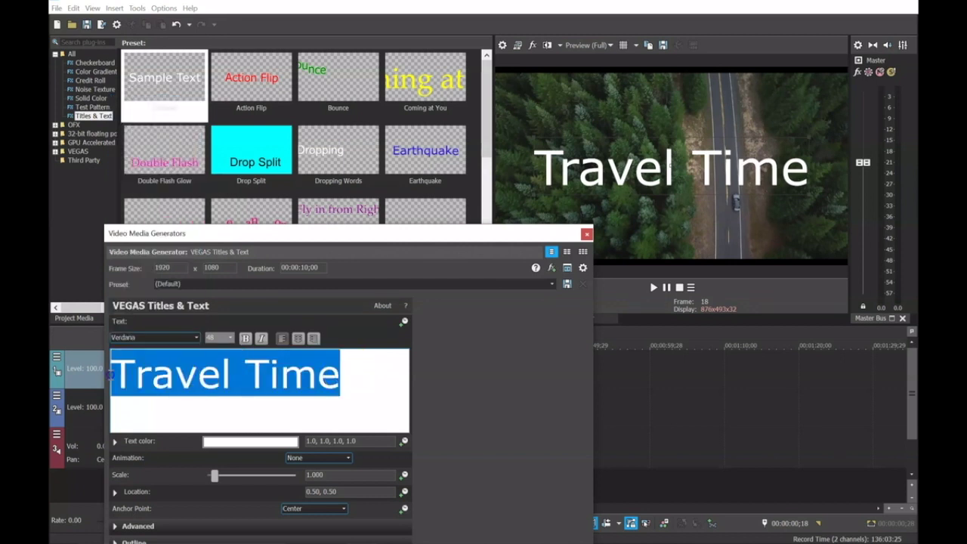
pyautogui.click(196, 337)
pyautogui.scroll(3, 192, 287)
pyautogui.moveTo(198, 291); pyautogui.dragTo(197, 227)
pyautogui.scroll(-2, 196, 228)
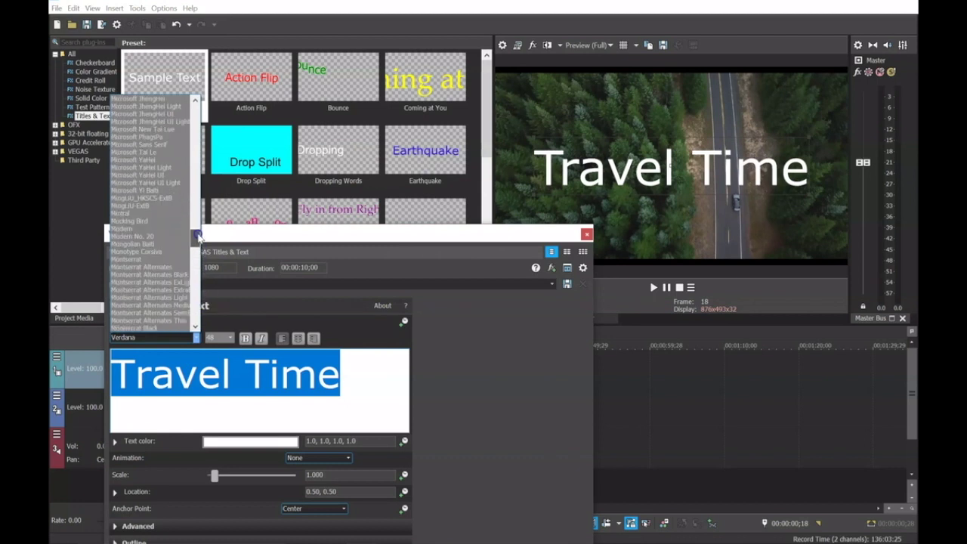
pyautogui.click(160, 255)
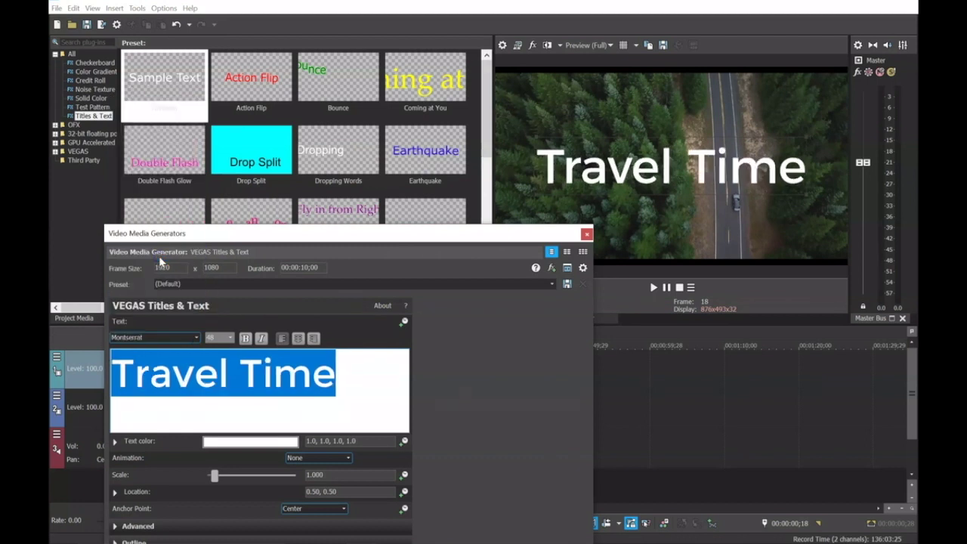
# Step: Change the title's text color to bright green, about 0.37, 0.93, 0.0, 1.0
pyautogui.click(235, 446)
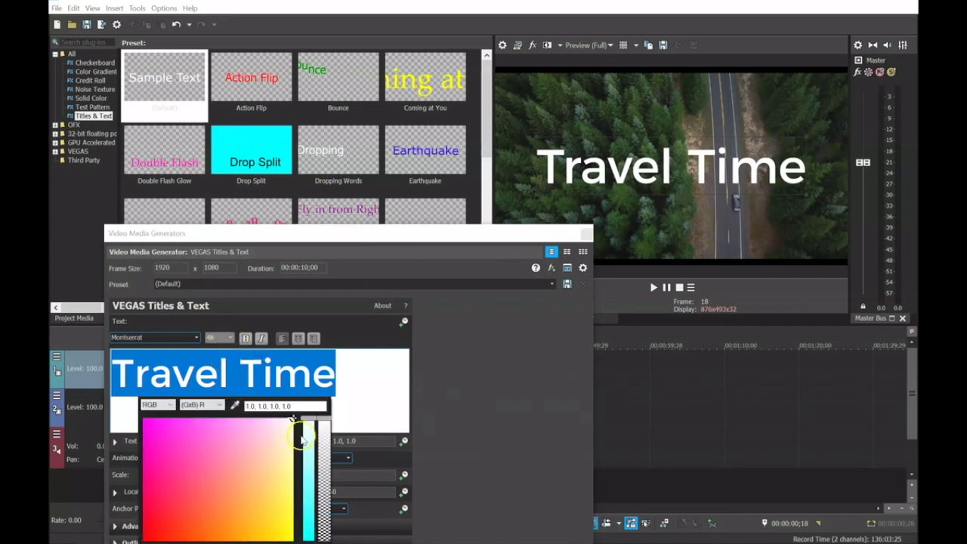
pyautogui.click(361, 233)
pyautogui.moveTo(361, 233); pyautogui.dragTo(361, 111)
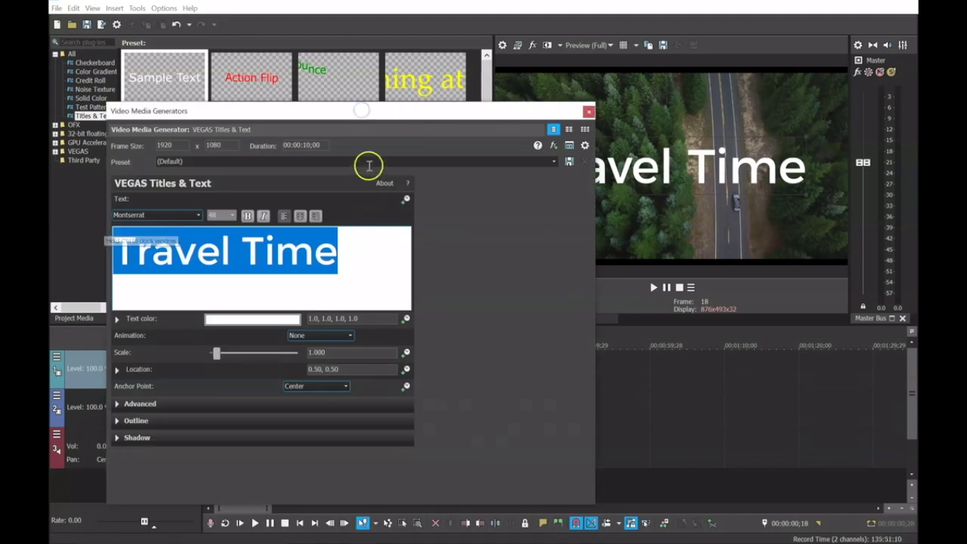
pyautogui.click(238, 320)
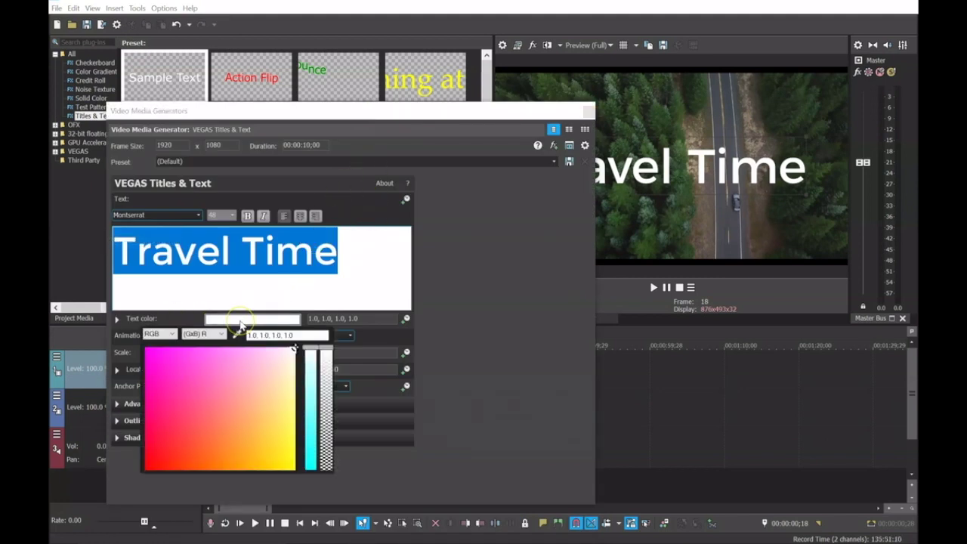
pyautogui.moveTo(306, 350); pyautogui.dragTo(305, 425)
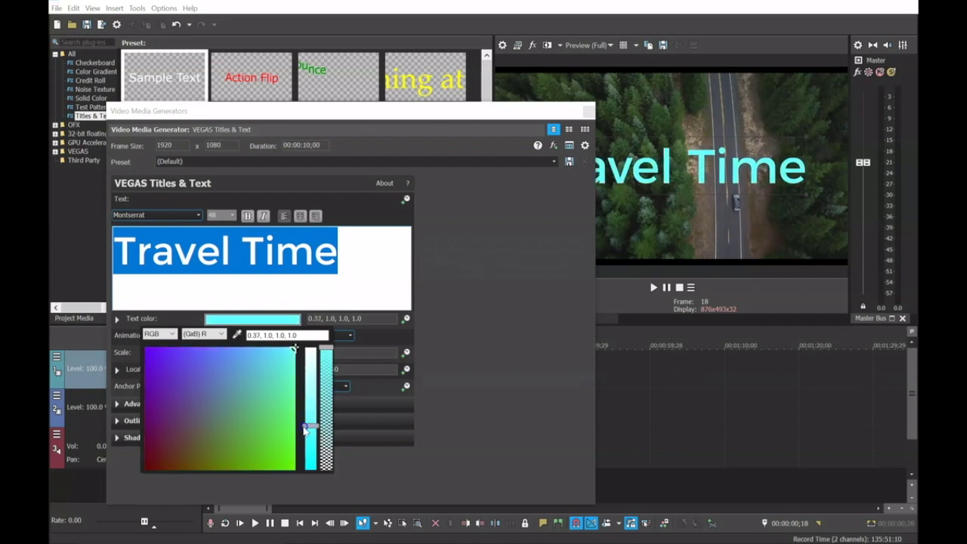
pyautogui.click(294, 350)
pyautogui.click(284, 463)
pyautogui.click(519, 311)
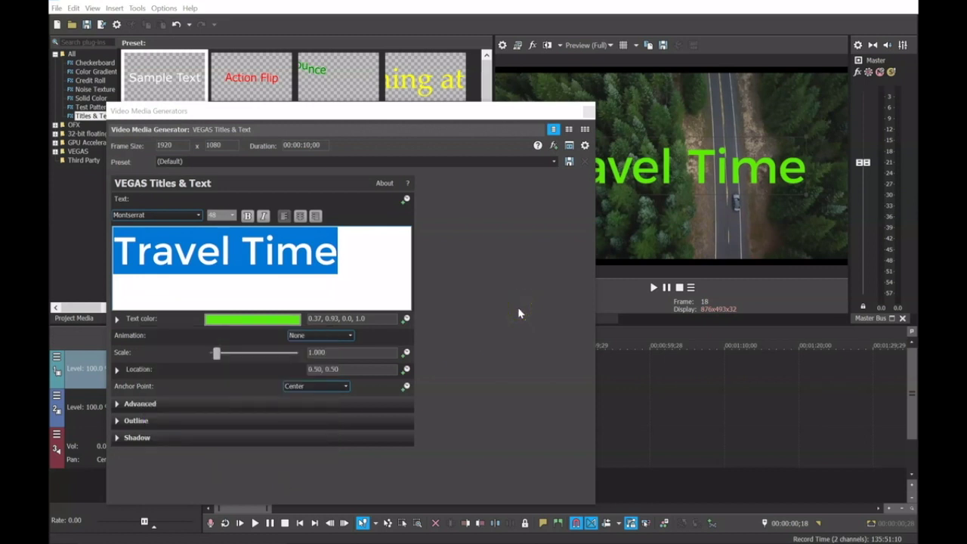
# Step: Give the title text a white outline with a width of about 5.9
pyautogui.click(120, 420)
pyautogui.click(209, 439)
pyautogui.moveTo(213, 441); pyautogui.dragTo(264, 446)
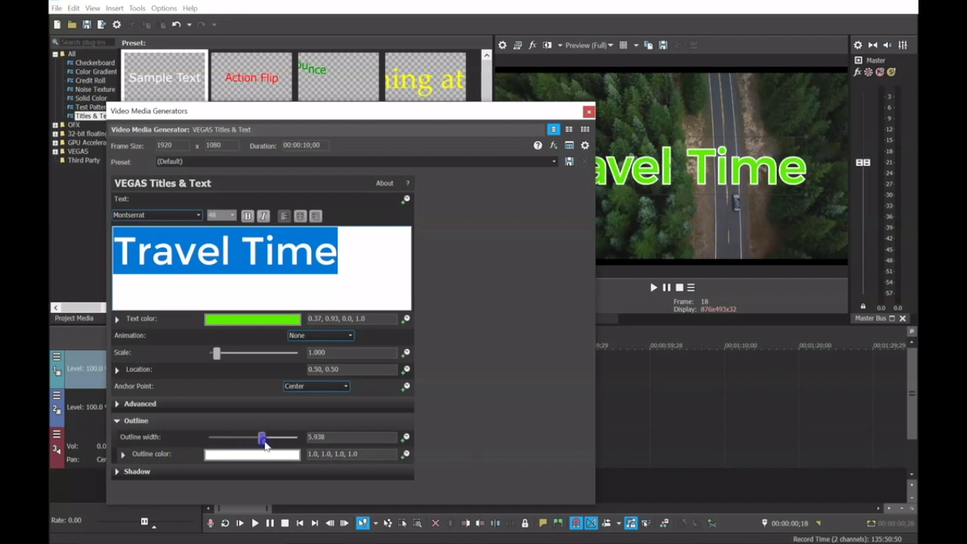
# Step: Move the title to the lower part of the frame, at about 0.51, 0.20, and close the title settings
pyautogui.moveTo(459, 113); pyautogui.dragTo(413, 209)
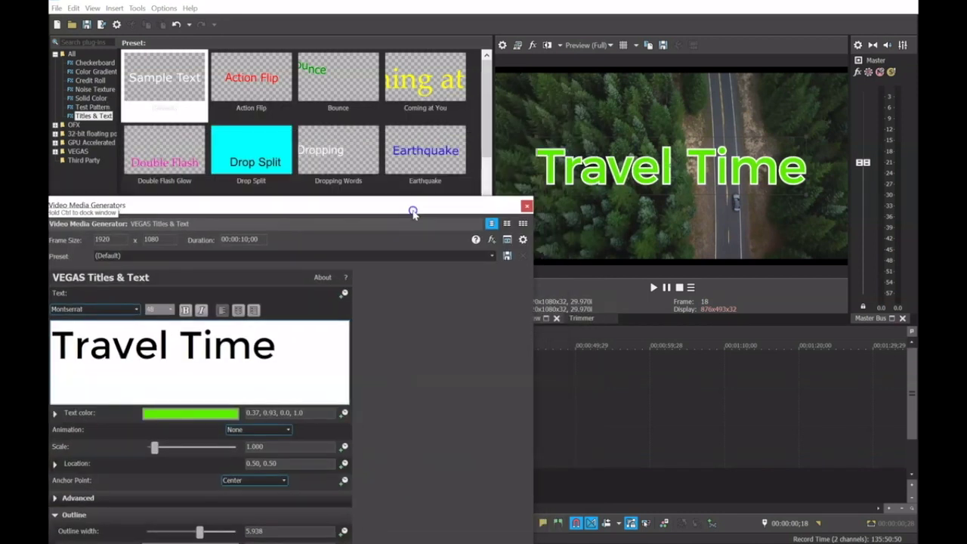
pyautogui.moveTo(672, 174); pyautogui.dragTo(672, 234)
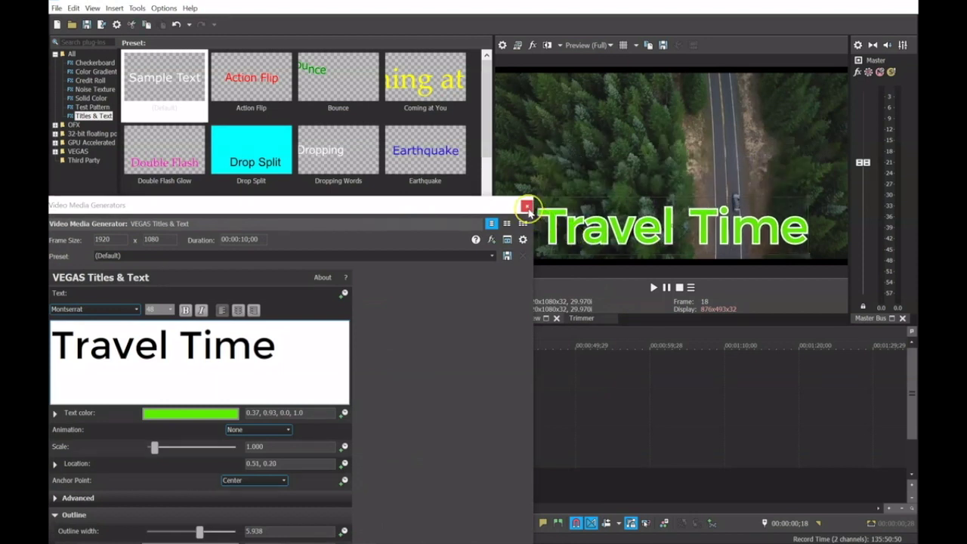
pyautogui.click(526, 206)
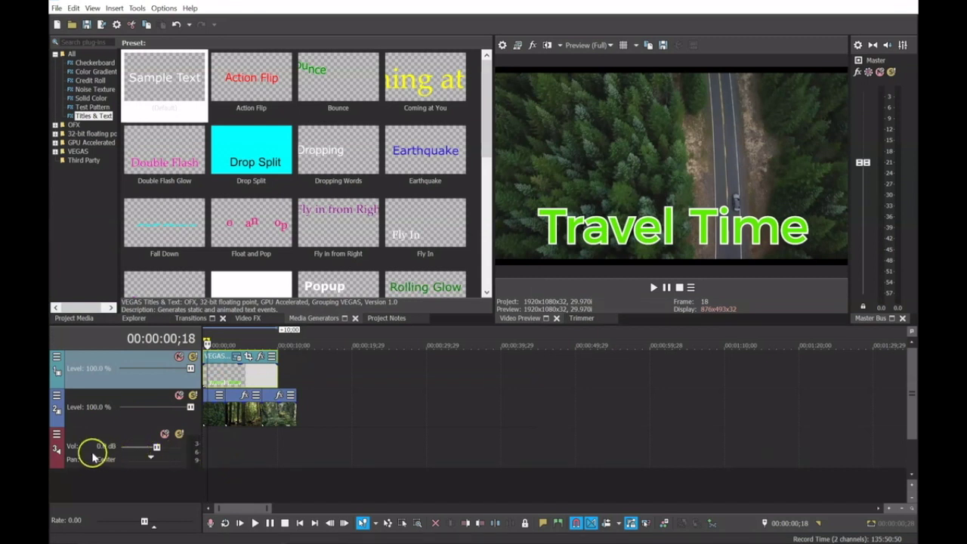
# Step: Insert an additional audio track at the existing audio track below the forest clips
pyautogui.click(224, 447)
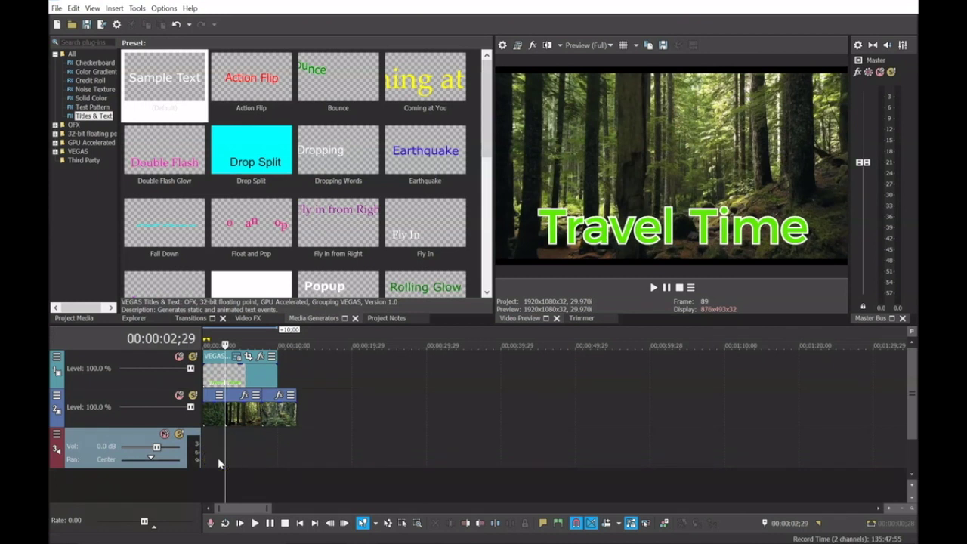
pyautogui.click(90, 453)
pyautogui.rightClick(88, 452)
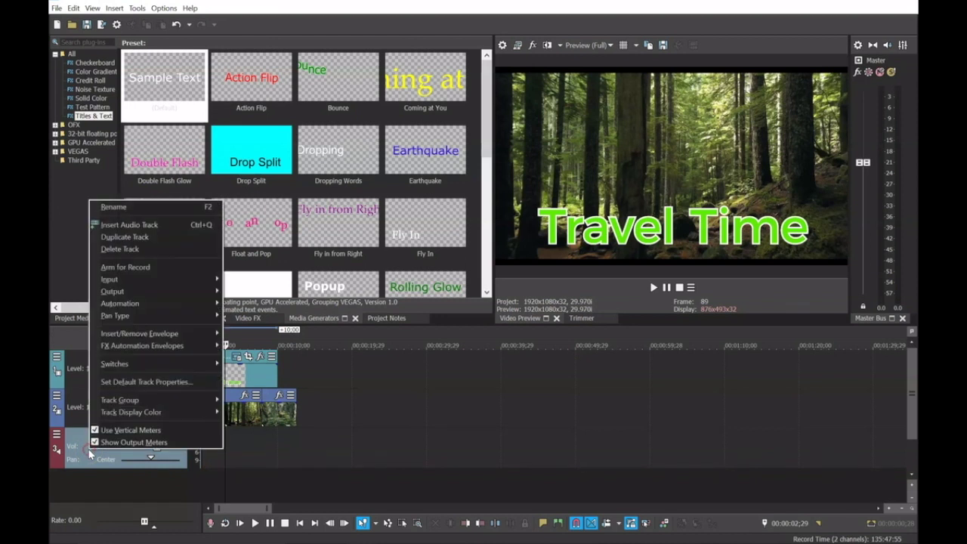
pyautogui.click(128, 224)
pyautogui.click(308, 440)
# Step: Briefly play the sequence with the title overlay and stop with the cursor at the start of the timeline
pyautogui.scroll(-2, 306, 441)
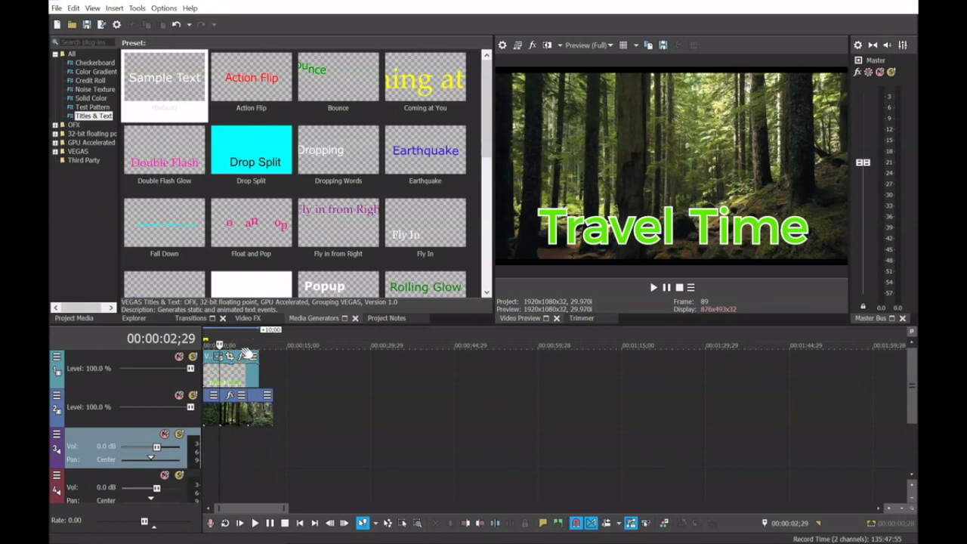
pyautogui.click(204, 371)
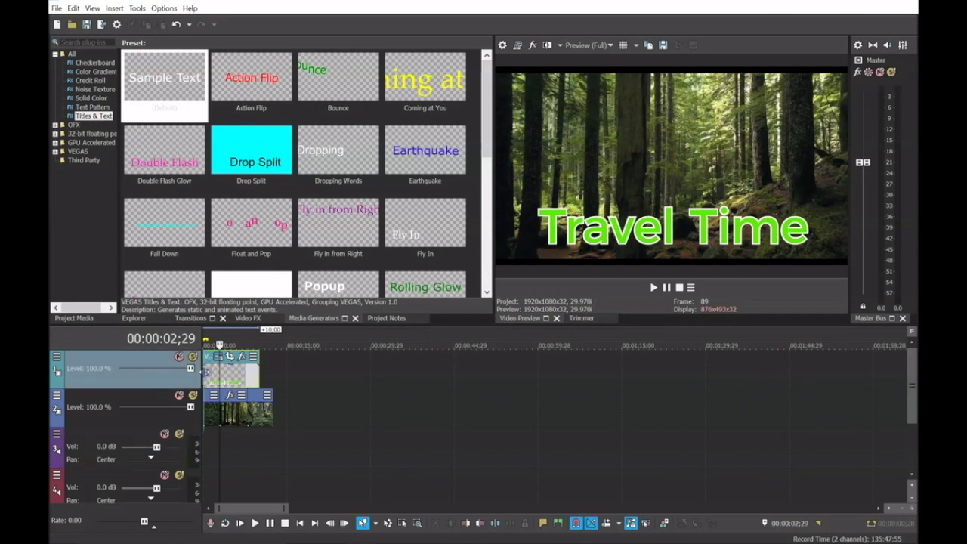
pyautogui.click(204, 371)
pyautogui.press('space')
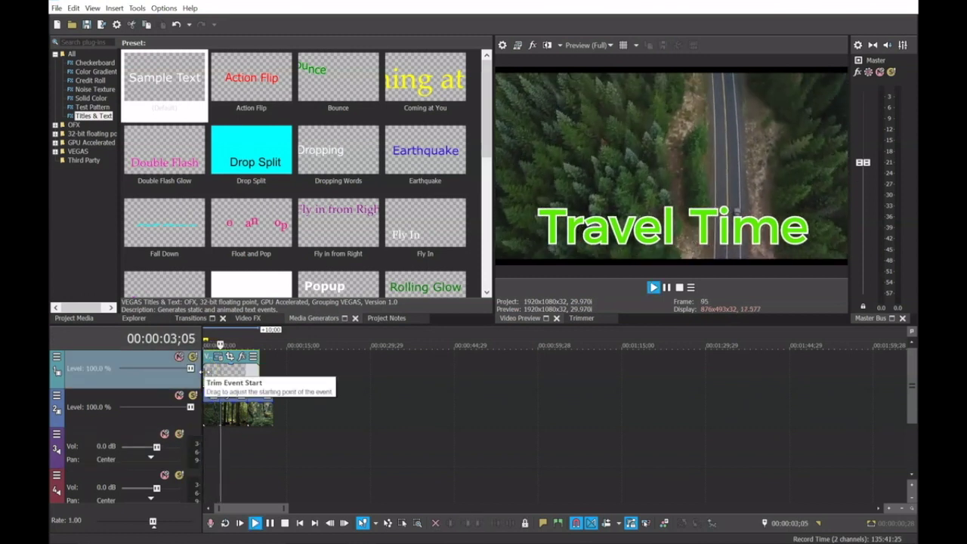
pyautogui.press('space')
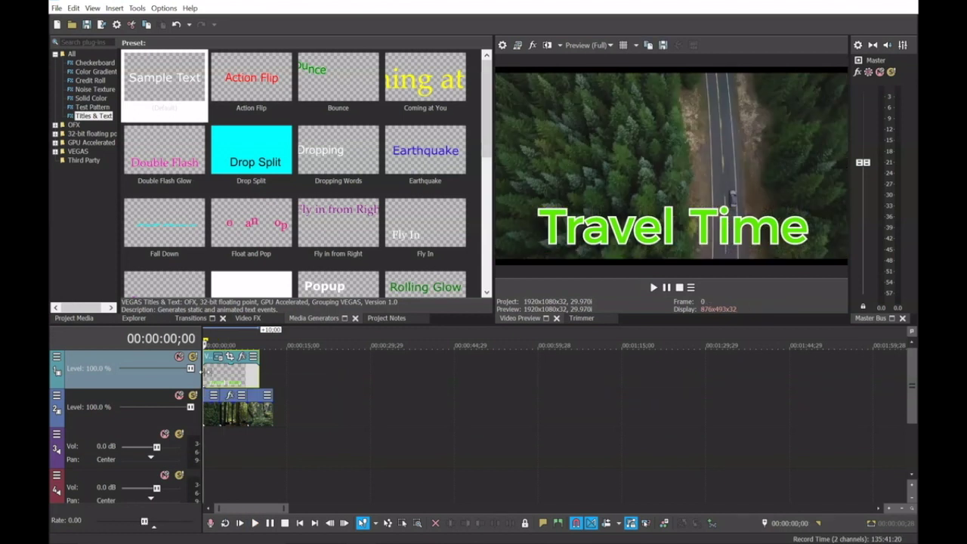
# Step: Add a fade-in with an offset of 00:00:01;03 to the start of the Travel Time title
pyautogui.scroll(8, 208, 371)
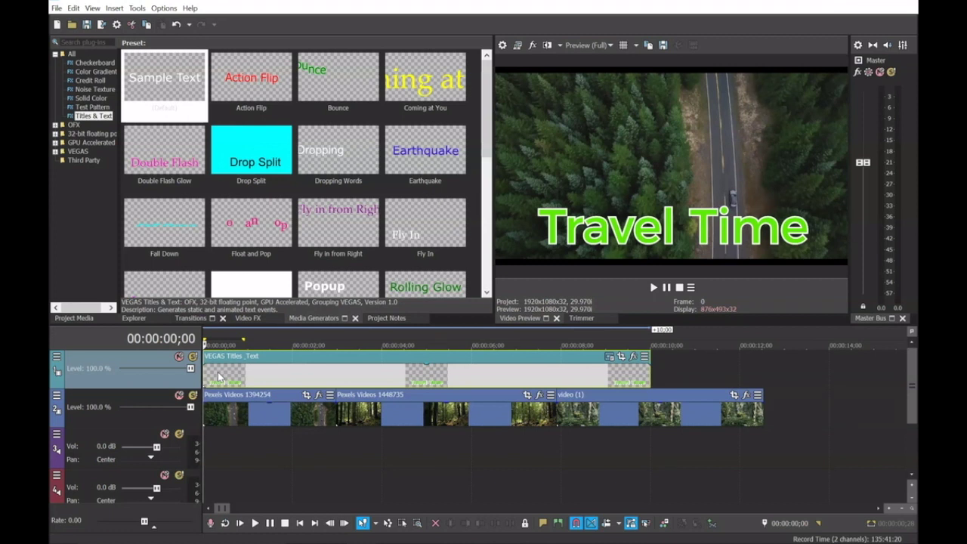
pyautogui.scroll(-3, 218, 376)
pyautogui.scroll(2, 218, 375)
pyautogui.scroll(-1, 219, 375)
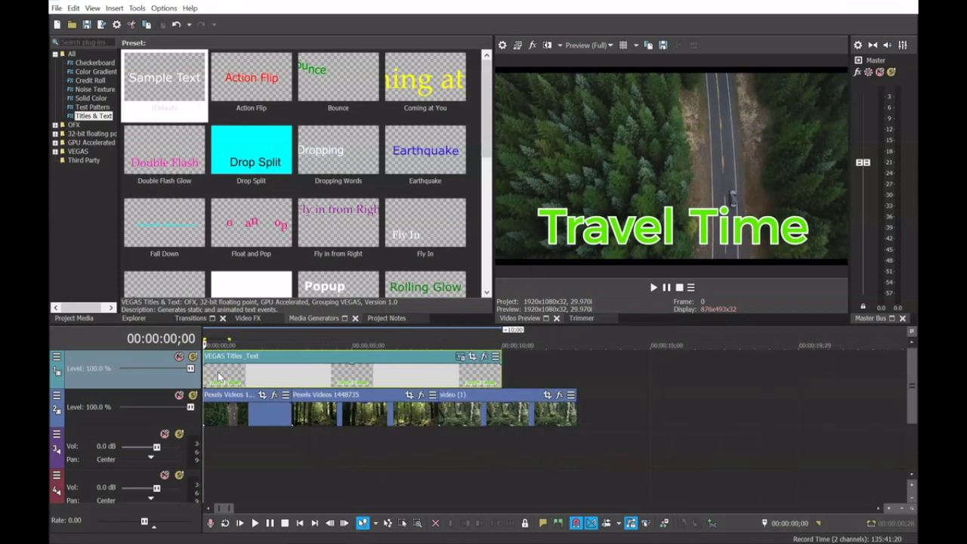
pyautogui.scroll(2, 218, 375)
pyautogui.scroll(4, 218, 376)
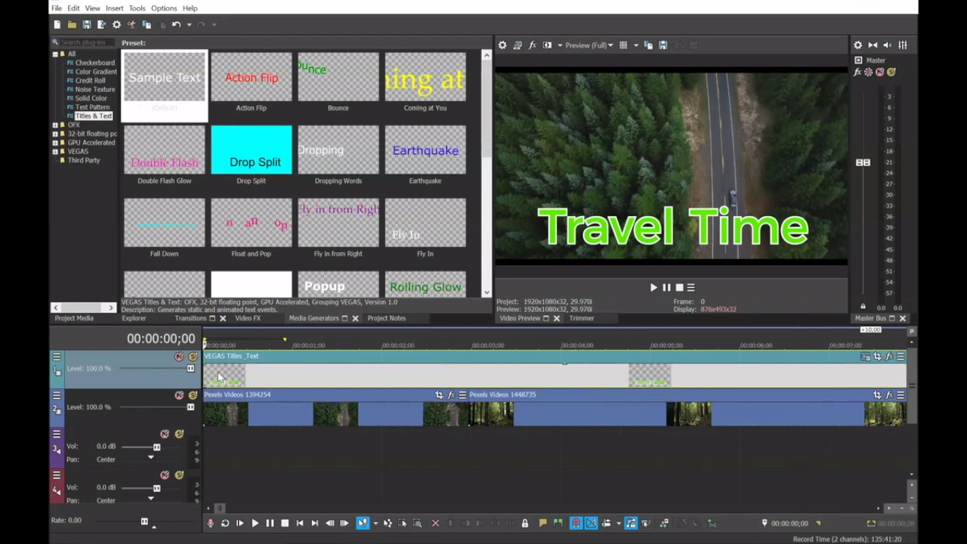
pyautogui.scroll(1, 218, 375)
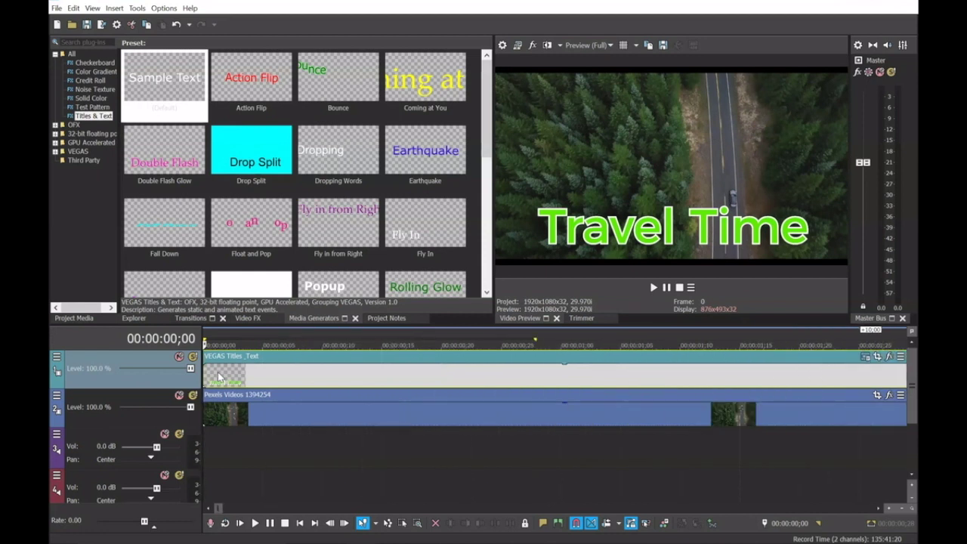
pyautogui.scroll(-5, 218, 375)
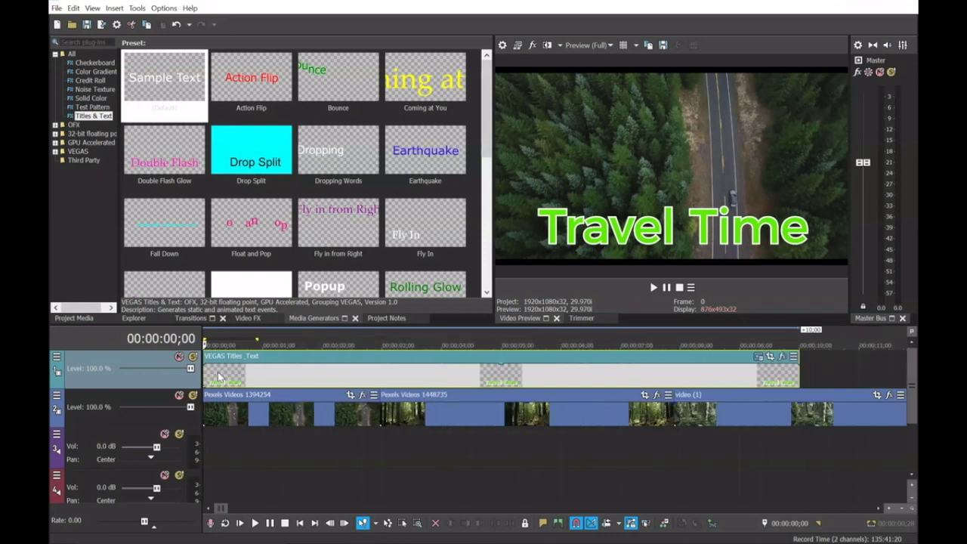
pyautogui.scroll(1, 219, 376)
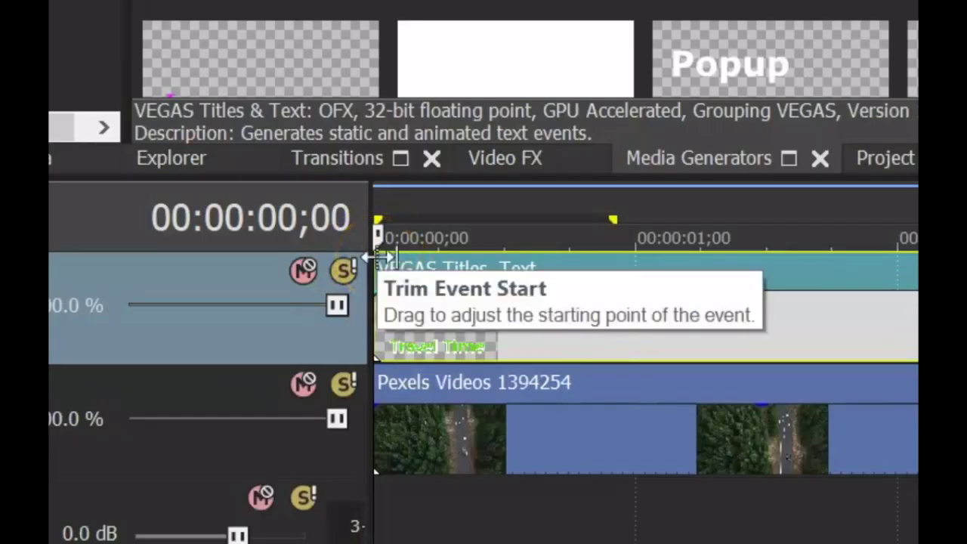
pyautogui.click(370, 311)
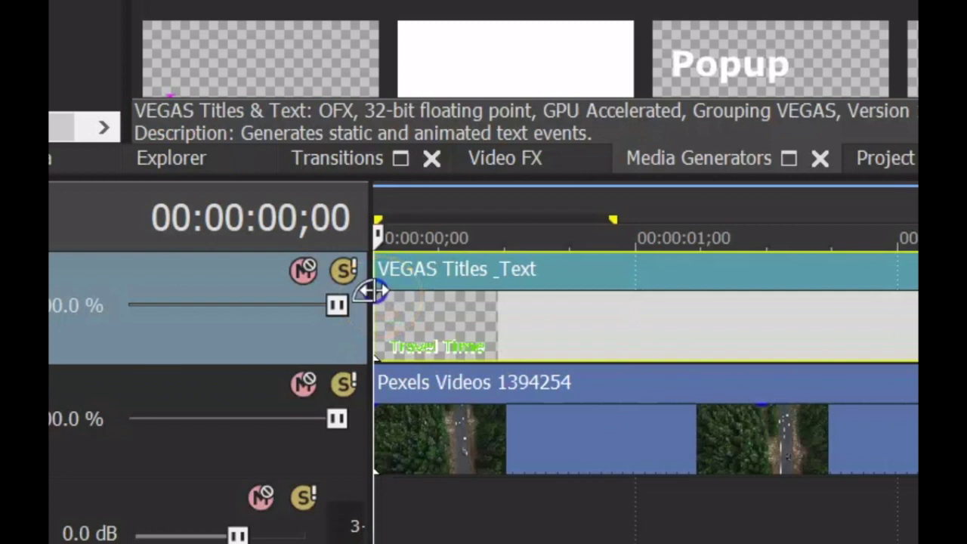
pyautogui.moveTo(372, 290)
pyautogui.mouseDown()
pyautogui.moveTo(702, 312)
pyautogui.moveTo(659, 320)
pyautogui.mouseUp()
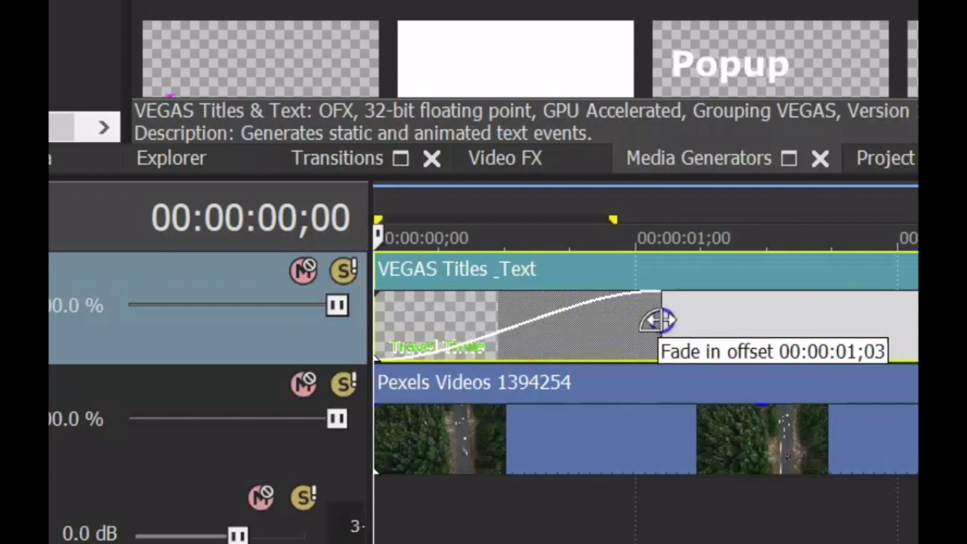
# Step: Play the opening of the sequence twice to check how the title fades in
pyautogui.scroll(-2, 659, 320)
pyautogui.scroll(-2, 658, 320)
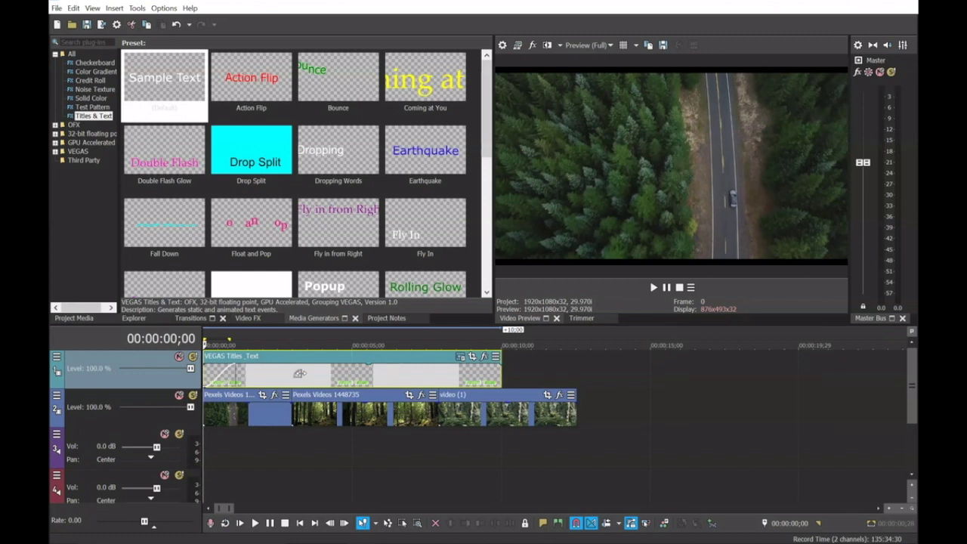
pyautogui.press('space')
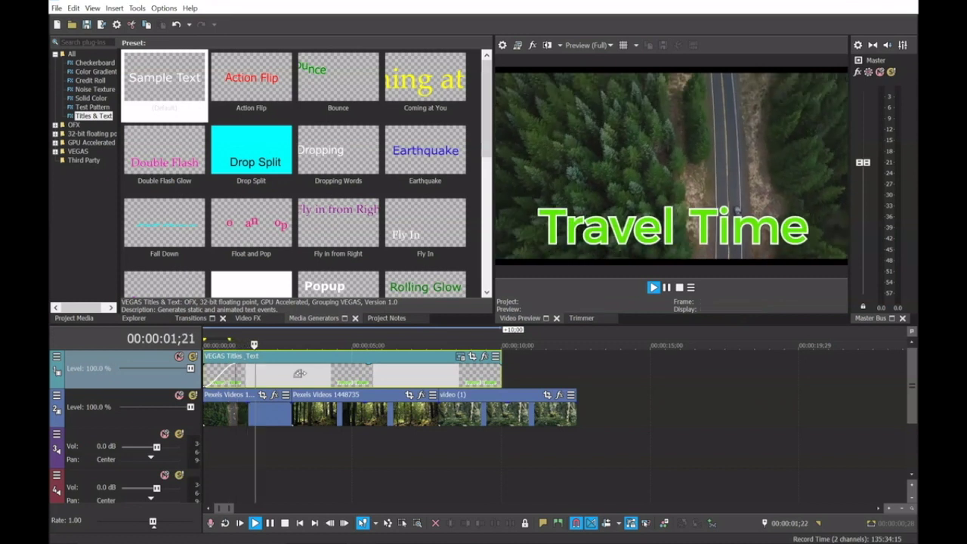
pyautogui.press('space')
pyautogui.press('space')
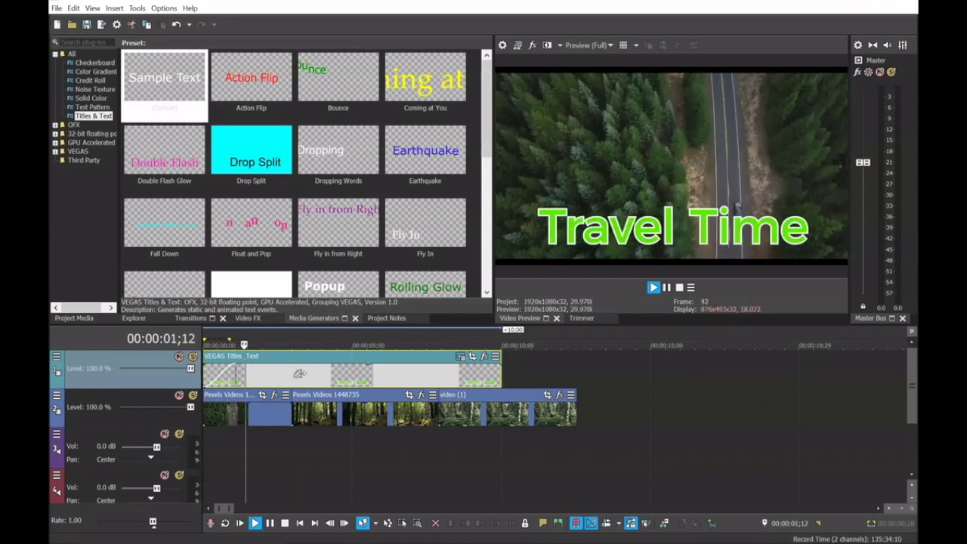
pyautogui.press('space')
pyautogui.press('space')
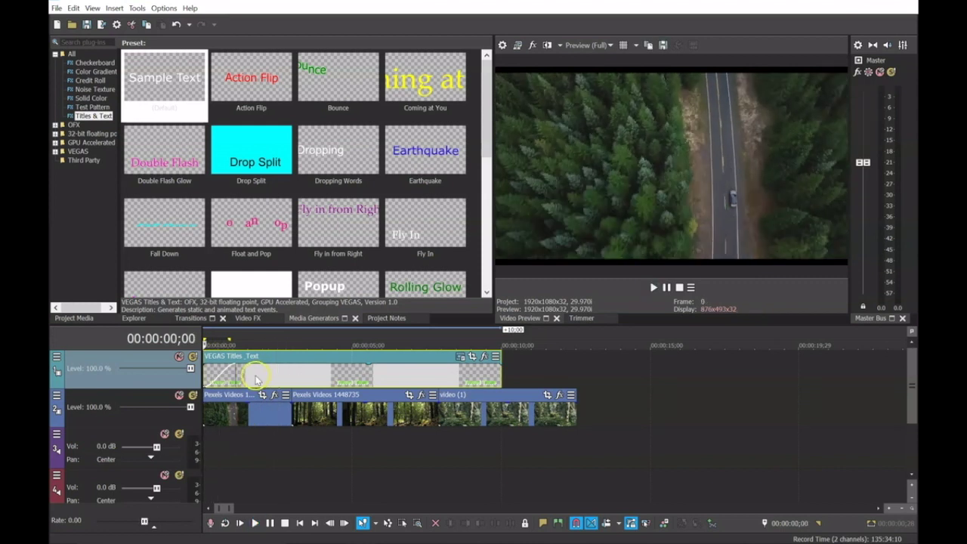
# Step: Try a longer title fade-in of 00:00:03;29 and play it back
pyautogui.moveTo(234, 375); pyautogui.dragTo(323, 374)
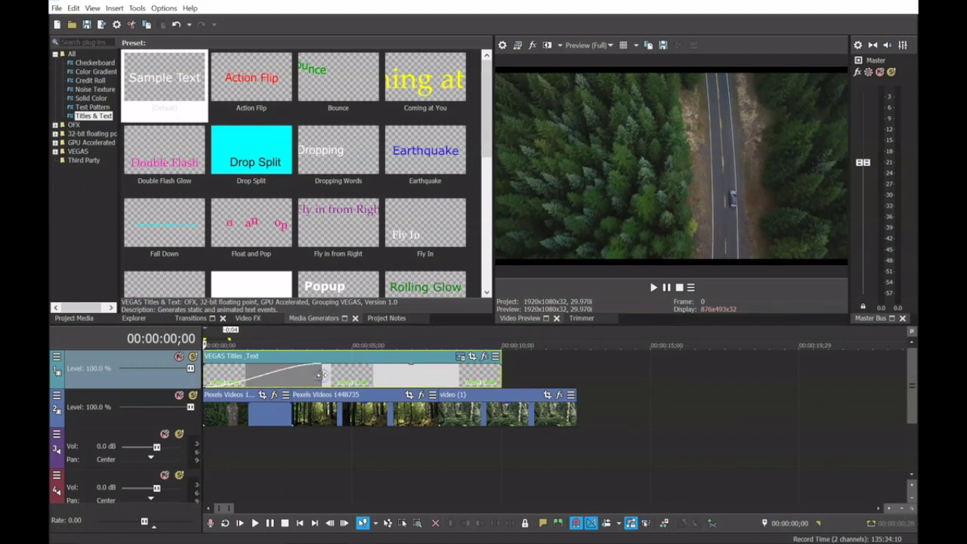
pyautogui.press('space')
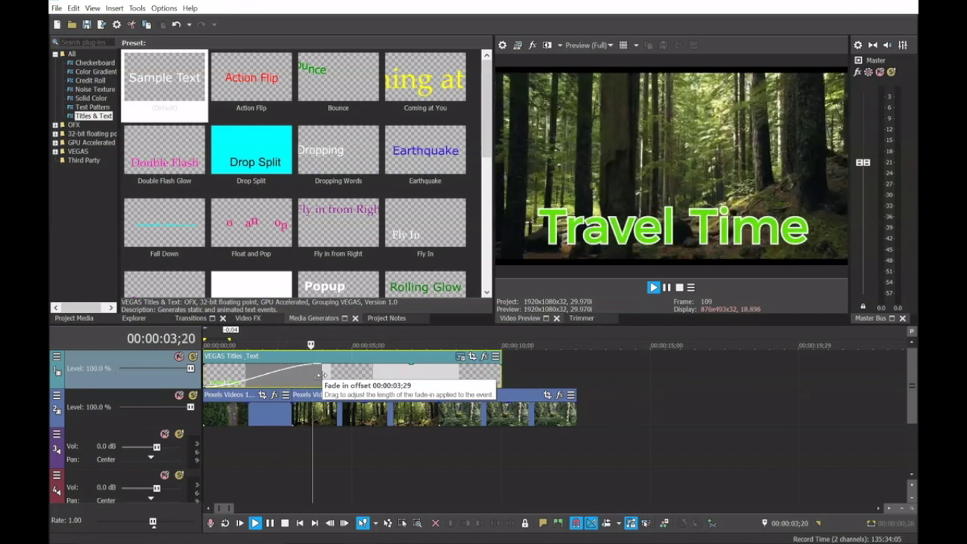
pyautogui.press('space')
# Step: Shorten the title's fade-in to under one second and trim the title's end to where the first video clip ends
pyautogui.moveTo(319, 375); pyautogui.dragTo(249, 376)
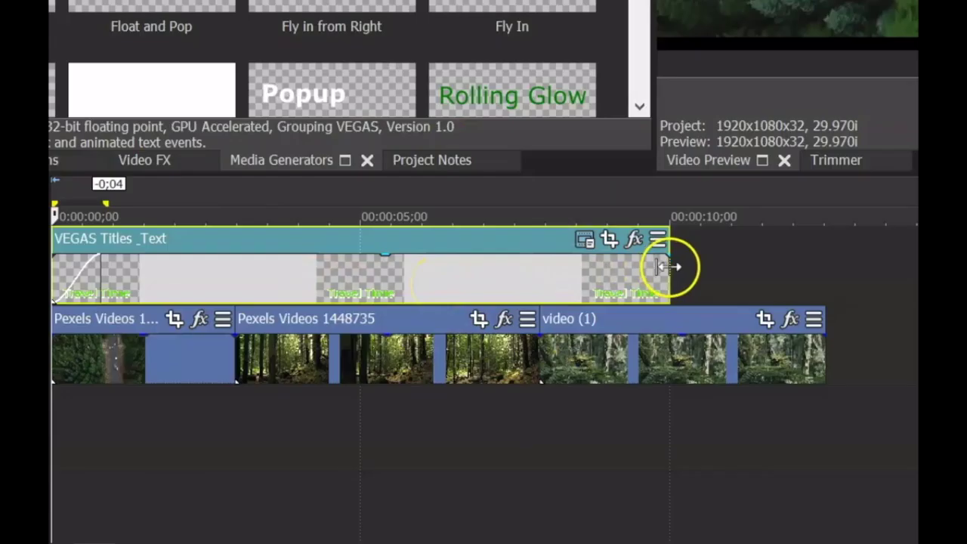
pyautogui.moveTo(669, 275); pyautogui.dragTo(235, 266)
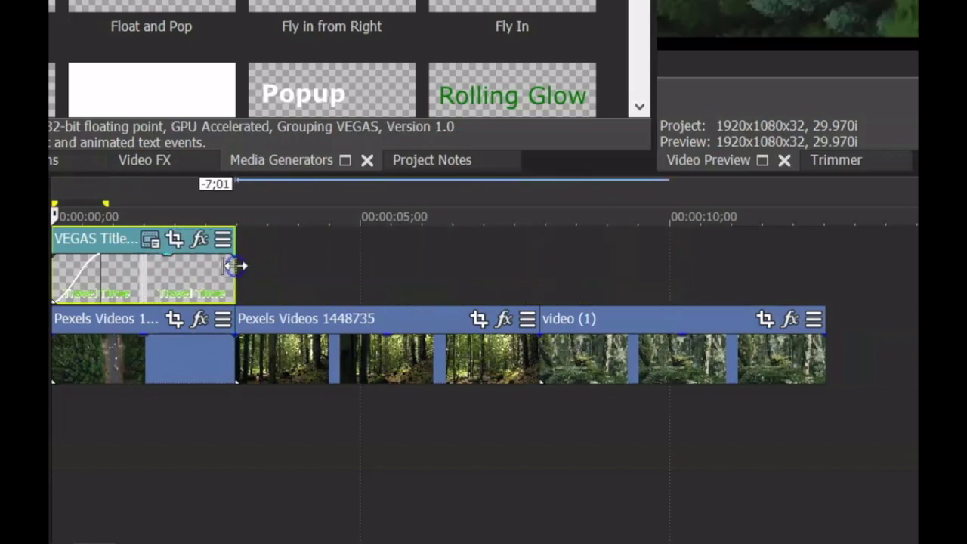
pyautogui.click(225, 268)
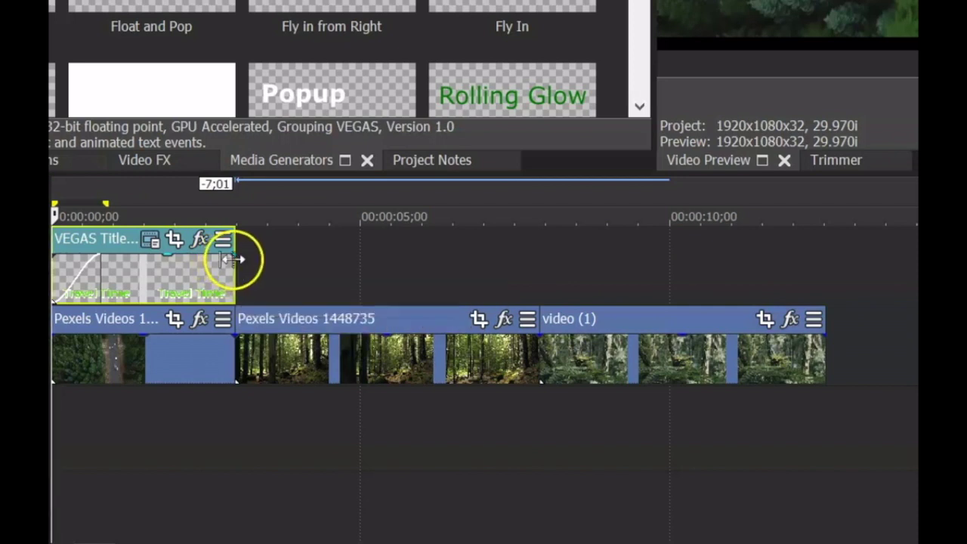
# Step: Add a short fade-out to the end of the title and play the sequence from near its start
pyautogui.moveTo(237, 255); pyautogui.dragTo(188, 262)
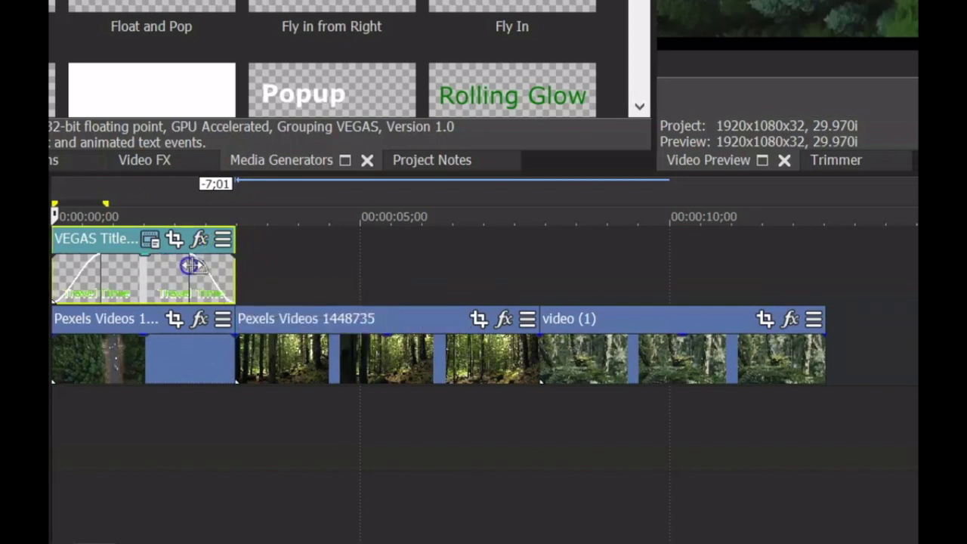
pyautogui.click(61, 289)
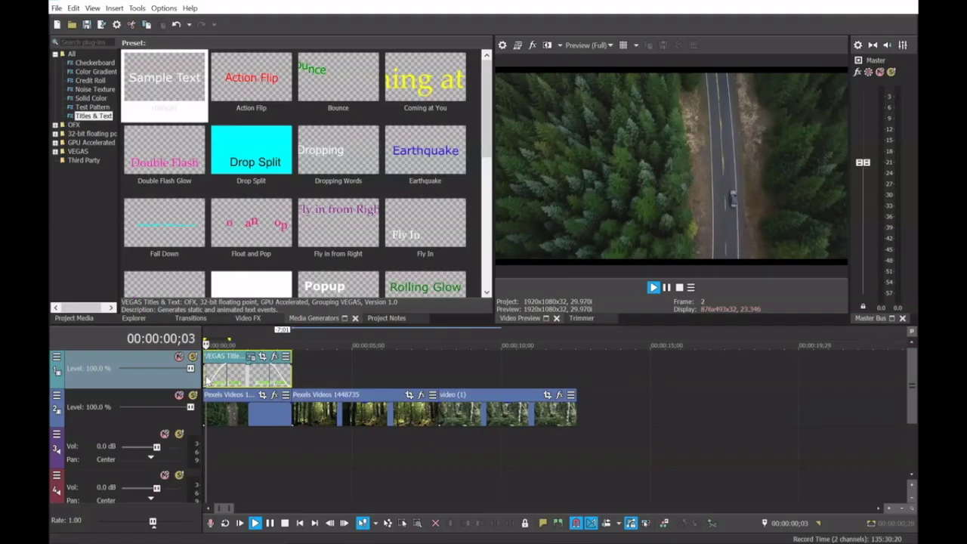
pyautogui.press('space')
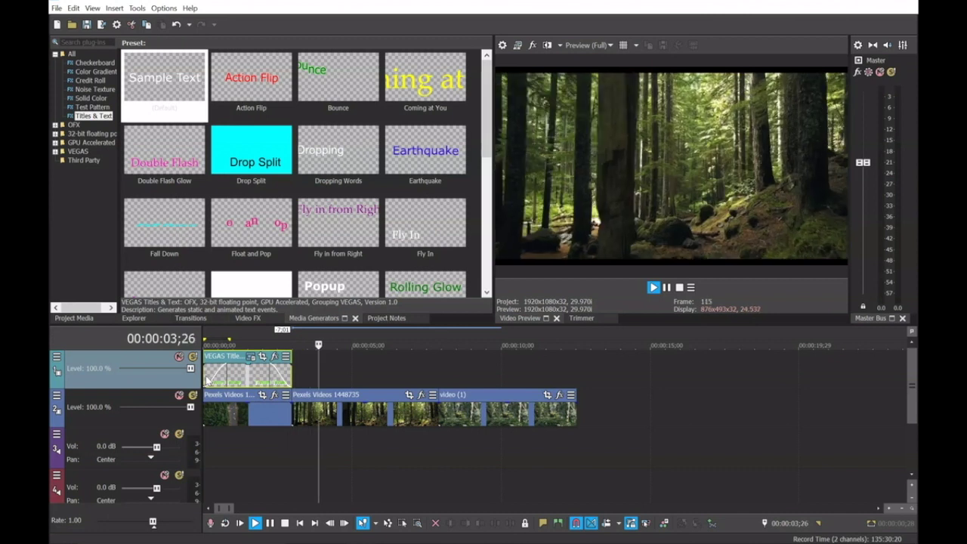
pyautogui.press('space')
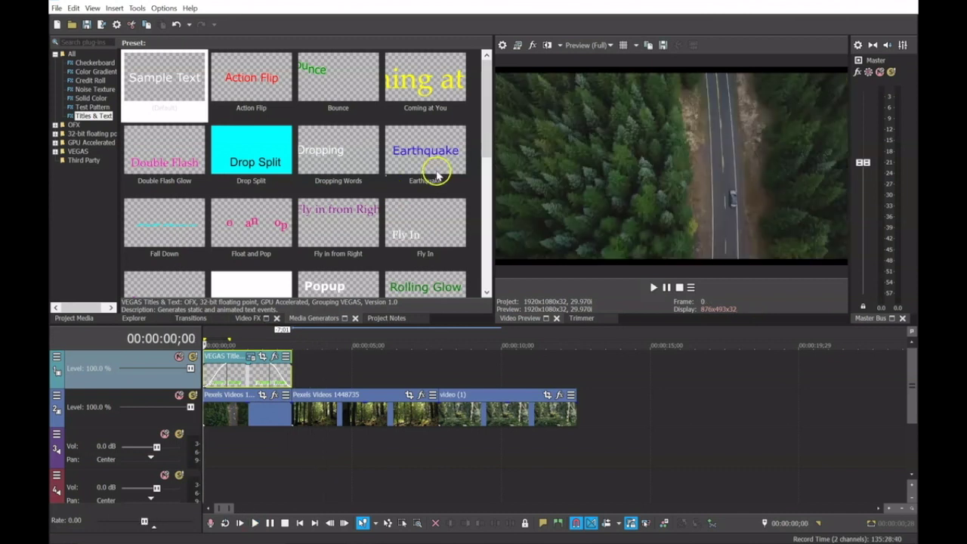
# Step: Place ES_Osaka - oomiee.mp3 from the project media on the first audio track at the start of the timeline
pyautogui.click(80, 318)
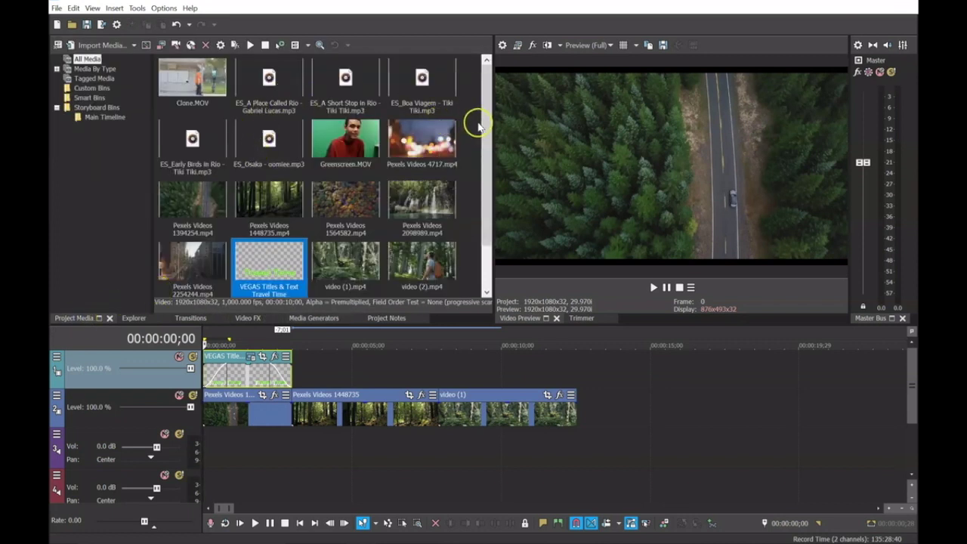
pyautogui.click(269, 142)
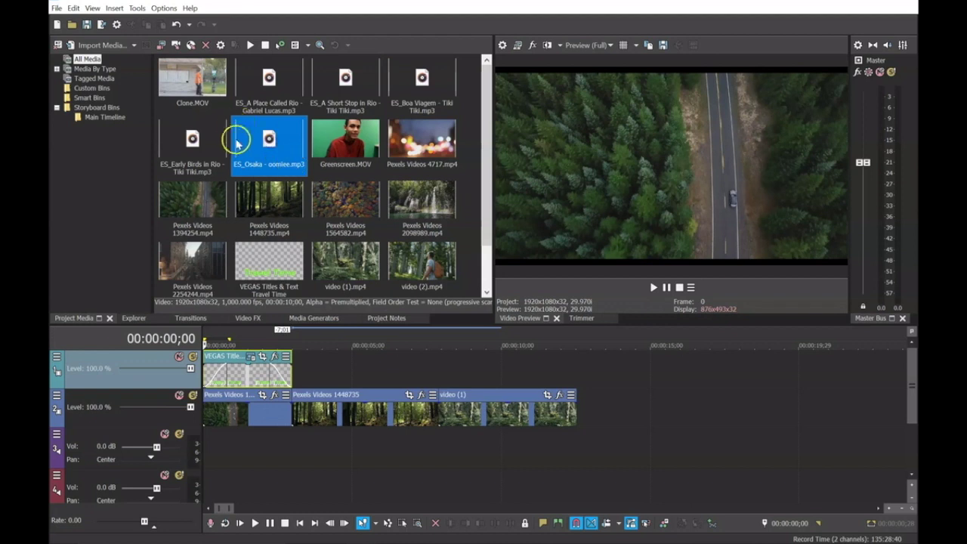
pyautogui.moveTo(258, 144); pyautogui.dragTo(274, 386)
pyautogui.moveTo(207, 447); pyautogui.dragTo(207, 448)
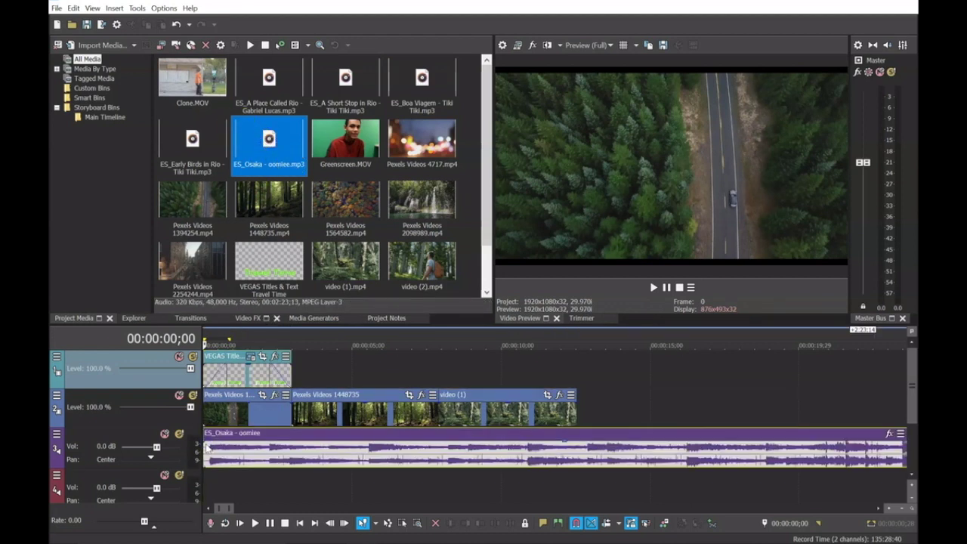
# Step: Cut off the music at 00:00:12;16, where the last video clip ends, and add a short fade-in at its start
pyautogui.click(579, 446)
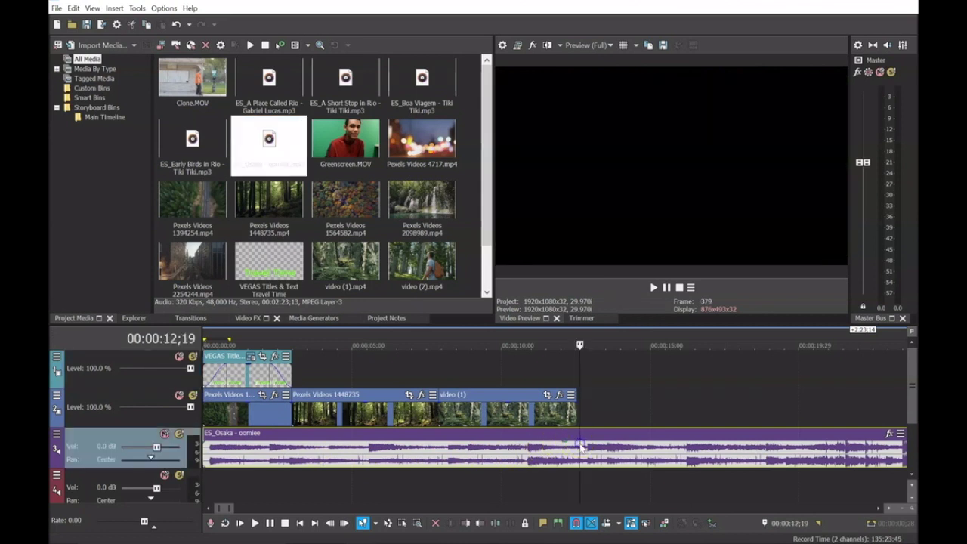
pyautogui.press('s')
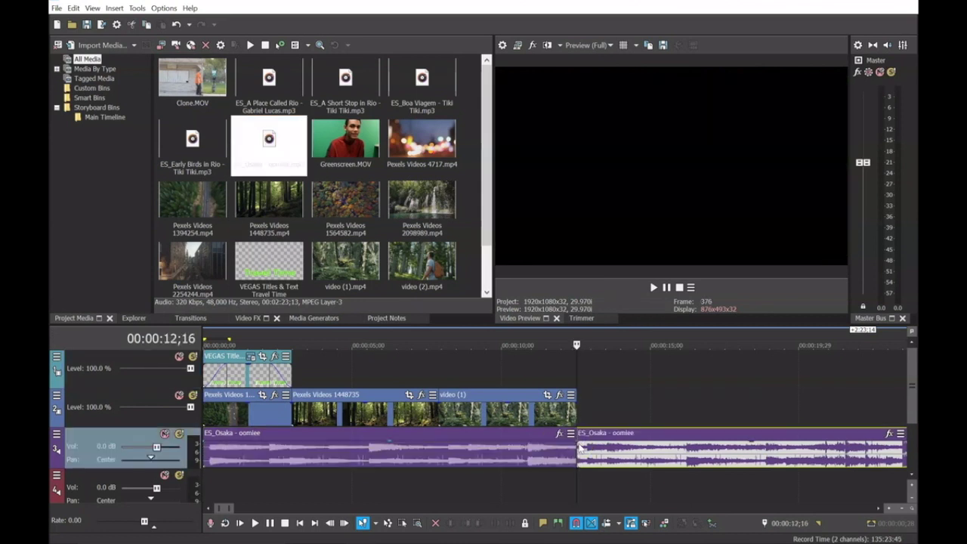
pyautogui.press('Delete')
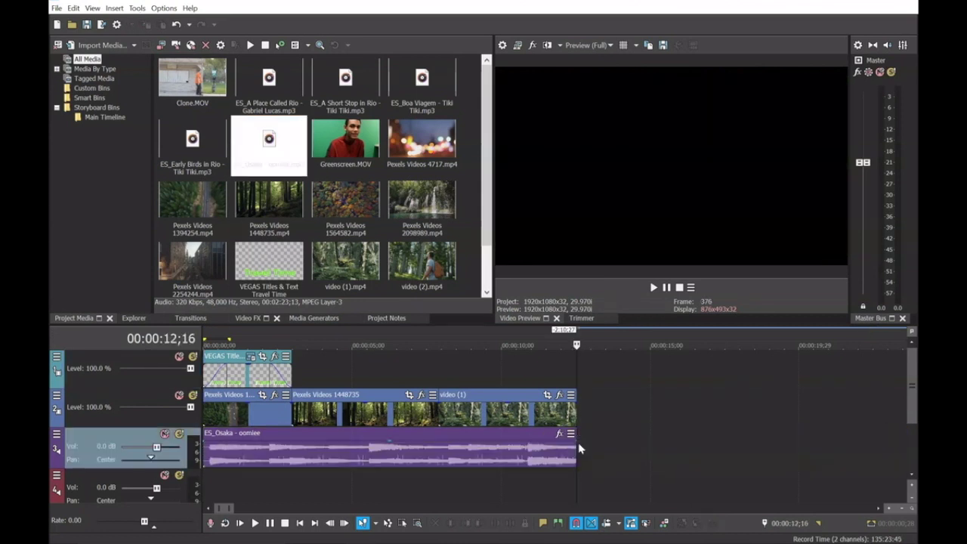
pyautogui.click(209, 447)
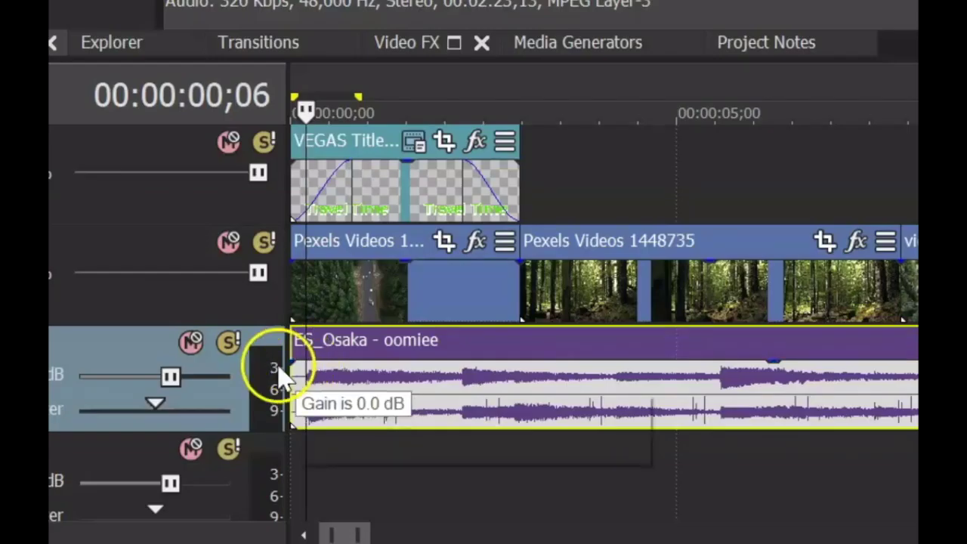
pyautogui.moveTo(319, 365); pyautogui.dragTo(419, 368)
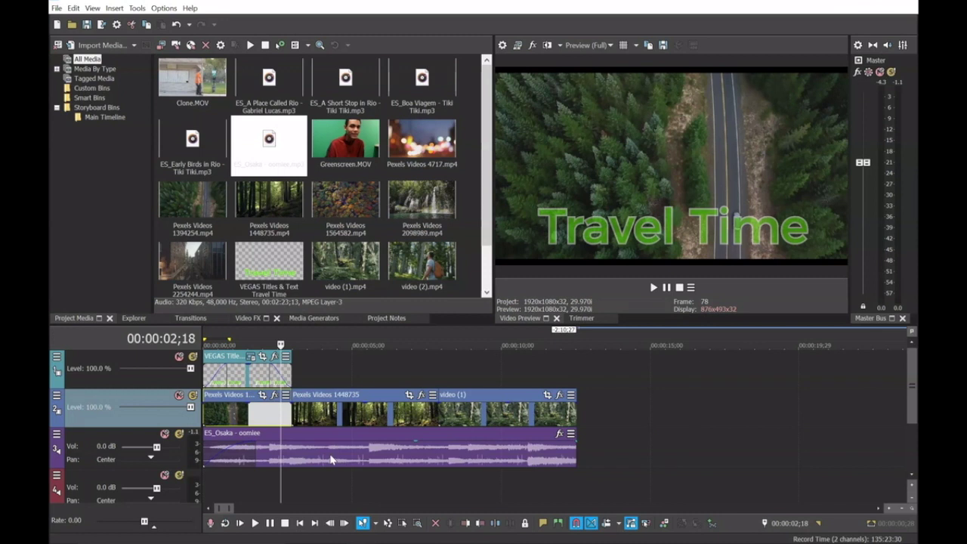
# Step: Mute the music track and play across both cuts between the three video clips
pyautogui.click(165, 434)
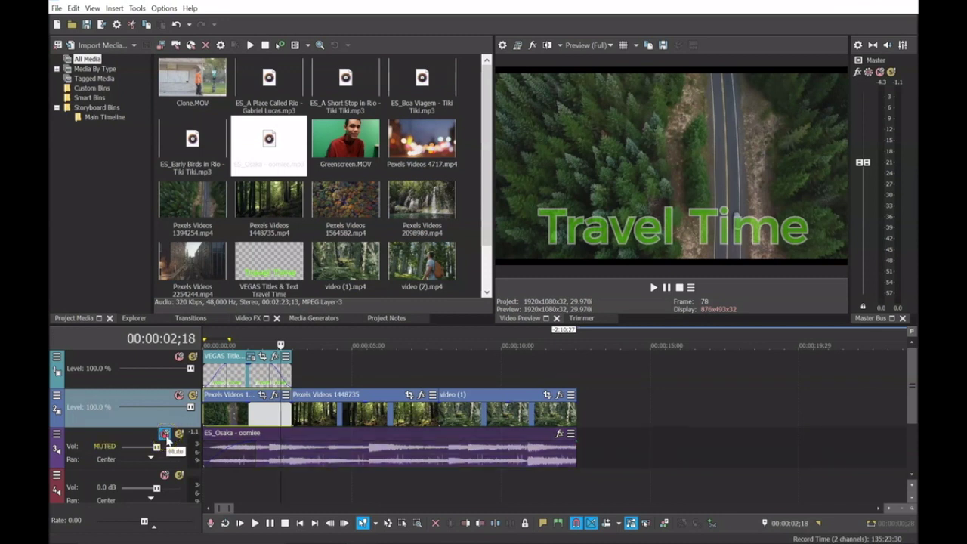
pyautogui.click(284, 414)
pyautogui.press('space')
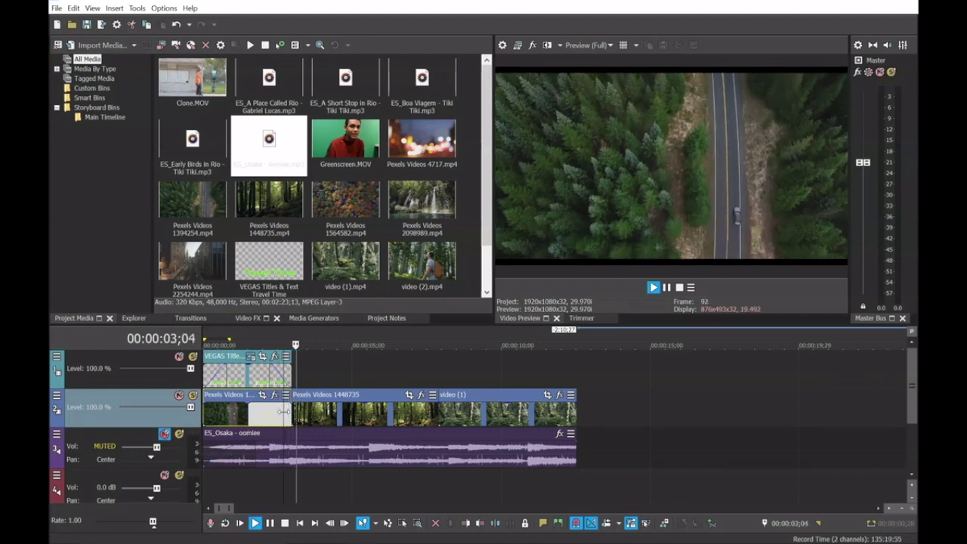
pyautogui.press('space')
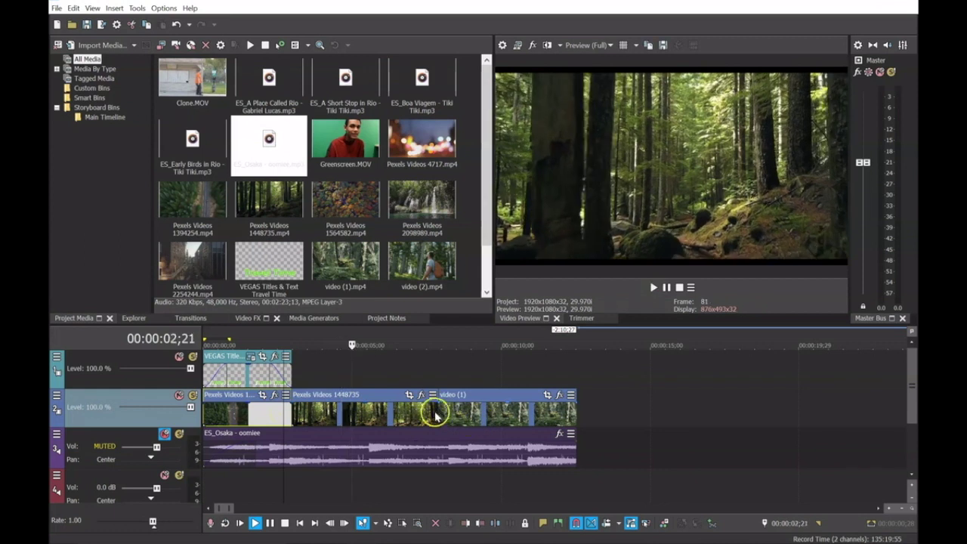
pyautogui.click(431, 410)
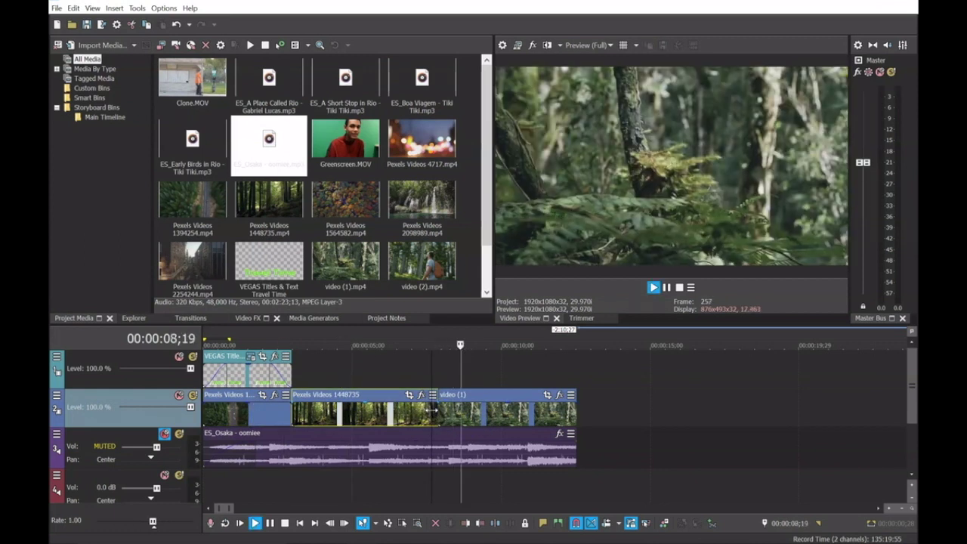
pyautogui.press('space')
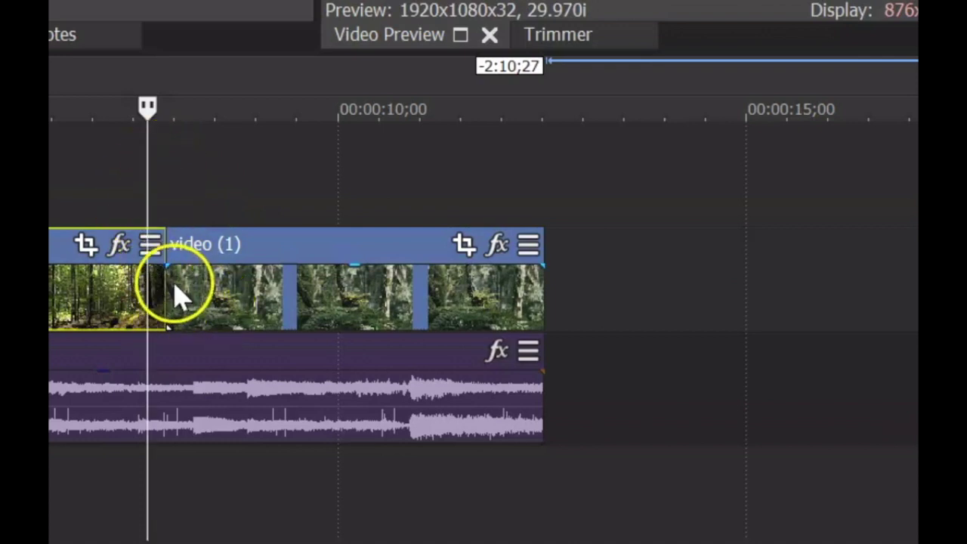
# Step: Extend the start of the third video clip over the second by 22 frames to create a crossfade
pyautogui.scroll(2, 176, 288)
pyautogui.scroll(3, 177, 289)
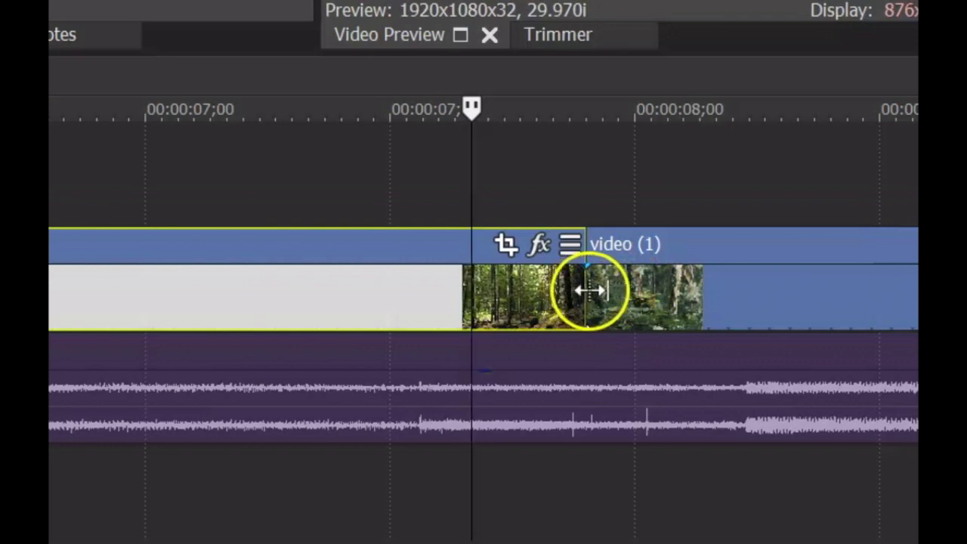
pyautogui.click(589, 290)
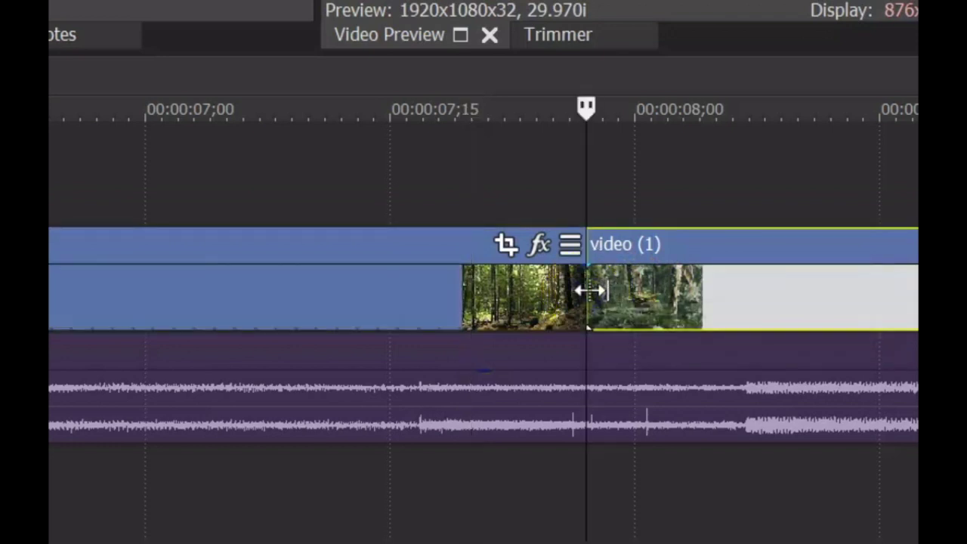
pyautogui.moveTo(578, 288)
pyautogui.mouseDown()
pyautogui.moveTo(480, 290)
pyautogui.moveTo(584, 295)
pyautogui.mouseUp()
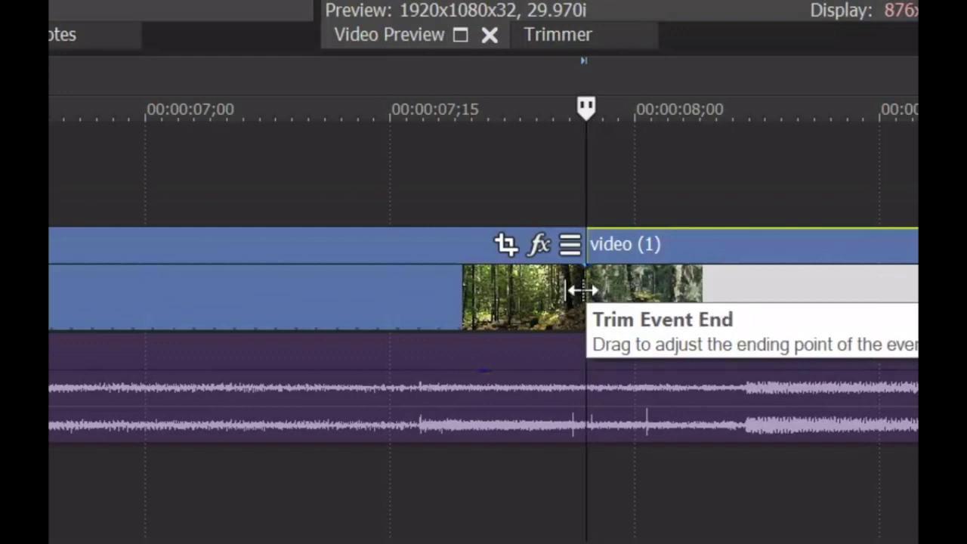
pyautogui.moveTo(592, 289); pyautogui.dragTo(229, 293)
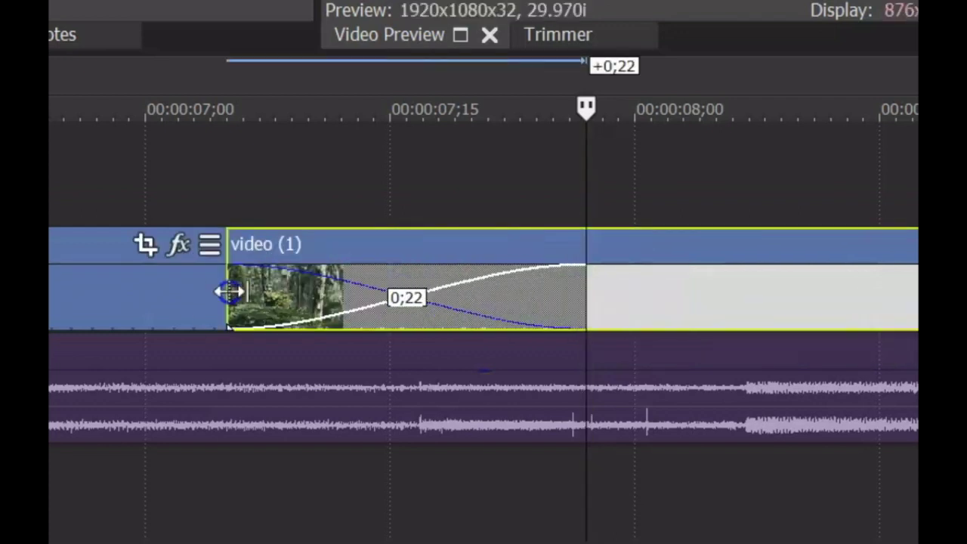
pyautogui.scroll(-5, 230, 293)
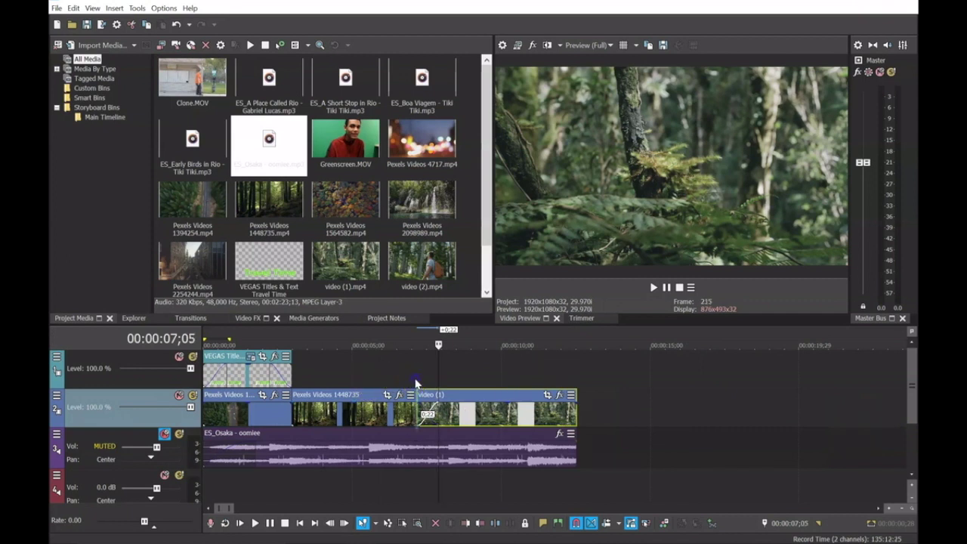
# Step: Play repeatedly through the crossfade between the second and third video clips
pyautogui.click(415, 379)
pyautogui.press('space')
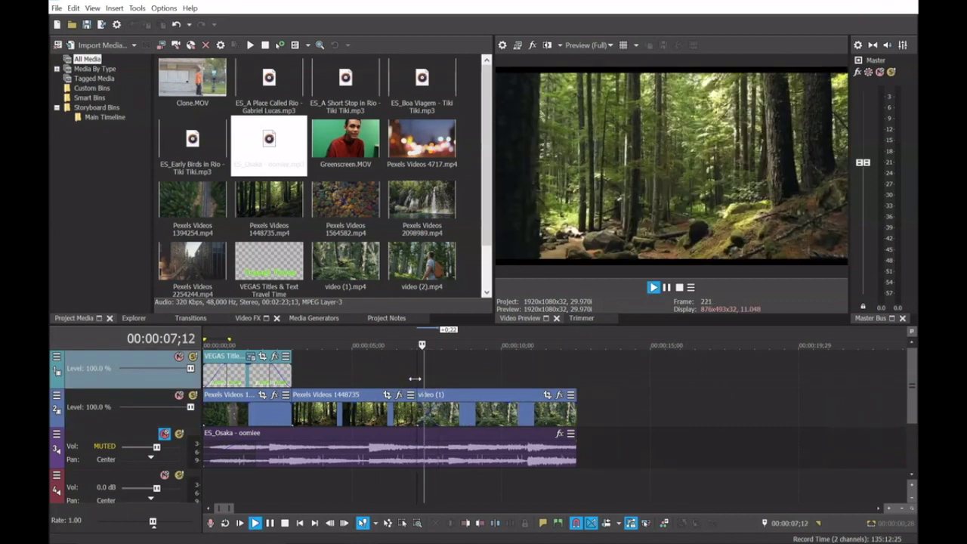
pyautogui.press('space')
pyautogui.press('space')
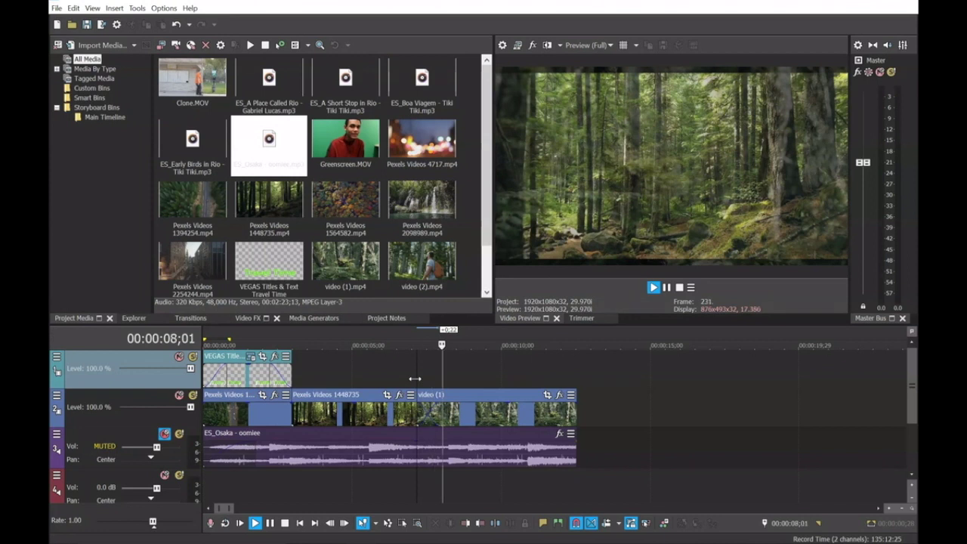
pyautogui.press('space')
pyautogui.press('space')
pyautogui.press('space')
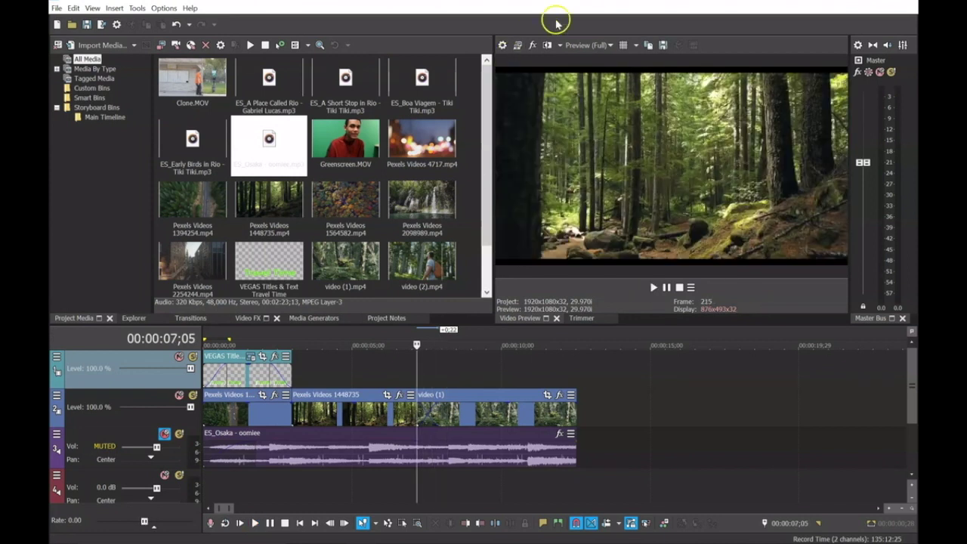
# Step: Set the preview quality to Draft (Half) and replay the crossfade between the second and third clips
pyautogui.click(586, 46)
pyautogui.moveTo(597, 58)
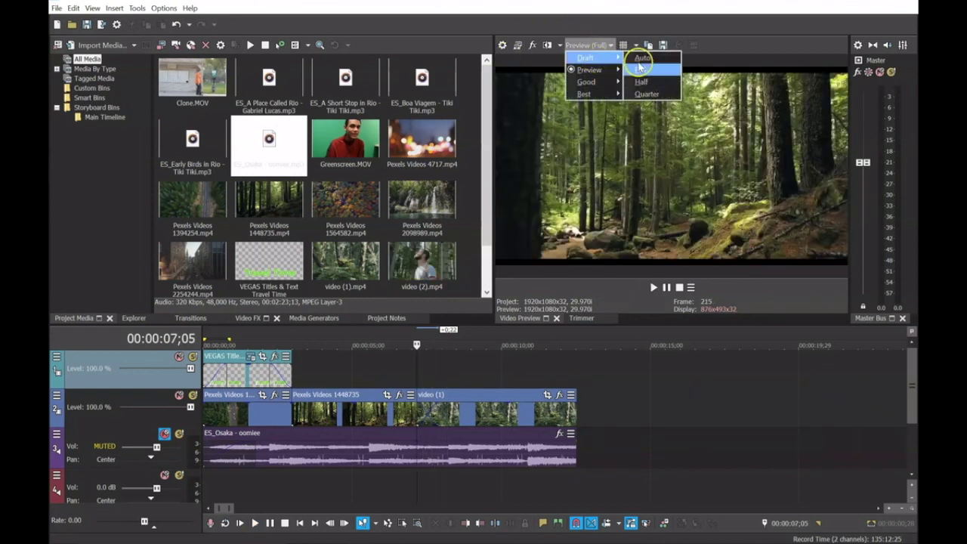
pyautogui.click(643, 81)
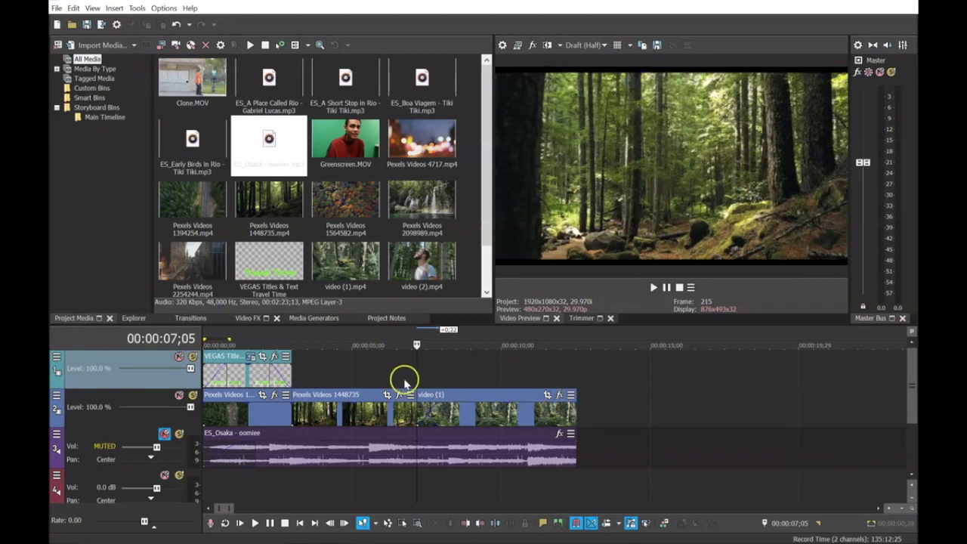
pyautogui.press('space')
pyautogui.click(443, 380)
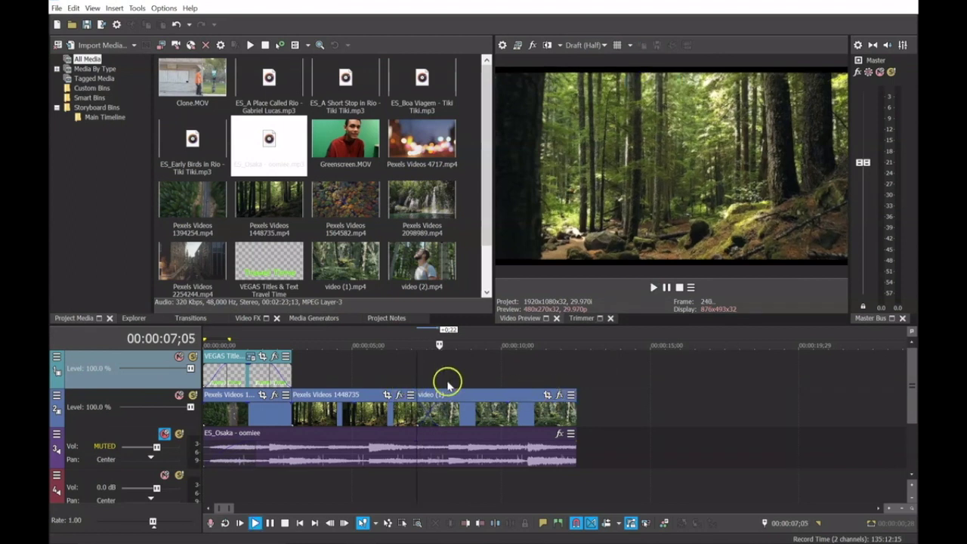
pyautogui.press('space')
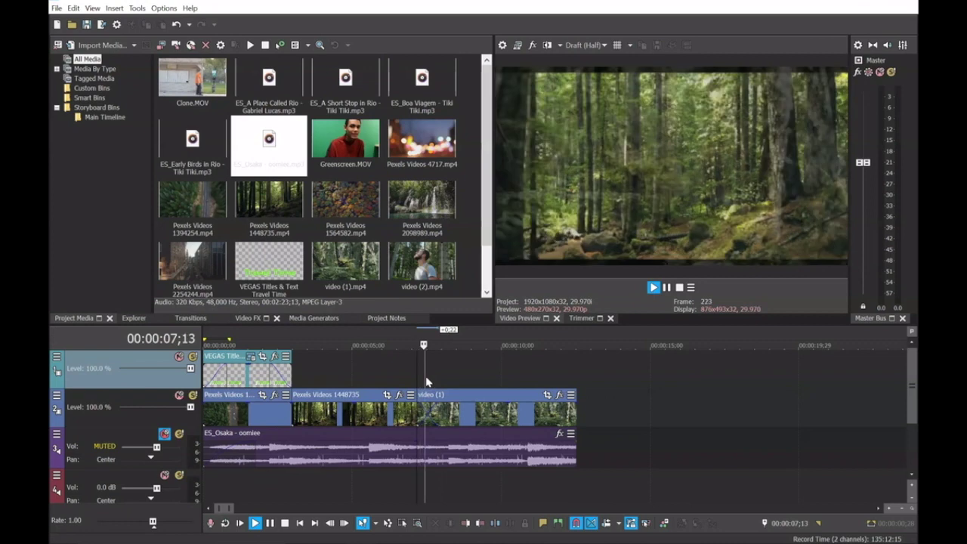
pyautogui.click(408, 378)
# Step: Browse the 3D Blinds, 3D Fly In/Out and Cross Effect transitions, and apply Additive Dissolve to the overlap between the second and third clips
pyautogui.click(190, 337)
pyautogui.click(196, 321)
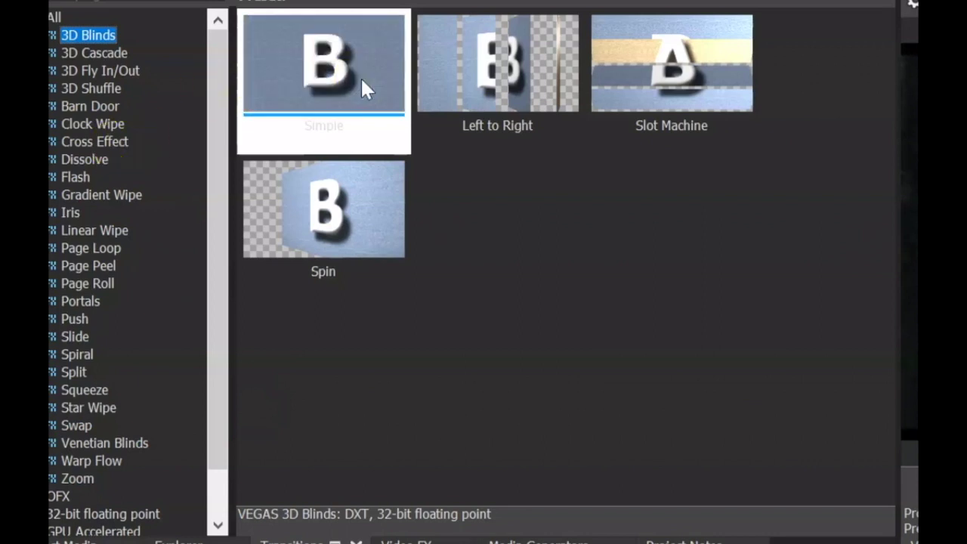
pyautogui.click(130, 70)
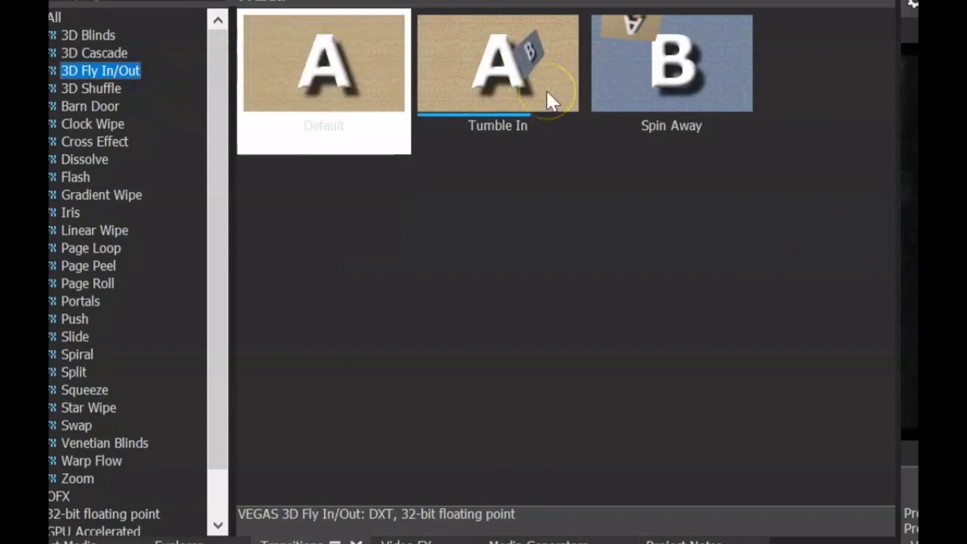
pyautogui.click(111, 122)
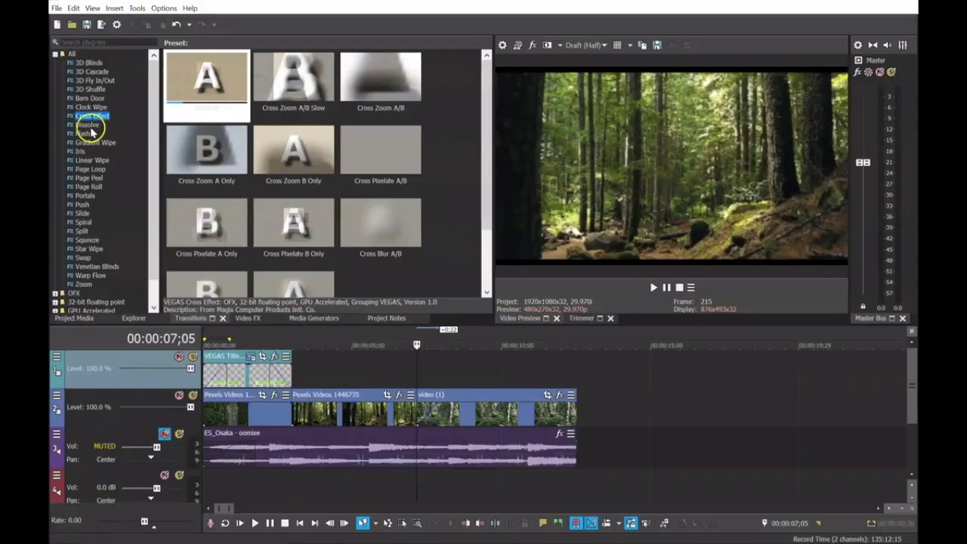
pyautogui.click(88, 159)
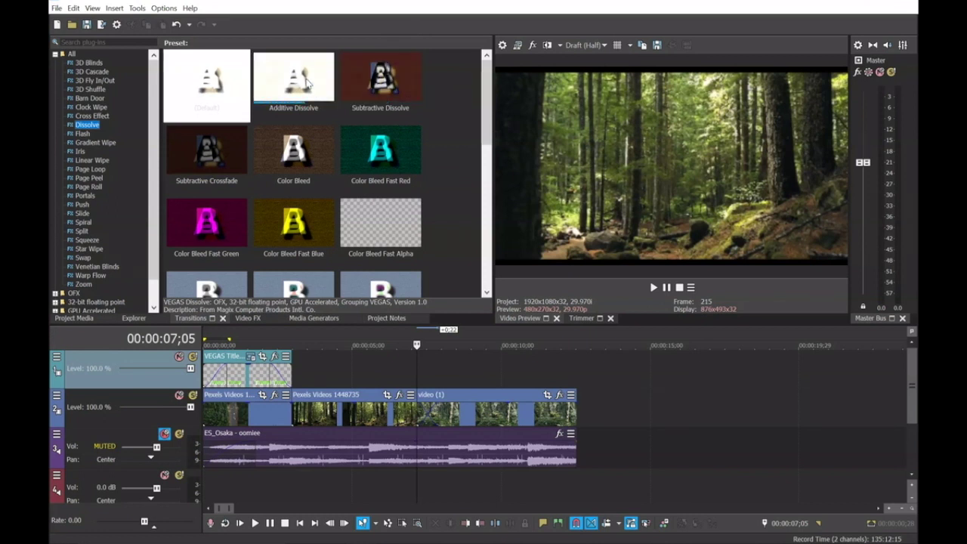
pyautogui.click(311, 83)
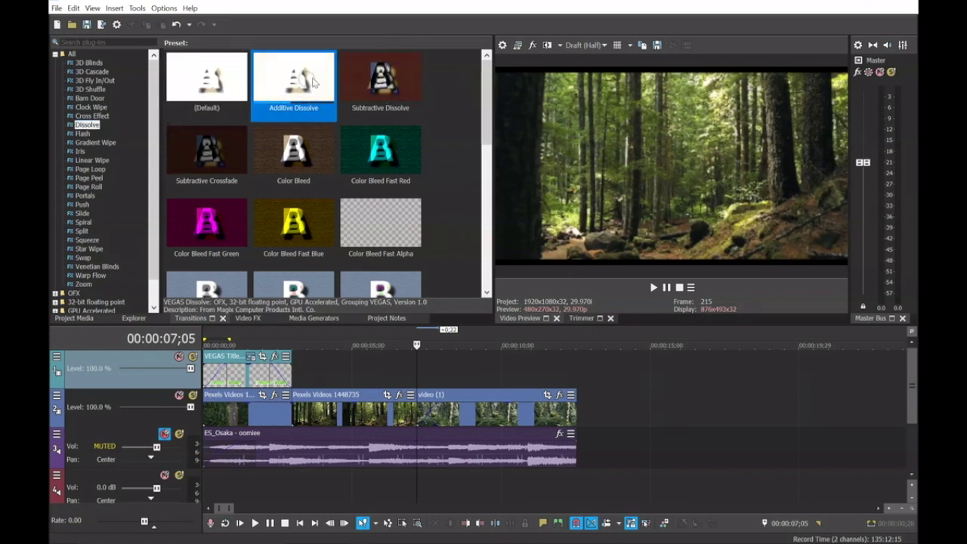
pyautogui.moveTo(313, 80); pyautogui.dragTo(365, 160)
pyautogui.moveTo(502, 156); pyautogui.dragTo(539, 358)
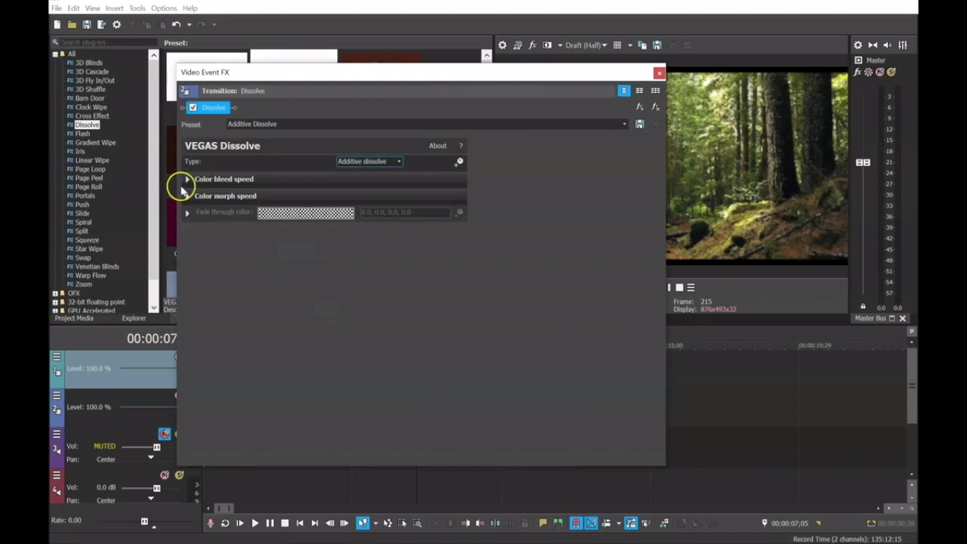
# Step: Examine the Dissolve transition's color bleed speed and color morph speed settings and close its settings window
pyautogui.click(188, 180)
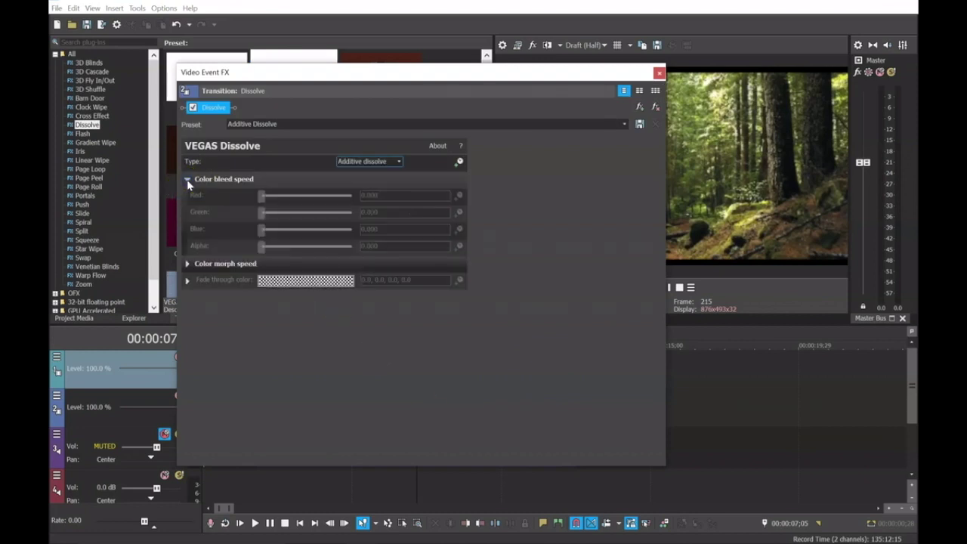
pyautogui.click(187, 266)
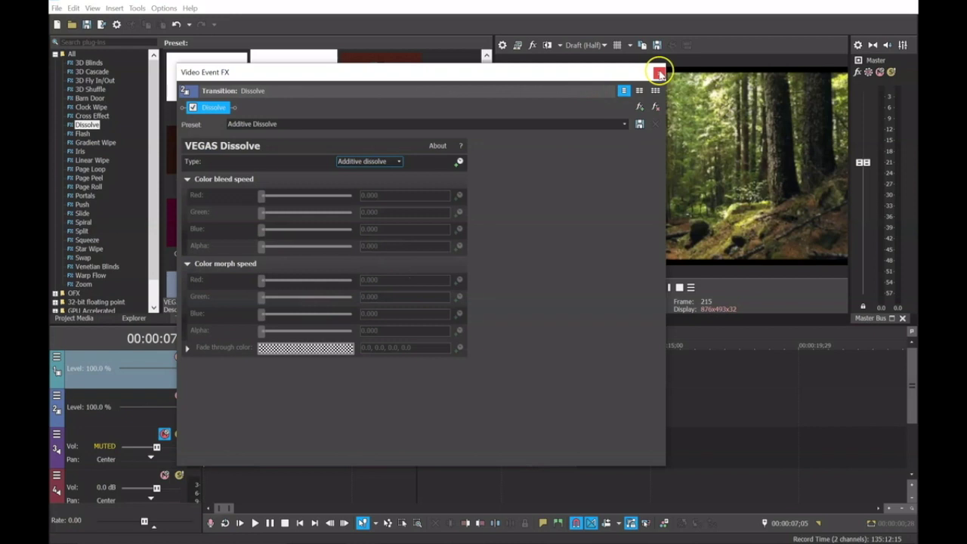
pyautogui.click(659, 73)
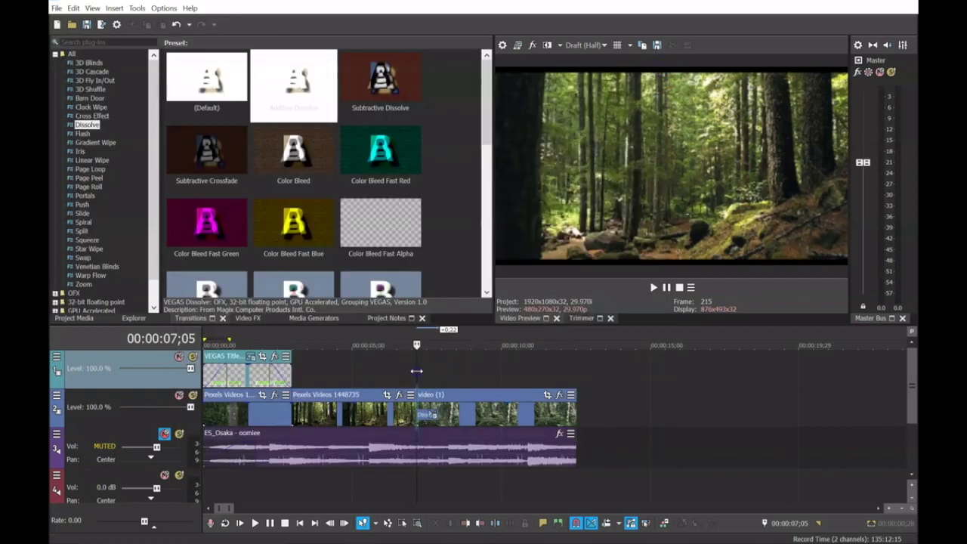
# Step: Play repeatedly through the Additive Dissolve between the second and third video clips
pyautogui.press('space')
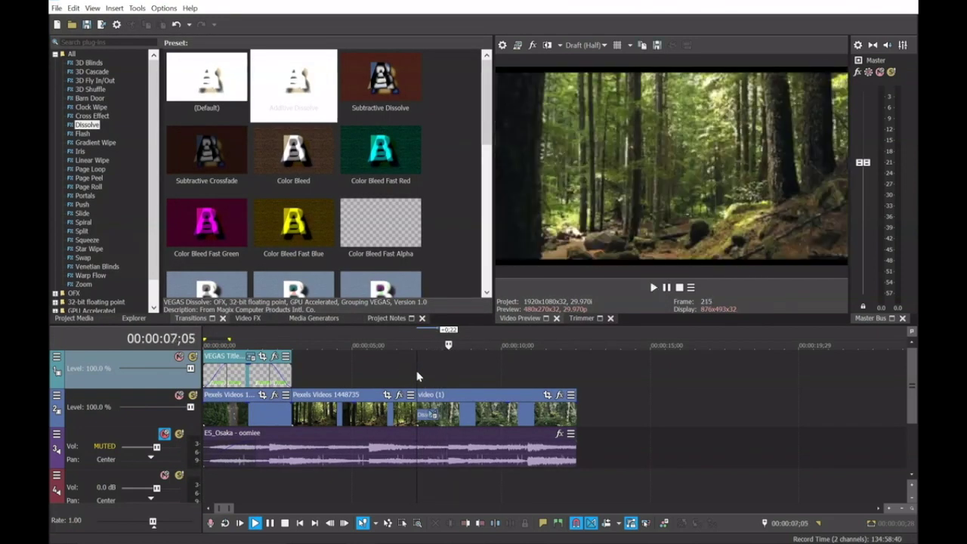
pyautogui.press('space')
pyautogui.press('space')
pyautogui.press('space')
pyautogui.press('space')
# Step: Readjust the edges of the second and third video clips so their overlap lasts 11 frames
pyautogui.scroll(3, 417, 371)
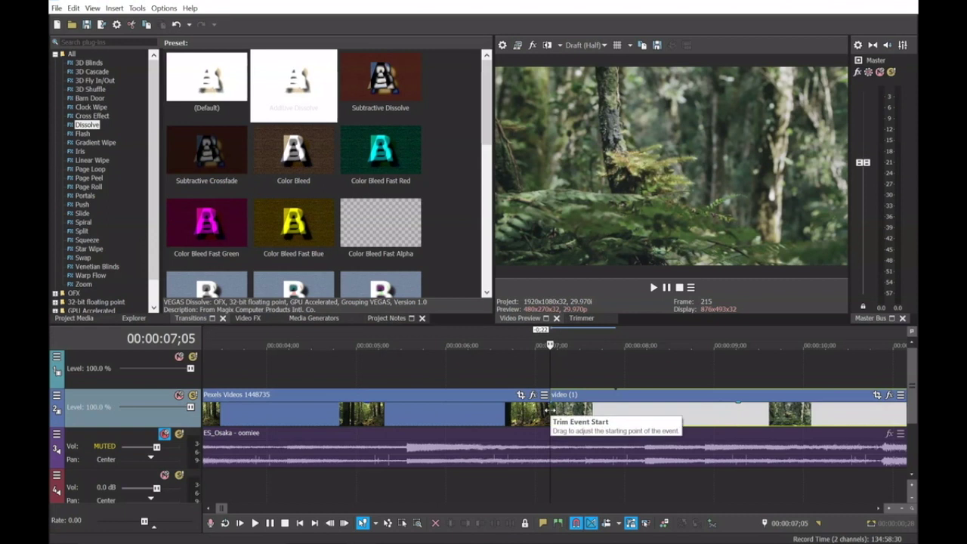
pyautogui.click(549, 411)
pyautogui.moveTo(581, 409); pyautogui.dragTo(519, 409)
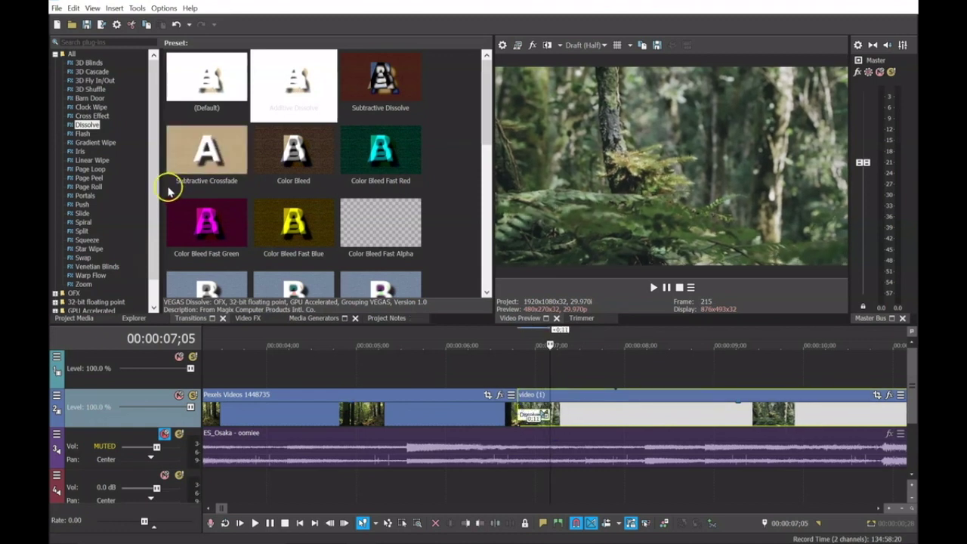
# Step: Replace the Dissolve between the second and third clips with the default Linear Wipe transition and close its settings
pyautogui.click(81, 205)
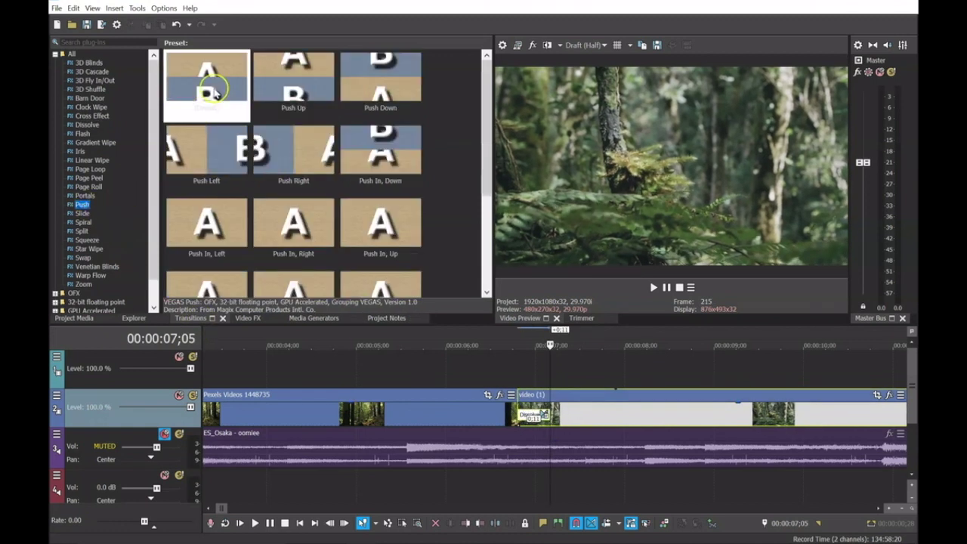
pyautogui.click(89, 160)
pyautogui.moveTo(208, 79); pyautogui.dragTo(534, 419)
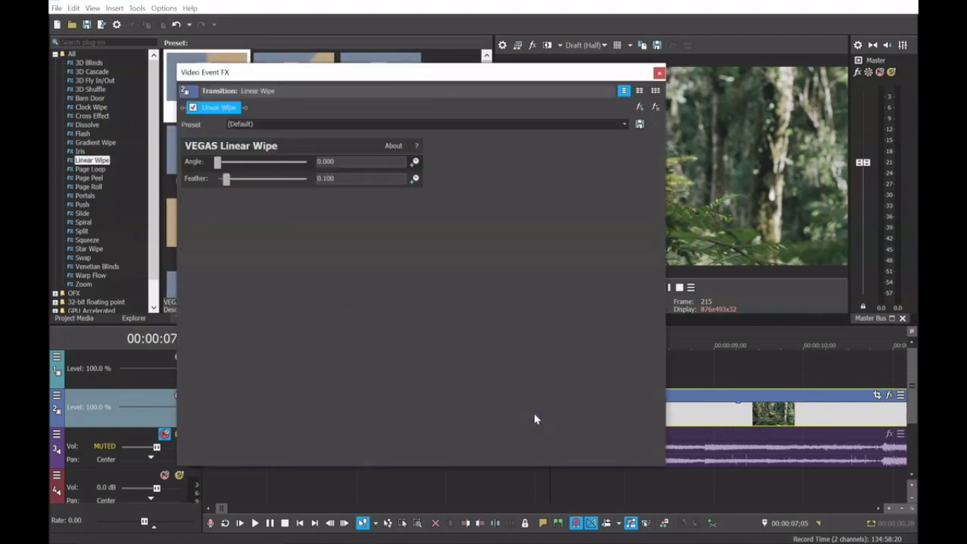
pyautogui.click(658, 72)
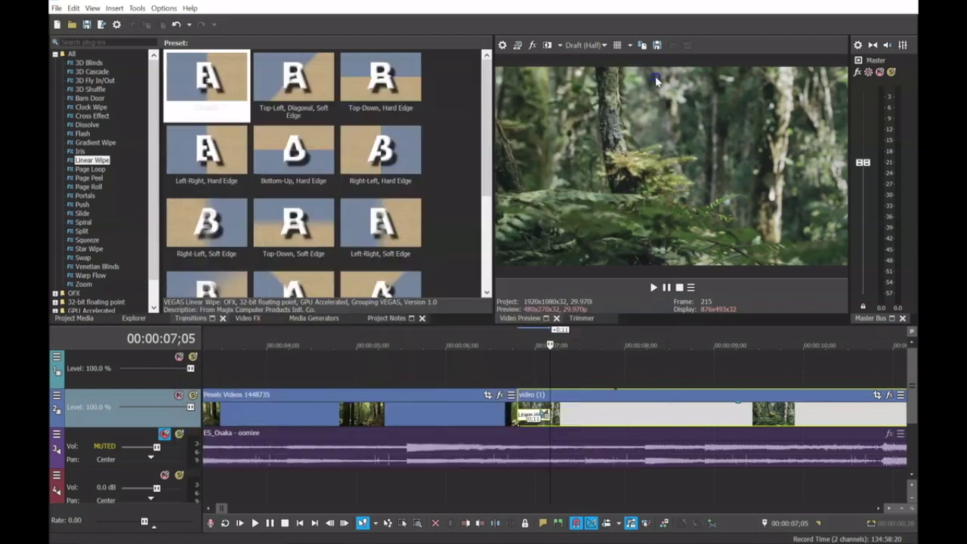
# Step: Play through the Linear Wipe between the second and third video clips from just before it
pyautogui.click(516, 370)
pyautogui.press('space')
pyautogui.press('space')
pyautogui.press('space')
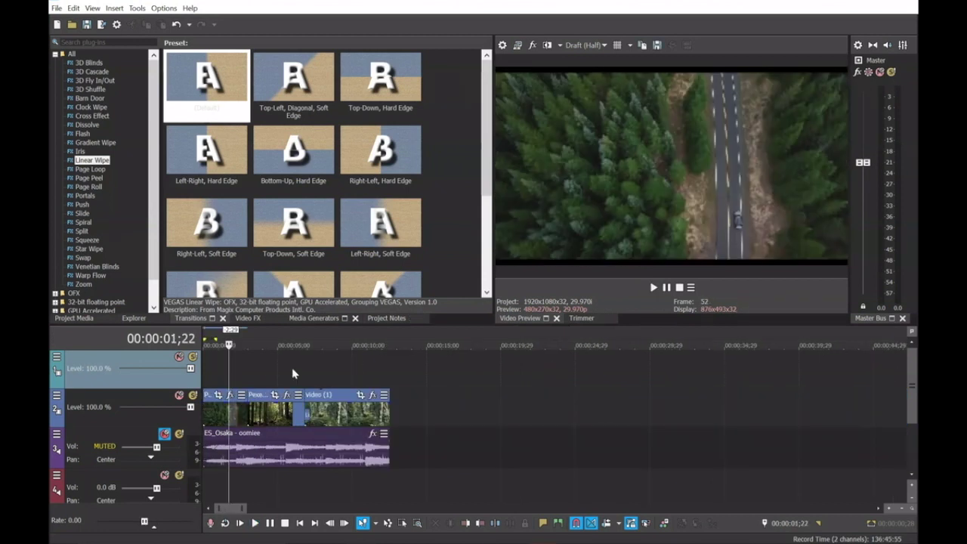
# Step: Move the first video clip, Pexels Videos 1394254, onto the upper video track at the start of the timeline
pyautogui.scroll(4, 292, 367)
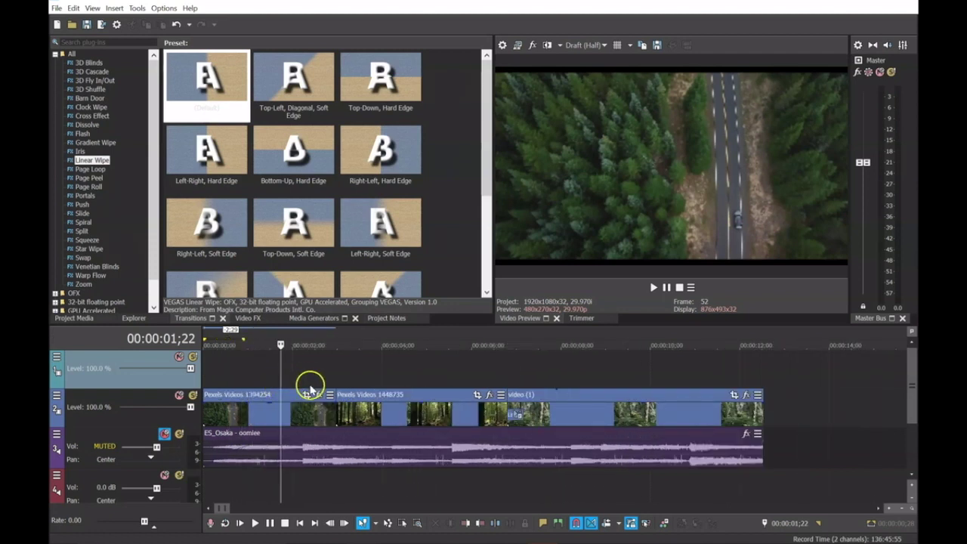
pyautogui.click(192, 408)
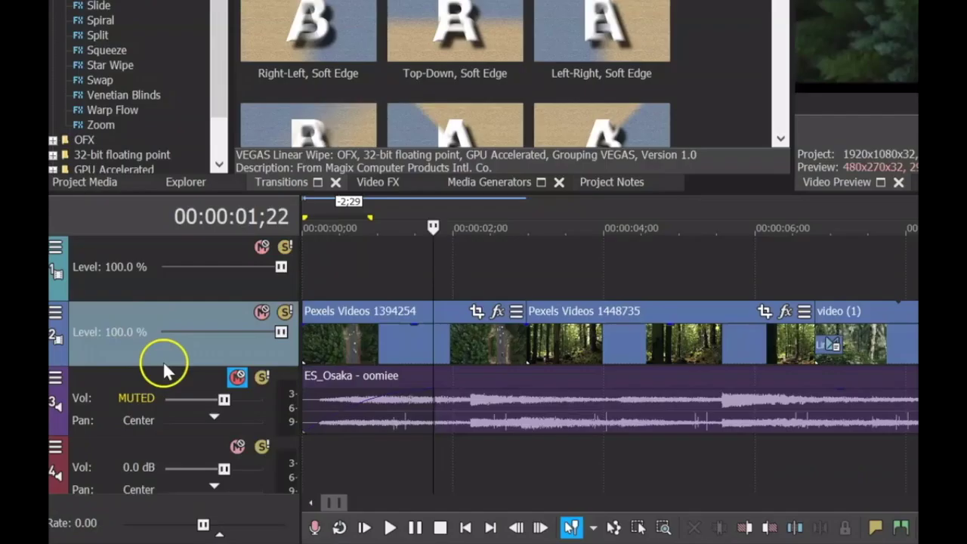
pyautogui.moveTo(281, 332); pyautogui.dragTo(346, 351)
pyautogui.scroll(3, 411, 366)
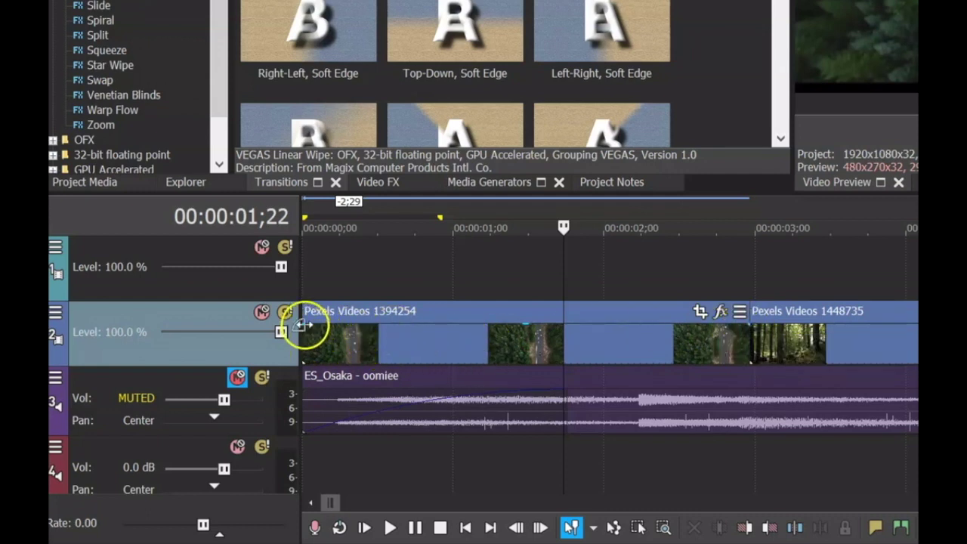
pyautogui.click(527, 333)
pyautogui.moveTo(528, 332); pyautogui.dragTo(532, 308)
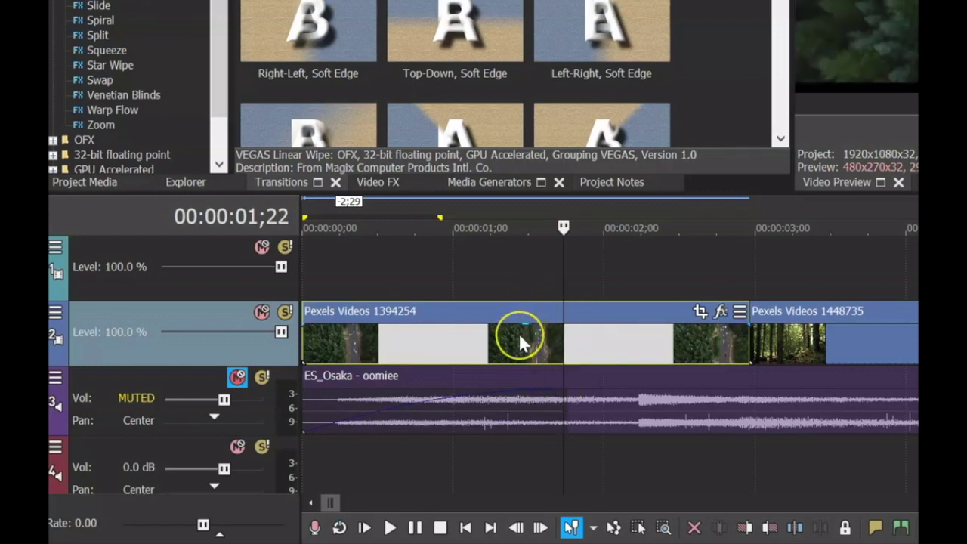
pyautogui.click(518, 332)
pyautogui.moveTo(538, 313); pyautogui.dragTo(534, 289)
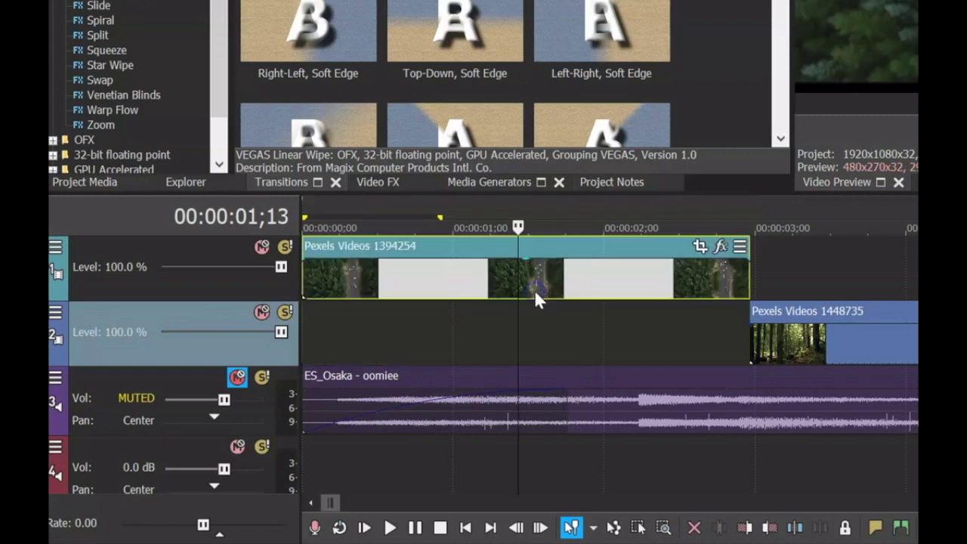
# Step: Move the Pexels Videos 1448735 clip to the timeline start, directly beneath Pexels Videos 1394254
pyautogui.click(799, 341)
pyautogui.moveTo(799, 342); pyautogui.dragTo(337, 327)
pyautogui.click(527, 267)
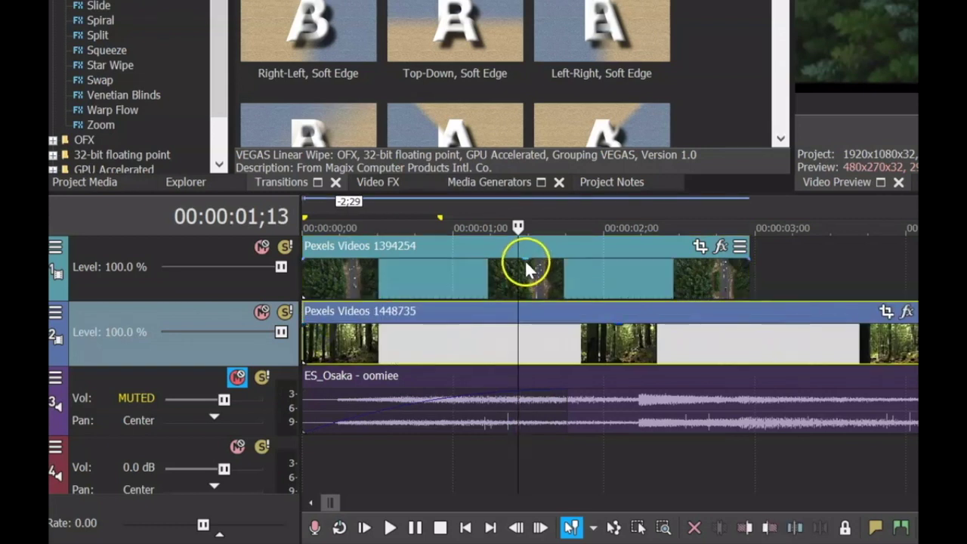
pyautogui.moveTo(278, 268); pyautogui.dragTo(197, 268)
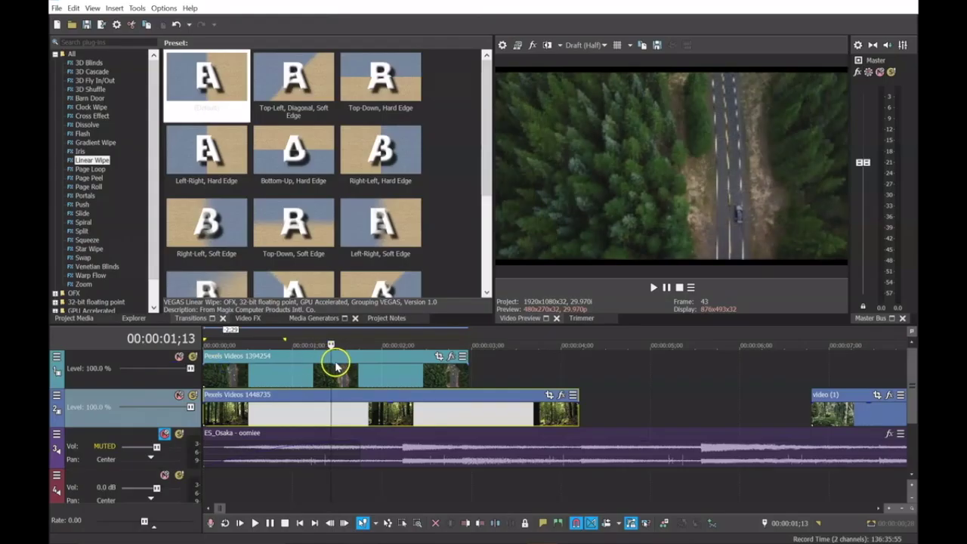
# Step: Try the Pexels Videos 1394254 clip at 59% opacity over the clip beneath, playing the blend and restoring full opacity
pyautogui.click(336, 368)
pyautogui.moveTo(336, 368); pyautogui.dragTo(338, 378)
pyautogui.click(284, 381)
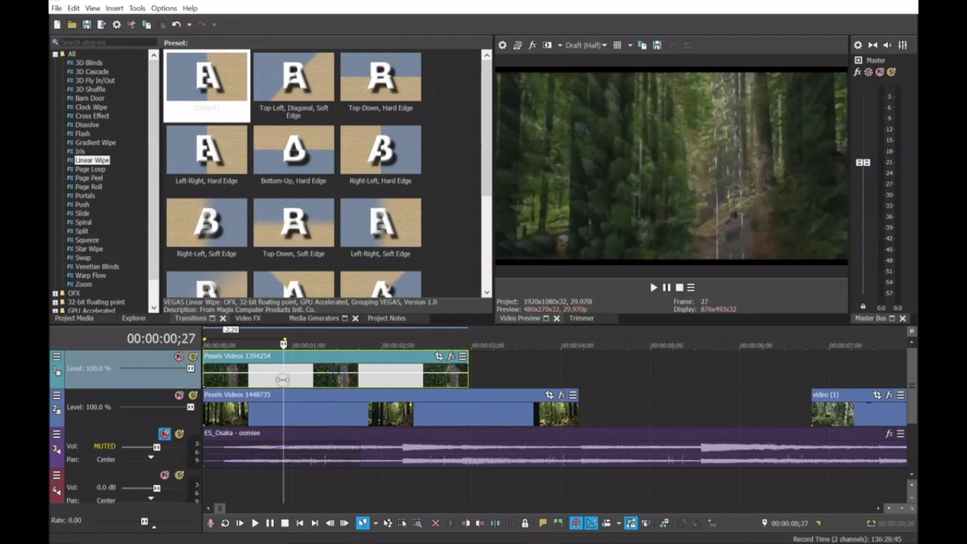
pyautogui.press('space')
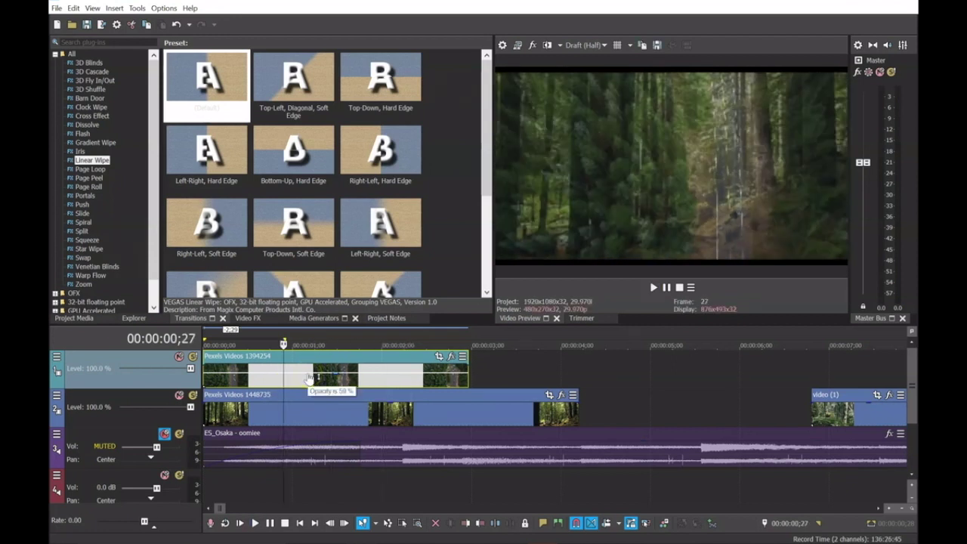
pyautogui.press('space')
pyautogui.press('space')
pyautogui.press('space')
pyautogui.press('space')
pyautogui.click(307, 375)
pyautogui.moveTo(308, 375); pyautogui.dragTo(318, 357)
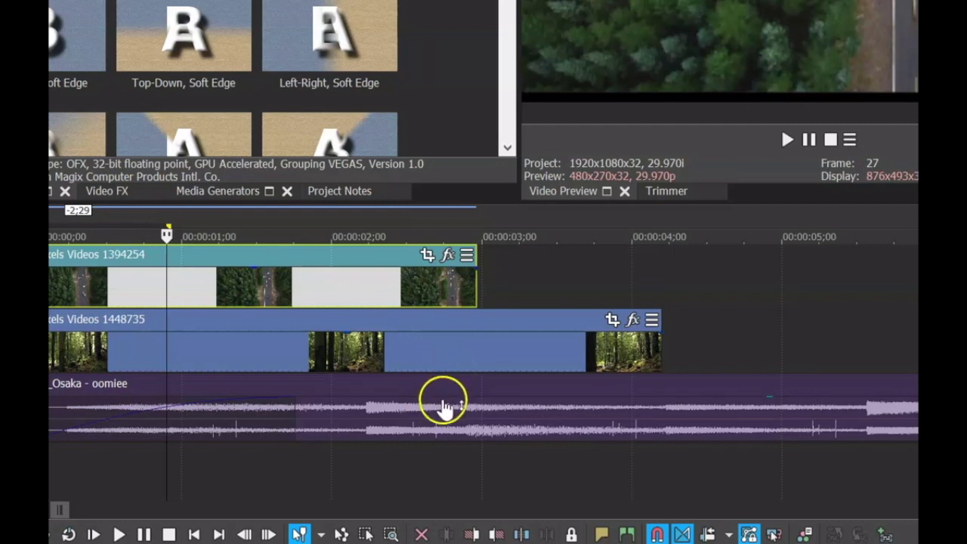
# Step: Try adjusting the ES_Osaka music's volume level and the Pexels Videos 1448735 clip's opacity directly on the timeline
pyautogui.moveTo(470, 408)
pyautogui.mouseDown()
pyautogui.moveTo(469, 420)
pyautogui.moveTo(470, 408)
pyautogui.mouseUp()
pyautogui.moveTo(401, 414)
pyautogui.mouseDown()
pyautogui.moveTo(410, 410)
pyautogui.moveTo(410, 431)
pyautogui.moveTo(409, 420)
pyautogui.mouseUp()
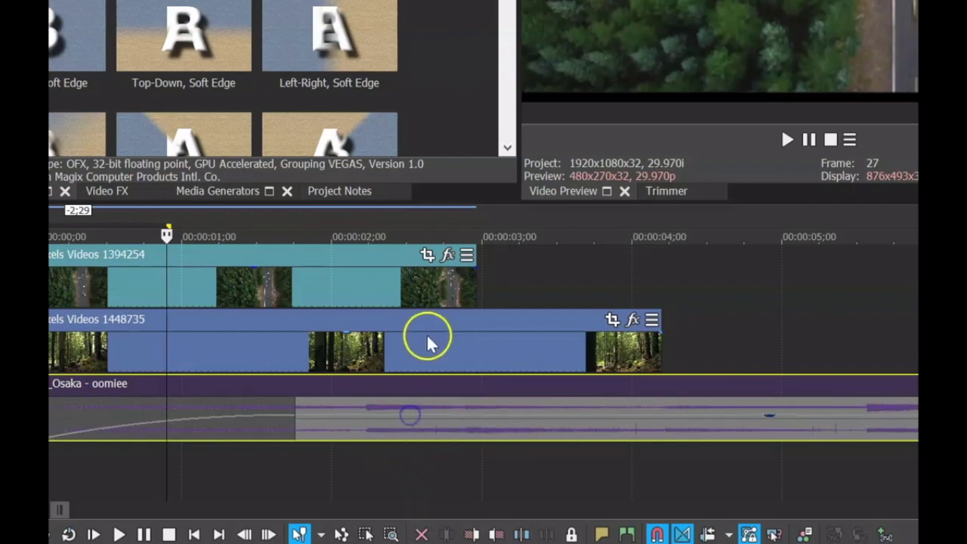
pyautogui.moveTo(427, 338); pyautogui.dragTo(430, 358)
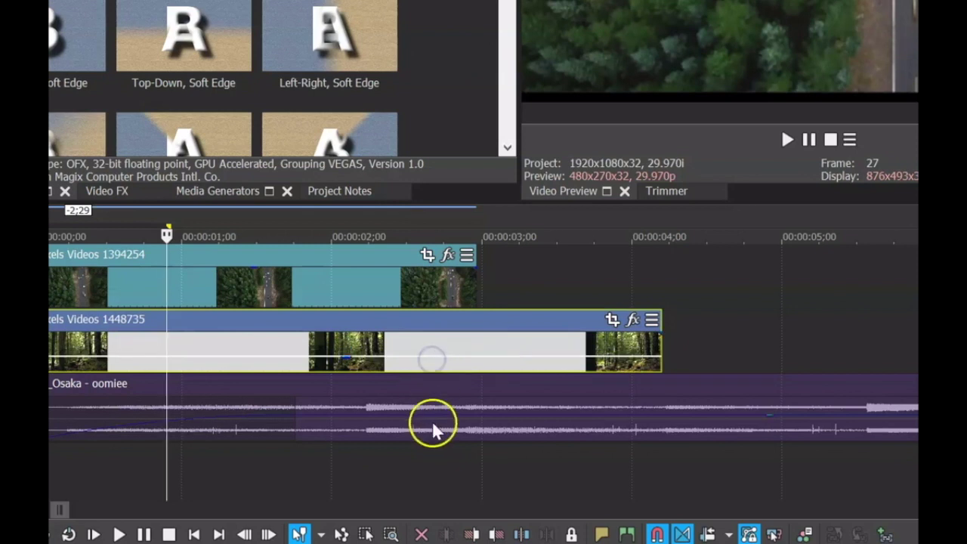
pyautogui.moveTo(362, 357); pyautogui.dragTo(469, 356)
pyautogui.moveTo(621, 398)
pyautogui.mouseDown()
pyautogui.moveTo(617, 431)
pyautogui.moveTo(613, 393)
pyautogui.mouseUp()
pyautogui.moveTo(364, 341); pyautogui.dragTo(372, 332)
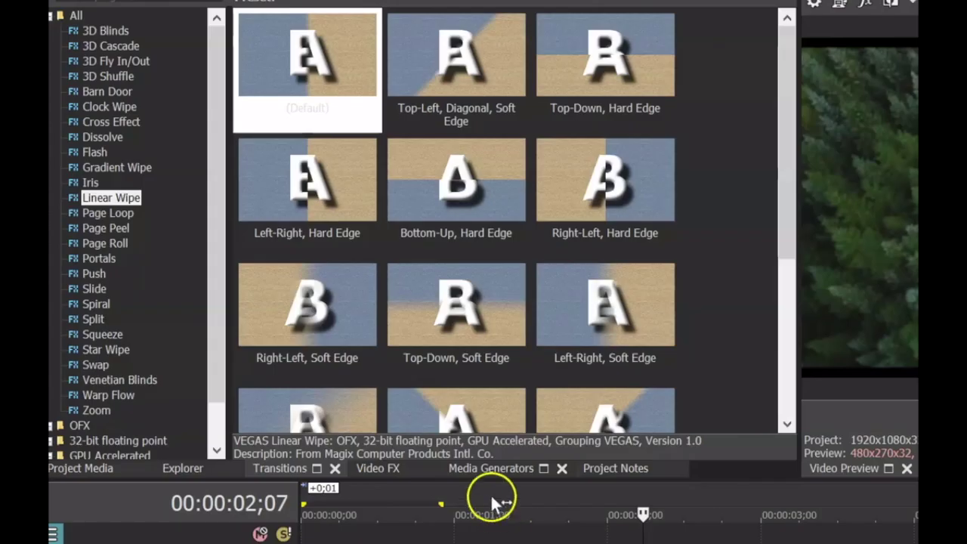
# Step: Place a Titles & Text title with the Float and Pop preset on the upper video track at the timeline start
pyautogui.click(321, 320)
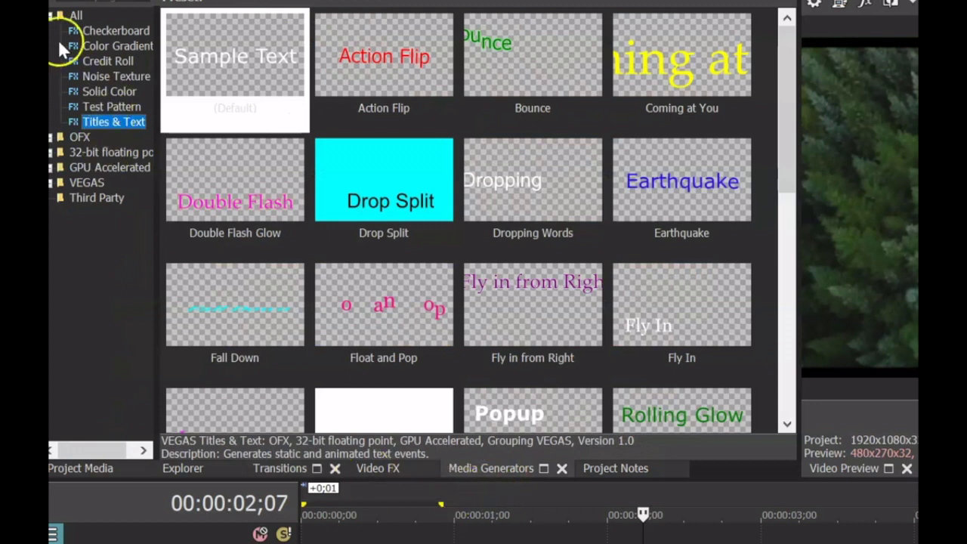
pyautogui.click(50, 16)
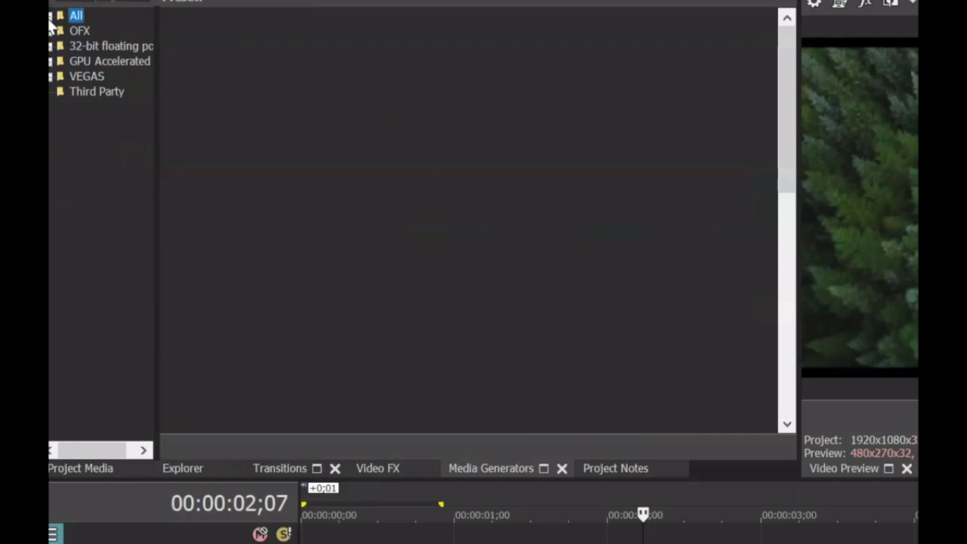
pyautogui.click(49, 19)
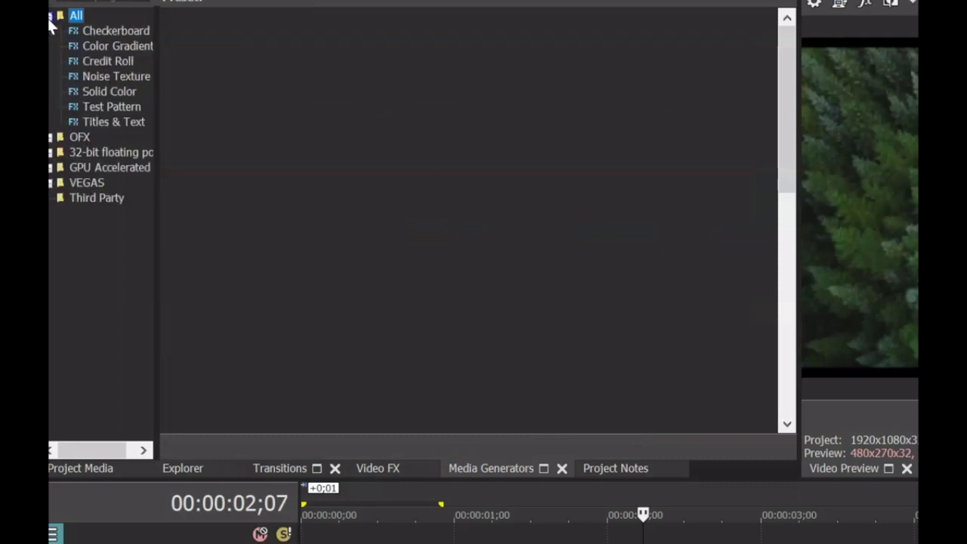
pyautogui.click(97, 122)
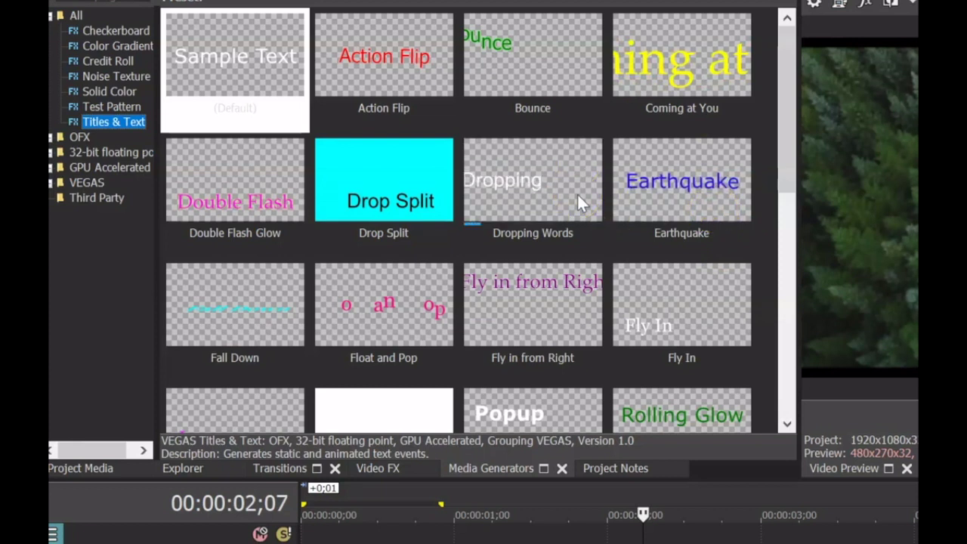
pyautogui.moveTo(579, 203); pyautogui.dragTo(405, 316)
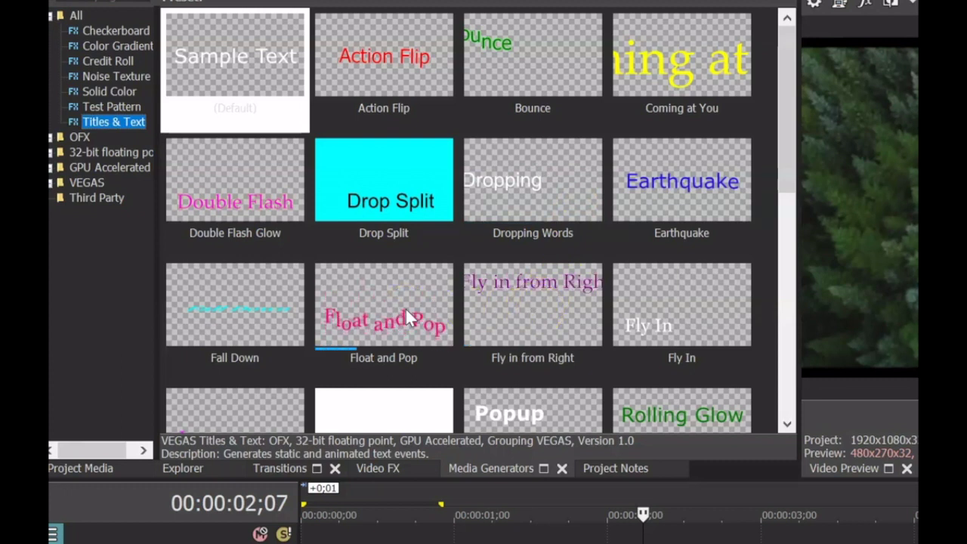
pyautogui.click(399, 297)
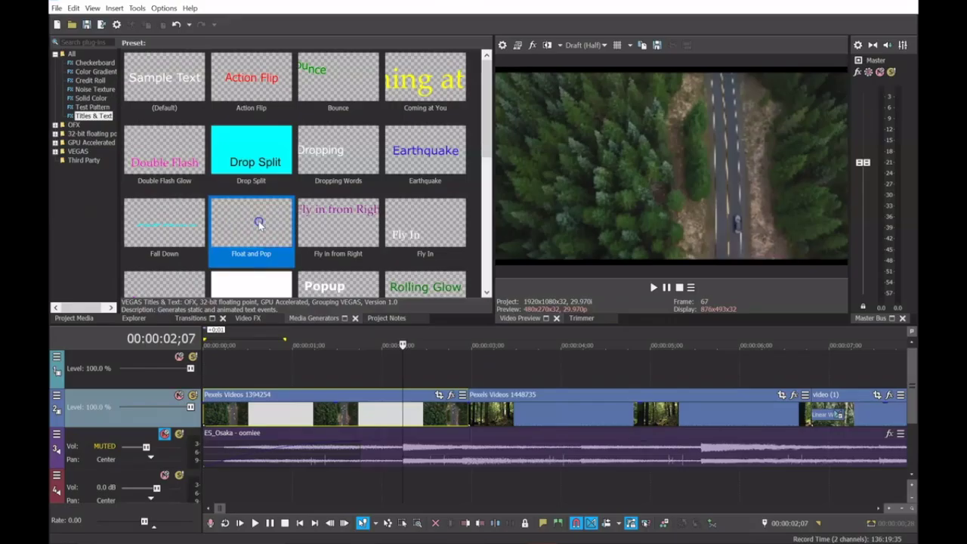
pyautogui.moveTo(395, 306); pyautogui.dragTo(395, 543)
pyautogui.moveTo(258, 376); pyautogui.dragTo(201, 382)
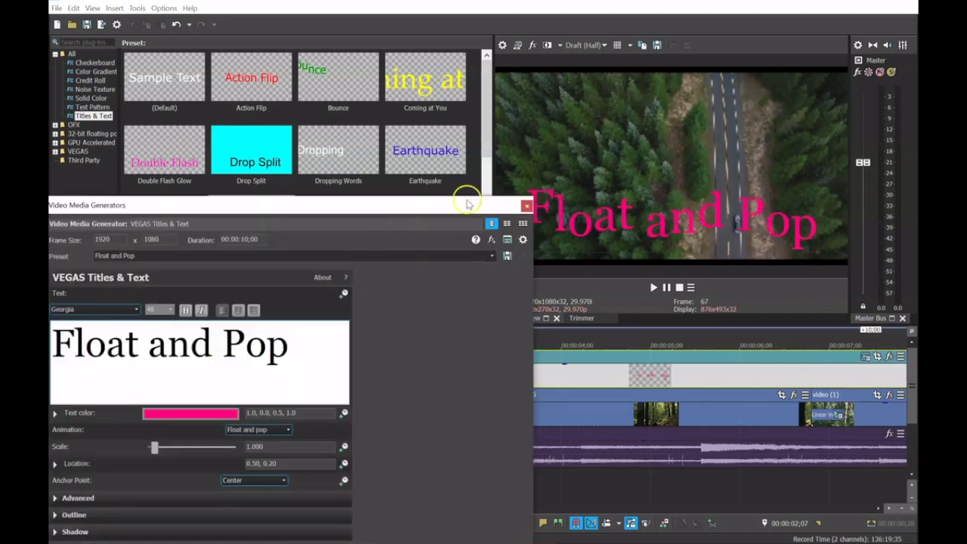
pyautogui.click(526, 203)
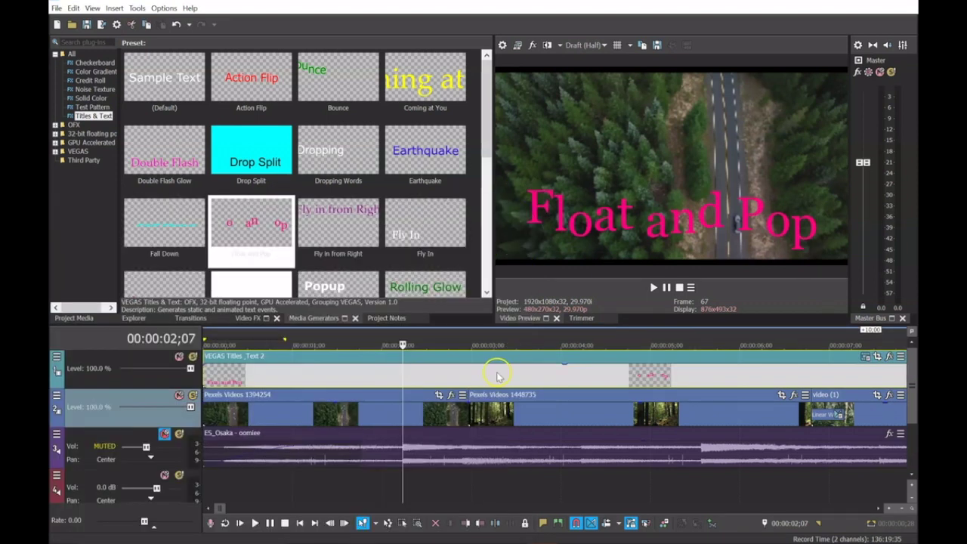
# Step: Shorten the Float and Pop title, split it at 00:00:02;07 and delete the second part
pyautogui.scroll(-2, 496, 371)
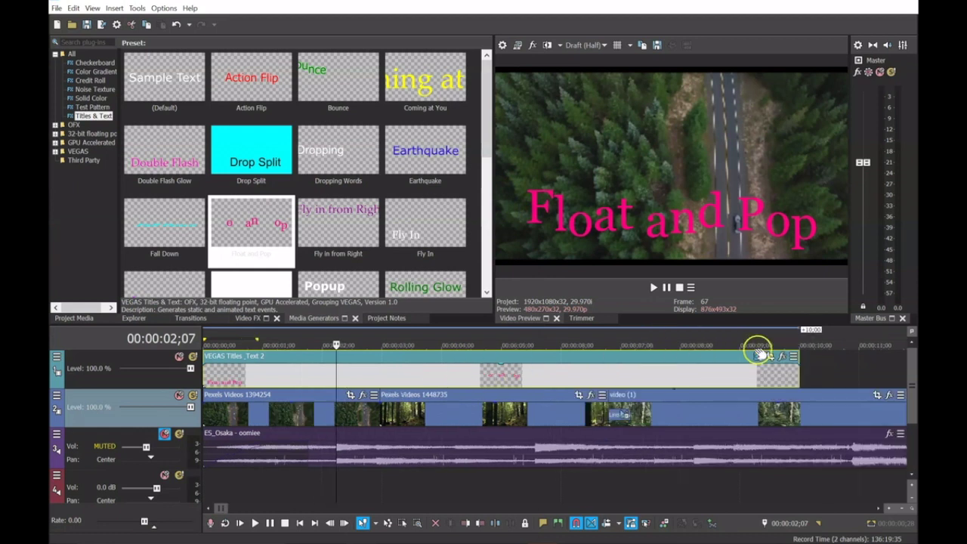
pyautogui.moveTo(795, 372); pyautogui.dragTo(650, 372)
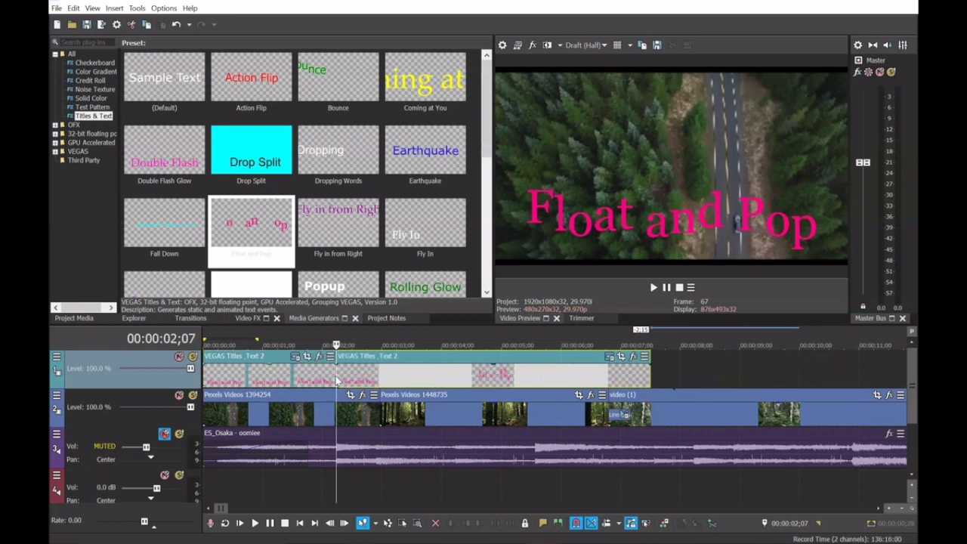
pyautogui.press('Delete')
# Step: Play the Float and Pop title from the beginning of the timeline
pyautogui.press('Home')
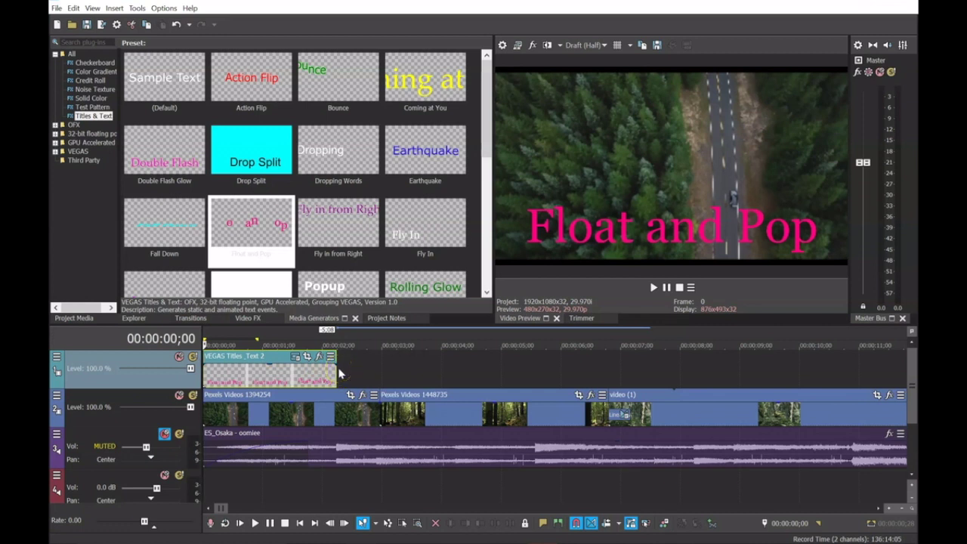
pyautogui.press('space')
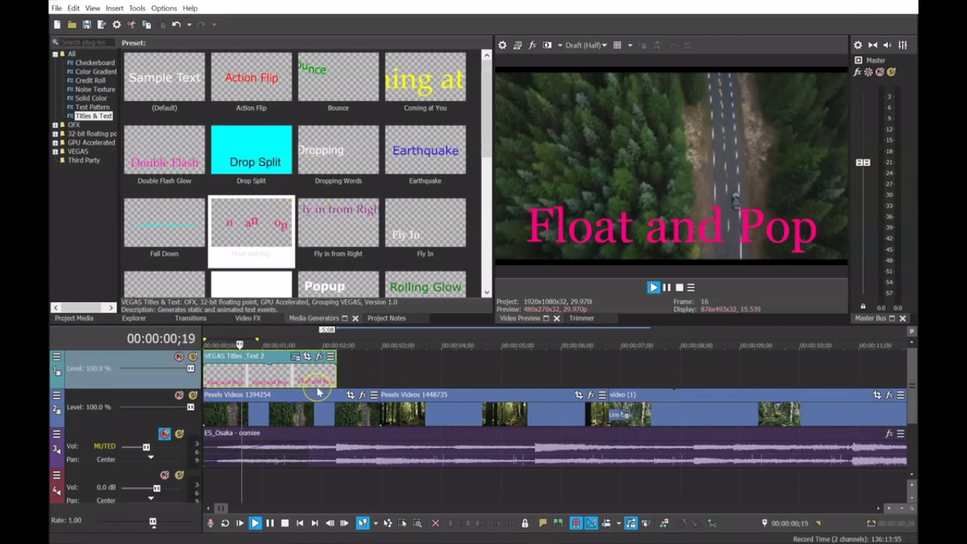
pyautogui.press('space')
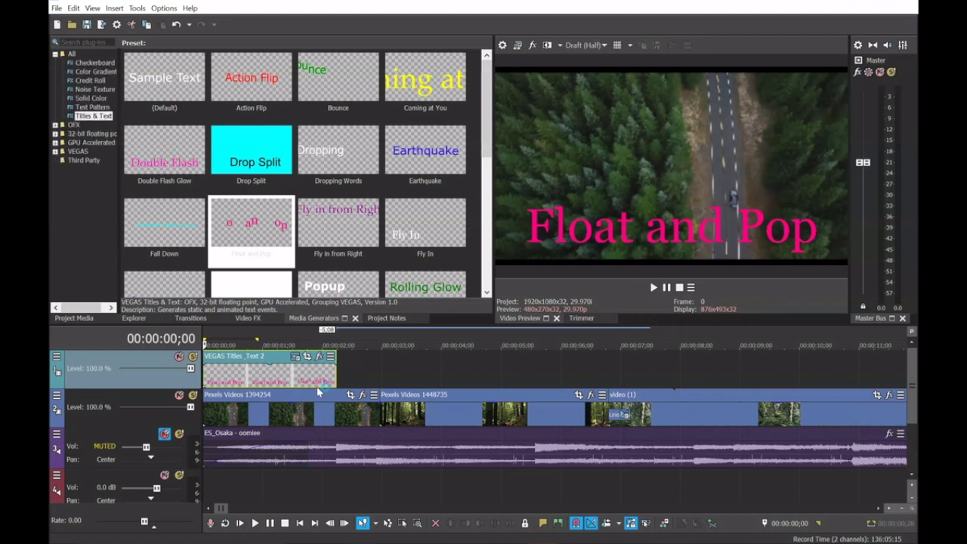
# Step: Undo the title's split and deletion, and trim its end to match the end of the Pexels Videos 1394254 clip
pyautogui.hotkey('ctrl', 'z')
pyautogui.hotkey('ctrl', 'z')
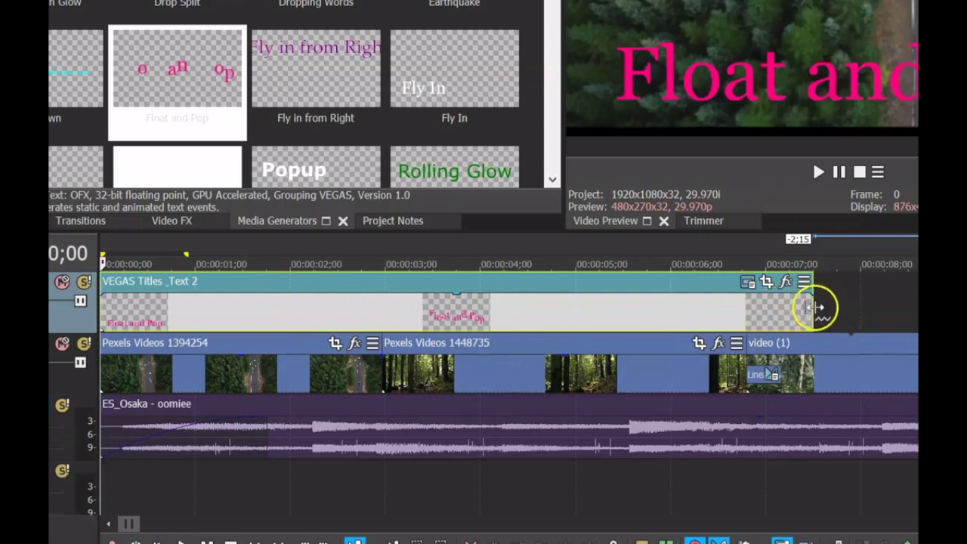
pyautogui.moveTo(810, 307)
pyautogui.mouseDown()
pyautogui.moveTo(300, 311)
pyautogui.moveTo(386, 311)
pyautogui.mouseUp()
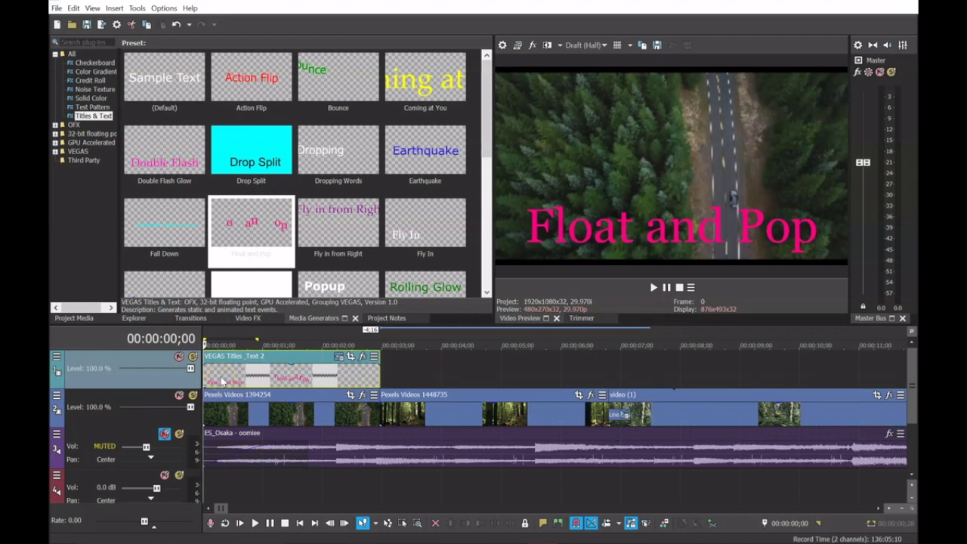
# Step: Play the trimmed title over the first video clip to check its animation
pyautogui.click(254, 523)
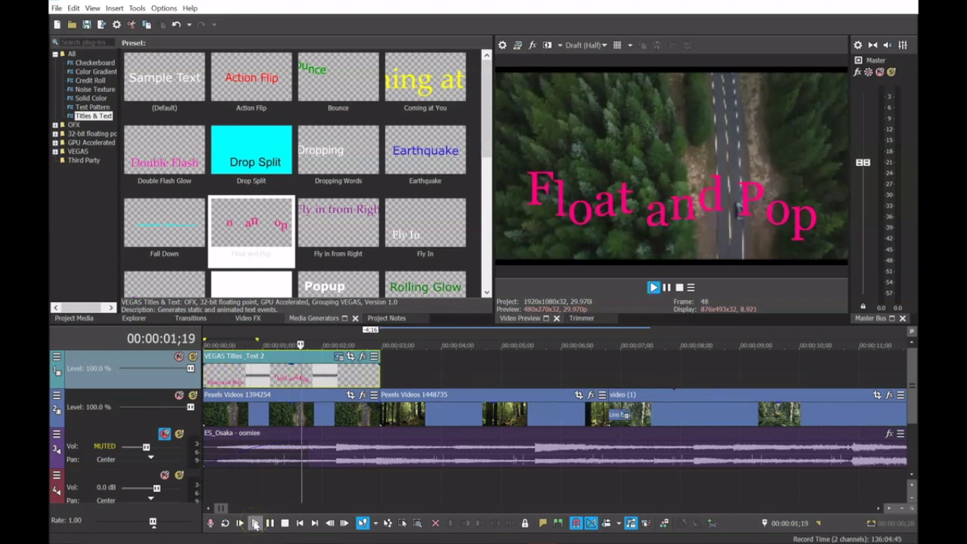
pyautogui.click(254, 523)
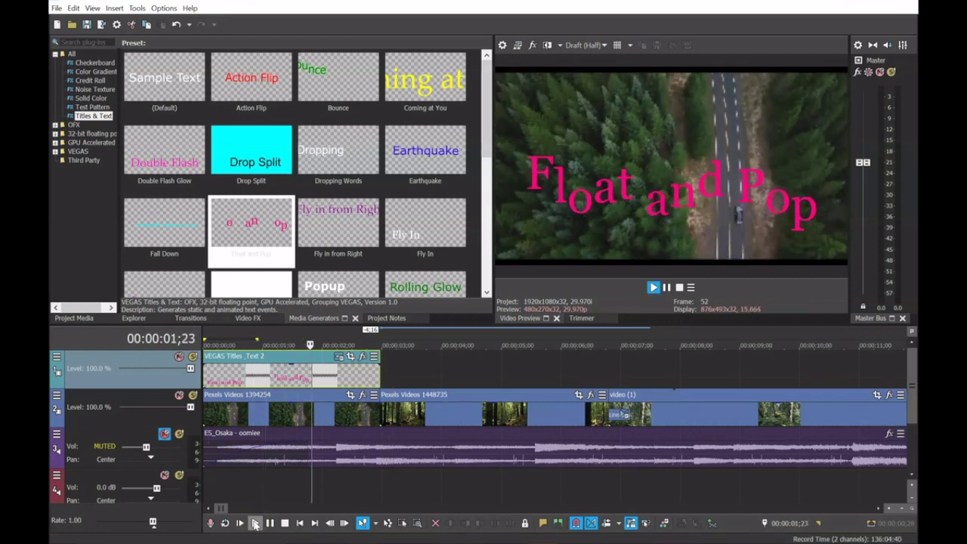
pyautogui.click(255, 523)
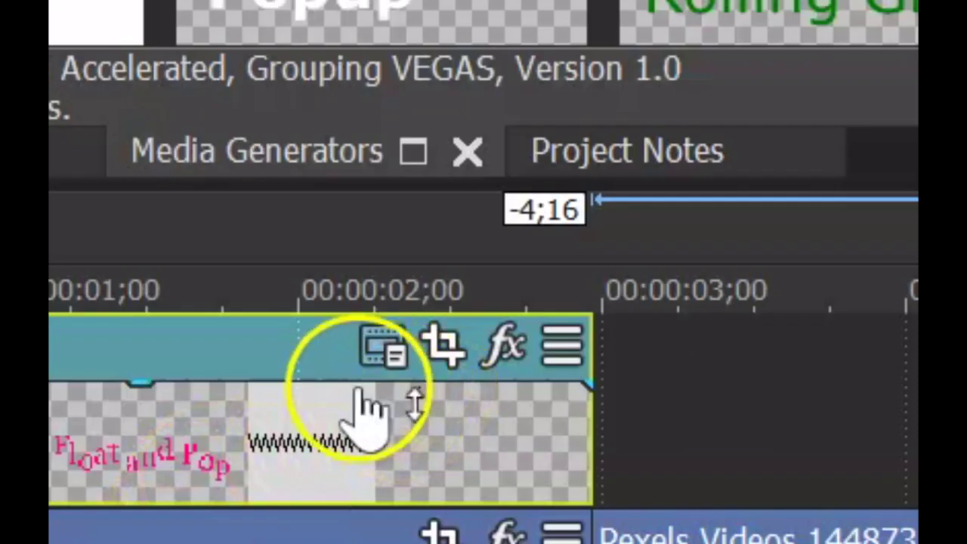
# Step: Open the Float and Pop title's generated media settings, and shrink and move the window clear of the video preview
pyautogui.click(339, 361)
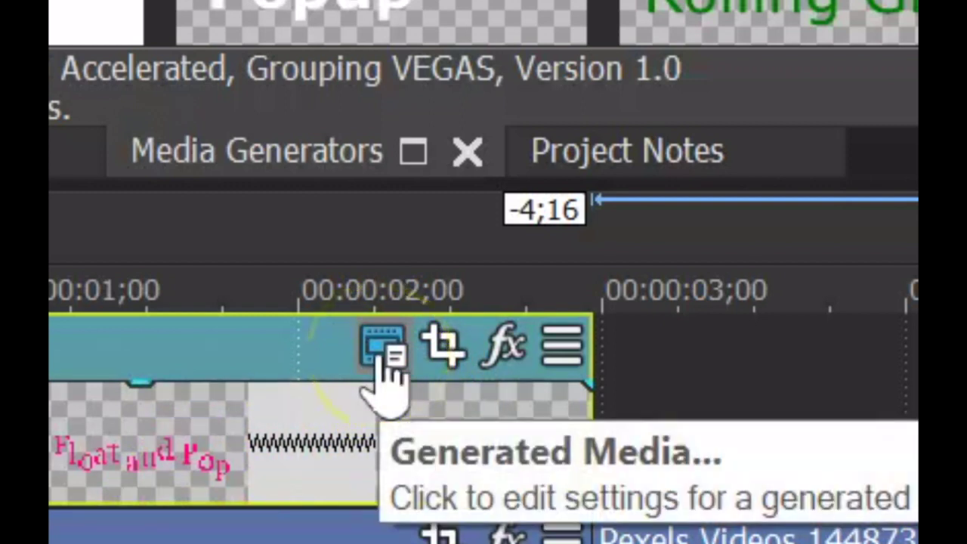
pyautogui.click(380, 349)
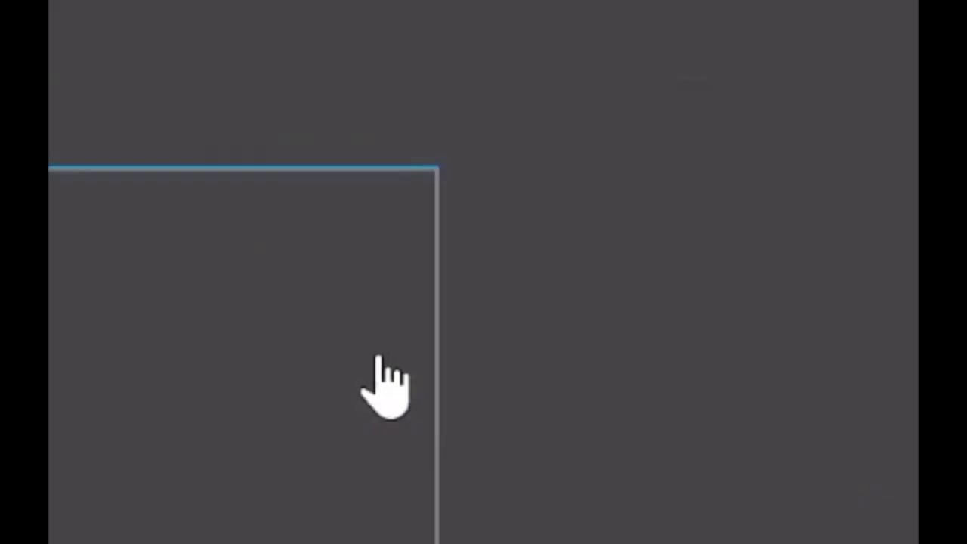
pyautogui.click(295, 208)
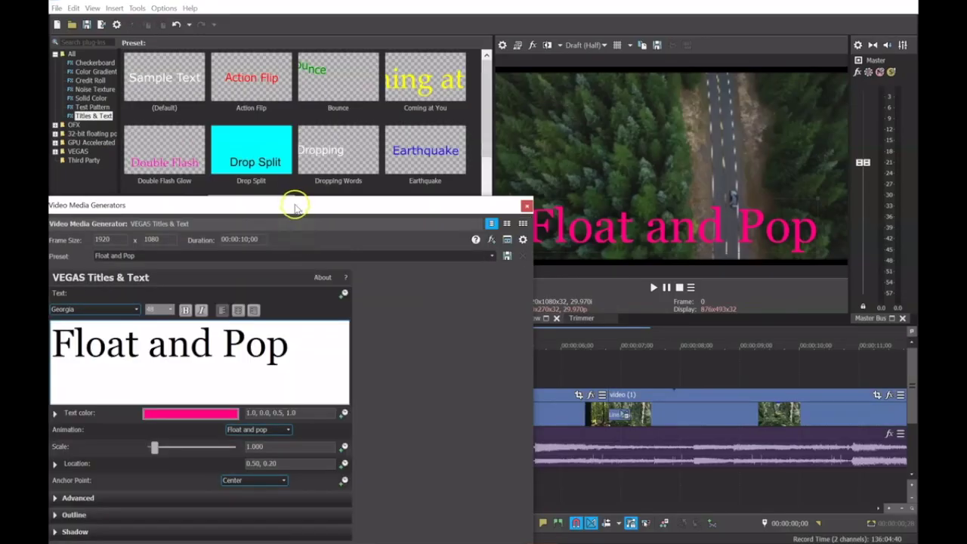
pyautogui.moveTo(295, 208); pyautogui.dragTo(352, 152)
pyautogui.moveTo(551, 271); pyautogui.dragTo(444, 270)
pyautogui.moveTo(337, 151); pyautogui.dragTo(356, 119)
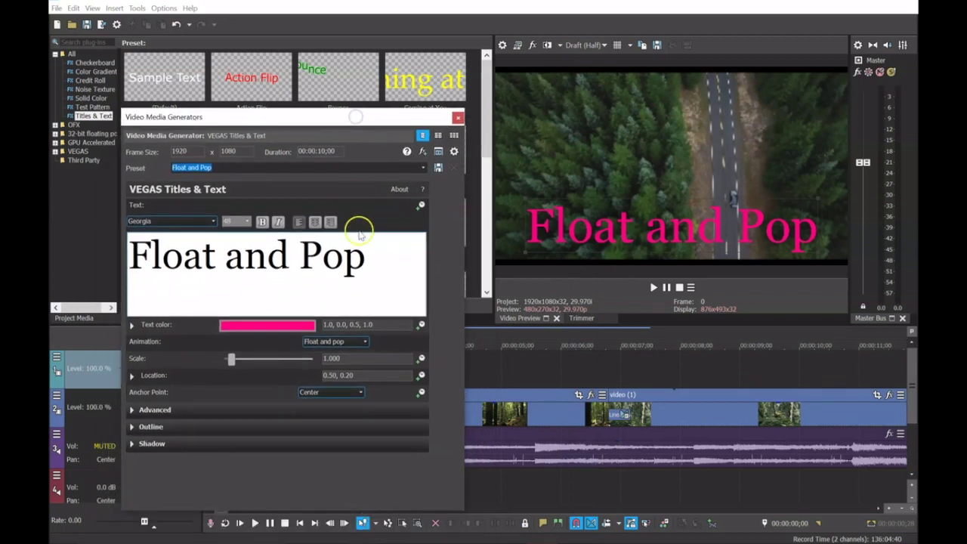
# Step: Replace the title's text with "Get Outside"
pyautogui.moveTo(370, 256); pyautogui.dragTo(154, 254)
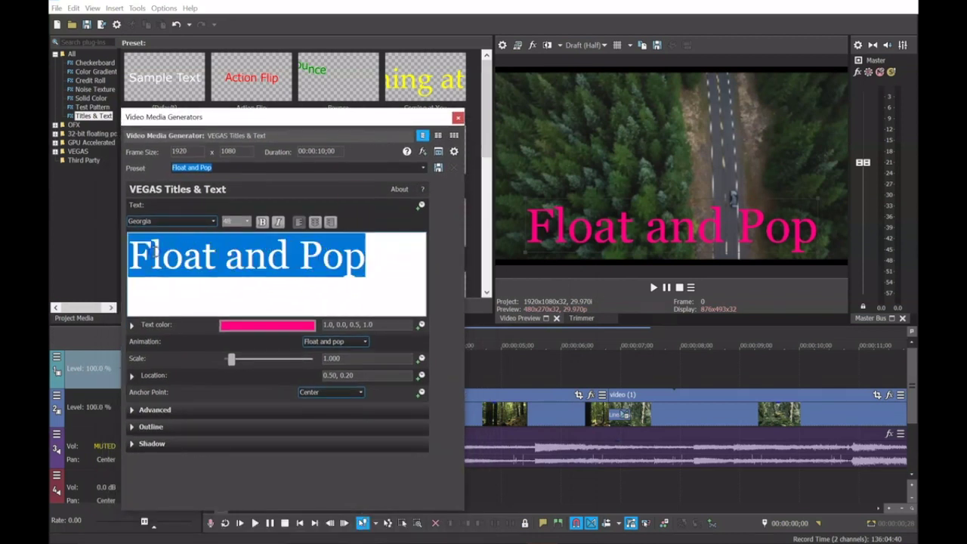
pyautogui.write('Get')
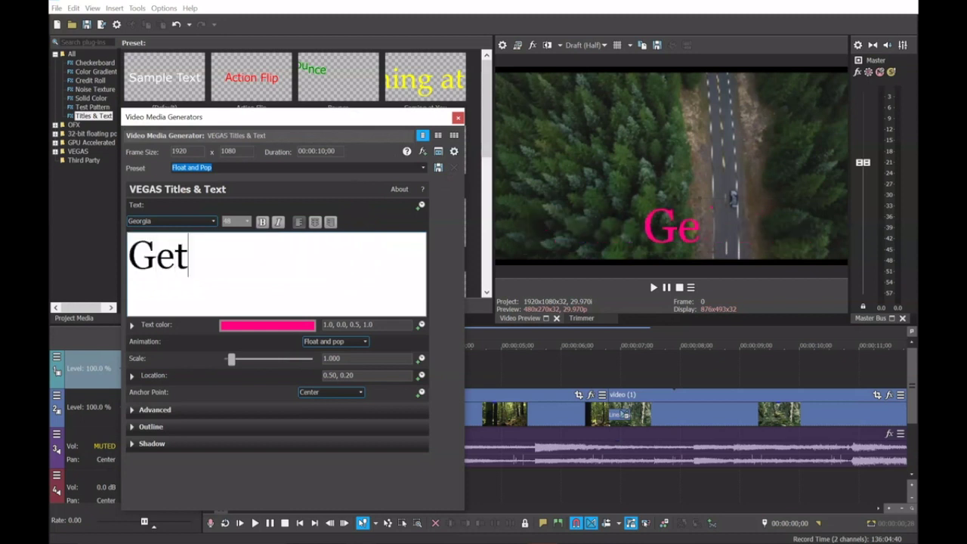
pyautogui.write(' Outside')
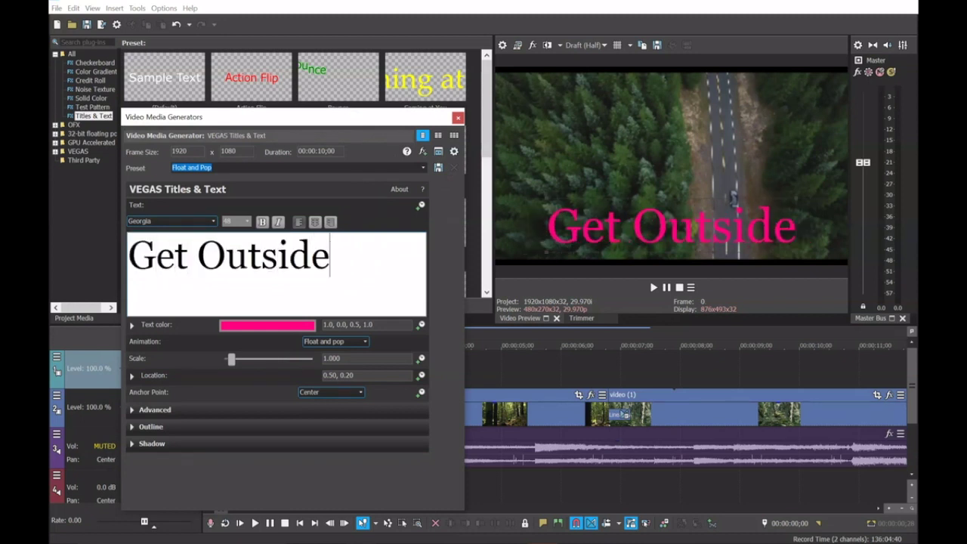
# Step: Select the Get Outside text and examine the font sizes available for it
pyautogui.tripleClick(161, 261)
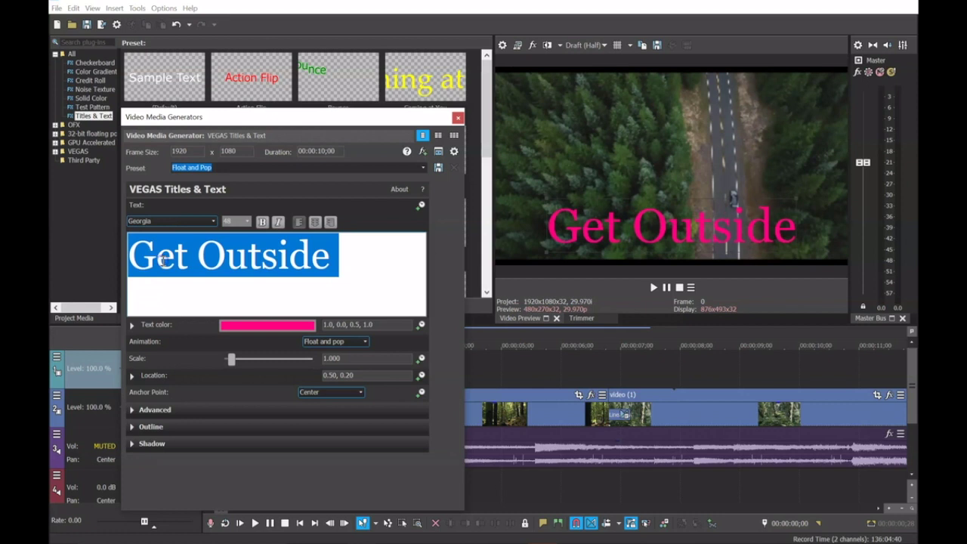
pyautogui.click(247, 221)
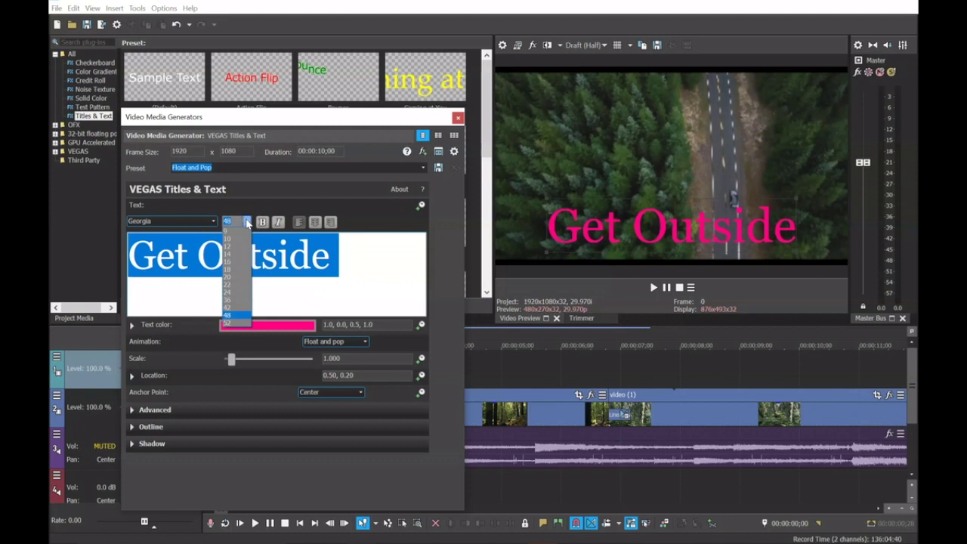
pyautogui.click(246, 221)
pyautogui.tripleClick(257, 255)
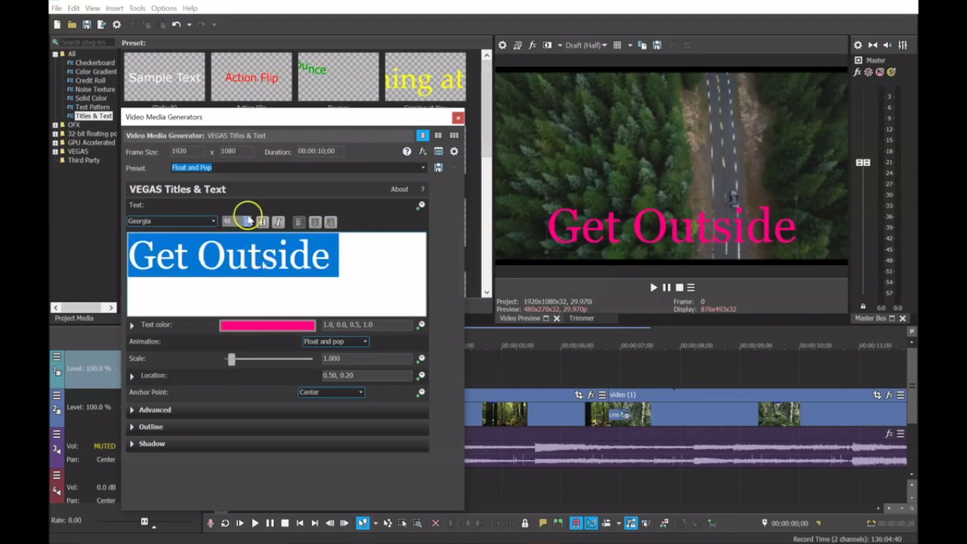
pyautogui.click(248, 220)
pyautogui.click(246, 222)
pyautogui.click(226, 257)
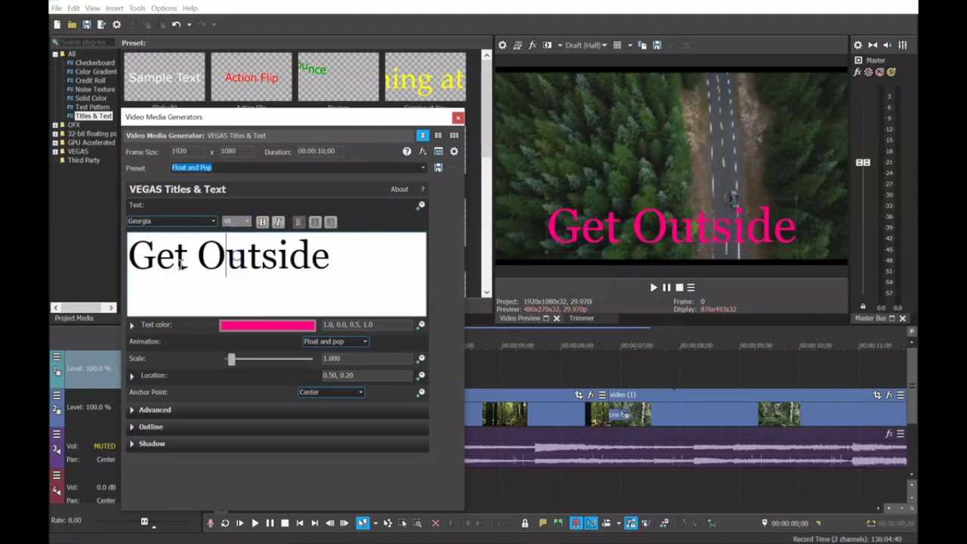
# Step: Set the font size of the whole Get Outside text to 30
pyautogui.click(247, 221)
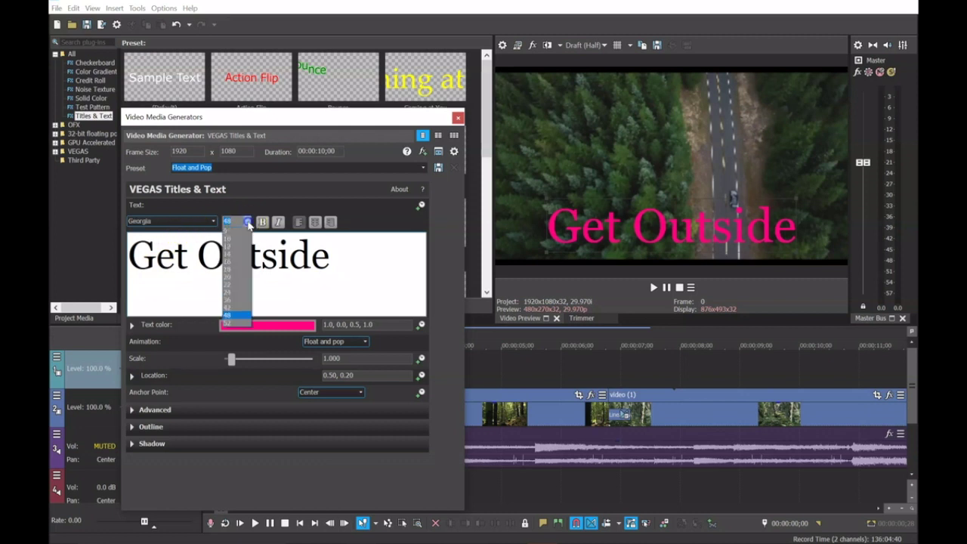
pyautogui.click(236, 301)
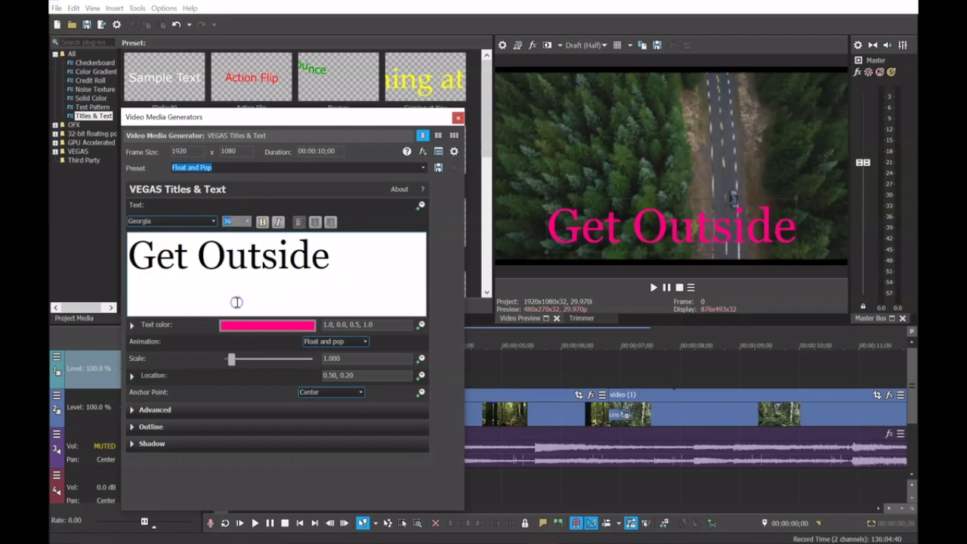
pyautogui.tripleClick(231, 259)
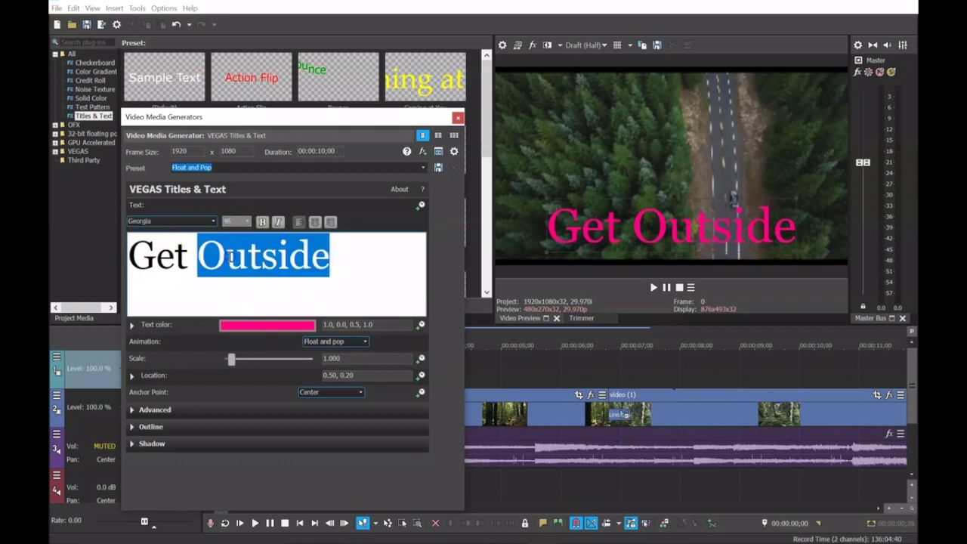
pyautogui.click(247, 221)
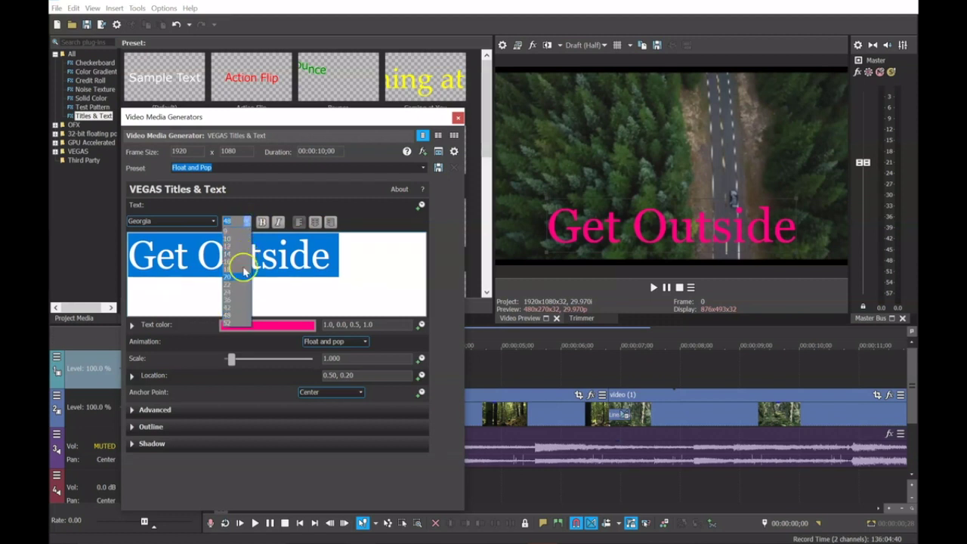
pyautogui.click(242, 285)
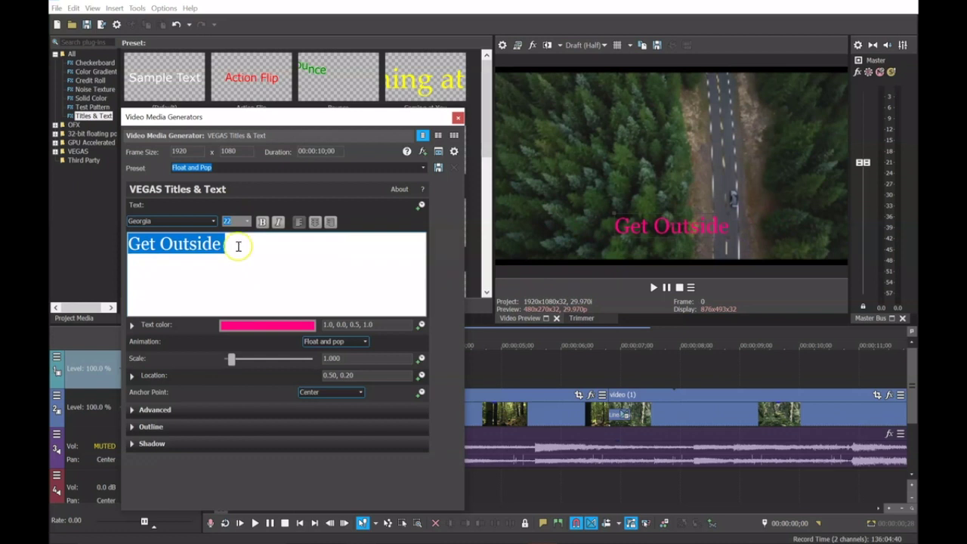
pyautogui.write('30')
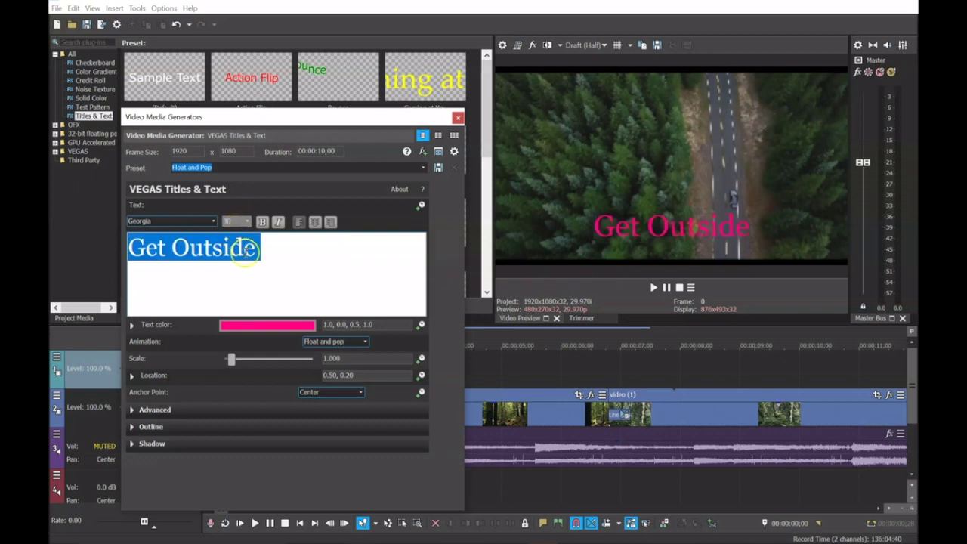
pyautogui.click(268, 258)
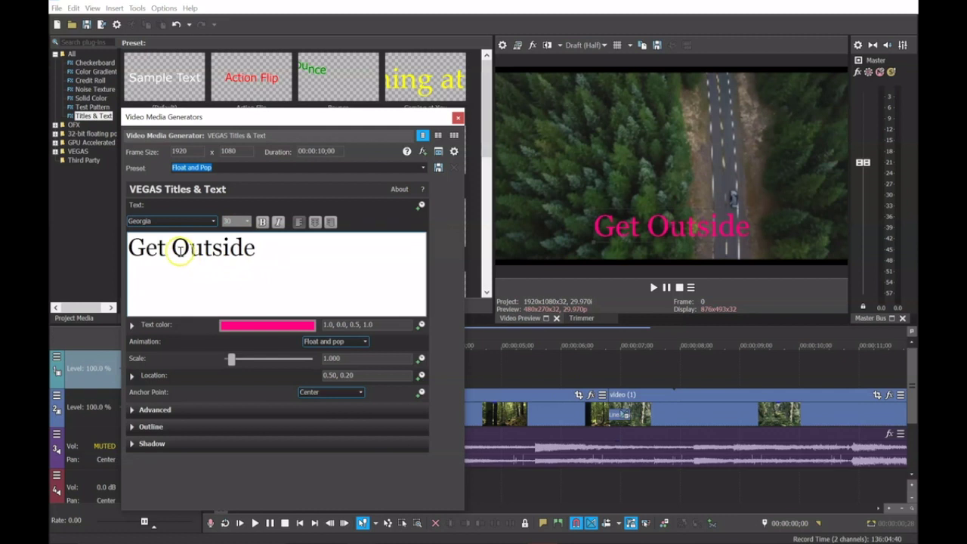
# Step: Make only the word "Outside" in the title bold
pyautogui.moveTo(176, 249); pyautogui.dragTo(277, 247)
pyautogui.click(262, 221)
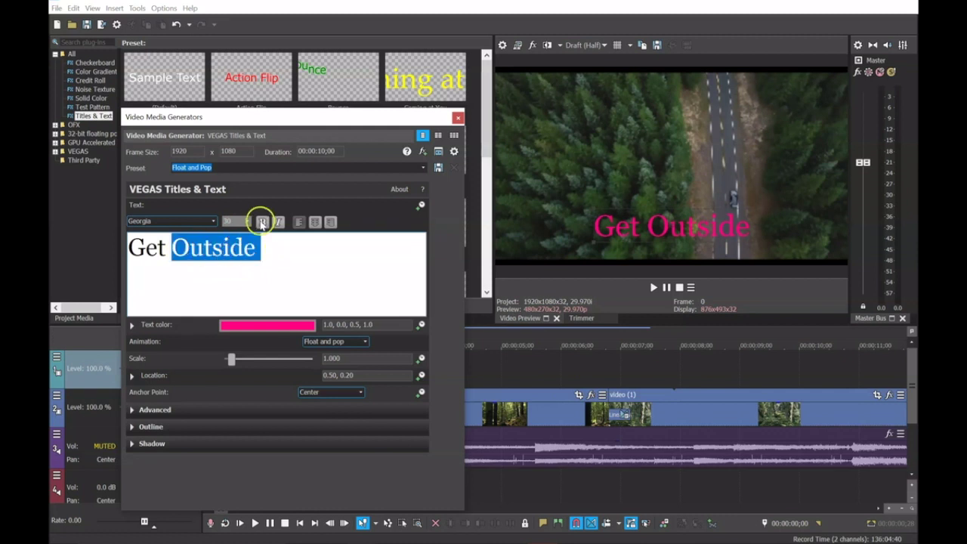
pyautogui.click(281, 258)
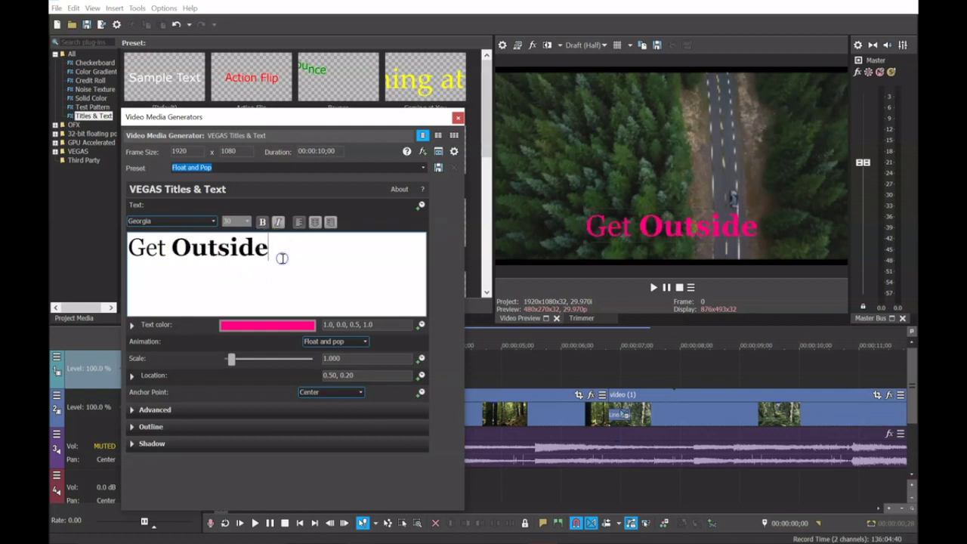
# Step: Change the title's text color to a soft green with values 0.35, 0.71, 0.58, 1.0
pyautogui.click(263, 329)
pyautogui.click(133, 325)
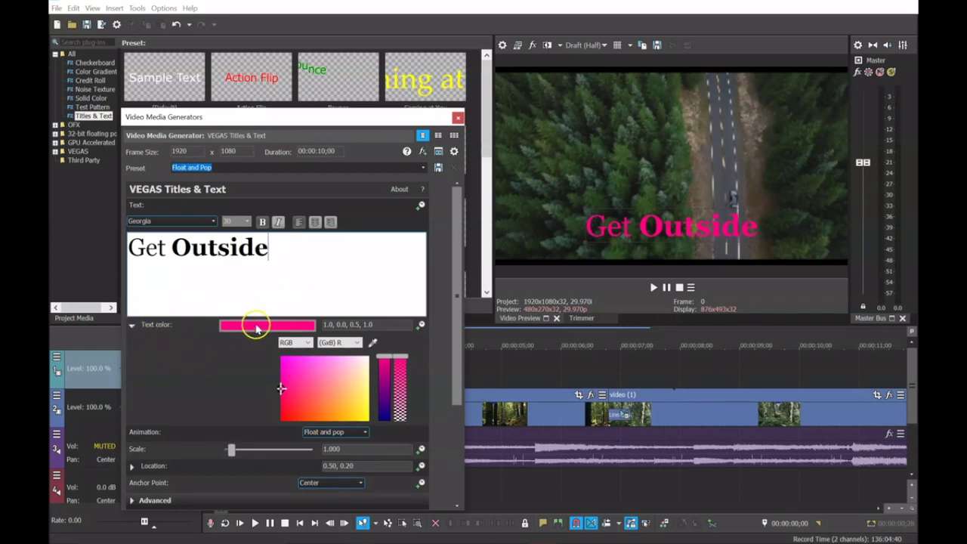
pyautogui.click(130, 328)
pyautogui.click(239, 326)
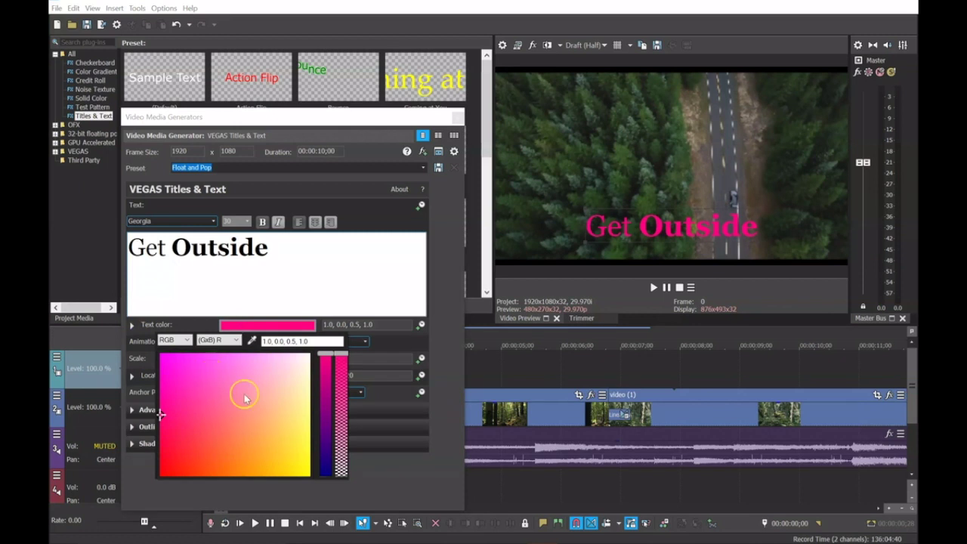
pyautogui.moveTo(321, 361); pyautogui.dragTo(326, 380)
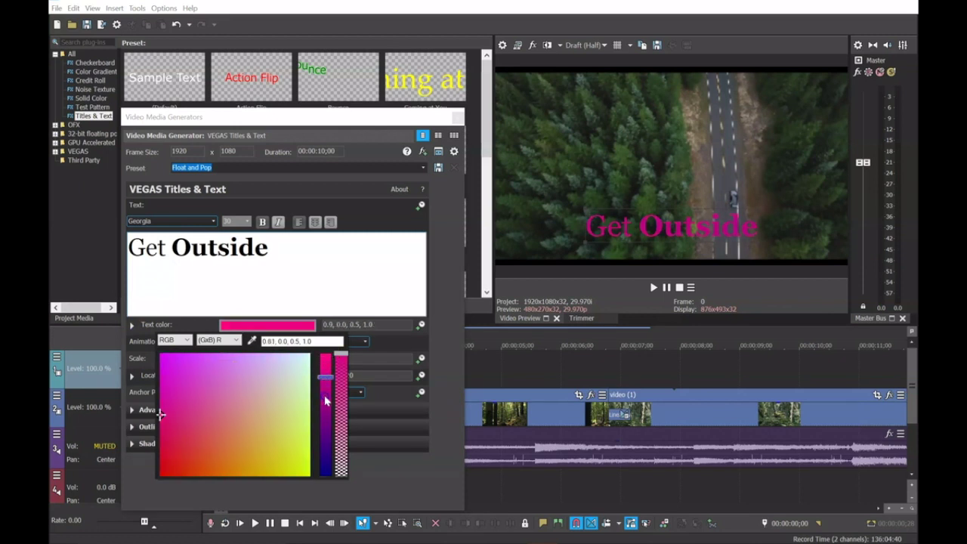
pyautogui.moveTo(327, 427)
pyautogui.mouseDown()
pyautogui.moveTo(323, 454)
pyautogui.moveTo(326, 414)
pyautogui.moveTo(327, 435)
pyautogui.mouseUp()
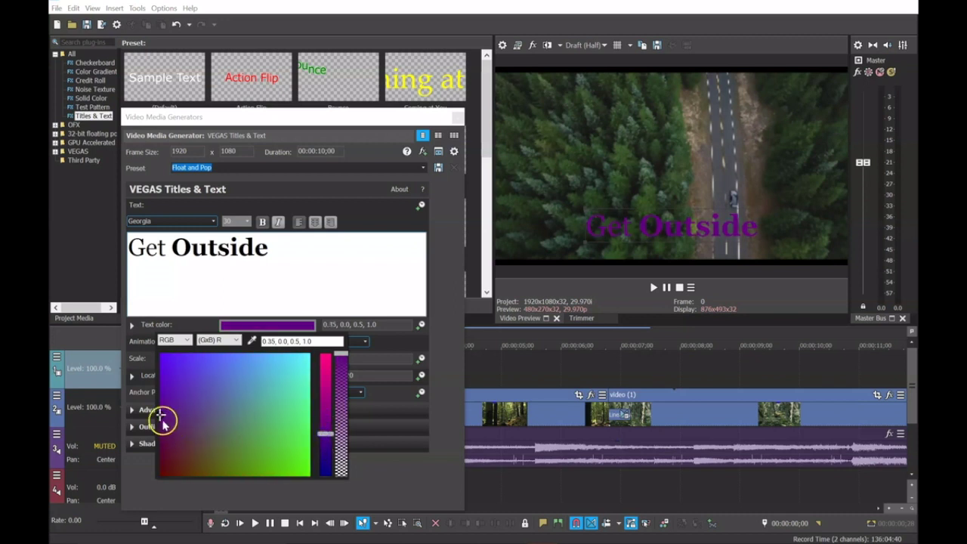
pyautogui.click(207, 422)
pyautogui.moveTo(255, 423)
pyautogui.mouseDown()
pyautogui.moveTo(283, 418)
pyautogui.moveTo(268, 413)
pyautogui.mouseUp()
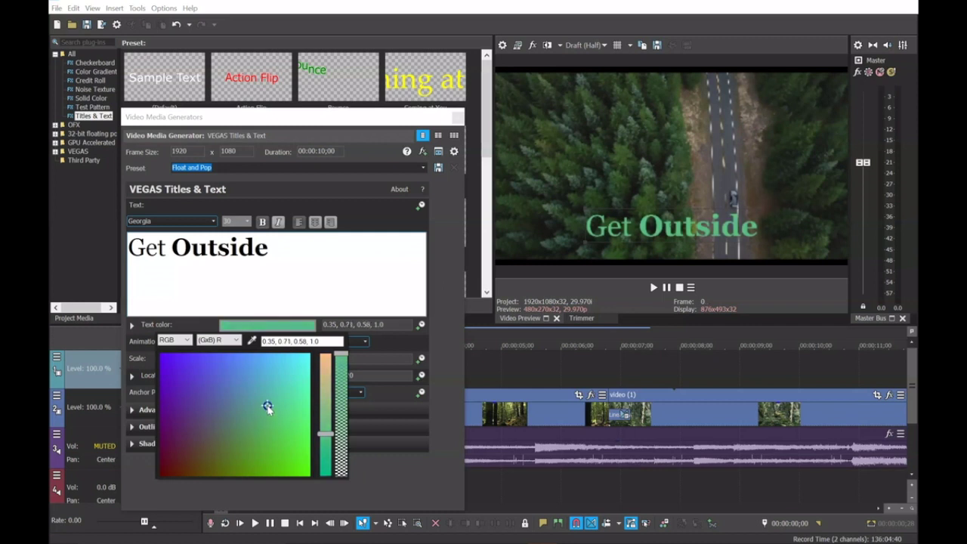
pyautogui.click(291, 295)
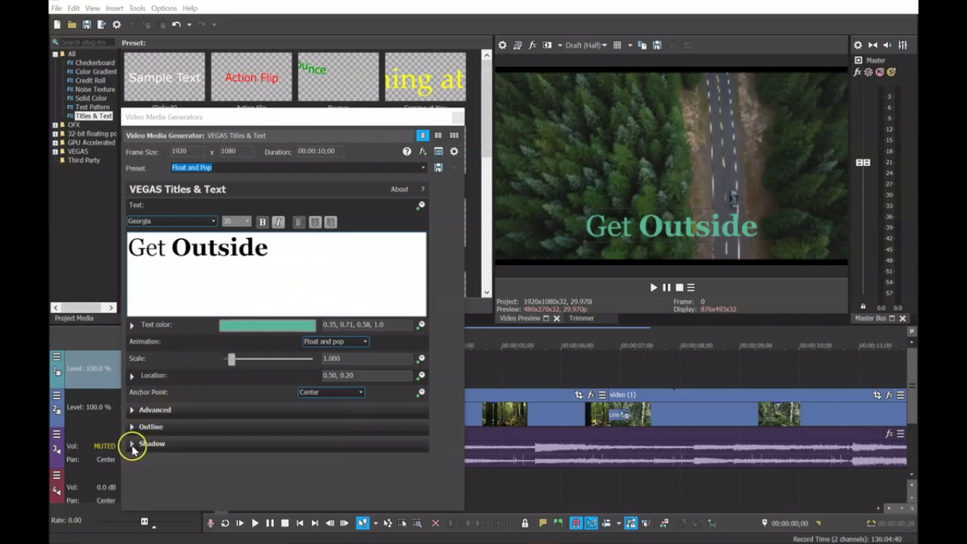
# Step: Enlarge the title's scale to 1.072 and reposition the text in the video frame to location 0.52, 0.18
pyautogui.click(132, 409)
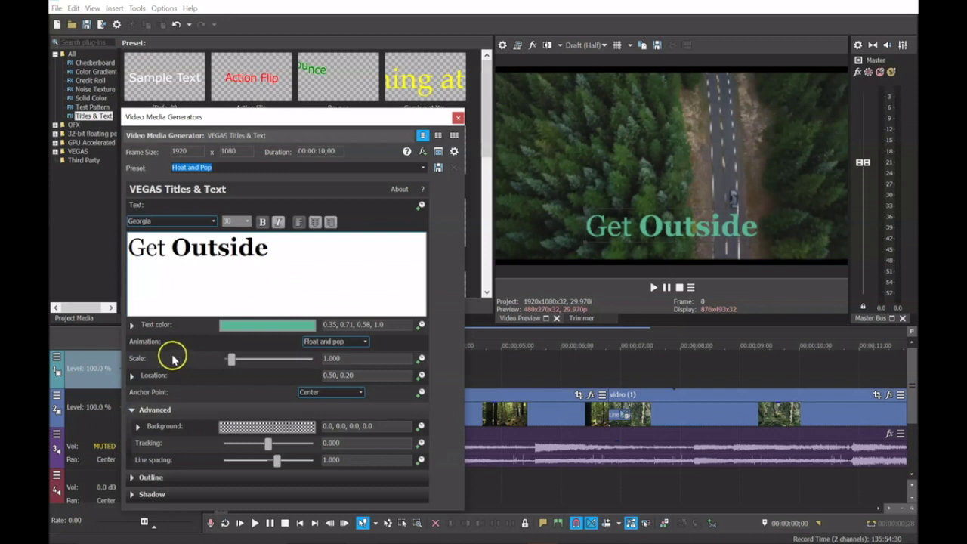
pyautogui.moveTo(231, 361); pyautogui.dragTo(232, 361)
pyautogui.click(224, 226)
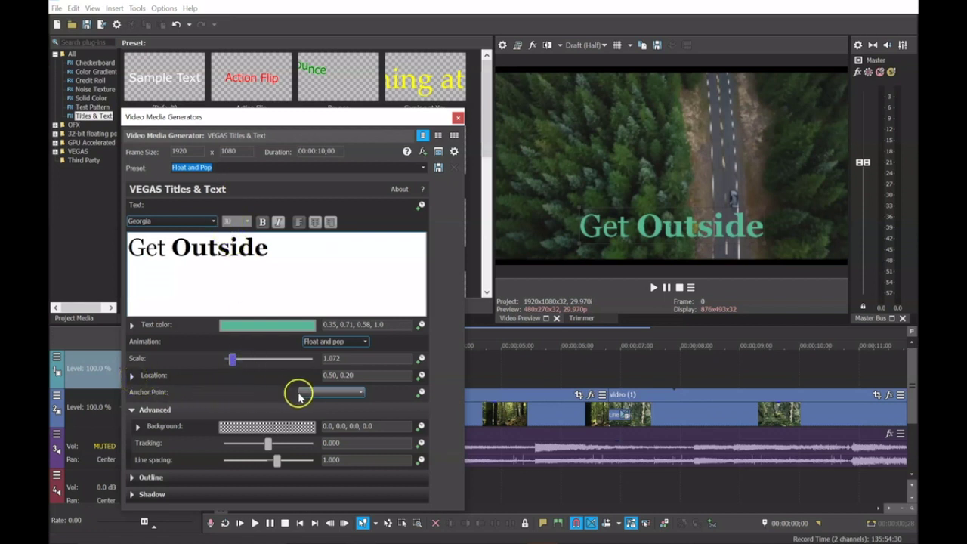
pyautogui.click(704, 222)
pyautogui.moveTo(704, 221)
pyautogui.mouseDown()
pyautogui.moveTo(663, 233)
pyautogui.moveTo(755, 227)
pyautogui.moveTo(669, 228)
pyautogui.moveTo(696, 231)
pyautogui.mouseUp()
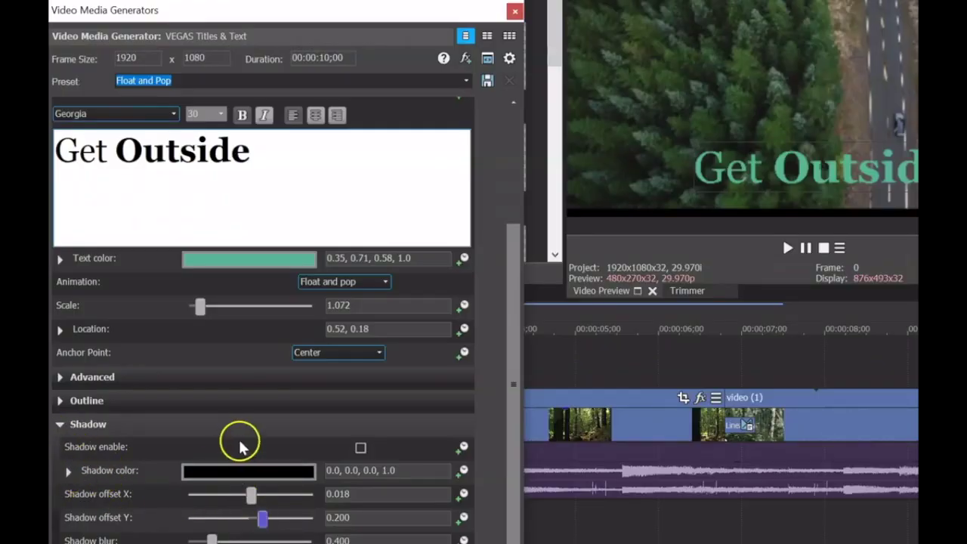
# Step: Enable the title's shadow and set its offset to -0.179 in X and 0.125 in Y
pyautogui.click(360, 448)
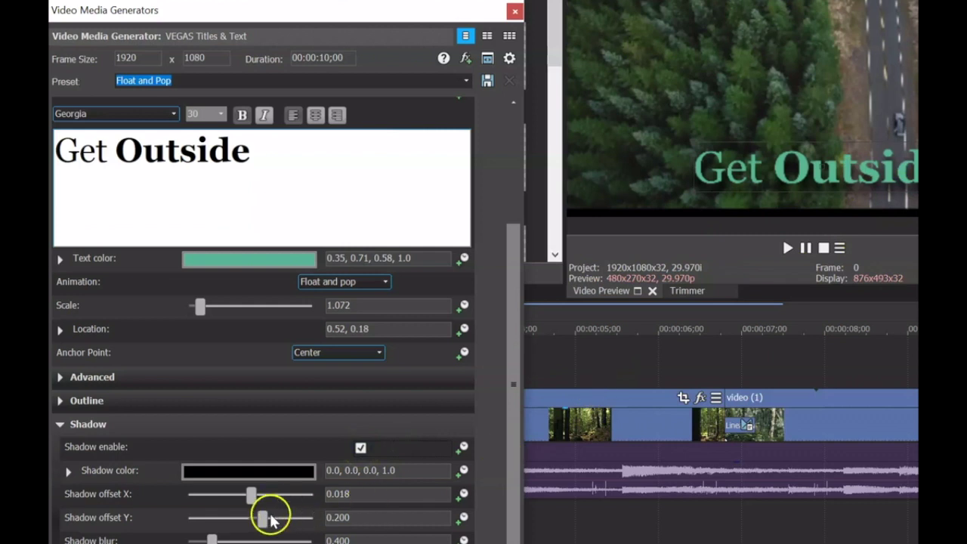
pyautogui.moveTo(255, 508); pyautogui.dragTo(243, 504)
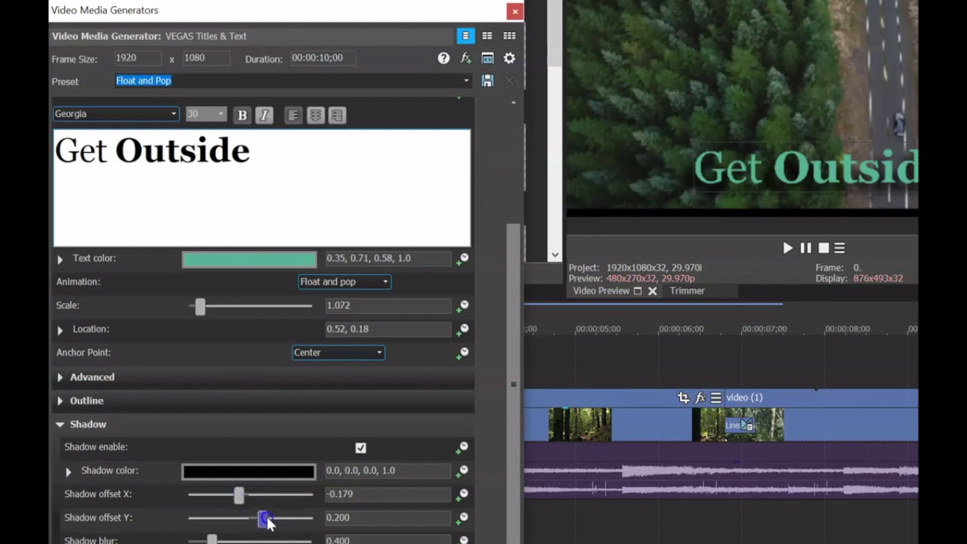
pyautogui.moveTo(253, 521)
pyautogui.mouseDown()
pyautogui.moveTo(244, 518)
pyautogui.moveTo(261, 521)
pyautogui.mouseUp()
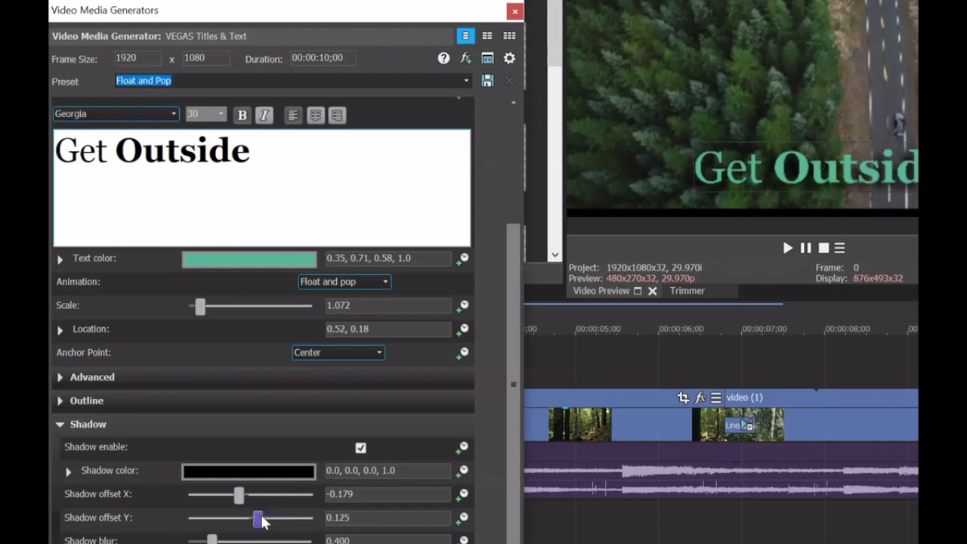
# Step: Set the title's shadow blur to 0.679, and close the title settings to scrub through the result on the timeline
pyautogui.moveTo(212, 540); pyautogui.dragTo(330, 536)
pyautogui.moveTo(255, 540); pyautogui.dragTo(175, 541)
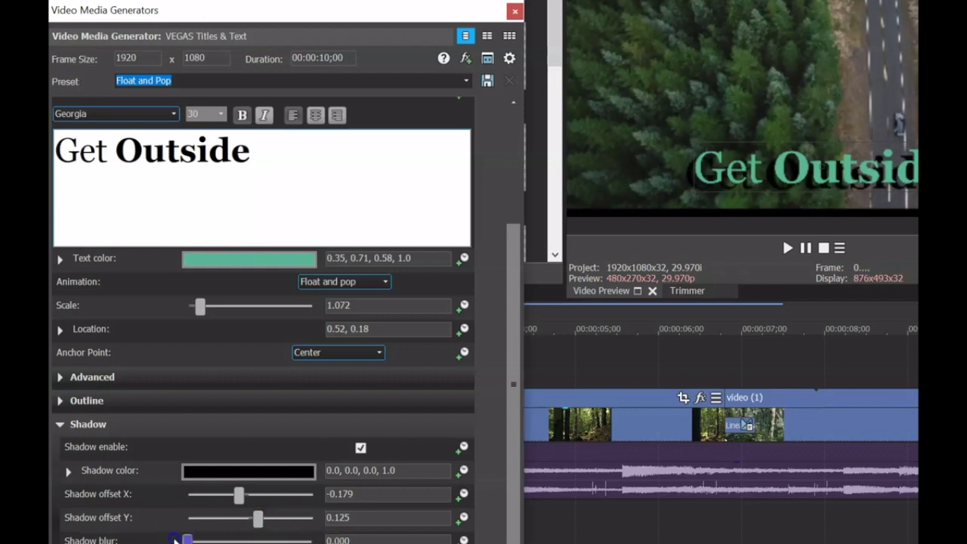
pyautogui.moveTo(257, 541); pyautogui.dragTo(254, 541)
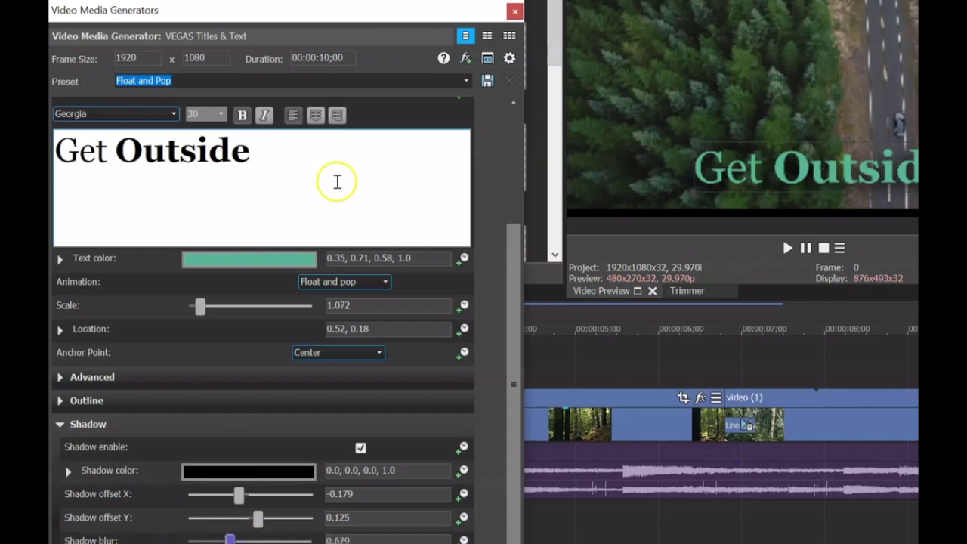
pyautogui.click(514, 11)
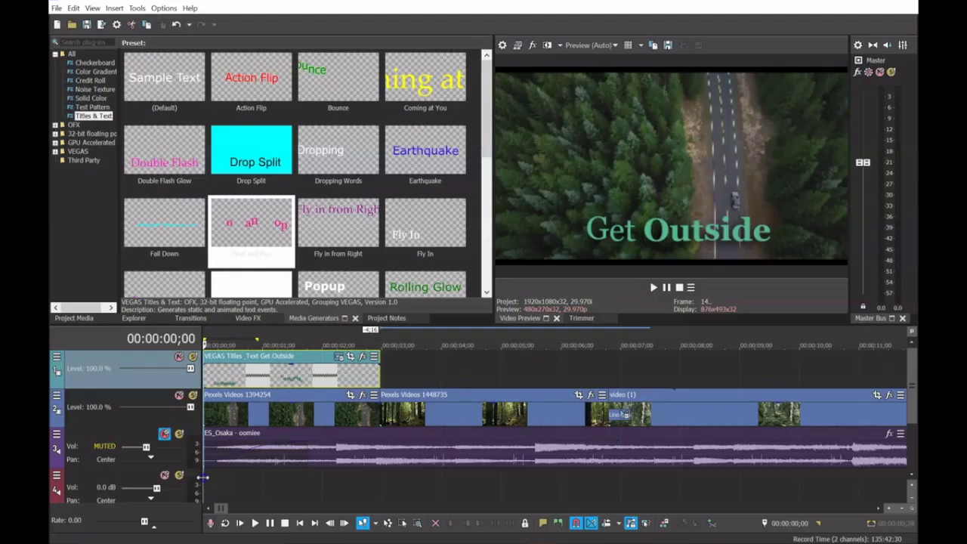
pyautogui.moveTo(202, 477); pyautogui.dragTo(341, 474)
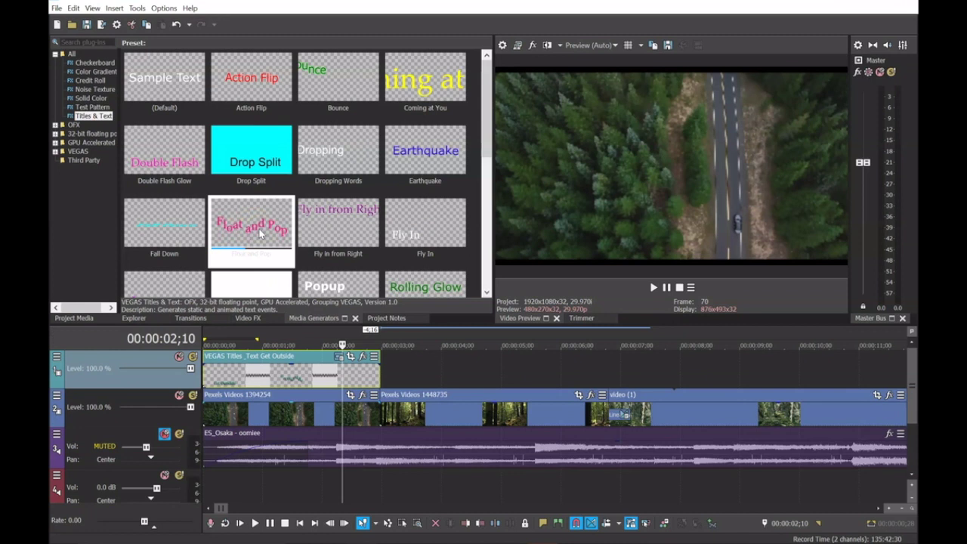
# Step: Try adding a default title reading "Trees" with the Action Flip animation over the second video clip
pyautogui.click(181, 90)
pyautogui.moveTo(161, 75); pyautogui.dragTo(385, 359)
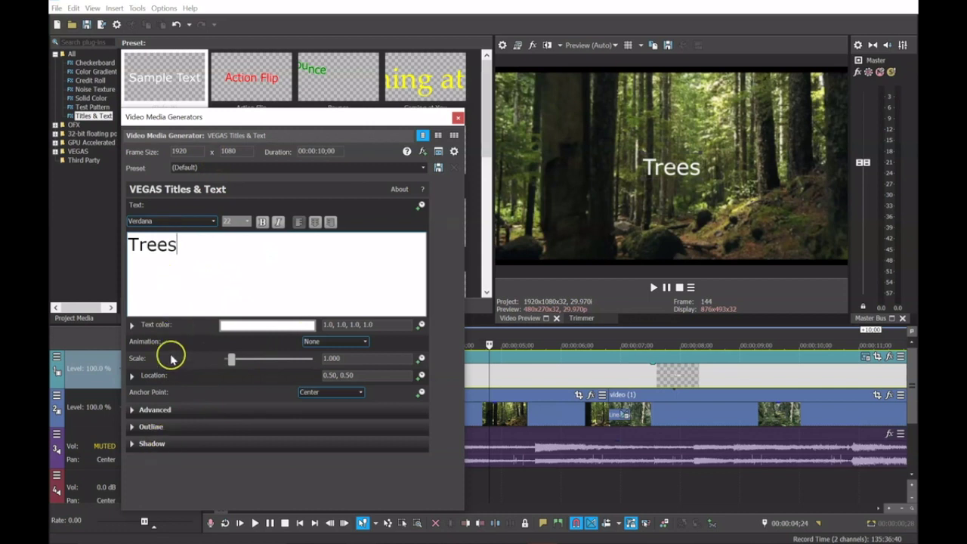
pyautogui.click(326, 345)
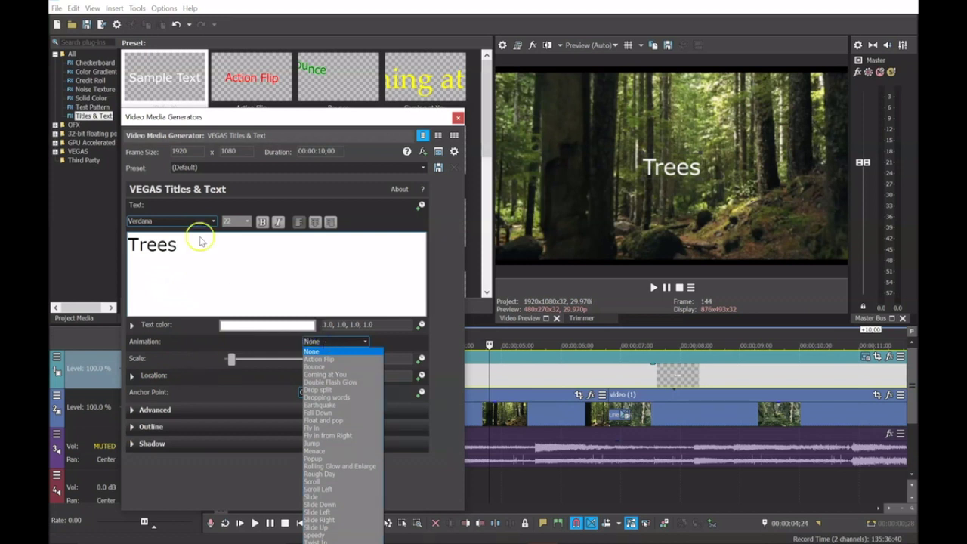
pyautogui.click(205, 244)
pyautogui.doubleClick(204, 244)
pyautogui.click(359, 346)
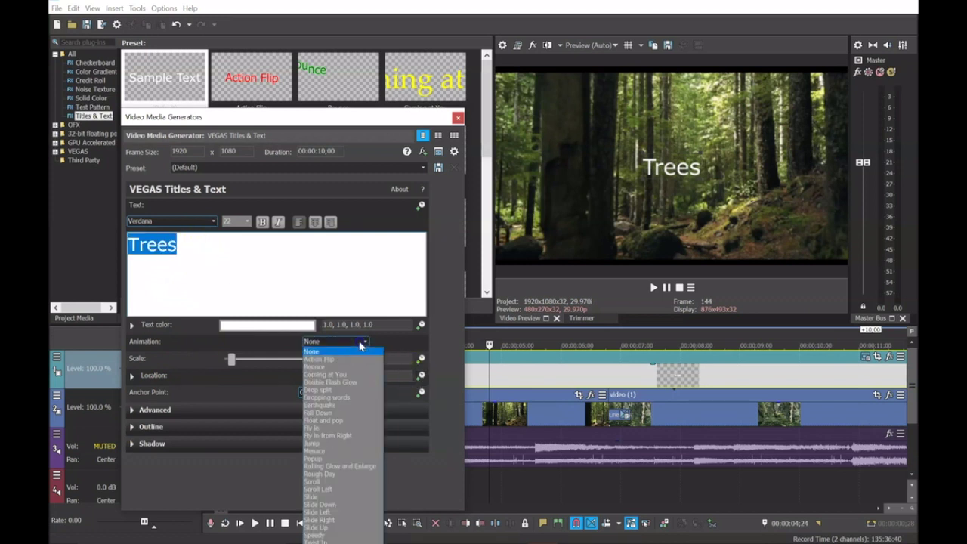
pyautogui.click(352, 357)
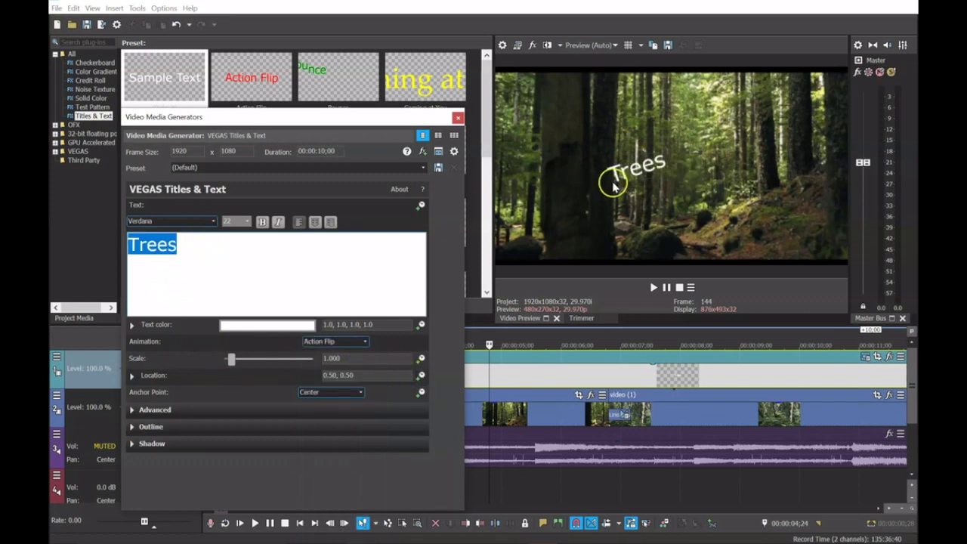
pyautogui.hotkey('ctrl', 'z')
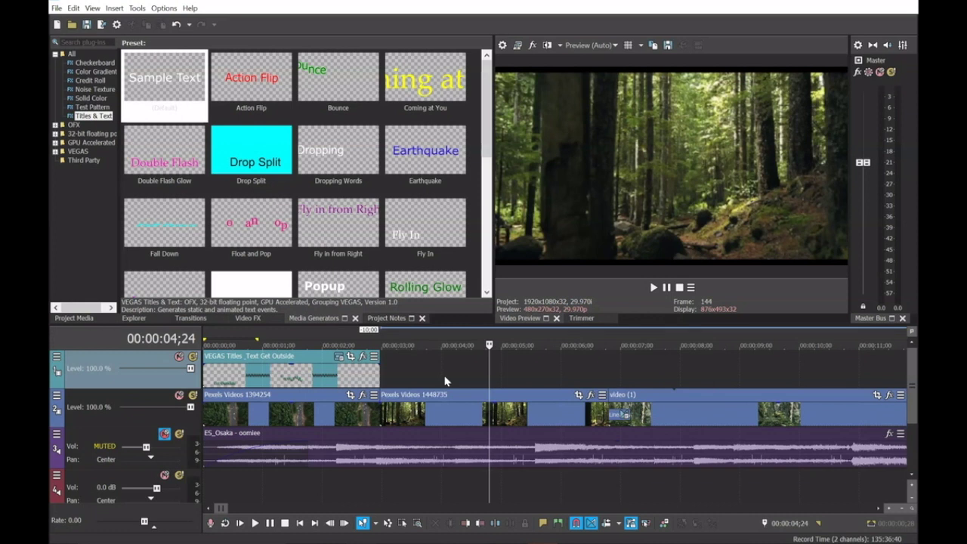
# Step: Open the Event Pan/Crop settings of the second video clip, Pexels Videos 1448735
pyautogui.click(299, 408)
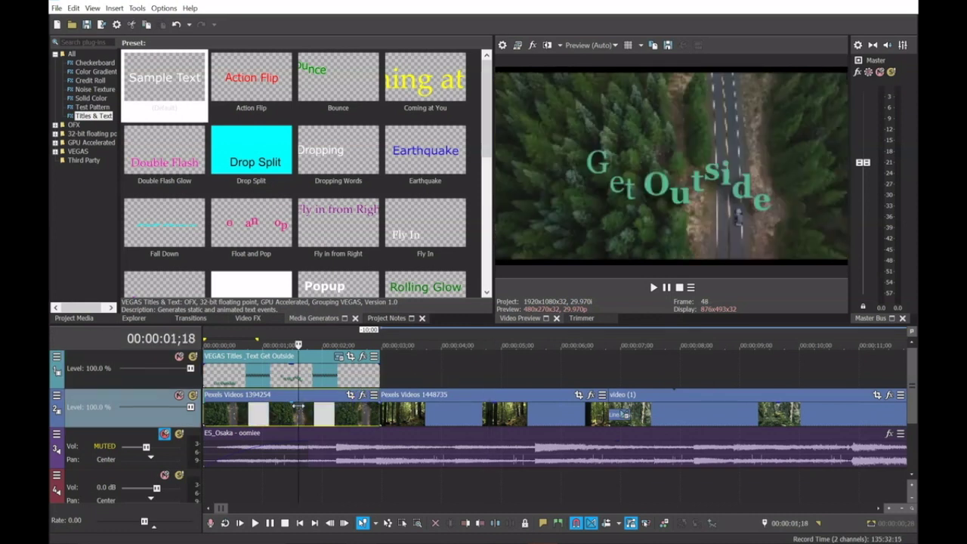
pyautogui.click(382, 408)
pyautogui.click(403, 408)
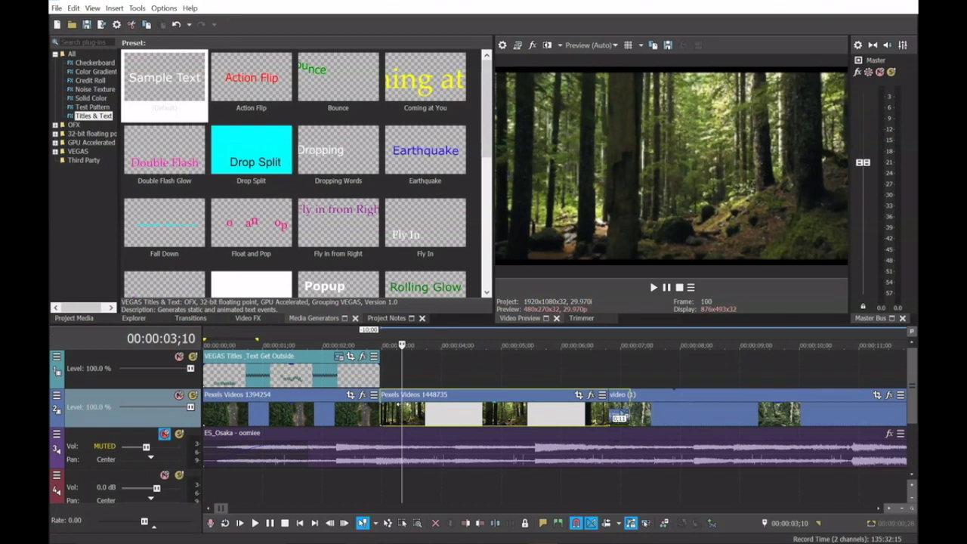
pyautogui.click(481, 418)
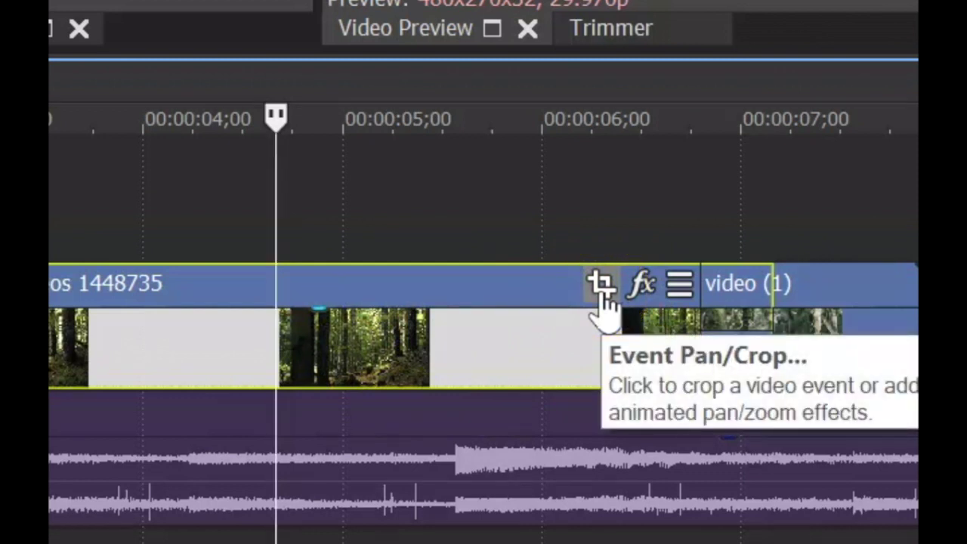
pyautogui.click(602, 291)
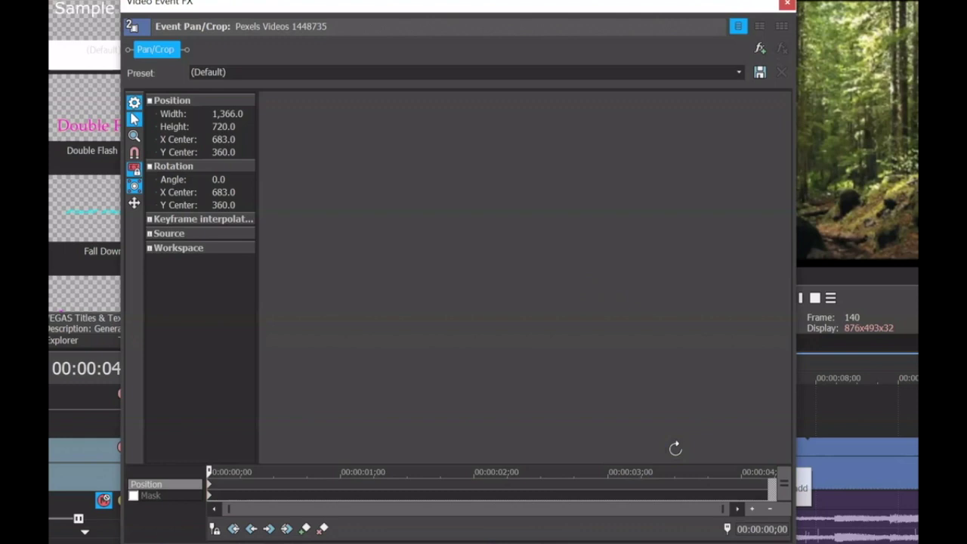
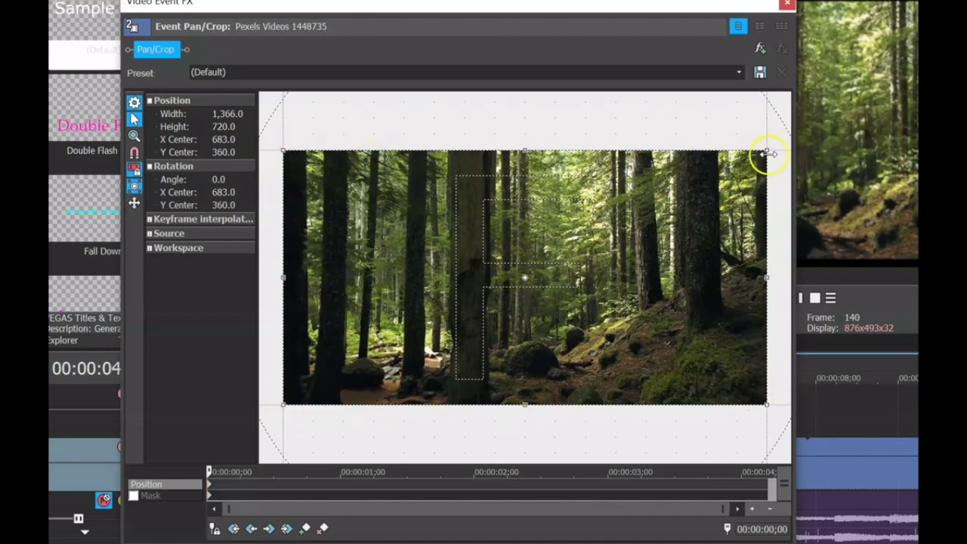
# Step: Try enlarging the crop frame to about 1,503 by 792, and restore the frame to its default
pyautogui.moveTo(579, 9); pyautogui.dragTo(459, 53)
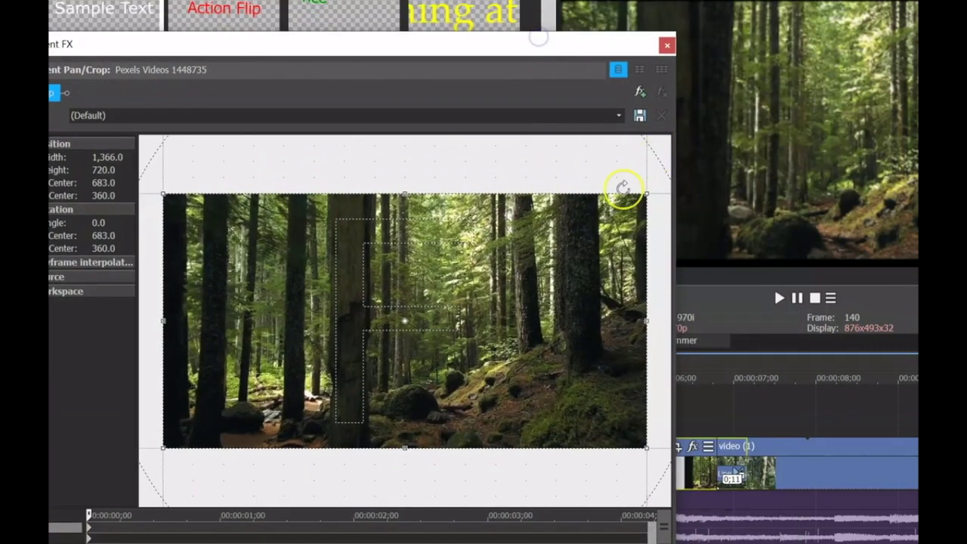
pyautogui.moveTo(646, 191); pyautogui.dragTo(699, 178)
pyautogui.rightClick(537, 275)
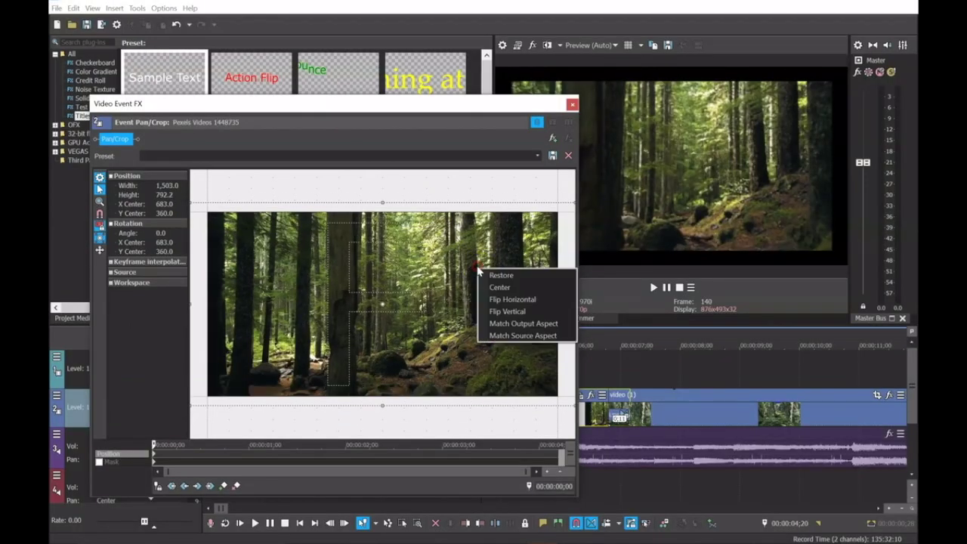
pyautogui.click(501, 273)
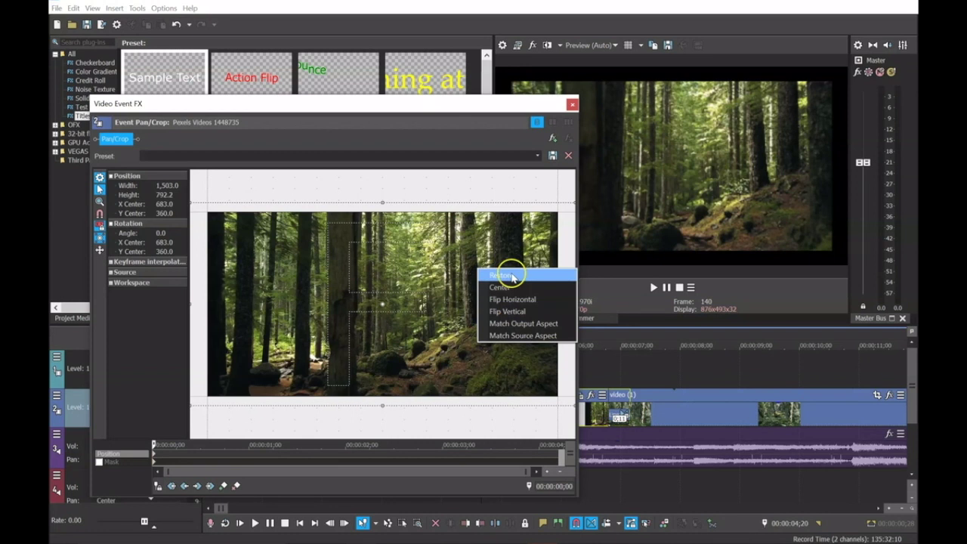
pyautogui.click(512, 276)
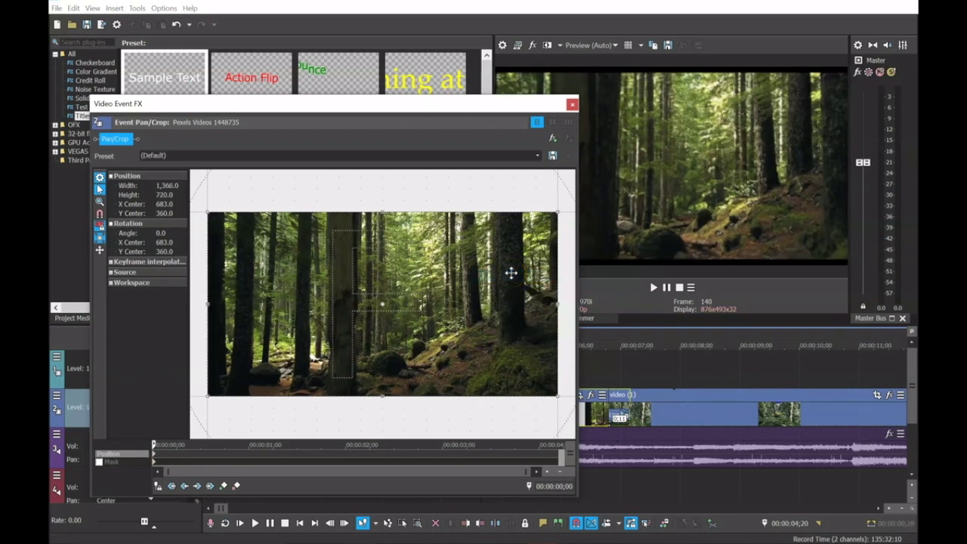
pyautogui.moveTo(502, 106); pyautogui.dragTo(494, 135)
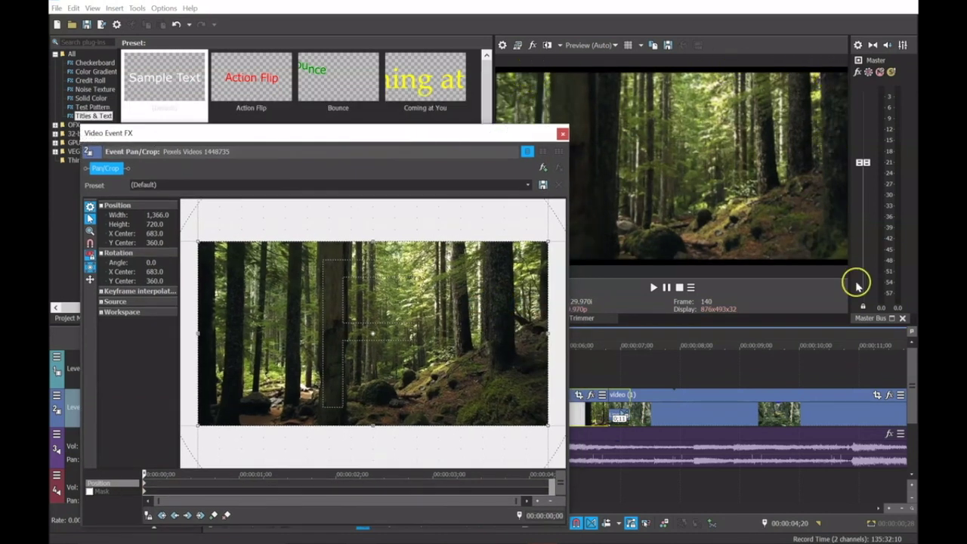
# Step: Apply the 16:9 Widescreen TV aspect ratio preset and shrink the crop frame to about 1,135 by 638
pyautogui.click(528, 185)
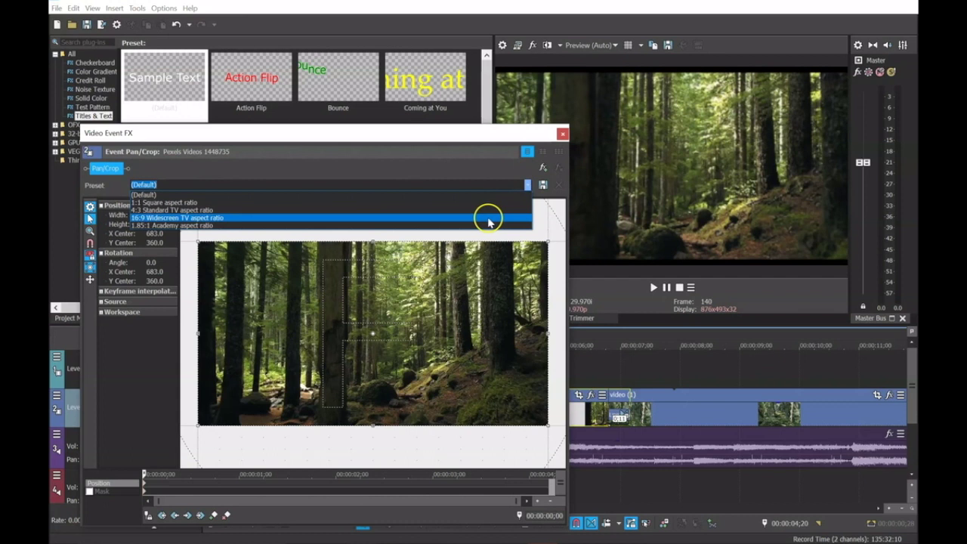
pyautogui.click(488, 220)
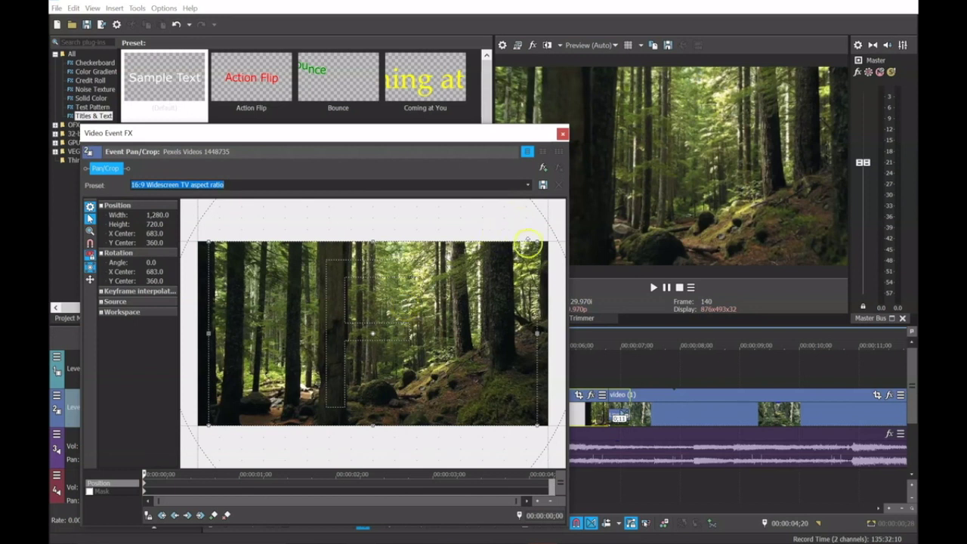
pyautogui.moveTo(537, 246); pyautogui.dragTo(513, 263)
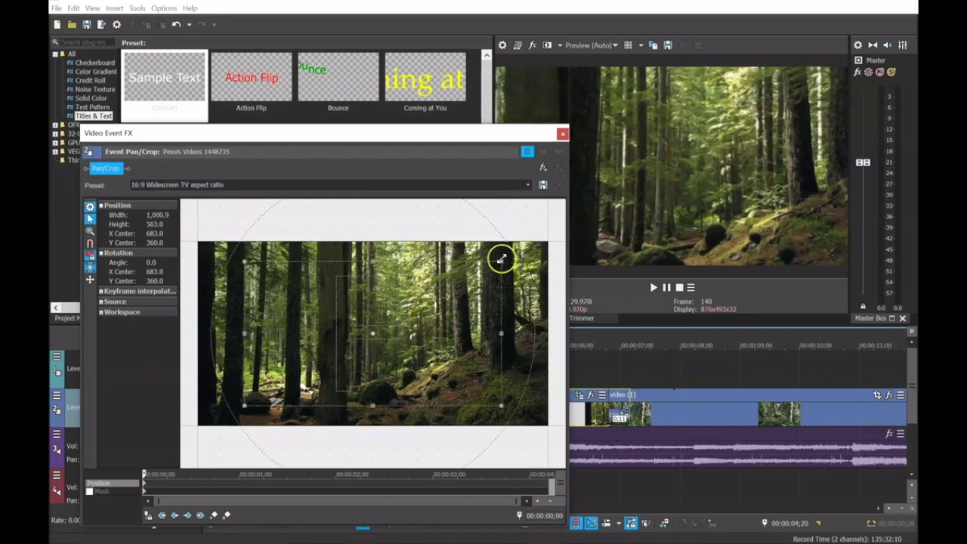
pyautogui.moveTo(501, 263); pyautogui.dragTo(519, 253)
# Step: Close the Event Pan/Crop settings and play the cropped second clip on the timeline
pyautogui.click(562, 134)
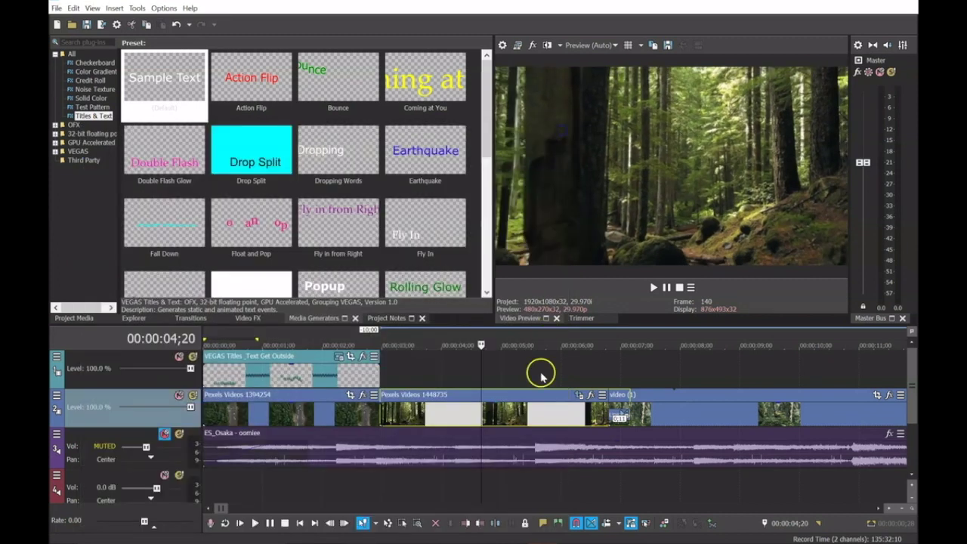
pyautogui.press('space')
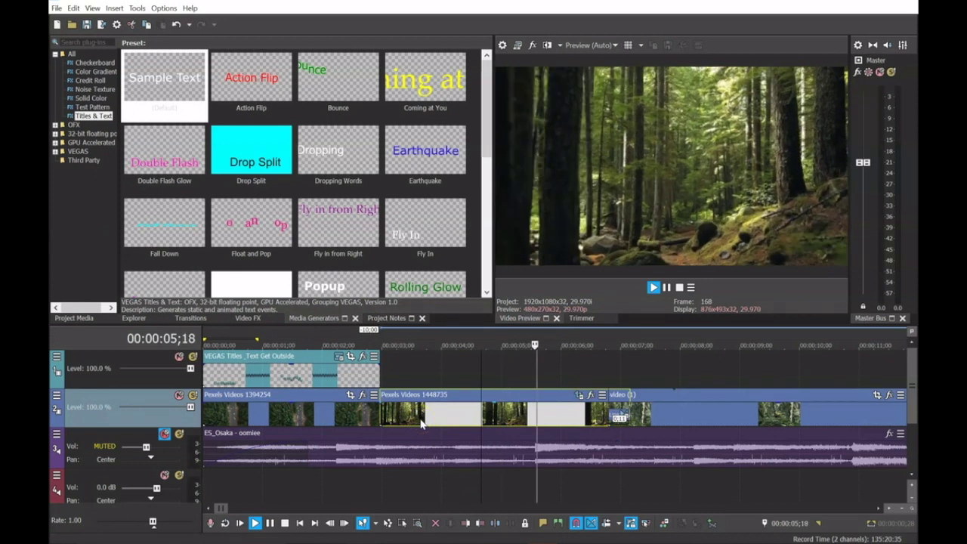
pyautogui.press('space')
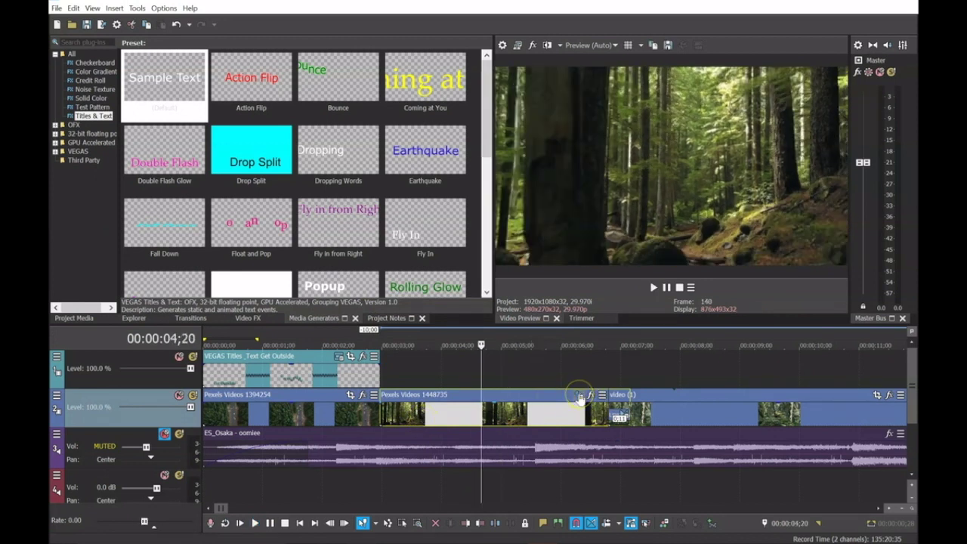
# Step: Keyframe the second clip's crop with X Center 687.7 at 00:00:01;01 and a size of about 1,961 by 1,103 at 00:00:02;24
pyautogui.click(579, 395)
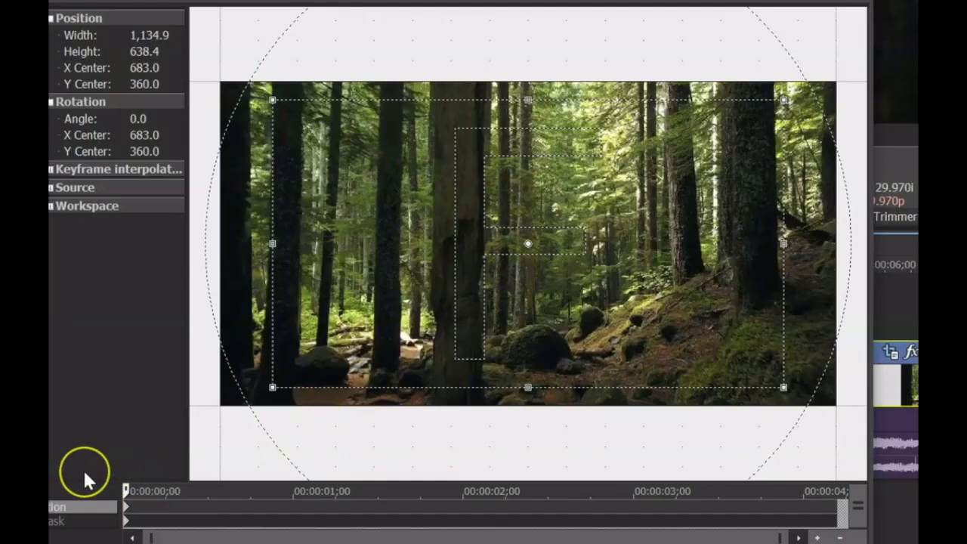
pyautogui.click(130, 488)
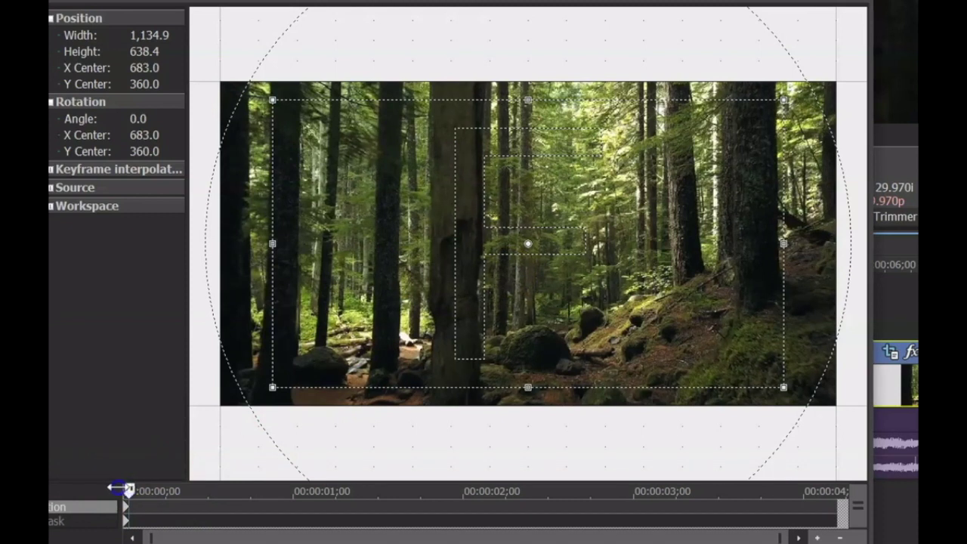
pyautogui.moveTo(201, 482); pyautogui.dragTo(301, 495)
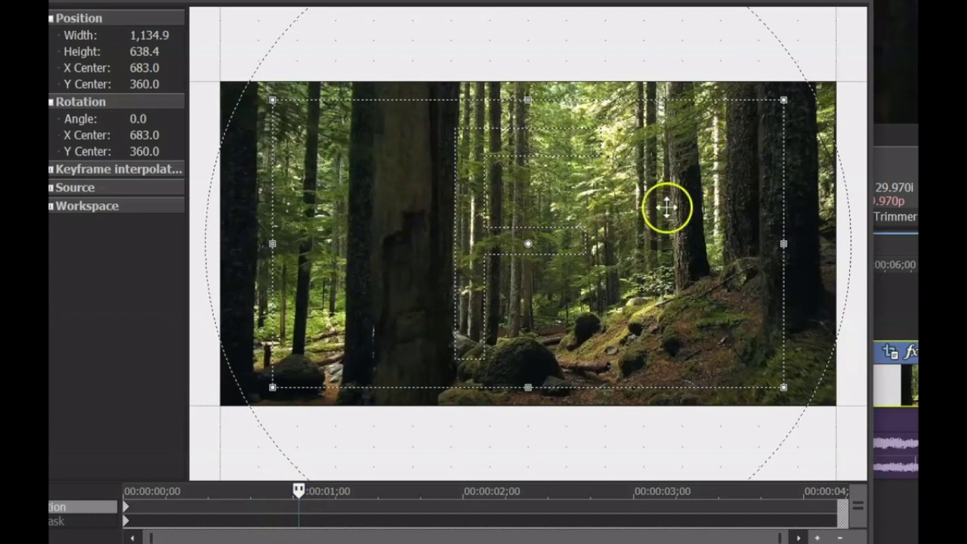
pyautogui.moveTo(628, 218); pyautogui.dragTo(632, 219)
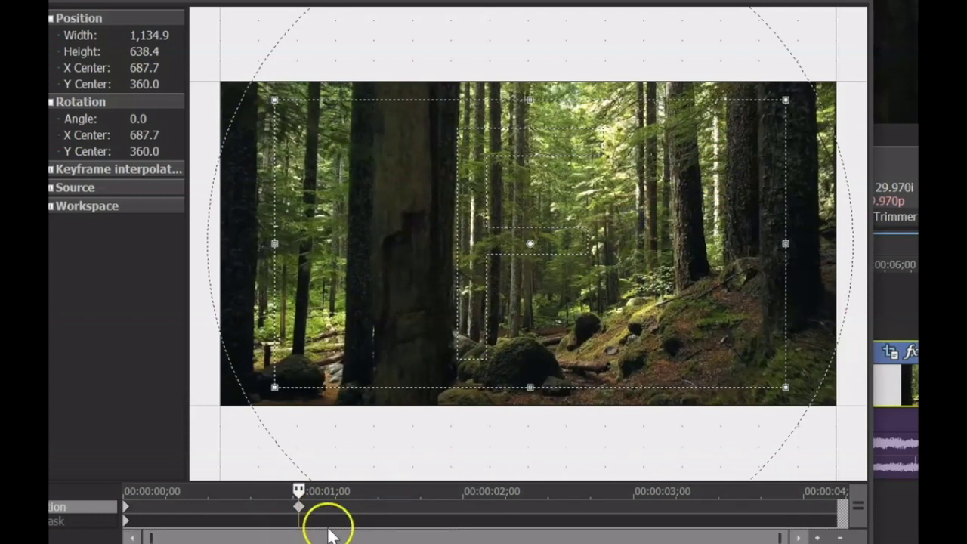
pyautogui.moveTo(300, 491); pyautogui.dragTo(599, 487)
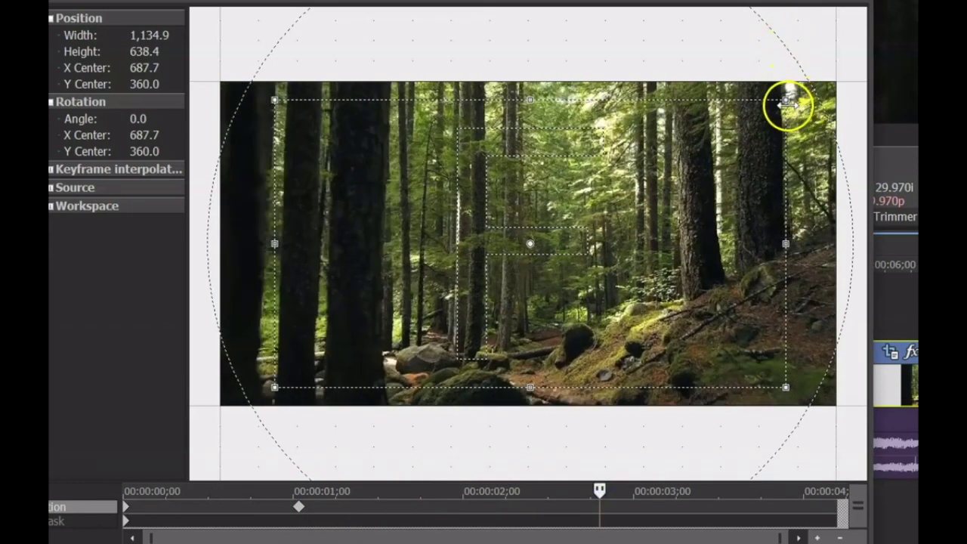
pyautogui.moveTo(787, 101); pyautogui.dragTo(960, 11)
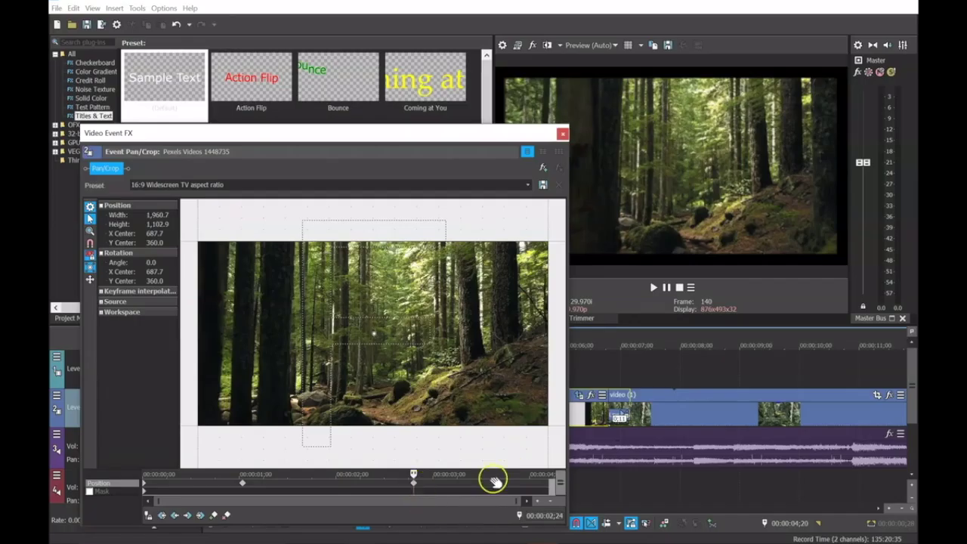
# Step: Compare the crop frames at the 00:00:01;01 and 00:00:02;24 position keyframes, and view the second keyframe's options
pyautogui.click(242, 488)
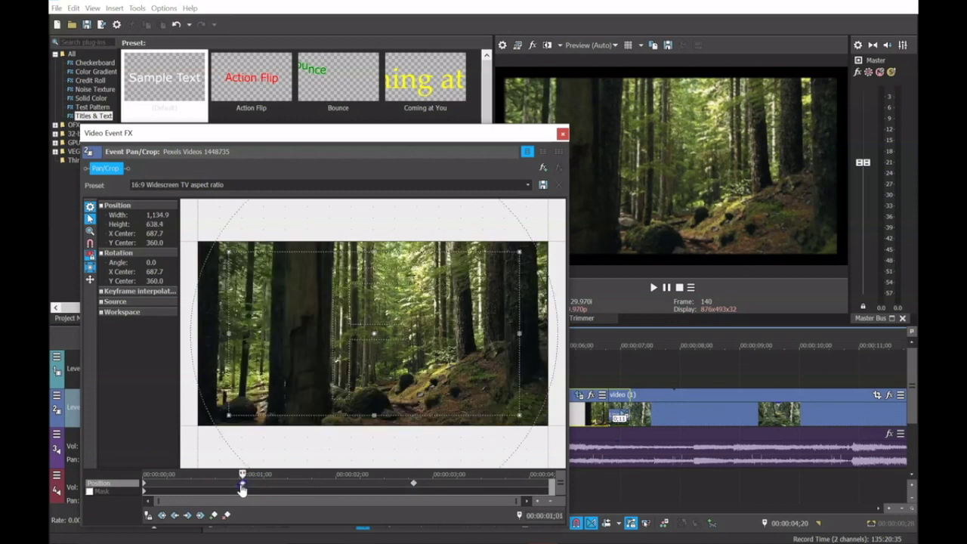
pyautogui.click(413, 484)
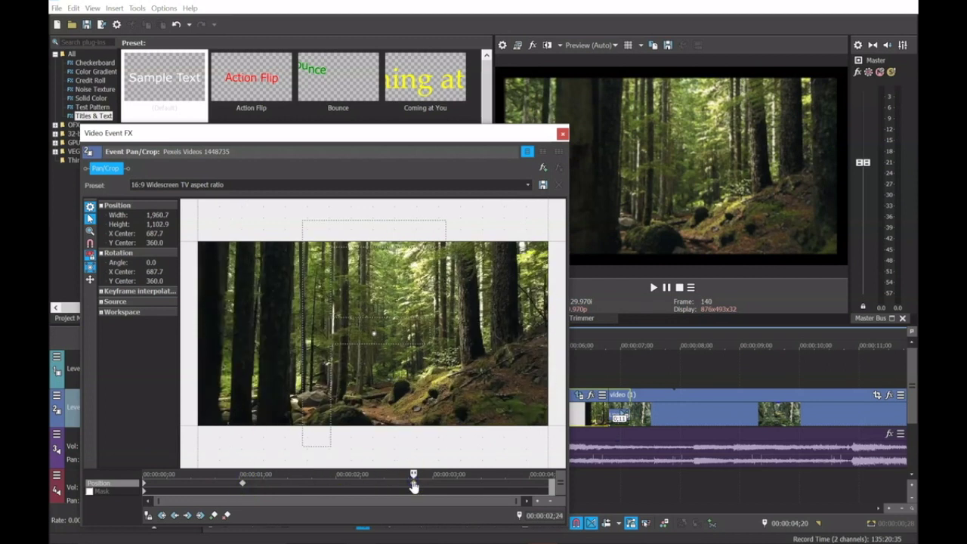
pyautogui.rightClick(412, 483)
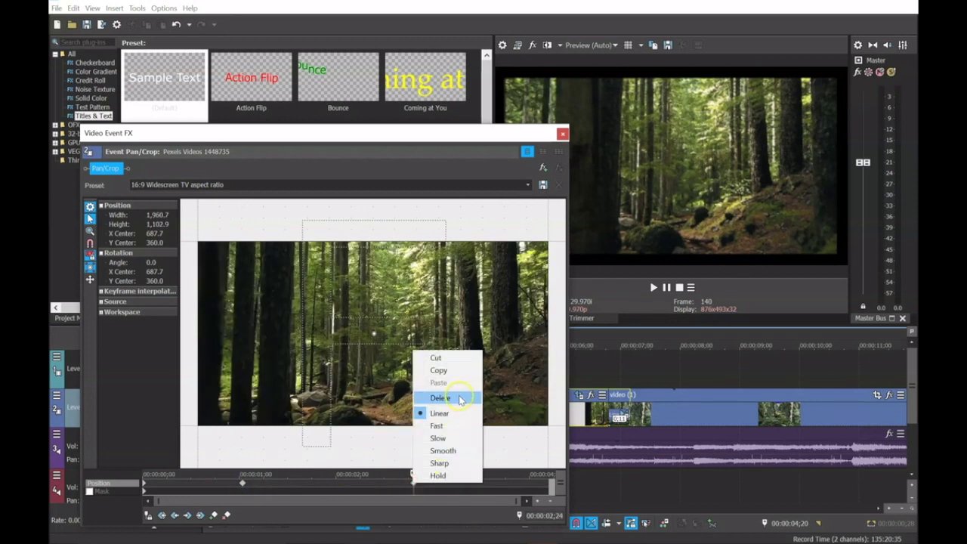
pyautogui.click(473, 301)
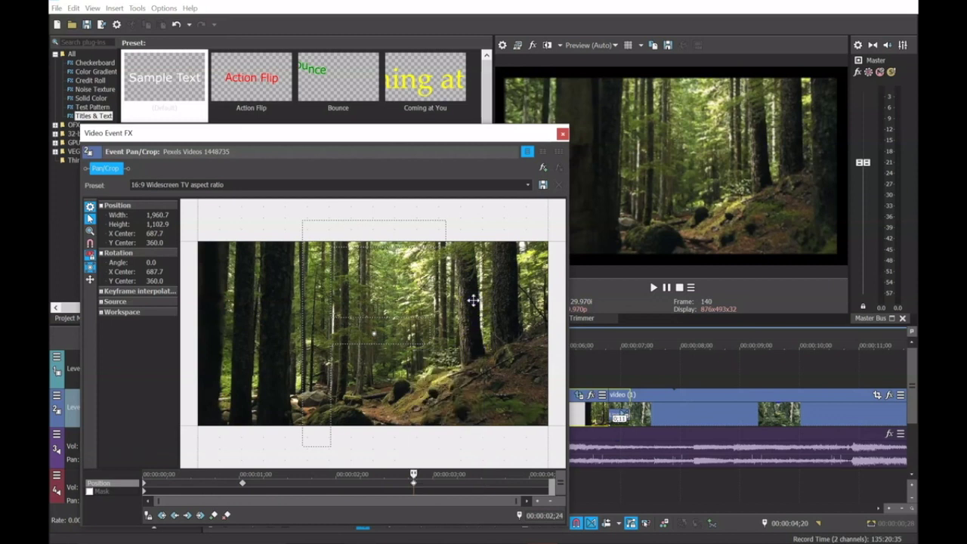
# Step: Close the pan/crop settings and play back the keyframed zoom on the second clip
pyautogui.click(562, 133)
pyautogui.press('space')
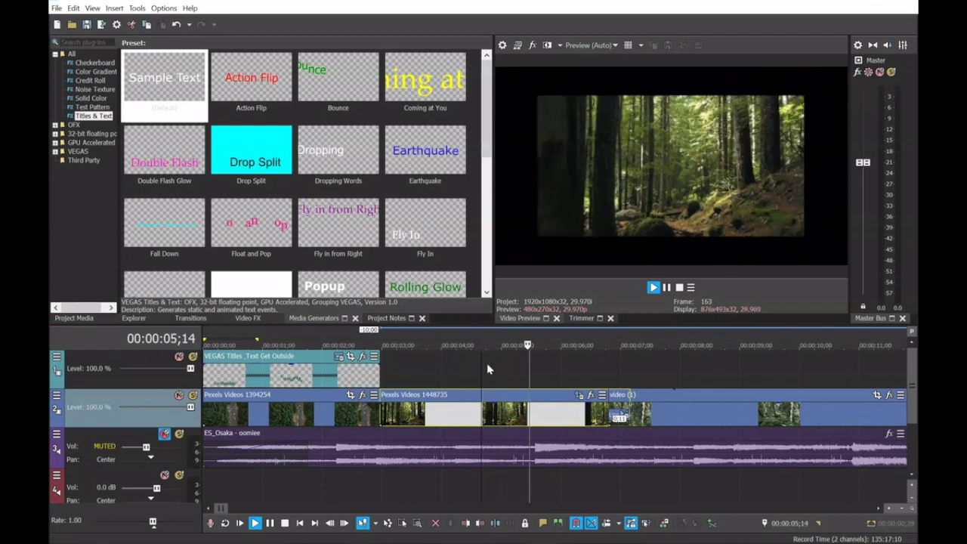
pyautogui.press('space')
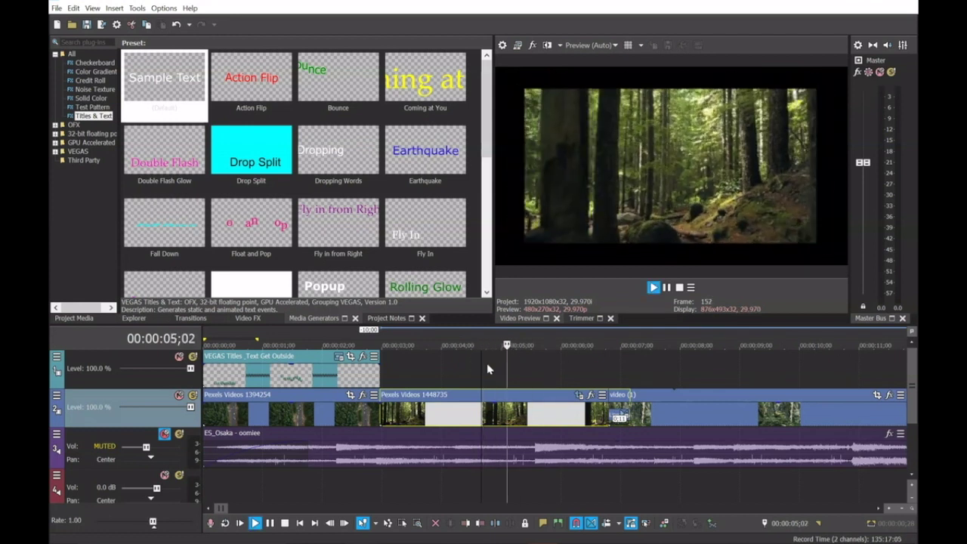
pyautogui.press('space')
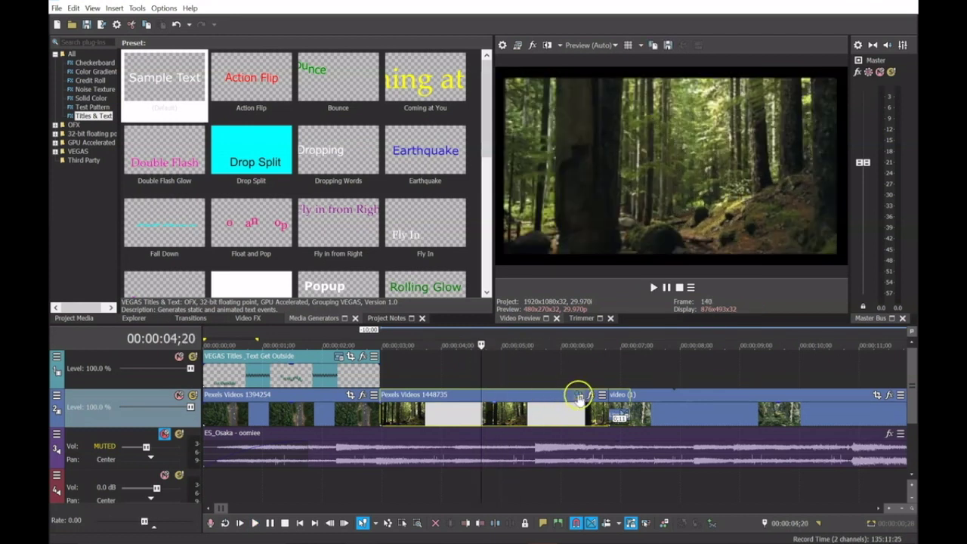
# Step: Delete both added position keyframes of the second clip and restore its crop frame at the clip's start to the default
pyautogui.click(578, 396)
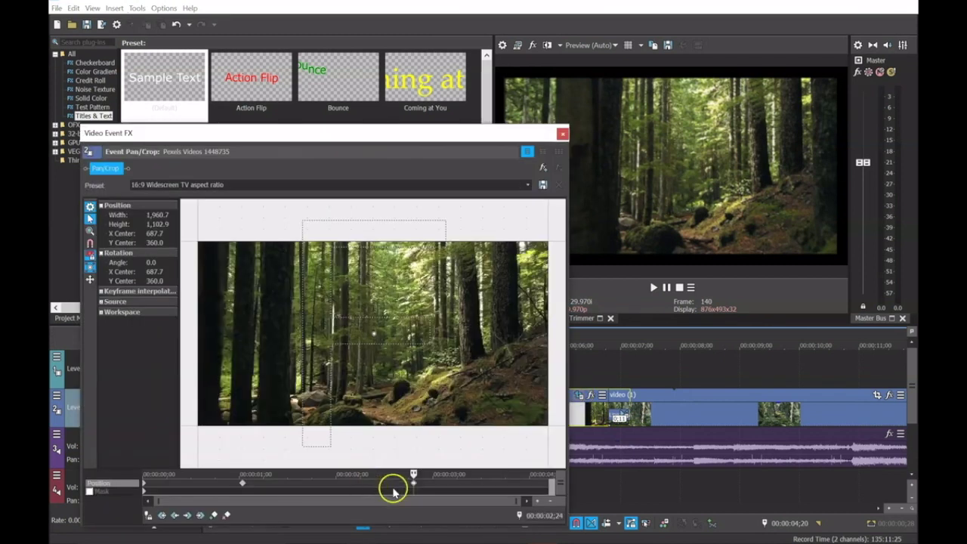
pyautogui.rightClick(416, 484)
pyautogui.click(243, 482)
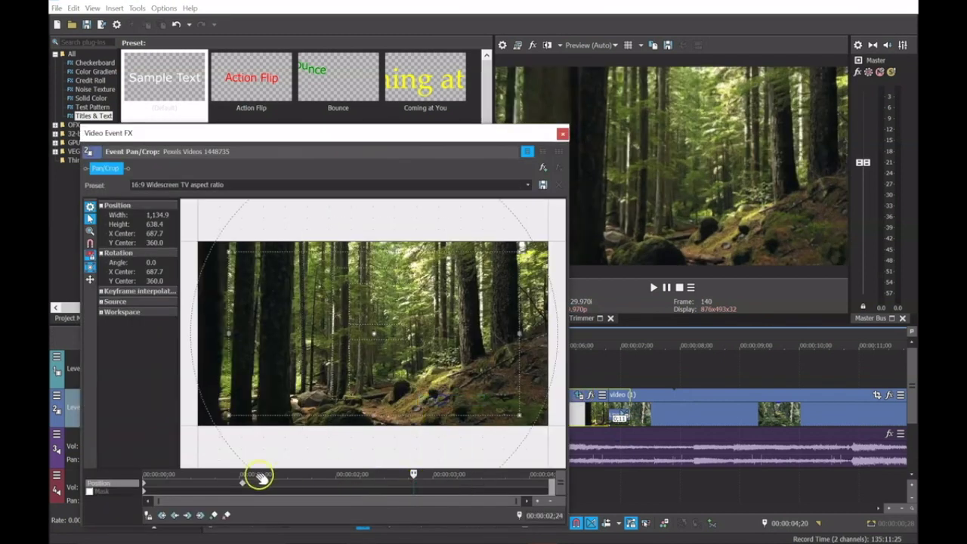
pyautogui.rightClick(243, 482)
pyautogui.click(271, 398)
pyautogui.moveTo(410, 473); pyautogui.dragTo(116, 477)
pyautogui.rightClick(410, 294)
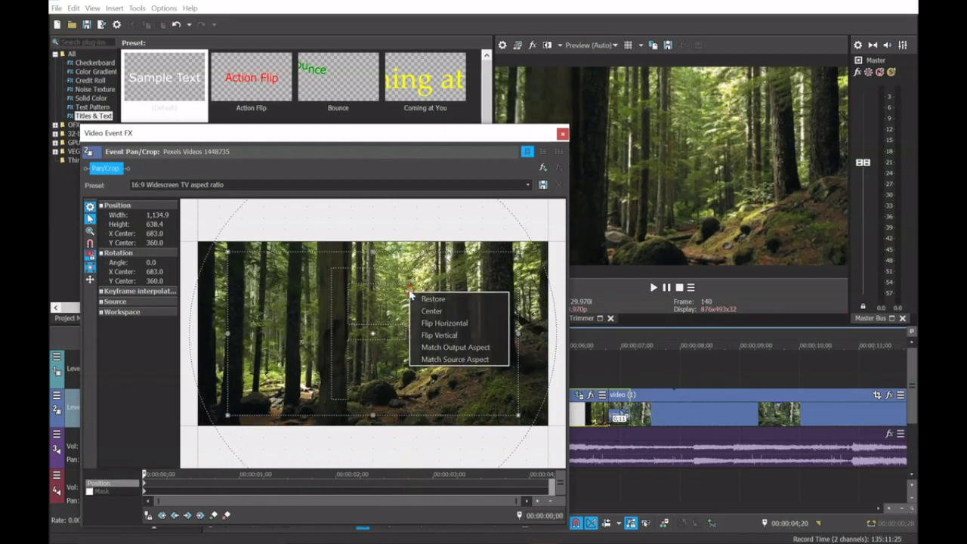
pyautogui.click(428, 300)
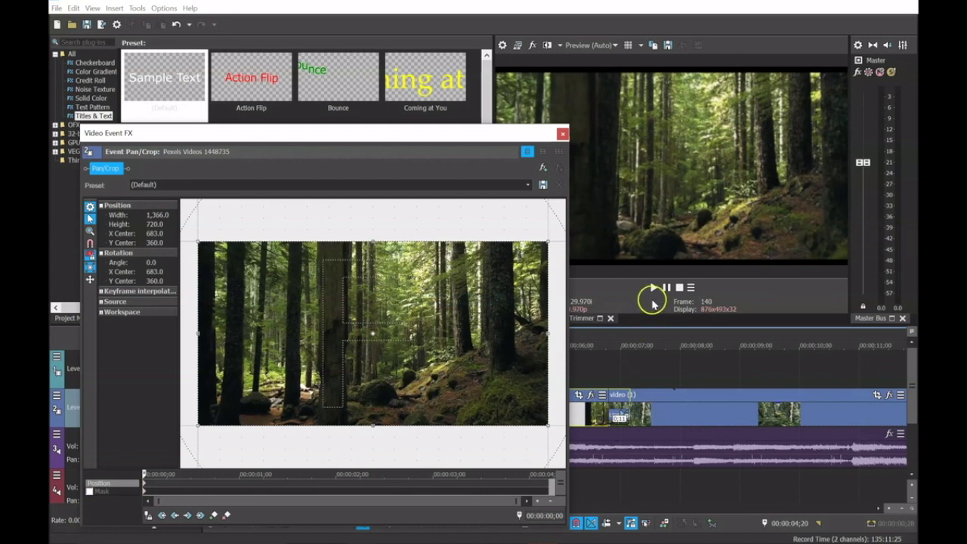
# Step: Apply the 16:9 Widescreen TV aspect ratio preset, and shrink the crop frame to about 900 by 506 over the picture's left part
pyautogui.click(527, 188)
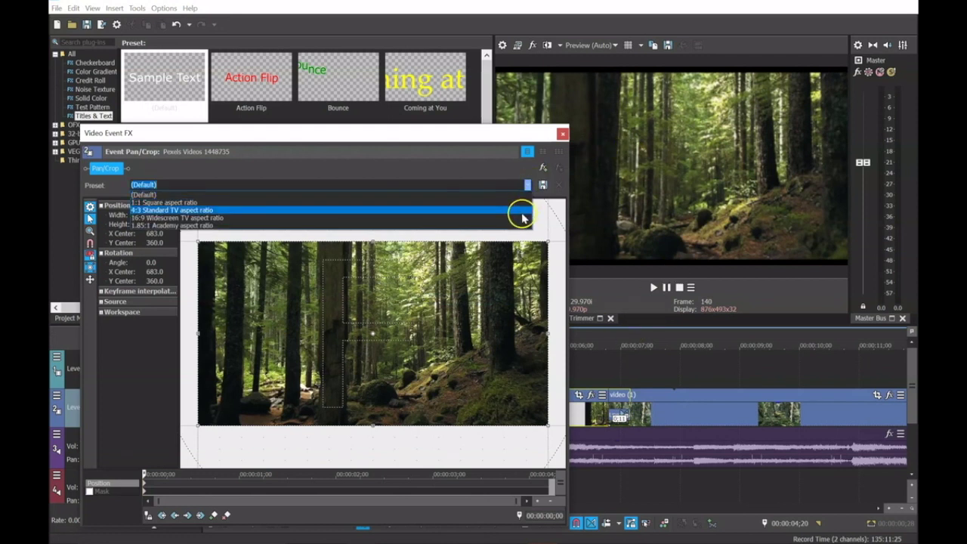
pyautogui.click(520, 208)
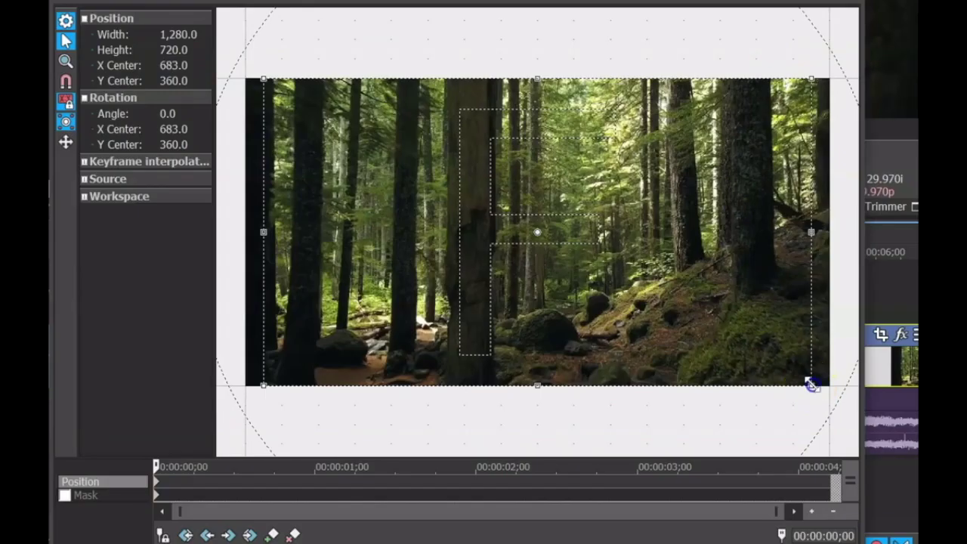
pyautogui.moveTo(812, 385); pyautogui.dragTo(733, 339)
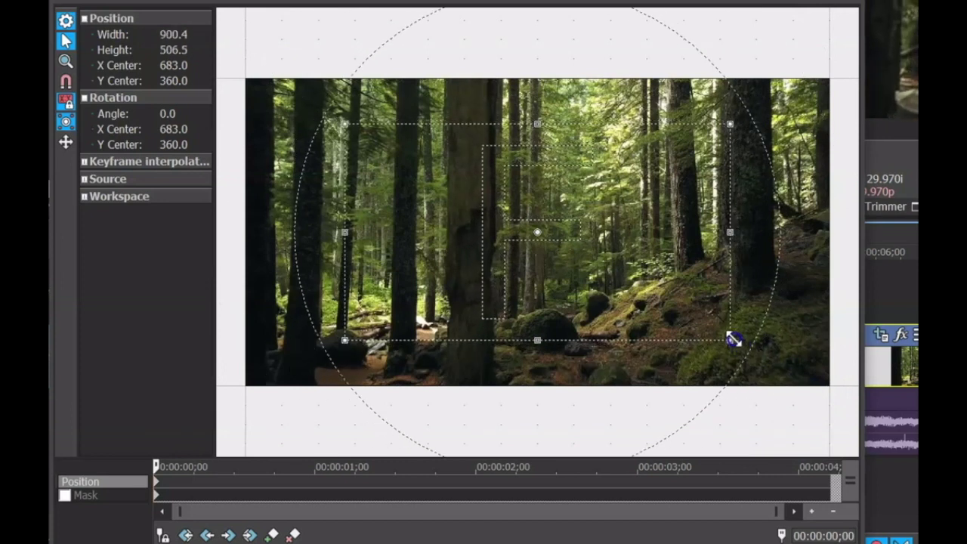
pyautogui.moveTo(682, 255); pyautogui.dragTo(588, 258)
# Step: Keyframe the crop frame at 00:00:02;19 to about X Center 914 and Y Center 343, and close the pan/crop settings
pyautogui.moveTo(156, 458); pyautogui.dragTo(578, 480)
pyautogui.moveTo(557, 257); pyautogui.dragTo(755, 241)
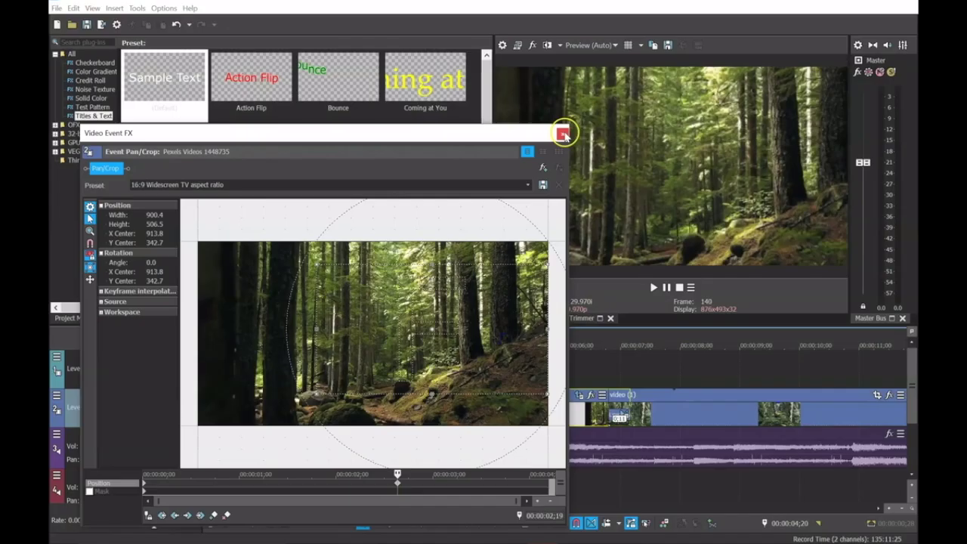
pyautogui.click(563, 132)
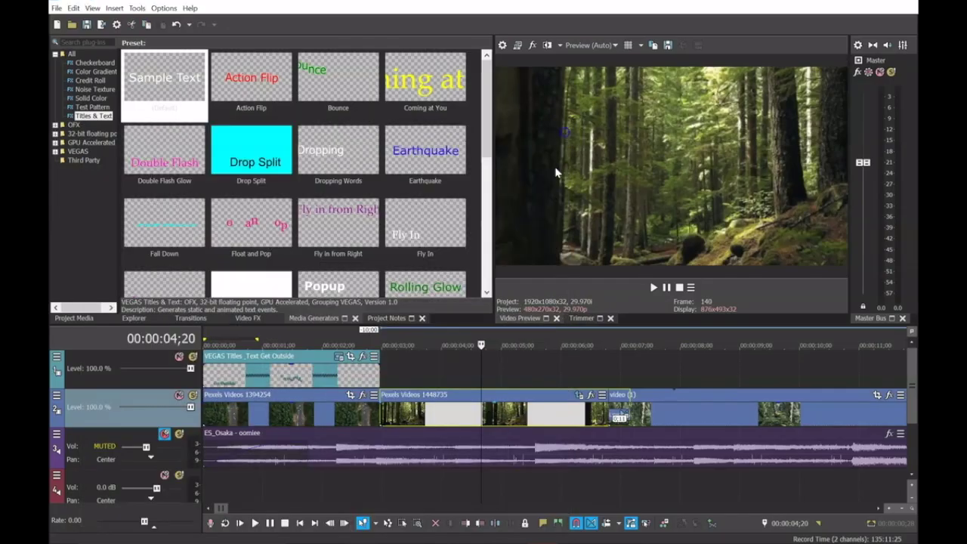
# Step: Play the timeline from the start of the second clip at 00:00:02;29 to review the panning movement
pyautogui.click(381, 375)
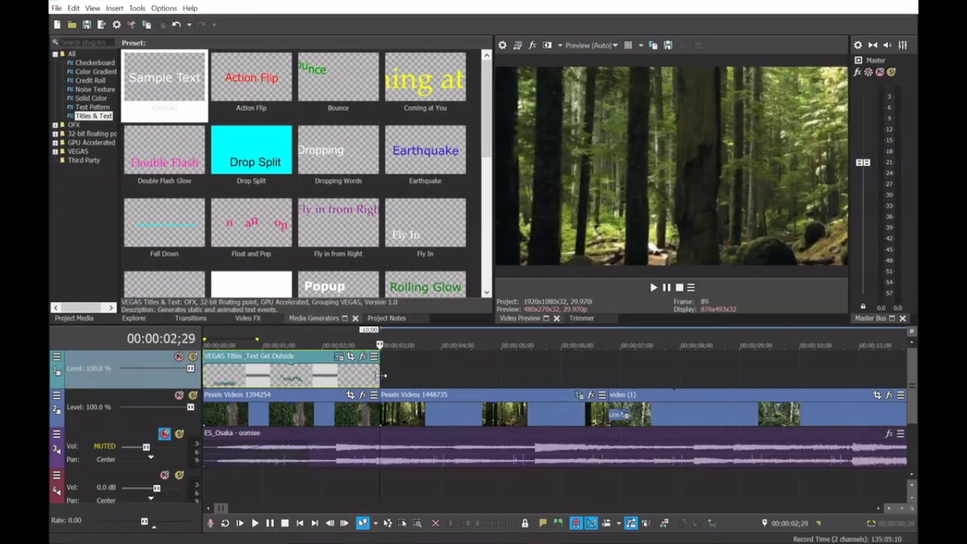
pyautogui.press('space')
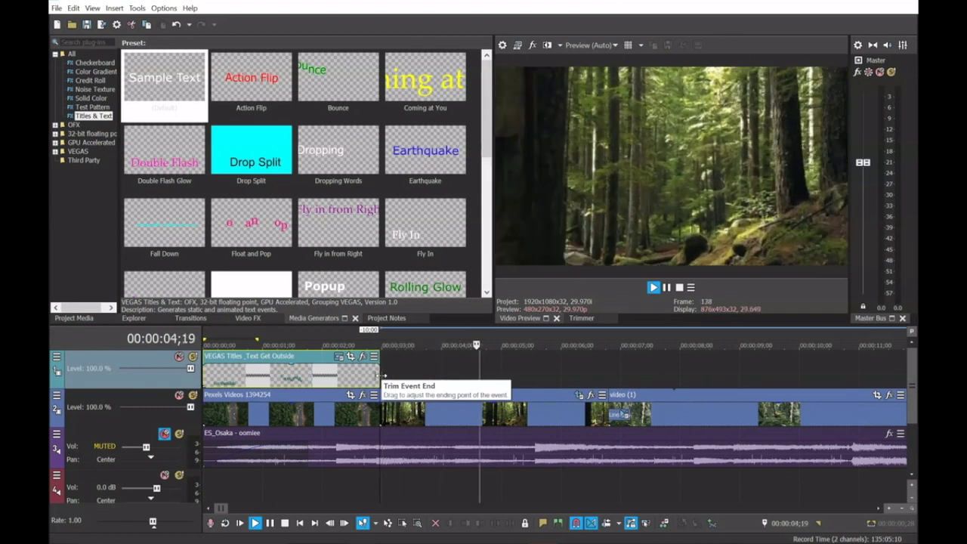
# Step: Replay the second clip's panning movement and stop playback at the clip's start
pyautogui.press('space')
pyautogui.press('space')
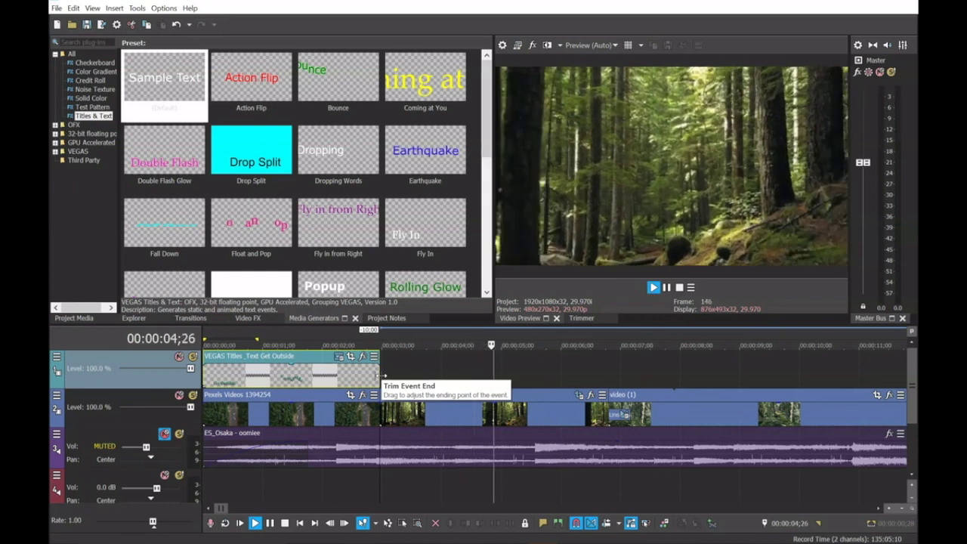
pyautogui.press('space')
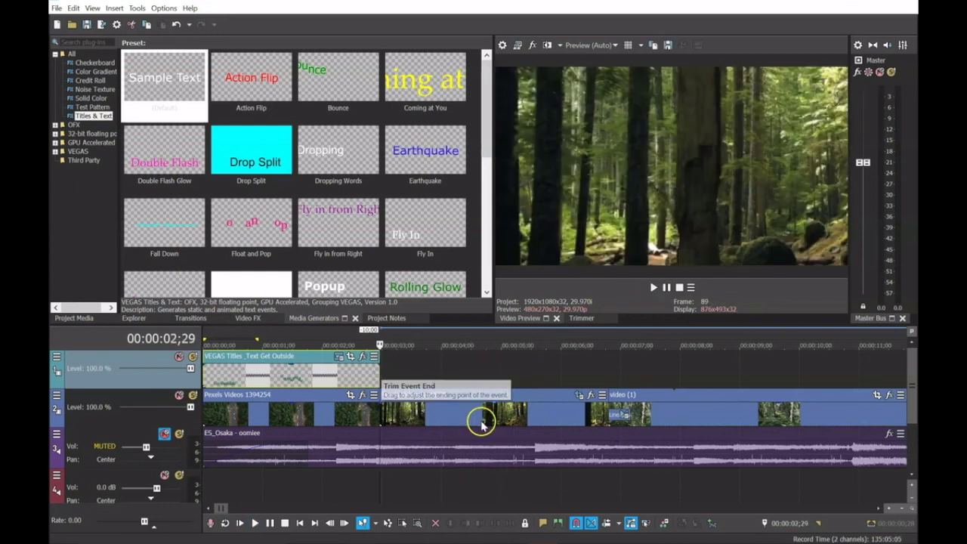
# Step: Delete the second clip's pan/crop position keyframe at 00:00:02;19 and go to the start of its keyframe timeline
pyautogui.click(580, 395)
pyautogui.rightClick(408, 513)
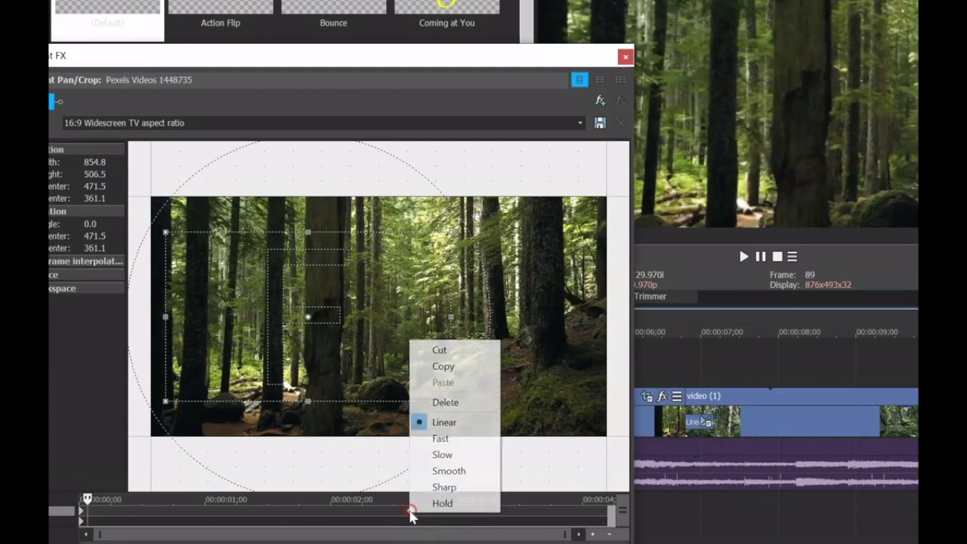
pyautogui.click(442, 399)
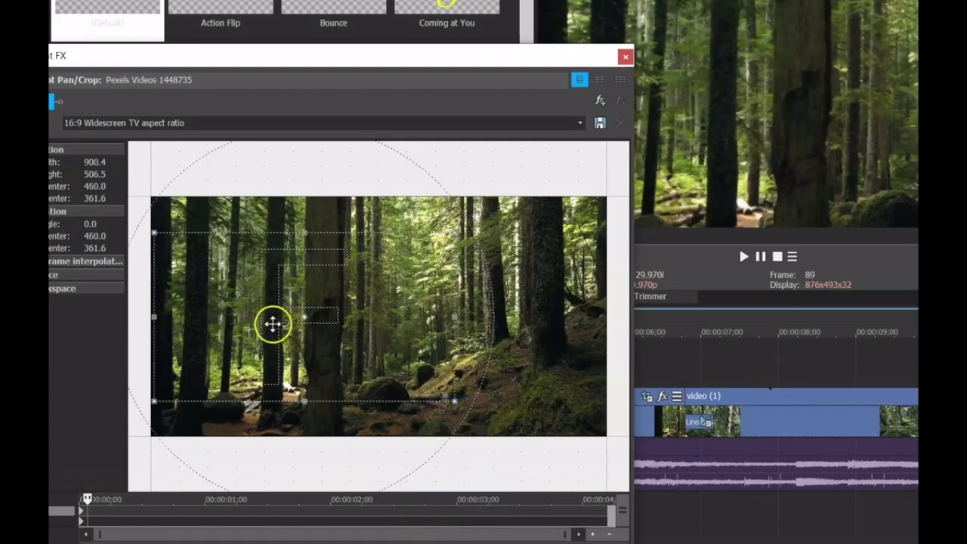
pyautogui.moveTo(86, 511); pyautogui.dragTo(68, 499)
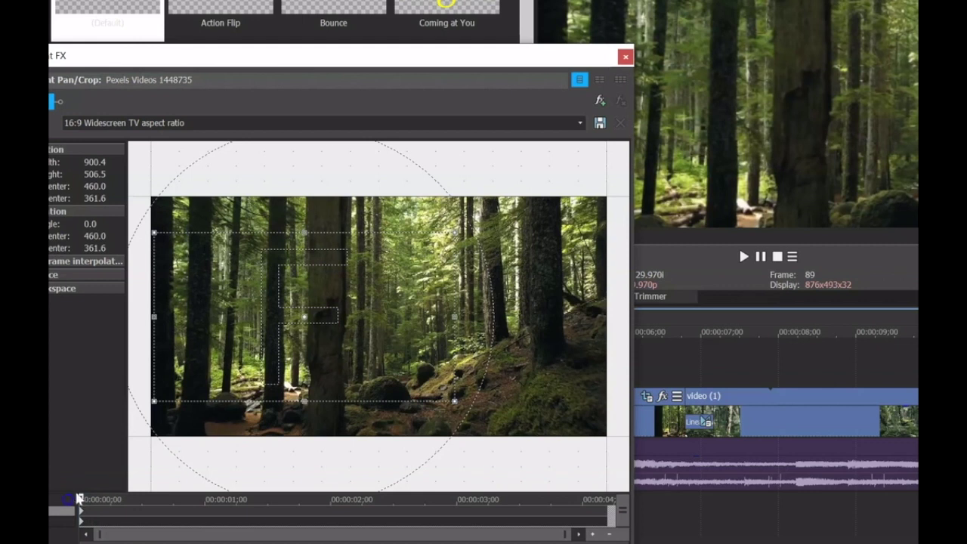
# Step: Flip the second clip's crop frame horizontally, and flip it back
pyautogui.rightClick(333, 279)
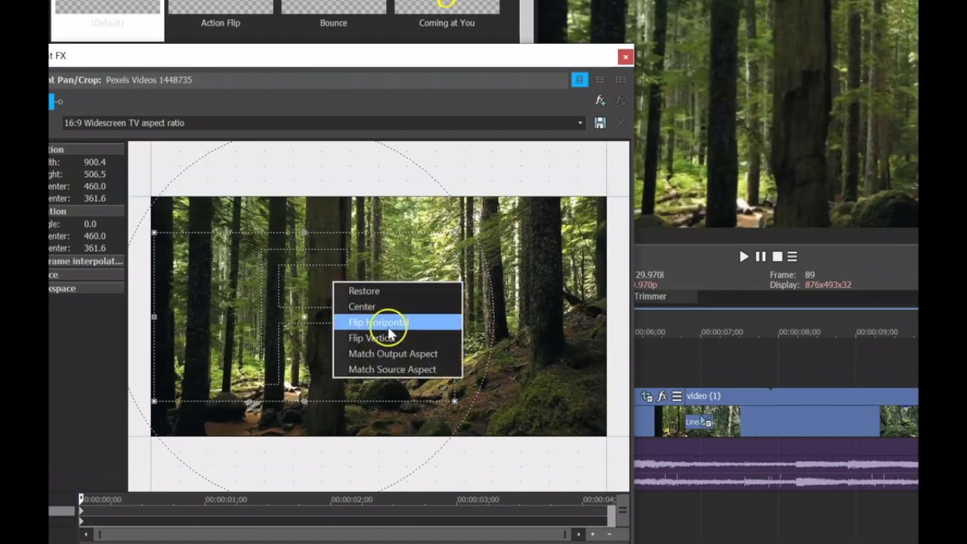
pyautogui.click(385, 325)
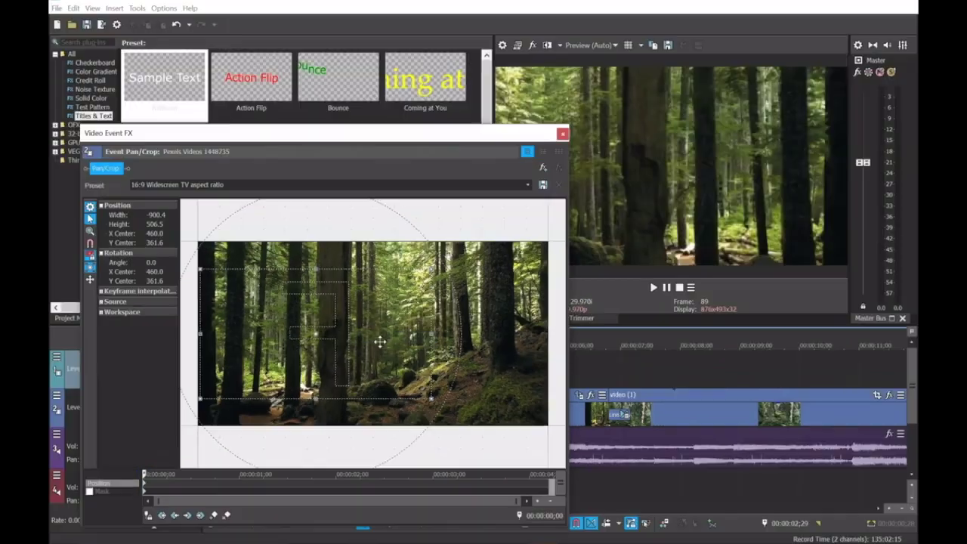
pyautogui.rightClick(388, 327)
pyautogui.click(404, 367)
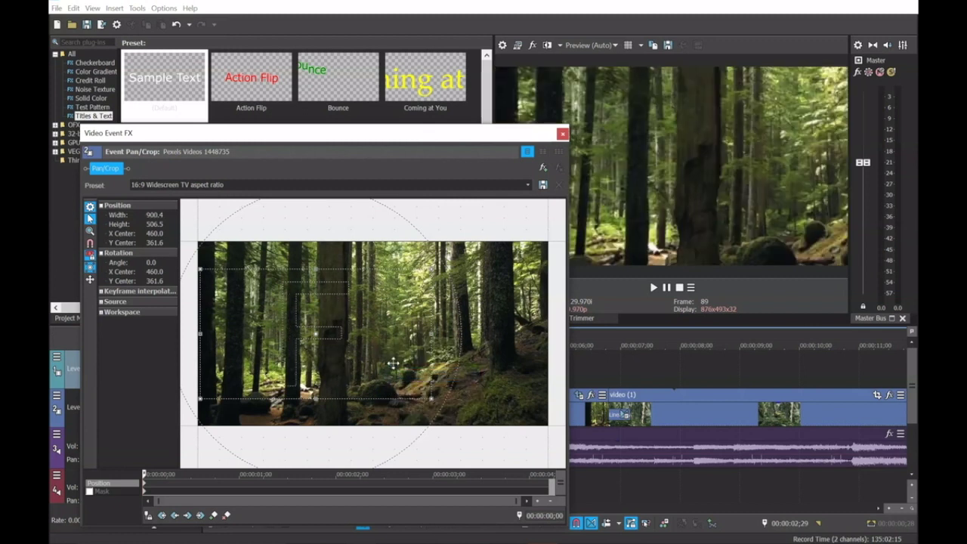
# Step: Restore the second clip's crop frame to its default 1,366 by 720 size
pyautogui.rightClick(384, 342)
pyautogui.click(431, 383)
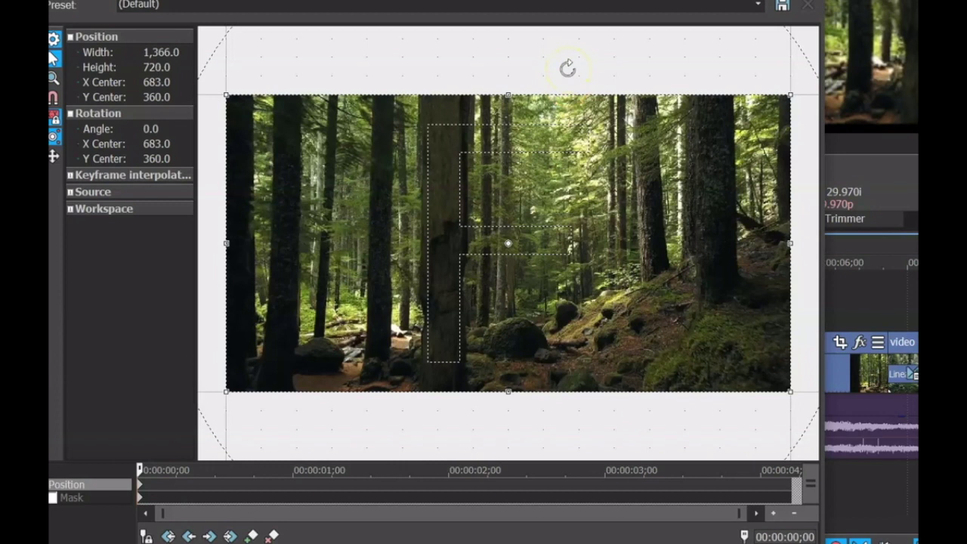
pyautogui.click(606, 217)
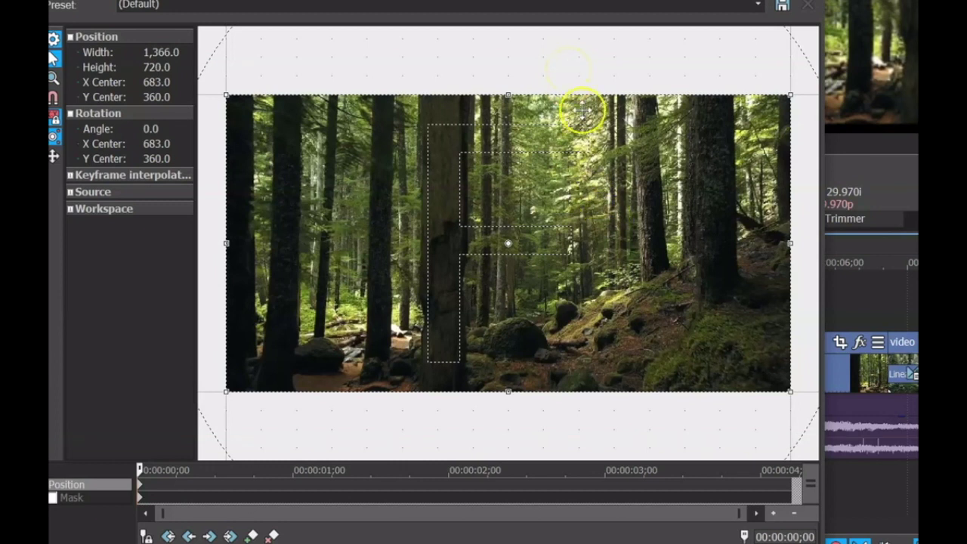
pyautogui.scroll(-1, 578, 64)
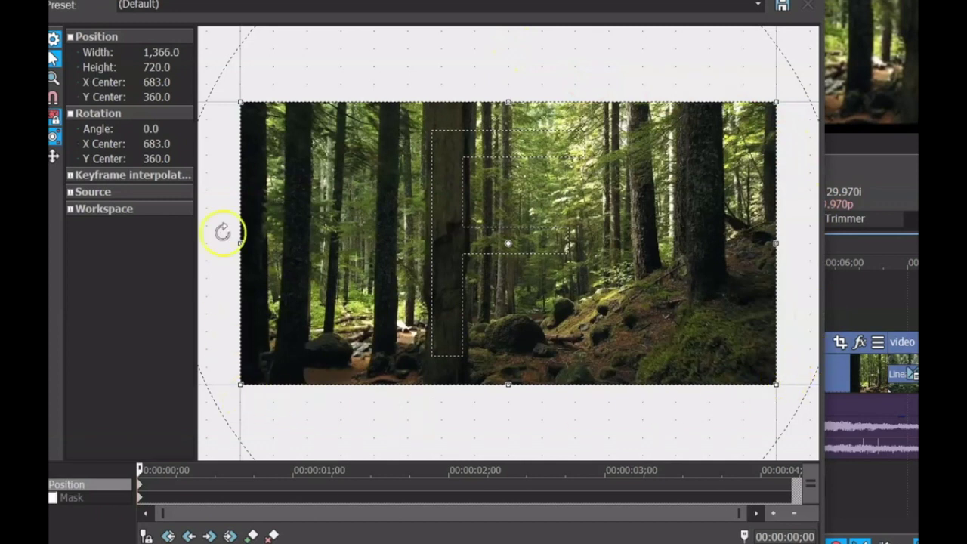
# Step: Rotate the second clip's crop frame to about 34.5 degrees, and restore it to the default
pyautogui.moveTo(628, 59); pyautogui.dragTo(640, 40)
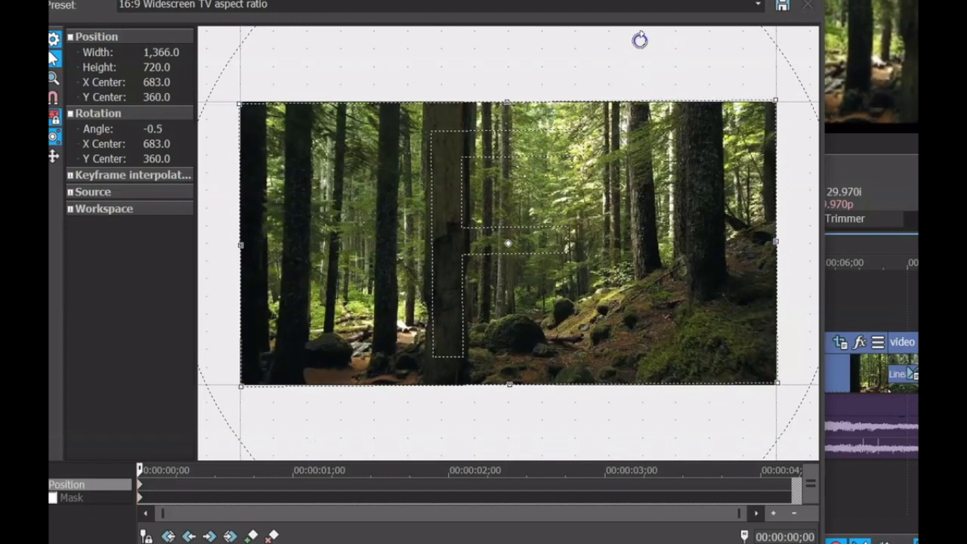
pyautogui.moveTo(529, 113); pyautogui.dragTo(619, 147)
pyautogui.rightClick(654, 161)
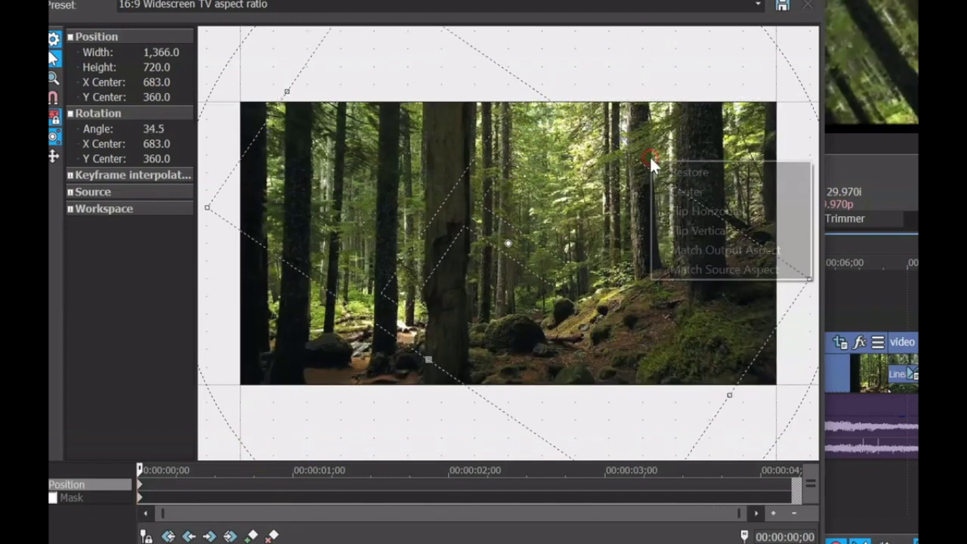
pyautogui.click(663, 168)
# Step: Preview the second clip inside its pan/crop settings, close them, and play the timeline from 00:00:02;29
pyautogui.press('space')
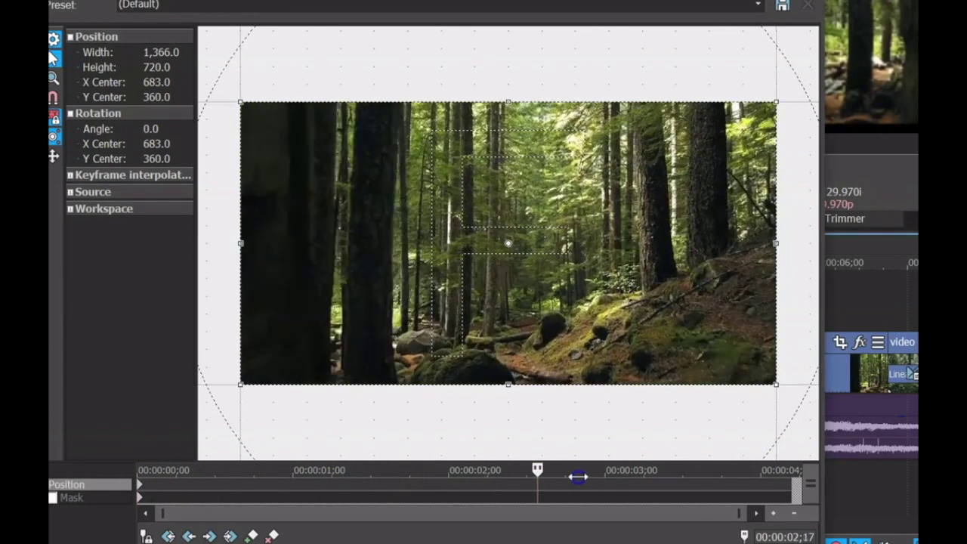
pyautogui.press('space')
pyautogui.moveTo(765, 44); pyautogui.dragTo(785, 190)
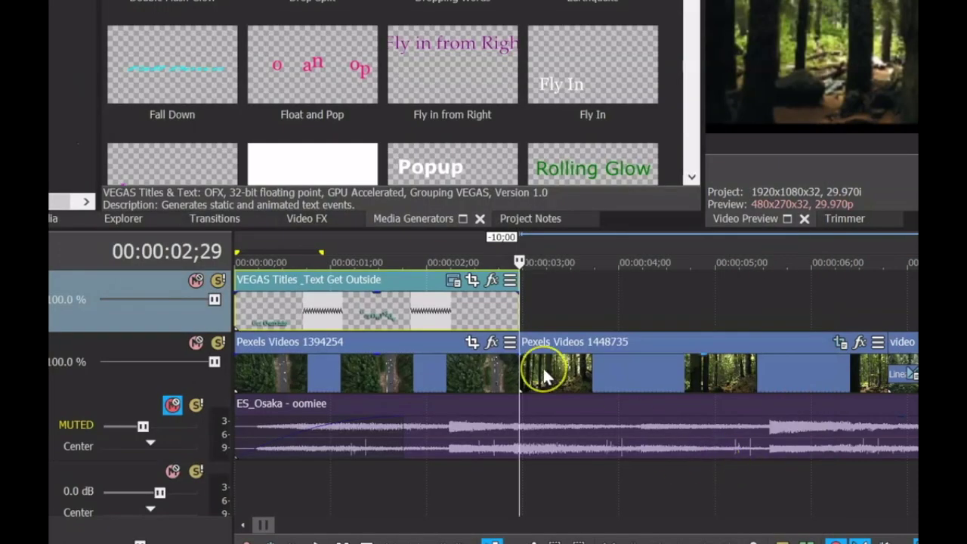
pyautogui.press('space')
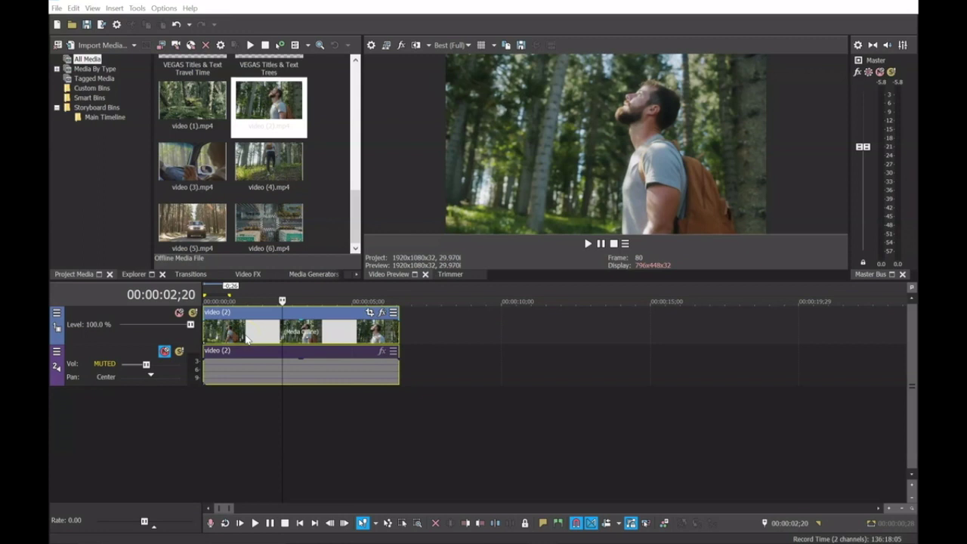
# Step: Go close to the start of the video (2) clip and set the video preview quality to Draft (Auto)
pyautogui.click(215, 334)
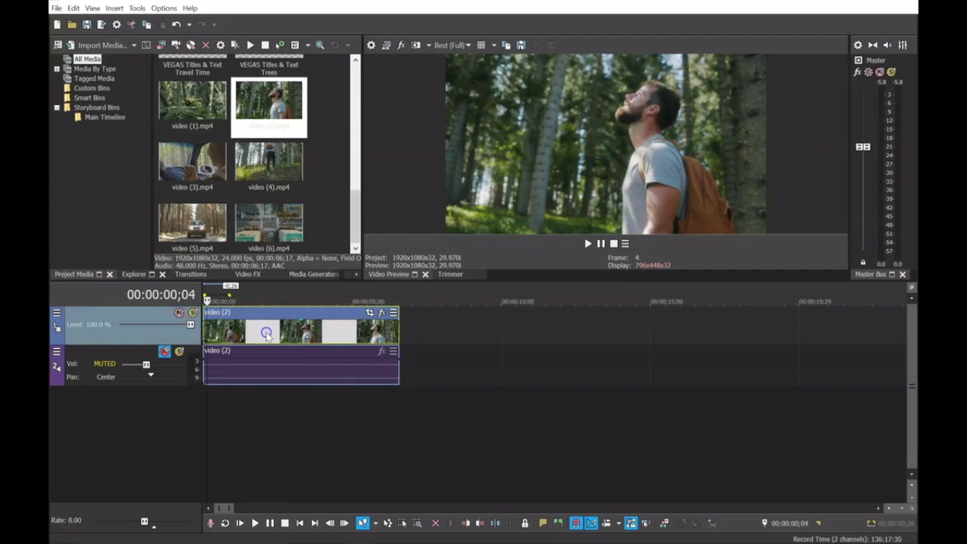
pyautogui.click(458, 44)
pyautogui.moveTo(468, 70)
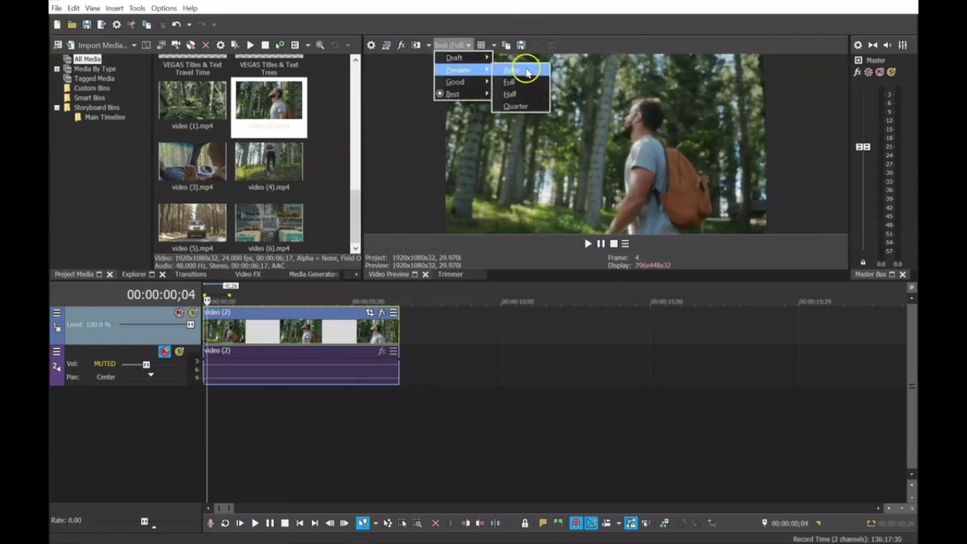
pyautogui.click(525, 70)
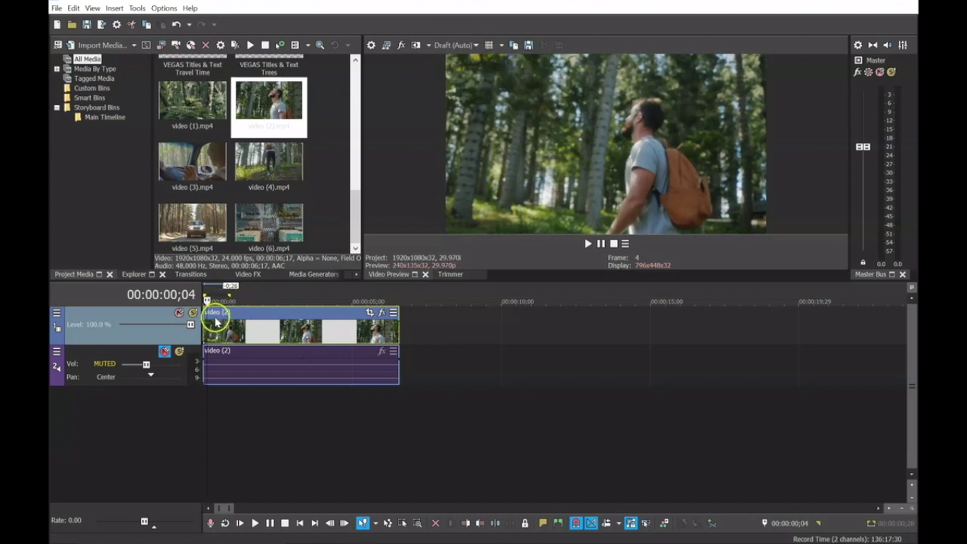
# Step: Play the video (2) clip from its beginning to check its normal speed
pyautogui.press('space')
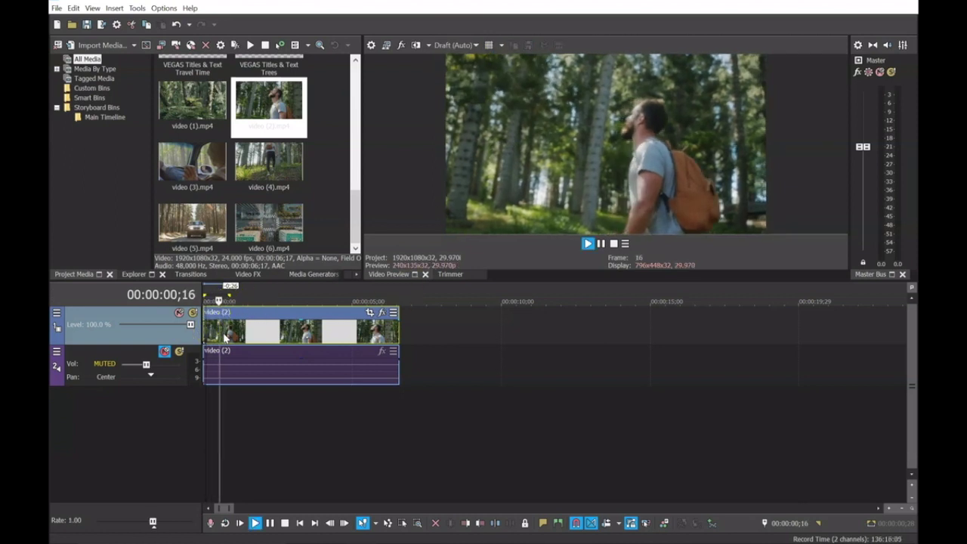
pyautogui.click(227, 340)
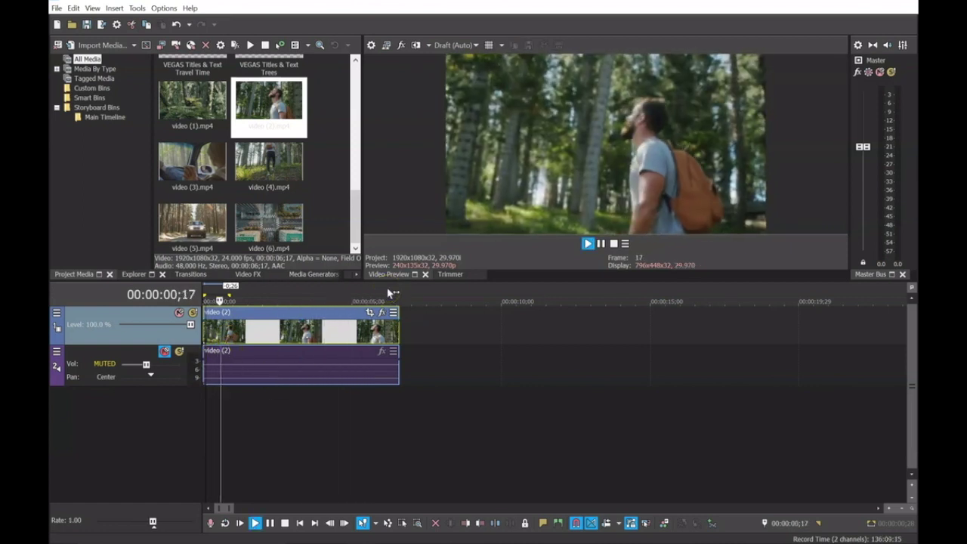
pyautogui.press('space')
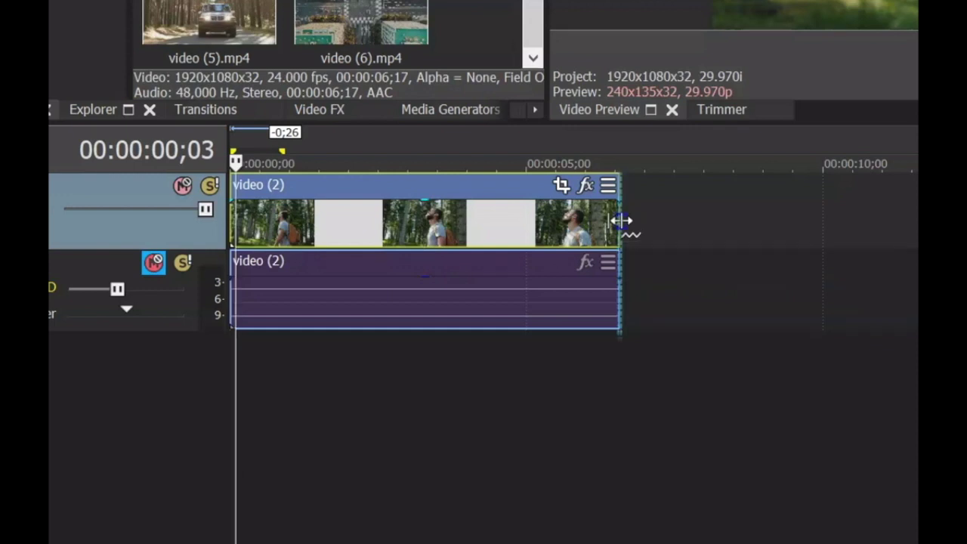
# Step: Try speeding video (2) up to 400% by time-compressing its end, undo the compression, and replay the clip
pyautogui.moveTo(619, 219); pyautogui.dragTo(263, 213)
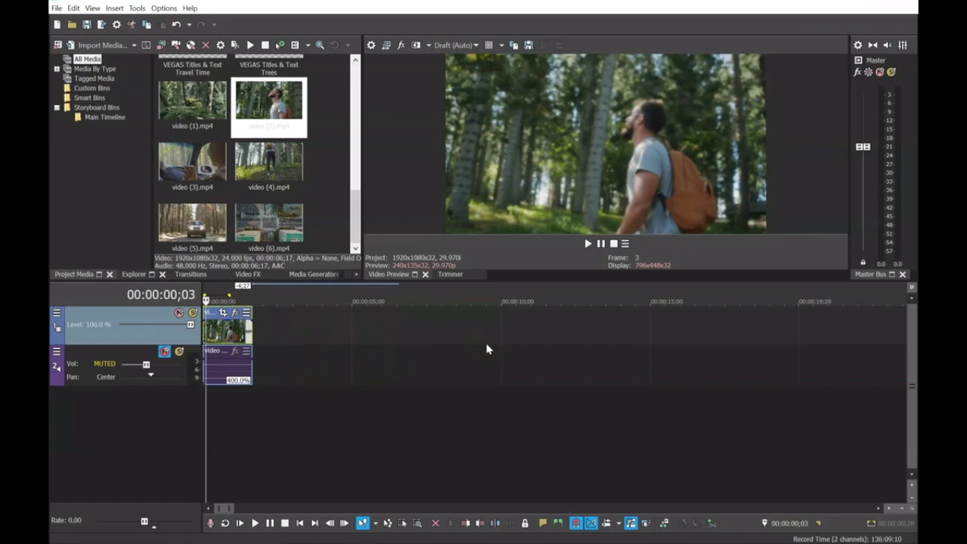
pyautogui.press('space')
pyautogui.hotkey('ctrl', 'z')
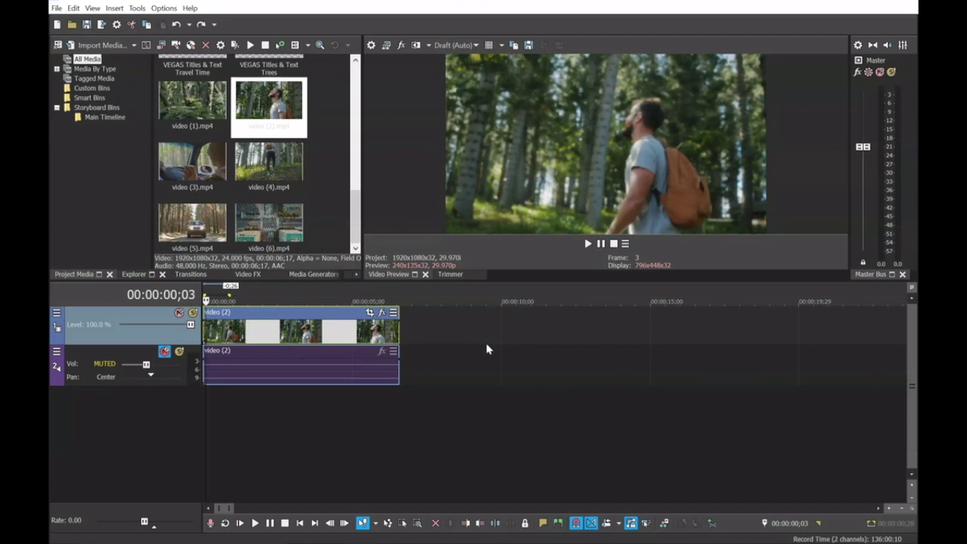
pyautogui.press('space')
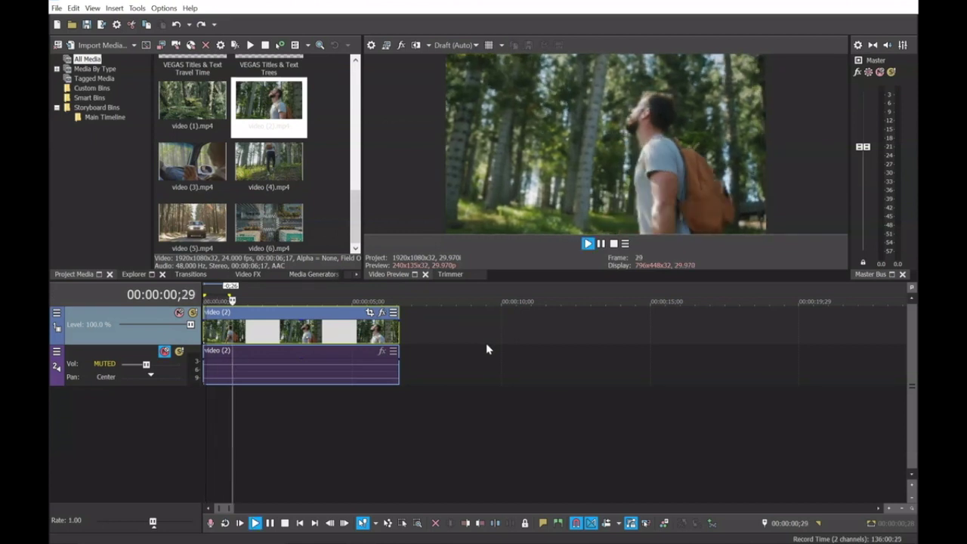
pyautogui.press('space')
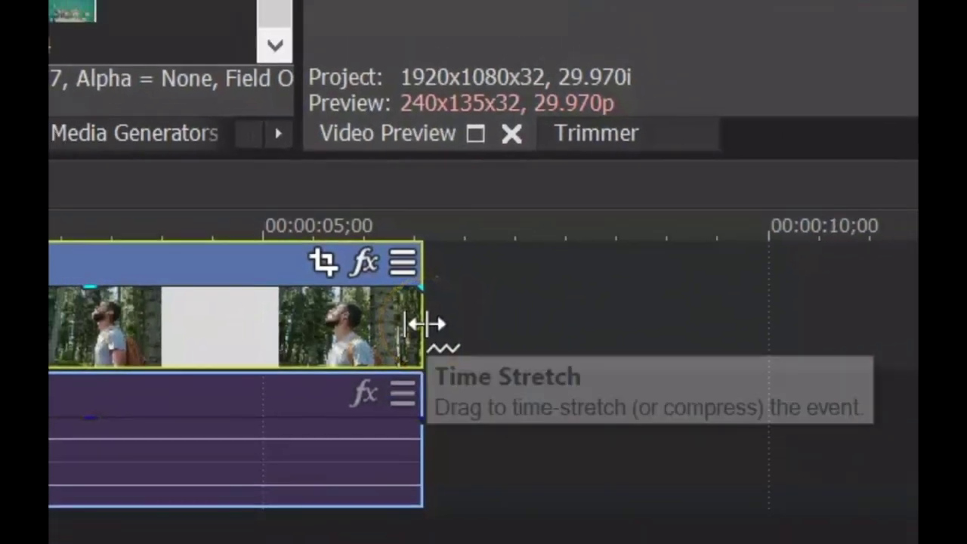
# Step: Time-stretch the end of video (2) to slow it to about 31.6%, and play the slowed clip
pyautogui.moveTo(427, 323); pyautogui.dragTo(963, 317)
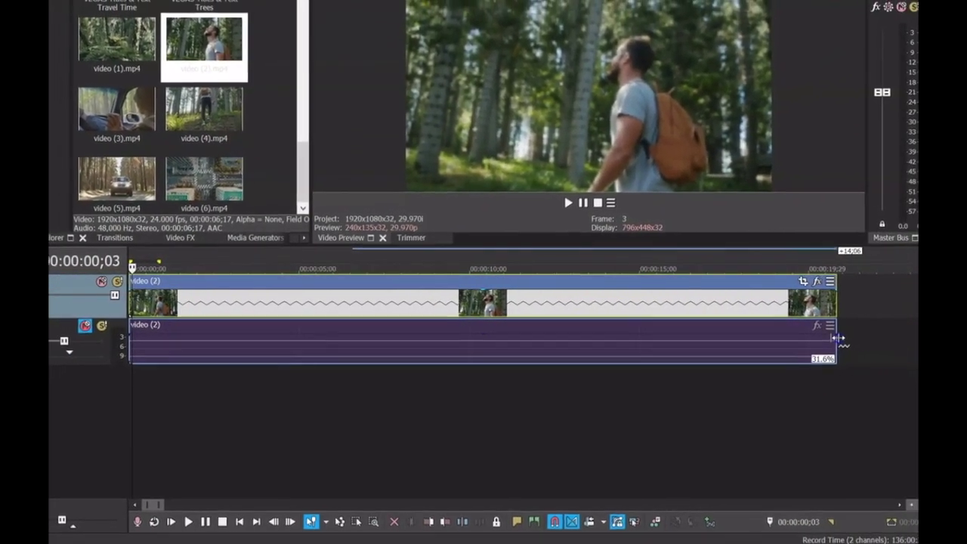
pyautogui.press('space')
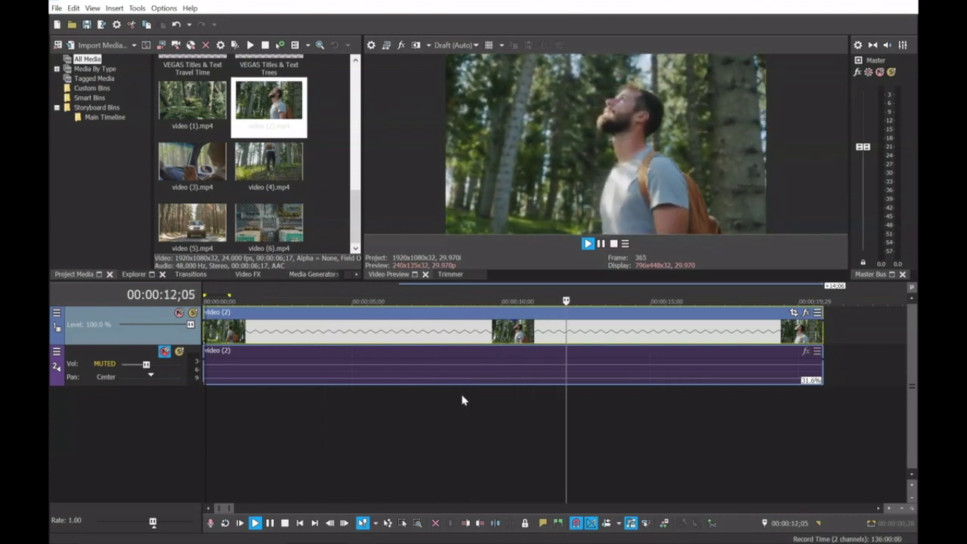
pyautogui.press('space')
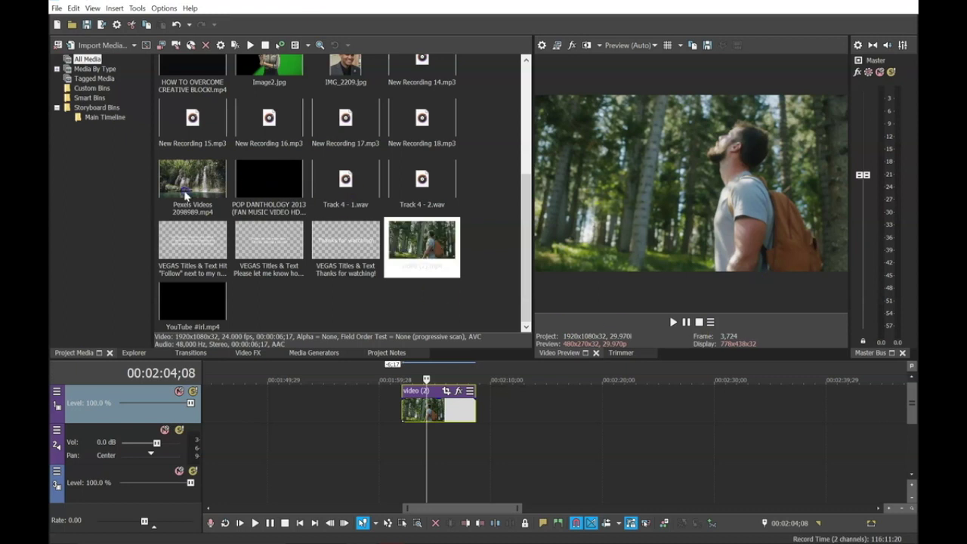
# Step: Reverse the video (2) clip in the other project and play it from its start
pyautogui.rightClick(440, 412)
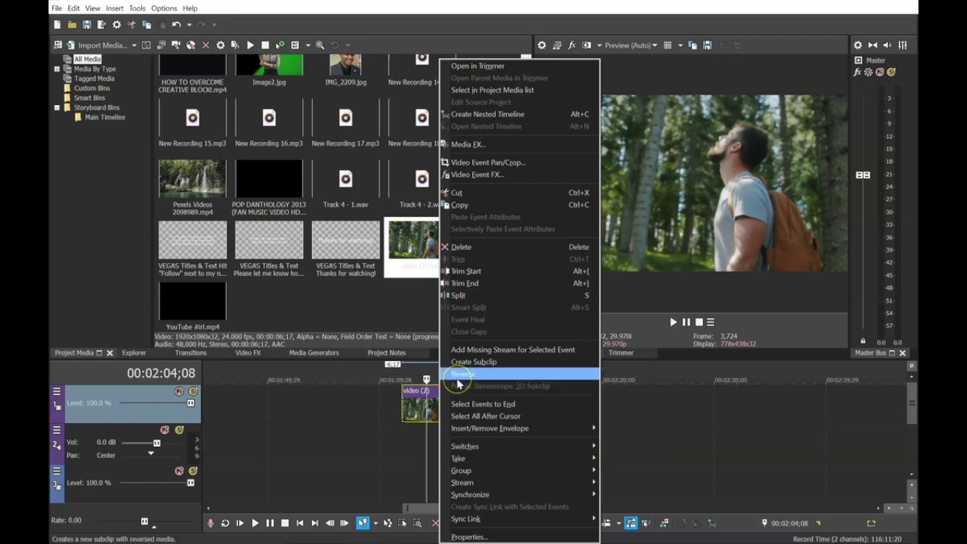
pyautogui.click(458, 375)
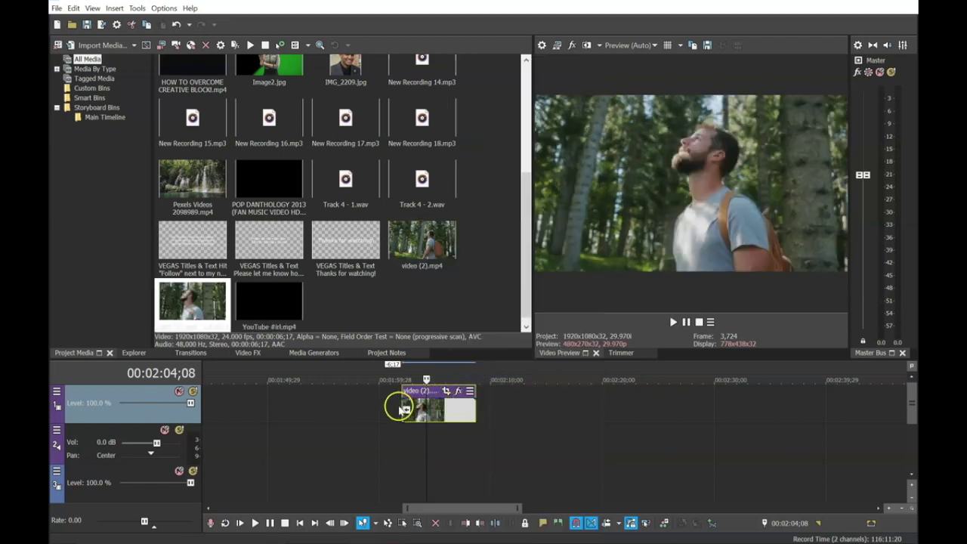
pyautogui.click(405, 402)
pyautogui.press('space')
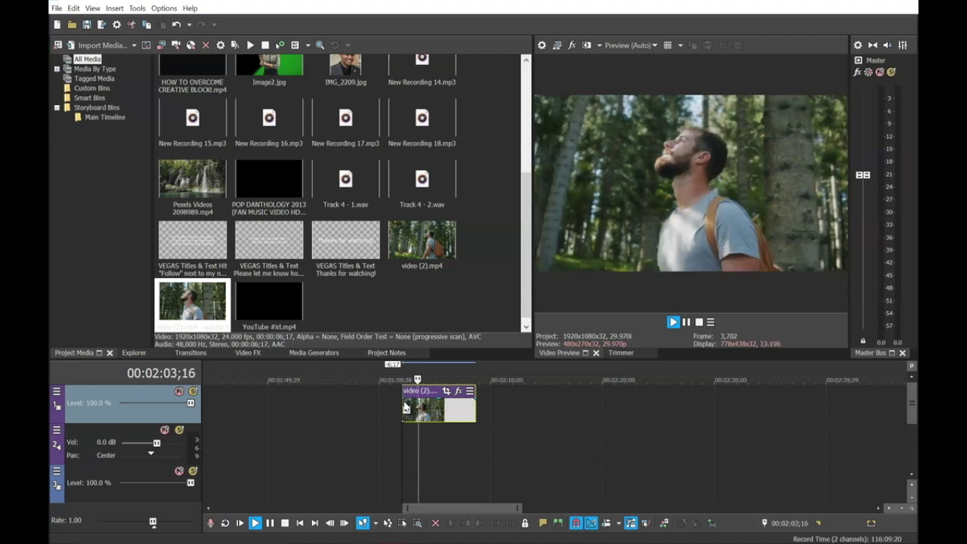
pyautogui.press('space')
# Step: Undo the reversal of the video (2) clip and play it forwards
pyautogui.click(461, 417)
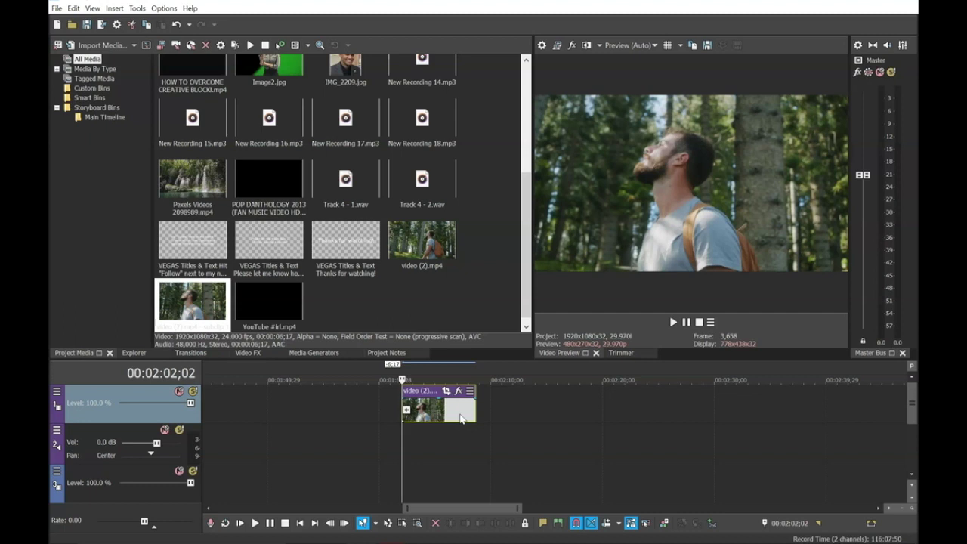
pyautogui.press('space')
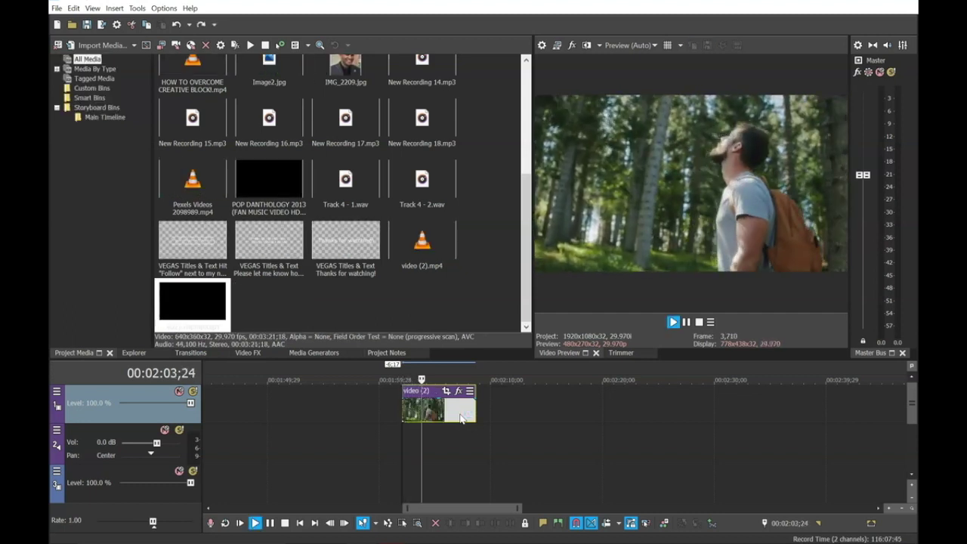
pyautogui.press('space')
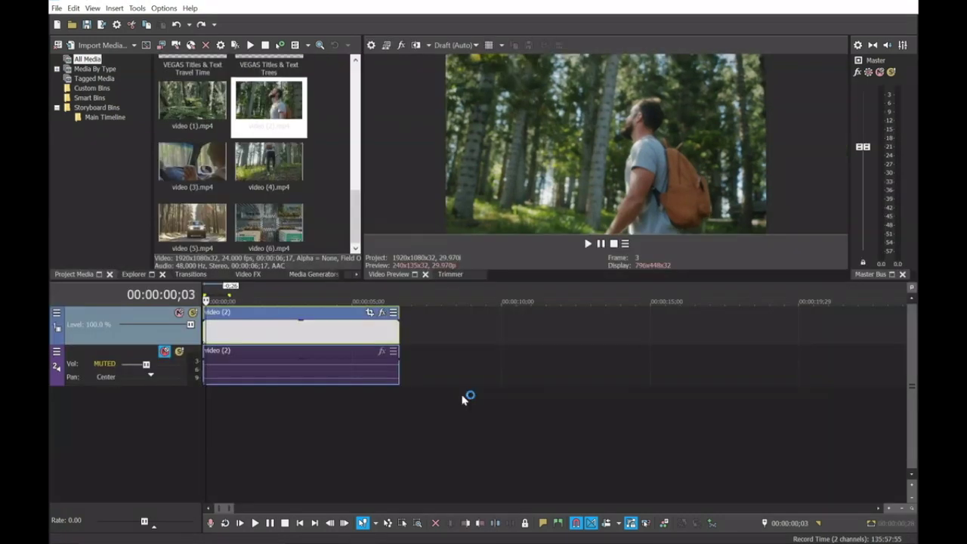
# Step: View the effect plug-ins available for the video (2) clip, and close its effects window without adding any
pyautogui.click(279, 284)
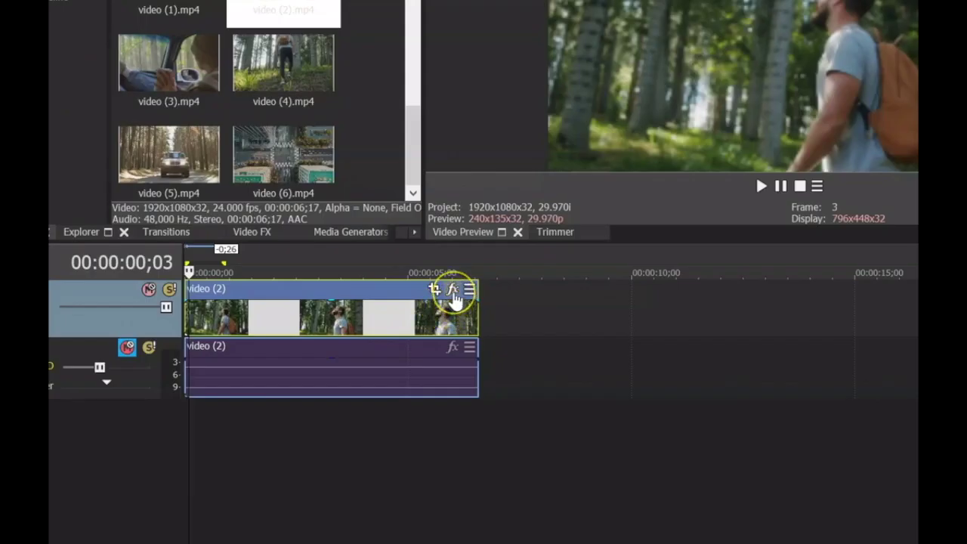
pyautogui.click(452, 290)
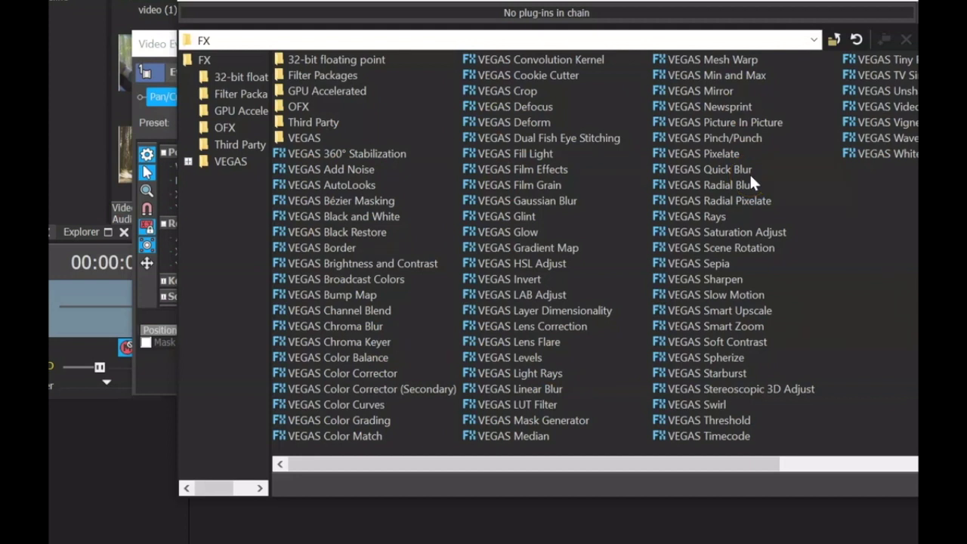
pyautogui.press('Escape')
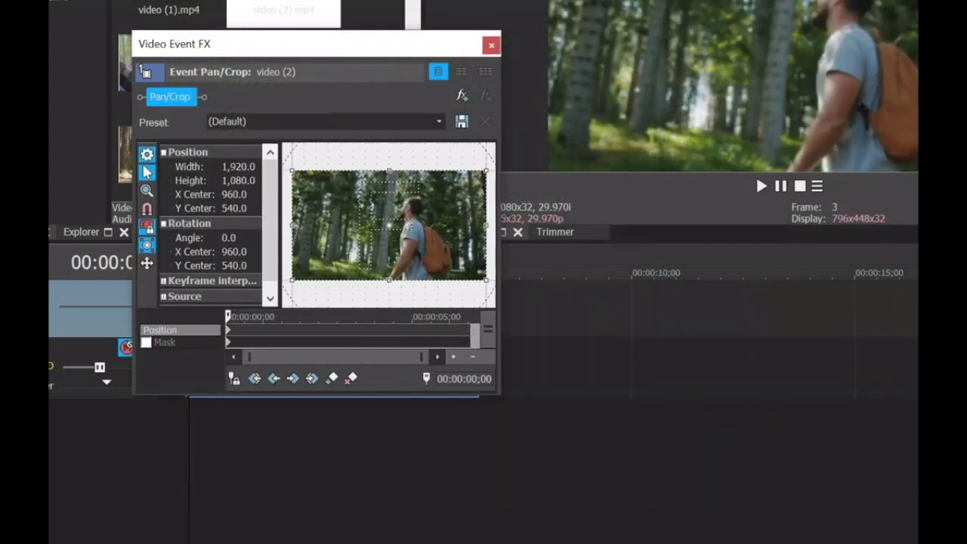
pyautogui.click(410, 156)
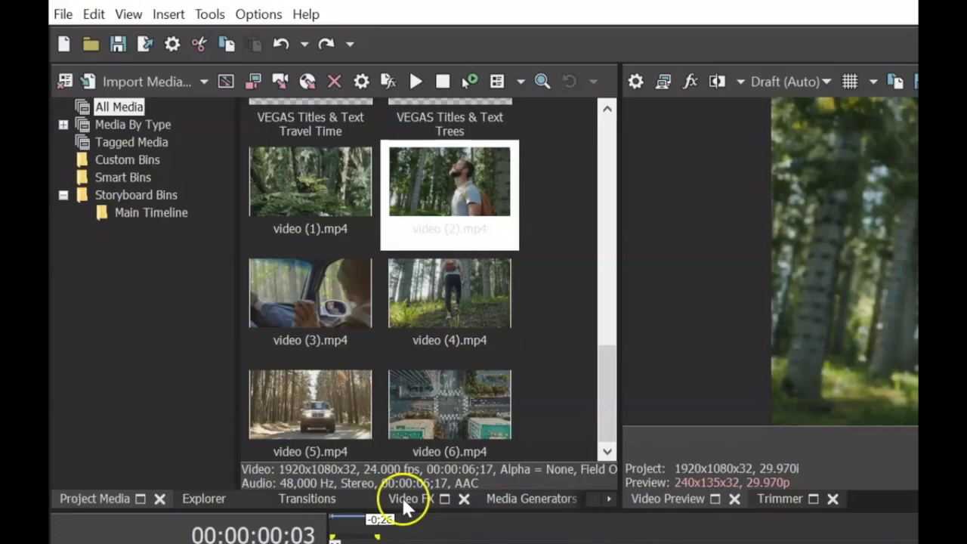
# Step: Display the Video FX window
pyautogui.click(242, 274)
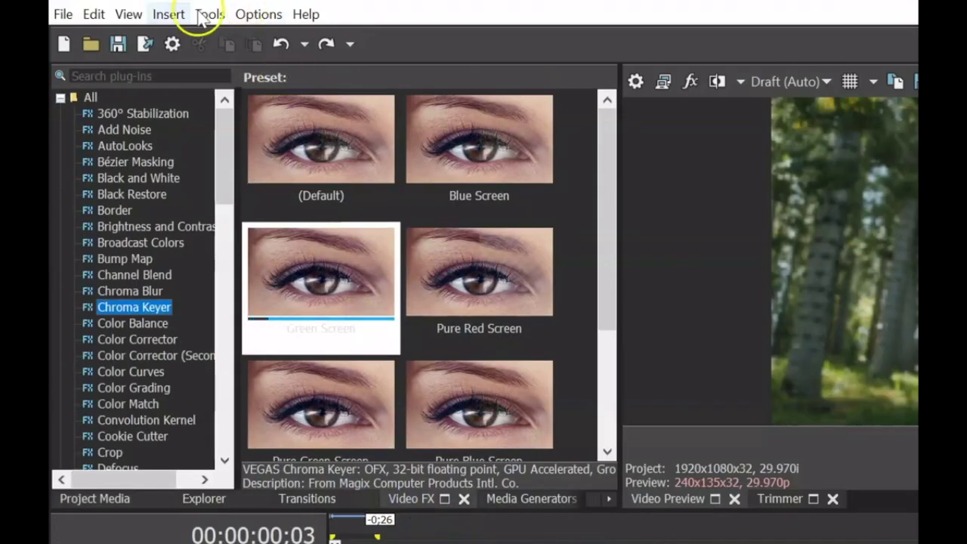
pyautogui.click(130, 14)
pyautogui.moveTo(358, 147)
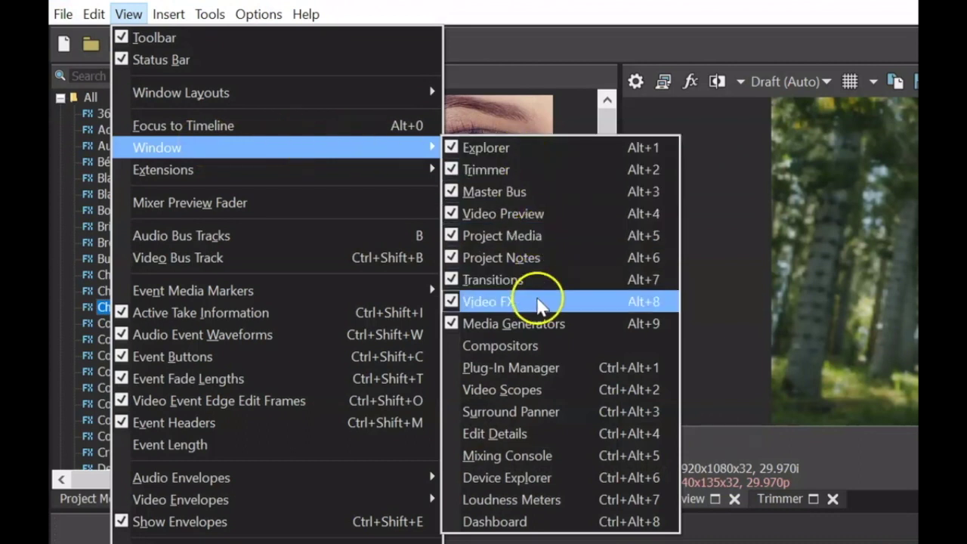
pyautogui.click(540, 302)
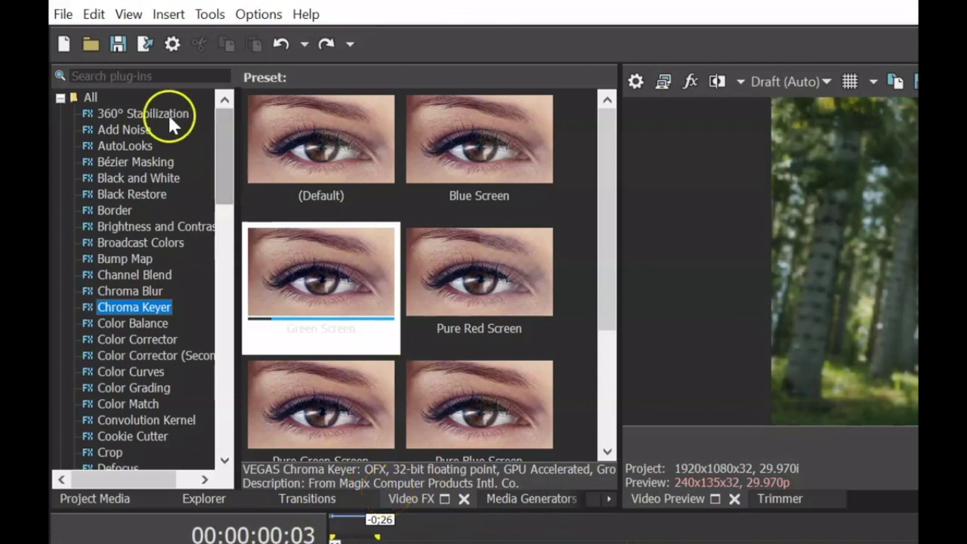
# Step: Browse the full list of video effects and show the presets of Brightness and Contrast
pyautogui.click(124, 112)
pyautogui.click(60, 98)
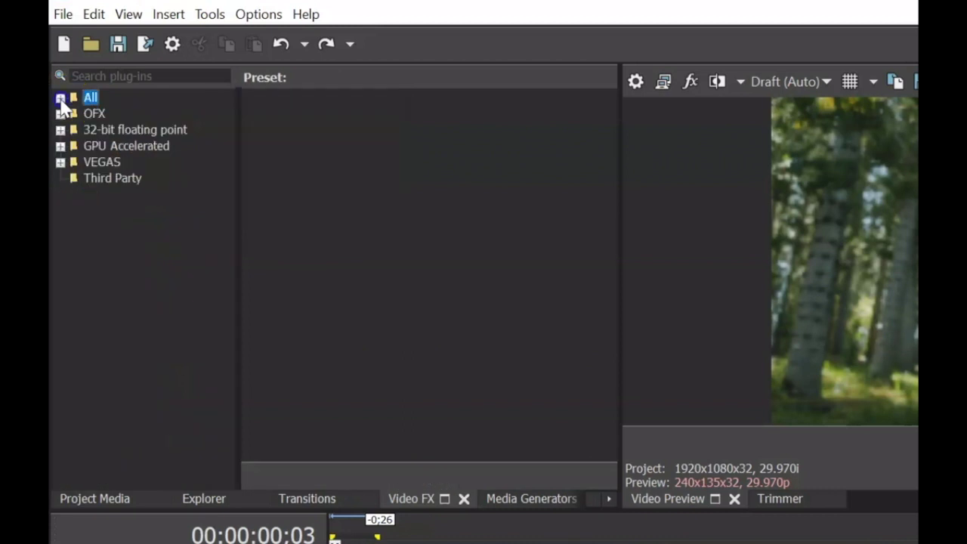
pyautogui.click(60, 99)
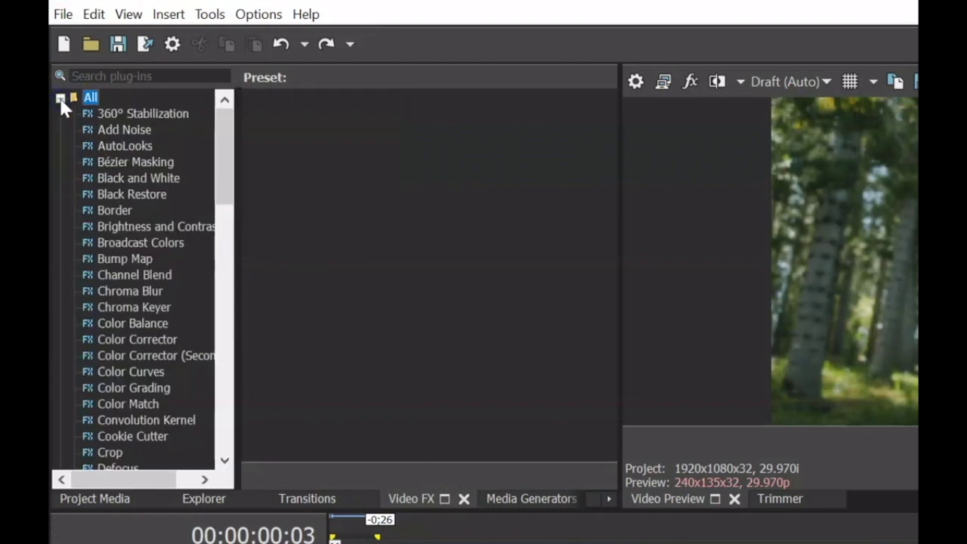
pyautogui.click(108, 114)
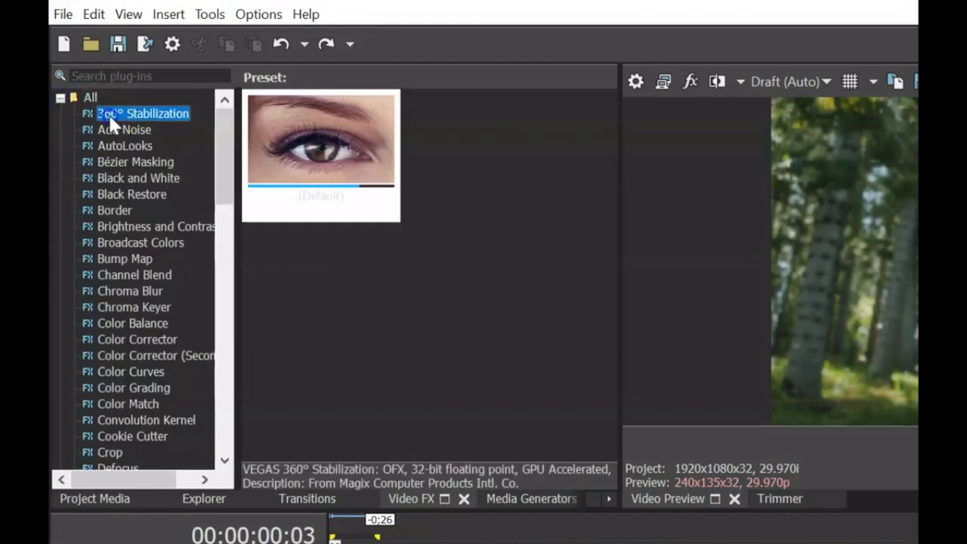
pyautogui.click(117, 179)
pyautogui.click(125, 226)
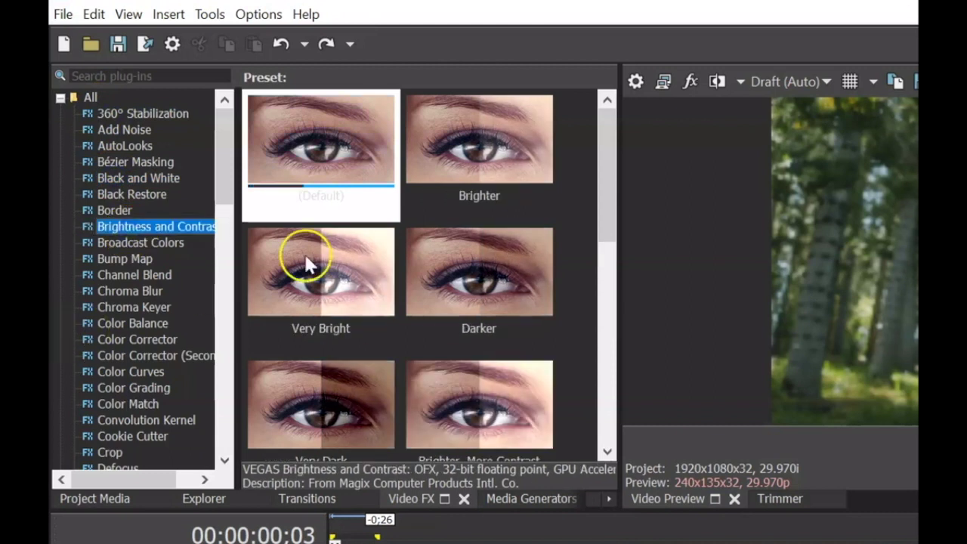
# Step: Apply the default Brightness and Contrast preset to the video (2) clip
pyautogui.moveTo(343, 137); pyautogui.dragTo(474, 538)
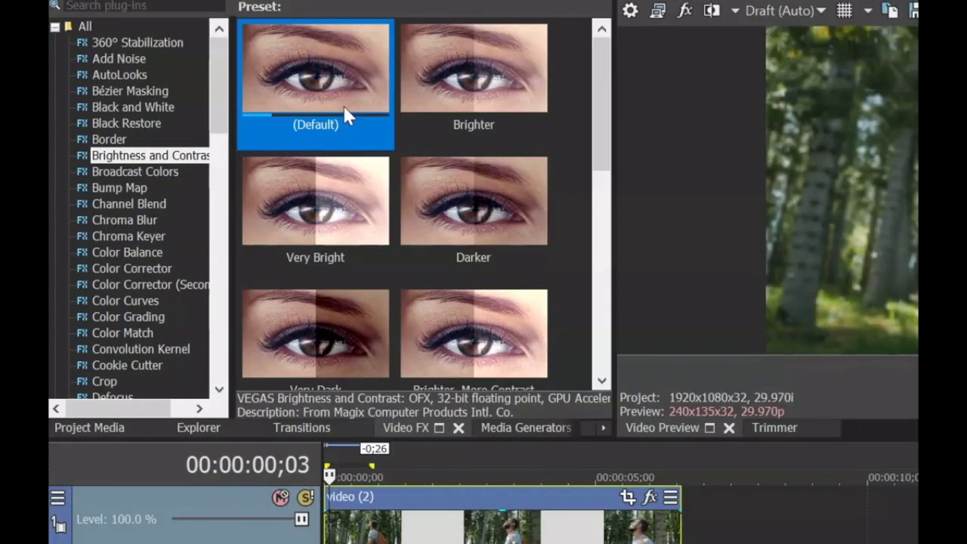
pyautogui.moveTo(343, 105); pyautogui.dragTo(389, 434)
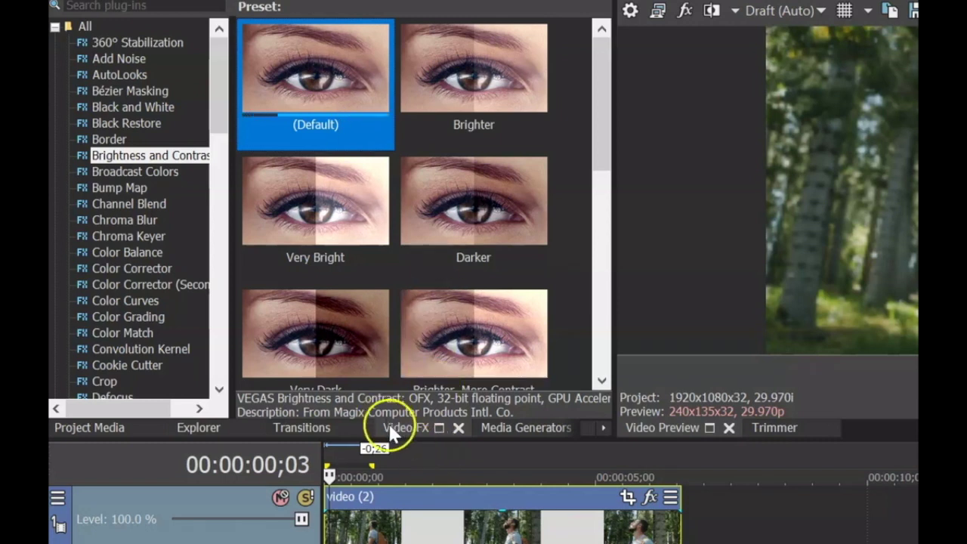
pyautogui.click(151, 156)
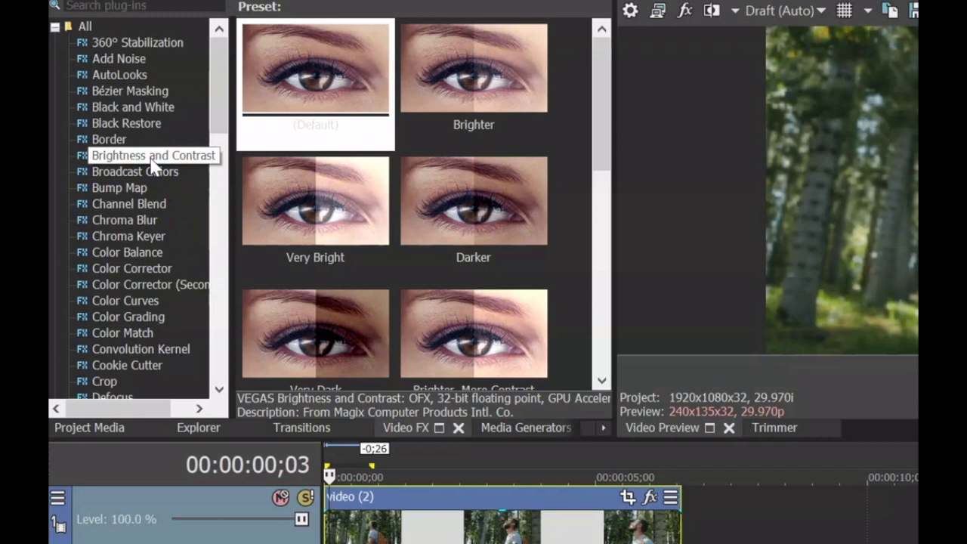
pyautogui.click(323, 119)
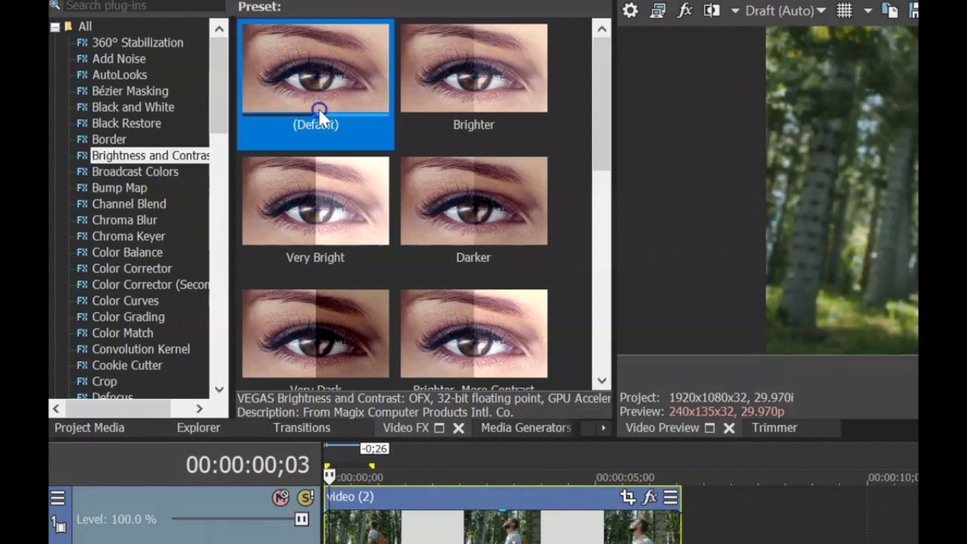
pyautogui.moveTo(338, 65); pyautogui.dragTo(470, 523)
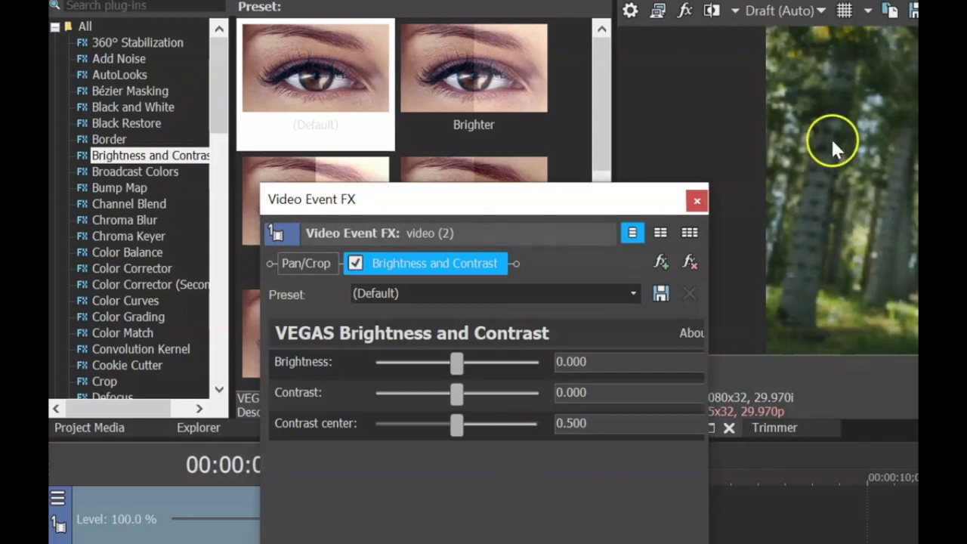
# Step: Set the preview quality to Best (Full) and enlarge the video preview area
pyautogui.click(798, 15)
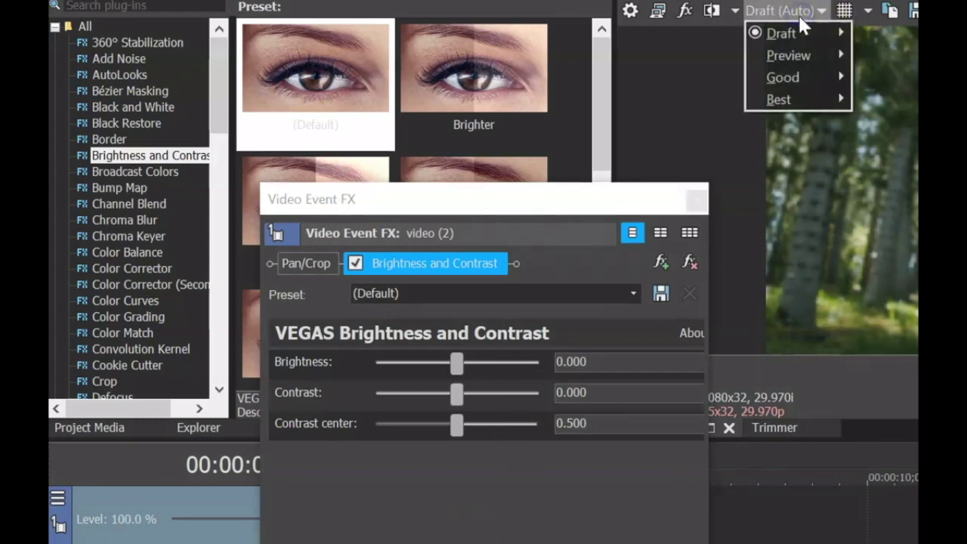
pyautogui.moveTo(809, 98)
pyautogui.click(886, 120)
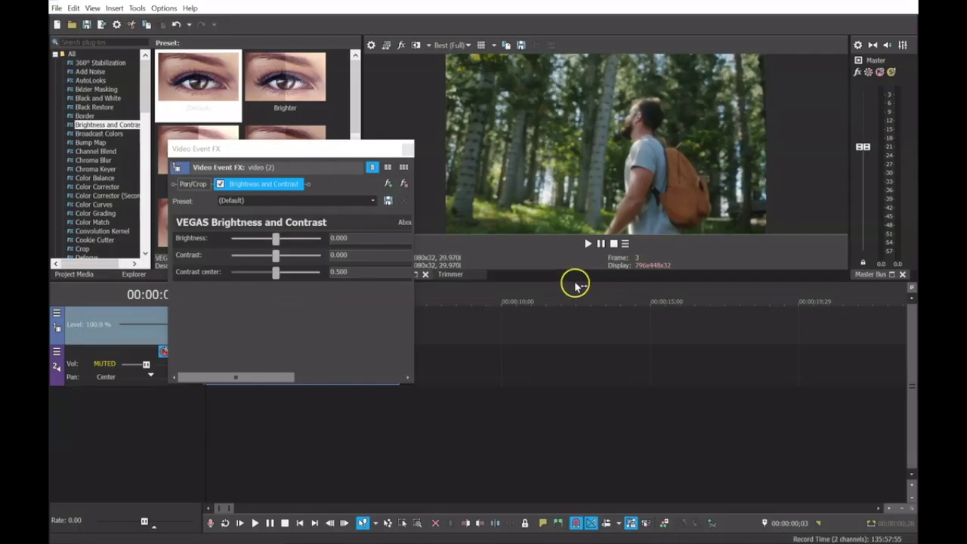
pyautogui.moveTo(574, 280); pyautogui.dragTo(587, 352)
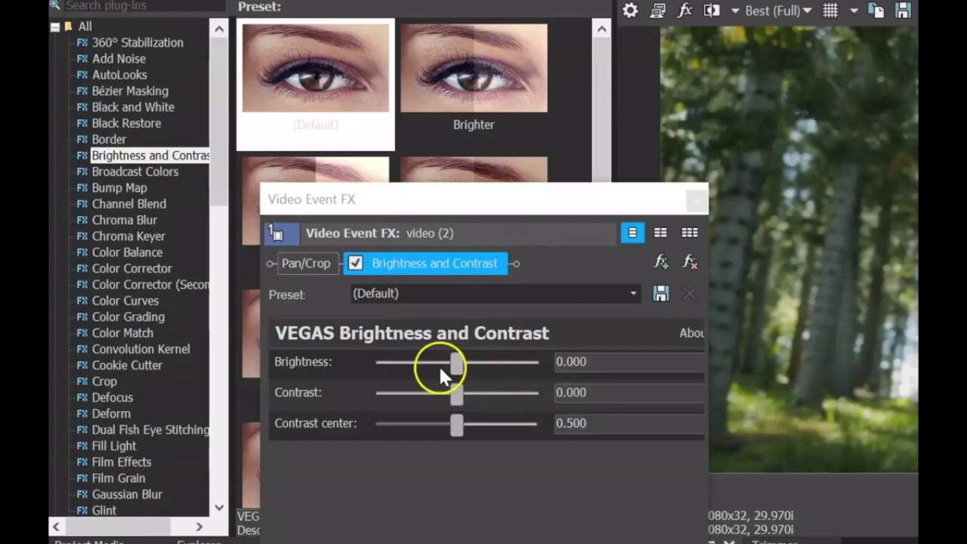
# Step: Try brightness 0.232, contrast 0.580 and contrast center 0.478 on the clip, and reset brightness and contrast to 0.000
pyautogui.moveTo(456, 370); pyautogui.dragTo(510, 396)
pyautogui.moveTo(463, 420)
pyautogui.mouseDown()
pyautogui.moveTo(446, 425)
pyautogui.moveTo(488, 424)
pyautogui.moveTo(455, 426)
pyautogui.mouseUp()
pyautogui.click(485, 370)
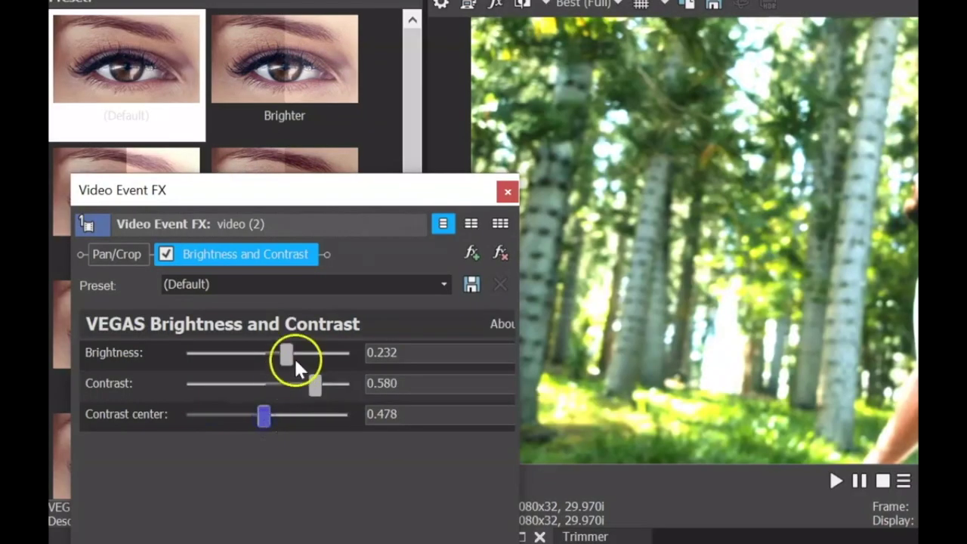
pyautogui.doubleClick(287, 353)
pyautogui.doubleClick(315, 384)
# Step: Set the clip's brightness to 0.125, contrast to 0.232 and contrast center to 0.513
pyautogui.click(269, 361)
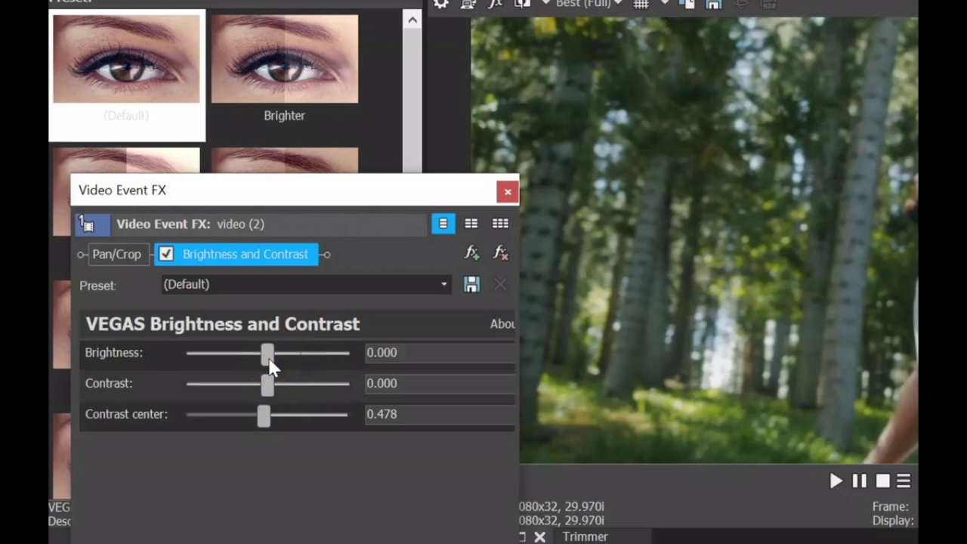
pyautogui.moveTo(270, 360); pyautogui.dragTo(287, 385)
pyautogui.click(263, 420)
pyautogui.moveTo(265, 420)
pyautogui.mouseDown()
pyautogui.moveTo(243, 420)
pyautogui.moveTo(269, 420)
pyautogui.mouseUp()
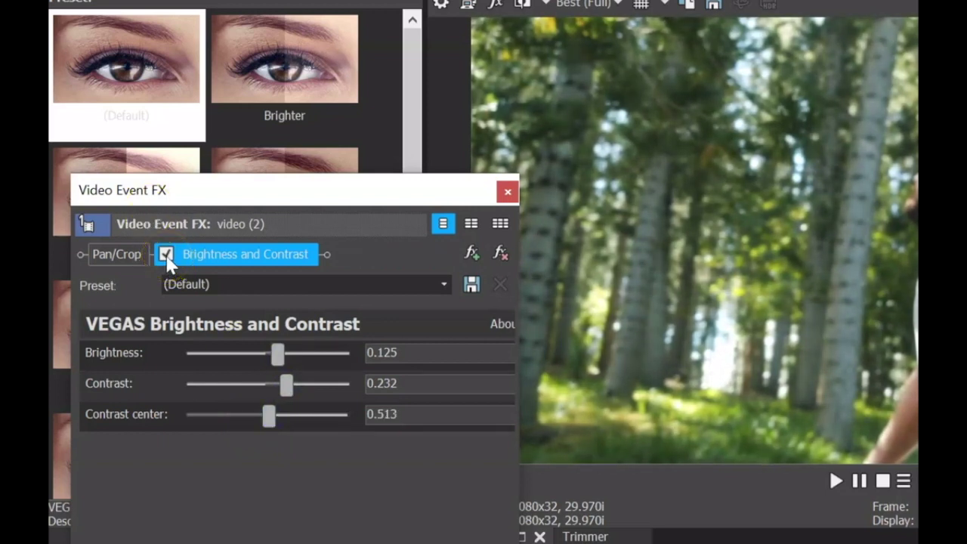
# Step: Switch the Brightness and Contrast effect off and on twice to compare the clip with and without it
pyautogui.click(166, 254)
pyautogui.click(166, 254)
pyautogui.click(166, 255)
pyautogui.click(166, 255)
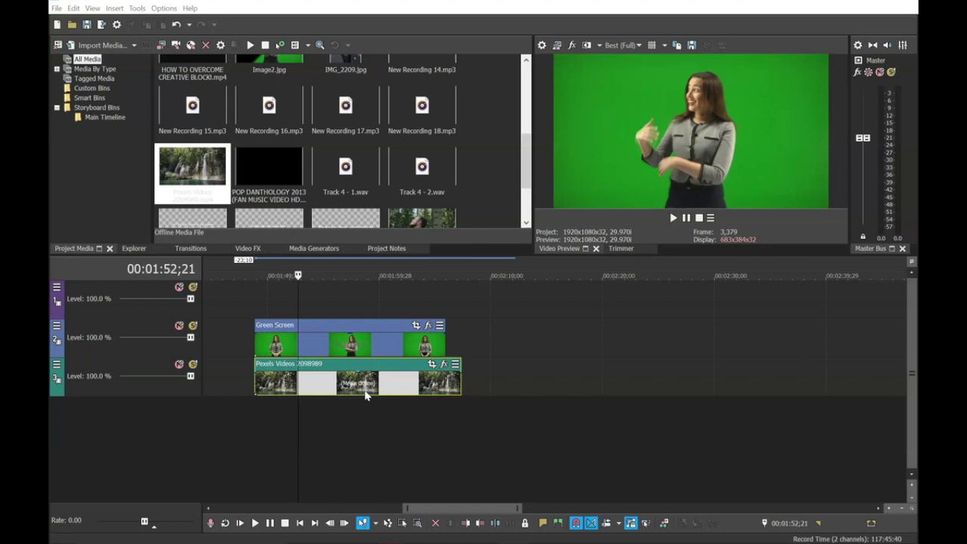
# Step: In the green screen project, select the Green Screen clip and place the playhead at 00:01:56;00
pyautogui.click(336, 346)
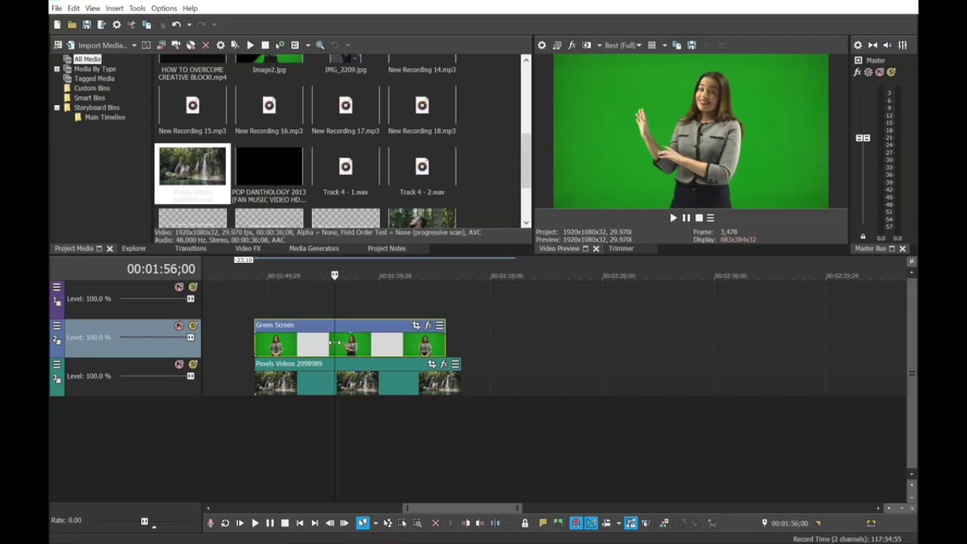
pyautogui.click(333, 378)
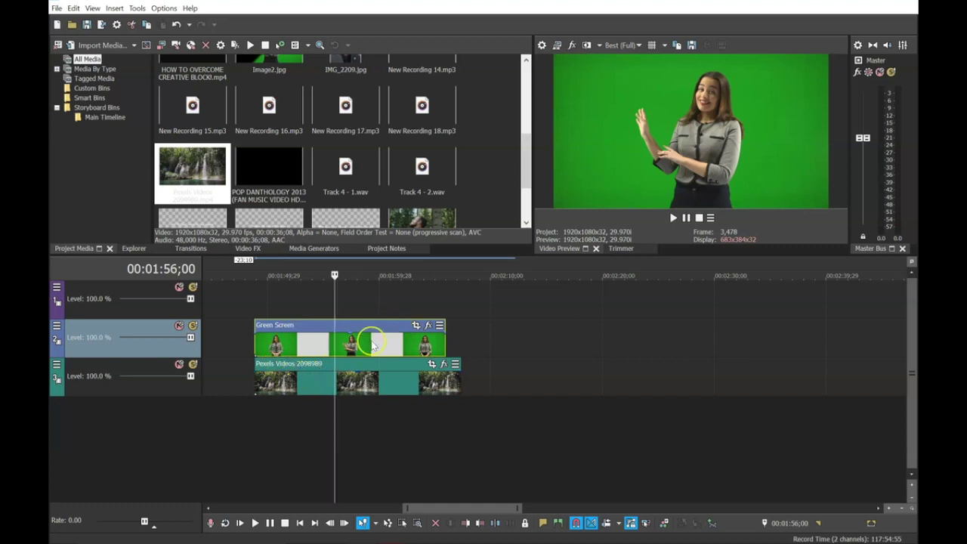
pyautogui.click(365, 383)
pyautogui.click(341, 346)
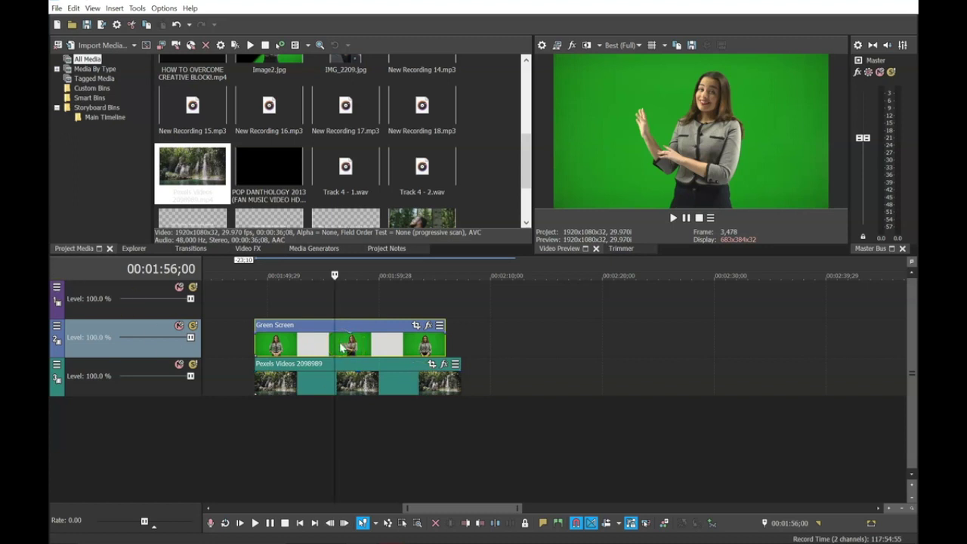
# Step: Apply the Chroma Keyer effect with the Green Screen preset to the Green Screen clip
pyautogui.click(248, 249)
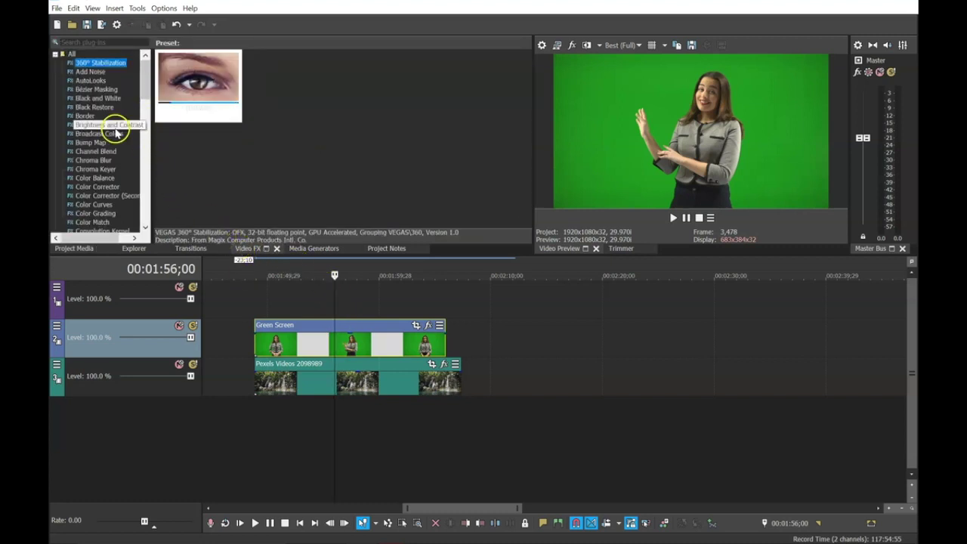
pyautogui.click(89, 171)
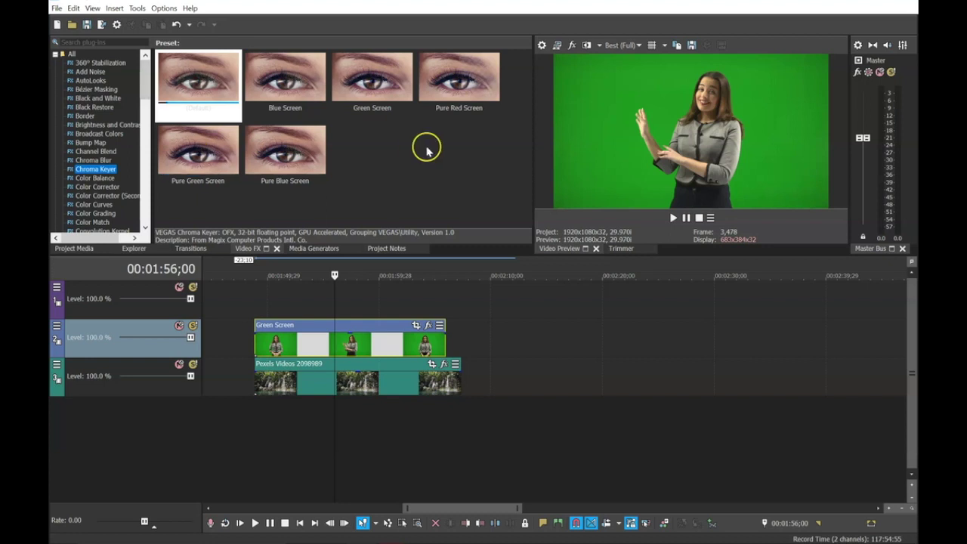
pyautogui.click(370, 90)
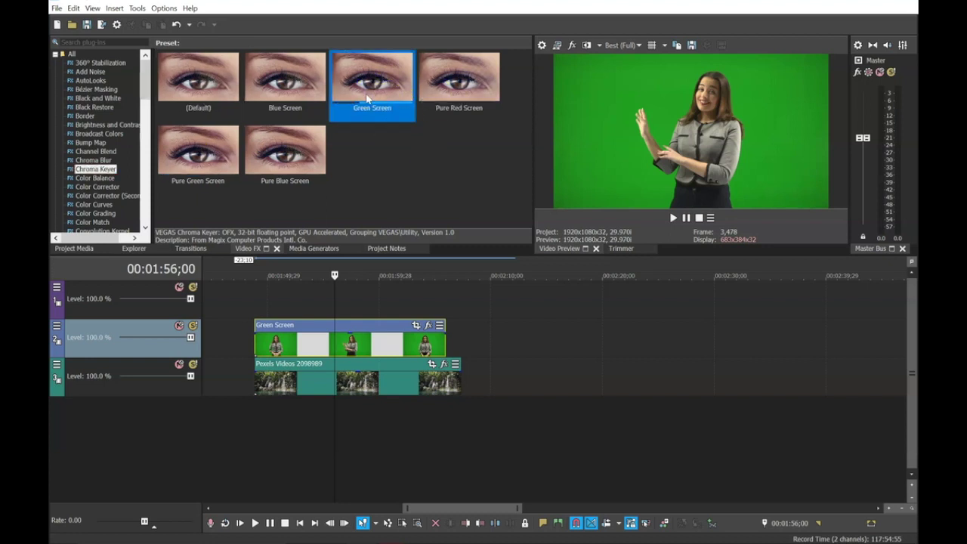
pyautogui.moveTo(368, 101); pyautogui.dragTo(378, 344)
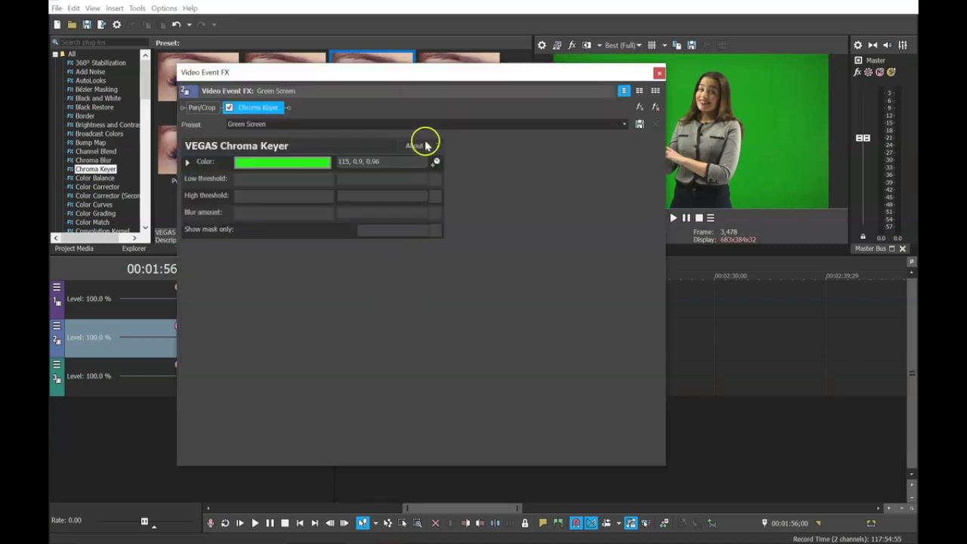
# Step: Disable the Chroma Keyer and move the waterfall background clip along its track to start at about 00:02:10;00
pyautogui.moveTo(450, 77); pyautogui.dragTo(652, 229)
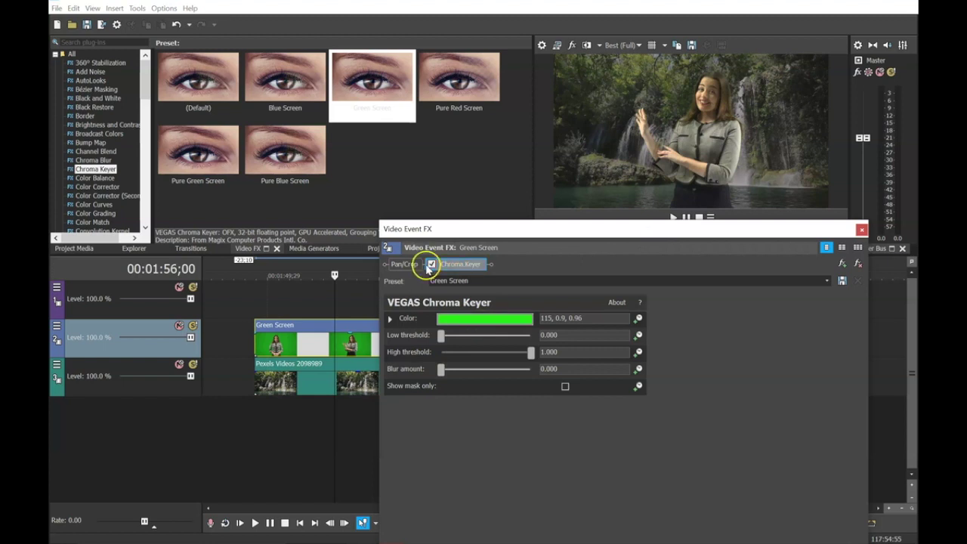
pyautogui.click(431, 264)
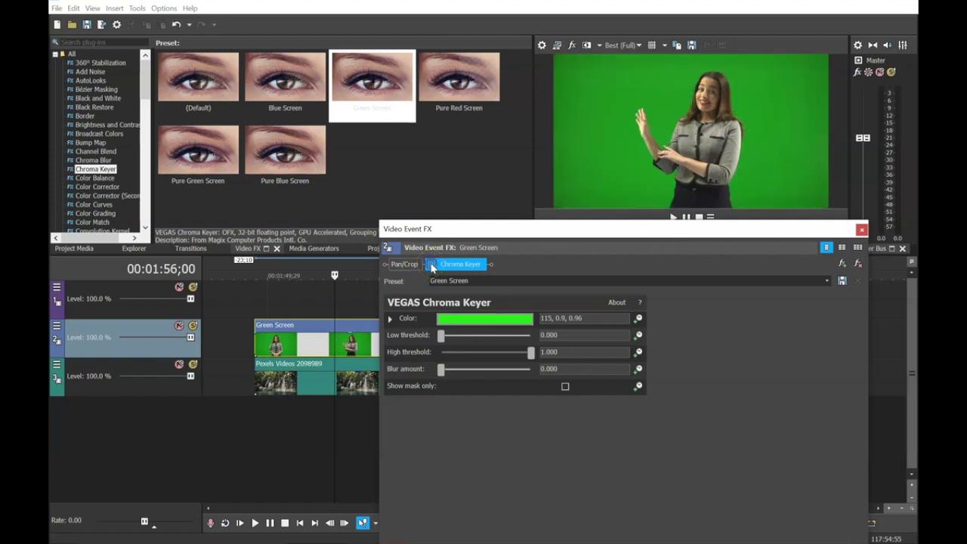
pyautogui.moveTo(512, 235); pyautogui.dragTo(214, 404)
pyautogui.moveTo(390, 370); pyautogui.dragTo(484, 376)
pyautogui.moveTo(626, 371); pyautogui.dragTo(630, 372)
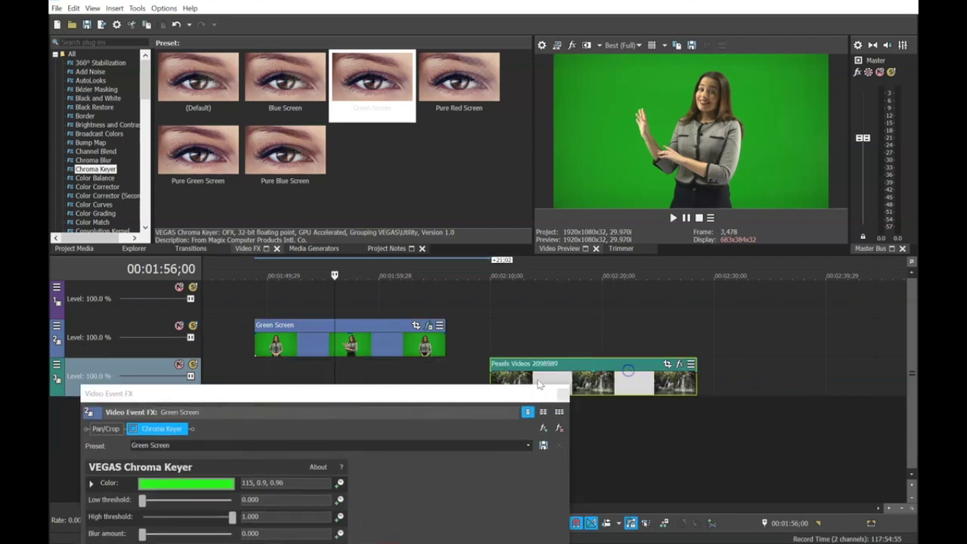
# Step: Place the playhead at 00:01:55;27 on the Green Screen clip and enlarge the preview beside the Chroma Keyer settings
pyautogui.click(334, 348)
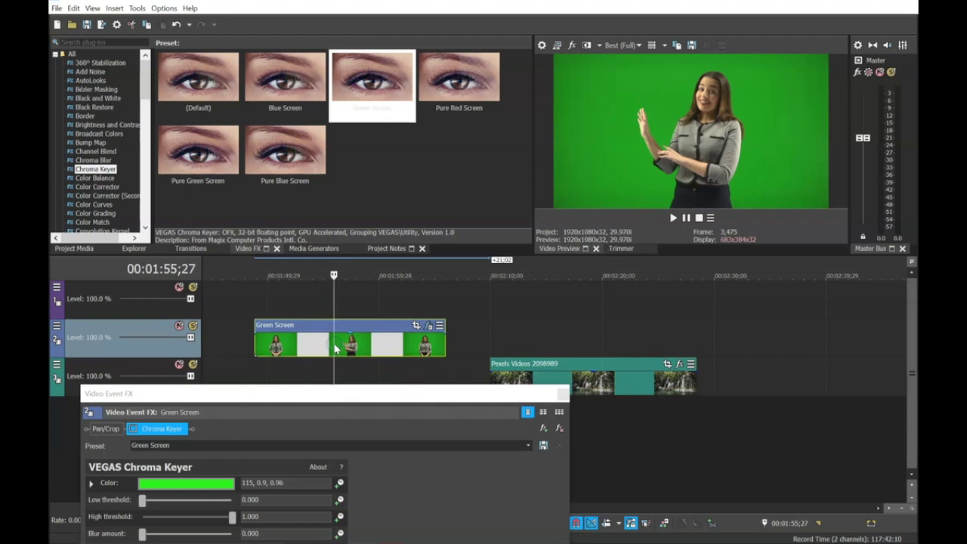
pyautogui.click(377, 394)
pyautogui.moveTo(377, 232); pyautogui.dragTo(368, 165)
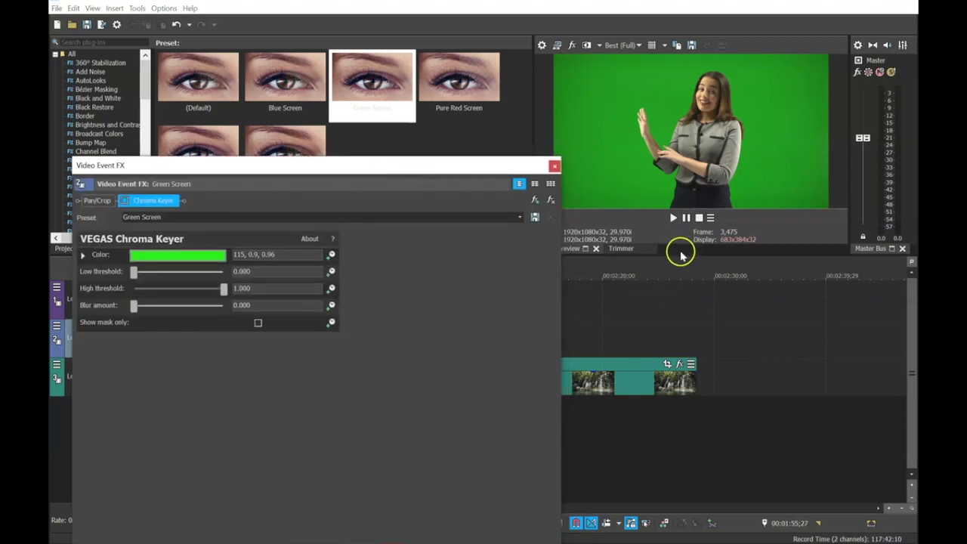
pyautogui.moveTo(680, 256); pyautogui.dragTo(673, 397)
pyautogui.click(624, 45)
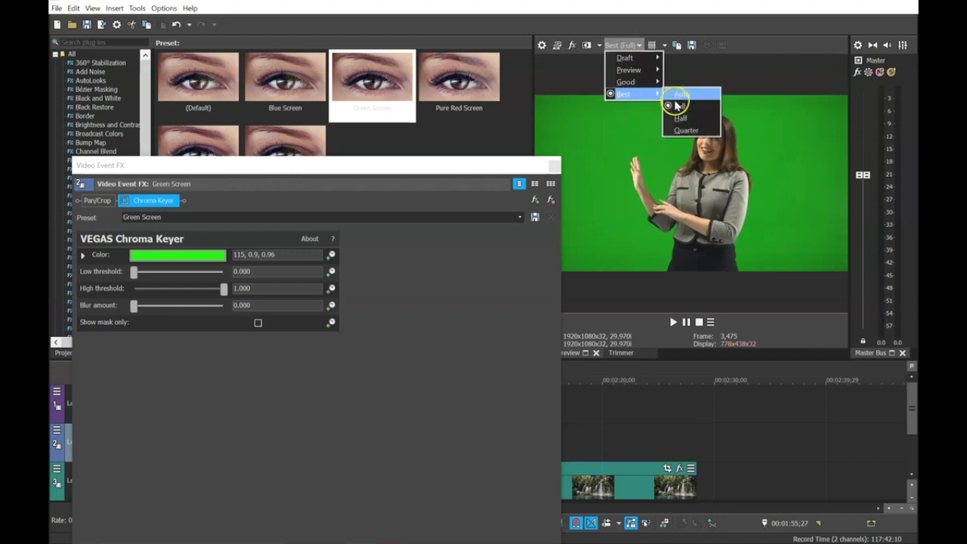
pyautogui.click(682, 3)
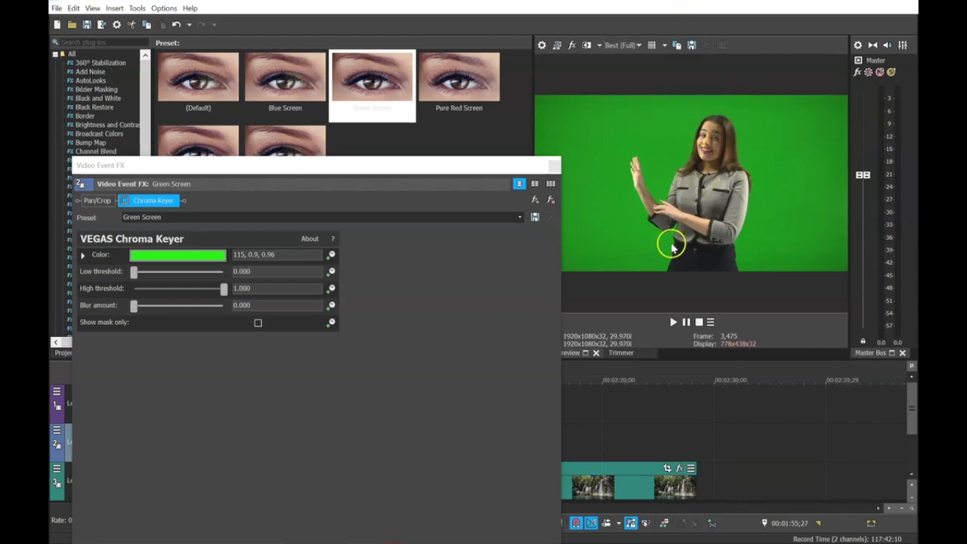
# Step: Set the Chroma Keyer color to 119, 0.79, 0.62 by sampling an area of the green backdrop in the video preview
pyautogui.moveTo(288, 166); pyautogui.dragTo(408, 137)
pyautogui.moveTo(682, 526); pyautogui.dragTo(564, 366)
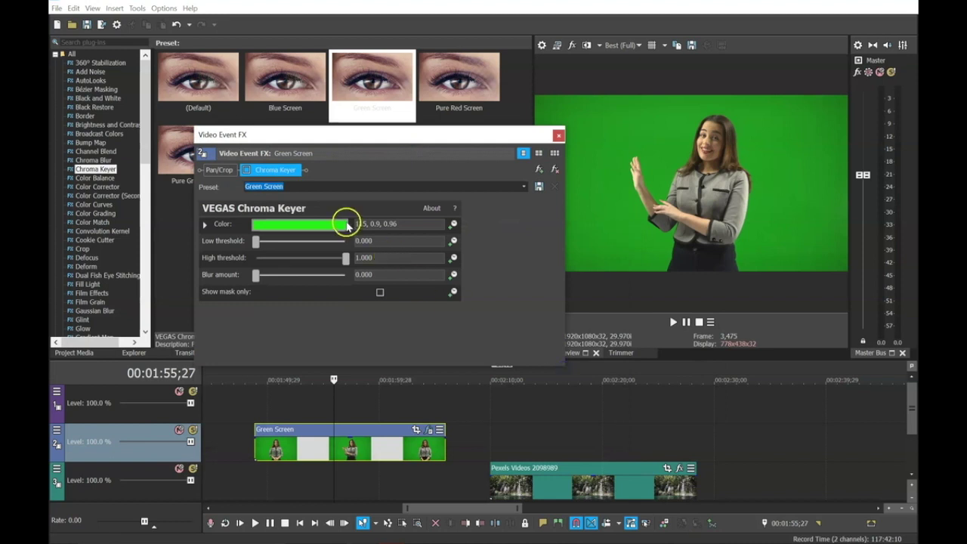
pyautogui.click(322, 228)
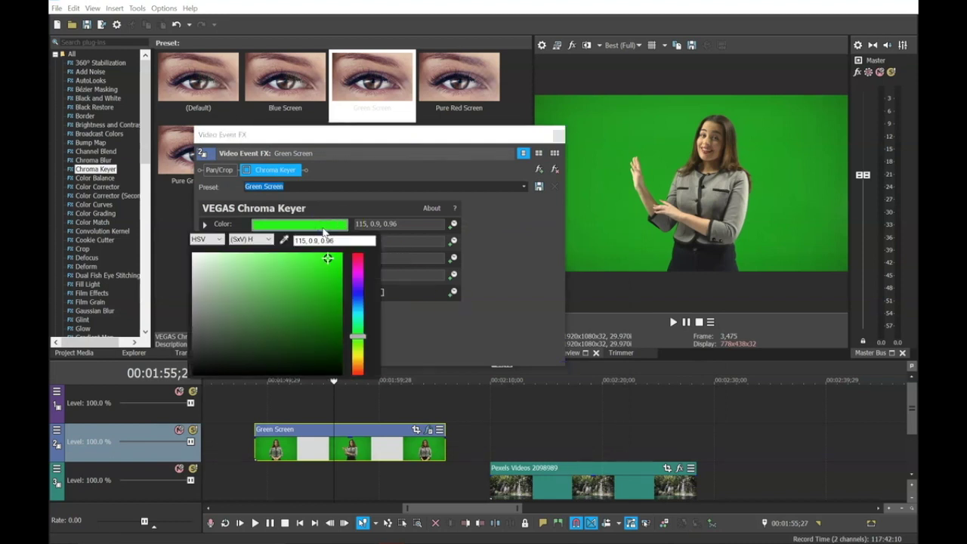
pyautogui.click(284, 239)
pyautogui.click(648, 125)
pyautogui.click(283, 241)
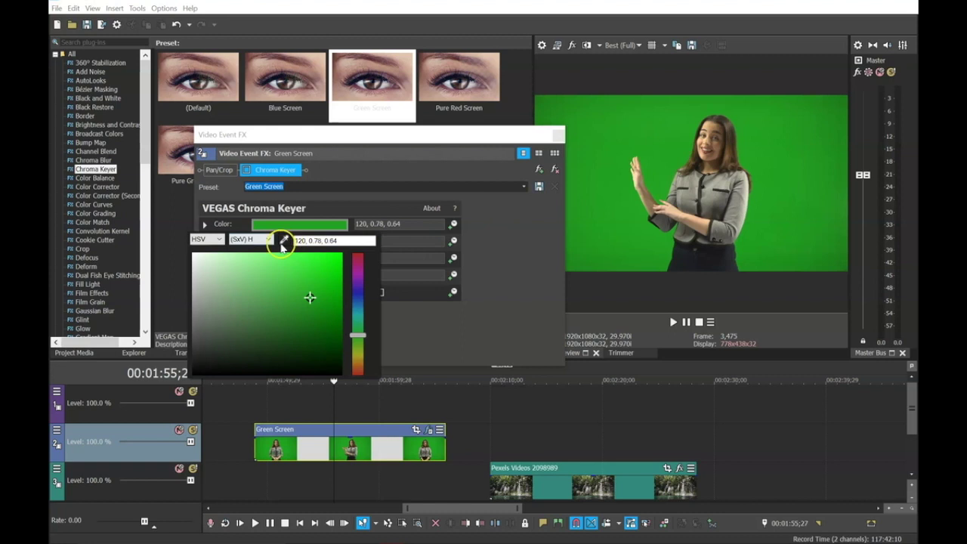
pyautogui.moveTo(569, 103); pyautogui.dragTo(679, 155)
pyautogui.click(628, 222)
pyautogui.click(526, 240)
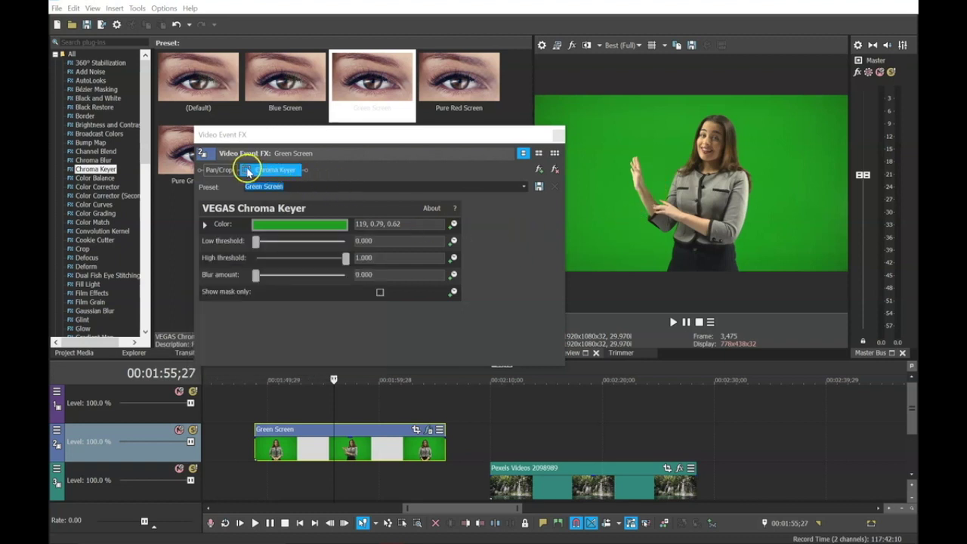
# Step: Enable the Chroma Keyer effect on the Green Screen clip and compare the preview with and without it
pyautogui.click(247, 171)
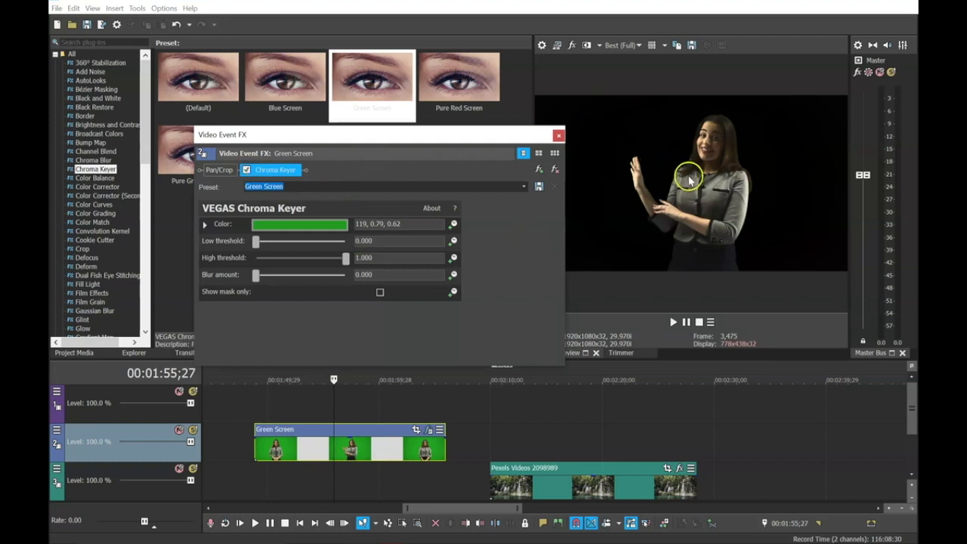
pyautogui.click(246, 170)
pyautogui.click(246, 170)
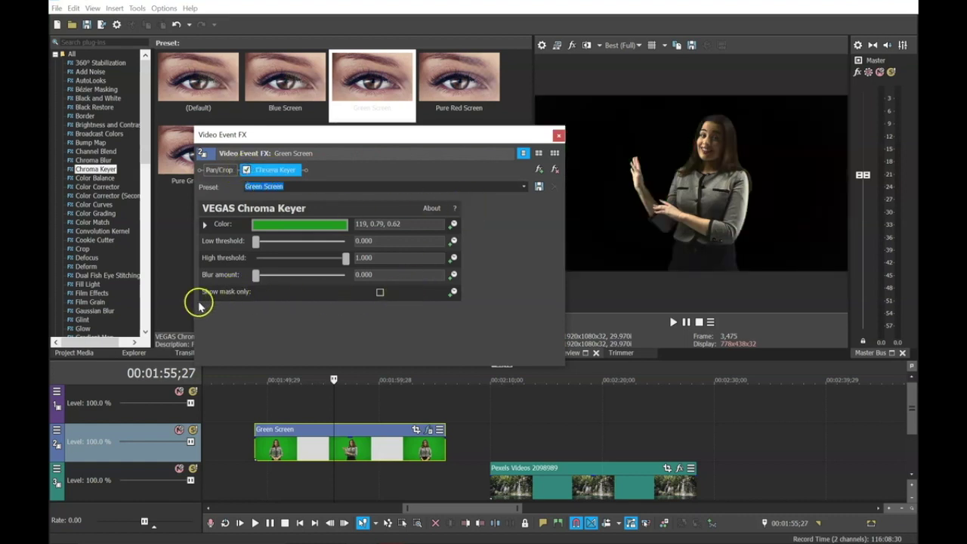
# Step: Set the Chroma Keyer's low threshold to 0.125 and high threshold to 0.397 while temporarily showing only the mask
pyautogui.click(380, 293)
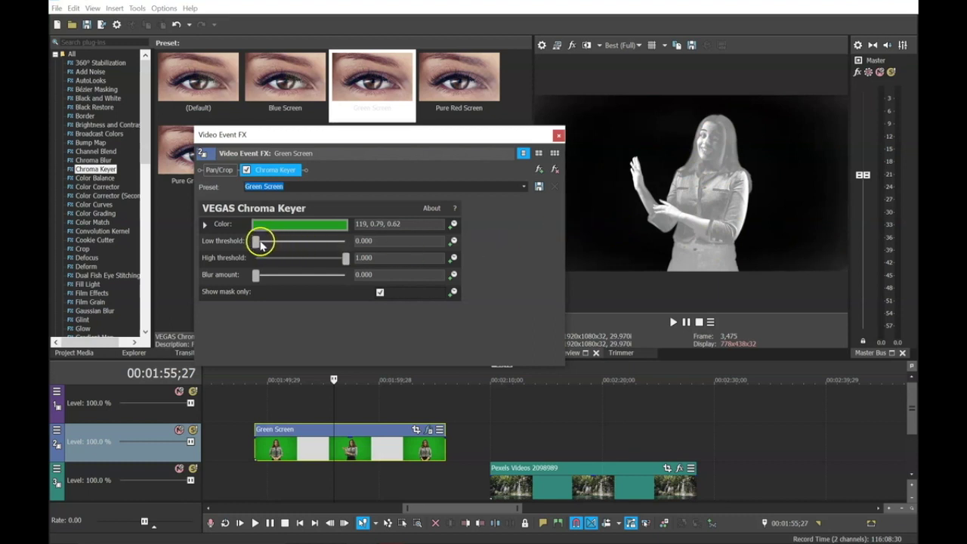
pyautogui.moveTo(259, 243); pyautogui.dragTo(270, 242)
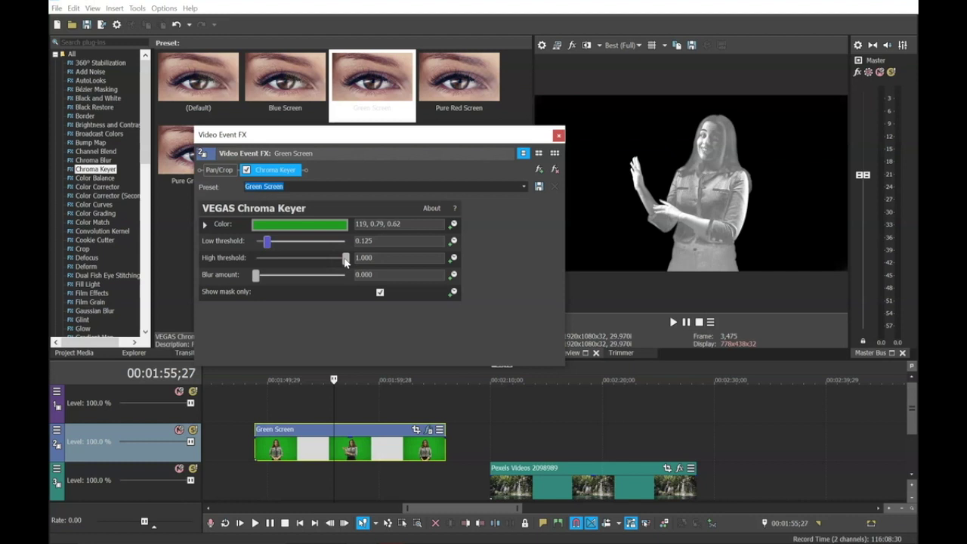
pyautogui.moveTo(345, 259); pyautogui.dragTo(295, 262)
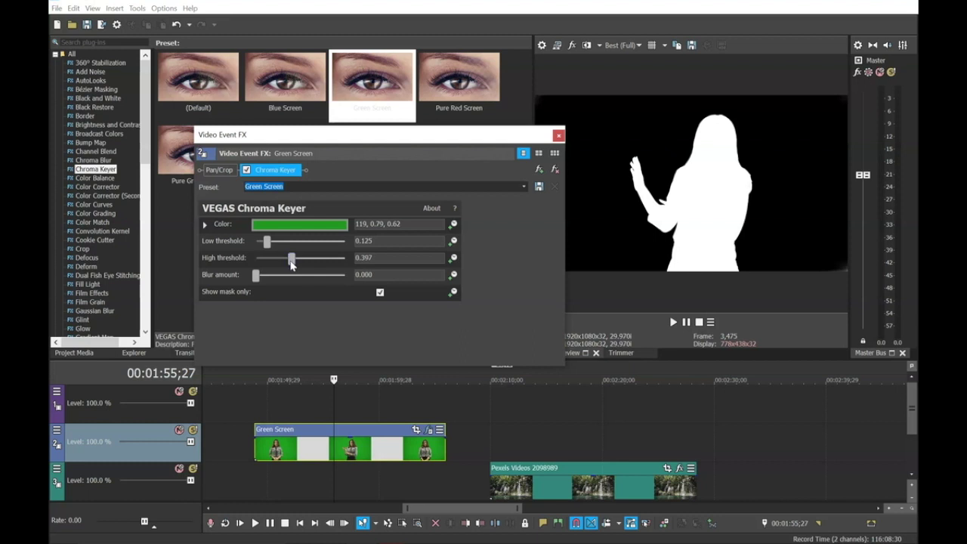
pyautogui.click(380, 293)
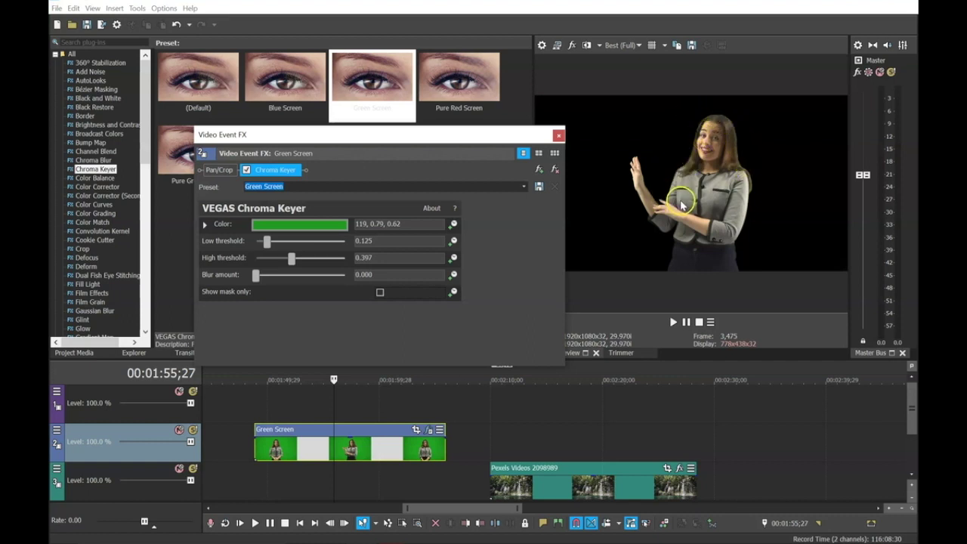
# Step: Set the Chroma Keyer's blur amount to 0.054 and close the effect window
pyautogui.click(256, 277)
pyautogui.moveTo(257, 283); pyautogui.dragTo(261, 280)
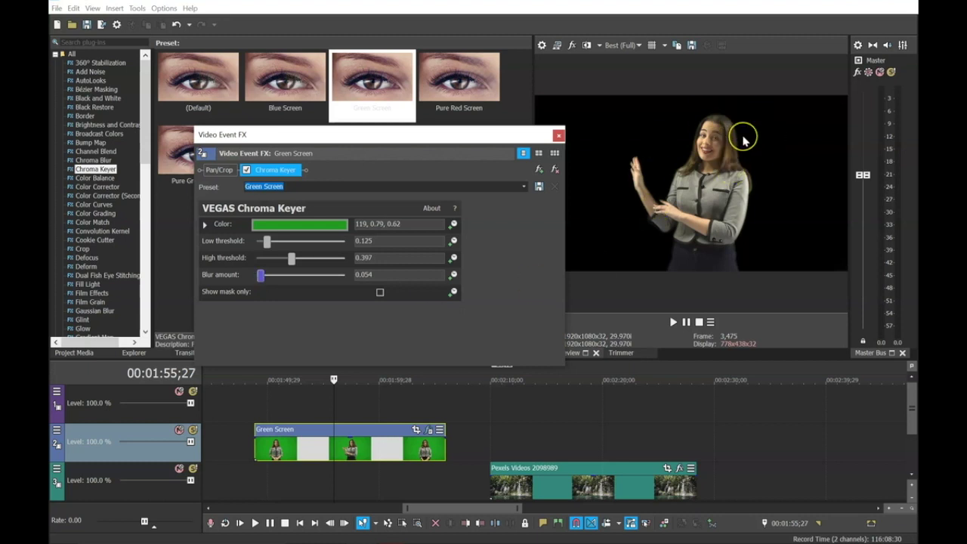
pyautogui.click(558, 136)
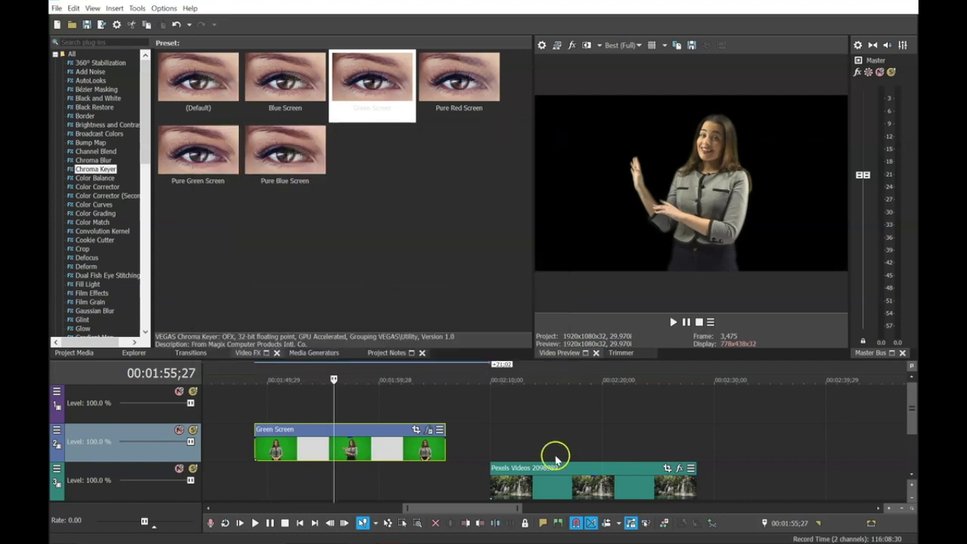
# Step: Move the Pexels waterfall clip directly beneath the Green Screen clip so both start at the same time
pyautogui.click(513, 487)
pyautogui.moveTo(513, 487); pyautogui.dragTo(280, 487)
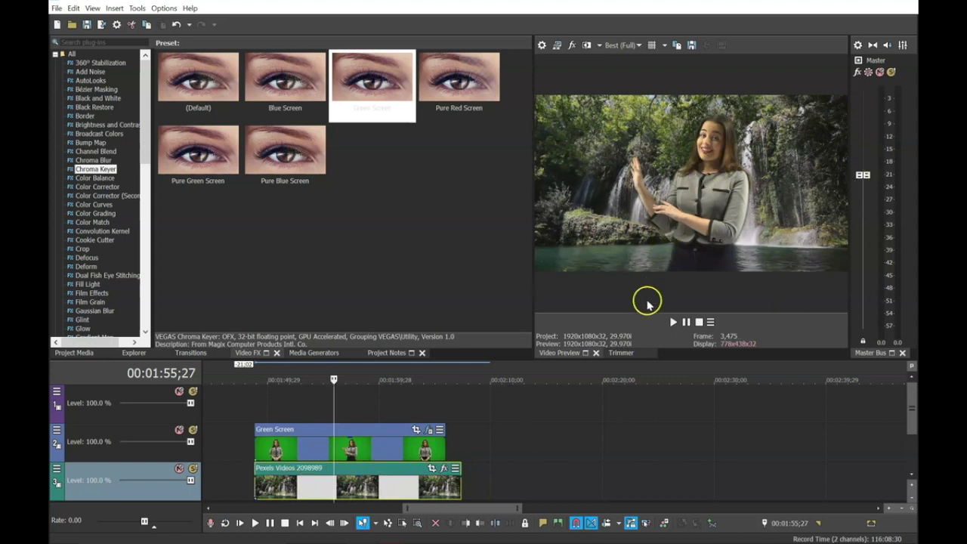
# Step: Reset the blur amount of the Green Screen clip's Chroma Keyer to 0.000 and close the effect window
pyautogui.click(429, 431)
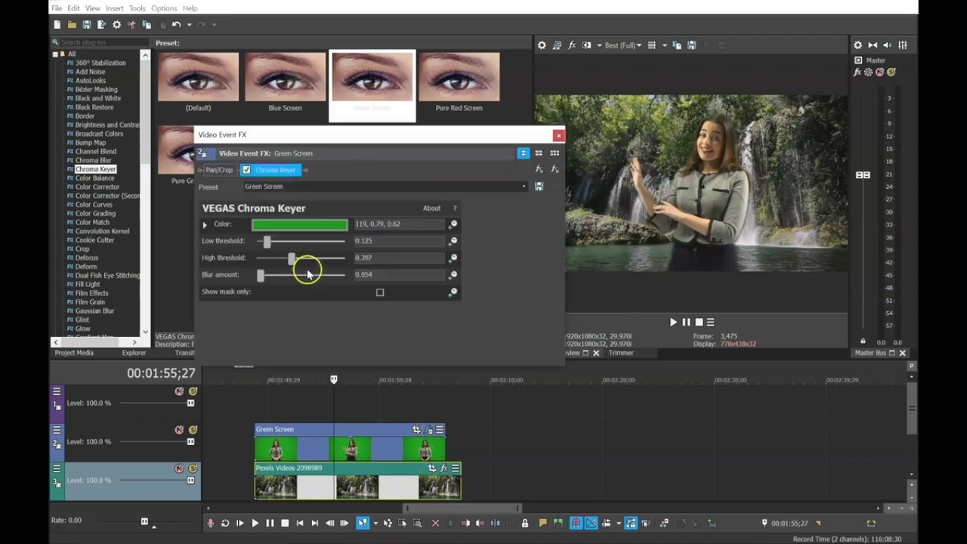
pyautogui.moveTo(261, 279); pyautogui.dragTo(236, 280)
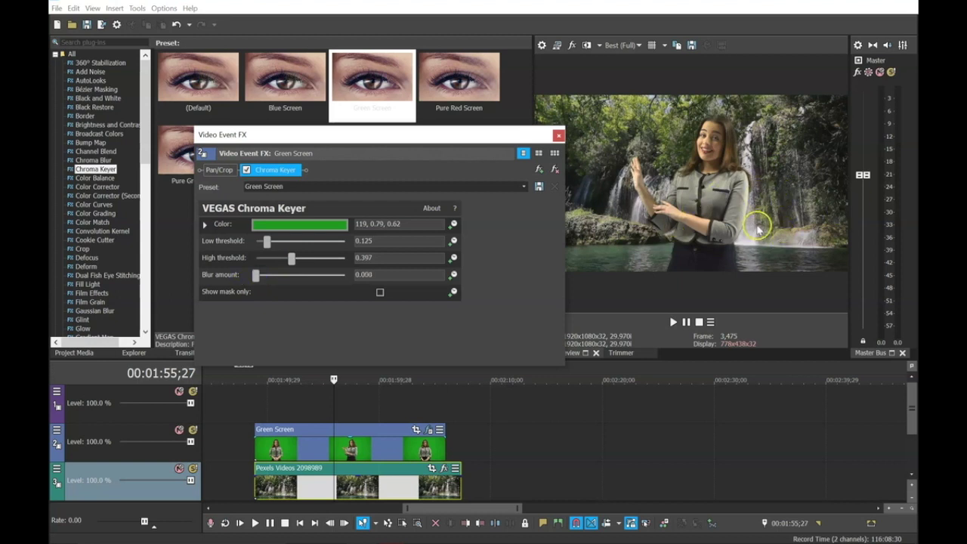
pyautogui.click(559, 136)
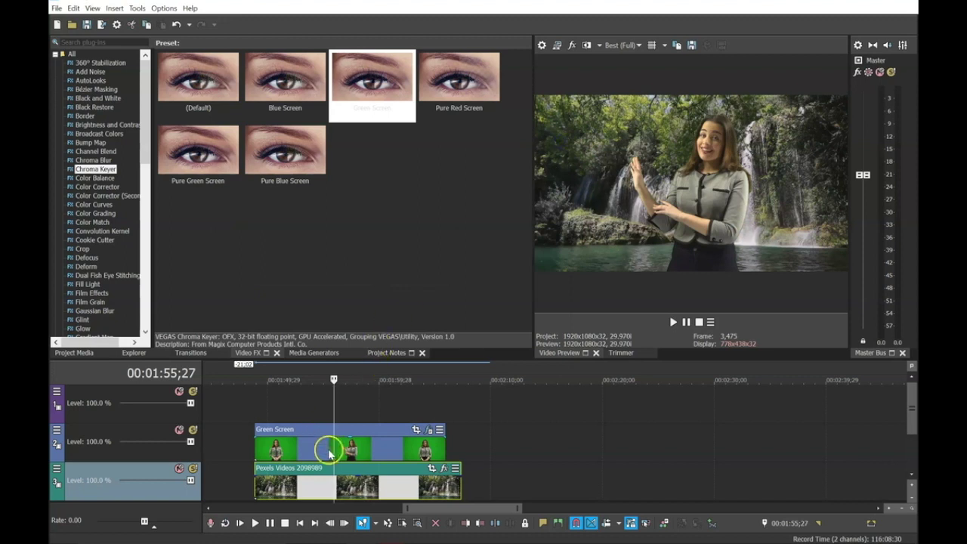
# Step: Change the video preview quality to Preview (Auto) and play back the keyed woman over the waterfall
pyautogui.press('space')
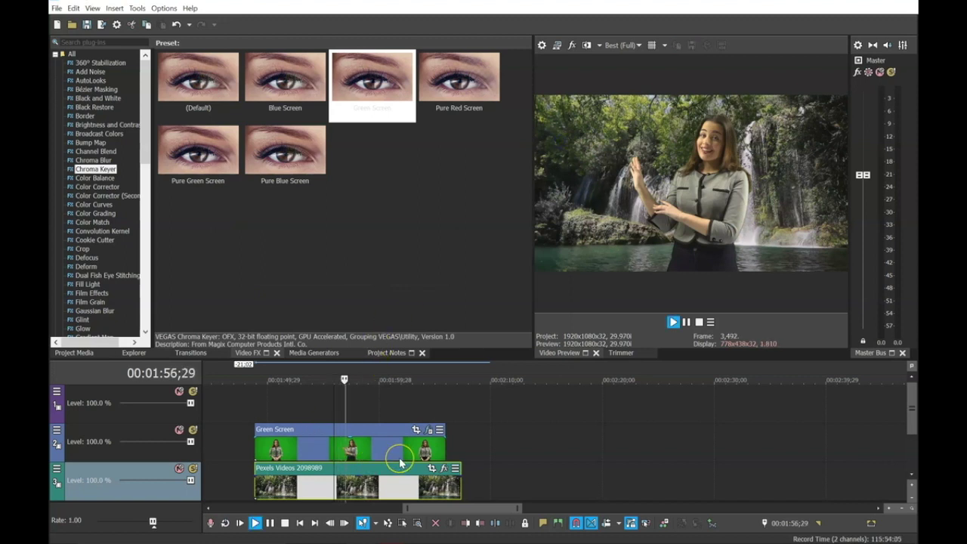
pyautogui.press('space')
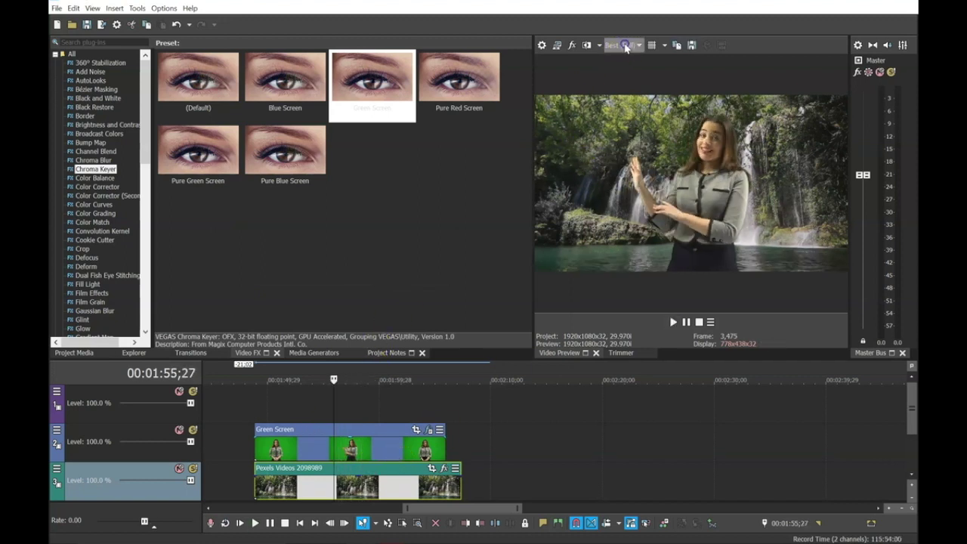
pyautogui.click(621, 46)
pyautogui.moveTo(641, 69)
pyautogui.click(683, 70)
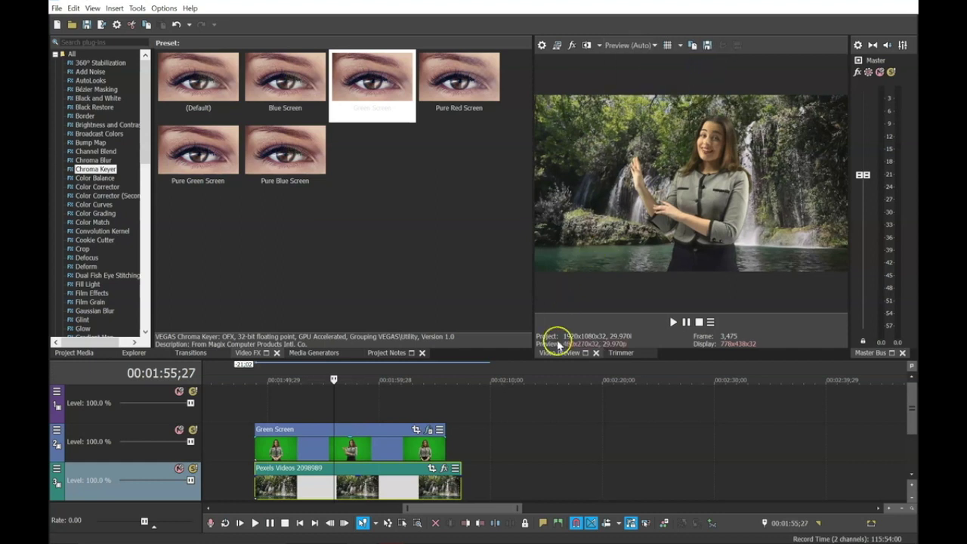
pyautogui.press('space')
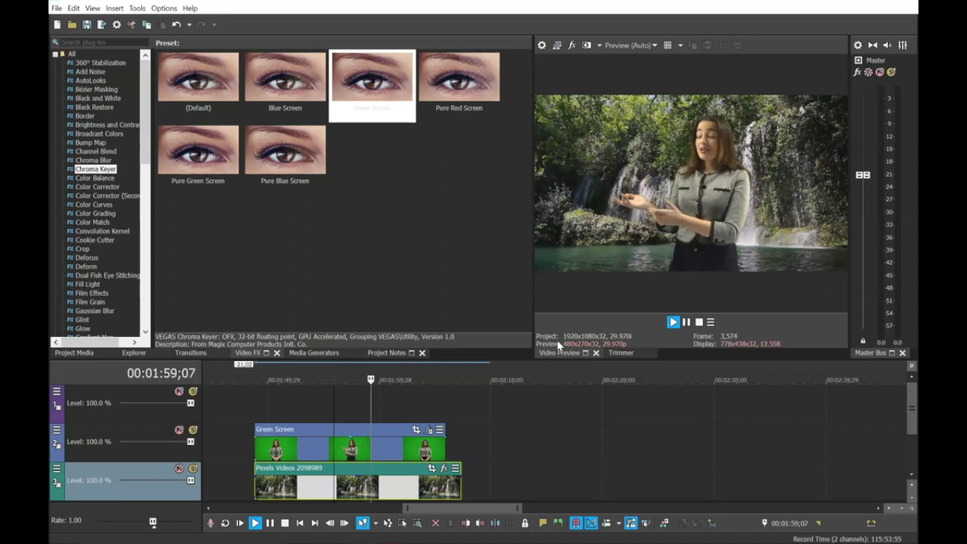
pyautogui.press('space')
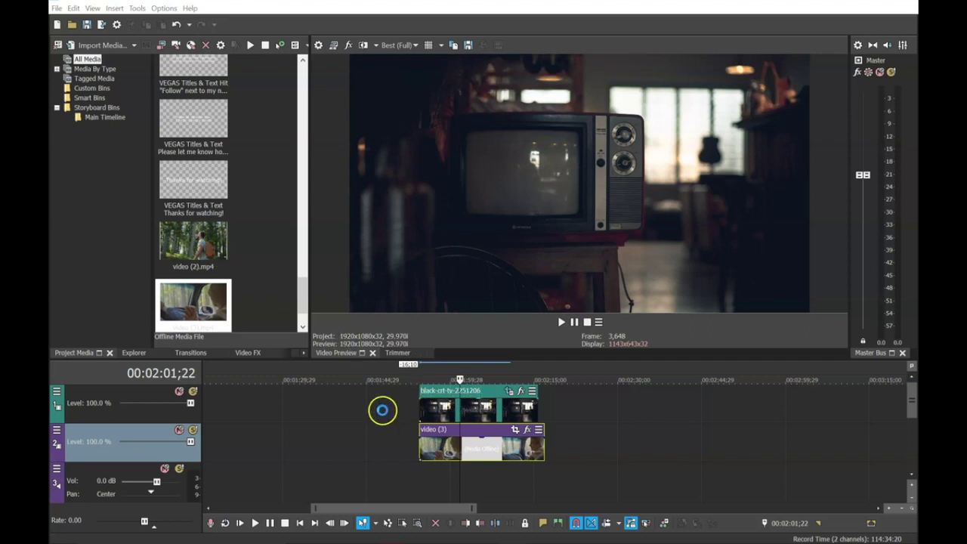
# Step: Open the Event Pan/Crop settings of the black-crt-tv clip above the video (3) clip
pyautogui.click(382, 412)
pyautogui.moveTo(382, 412); pyautogui.dragTo(448, 408)
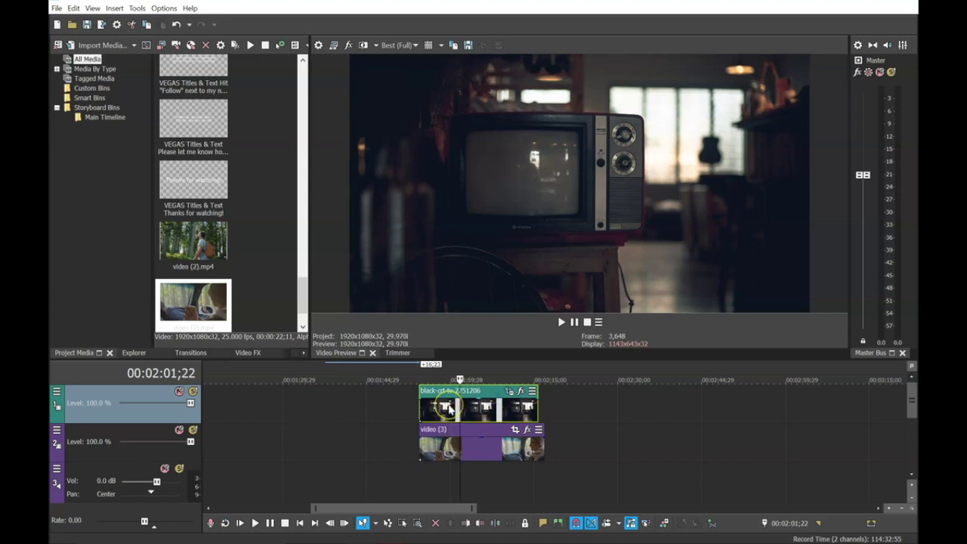
pyautogui.click(467, 451)
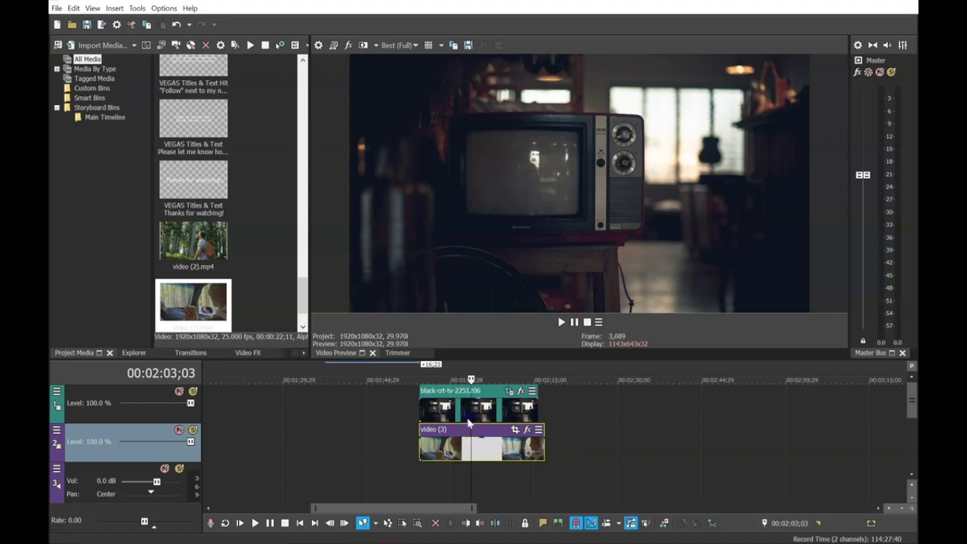
pyautogui.click(467, 418)
pyautogui.click(453, 411)
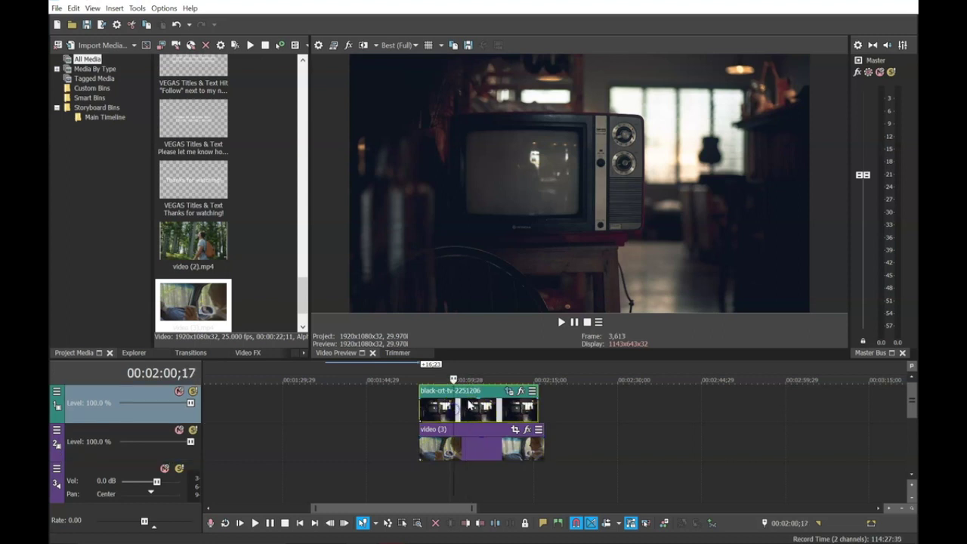
pyautogui.click(509, 391)
pyautogui.click(509, 391)
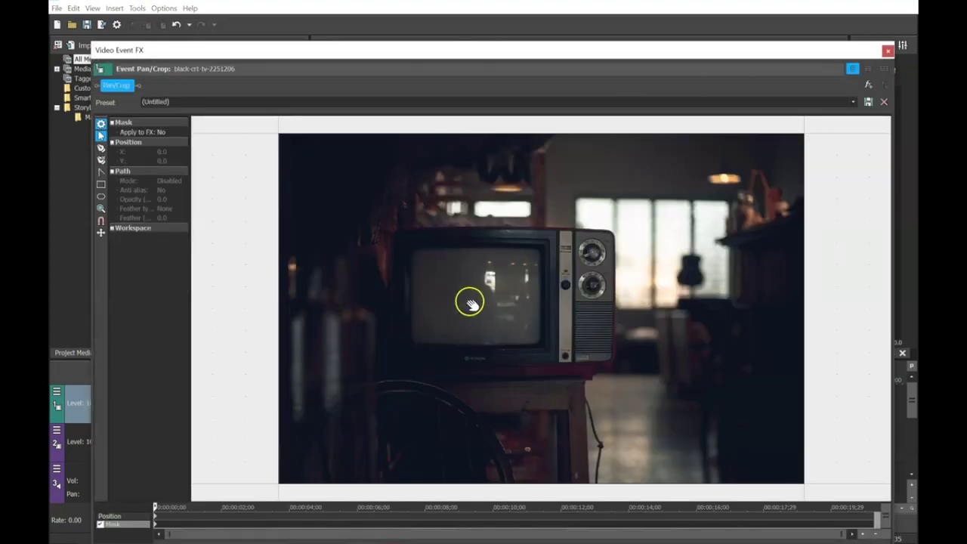
# Step: Make sure Mask is enabled for the television clip in its Pan/Crop settings
pyautogui.scroll(5, 455, 300)
pyautogui.moveTo(423, 282); pyautogui.dragTo(503, 283)
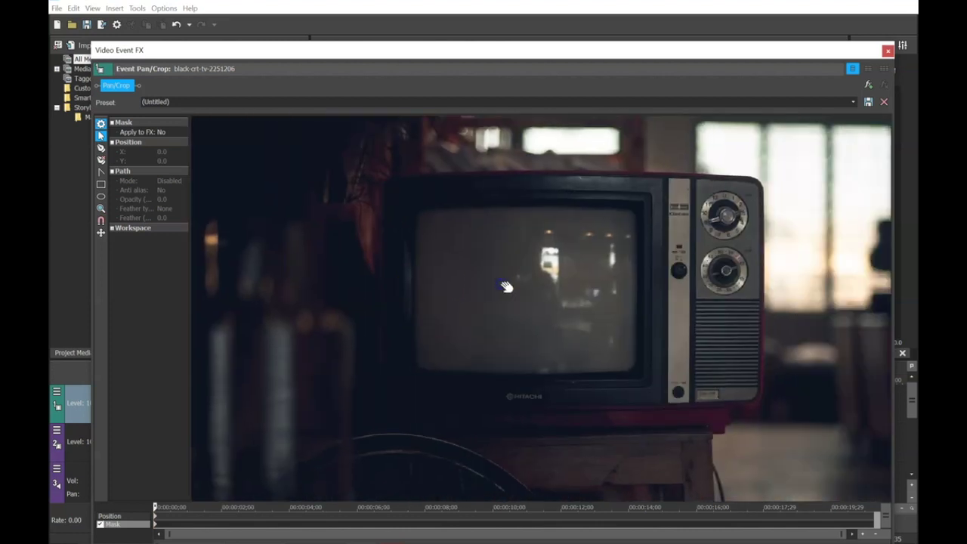
pyautogui.scroll(4, 503, 282)
pyautogui.scroll(3, 543, 313)
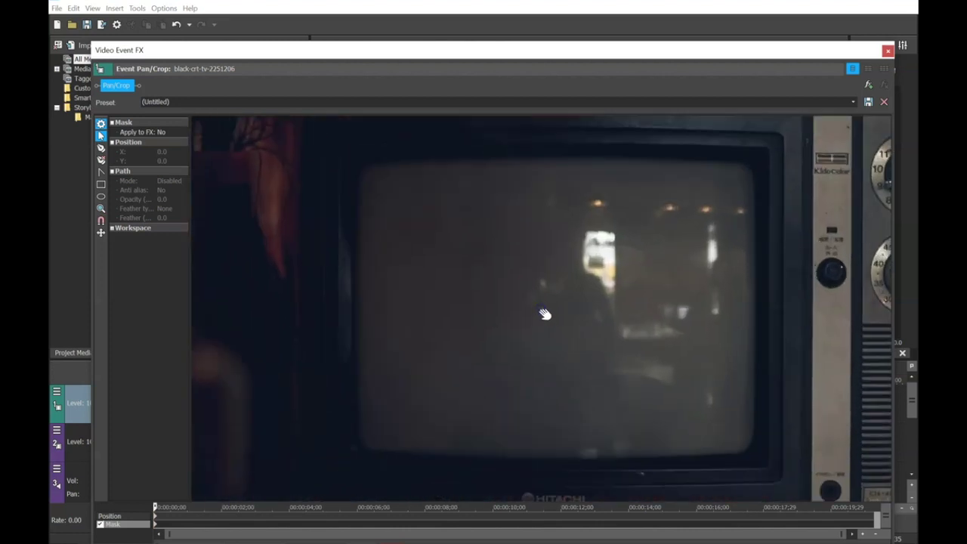
pyautogui.click(546, 304)
pyautogui.moveTo(545, 304); pyautogui.dragTo(535, 295)
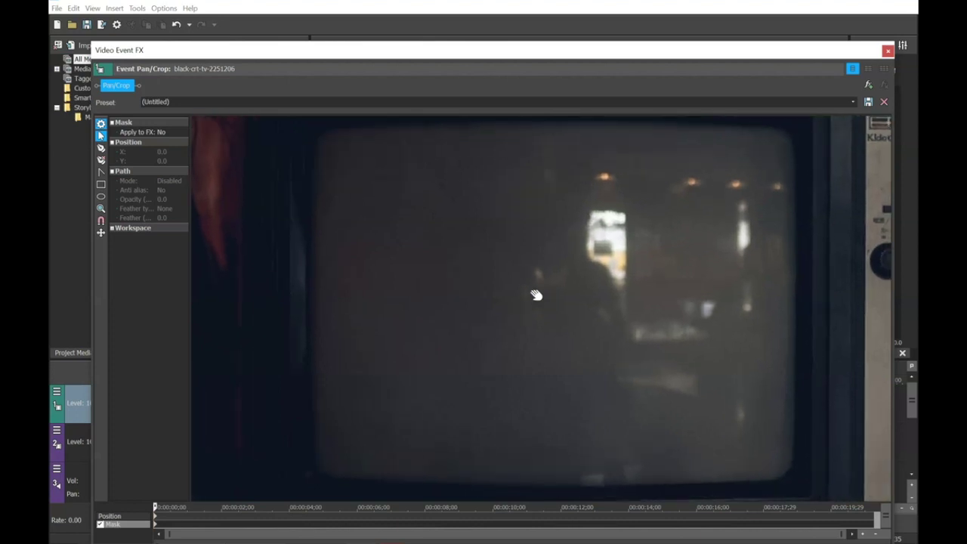
pyautogui.moveTo(92, 43); pyautogui.dragTo(137, 28)
pyautogui.moveTo(735, 368); pyautogui.dragTo(718, 349)
pyautogui.click(726, 357)
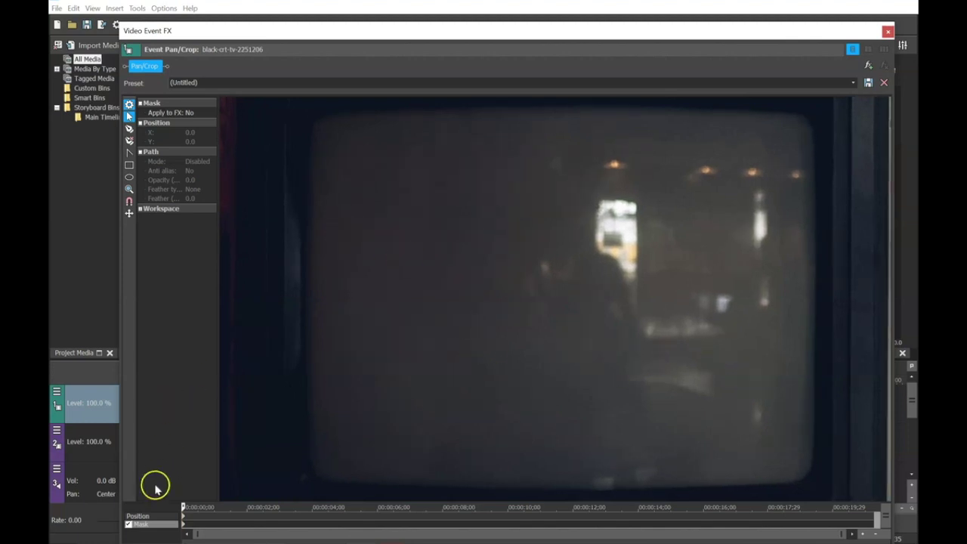
pyautogui.click(127, 524)
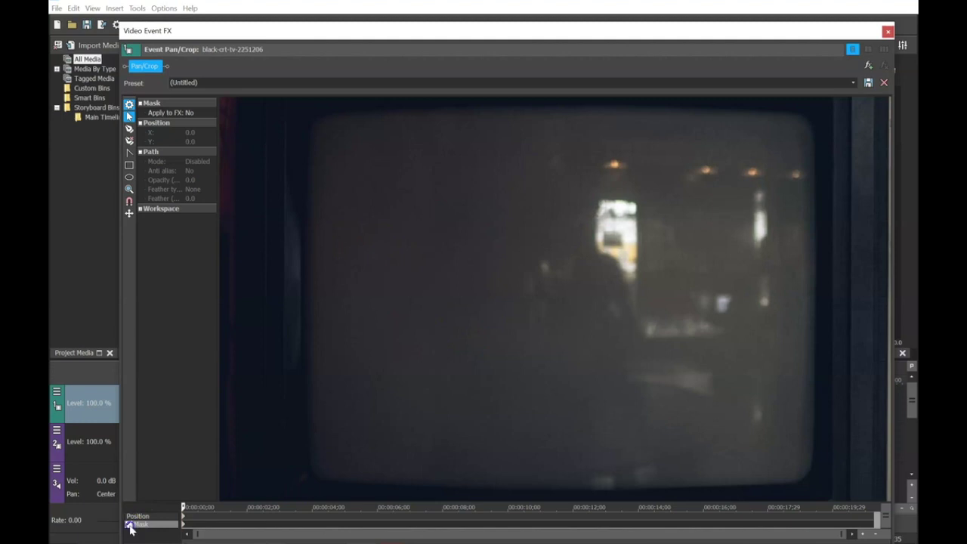
# Step: With the Anchor Creation tool, start the mask path at the TV screen's upper-left corner and trace its top edge to the upper-right corner
pyautogui.click(130, 130)
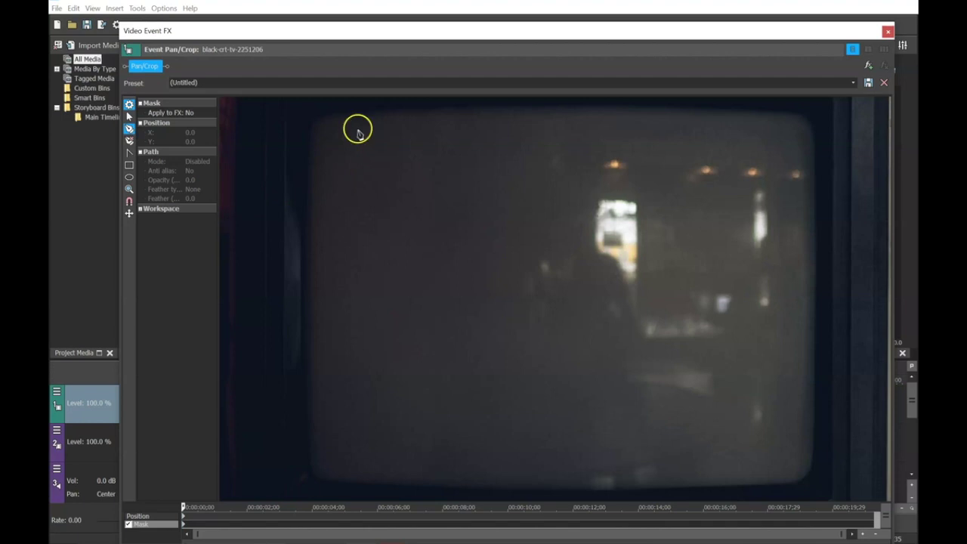
pyautogui.click(312, 127)
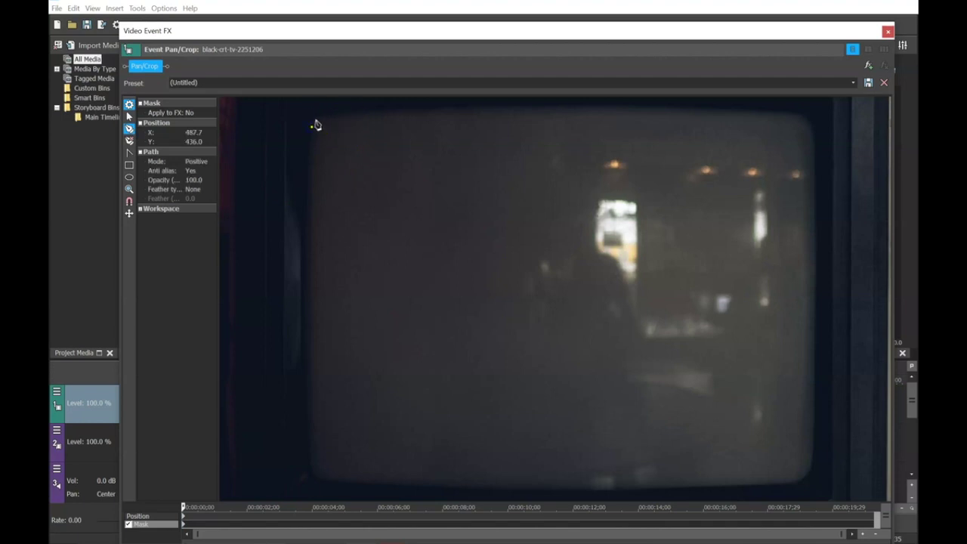
pyautogui.click(363, 111)
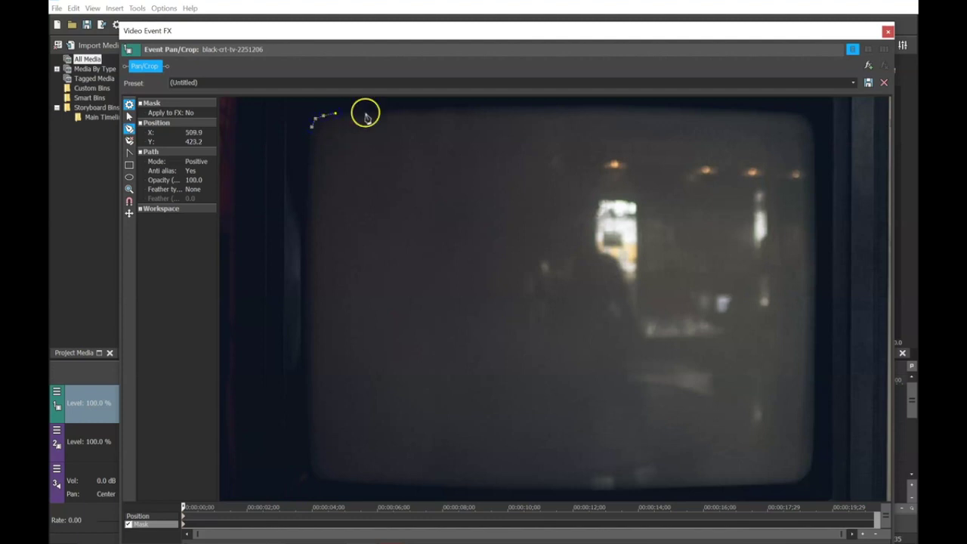
pyautogui.click(394, 111)
pyautogui.click(441, 111)
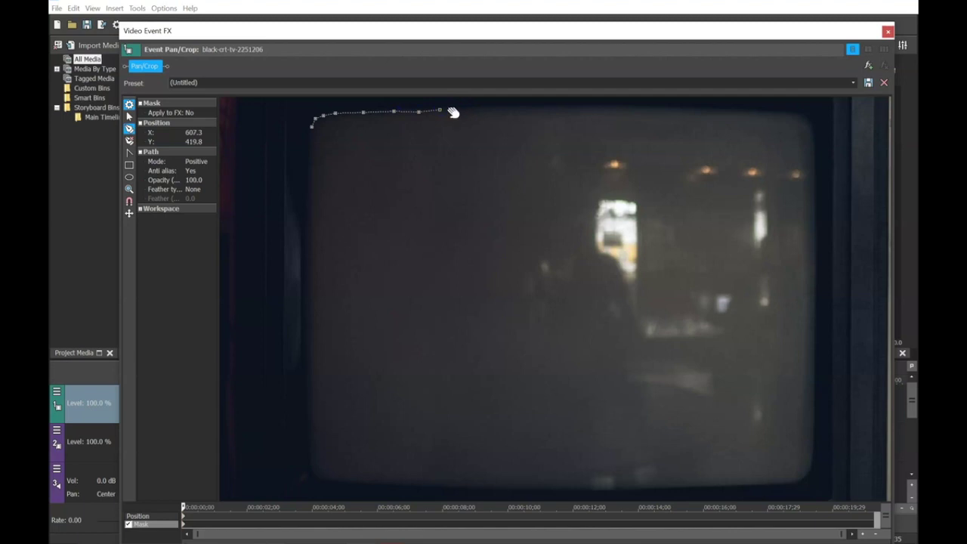
pyautogui.hotkey('ctrl', 'z')
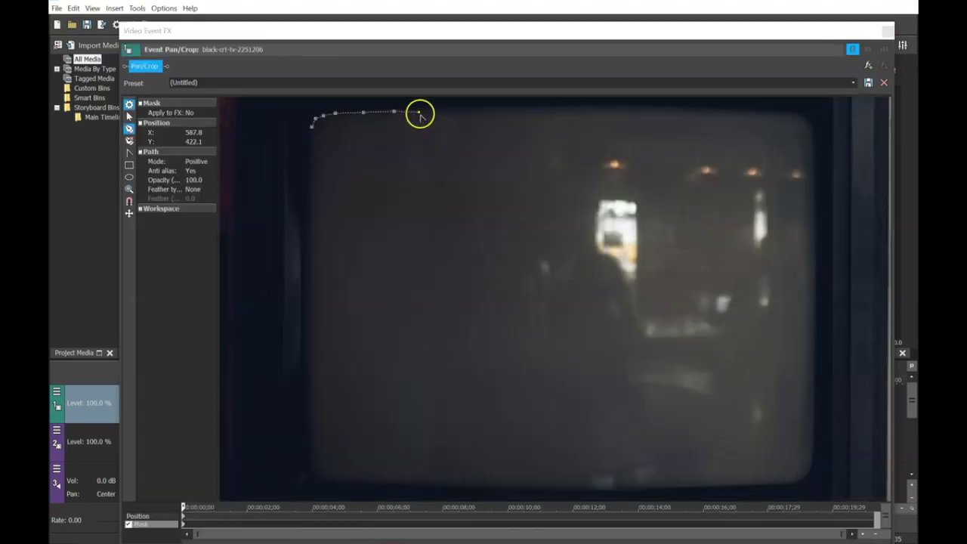
pyautogui.click(455, 112)
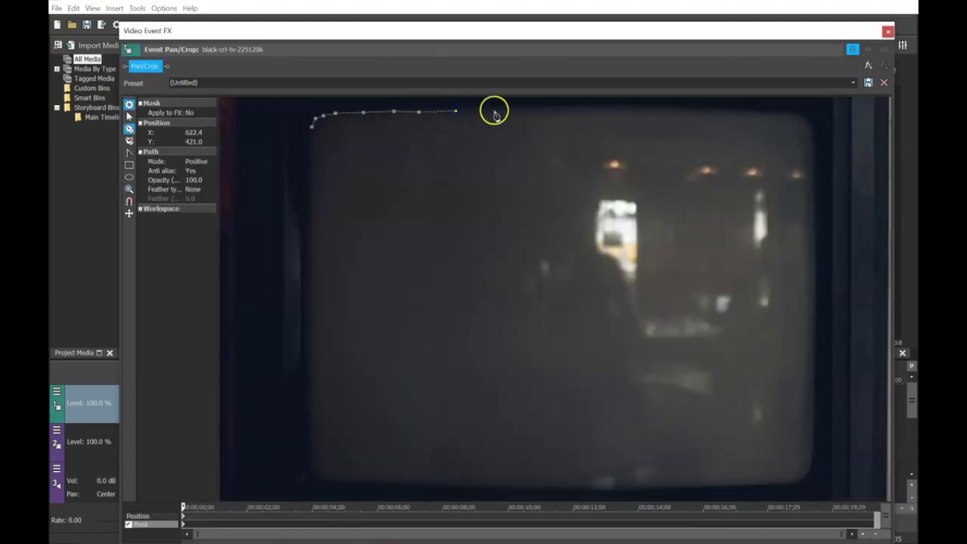
pyautogui.click(496, 108)
pyautogui.click(529, 108)
pyautogui.click(559, 109)
pyautogui.click(601, 108)
pyautogui.click(638, 109)
pyautogui.click(672, 110)
pyautogui.click(693, 110)
pyautogui.click(712, 111)
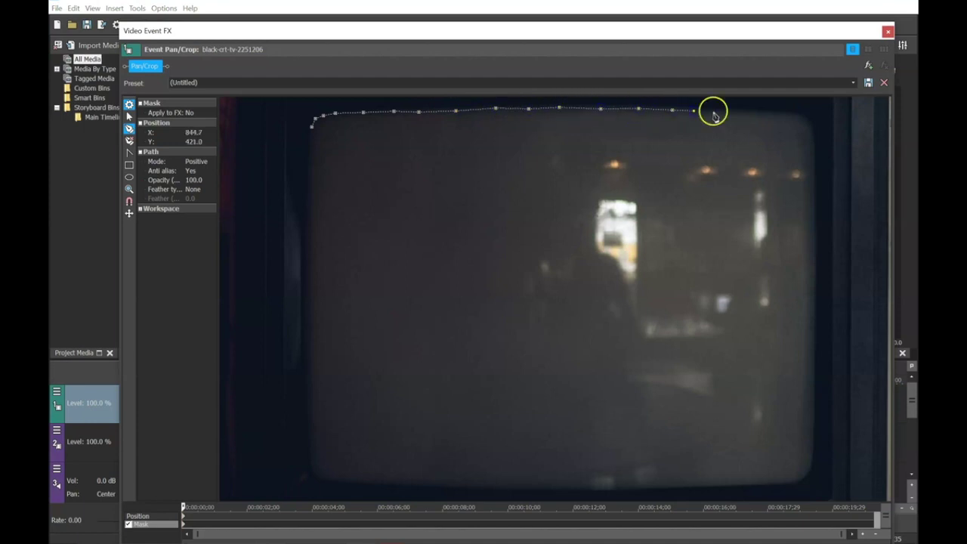
pyautogui.click(780, 112)
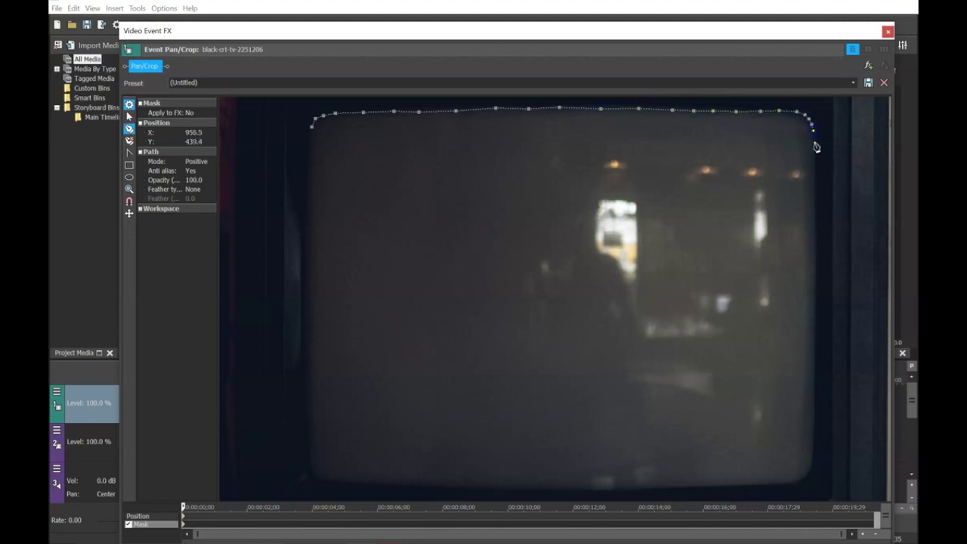
# Step: Continue the mask path down the TV screen's right edge and around its lower-right corner
pyautogui.click(815, 146)
pyautogui.click(816, 171)
pyautogui.click(815, 219)
pyautogui.click(816, 277)
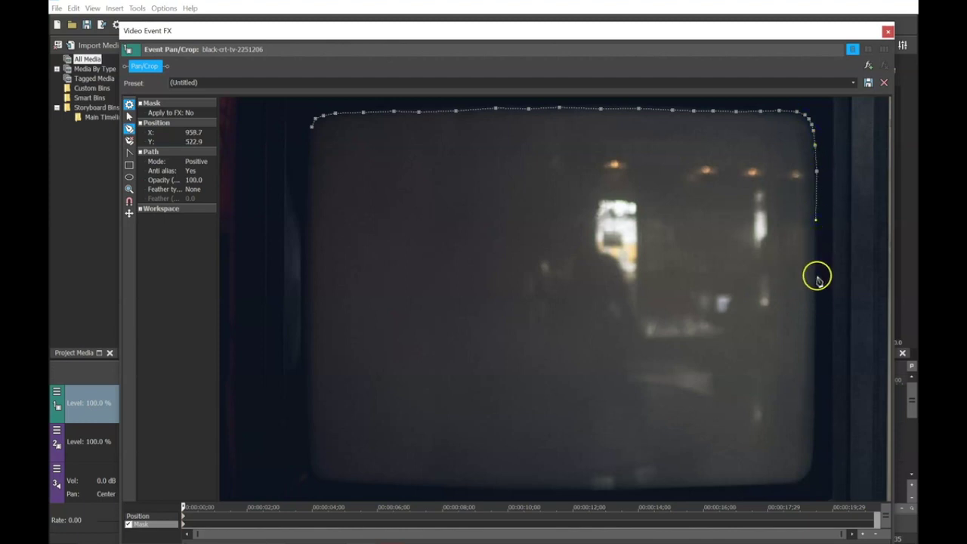
pyautogui.click(815, 327)
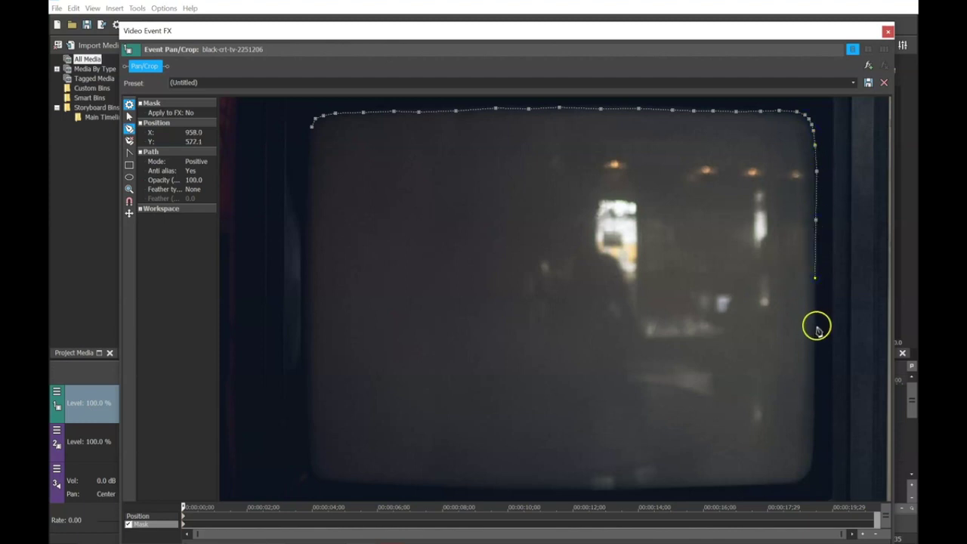
pyautogui.click(816, 385)
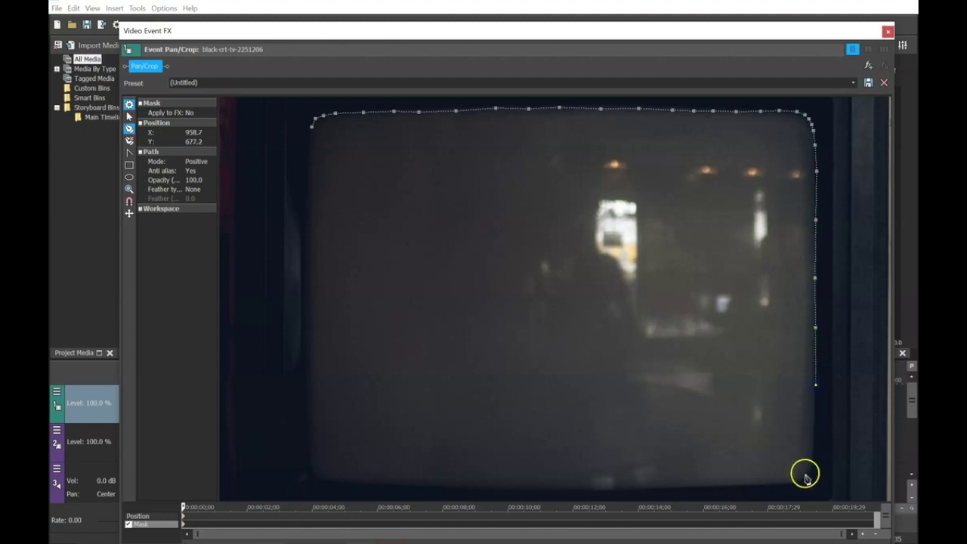
pyautogui.click(814, 415)
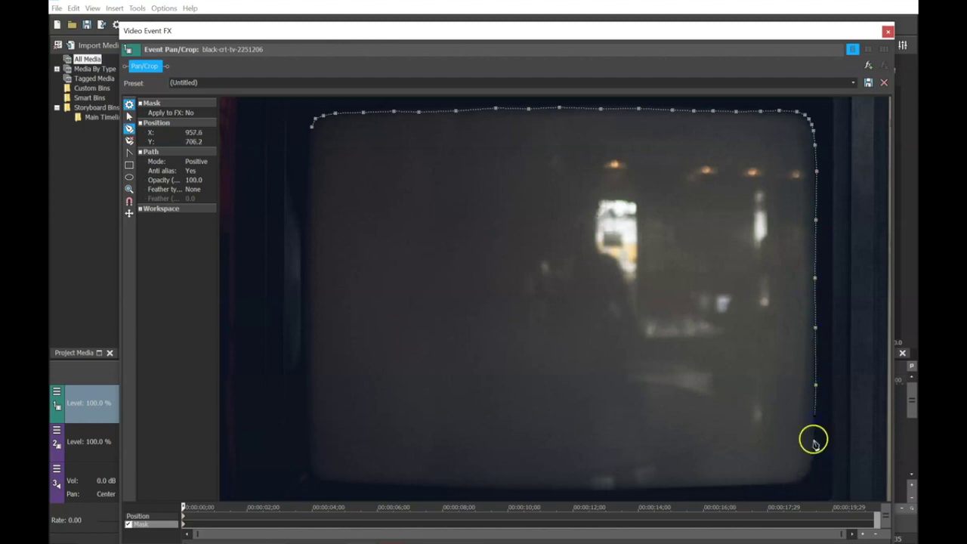
pyautogui.click(789, 488)
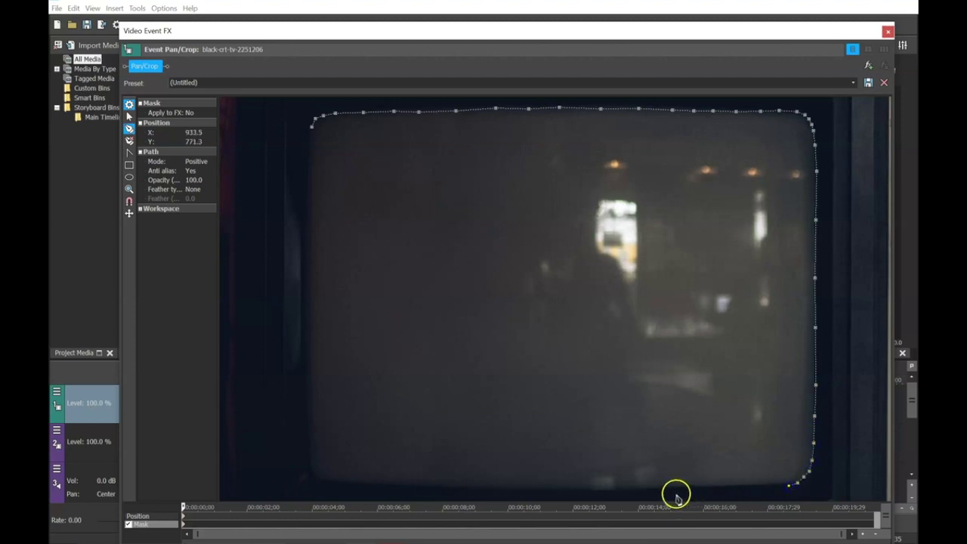
# Step: Trace the mask path along the TV screen's bottom edge to its lower-left corner
pyautogui.click(794, 489)
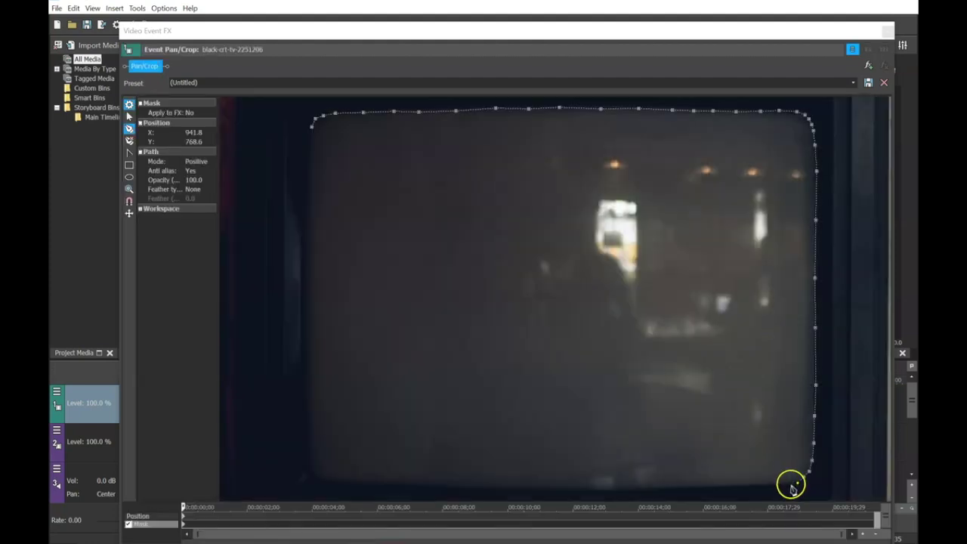
pyautogui.click(719, 486)
pyautogui.click(659, 488)
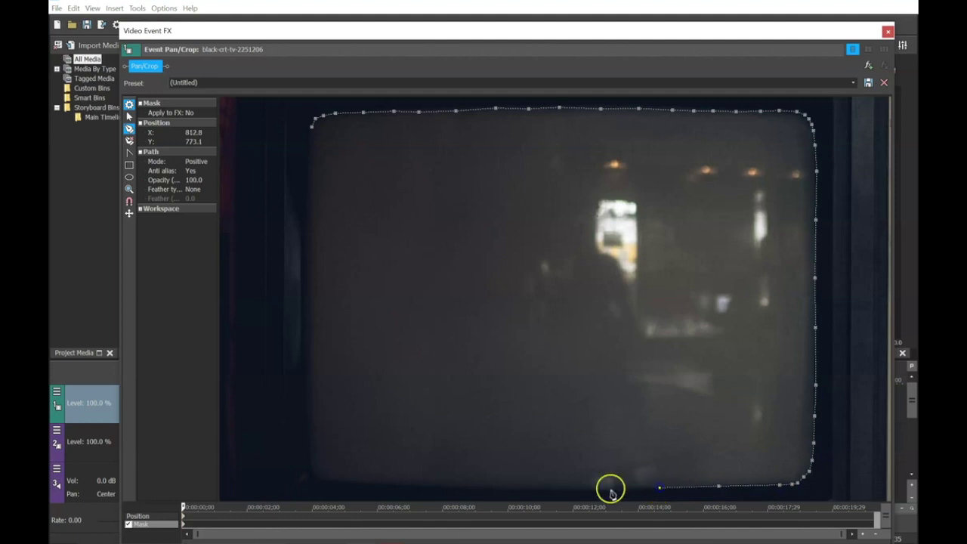
pyautogui.click(606, 489)
pyautogui.click(559, 489)
pyautogui.click(517, 489)
pyautogui.click(478, 489)
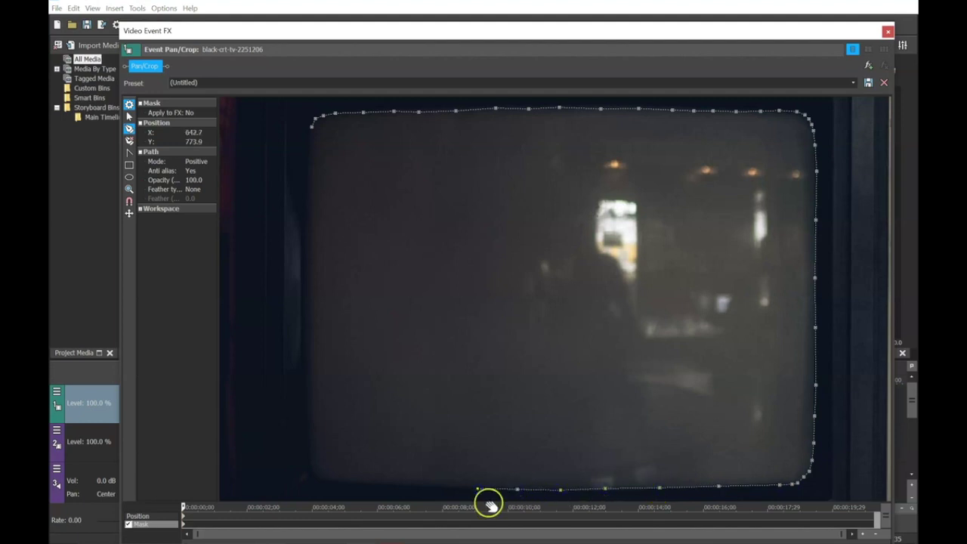
pyautogui.click(433, 488)
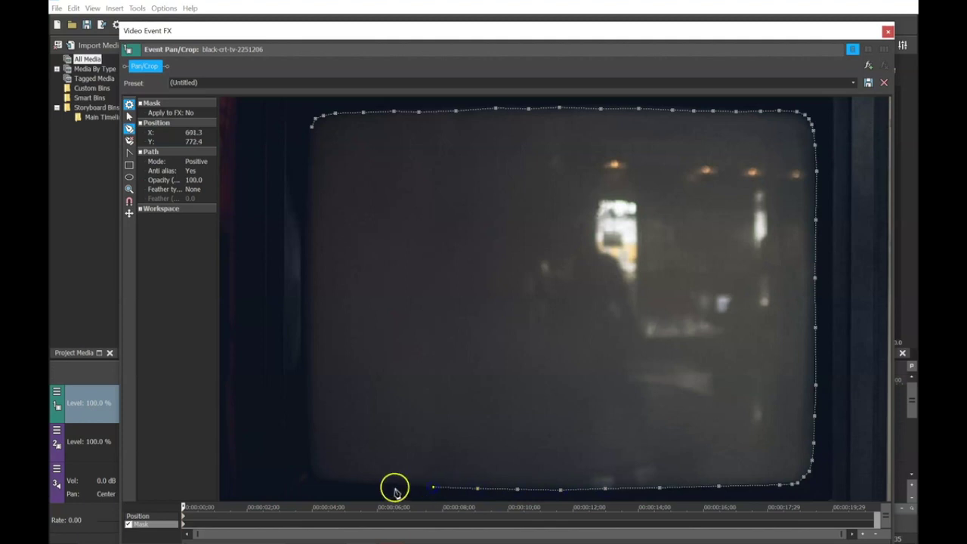
pyautogui.click(395, 490)
pyautogui.click(364, 485)
pyautogui.click(339, 483)
pyautogui.click(321, 483)
pyautogui.click(320, 484)
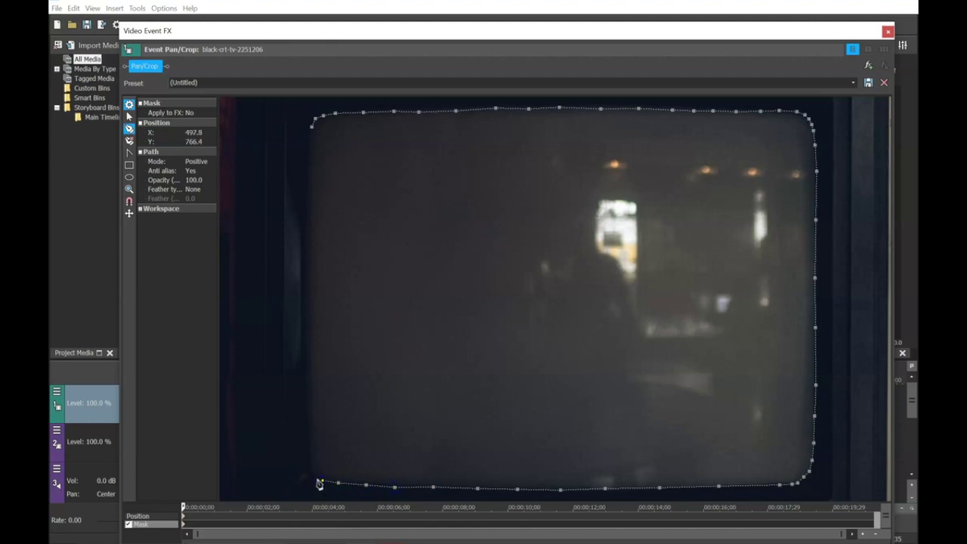
# Step: Trace the mask path up the TV screen's left edge and close it at the starting anchor
pyautogui.click(306, 421)
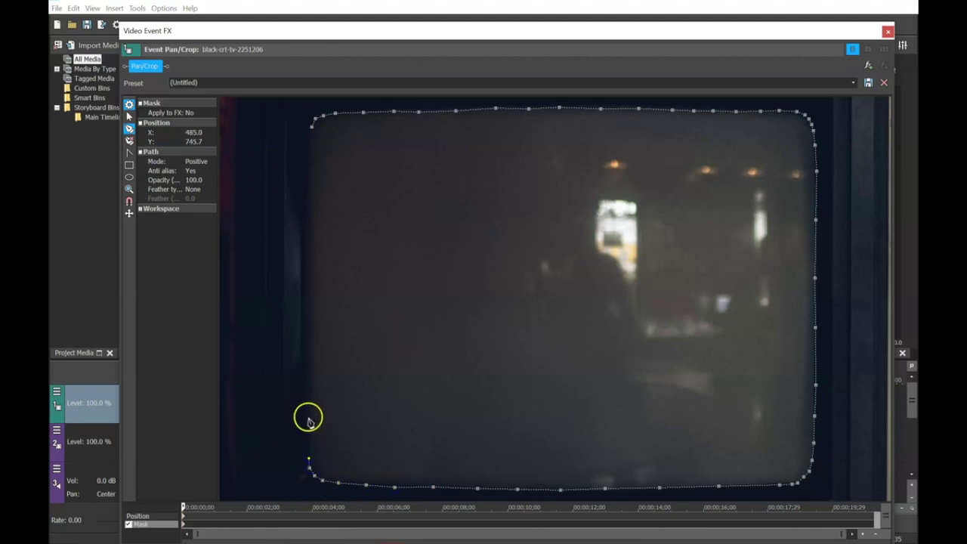
pyautogui.click(305, 356)
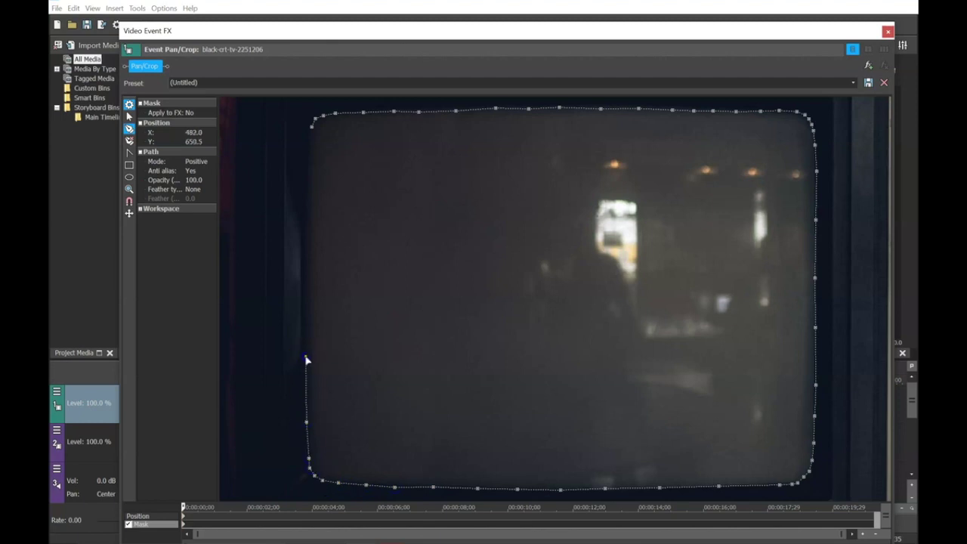
pyautogui.click(303, 295)
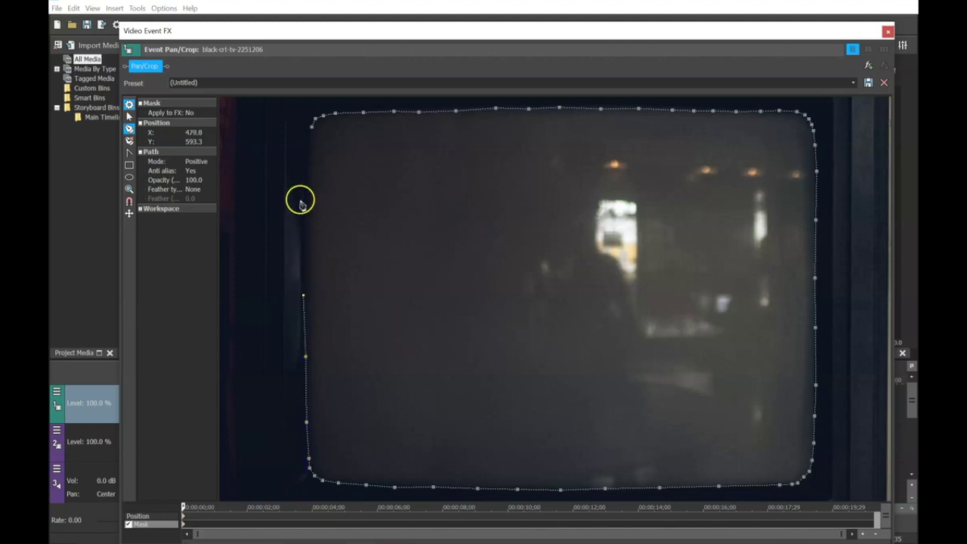
pyautogui.click(304, 245)
pyautogui.click(306, 204)
pyautogui.click(308, 163)
pyautogui.click(312, 136)
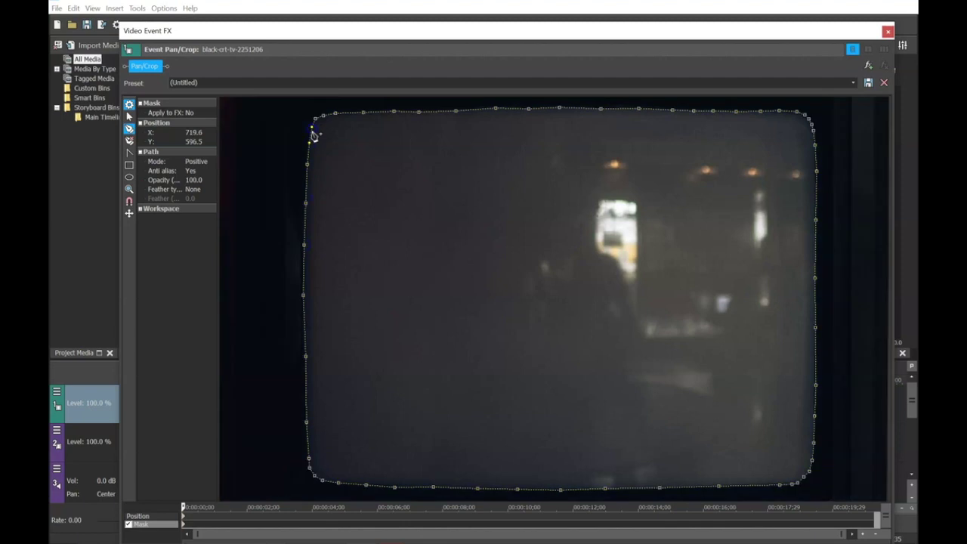
# Step: Uncover the video preview, set the mask path's mode to Negative, and close the television clip's Pan/Crop window
pyautogui.moveTo(750, 32); pyautogui.dragTo(733, 351)
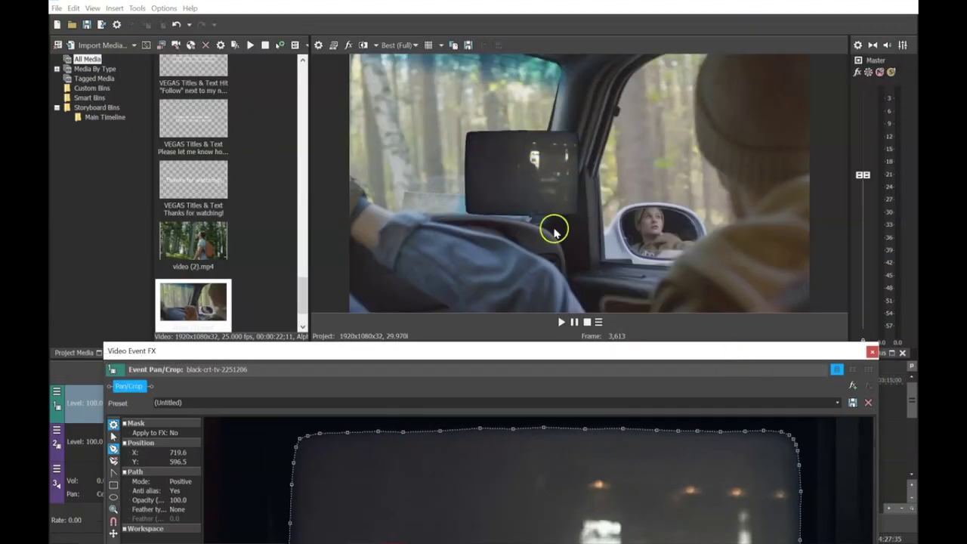
pyautogui.moveTo(561, 351); pyautogui.dragTo(559, 290)
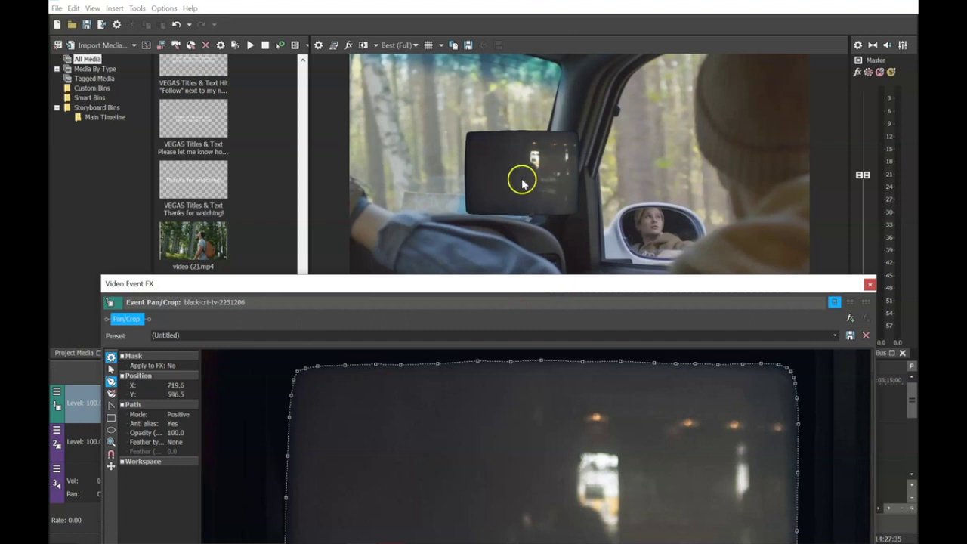
pyautogui.moveTo(231, 287); pyautogui.dragTo(239, 271)
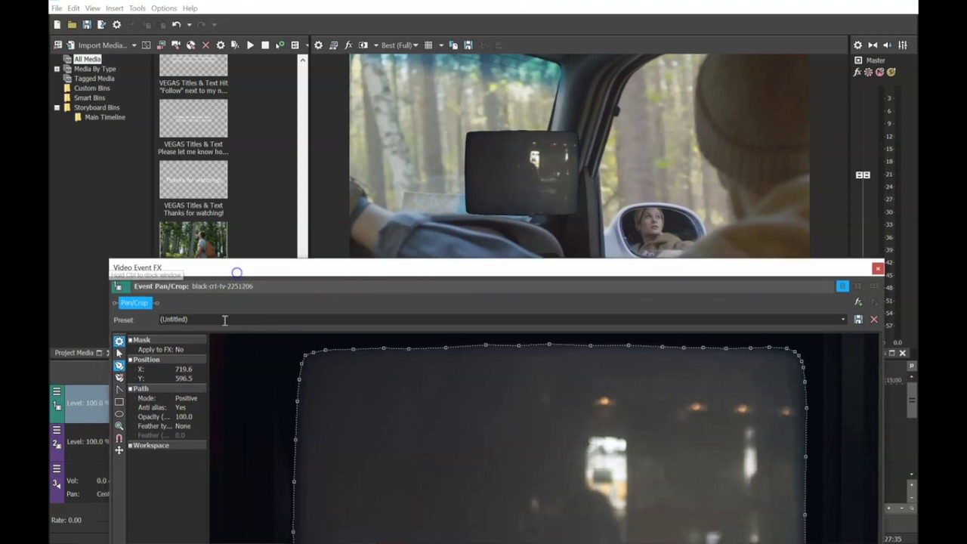
pyautogui.click(198, 399)
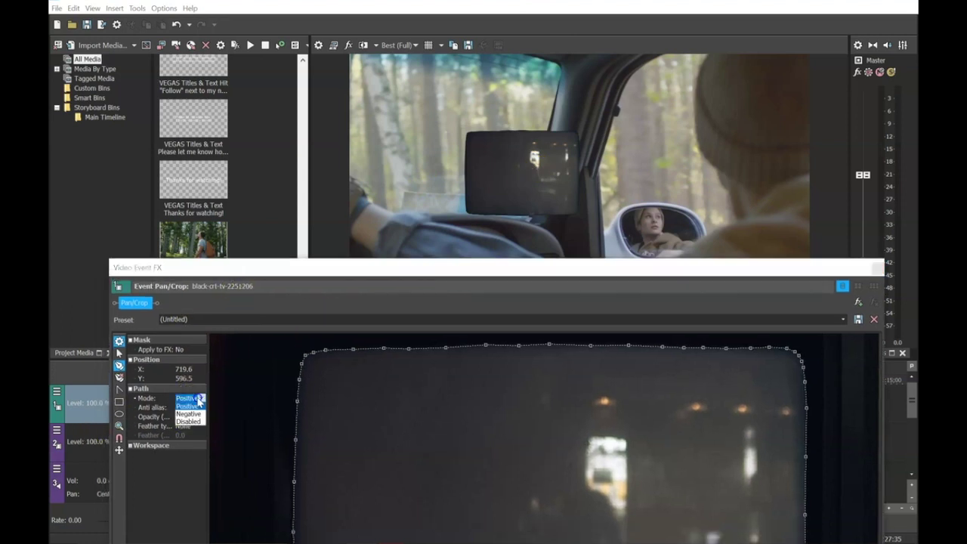
pyautogui.click(189, 414)
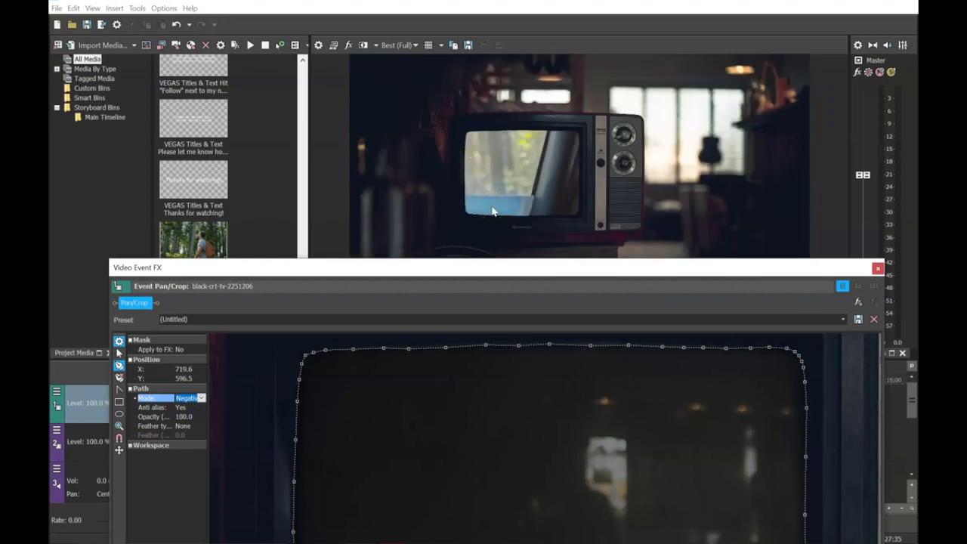
pyautogui.click(878, 268)
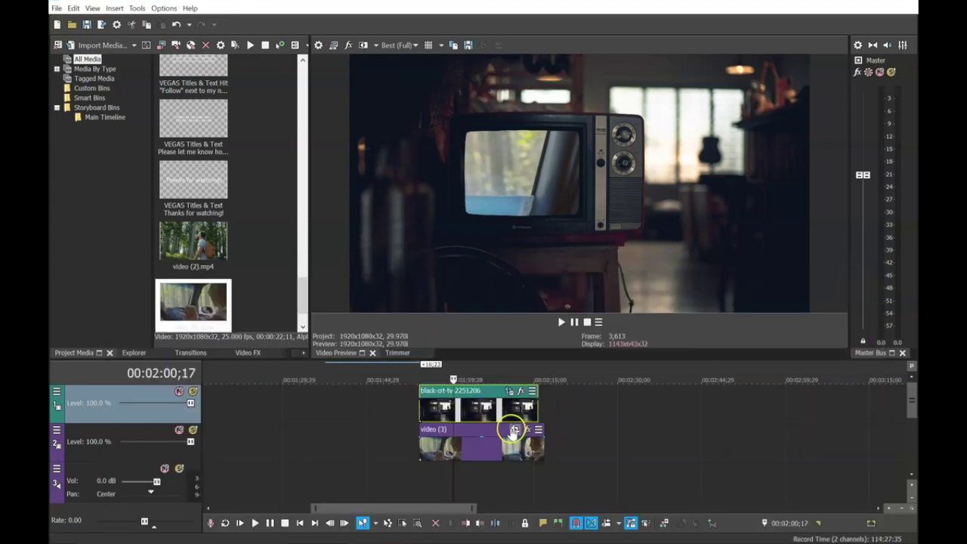
# Step: Open the Event Pan/Crop settings of the video (3) clip and enlarge its crop frame to about 5,070 × 2,852
pyautogui.click(484, 449)
pyautogui.click(515, 429)
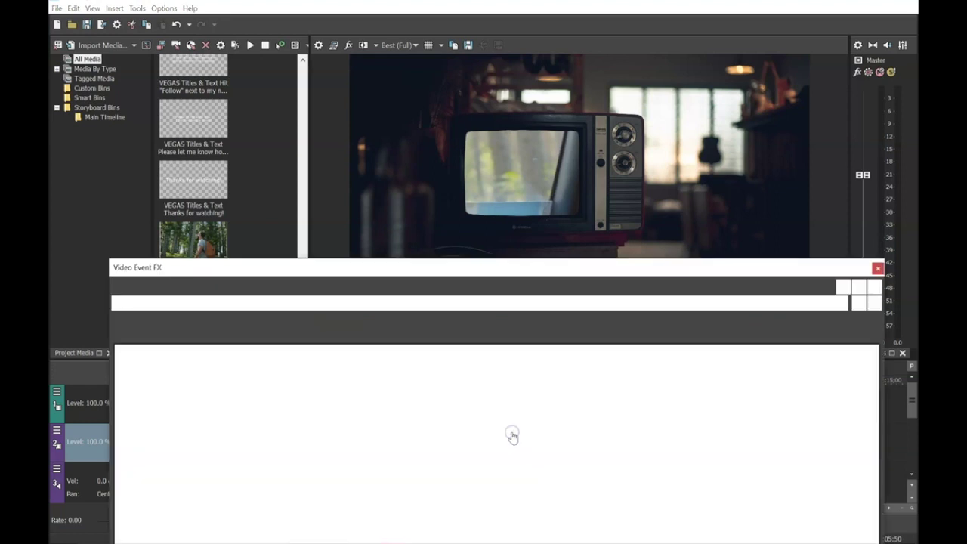
pyautogui.scroll(2, 651, 406)
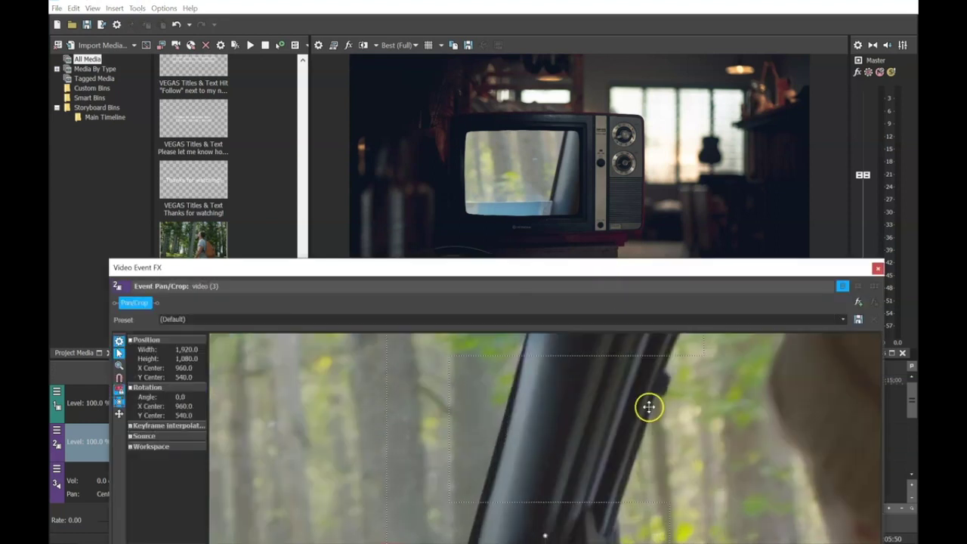
pyautogui.scroll(-6, 647, 406)
pyautogui.moveTo(610, 272); pyautogui.dragTo(583, 256)
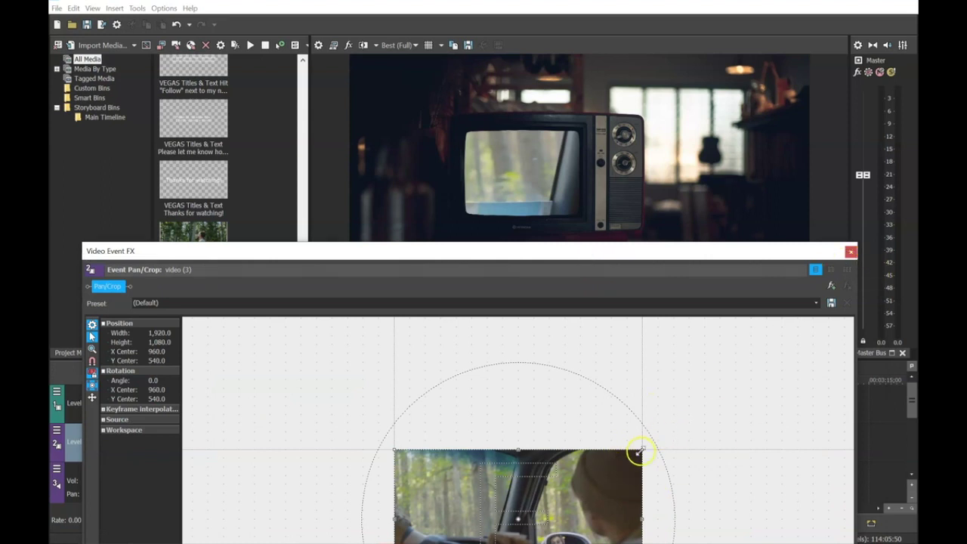
pyautogui.moveTo(647, 448); pyautogui.dragTo(779, 379)
pyautogui.scroll(-3, 818, 343)
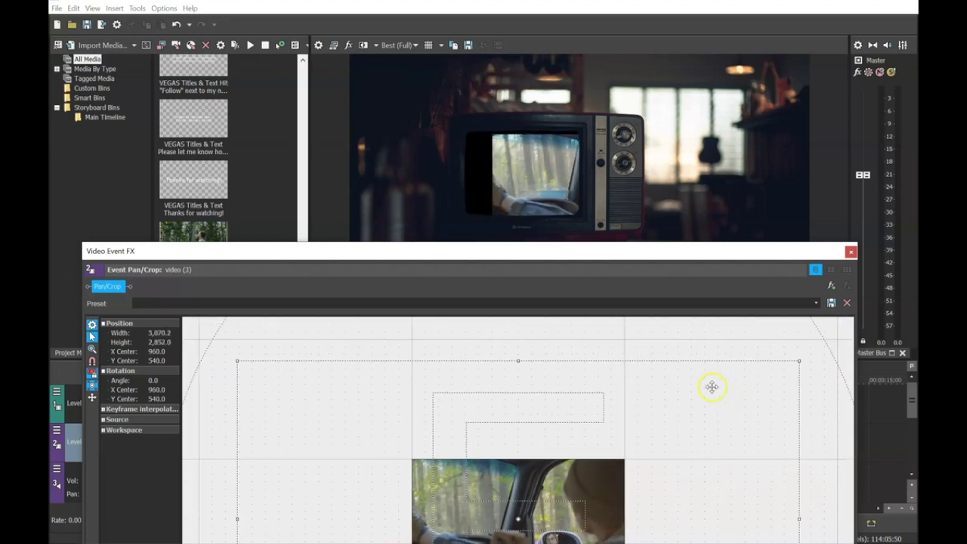
# Step: Center the video (3) crop frame at about X 1,900, Y 695 and resize it to about 5,942 × 3,342 to fill the TV screen
pyautogui.moveTo(643, 449); pyautogui.dragTo(669, 450)
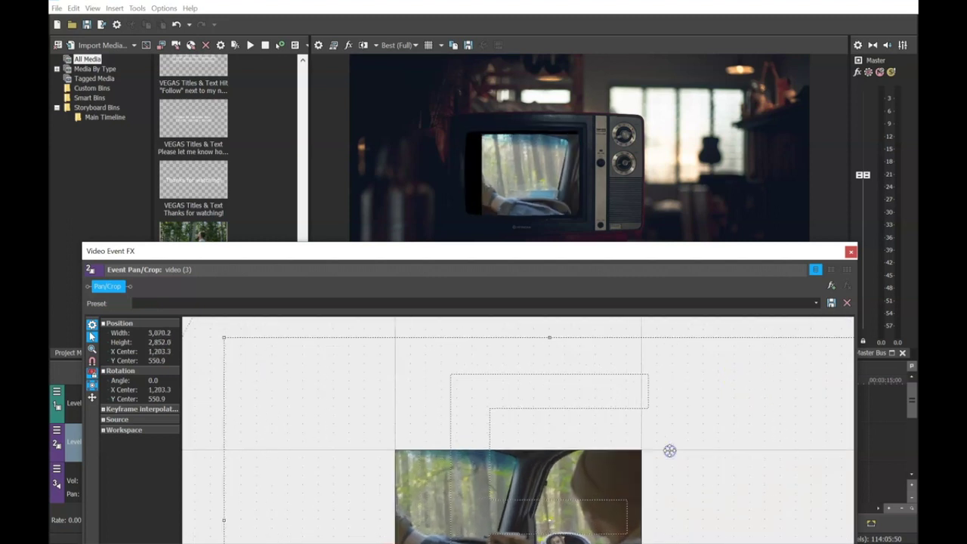
pyautogui.click(675, 439)
pyautogui.moveTo(704, 415); pyautogui.dragTo(747, 397)
pyautogui.moveTo(682, 468)
pyautogui.mouseDown()
pyautogui.moveTo(667, 471)
pyautogui.moveTo(678, 474)
pyautogui.mouseUp()
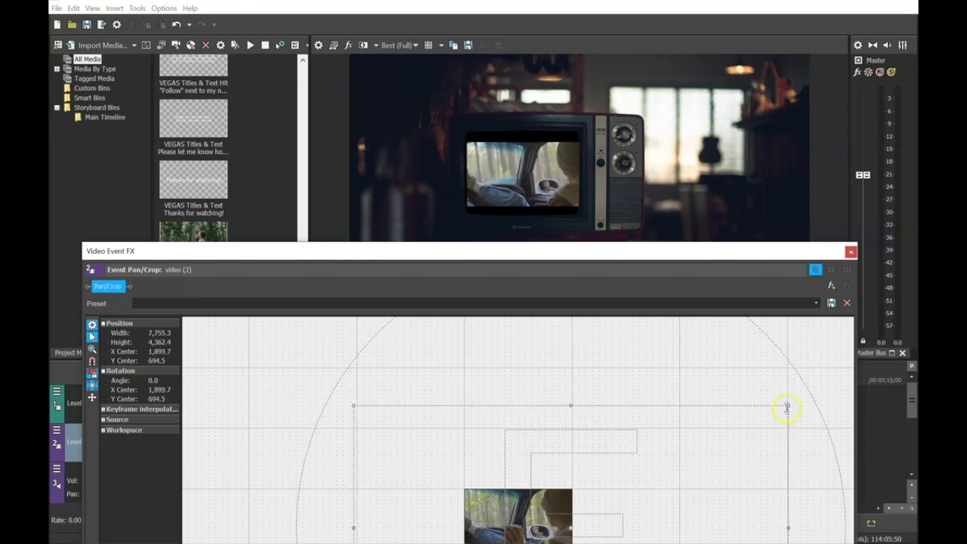
pyautogui.moveTo(788, 407); pyautogui.dragTo(760, 435)
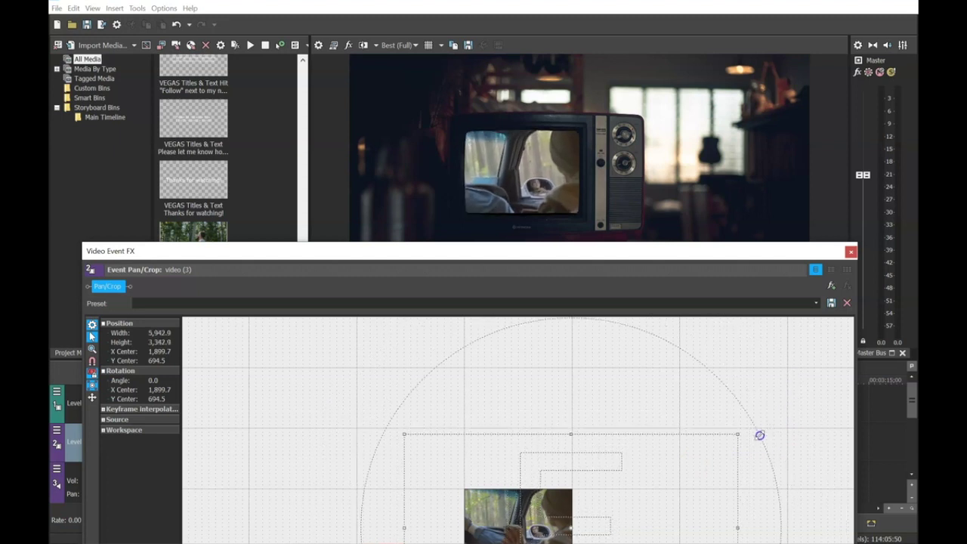
# Step: Shrink the video (3) crop frame to about 5,397 × 3,036, center it at about X 1,656, Y 651, and close its Pan/Crop window
pyautogui.moveTo(667, 448); pyautogui.dragTo(658, 447)
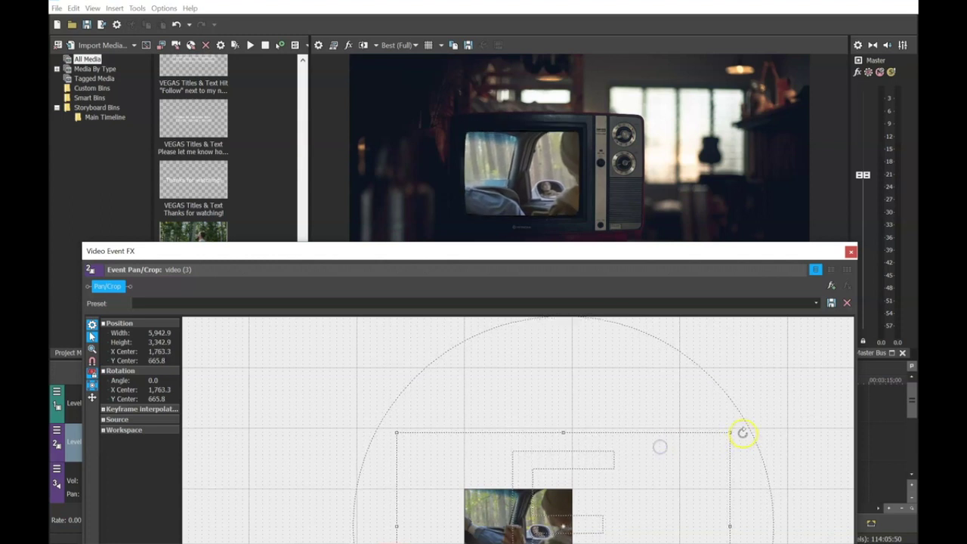
pyautogui.moveTo(730, 435); pyautogui.dragTo(715, 438)
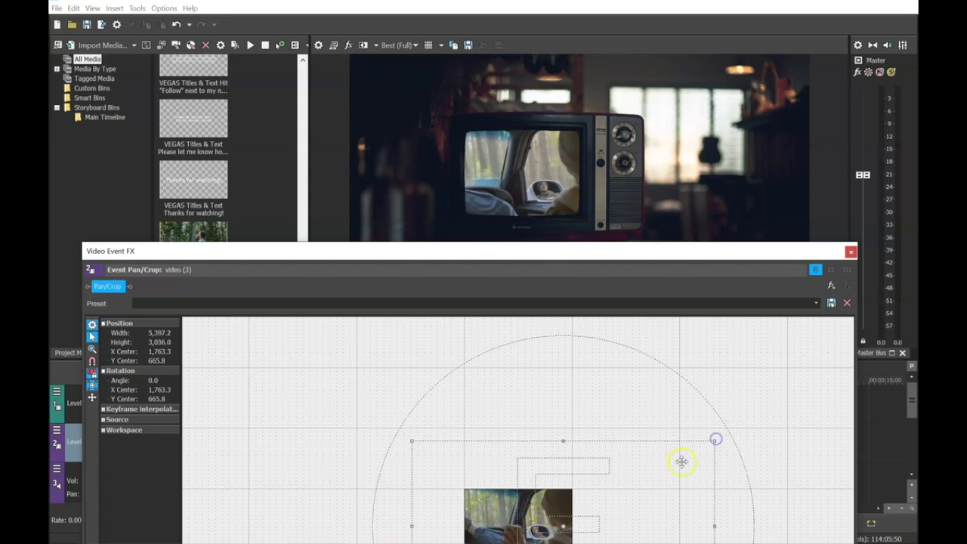
pyautogui.moveTo(657, 472); pyautogui.dragTo(655, 467)
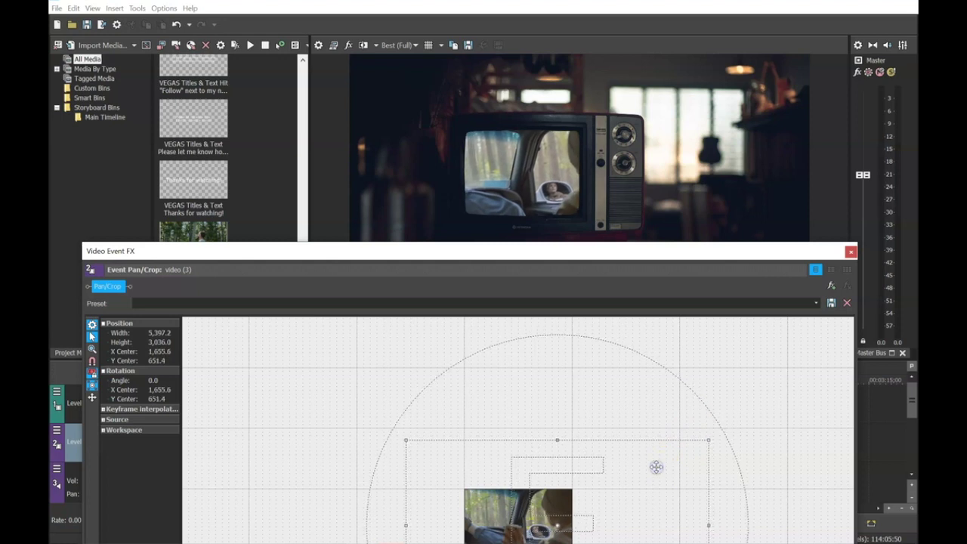
pyautogui.click(851, 250)
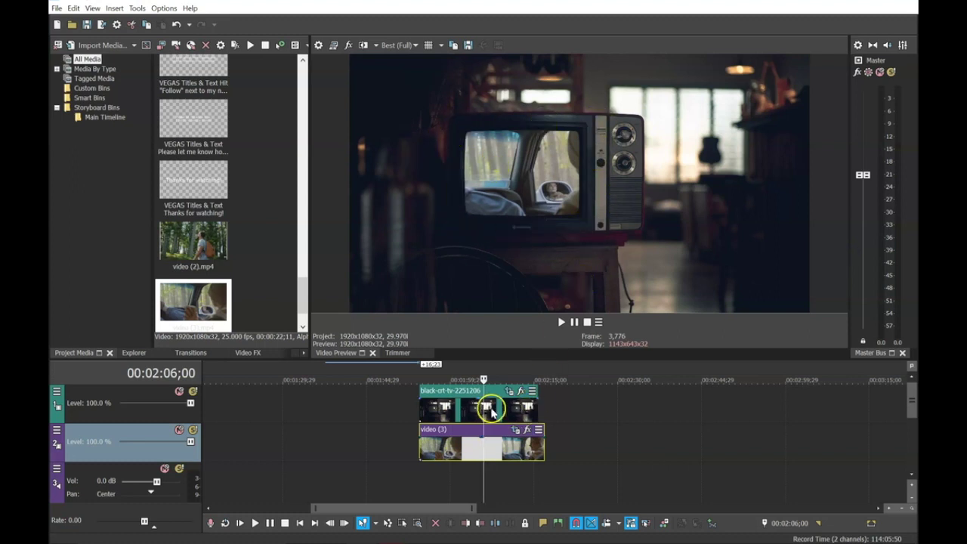
# Step: Enlarge the video preview area and open the Event Pan/Crop settings of the black-crt-tv clip
pyautogui.click(487, 405)
pyautogui.moveTo(488, 406); pyautogui.dragTo(487, 383)
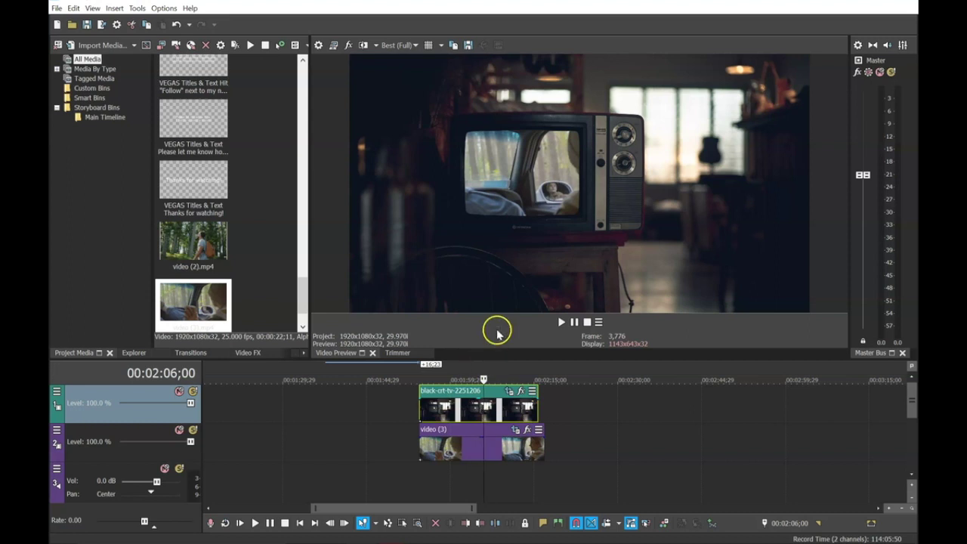
pyautogui.moveTo(525, 360); pyautogui.dragTo(532, 390)
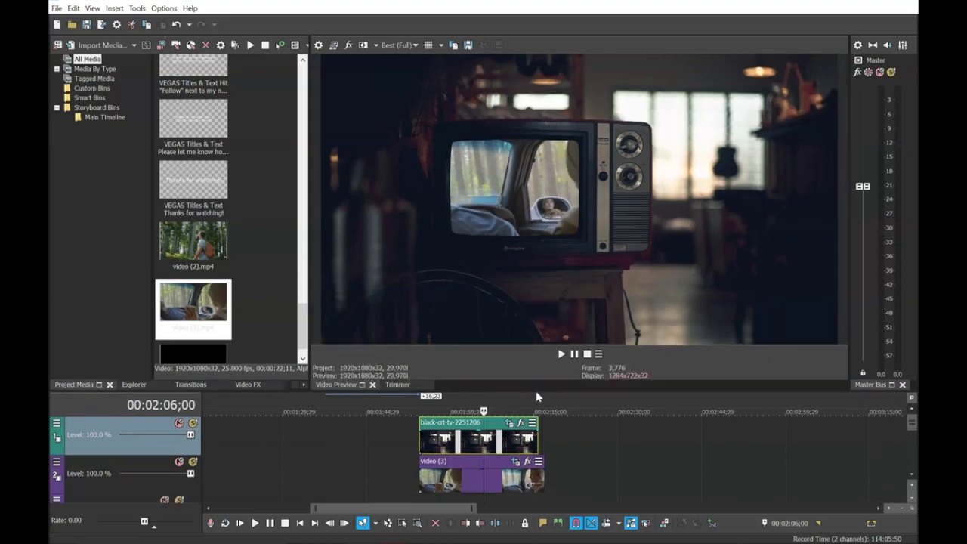
pyautogui.click(509, 419)
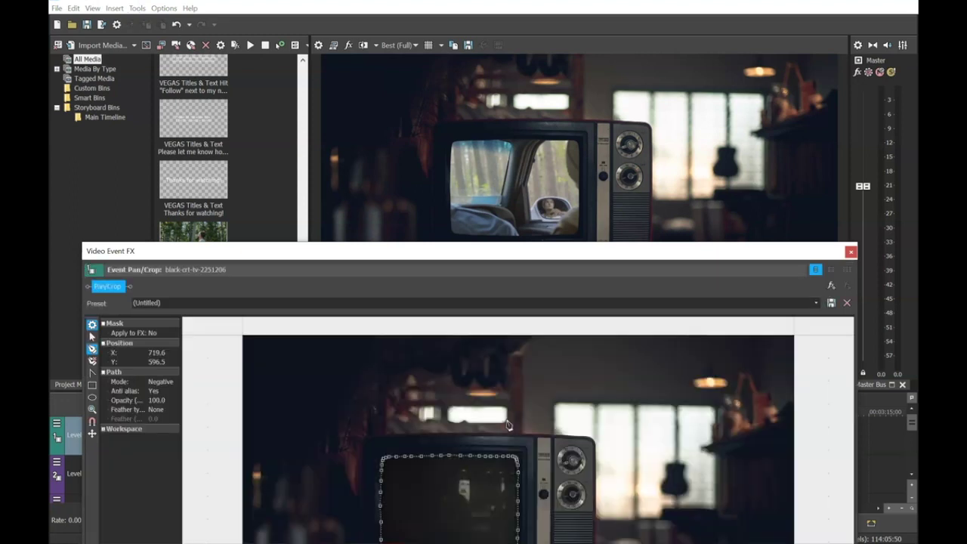
# Step: Set the TV mask path's feather type to Out with a feather amount of 2.0, and close the Pan/Crop window
pyautogui.click(149, 401)
pyautogui.click(155, 410)
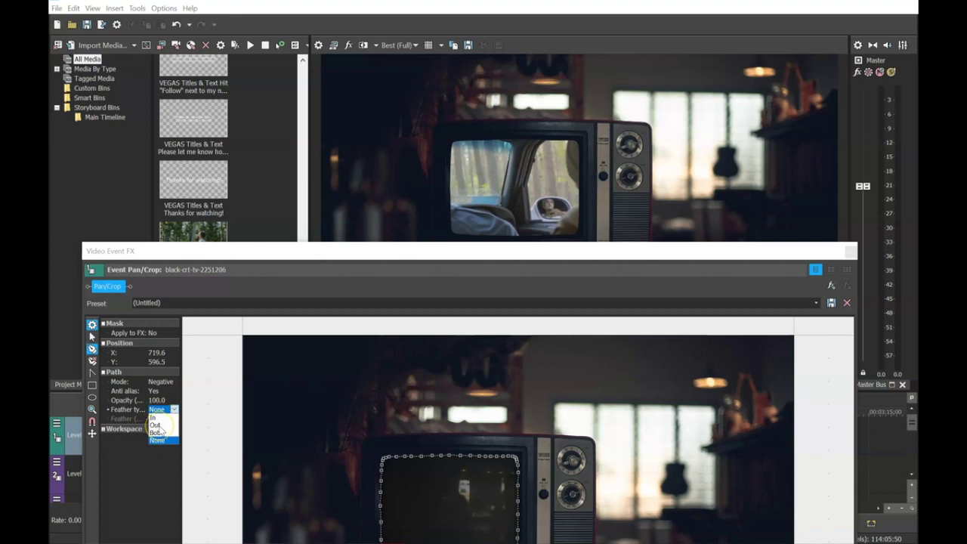
pyautogui.click(157, 425)
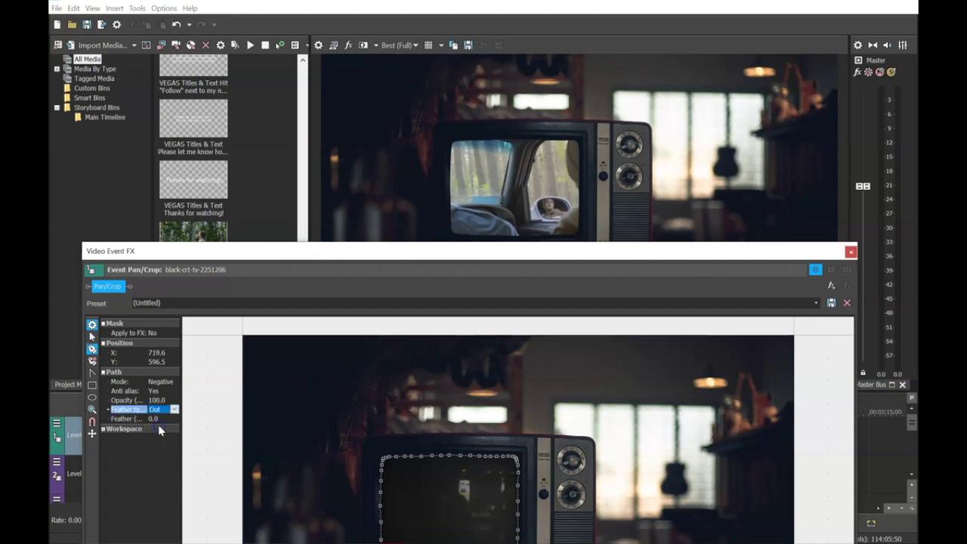
pyautogui.click(162, 418)
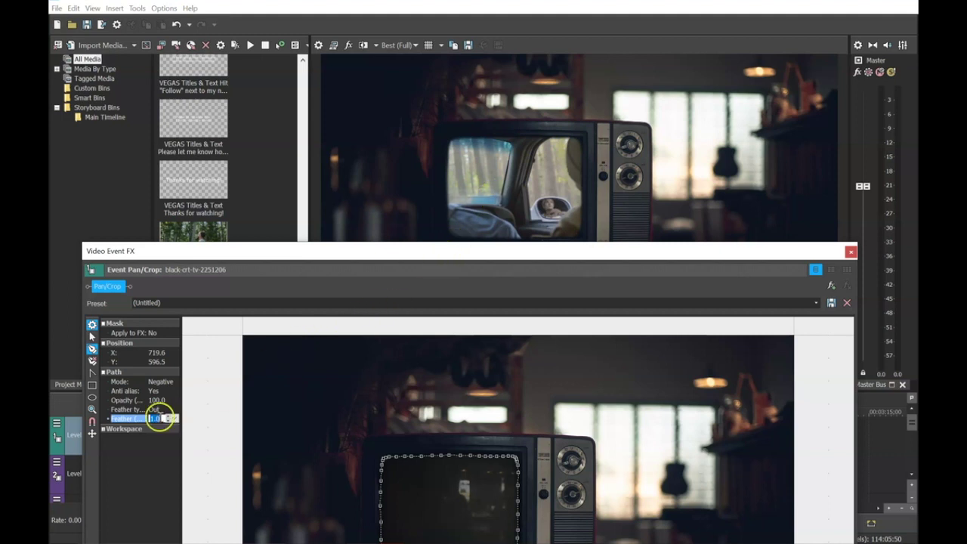
pyautogui.write('5')
pyautogui.moveTo(590, 259)
pyautogui.mouseDown()
pyautogui.moveTo(587, 300)
pyautogui.moveTo(593, 277)
pyautogui.mouseUp()
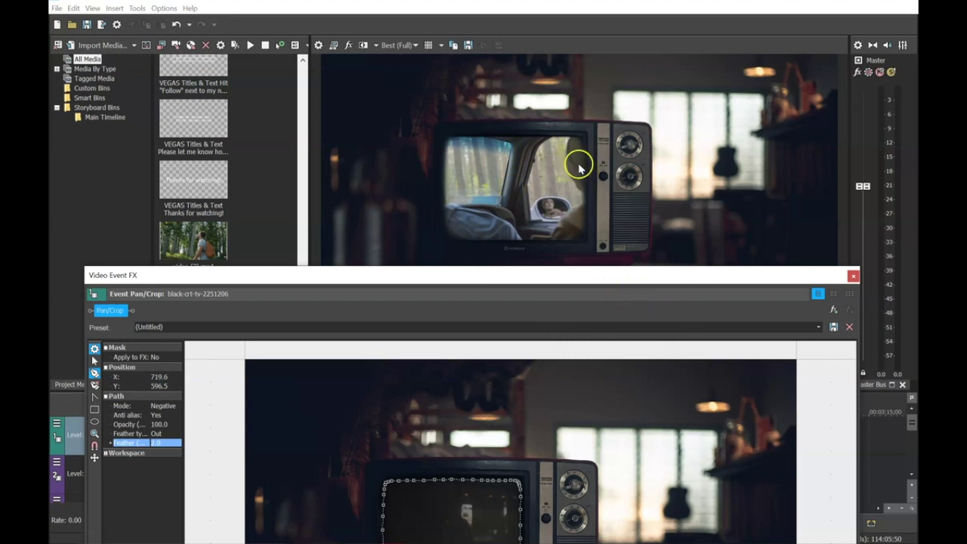
pyautogui.click(854, 274)
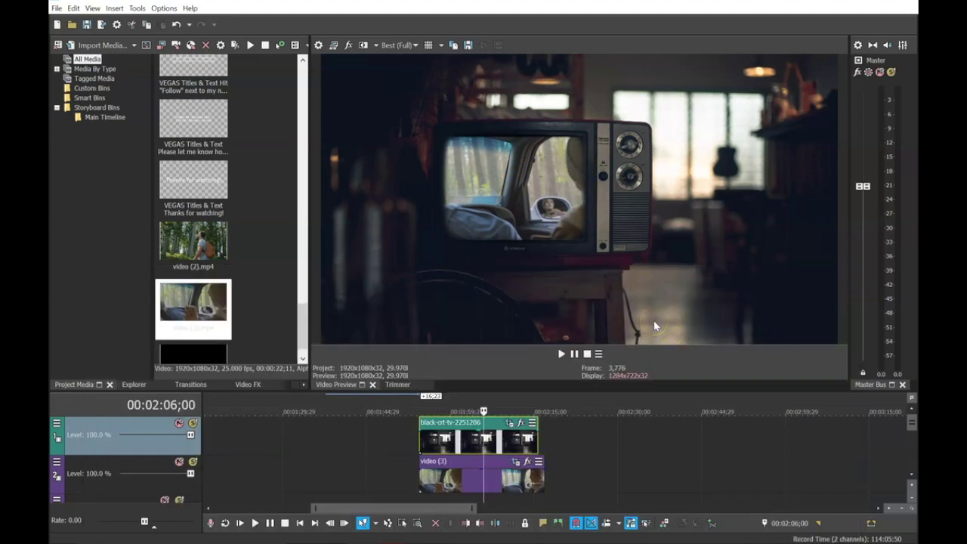
# Step: Apply the TV Simulator video effect with the Reset to None preset to the video (3) clip
pyautogui.click(245, 386)
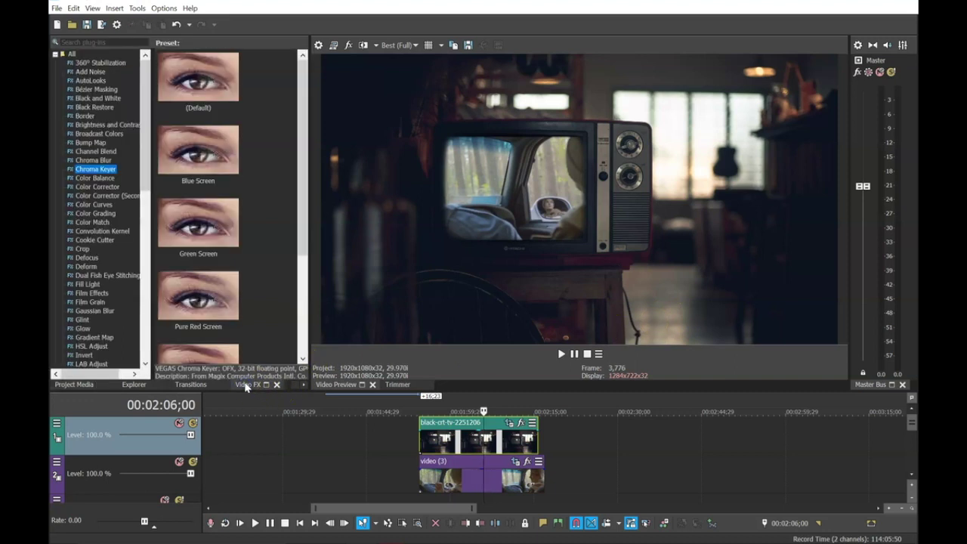
pyautogui.scroll(-12, 114, 224)
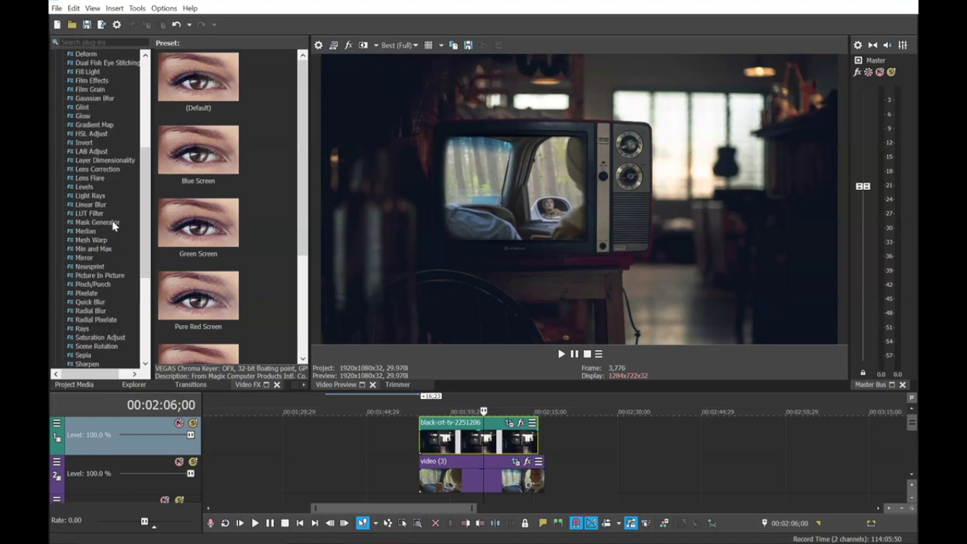
pyautogui.scroll(-3, 112, 220)
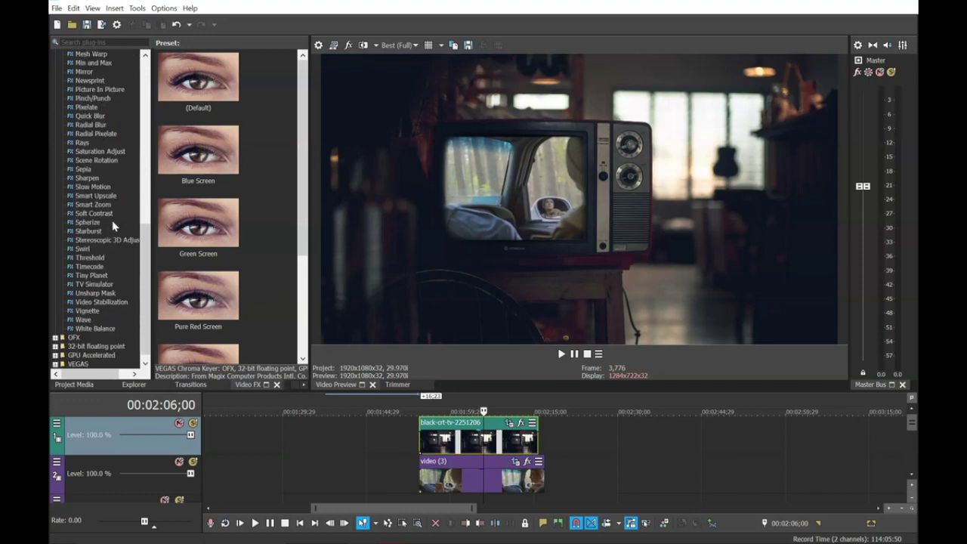
pyautogui.click(92, 285)
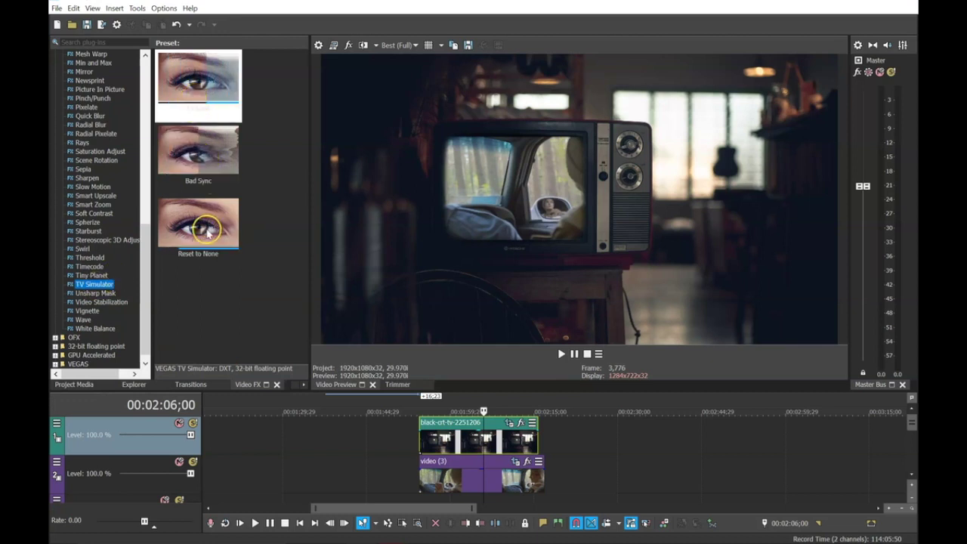
pyautogui.moveTo(207, 232); pyautogui.dragTo(216, 243)
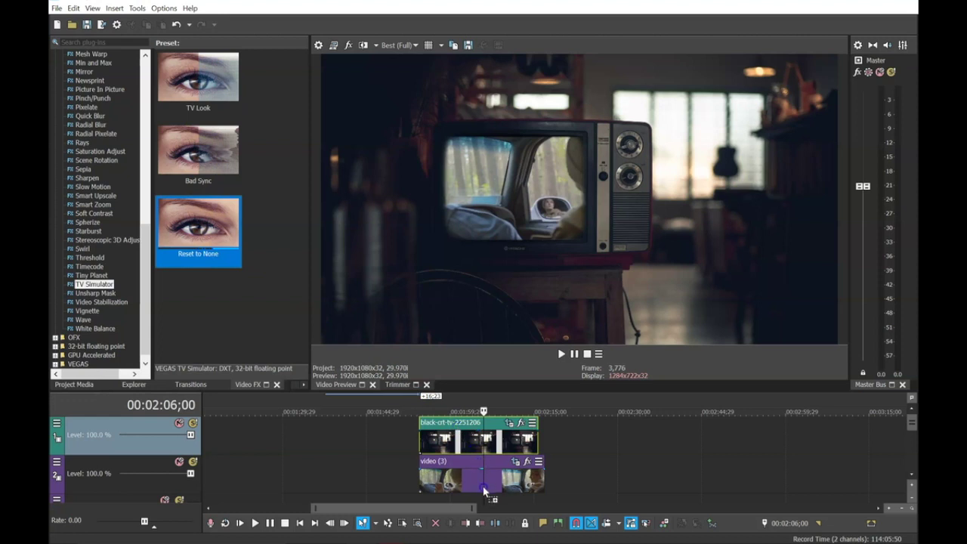
pyautogui.moveTo(488, 484); pyautogui.dragTo(487, 481)
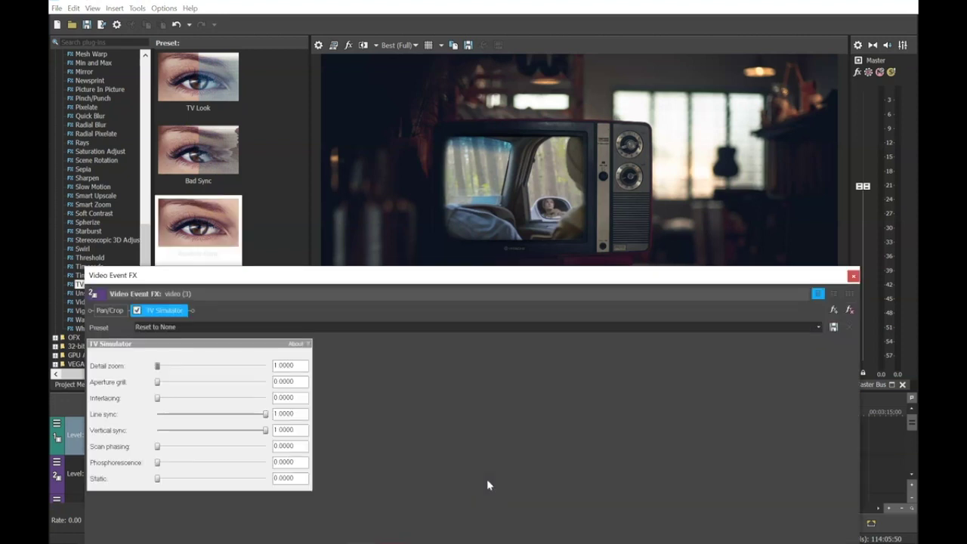
# Step: Set TV Simulator to about 1.656 detail zoom, 0.396 aperture grill, 0.11 interlacing, 0.872 line sync, 0.088 phosphorescence and 0.054 static, and close its window
pyautogui.click(219, 388)
pyautogui.moveTo(158, 383); pyautogui.dragTo(178, 384)
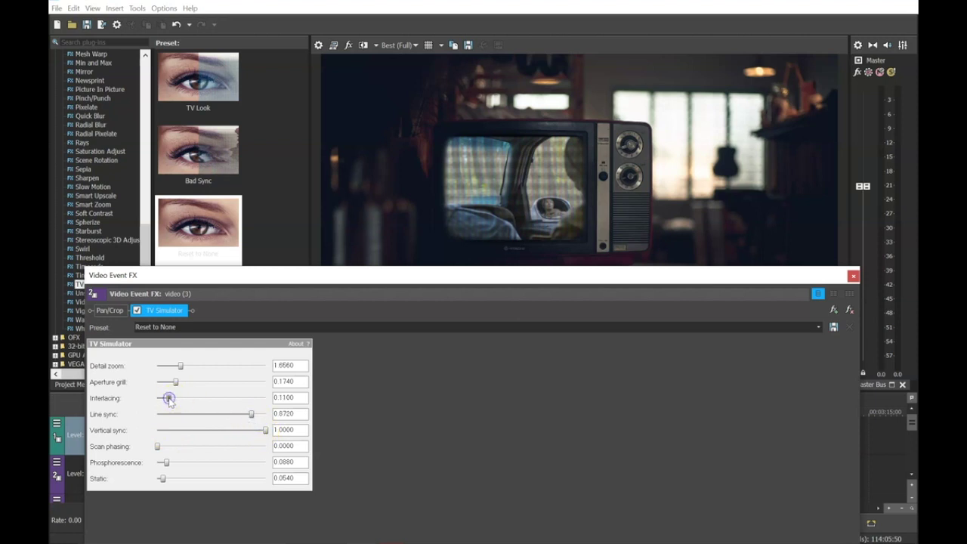
pyautogui.moveTo(176, 383); pyautogui.dragTo(201, 382)
pyautogui.moveTo(497, 275); pyautogui.dragTo(502, 295)
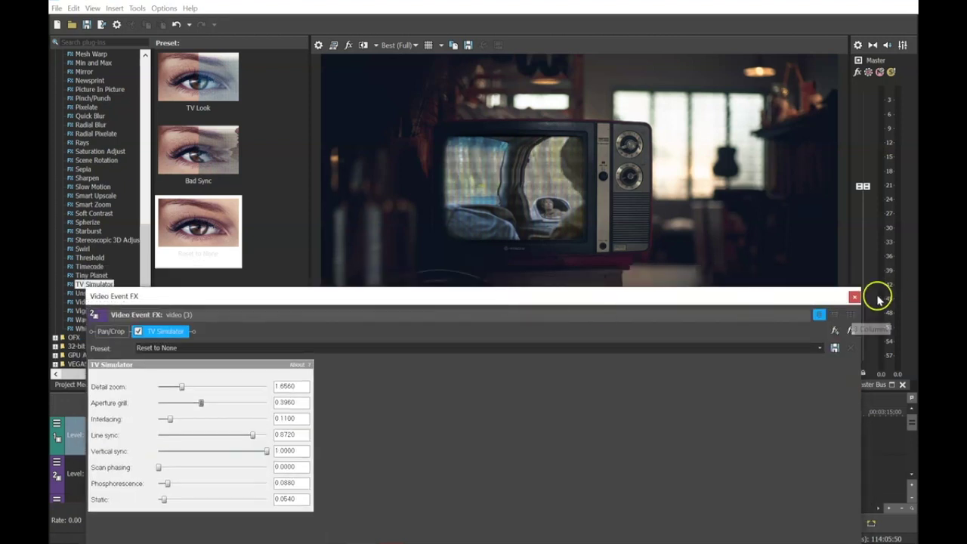
pyautogui.click(854, 297)
# Step: Change the preview quality to Preview (Auto) and play the television composite briefly from 00:01:59;00
pyautogui.click(399, 44)
pyautogui.moveTo(410, 75)
pyautogui.click(459, 68)
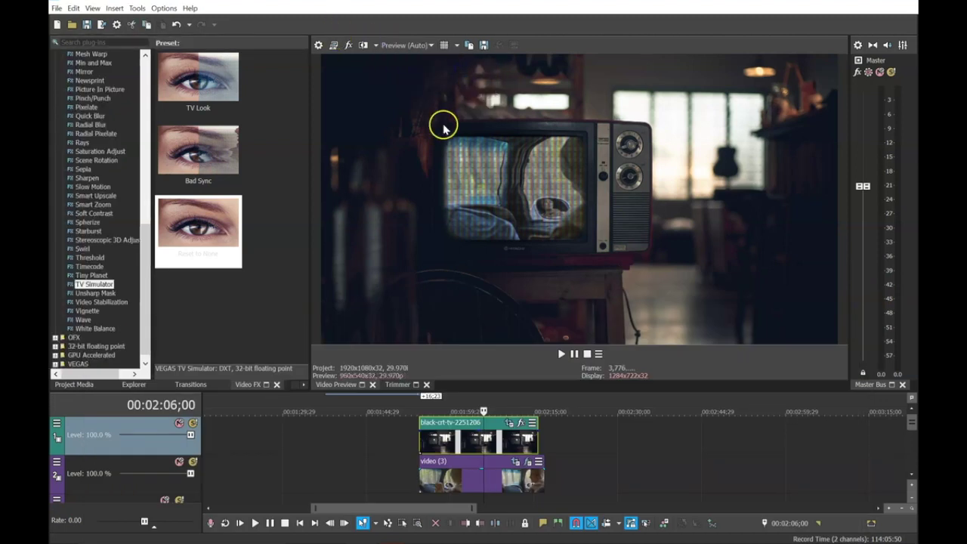
pyautogui.click(444, 412)
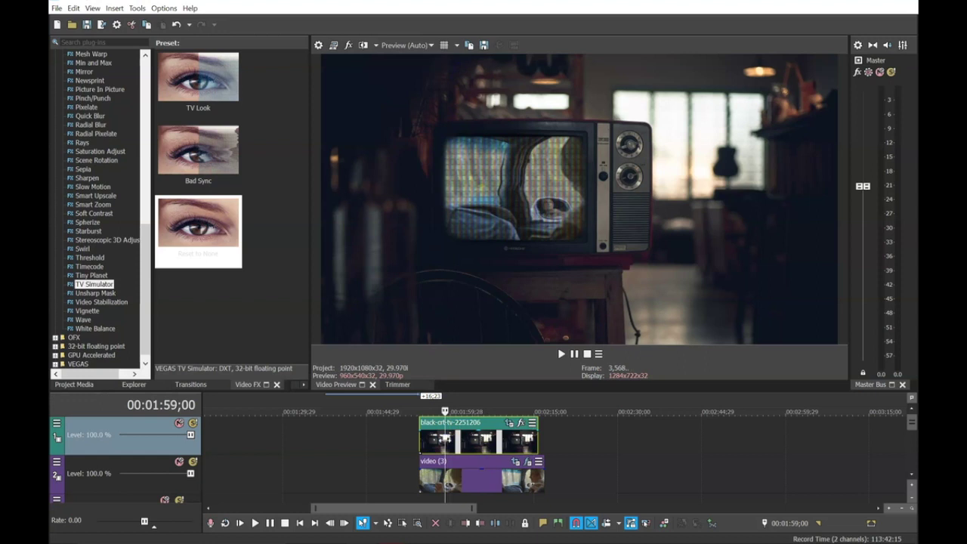
pyautogui.press('space')
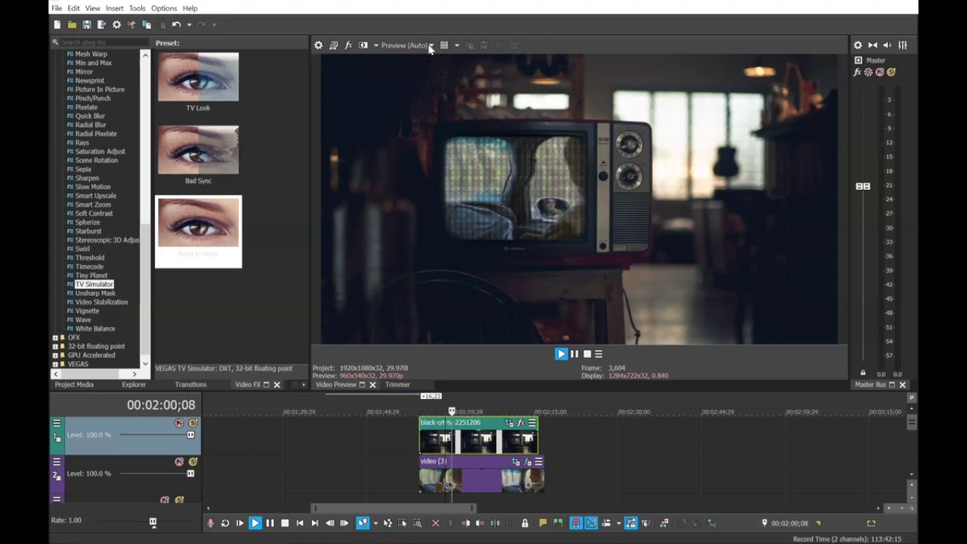
pyautogui.press('space')
pyautogui.click(429, 46)
pyautogui.click(438, 457)
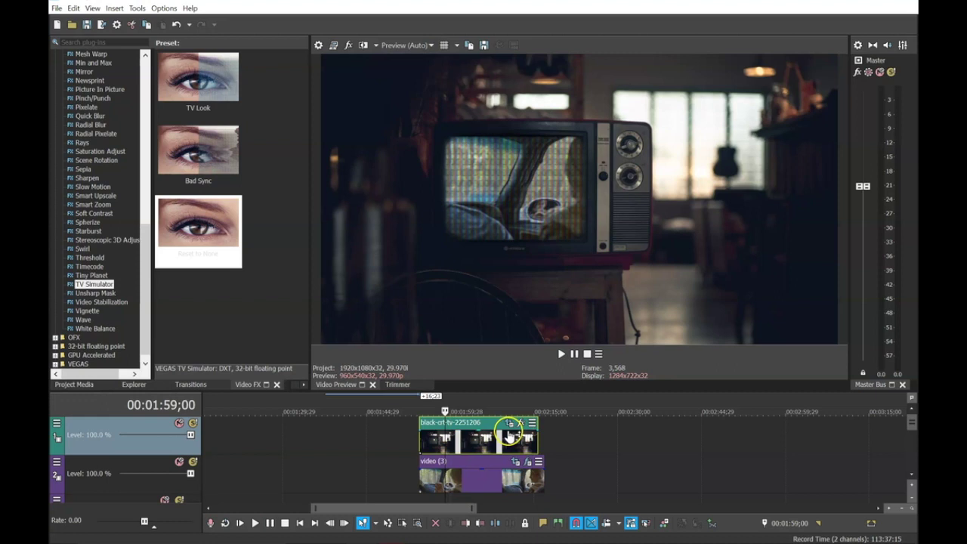
# Step: Adjust video (3)'s TV Simulator to about 1.088 detail zoom, 0.084 aperture grill, 1.0 line sync and 0.028 scan phasing, and play the result
pyautogui.click(516, 468)
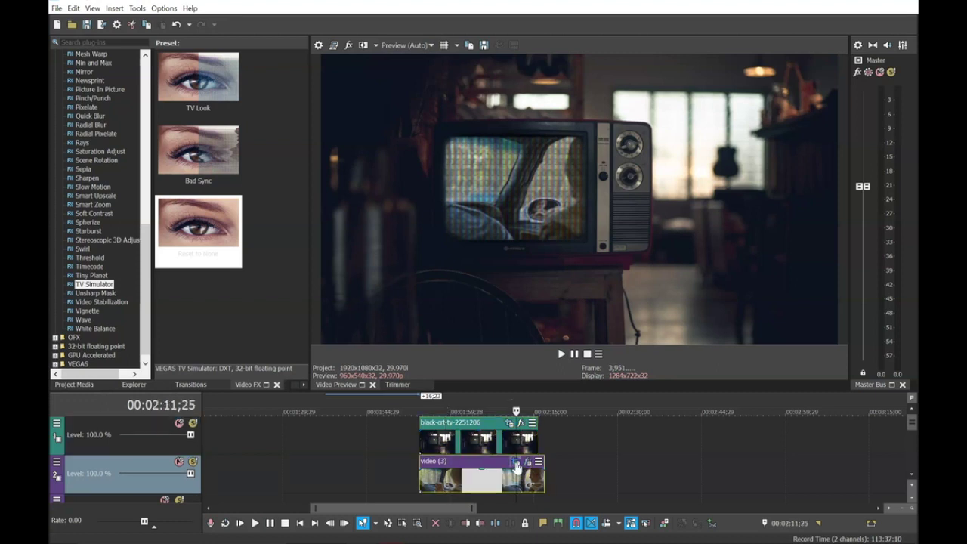
pyautogui.click(515, 462)
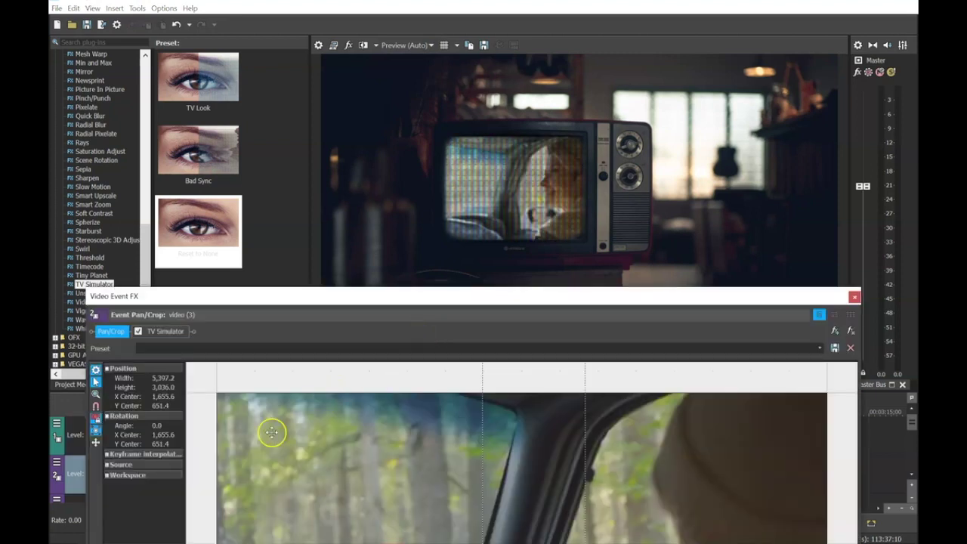
pyautogui.click(854, 296)
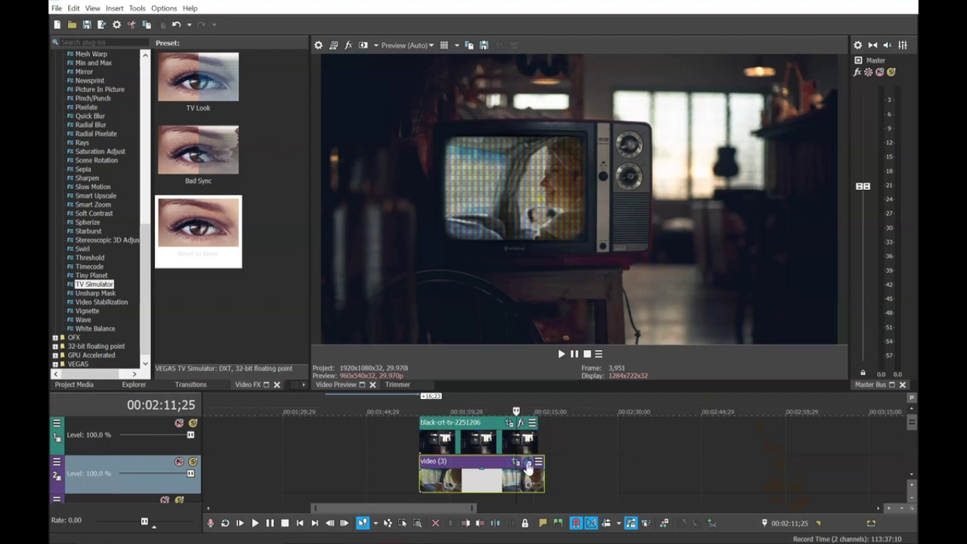
pyautogui.click(525, 462)
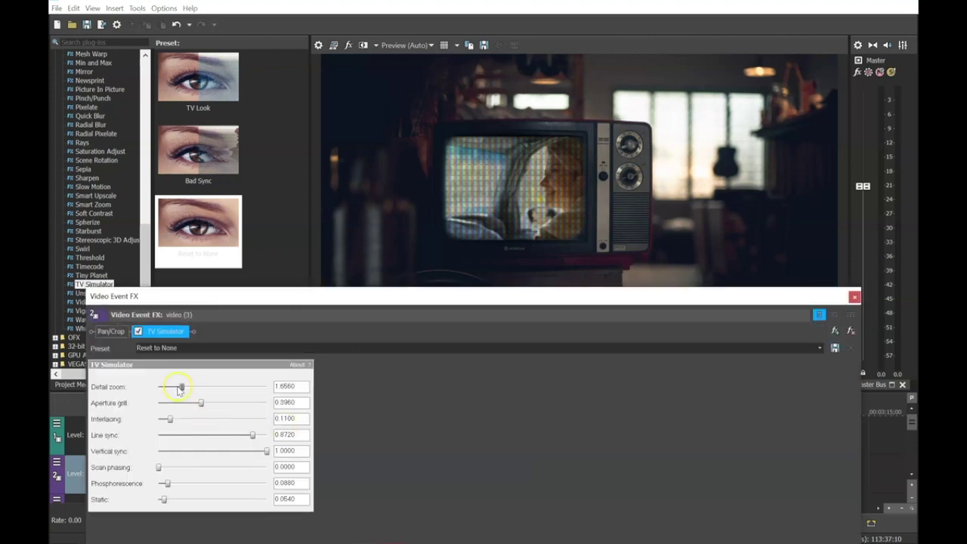
pyautogui.moveTo(170, 388)
pyautogui.mouseDown()
pyautogui.moveTo(159, 387)
pyautogui.moveTo(173, 407)
pyautogui.mouseUp()
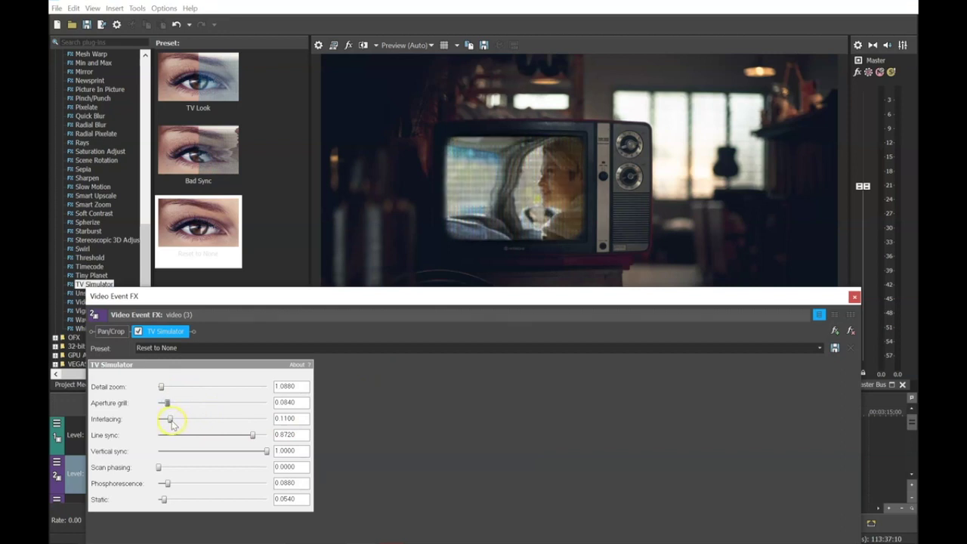
pyautogui.moveTo(259, 437); pyautogui.dragTo(276, 436)
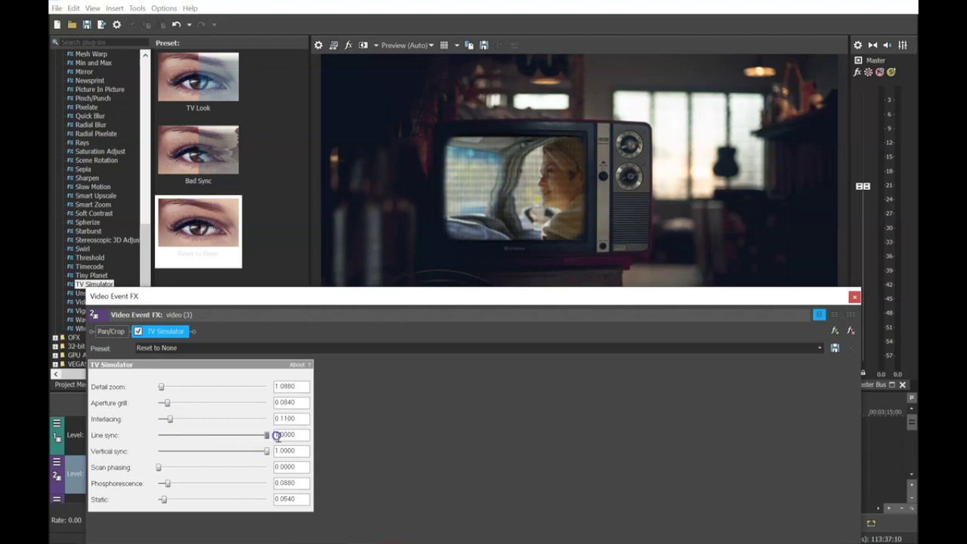
pyautogui.moveTo(158, 468); pyautogui.dragTo(167, 468)
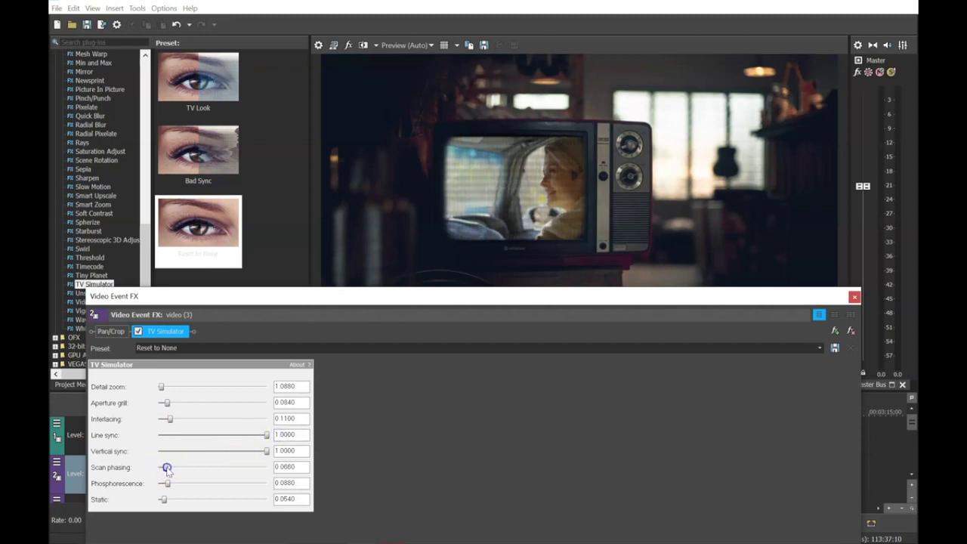
pyautogui.click(266, 452)
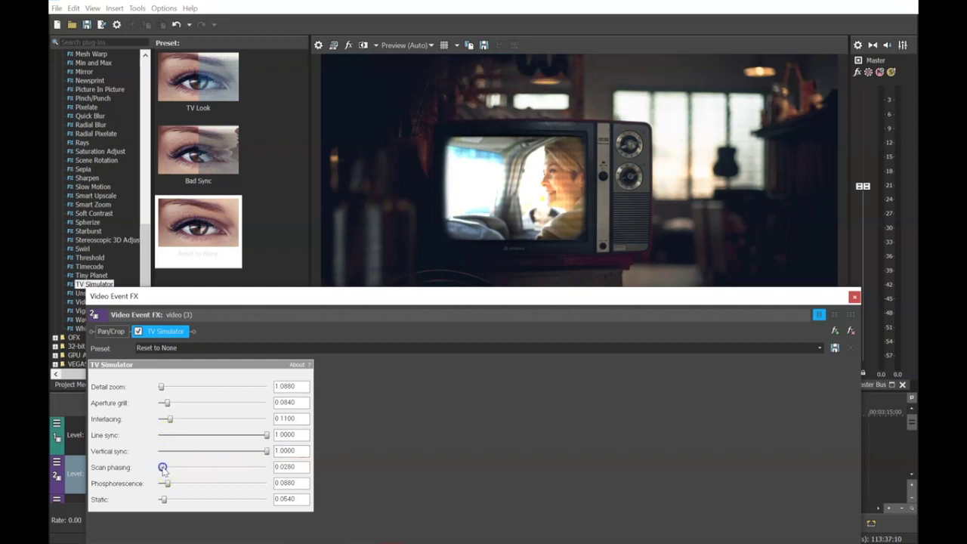
pyautogui.click(854, 296)
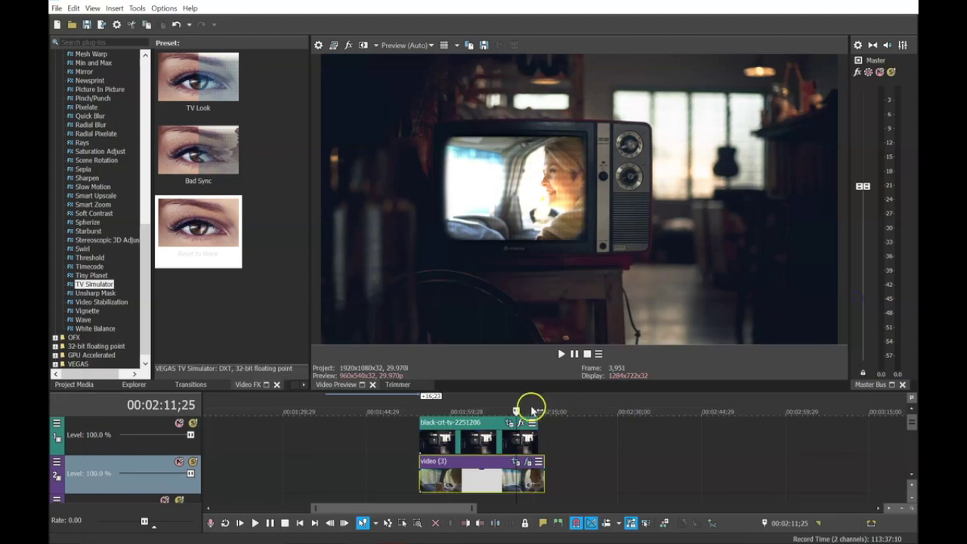
pyautogui.click(446, 449)
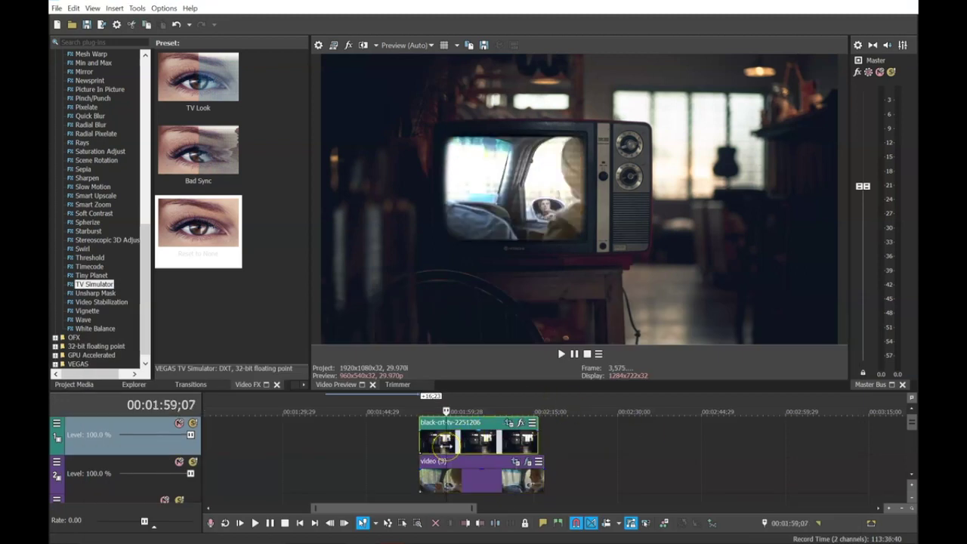
pyautogui.press('space')
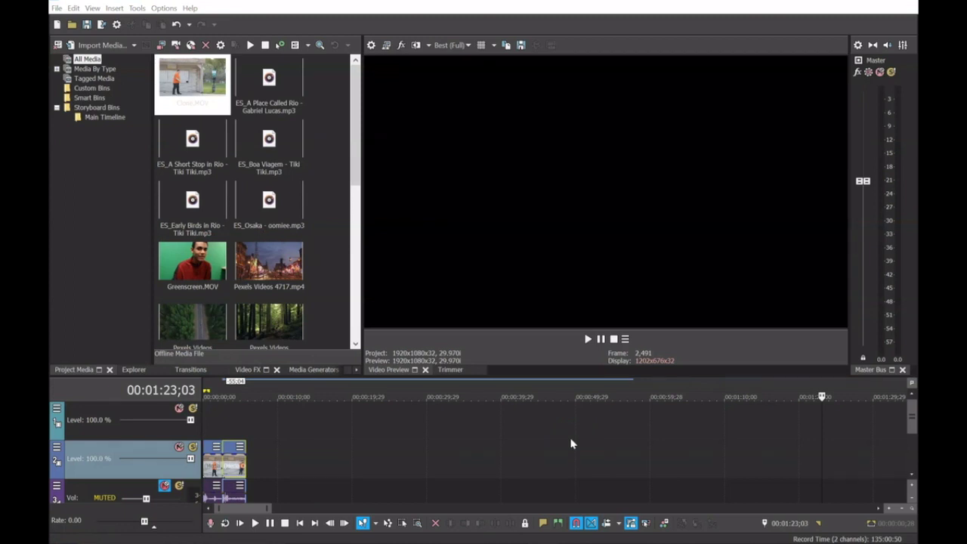
# Step: Examine the man's position in the two adjacent Clone clips on track 2 at several times within the first five seconds
pyautogui.click(210, 436)
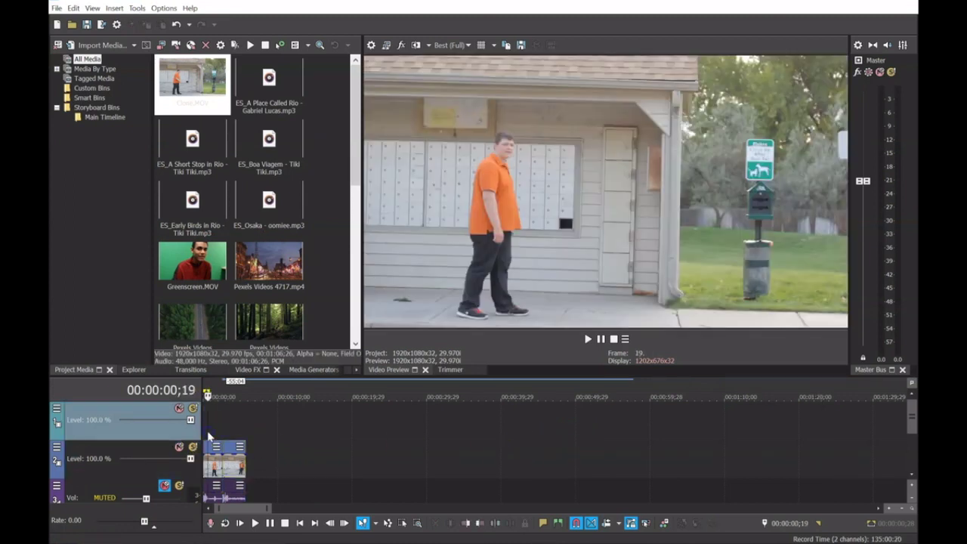
pyautogui.scroll(2, 207, 431)
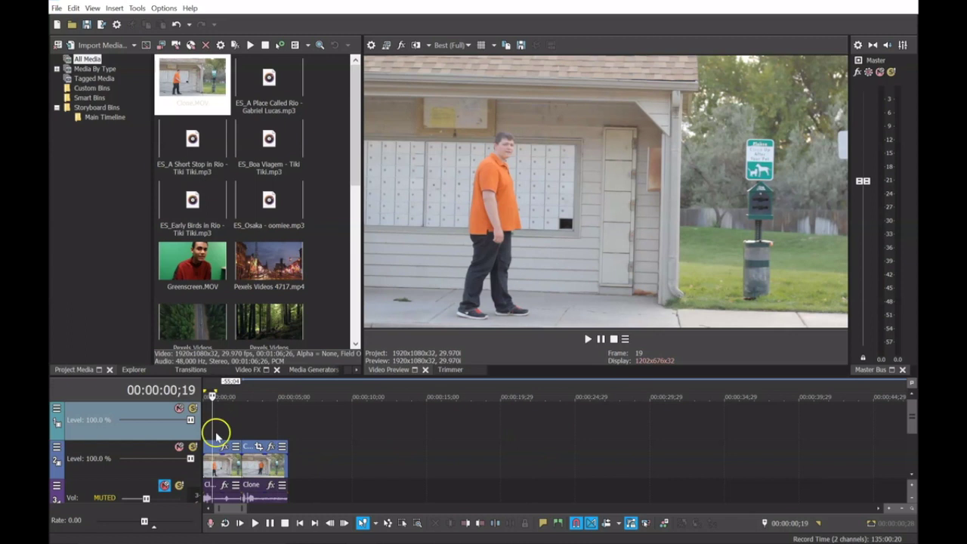
pyautogui.click(263, 427)
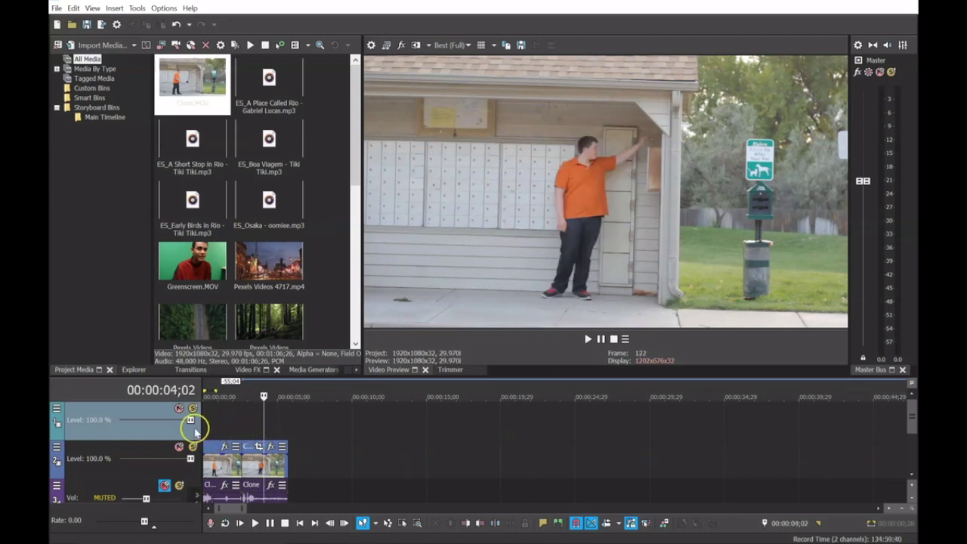
pyautogui.click(230, 434)
pyautogui.click(267, 431)
pyautogui.click(227, 429)
pyautogui.click(269, 429)
pyautogui.click(242, 431)
pyautogui.click(217, 432)
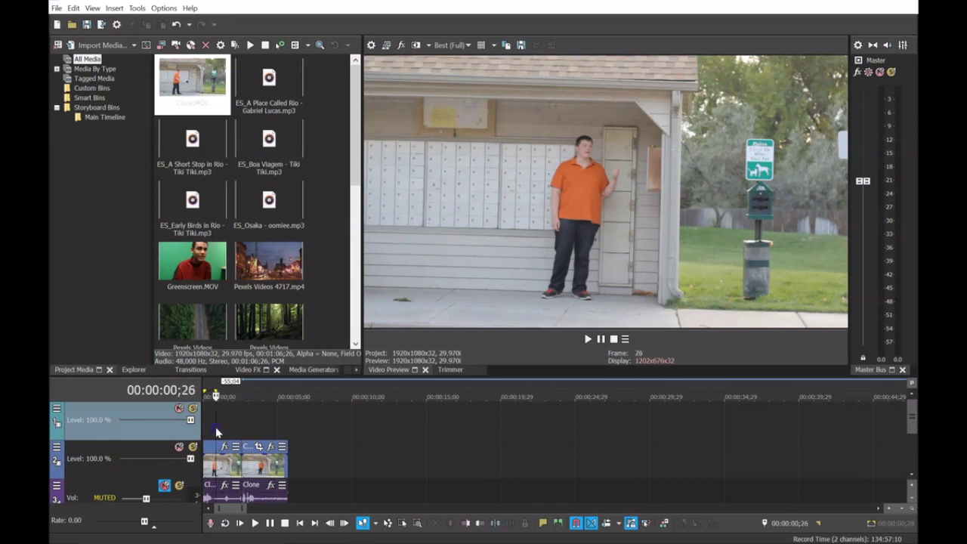
pyautogui.click(254, 430)
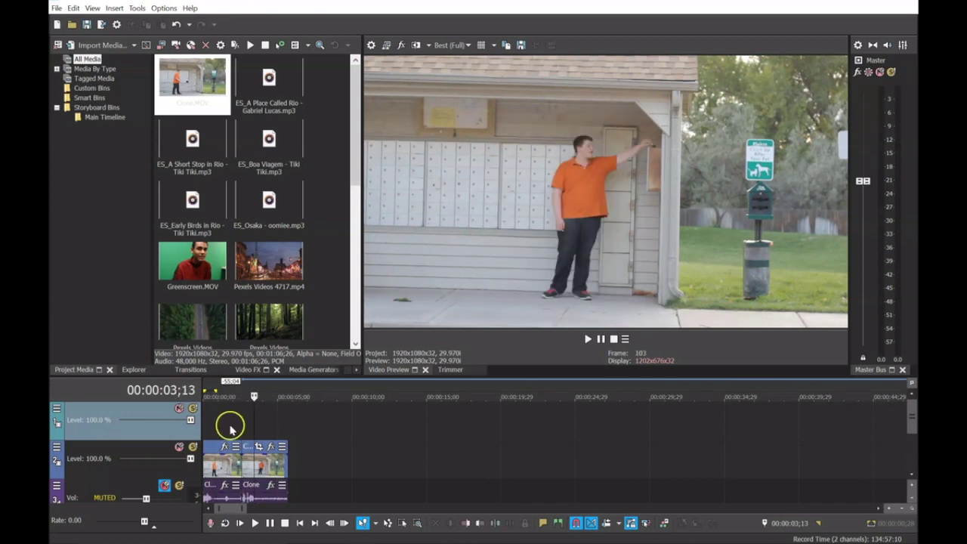
pyautogui.click(219, 429)
pyautogui.click(256, 431)
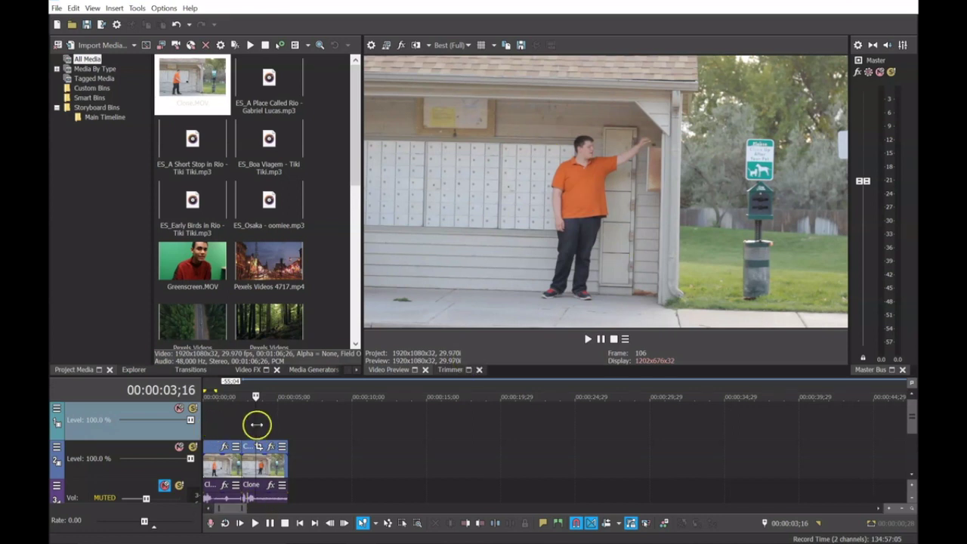
pyautogui.click(220, 426)
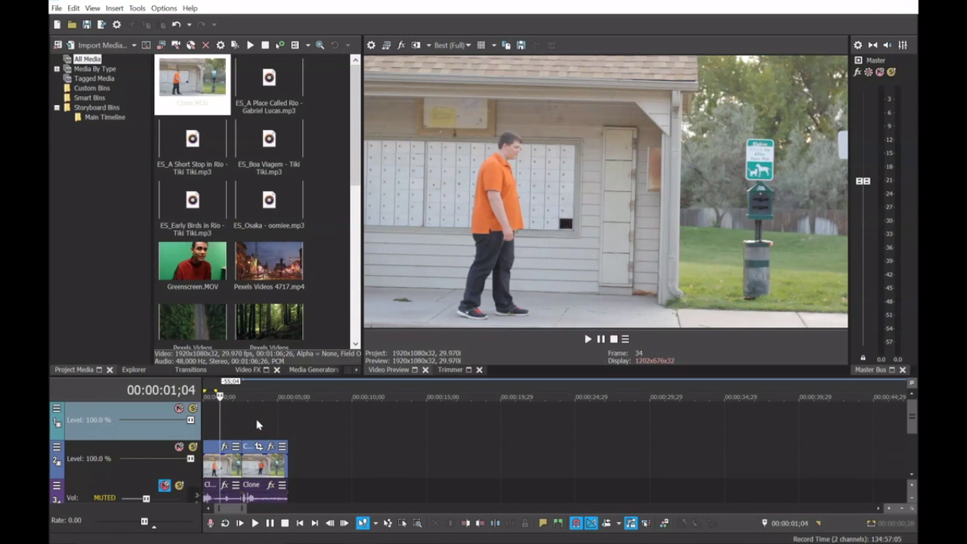
pyautogui.click(226, 465)
pyautogui.click(267, 462)
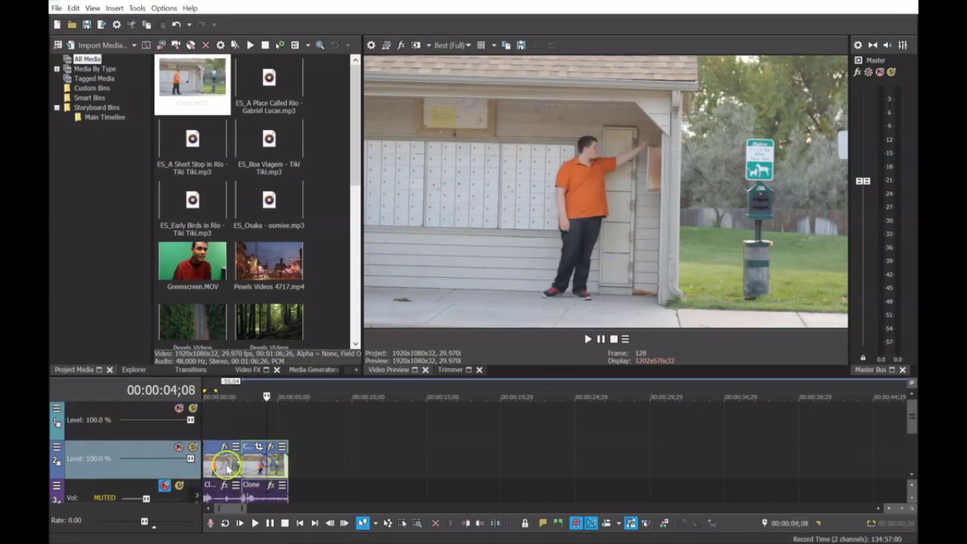
pyautogui.click(210, 466)
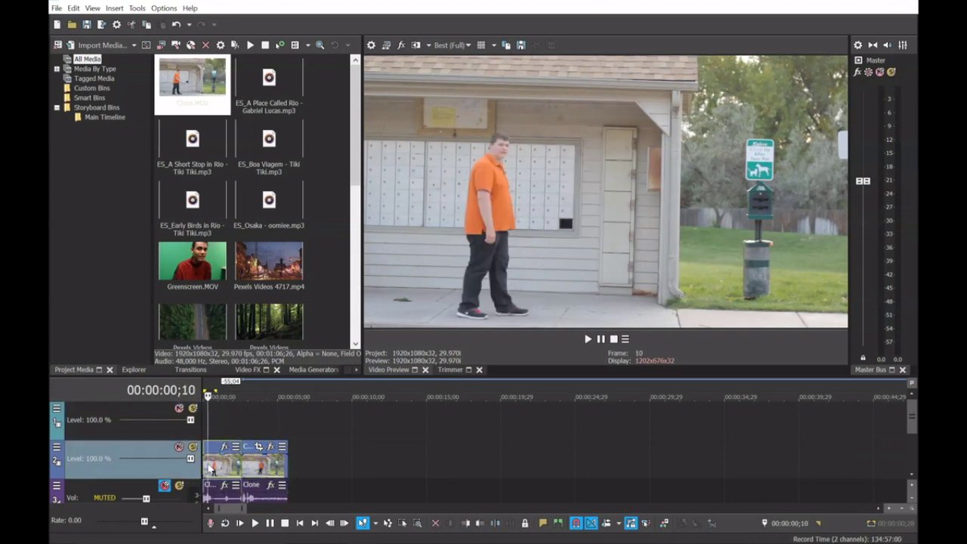
pyautogui.click(265, 469)
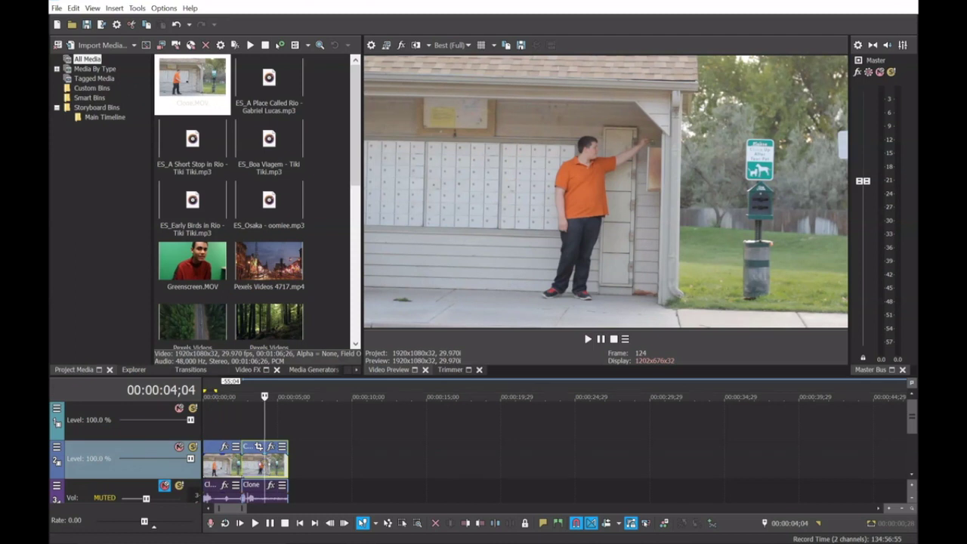
# Step: Insert a new audio track above the muted one and move the first Clone clip's audio onto it
pyautogui.click(912, 476)
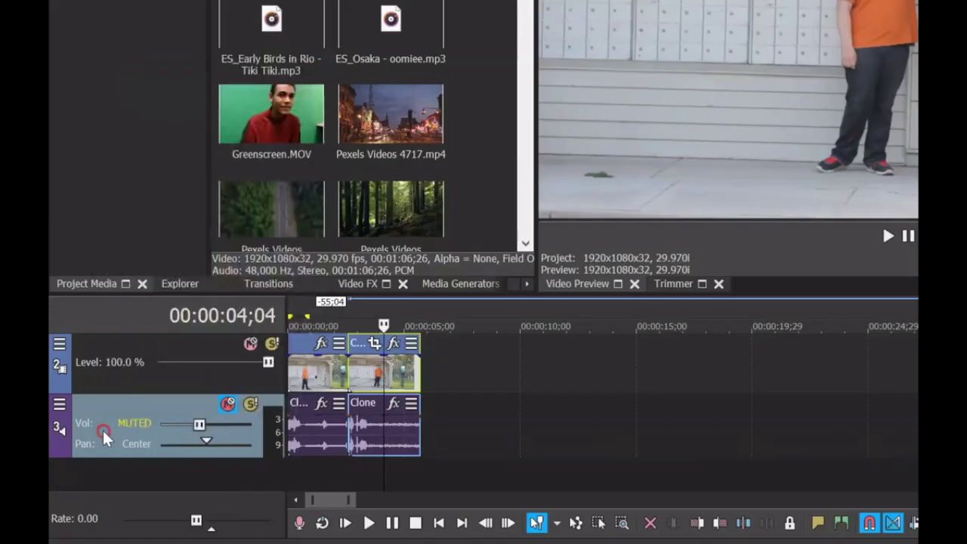
pyautogui.rightClick(84, 464)
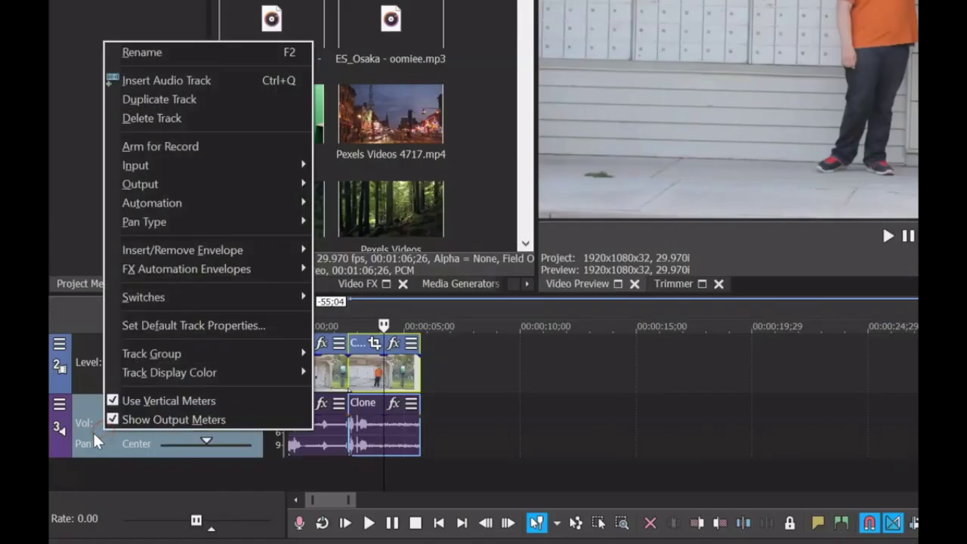
pyautogui.click(217, 91)
pyautogui.click(421, 425)
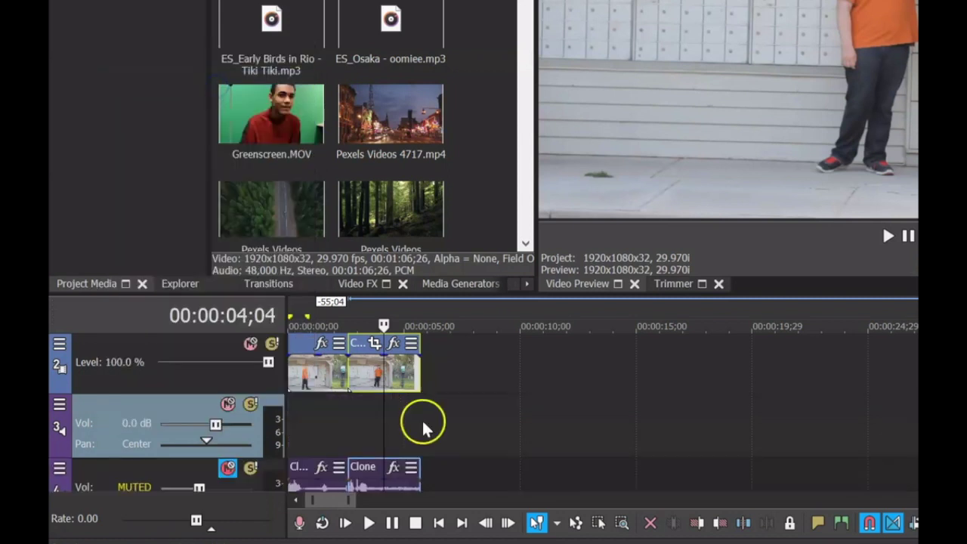
pyautogui.click(306, 482)
pyautogui.moveTo(306, 484); pyautogui.dragTo(309, 446)
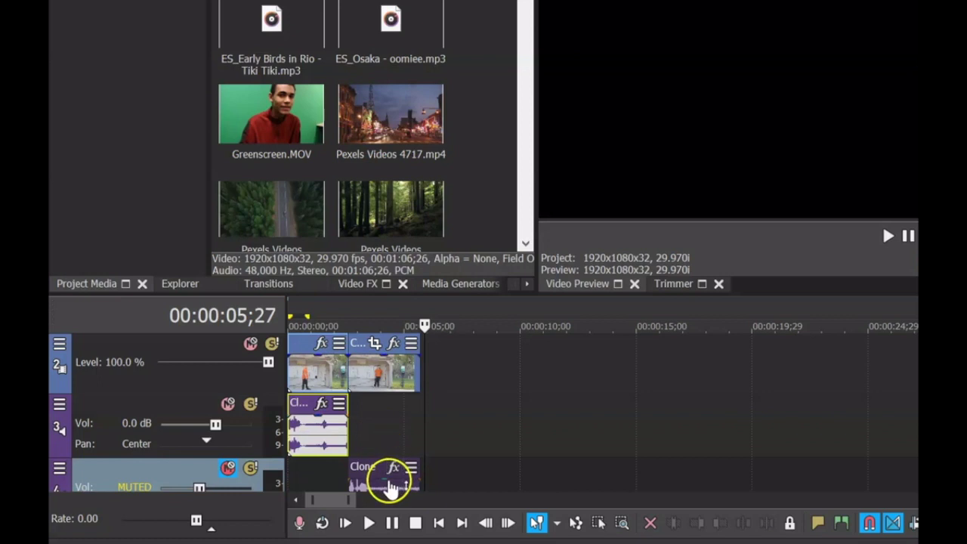
pyautogui.click(389, 445)
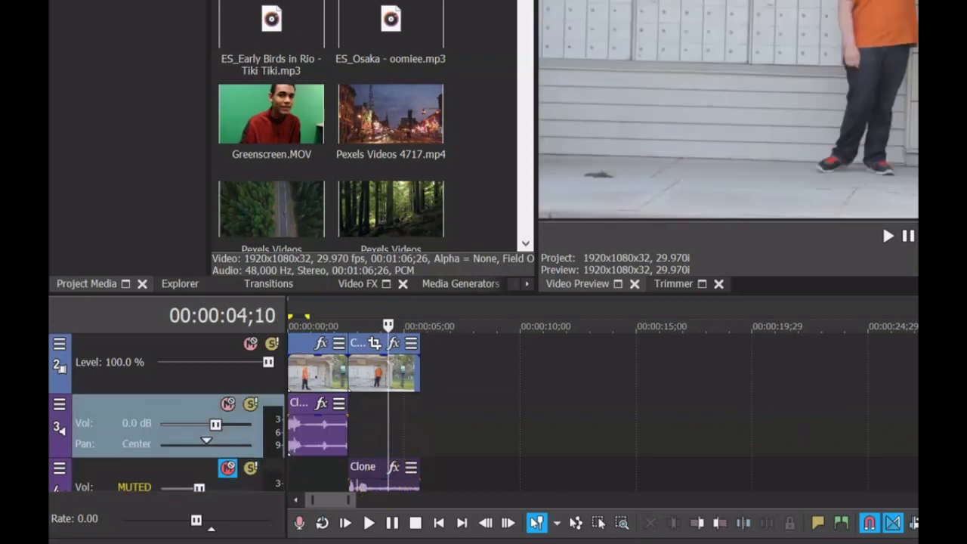
# Step: Move the second Clone clip to the start of video track 1, directly above the first Clone clip
pyautogui.scroll(1, 249, 341)
pyautogui.click(361, 429)
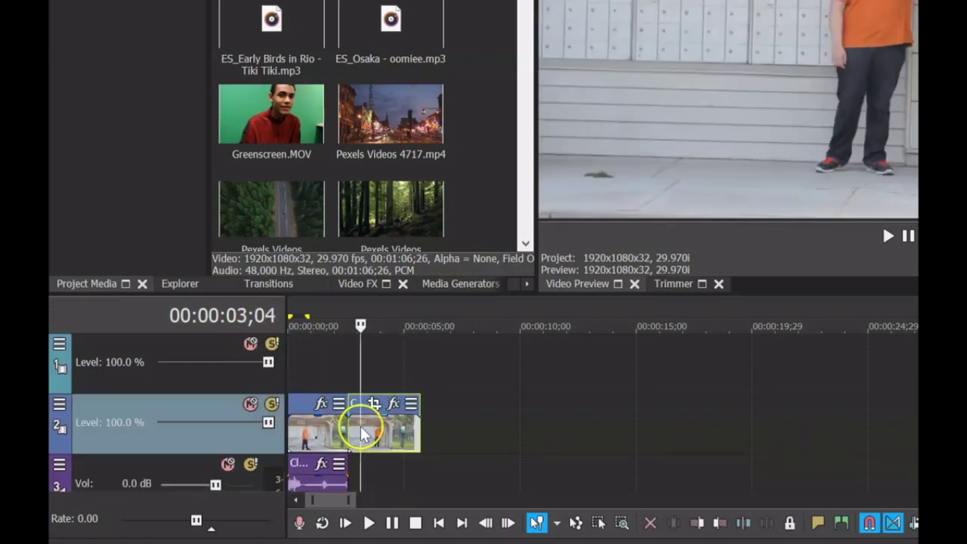
pyautogui.moveTo(381, 431); pyautogui.dragTo(313, 362)
pyautogui.click(306, 376)
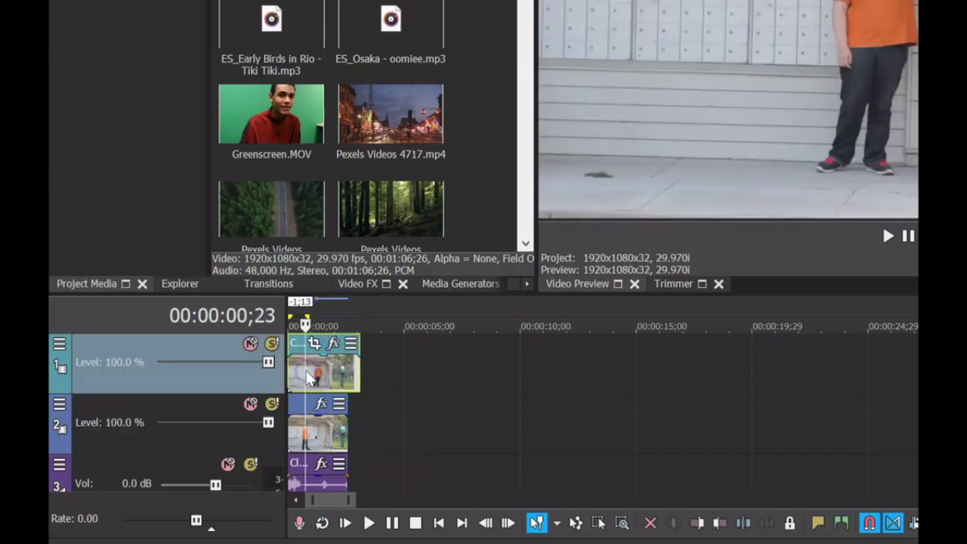
pyautogui.scroll(-1, 483, 411)
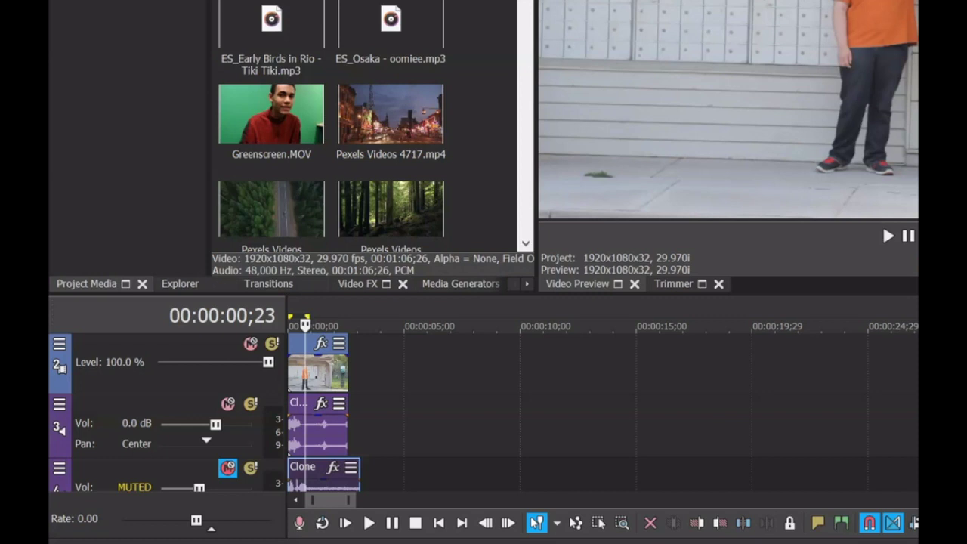
pyautogui.scroll(1, 313, 393)
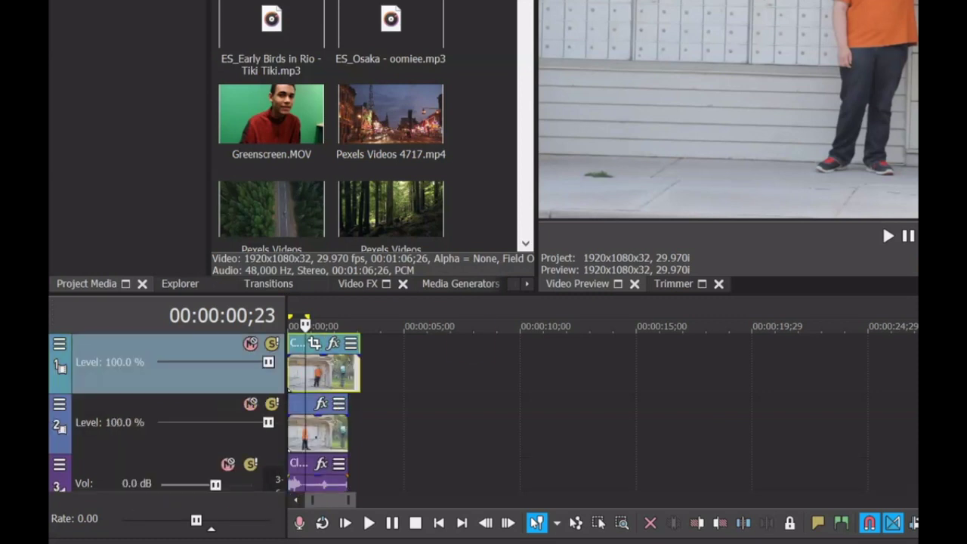
# Step: Trim the end of the upper Clone clip to match the end of the Clone clip below it
pyautogui.click(348, 373)
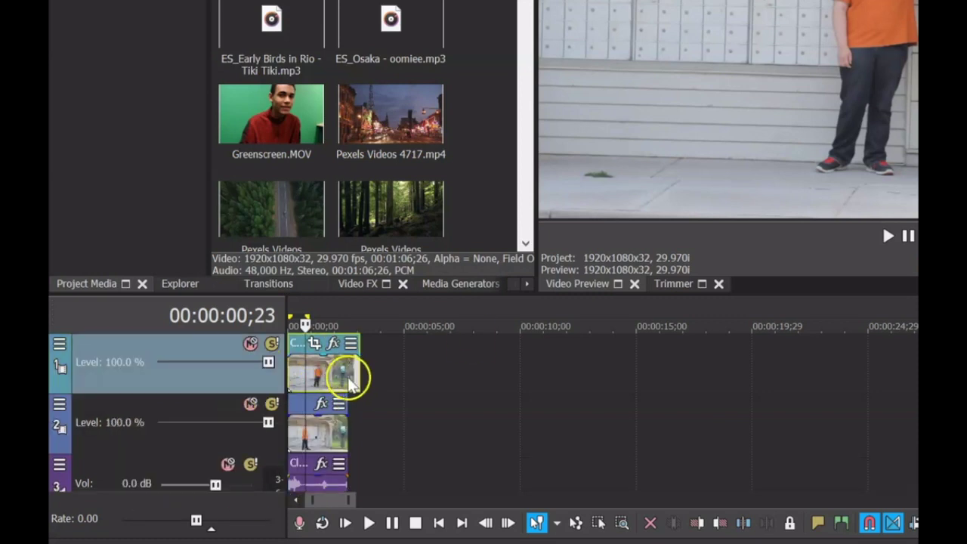
pyautogui.click(674, 430)
pyautogui.scroll(4, 378, 425)
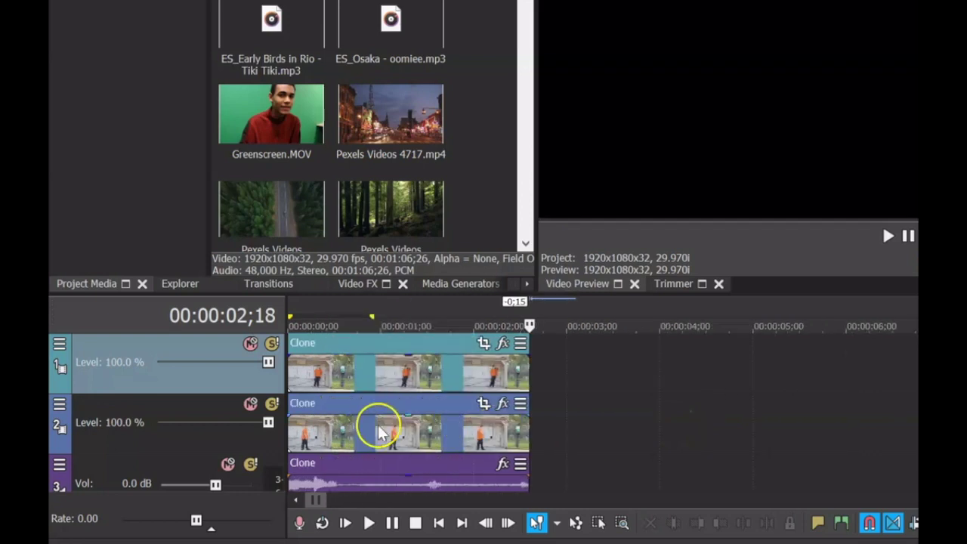
pyautogui.click(390, 387)
pyautogui.click(384, 432)
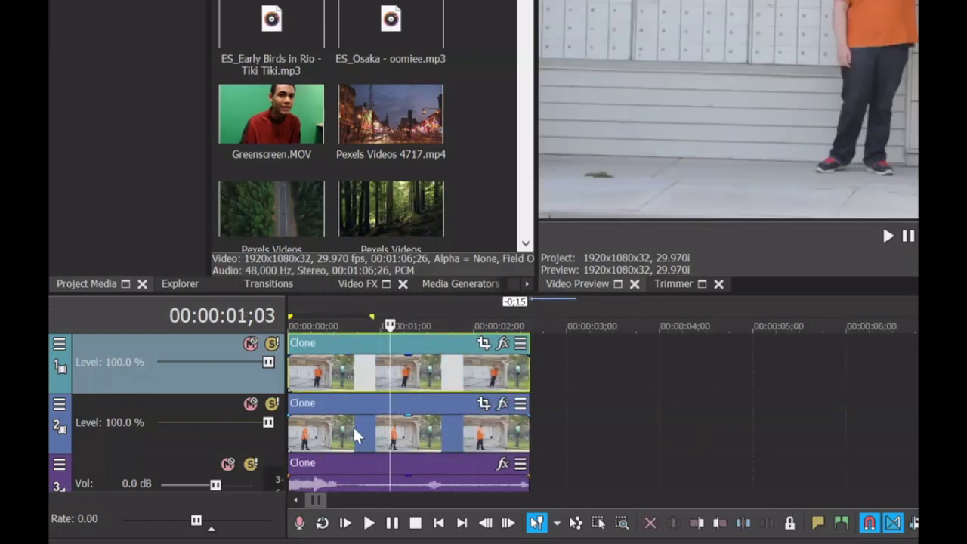
# Step: Open Event Pan/Crop for the upper Clone clip, enlarge its window and enable the mask
pyautogui.click(458, 410)
pyautogui.scroll(2, 458, 411)
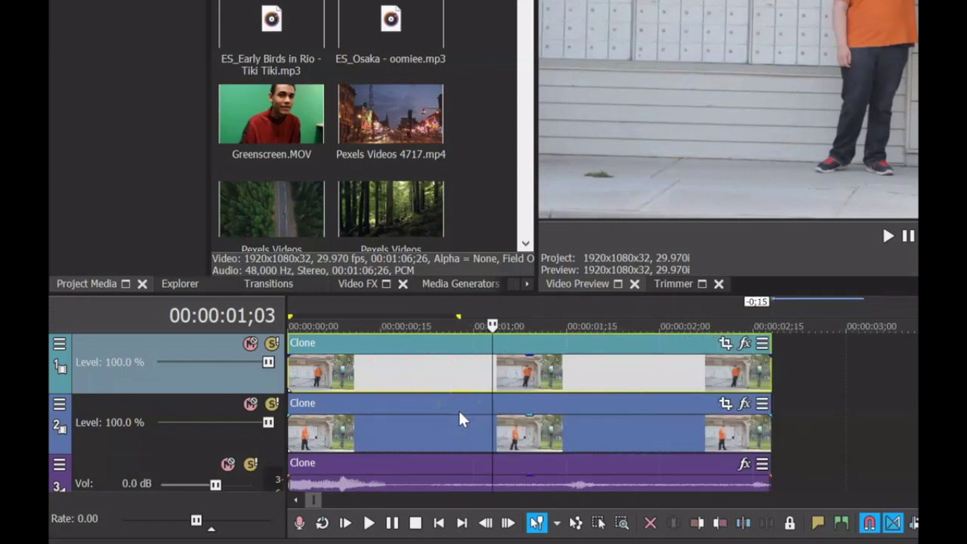
pyautogui.click(663, 389)
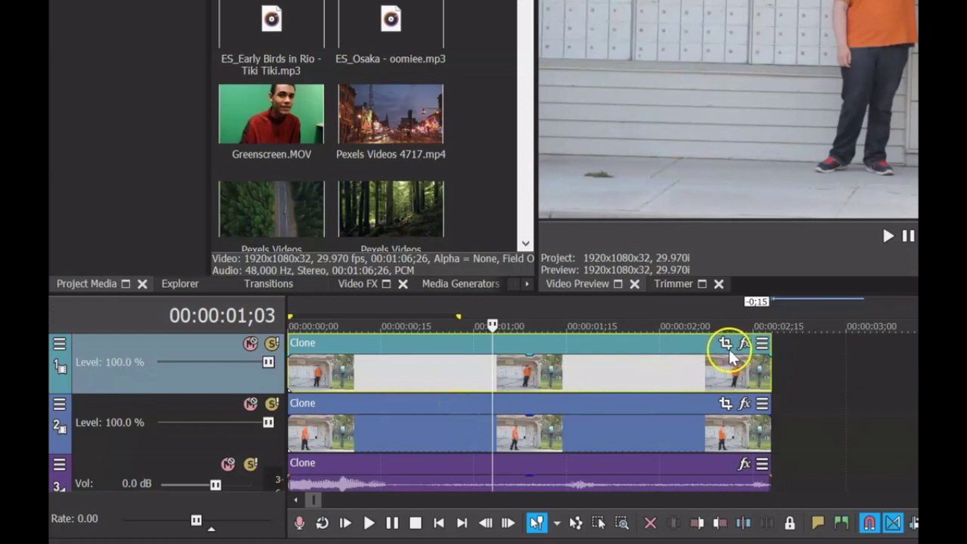
pyautogui.click(639, 365)
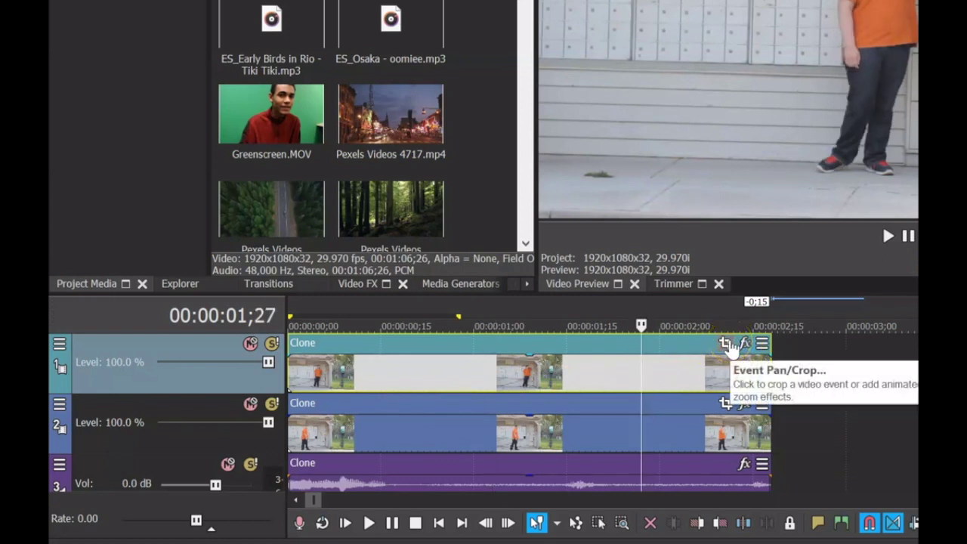
pyautogui.click(725, 345)
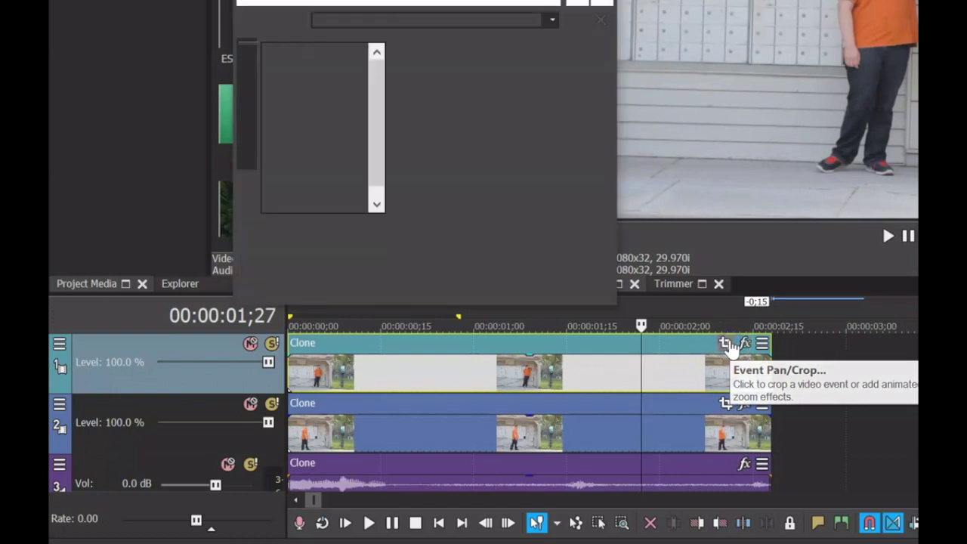
pyautogui.moveTo(610, 306); pyautogui.dragTo(966, 519)
pyautogui.scroll(6, 750, 274)
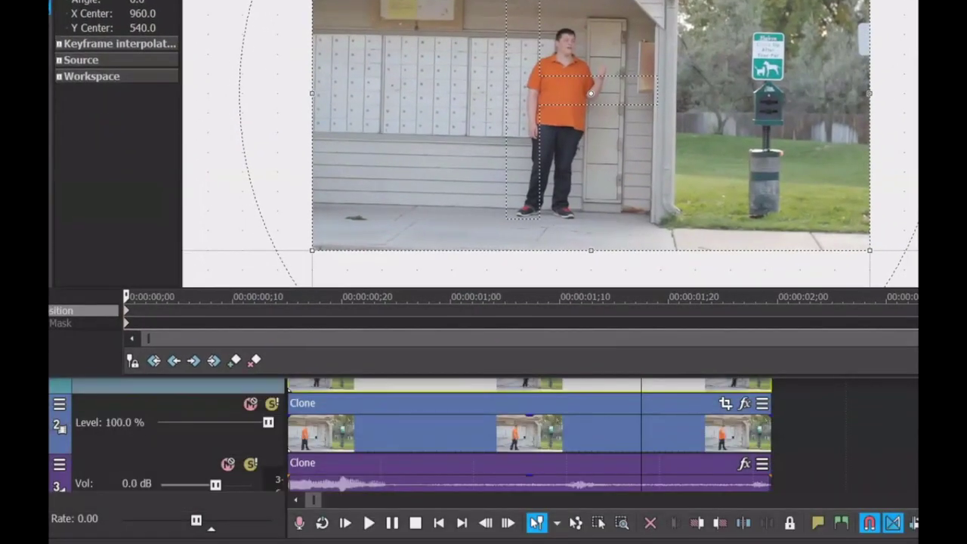
pyautogui.moveTo(917, 151); pyautogui.dragTo(731, 151)
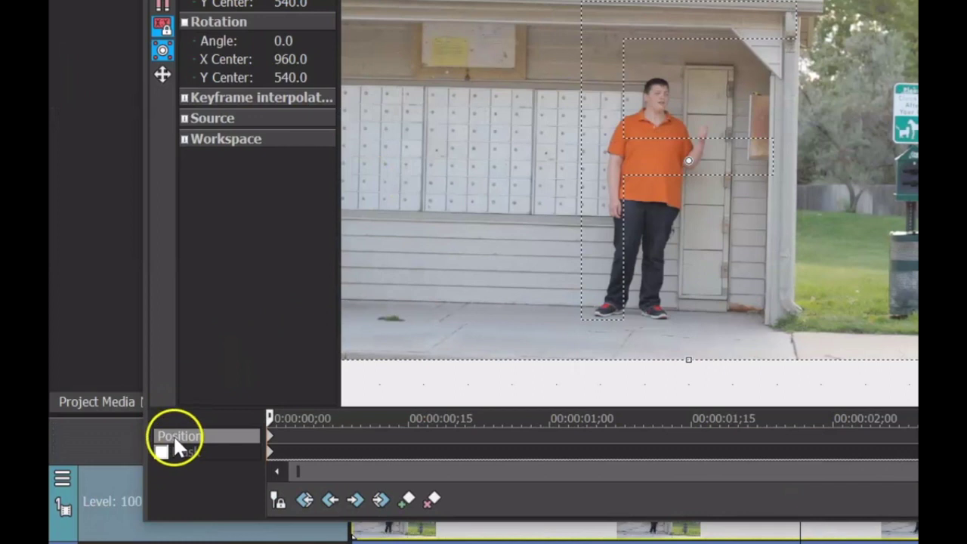
pyautogui.click(170, 454)
pyautogui.click(166, 453)
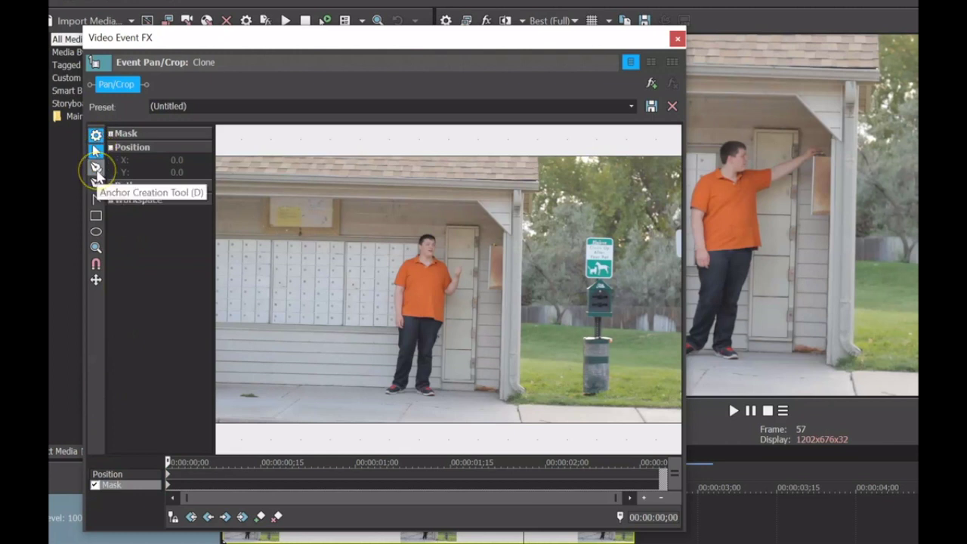
# Step: Draw a closed anchor mask from just left of the man to beyond the frame's right side, and uncover the preview
pyautogui.click(95, 169)
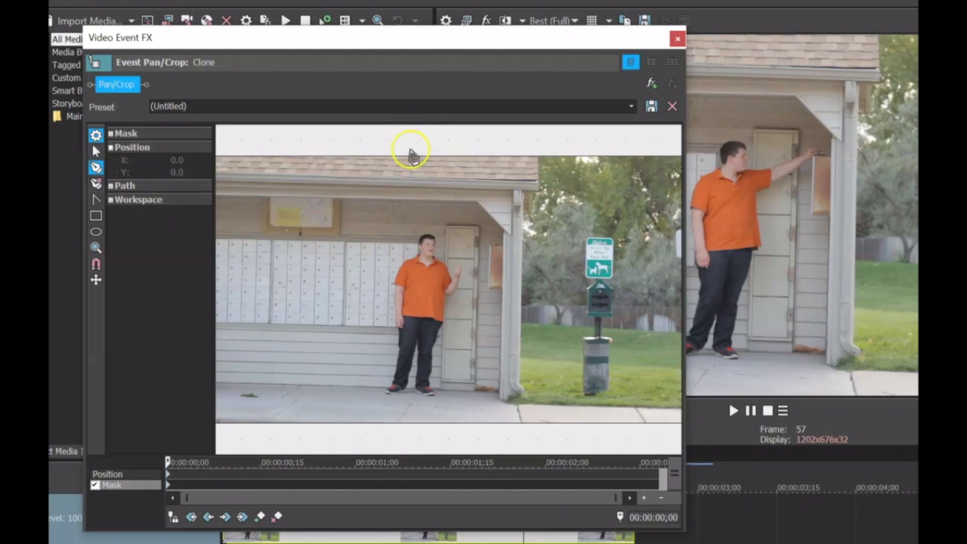
pyautogui.scroll(-1, 429, 167)
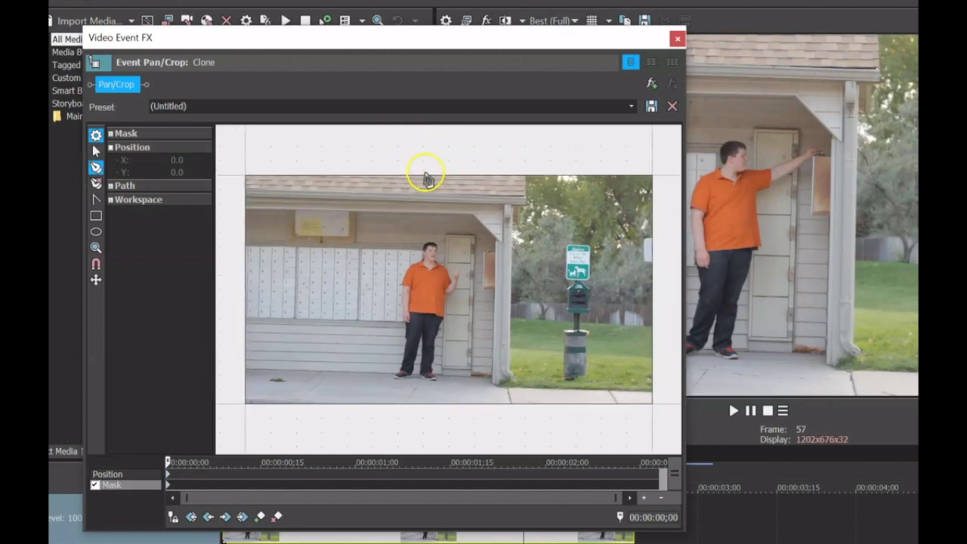
pyautogui.click(424, 157)
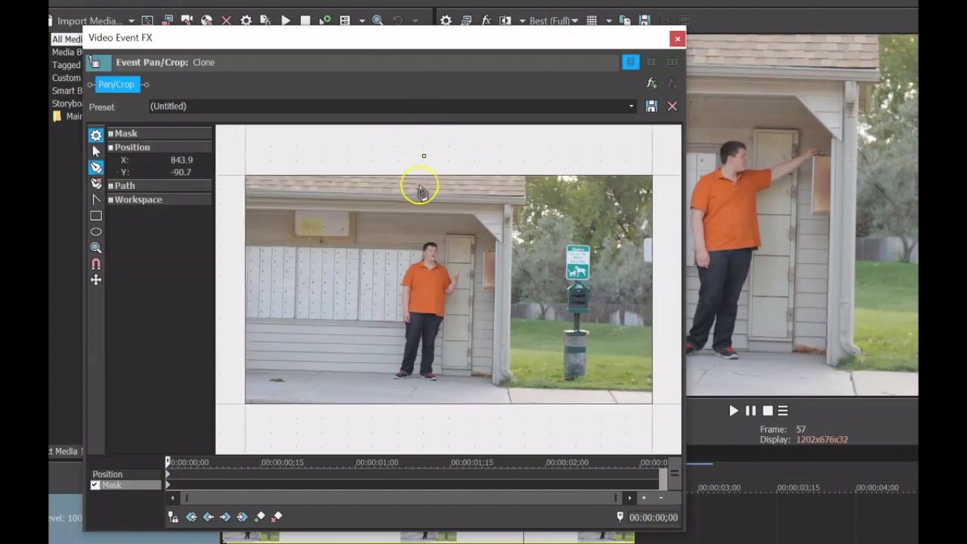
pyautogui.moveTo(413, 197)
pyautogui.mouseDown()
pyautogui.moveTo(396, 252)
pyautogui.moveTo(383, 419)
pyautogui.mouseUp()
pyautogui.click(455, 422)
pyautogui.click(525, 427)
pyautogui.click(621, 430)
pyautogui.click(661, 417)
pyautogui.click(662, 350)
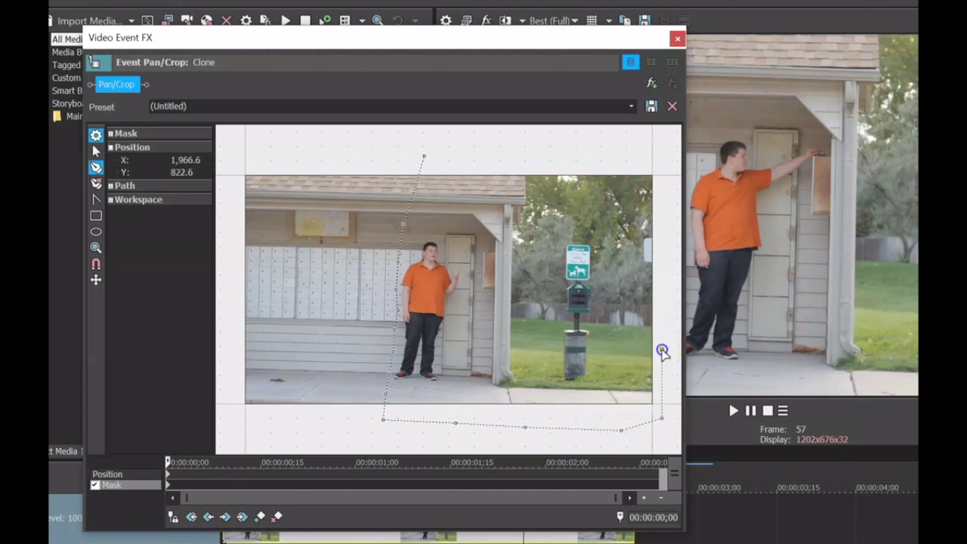
pyautogui.click(668, 274)
pyautogui.click(660, 201)
pyautogui.click(659, 155)
pyautogui.click(627, 155)
pyautogui.click(539, 155)
pyautogui.click(424, 157)
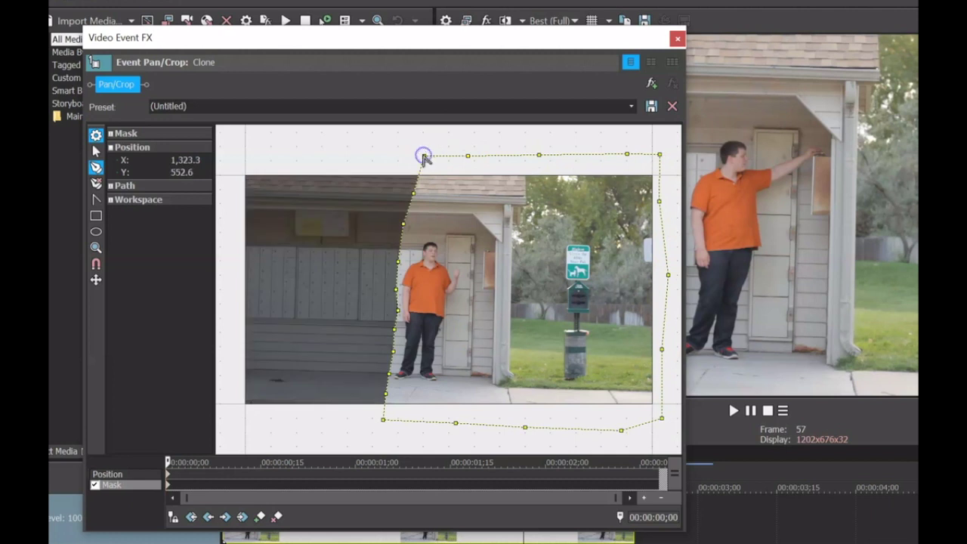
pyautogui.moveTo(466, 35); pyautogui.dragTo(675, 370)
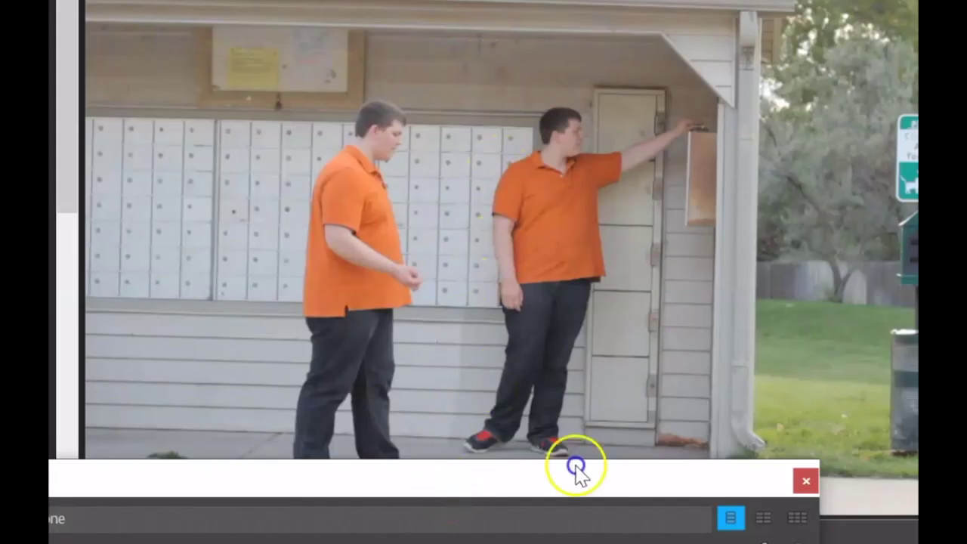
# Step: Reveal the mask's path settings in Event Pan/Crop and set the feather type to Out
pyautogui.moveTo(576, 468); pyautogui.dragTo(23, 9)
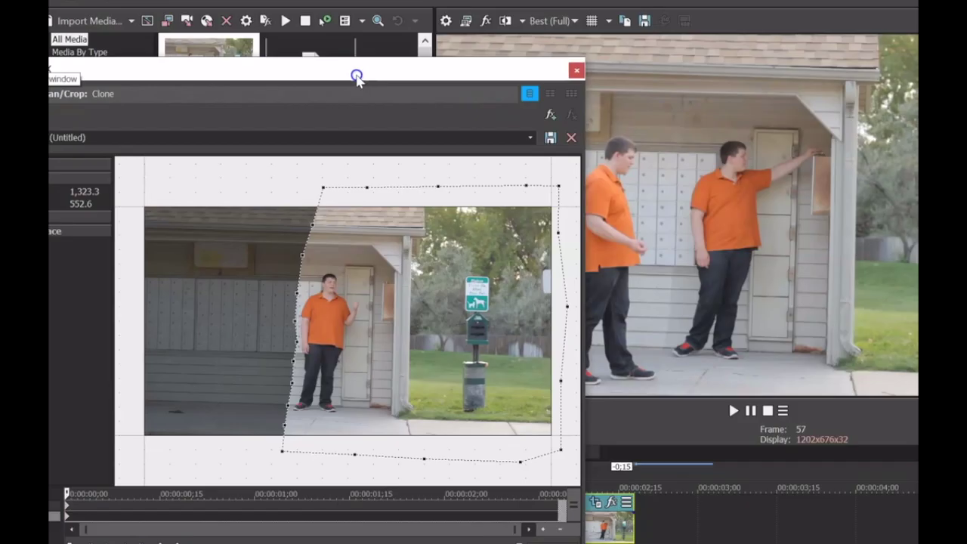
pyautogui.moveTo(357, 77); pyautogui.dragTo(708, 210)
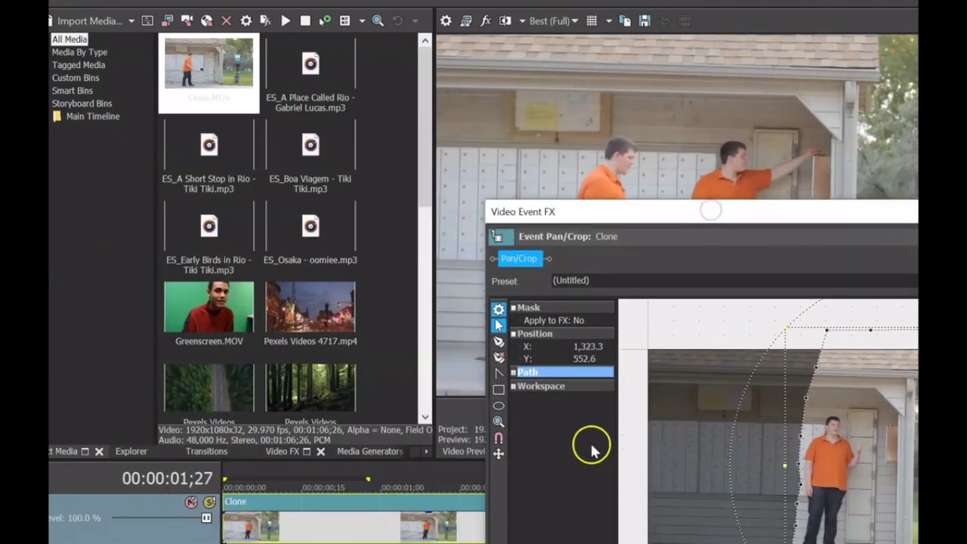
pyautogui.click(516, 373)
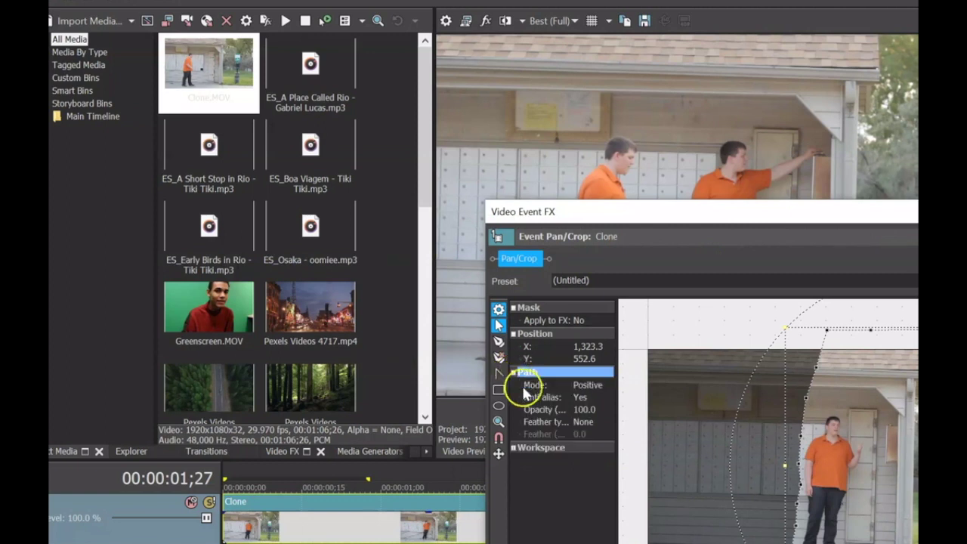
pyautogui.click(583, 422)
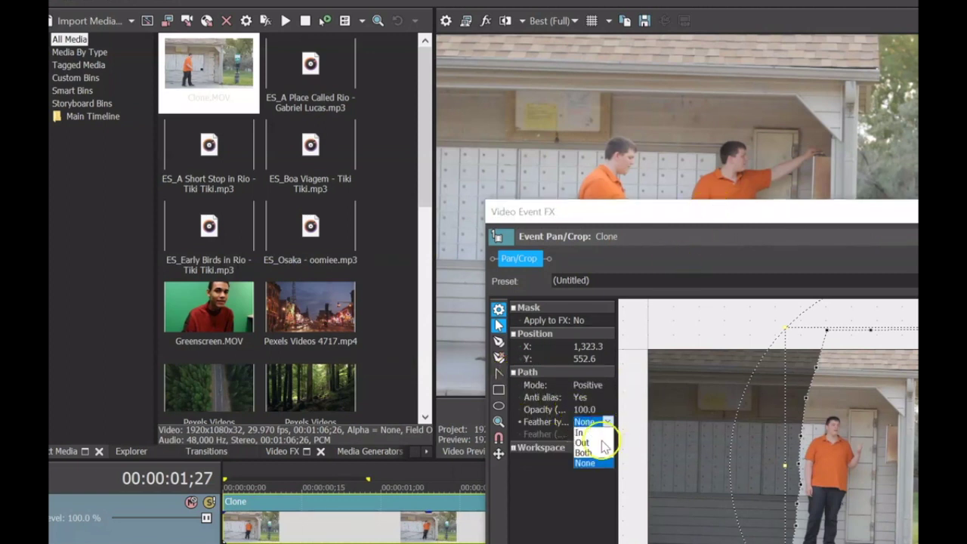
pyautogui.click(600, 443)
# Step: Set the mask path's feather amount to 3.0 and uncover the preview to check the blended edge
pyautogui.moveTo(744, 219); pyautogui.dragTo(587, 285)
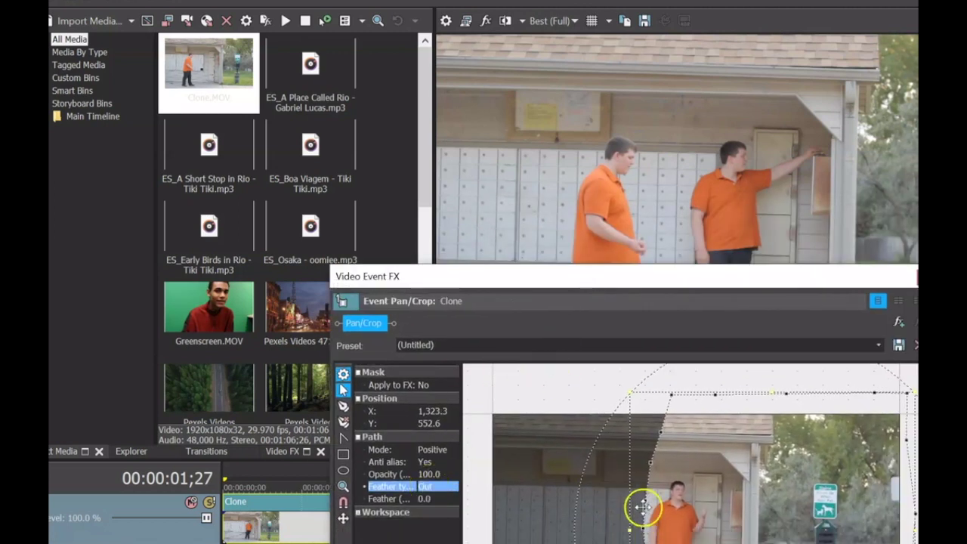
pyautogui.moveTo(561, 280); pyautogui.dragTo(443, 268)
pyautogui.click(326, 484)
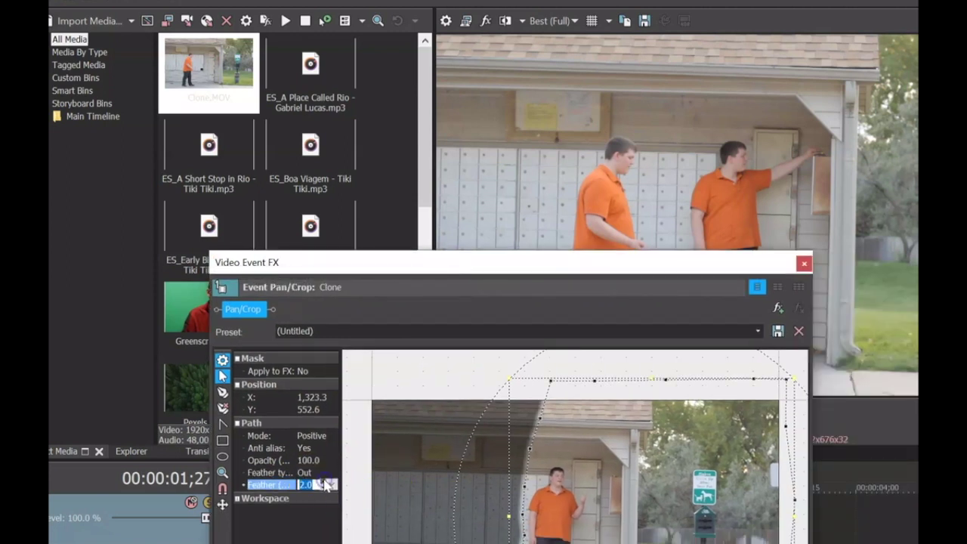
pyautogui.click(330, 481)
pyautogui.click(688, 258)
pyautogui.moveTo(687, 317); pyautogui.dragTo(720, 399)
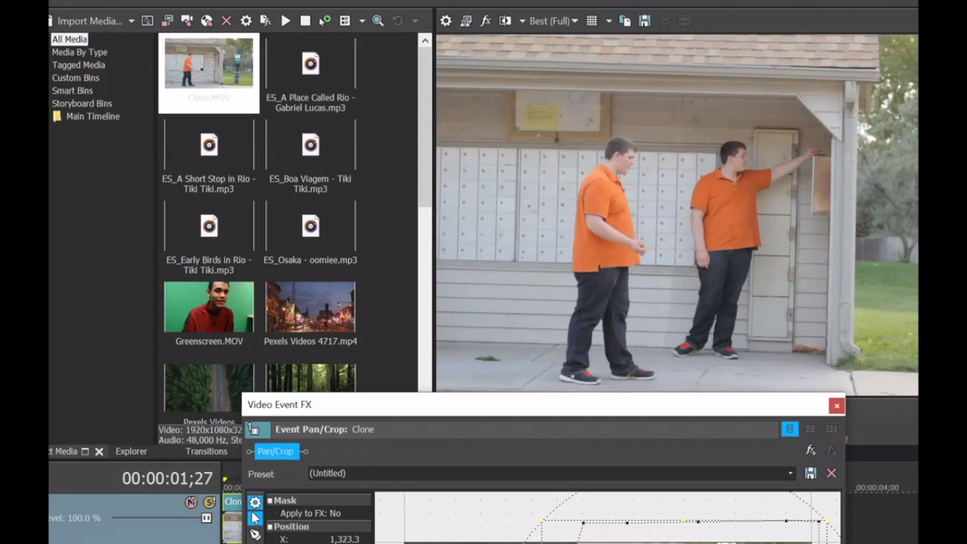
pyautogui.moveTo(543, 406); pyautogui.dragTo(676, 473)
pyautogui.moveTo(553, 465); pyautogui.dragTo(538, 285)
# Step: Try the In feather type on the mask path, compare it in the preview, and return to Out
pyautogui.click(444, 508)
pyautogui.click(438, 496)
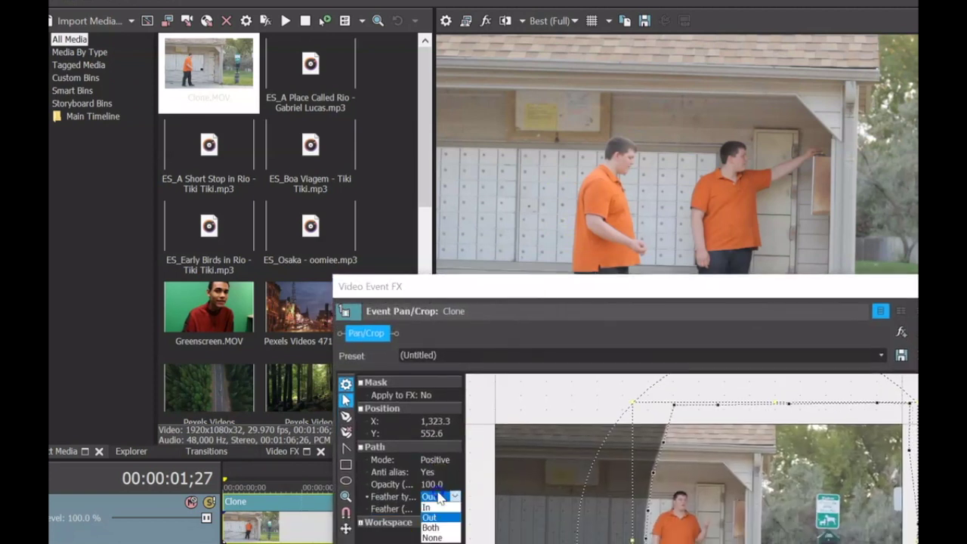
pyautogui.click(446, 511)
pyautogui.moveTo(597, 284); pyautogui.dragTo(575, 338)
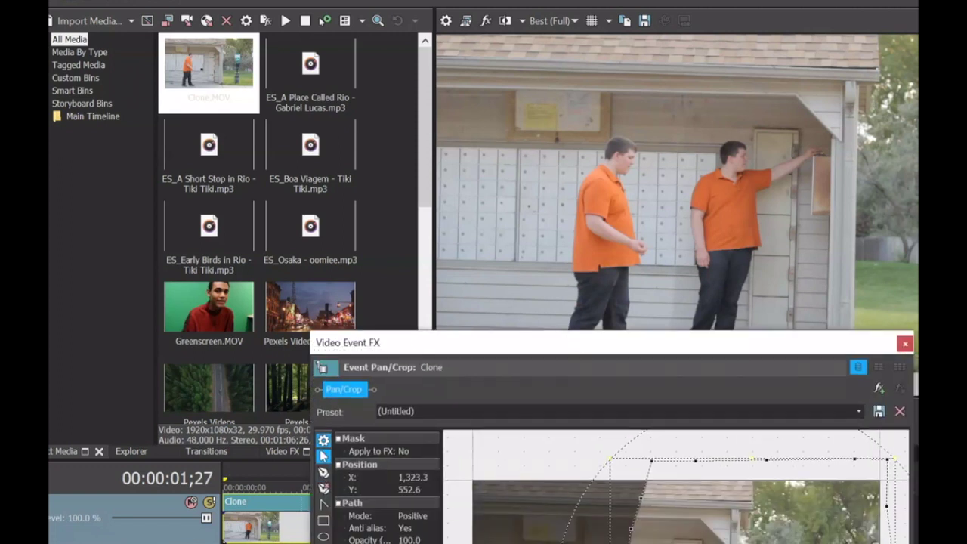
pyautogui.moveTo(706, 341); pyautogui.dragTo(707, 179)
pyautogui.click(427, 403)
pyautogui.click(412, 391)
pyautogui.click(408, 420)
# Step: Shift the whole mask path slightly right to X 1,335.9 and uncover the preview
pyautogui.moveTo(680, 509); pyautogui.dragTo(683, 508)
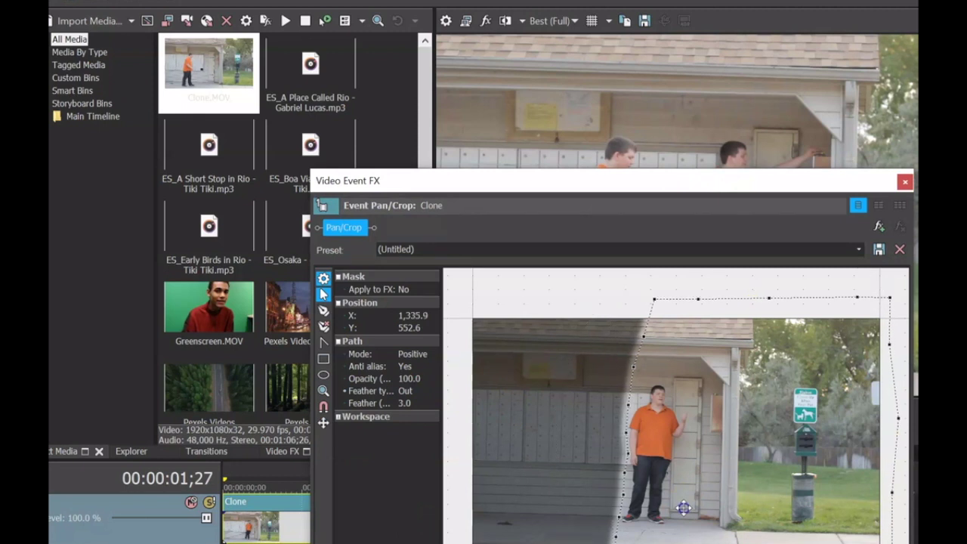
pyautogui.moveTo(744, 186); pyautogui.dragTo(831, 408)
# Step: Check the masked clone effect at several points along the Clone clips and play a short part
pyautogui.click(358, 531)
pyautogui.click(260, 529)
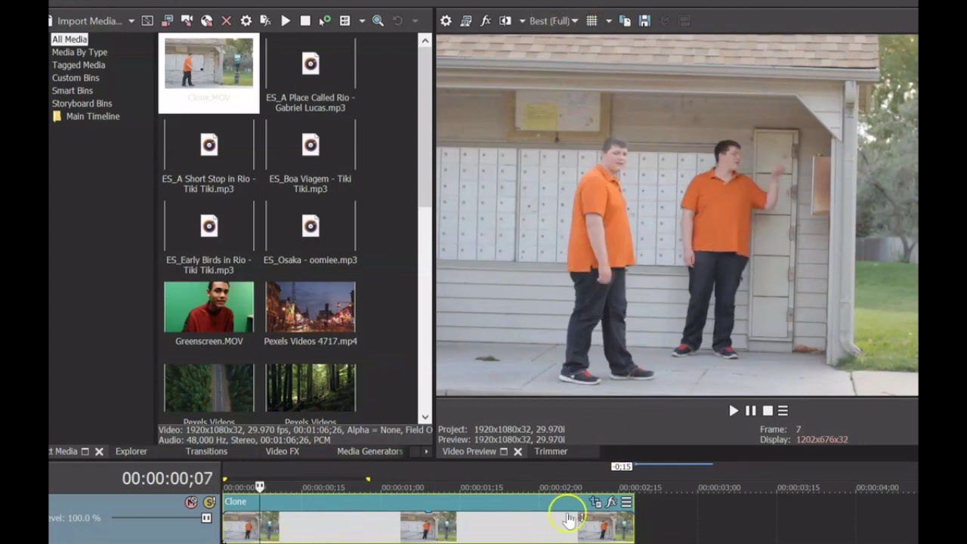
pyautogui.click(470, 514)
pyautogui.click(264, 533)
pyautogui.press('space')
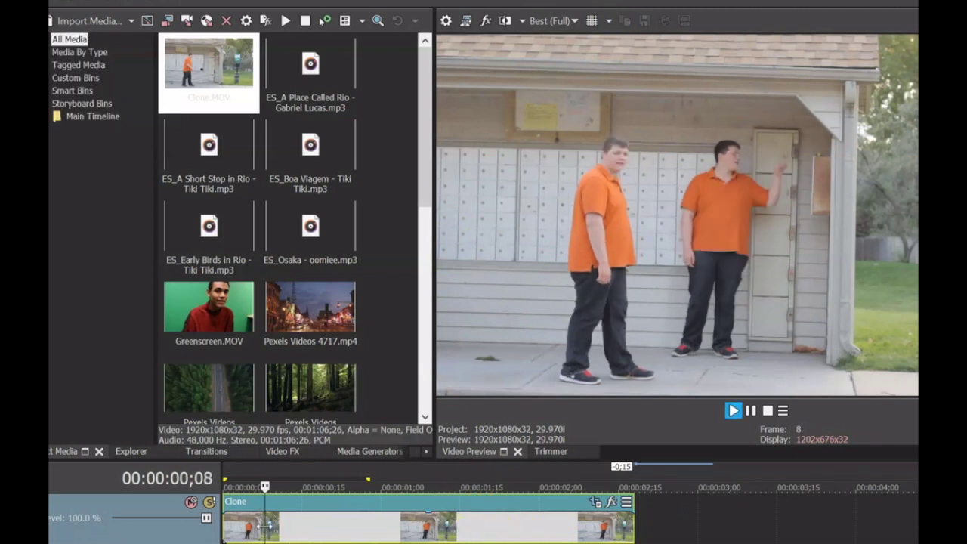
pyautogui.press('space')
# Step: Reset the Event Pan/Crop mask of the upper Clone clip and close its window
pyautogui.click(276, 451)
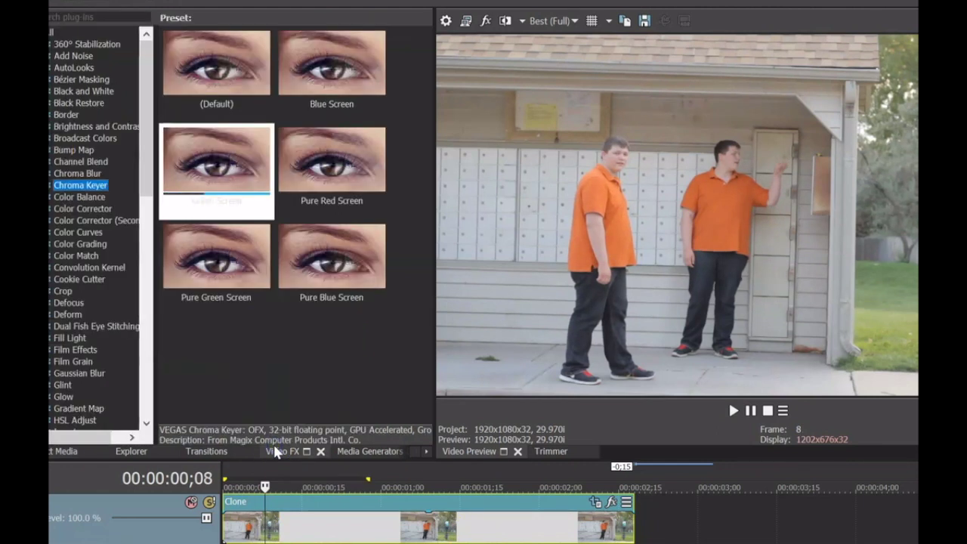
pyautogui.click(596, 503)
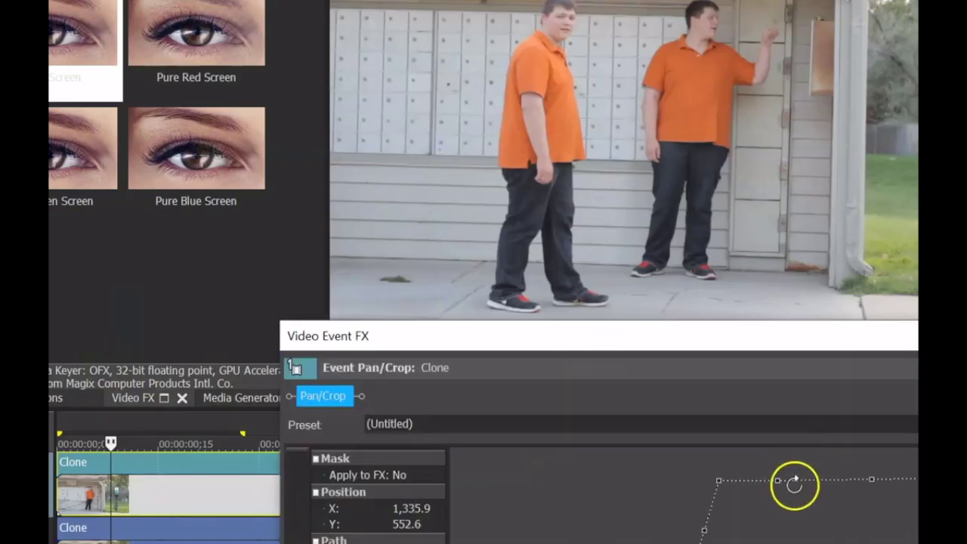
pyautogui.rightClick(790, 514)
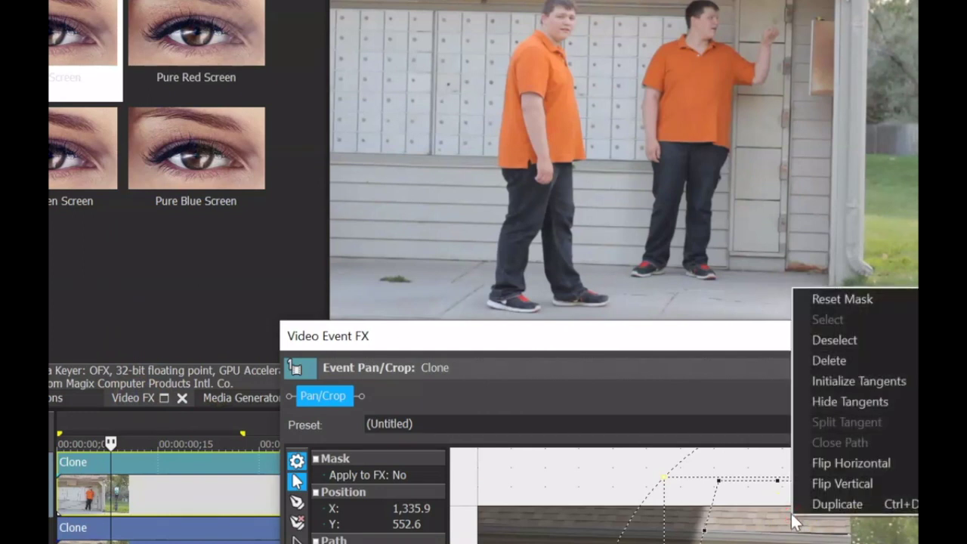
pyautogui.click(852, 301)
pyautogui.click(915, 335)
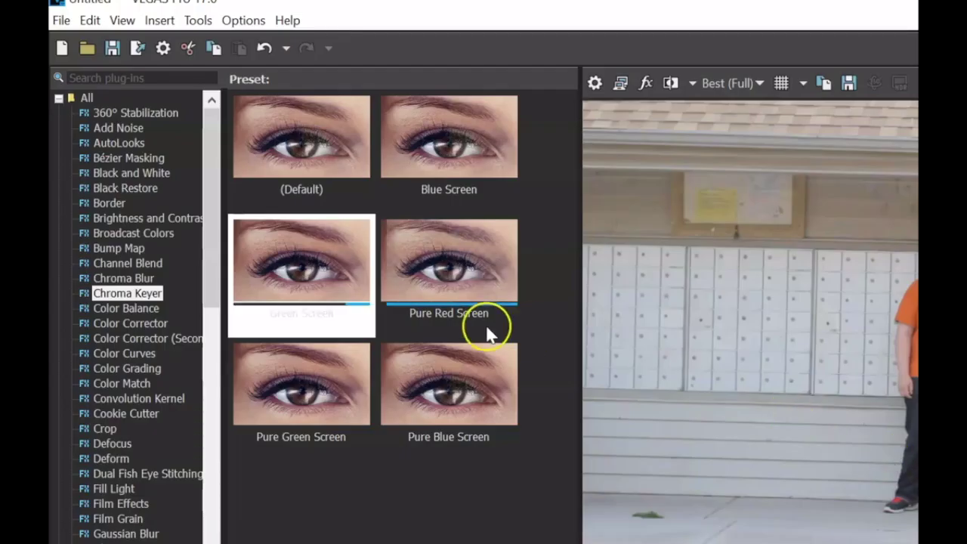
# Step: Apply the Default Bézier Masking preset to the upper Clone clip, expand its General Options and uncover the preview
pyautogui.click(110, 158)
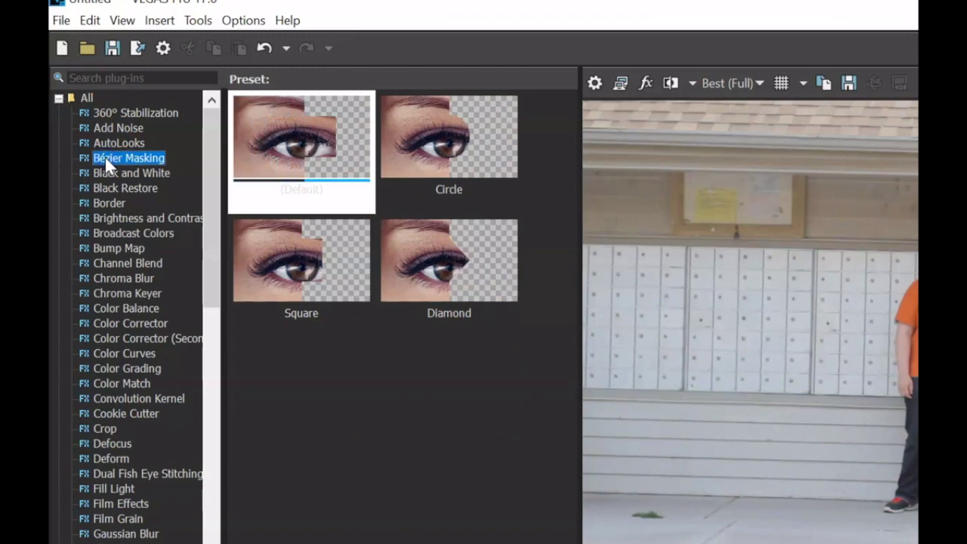
pyautogui.click(325, 147)
pyautogui.moveTo(325, 148); pyautogui.dragTo(346, 198)
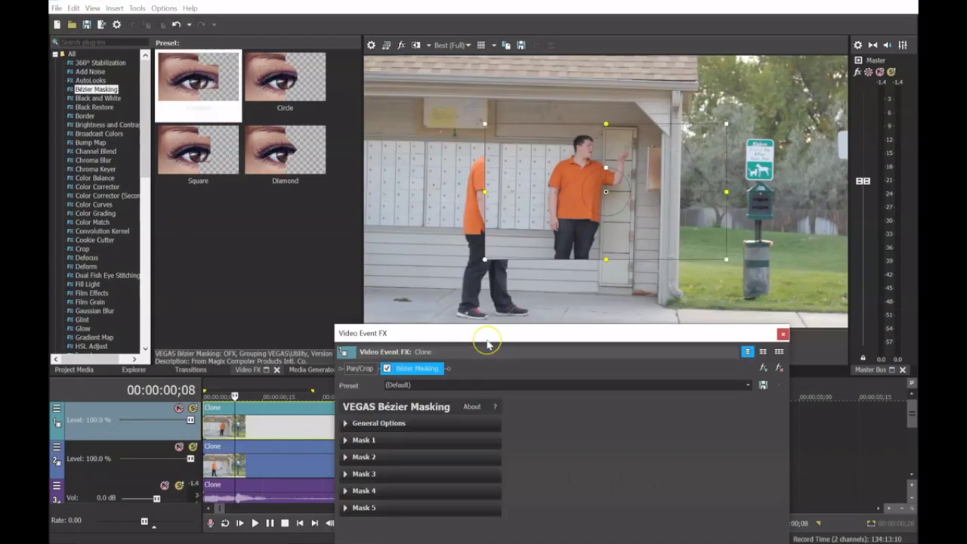
pyautogui.moveTo(488, 339); pyautogui.dragTo(211, 186)
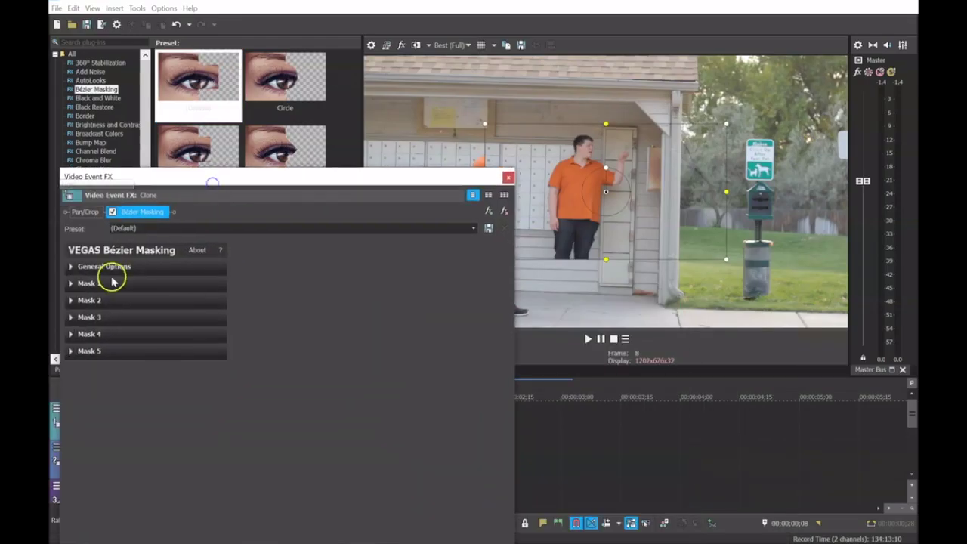
pyautogui.click(69, 266)
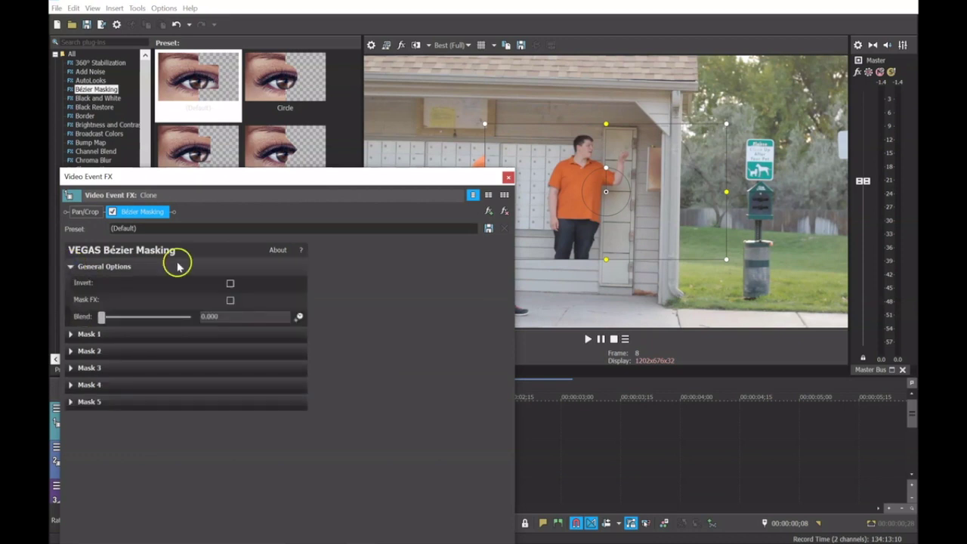
pyautogui.moveTo(242, 181); pyautogui.dragTo(319, 417)
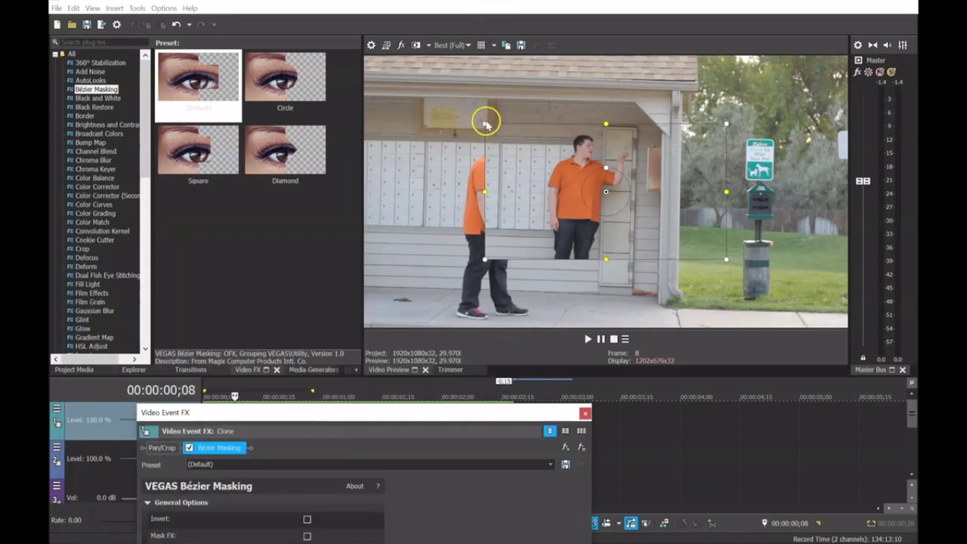
# Step: Resize and move the Bézier mask into a tall rectangle enclosing the man beside the door, nearly full frame height
pyautogui.moveTo(484, 122); pyautogui.dragTo(387, 47)
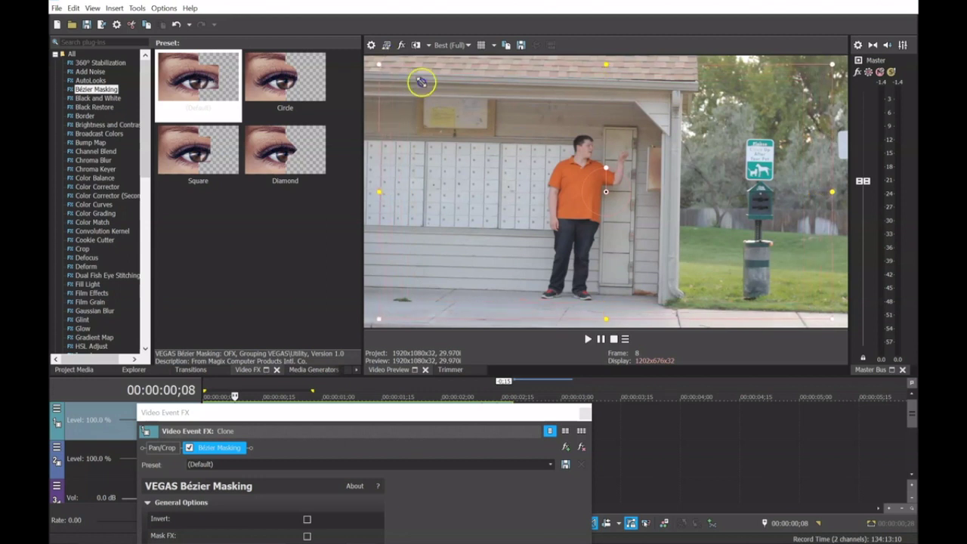
pyautogui.moveTo(422, 82); pyautogui.dragTo(411, 82)
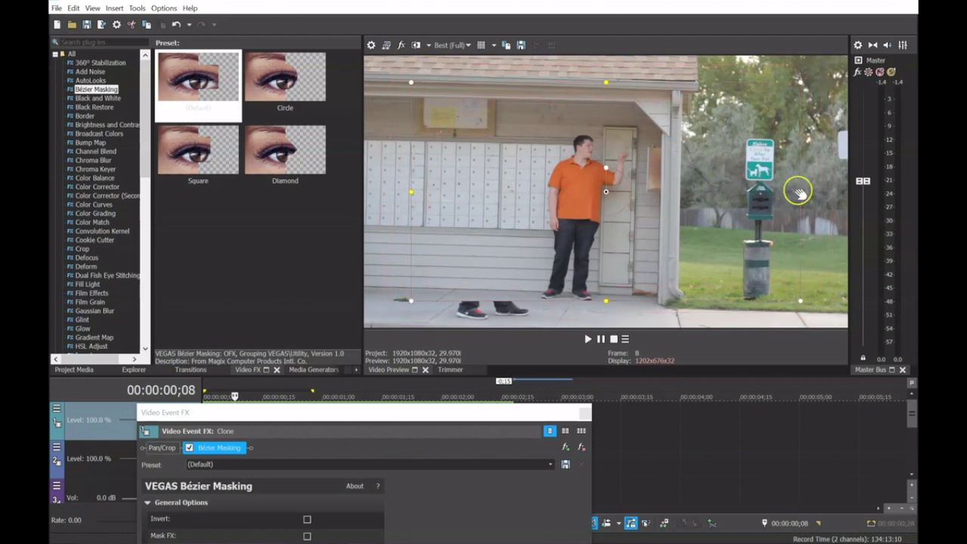
pyautogui.moveTo(799, 192); pyautogui.dragTo(667, 198)
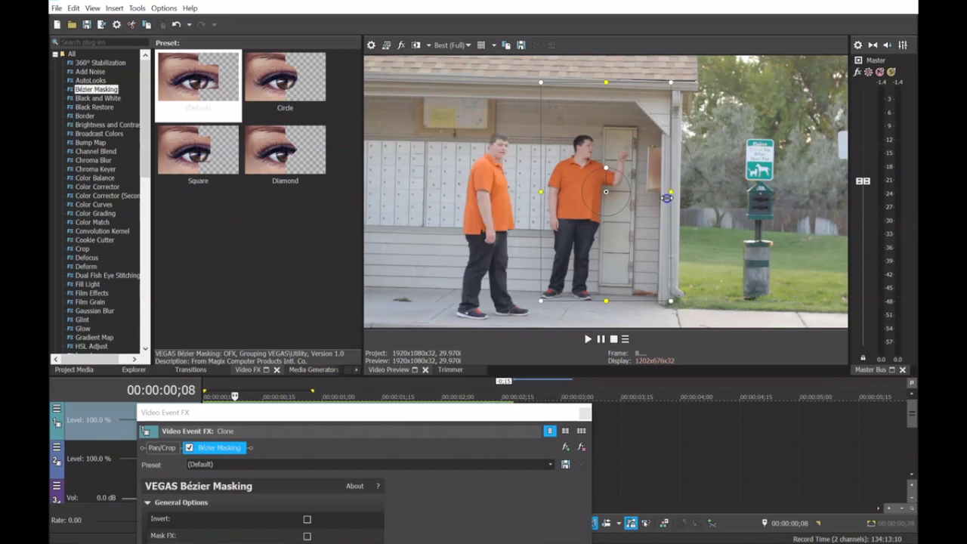
pyautogui.moveTo(606, 300); pyautogui.dragTo(601, 320)
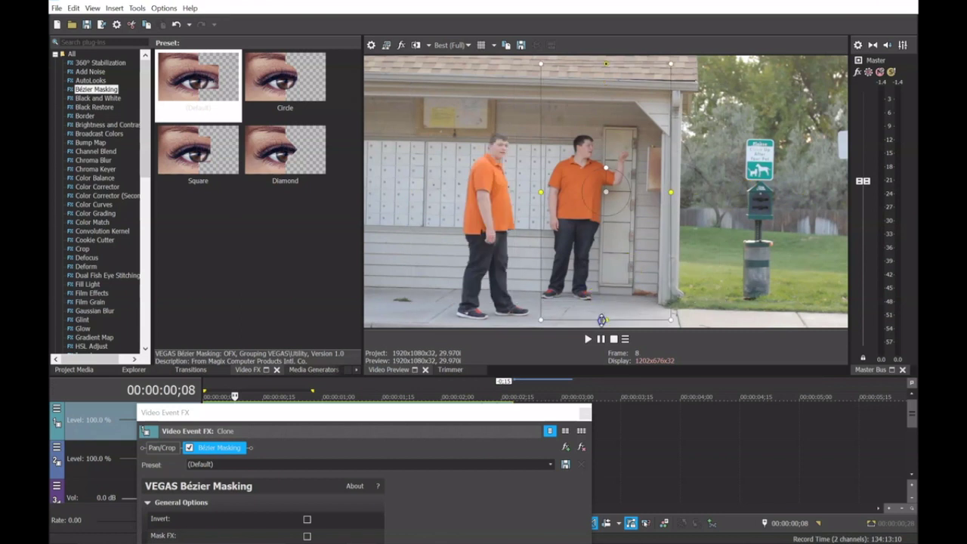
pyautogui.moveTo(615, 256); pyautogui.dragTo(609, 259)
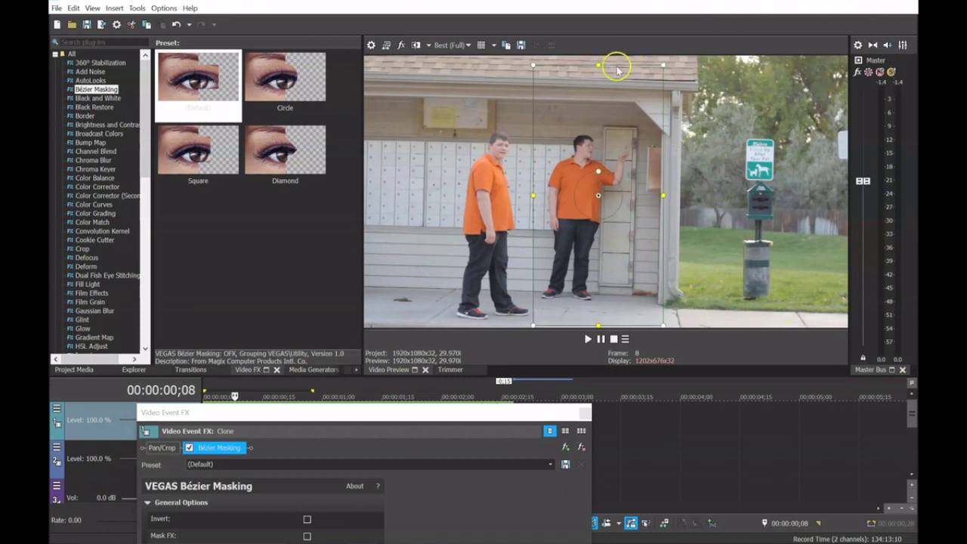
pyautogui.moveTo(598, 64); pyautogui.dragTo(597, 93)
pyautogui.moveTo(599, 297); pyautogui.dragTo(599, 323)
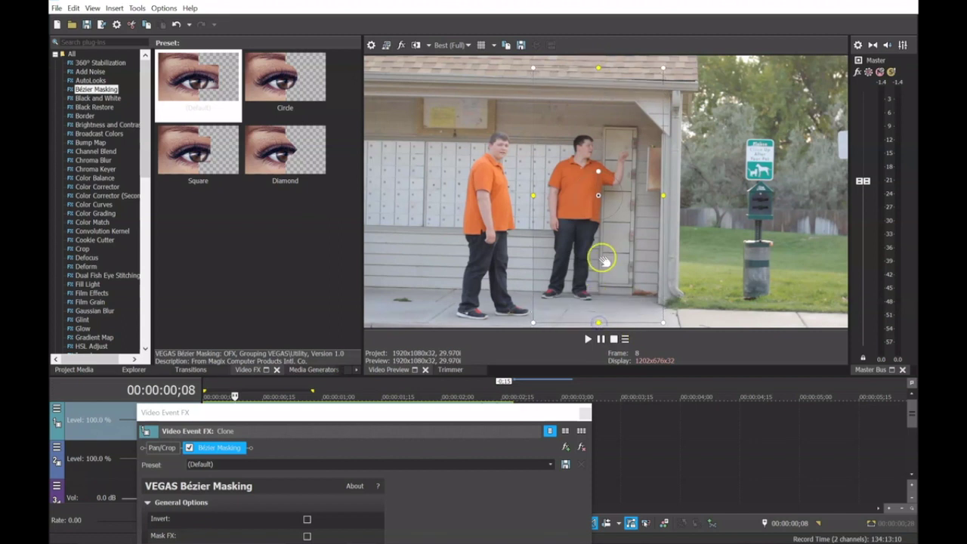
# Step: Try the Bézier mask's Blend amount and toggle Invert on and off, then close the effect window
pyautogui.moveTo(378, 412); pyautogui.dragTo(688, 288)
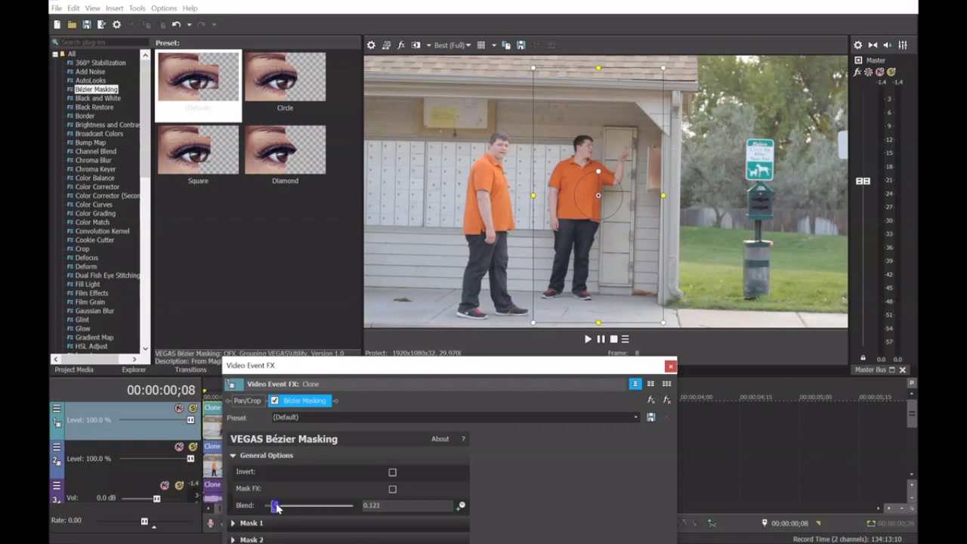
pyautogui.moveTo(270, 507); pyautogui.dragTo(237, 518)
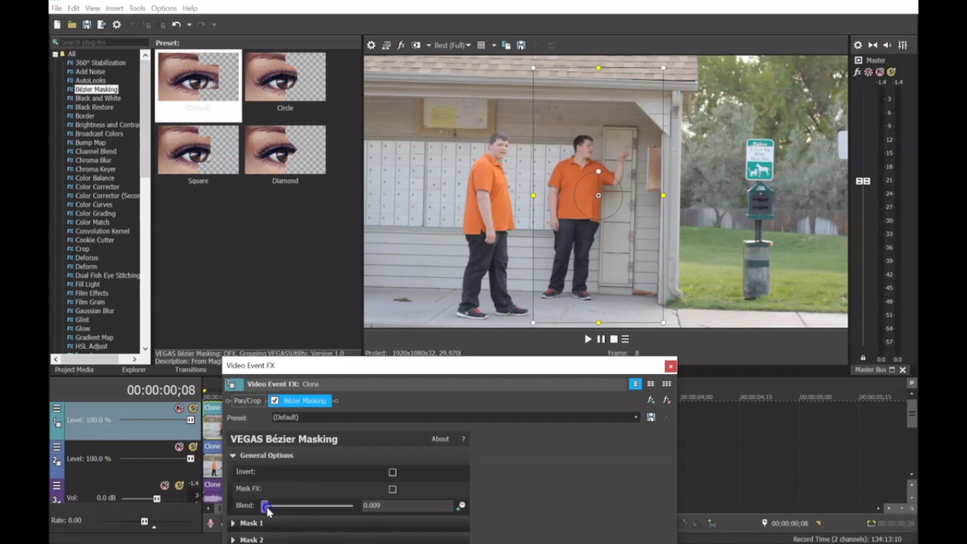
pyautogui.click(392, 472)
pyautogui.click(393, 473)
pyautogui.click(670, 366)
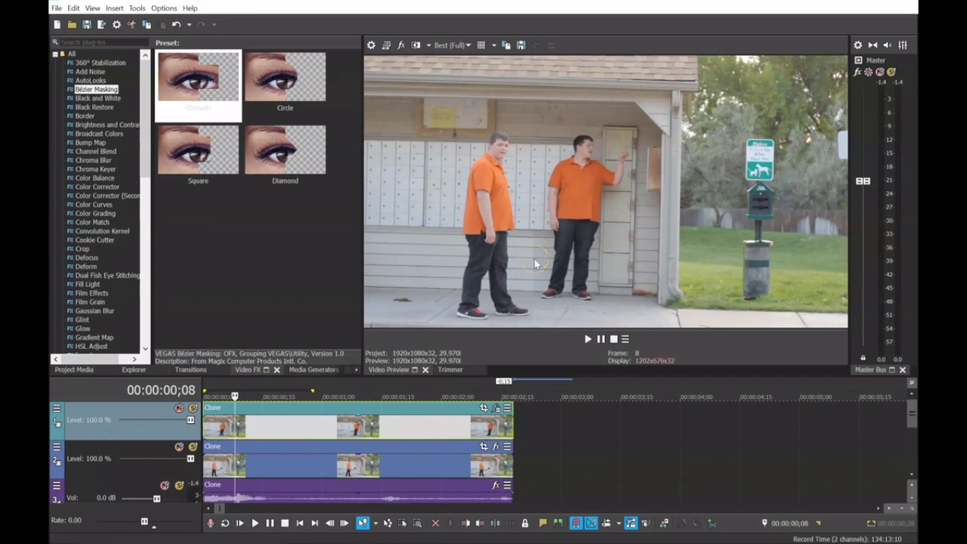
# Step: Remove the Bézier Masking effect from the upper Clone clip and close the effect window
pyautogui.click(495, 409)
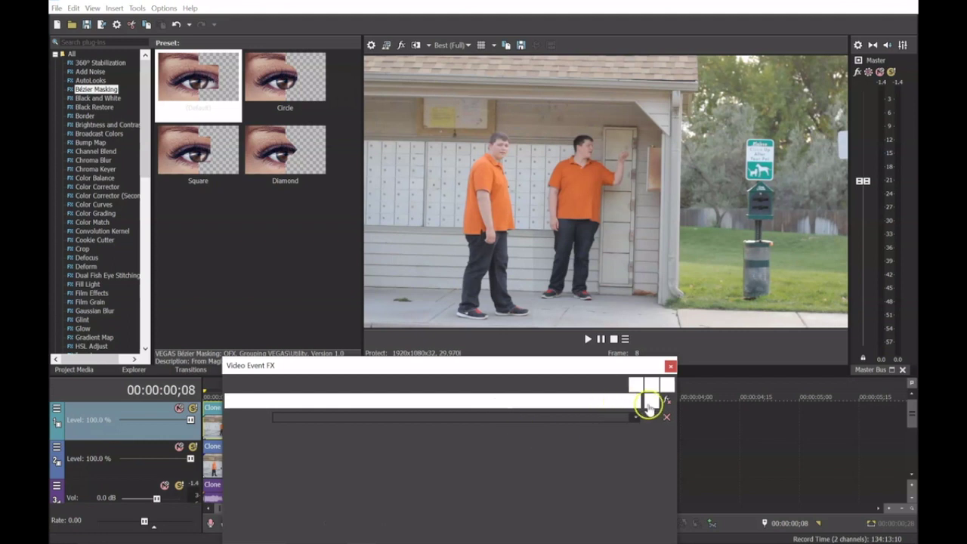
pyautogui.click(669, 402)
pyautogui.click(671, 367)
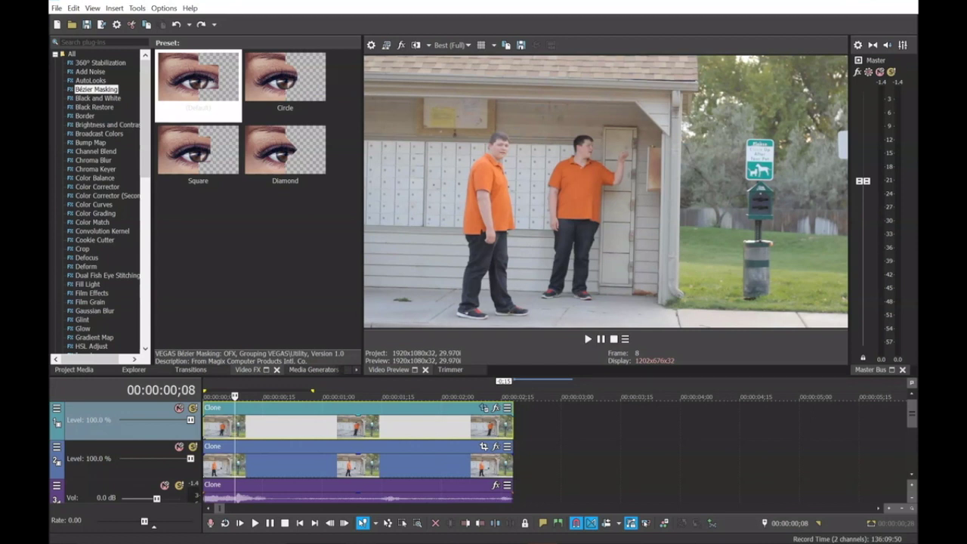
# Step: Save a Best (Full) quality snapshot of the clone shot at about 00:00:01;04 to the Documents folder as the JPEG Image1
pyautogui.click(287, 420)
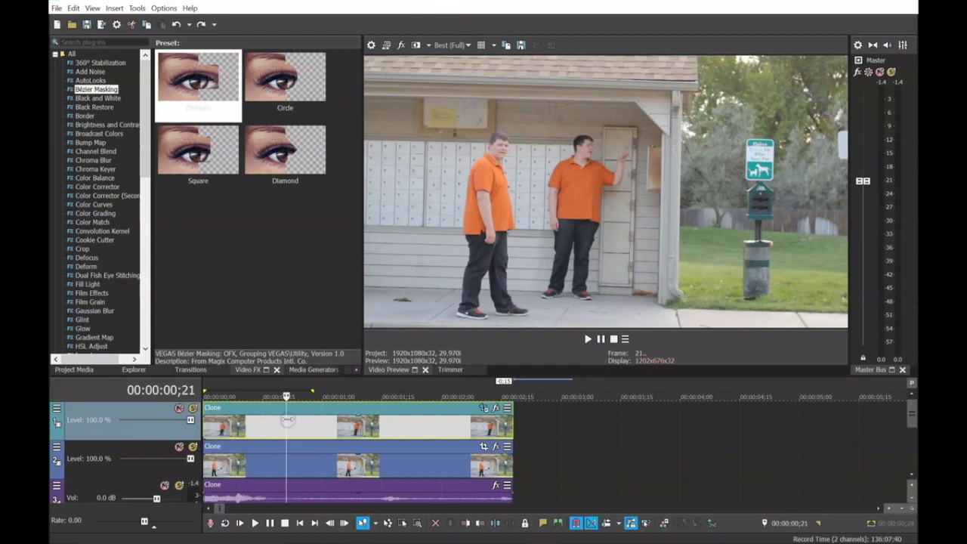
pyautogui.click(338, 424)
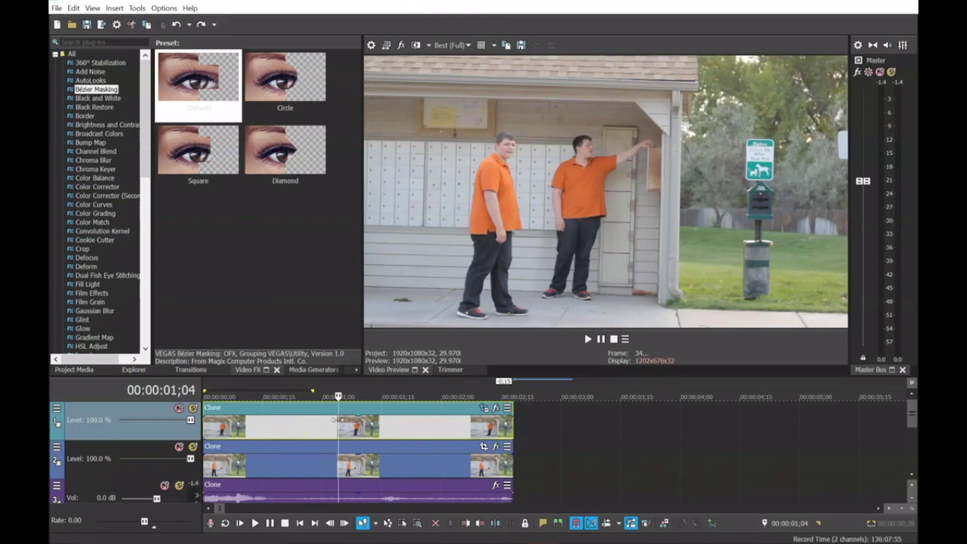
pyautogui.click(449, 45)
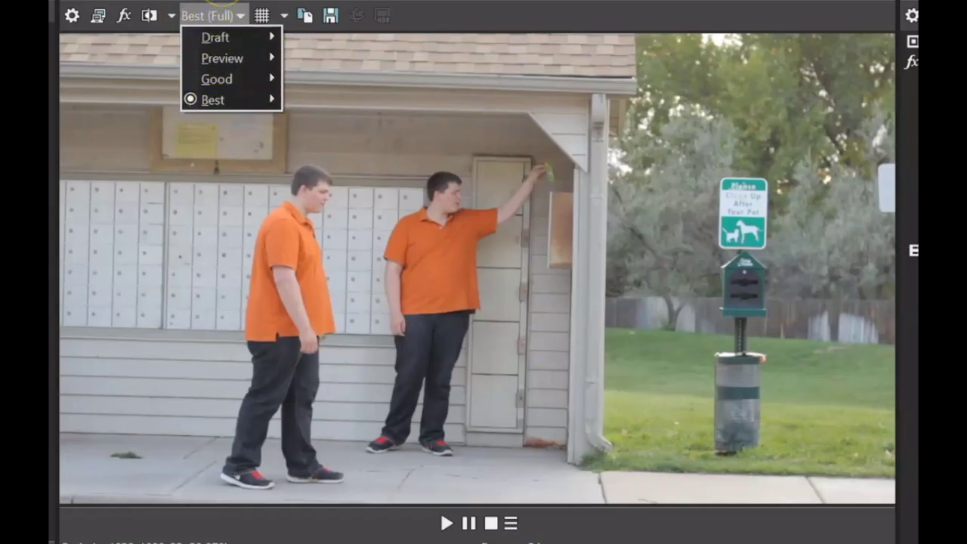
pyautogui.moveTo(242, 87)
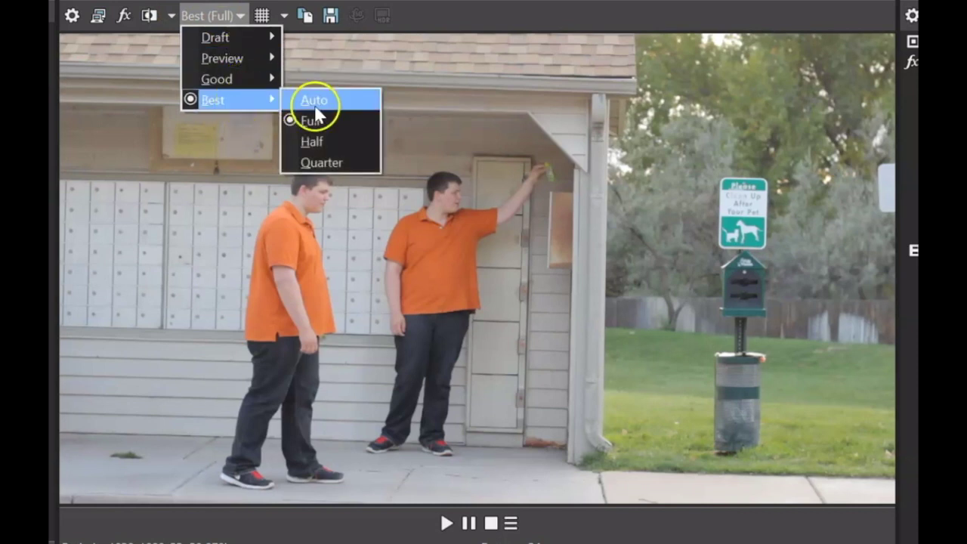
pyautogui.click(307, 118)
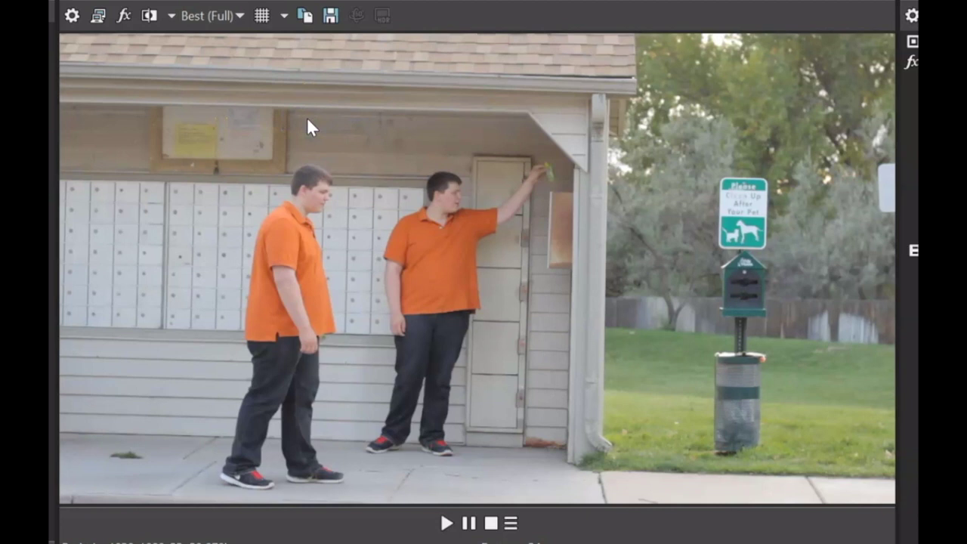
pyautogui.click(337, 21)
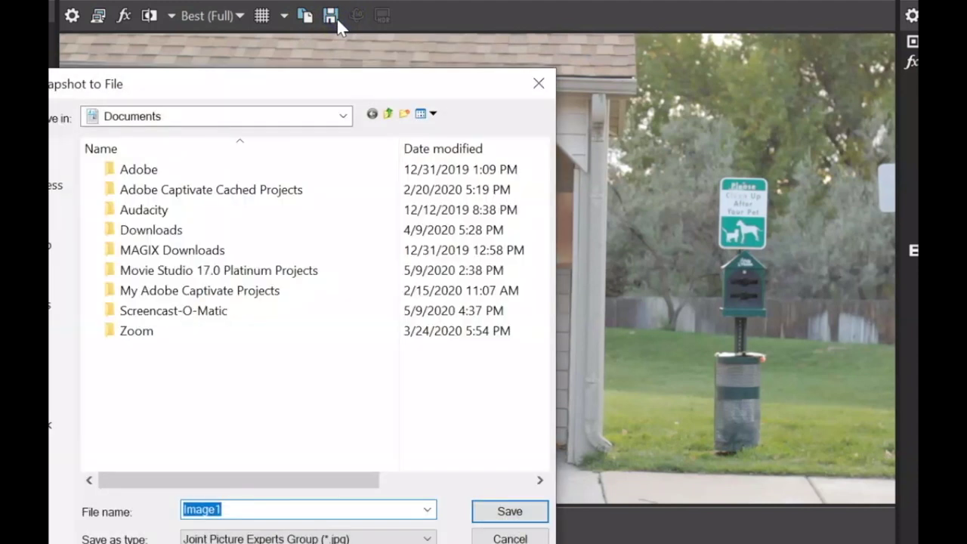
pyautogui.click(509, 512)
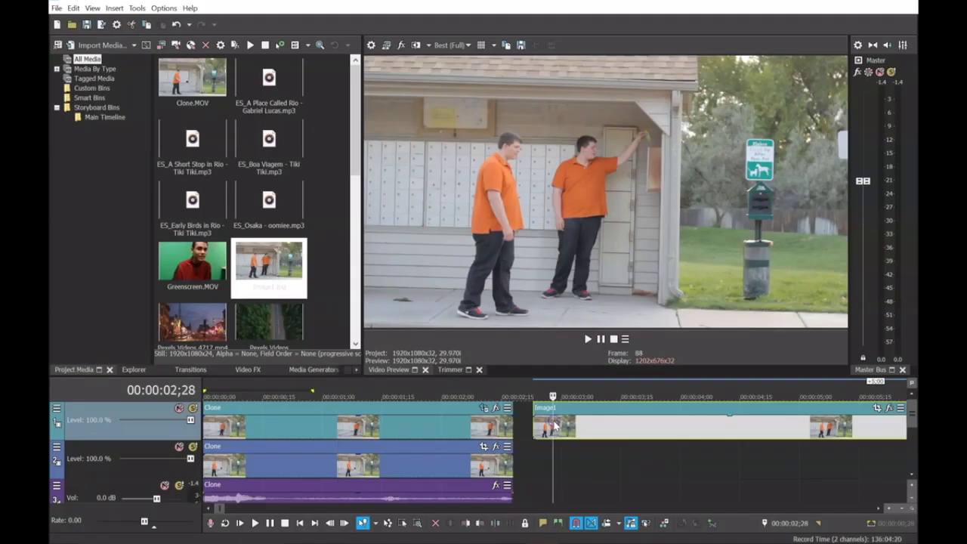
# Step: Set the preview quality to Preview (Auto) at the start of the Clone clip and widen the project media area
pyautogui.press('space')
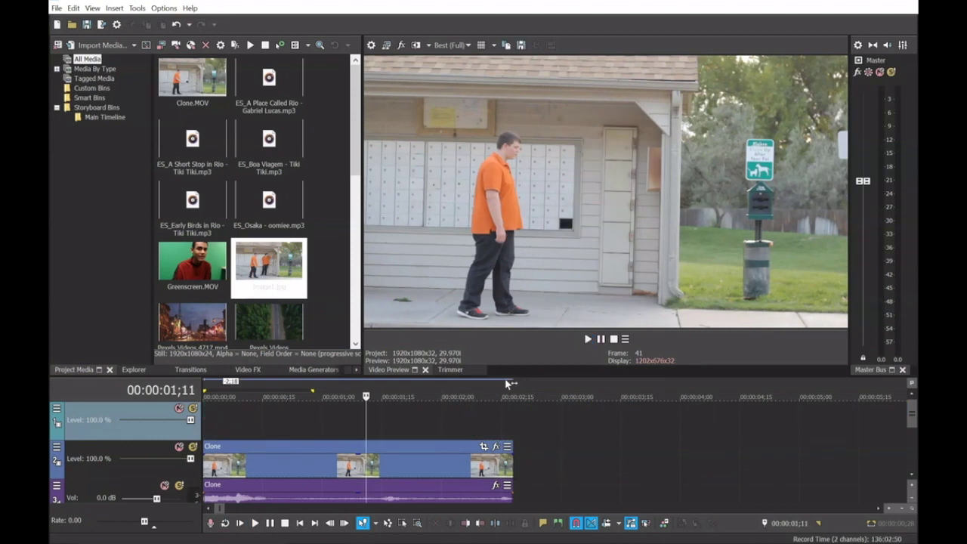
pyautogui.click(207, 422)
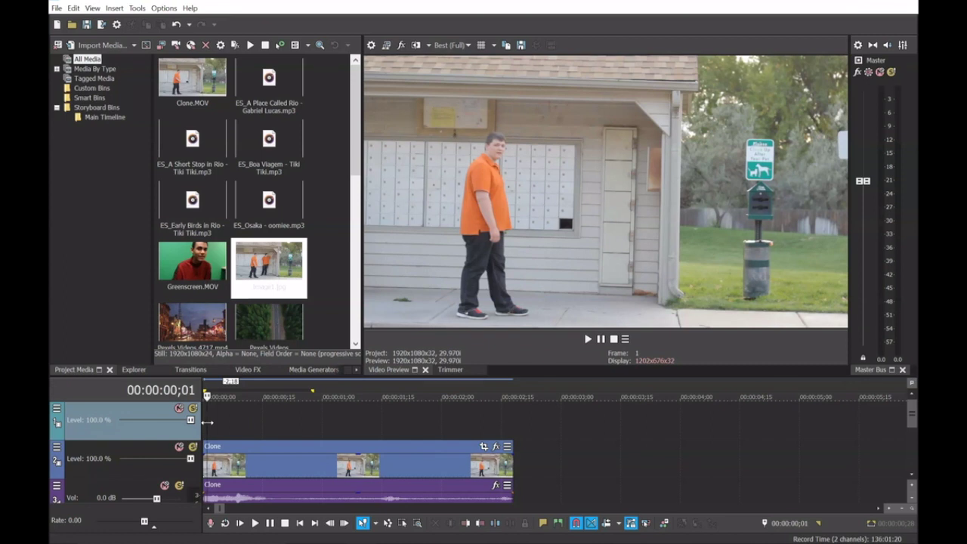
pyautogui.click(451, 45)
pyautogui.moveTo(457, 70)
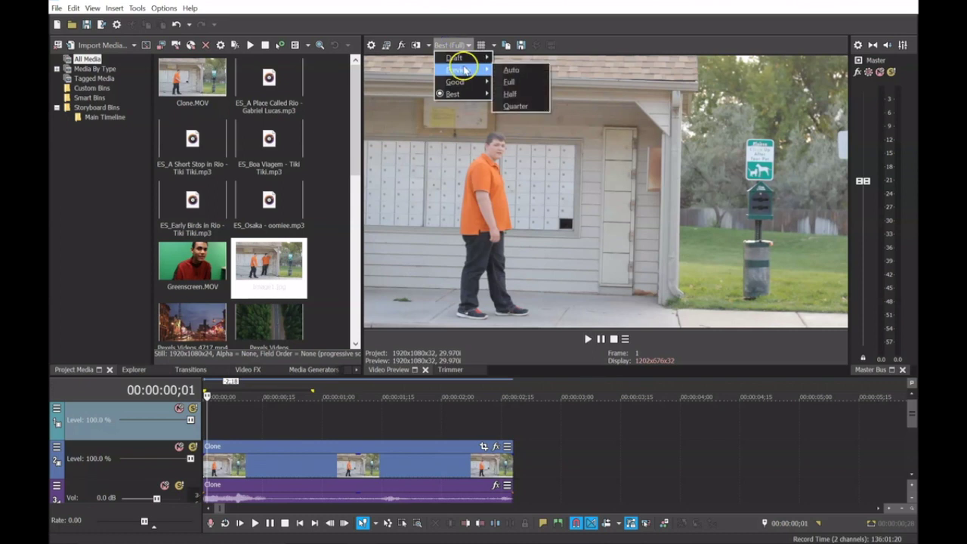
pyautogui.click(545, 75)
pyautogui.scroll(-5, 358, 255)
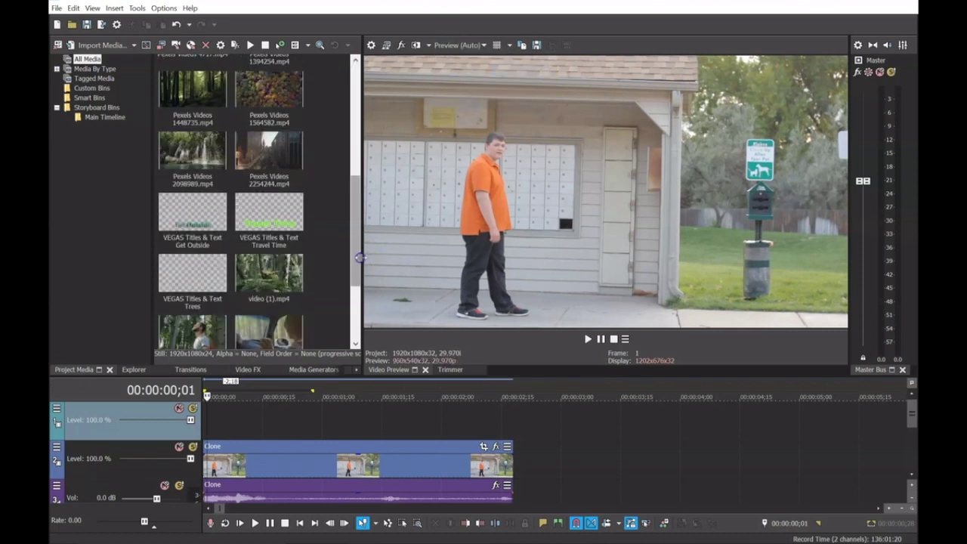
pyautogui.moveTo(360, 256); pyautogui.dragTo(534, 245)
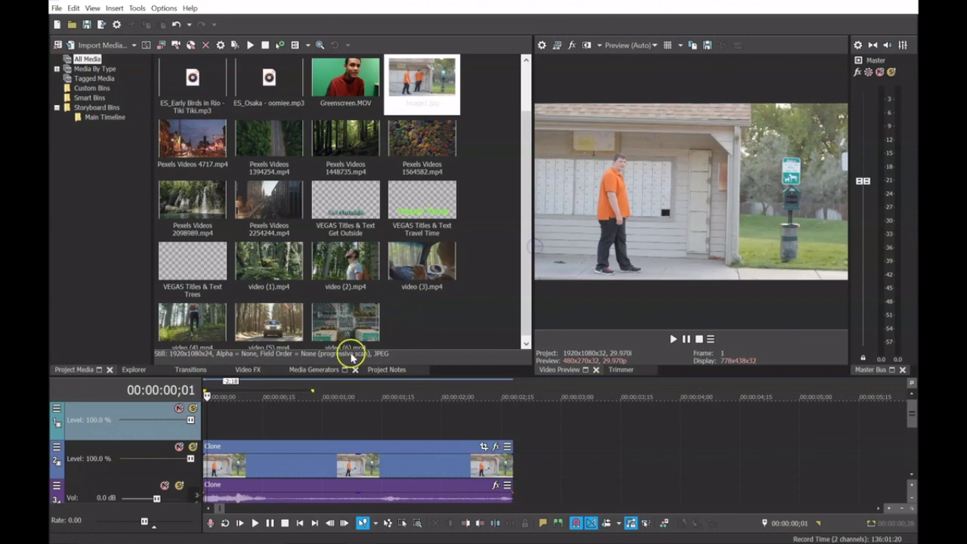
# Step: Add a Default Titles & Text event at the start of the top track with the text VIDEOPRODUCER
pyautogui.click(308, 369)
pyautogui.moveTo(168, 87); pyautogui.dragTo(201, 412)
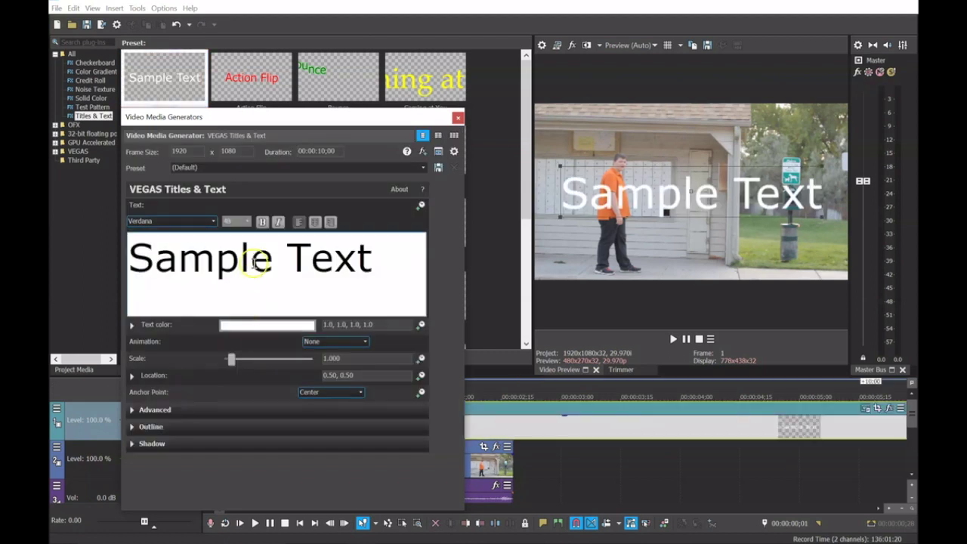
pyautogui.tripleClick(255, 263)
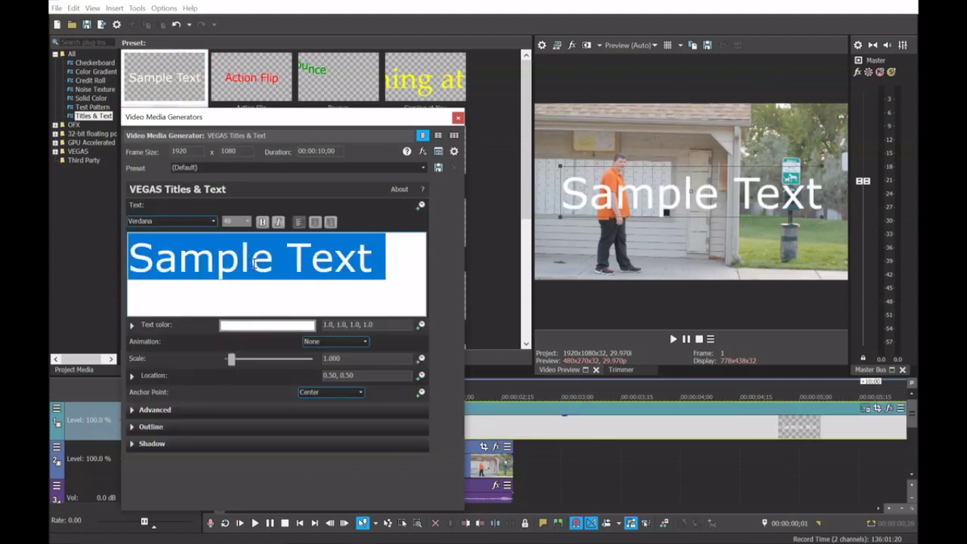
pyautogui.write('VIDEOPRODUCER')
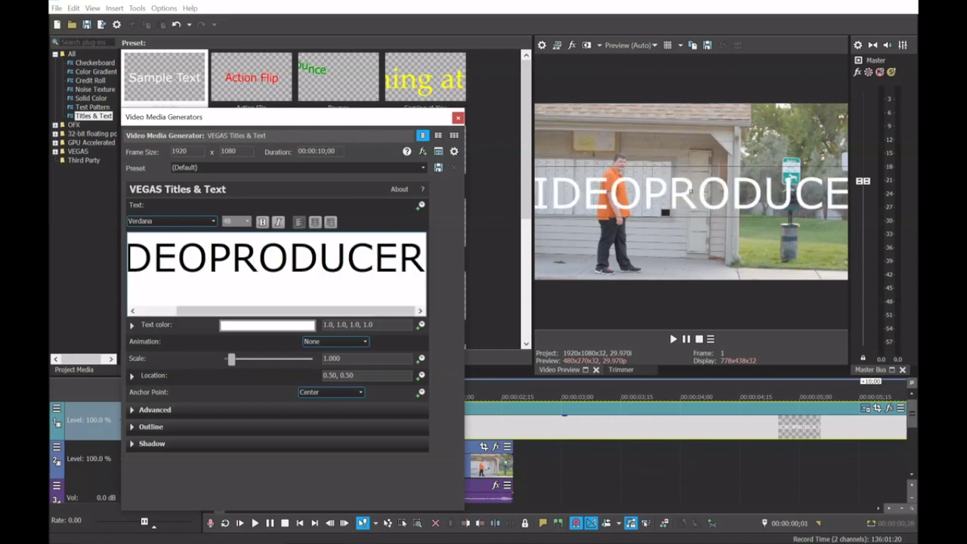
# Step: Set the title's font size to 20 and its text color to red (1.0, 0.15, 0.11)
pyautogui.tripleClick(189, 267)
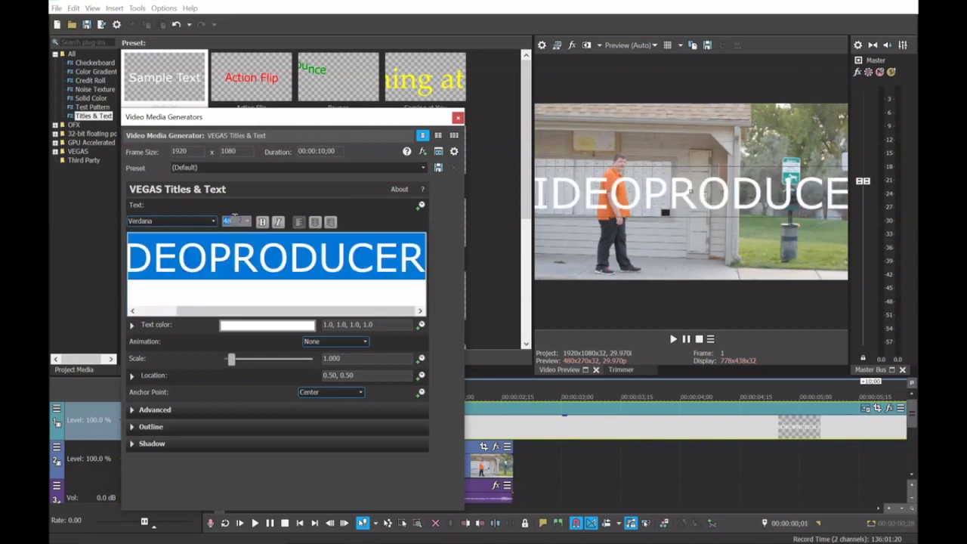
pyautogui.write('30')
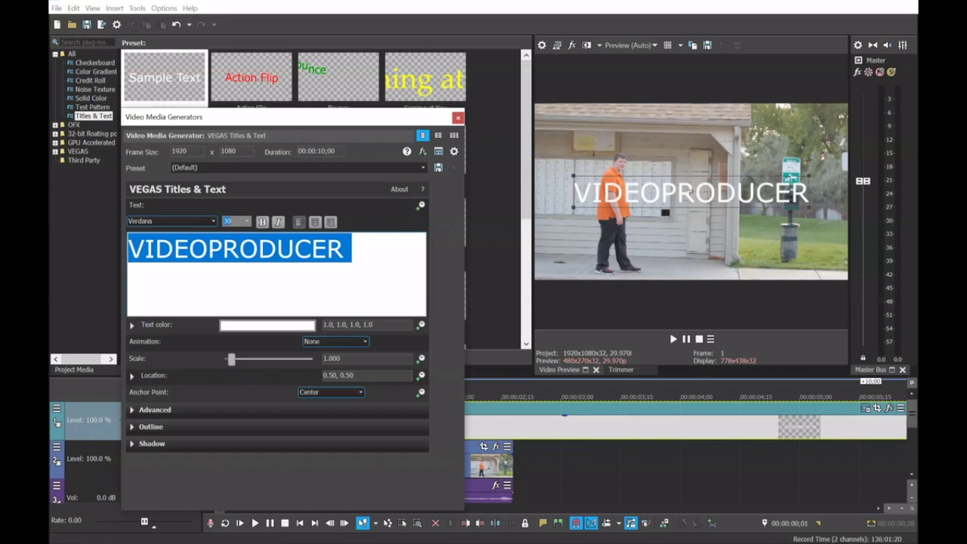
pyautogui.write('20')
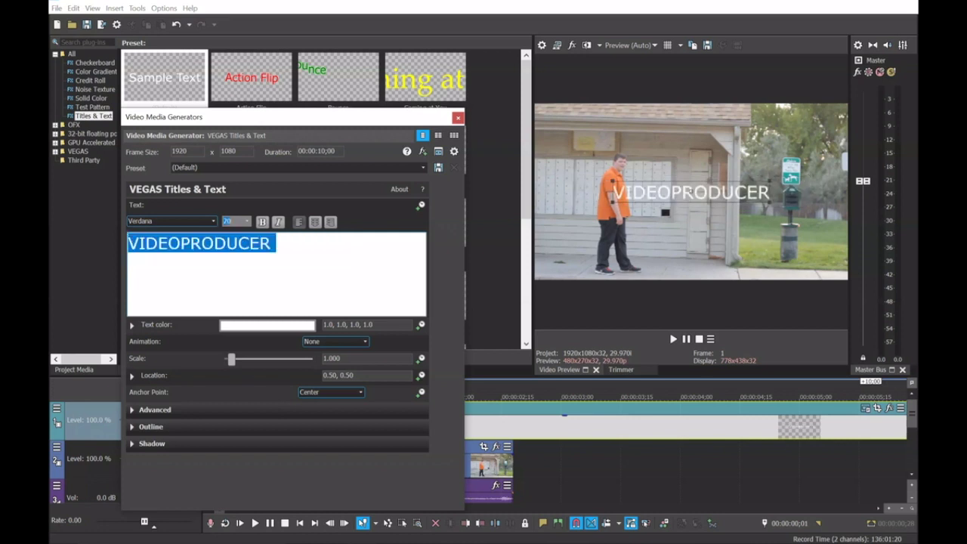
pyautogui.click(231, 327)
pyautogui.click(204, 387)
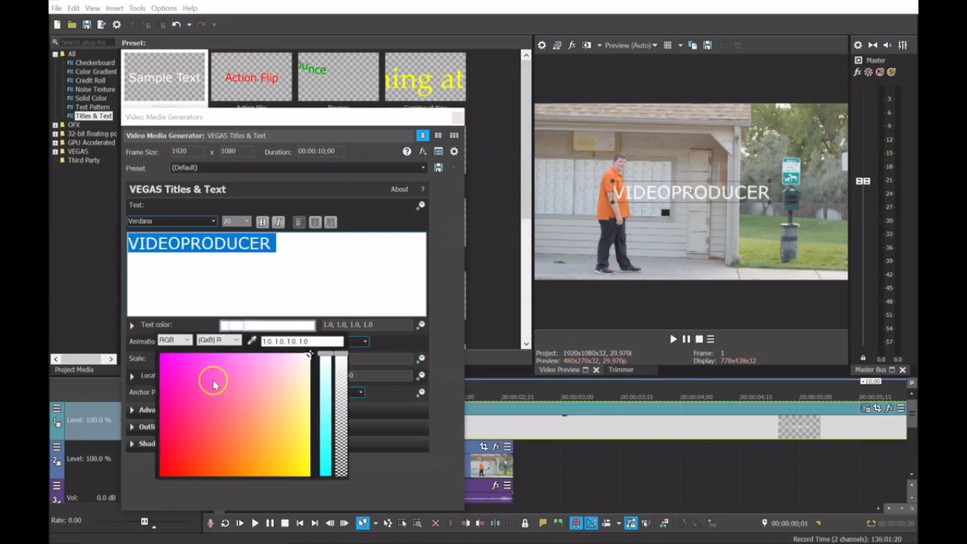
pyautogui.click(182, 464)
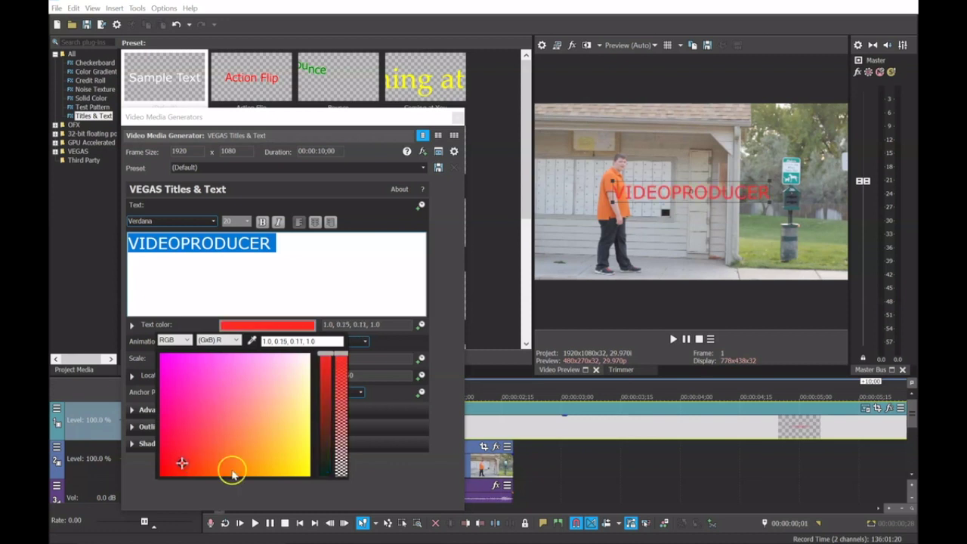
pyautogui.click(383, 495)
# Step: Move the title to the top of the frame at about 0.49, 0.94 and lower its event opacity to about 33%
pyautogui.moveTo(701, 195); pyautogui.dragTo(697, 113)
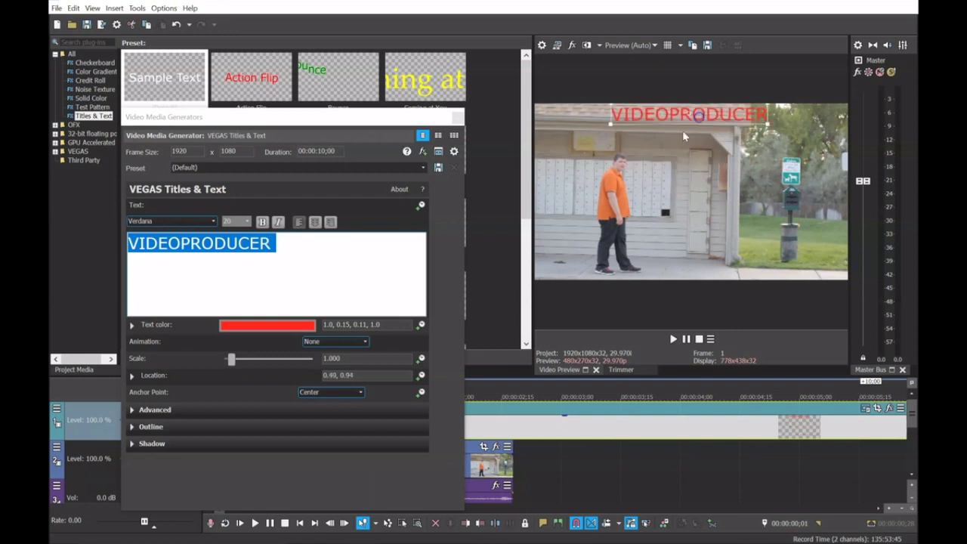
pyautogui.click(455, 115)
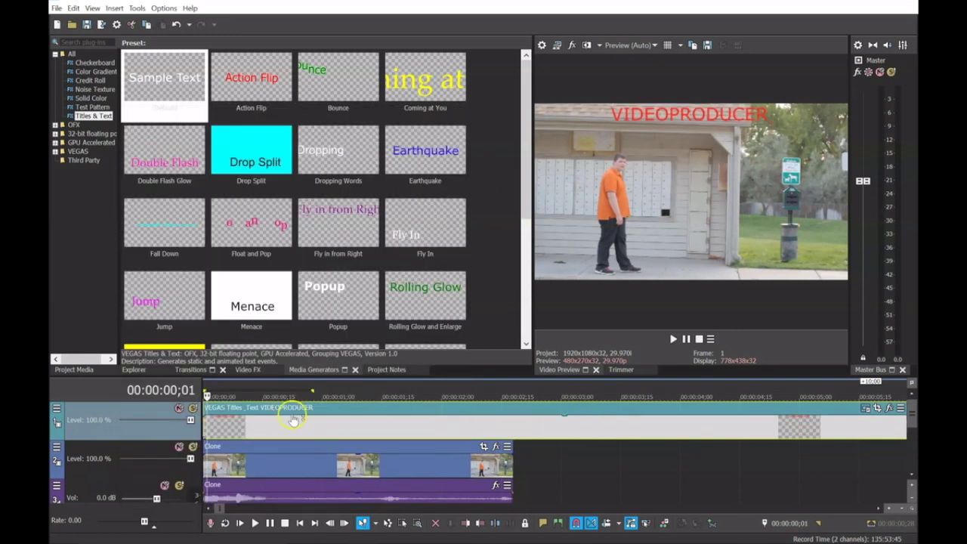
pyautogui.moveTo(290, 421); pyautogui.dragTo(293, 435)
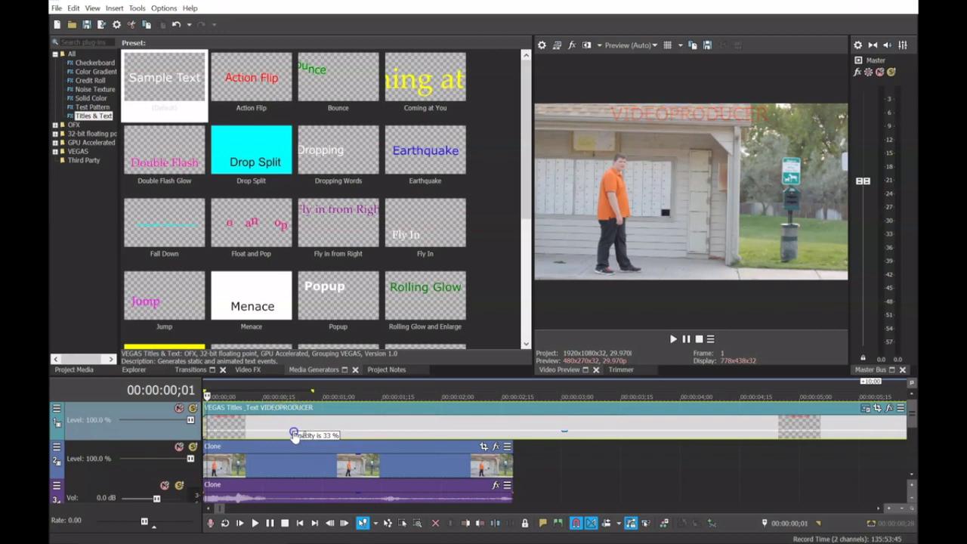
# Step: Trim the title event to end with the Clone clip at 00:00:02;18
pyautogui.click(511, 426)
pyautogui.press('s')
pyautogui.press('Delete')
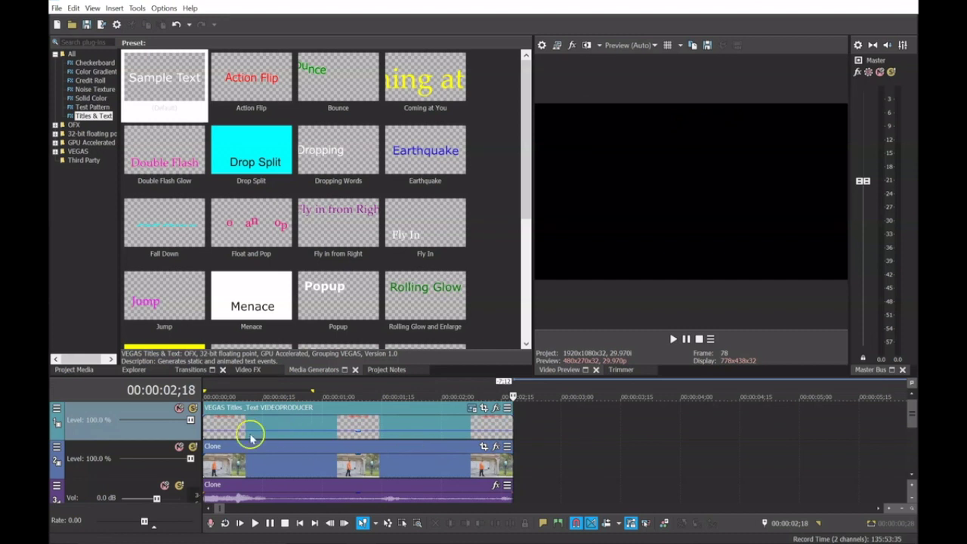
# Step: Play the faded title over the Clone clip from the start and delete the title event
pyautogui.click(204, 425)
pyautogui.press('space')
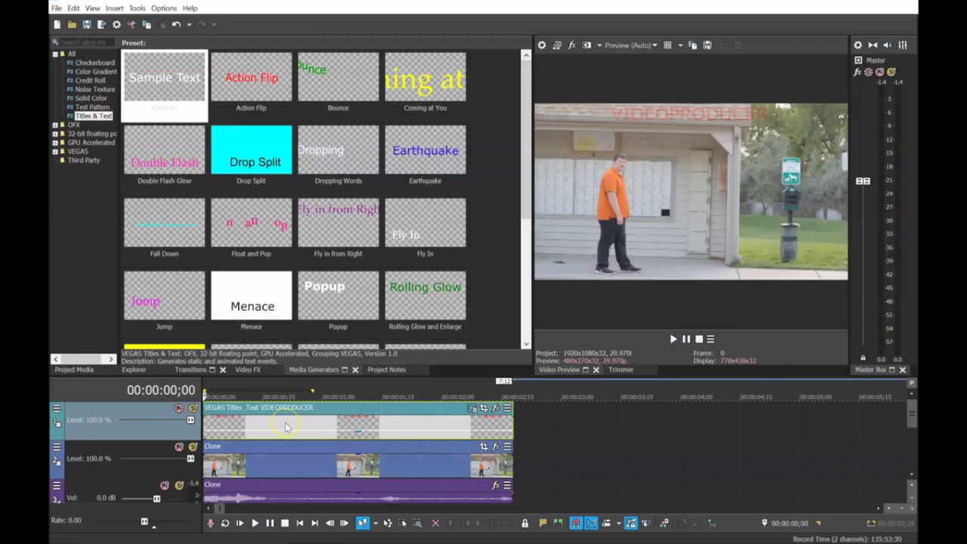
pyautogui.press('Delete')
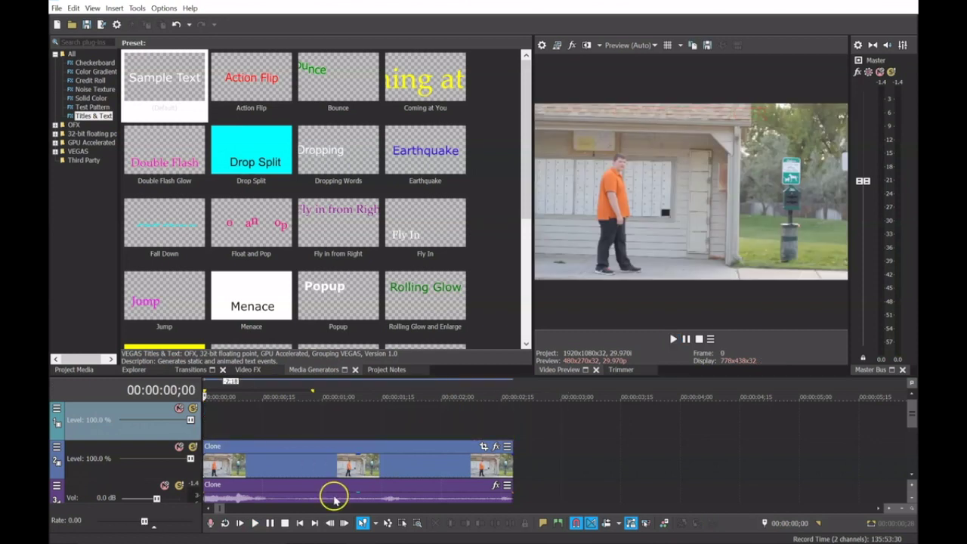
# Step: Add the W_2014_349 image from the Downloads folder at the start of the top track and trim it to the Clone clip's end
pyautogui.moveTo(330, 541)
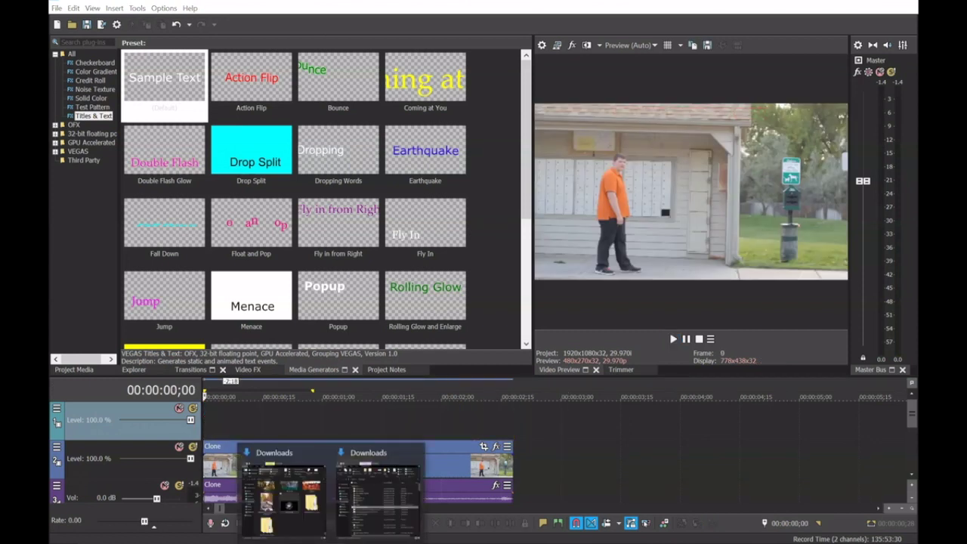
pyautogui.click(305, 518)
pyautogui.moveTo(651, 272); pyautogui.dragTo(154, 419)
pyautogui.click(315, 434)
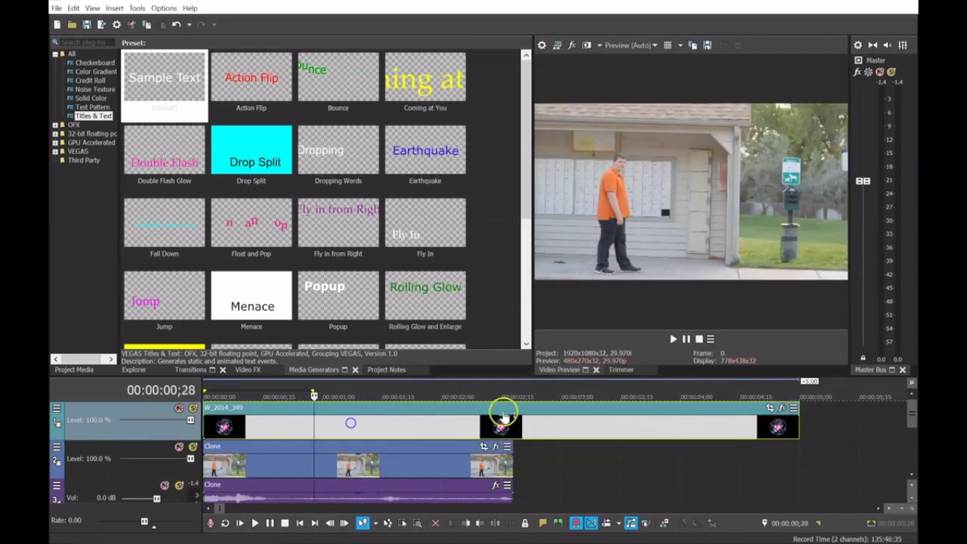
pyautogui.click(509, 430)
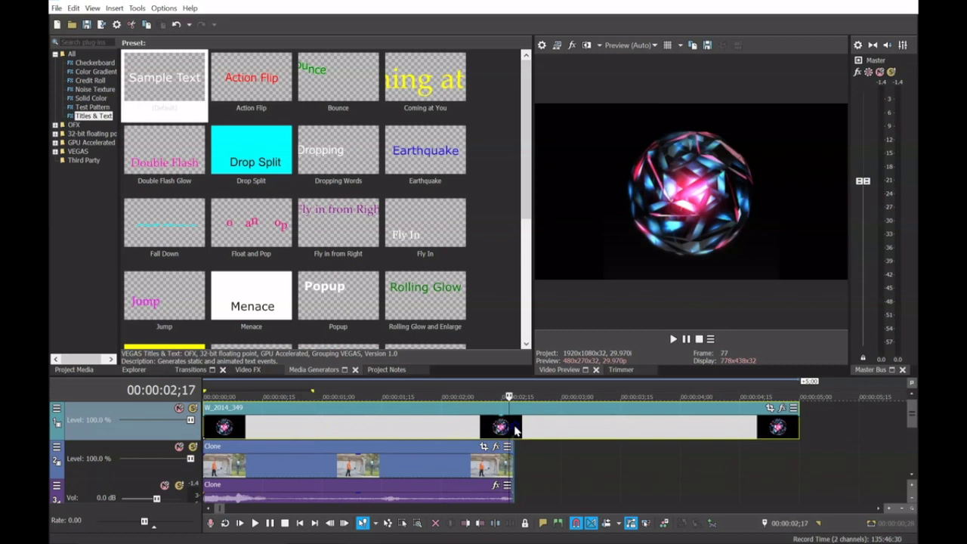
pyautogui.press('s')
pyautogui.press('Delete')
# Step: Open Pan/Crop for the W_2014_349 image and enlarge its crop frame to about 3,936 × 2,214 to shrink the image
pyautogui.click(399, 423)
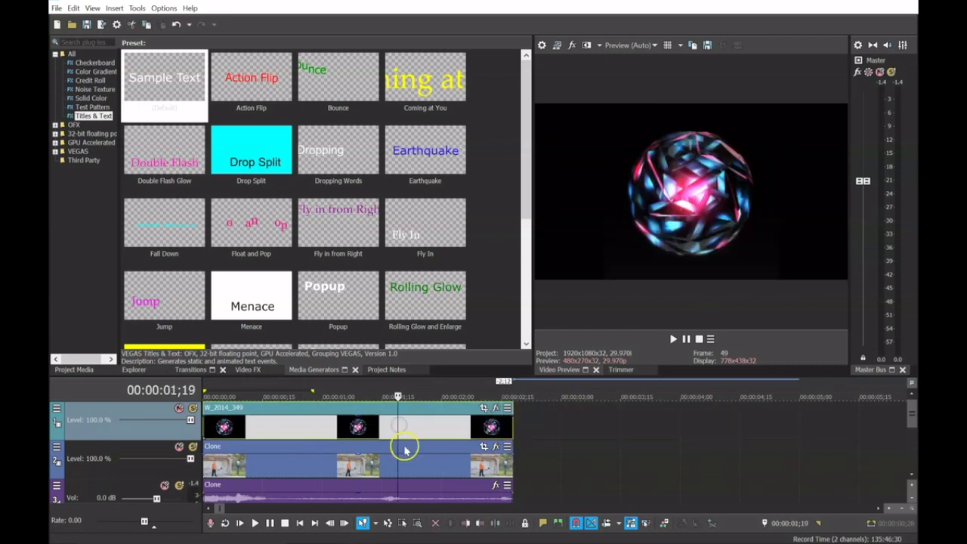
pyautogui.click(484, 410)
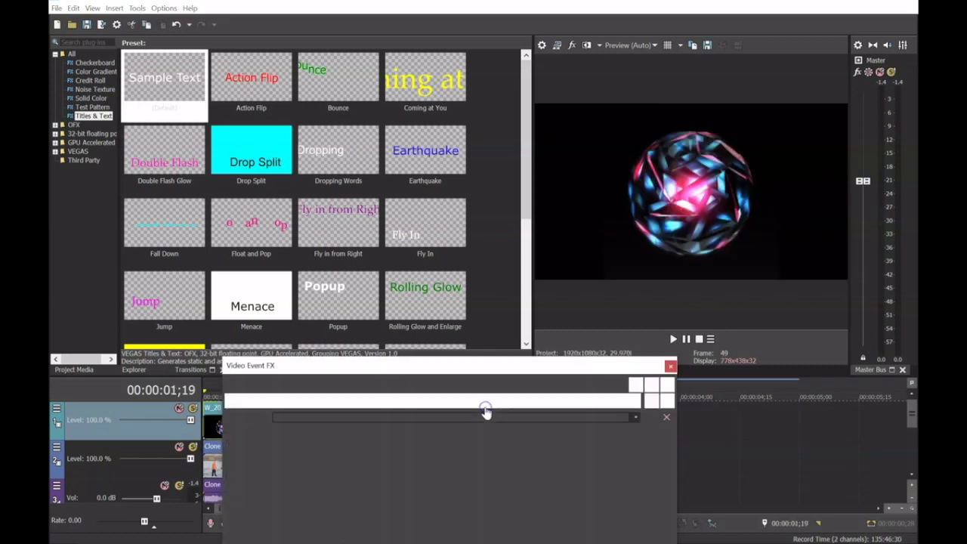
pyautogui.moveTo(505, 367); pyautogui.dragTo(384, 132)
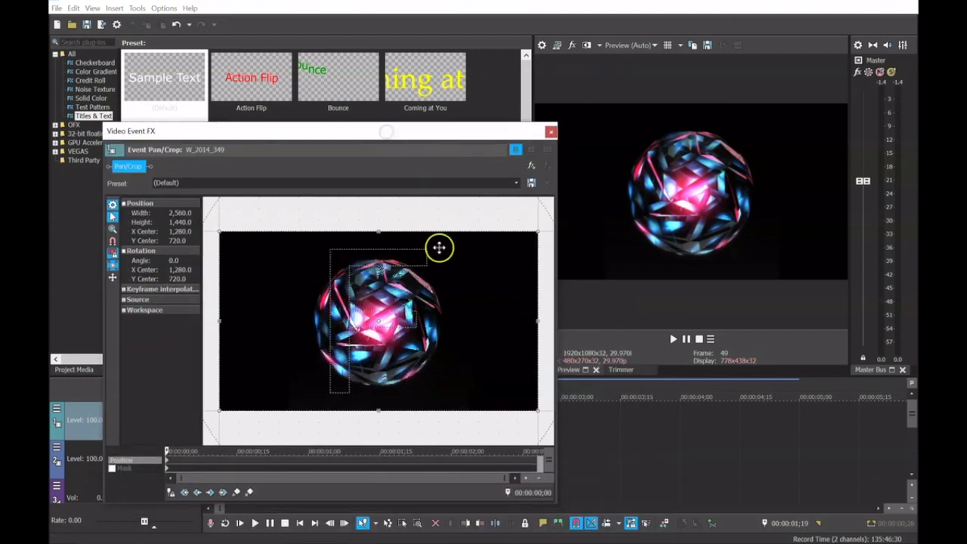
pyautogui.moveTo(538, 229); pyautogui.dragTo(599, 111)
pyautogui.scroll(-3, 468, 329)
pyautogui.scroll(-2, 469, 329)
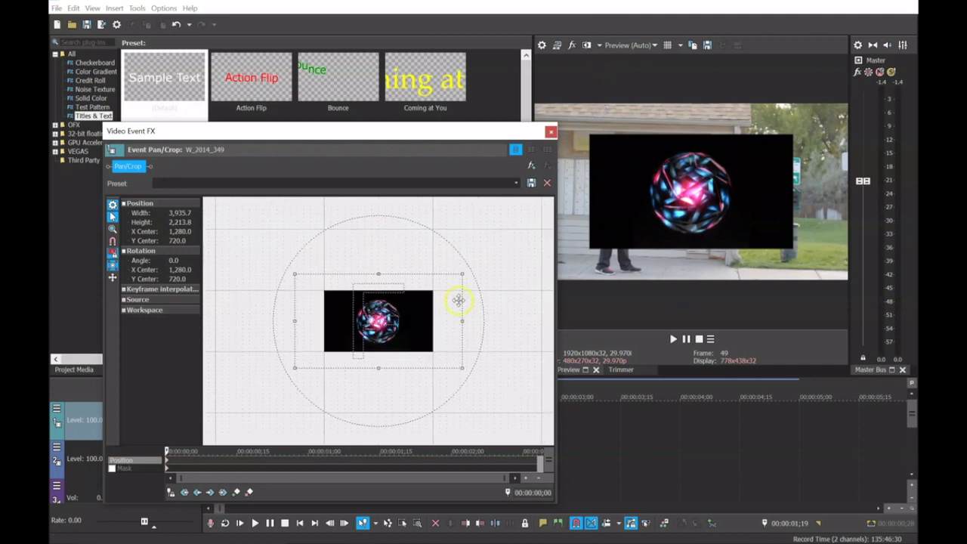
# Step: Shrink the image with a crop frame of about 8,024 × 4,514 and offset it into the lower-right corner of the video frame
pyautogui.moveTo(463, 274); pyautogui.dragTo(529, 215)
pyautogui.moveTo(352, 371); pyautogui.dragTo(282, 296)
pyautogui.scroll(1, 343, 360)
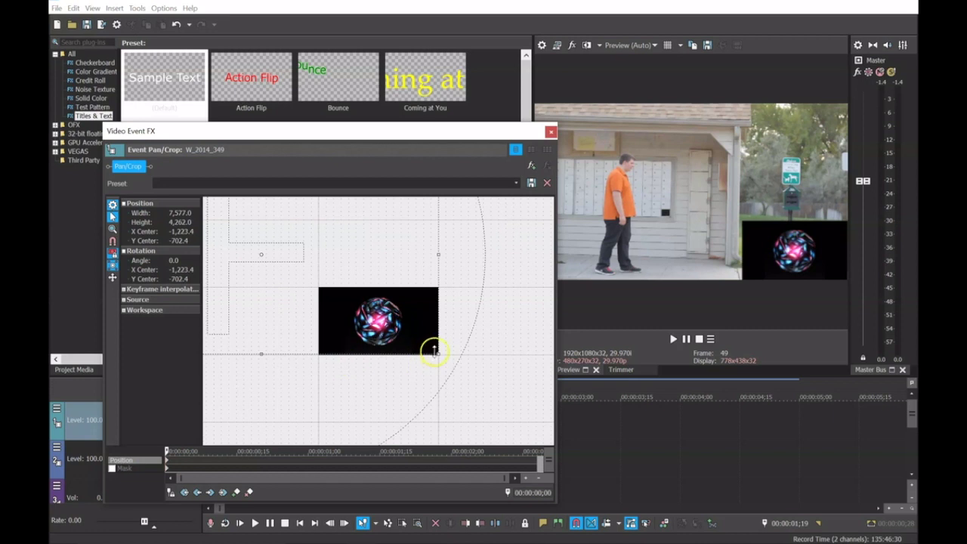
pyautogui.moveTo(441, 359); pyautogui.dragTo(446, 365)
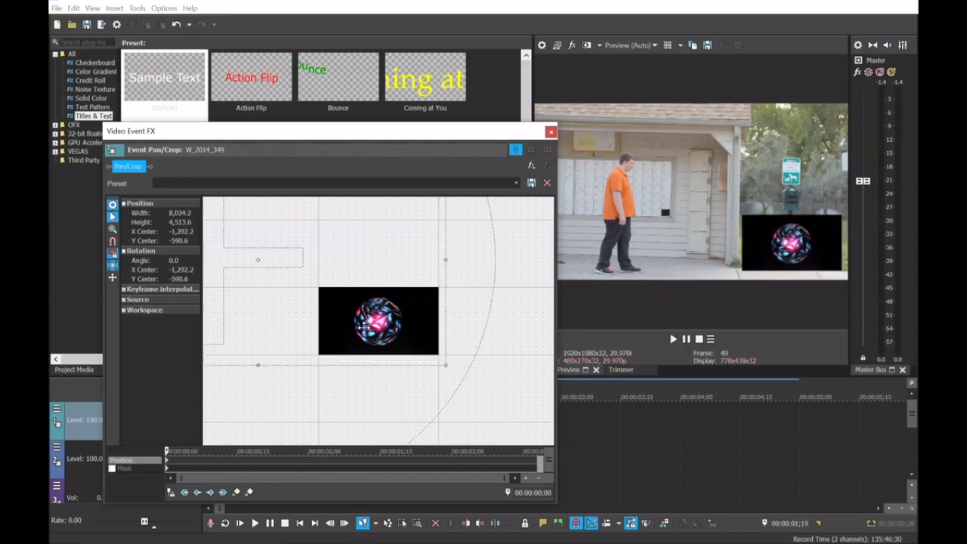
# Step: Close the Pan/Crop settings and apply the default Chroma Keyer effect to the W_2014_349 image event
pyautogui.click(551, 131)
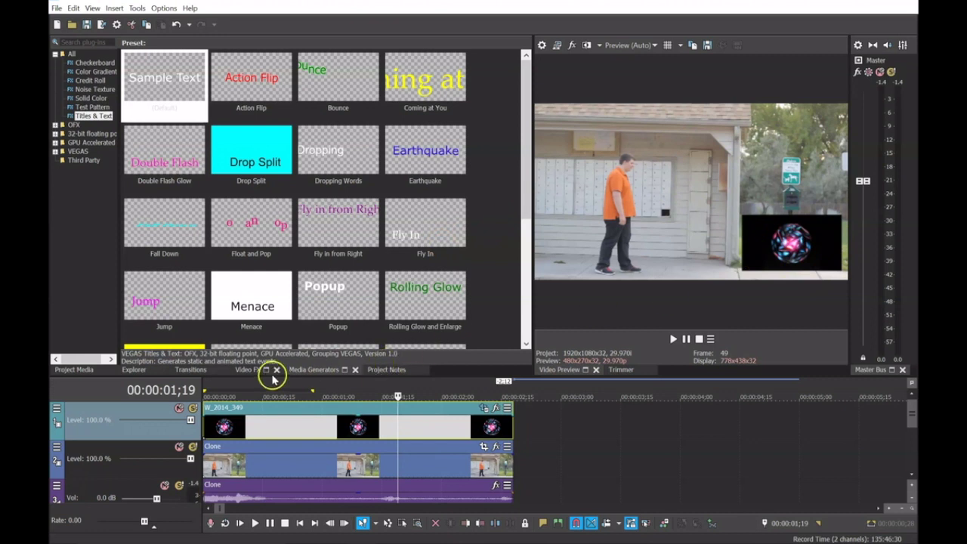
pyautogui.click(252, 369)
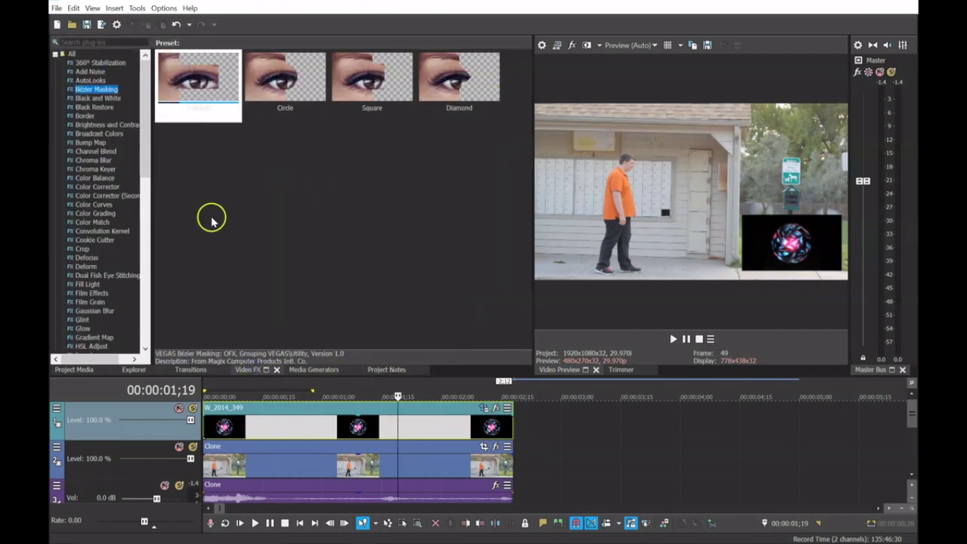
pyautogui.click(106, 169)
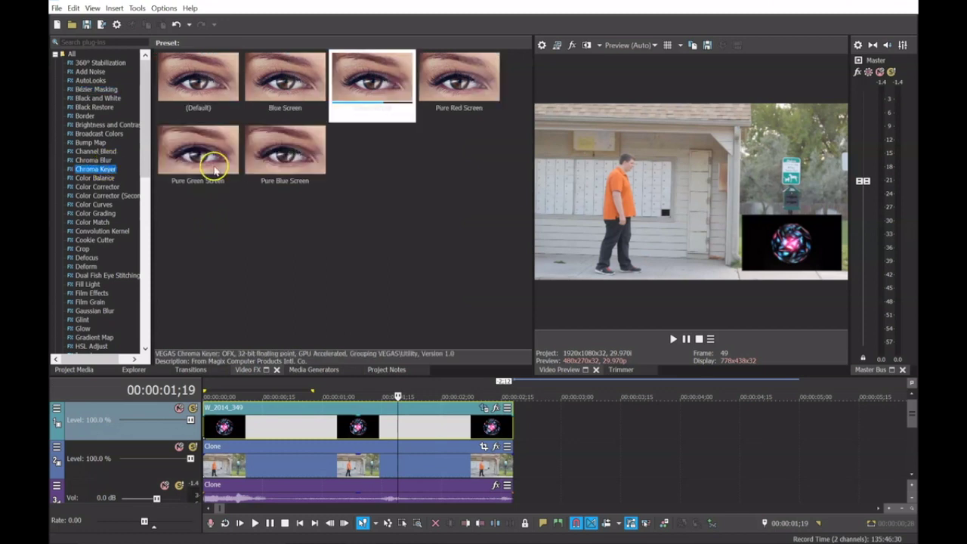
pyautogui.moveTo(210, 96); pyautogui.dragTo(219, 113)
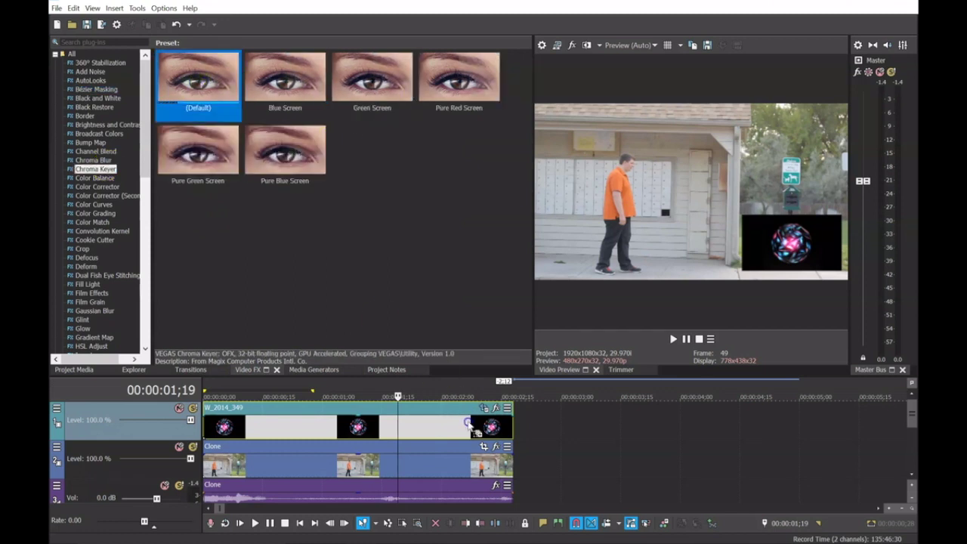
pyautogui.moveTo(472, 429); pyautogui.dragTo(470, 427)
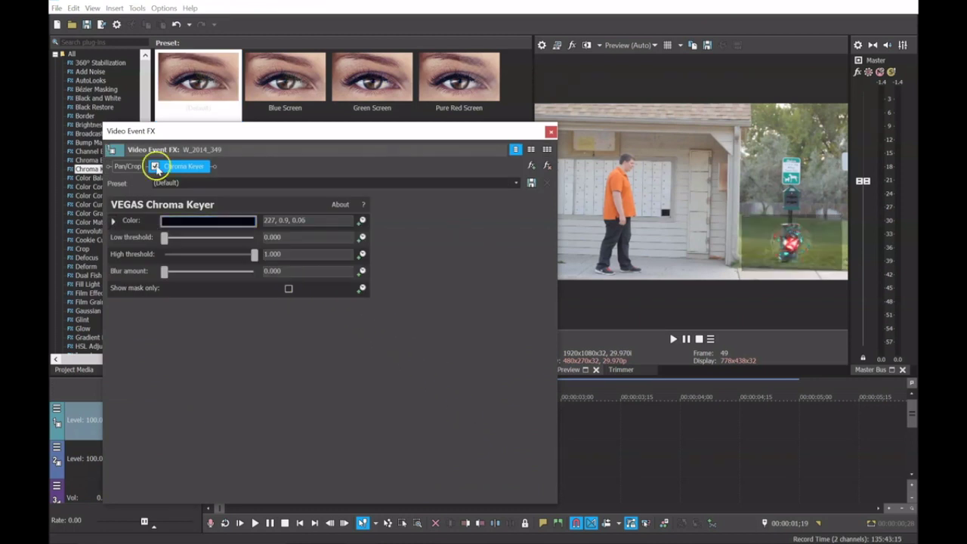
# Step: Sample the image's black background in the preview as the Chroma Keyer colour, re-enable the keyer and close its settings
pyautogui.click(181, 221)
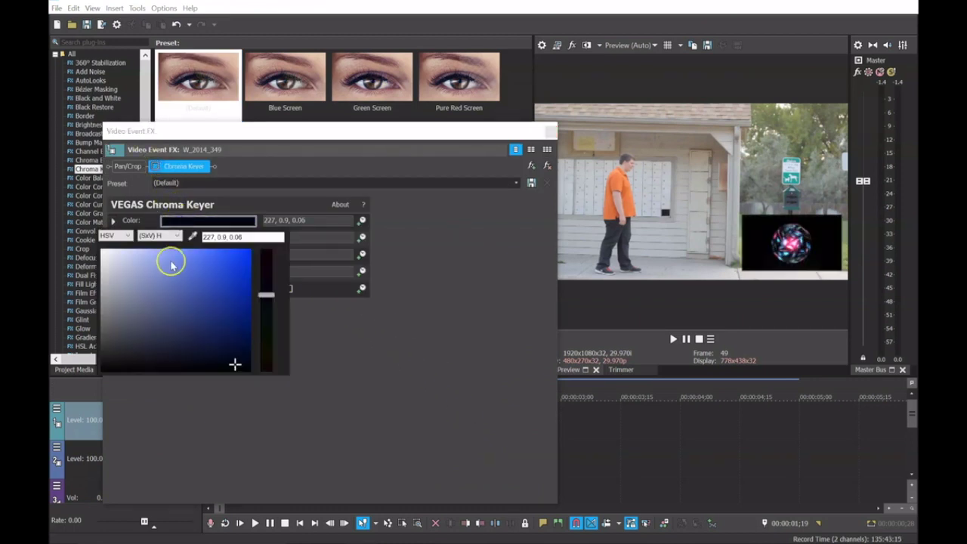
pyautogui.click(760, 251)
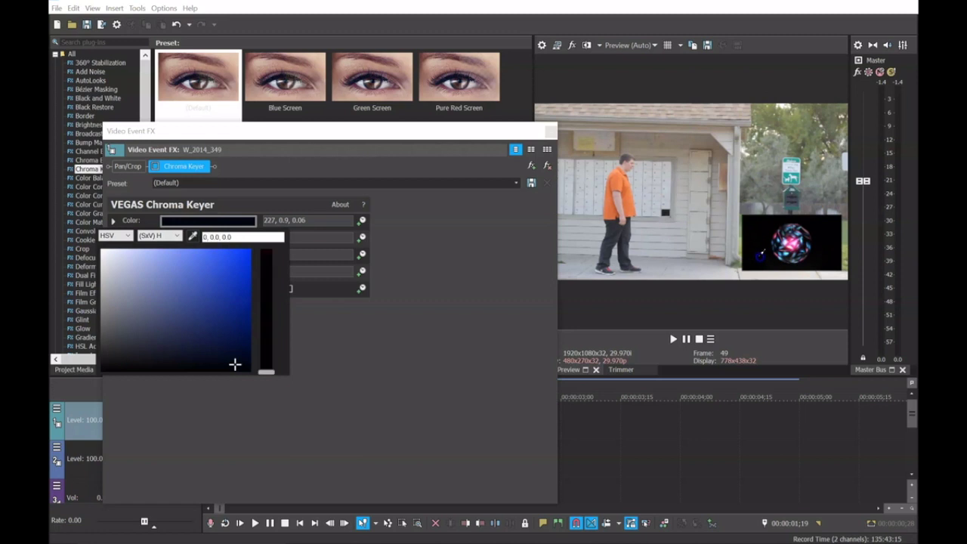
pyautogui.click(444, 305)
pyautogui.click(154, 167)
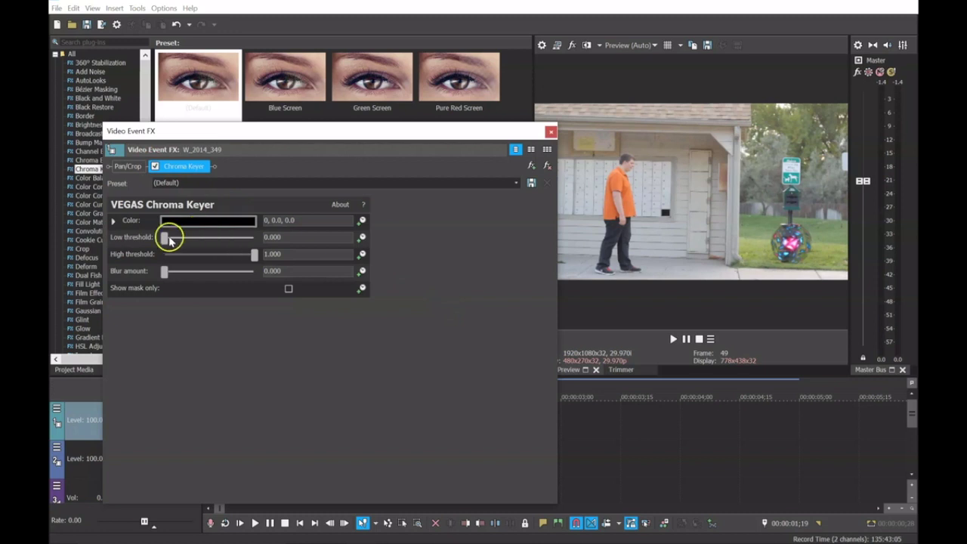
pyautogui.click(550, 131)
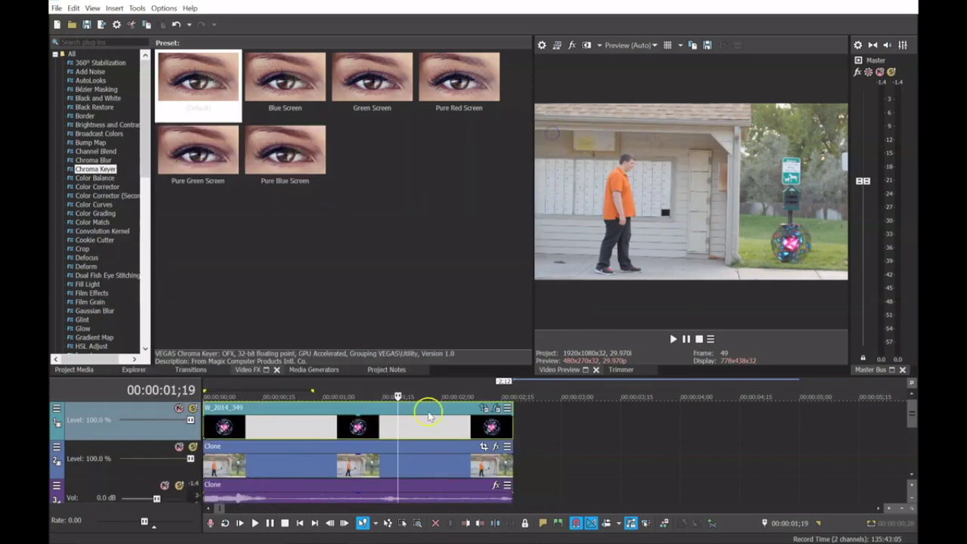
# Step: Play the keyed W_2014_349 watermark over the Clone clip from near its start
pyautogui.click(223, 429)
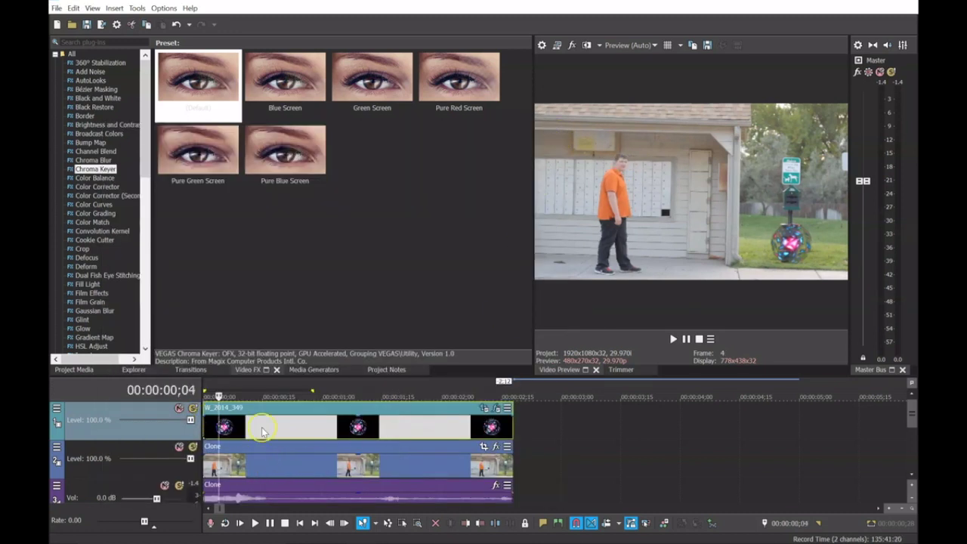
pyautogui.press('space')
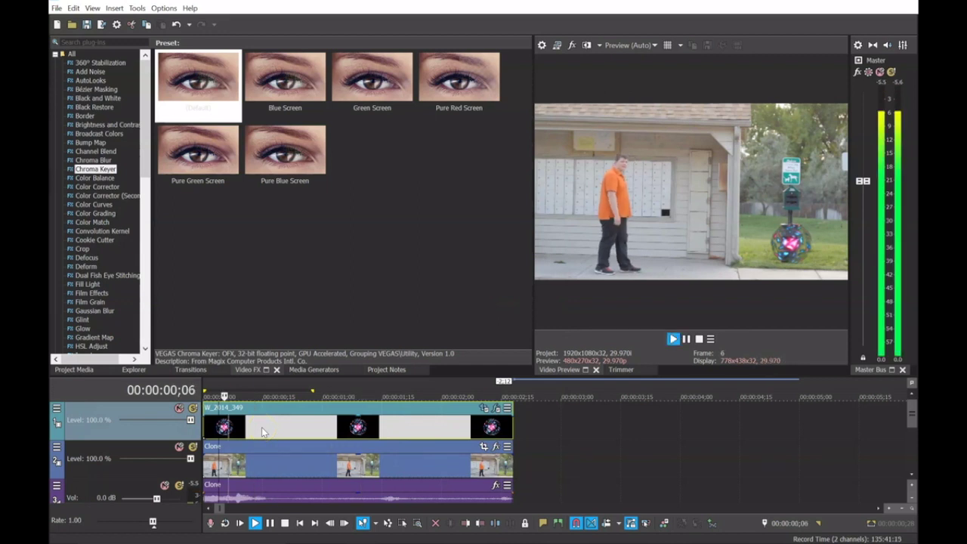
pyautogui.press('space')
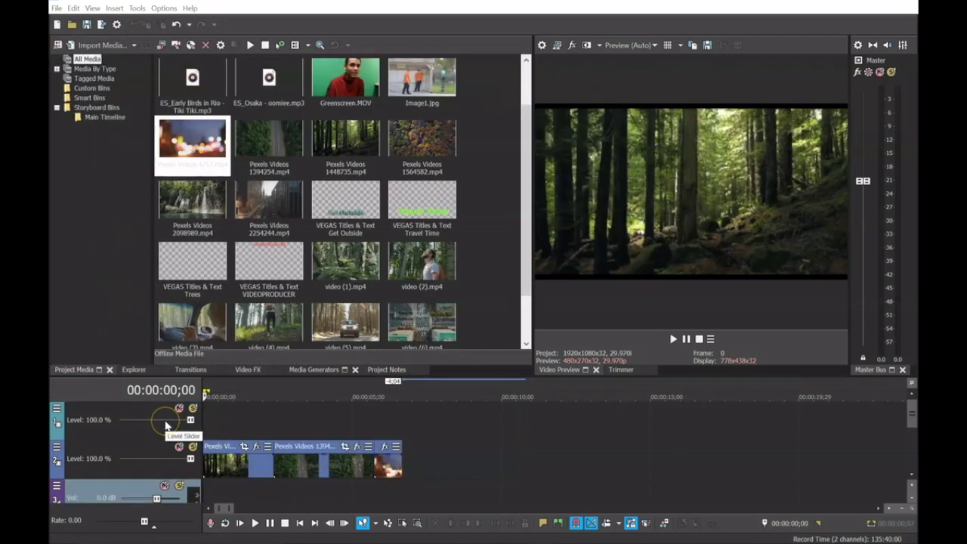
# Step: Play the forest and road clips on video track 2 from within the first clip
pyautogui.moveTo(909, 395); pyautogui.dragTo(909, 425)
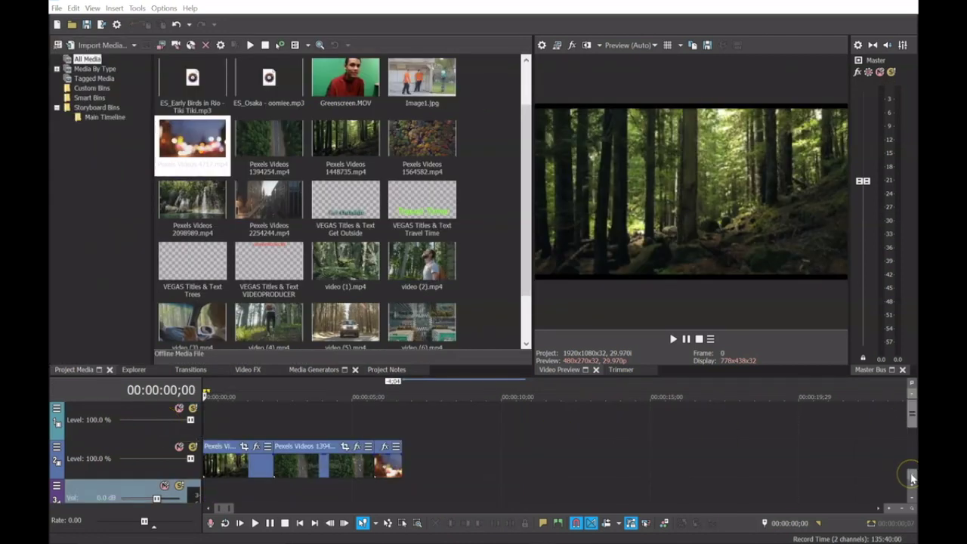
pyautogui.moveTo(910, 474); pyautogui.dragTo(910, 478)
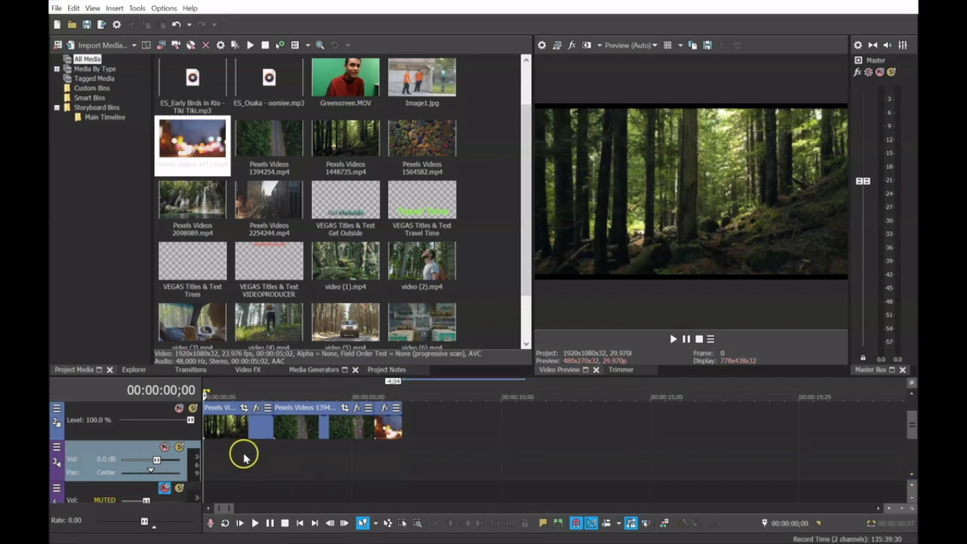
pyautogui.click(226, 426)
pyautogui.click(266, 426)
pyautogui.press('space')
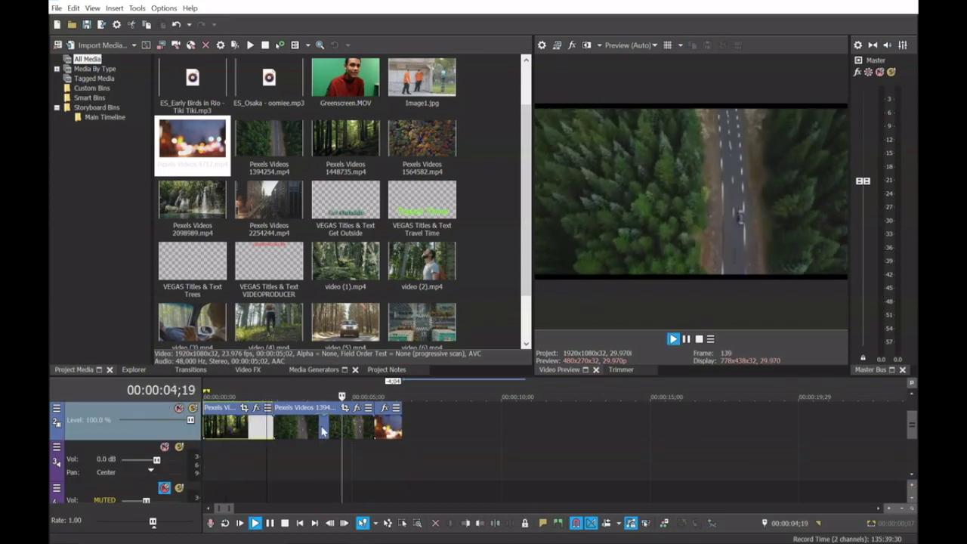
pyautogui.press('space')
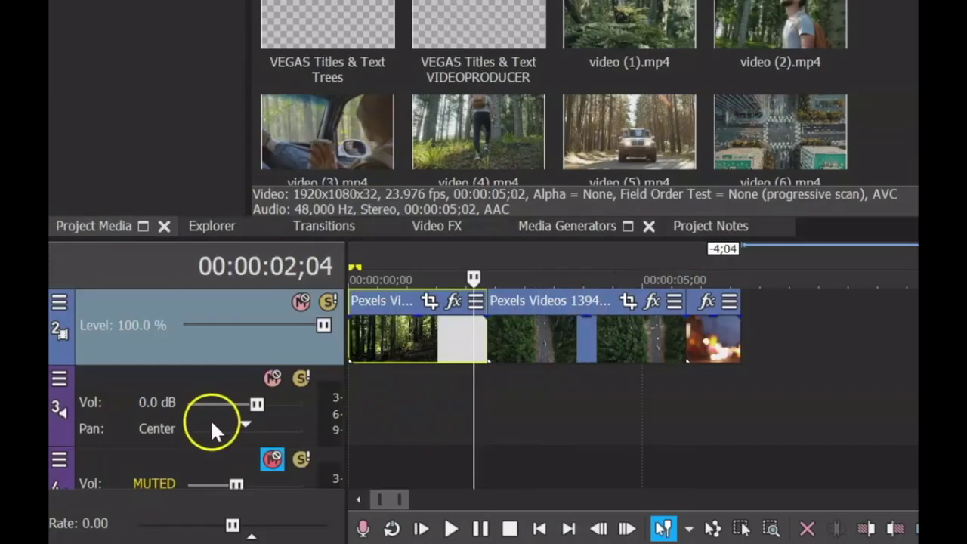
# Step: Select audio track 3 and place the cursor at the start of the timeline
pyautogui.click(143, 408)
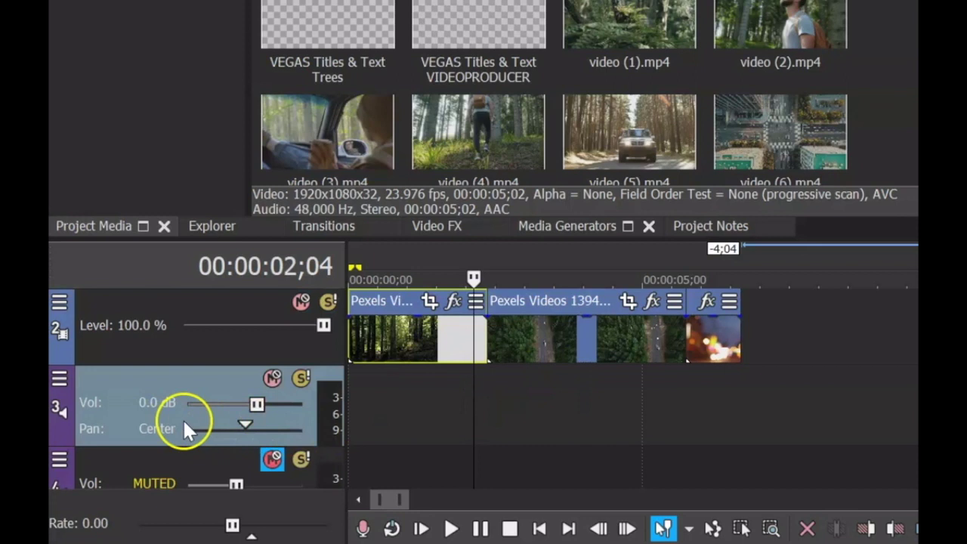
pyautogui.rightClick(162, 393)
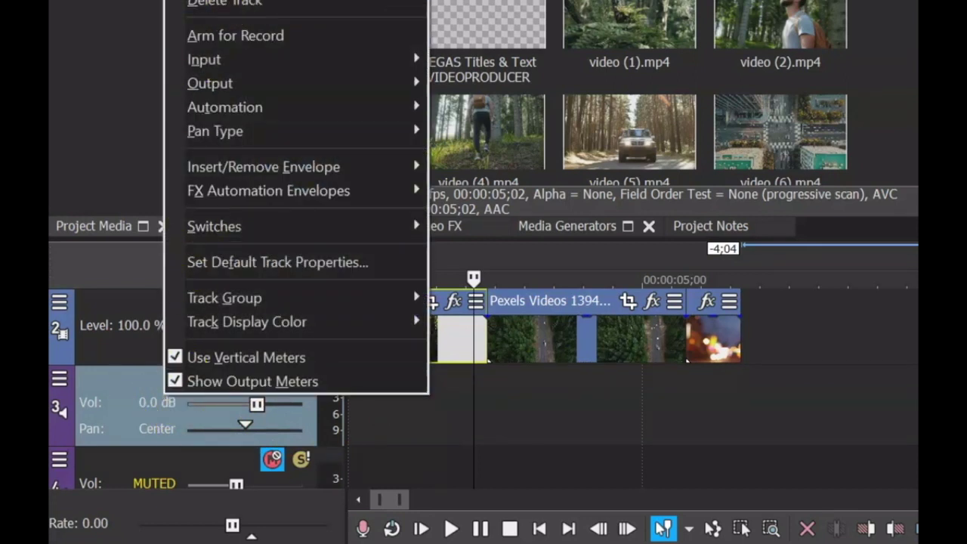
pyautogui.click(142, 403)
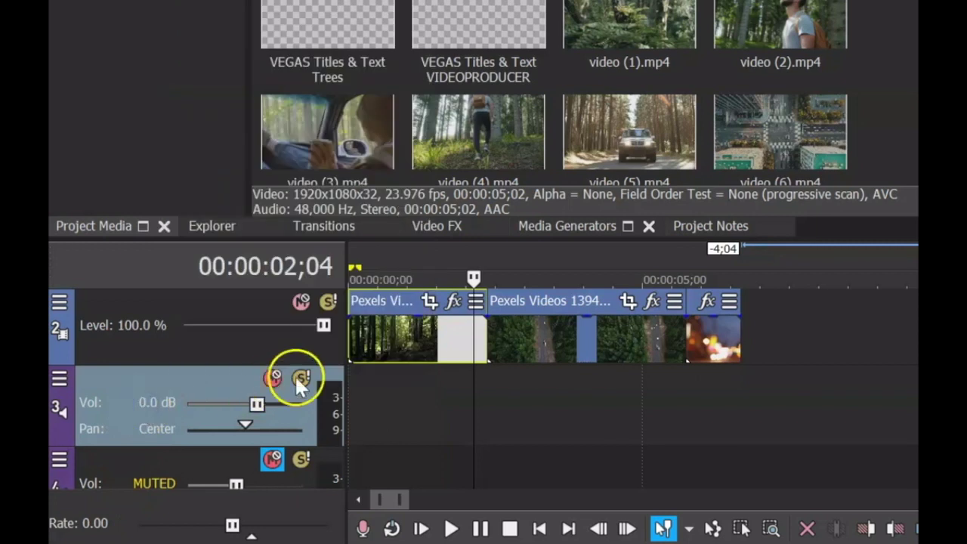
pyautogui.click(347, 381)
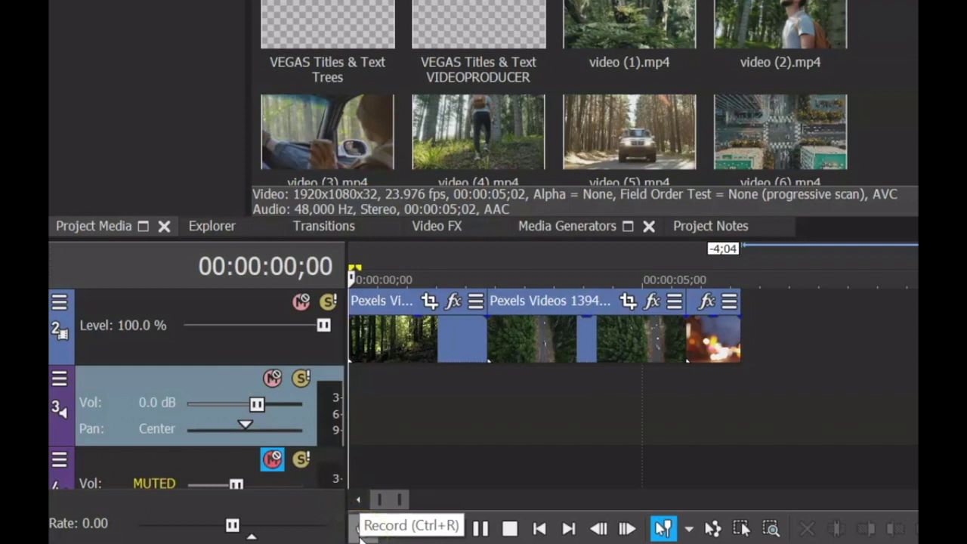
# Step: Record about five seconds of voice-over from the timeline start onto Track # 3 in the Documents folder and keep the recorded file
pyautogui.click(361, 531)
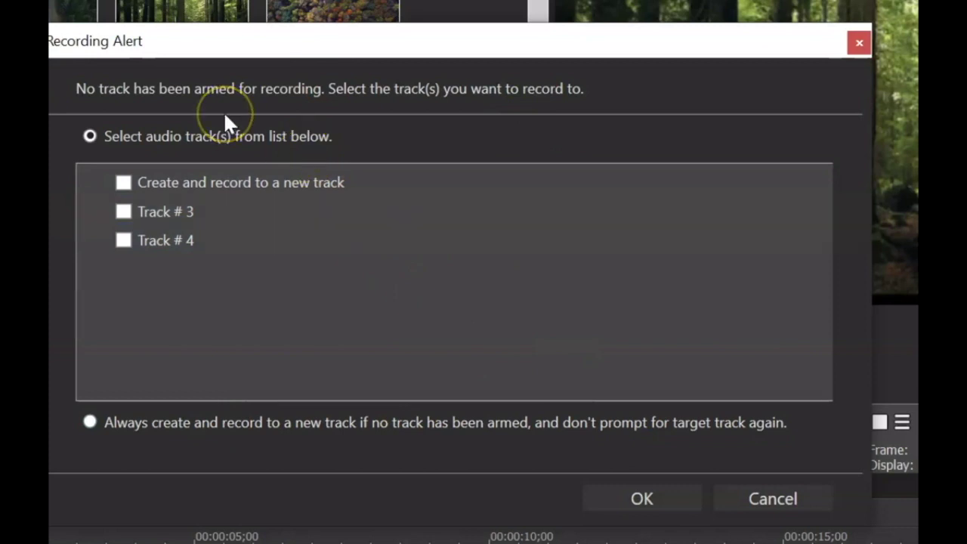
pyautogui.click(212, 140)
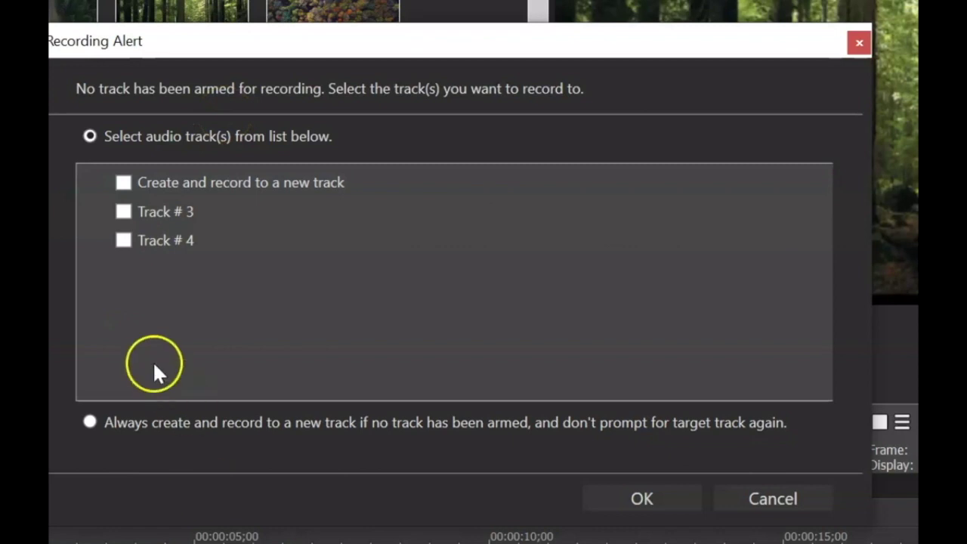
pyautogui.click(124, 211)
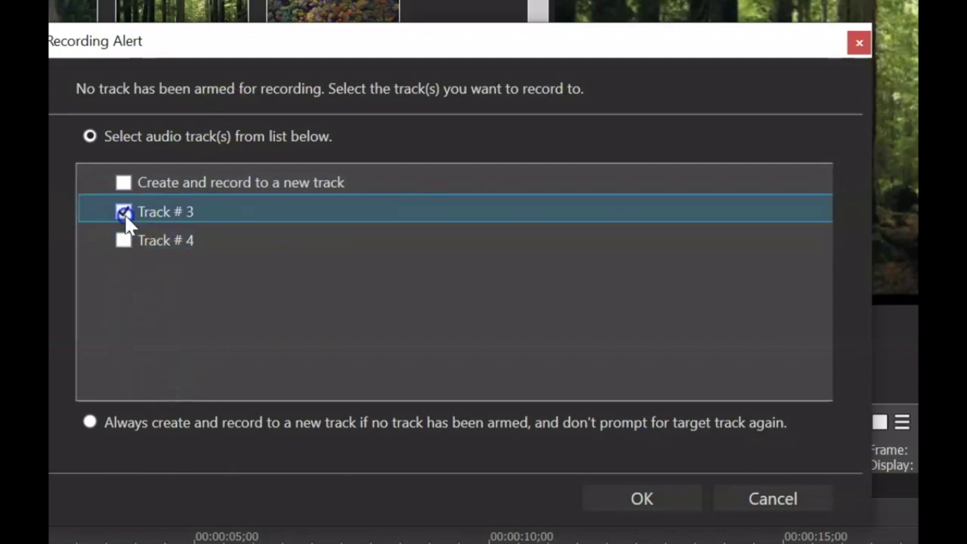
pyautogui.click(689, 505)
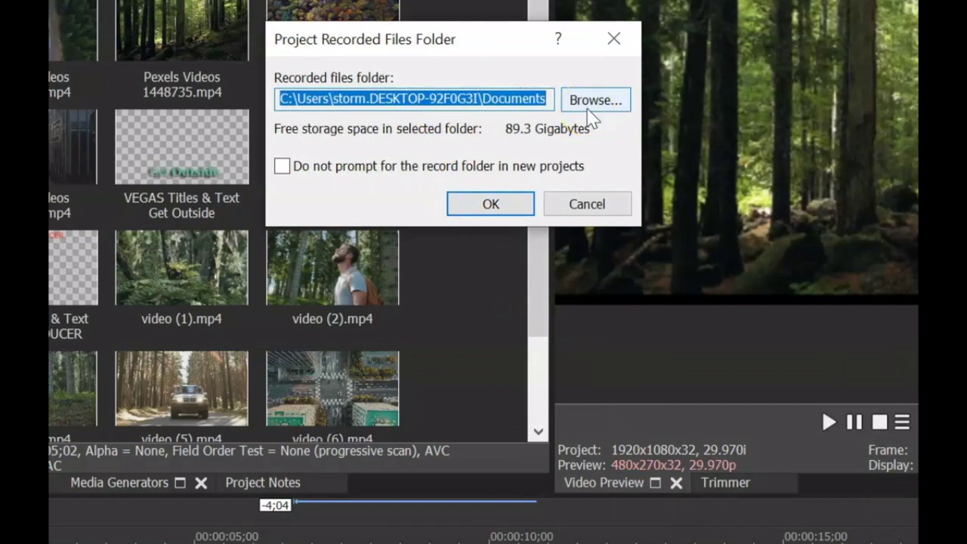
pyautogui.click(508, 200)
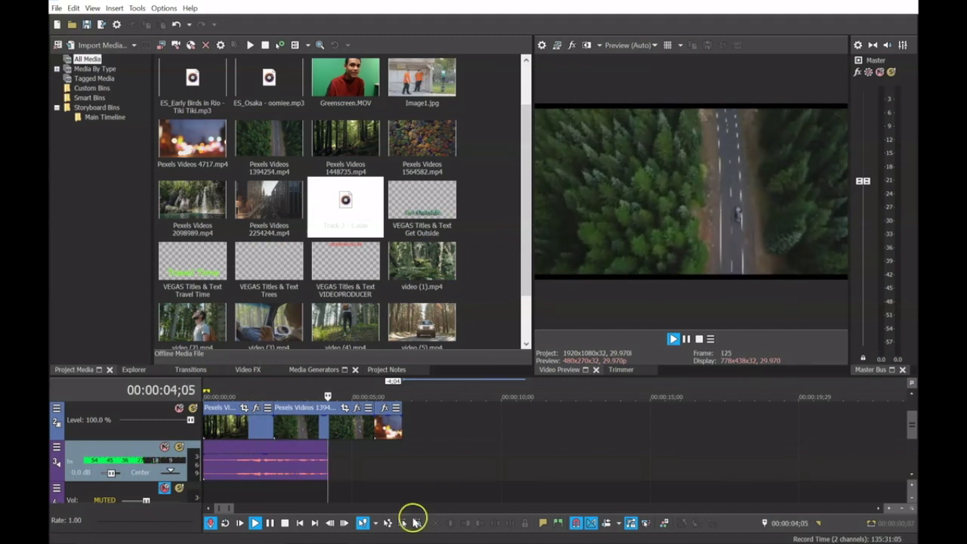
pyautogui.click(211, 523)
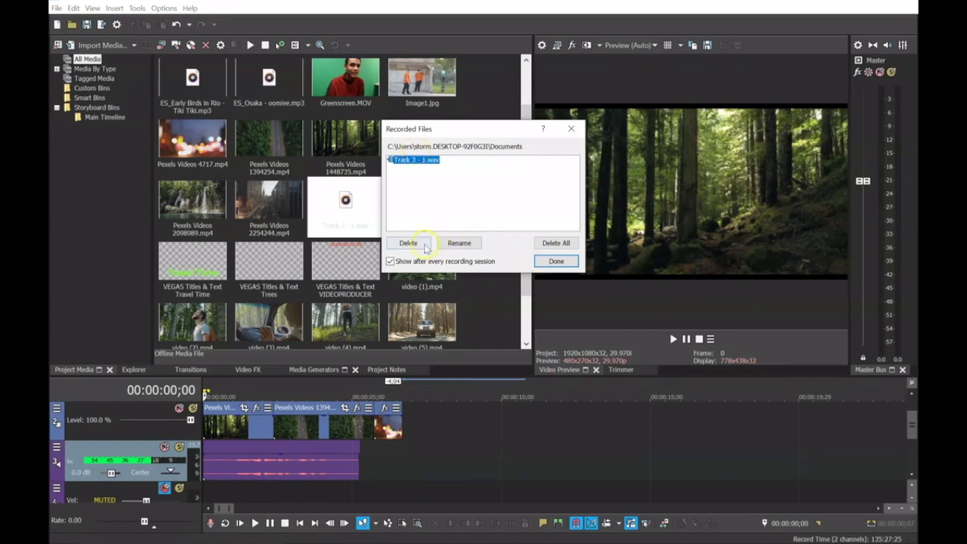
pyautogui.click(556, 262)
# Step: Play back the recorded take on audio track 3 starting at 00:00:01;04
pyautogui.click(237, 468)
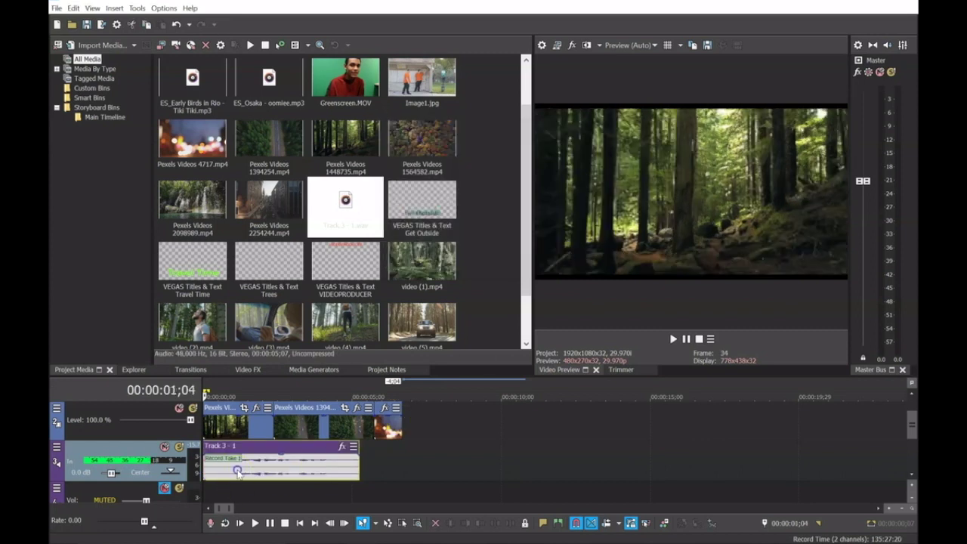
pyautogui.press('space')
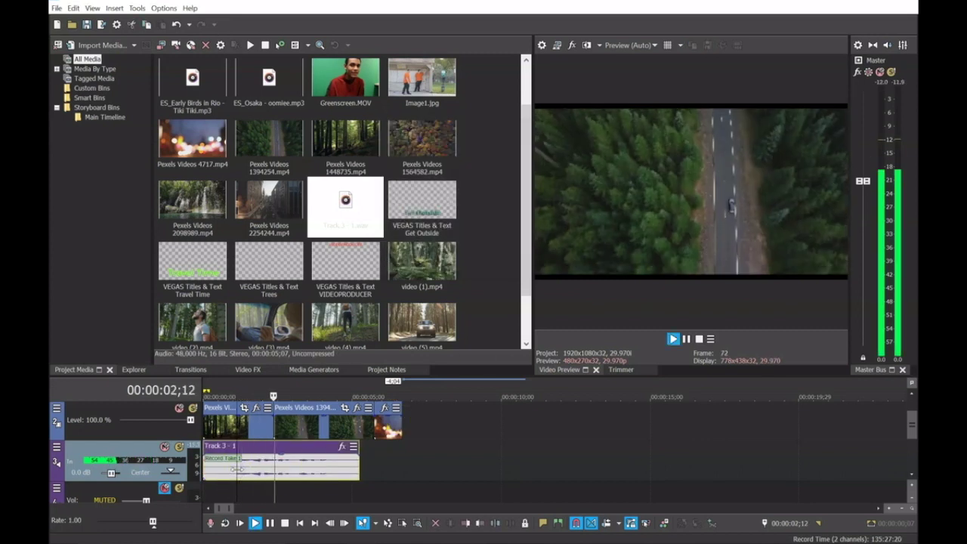
pyautogui.press('space')
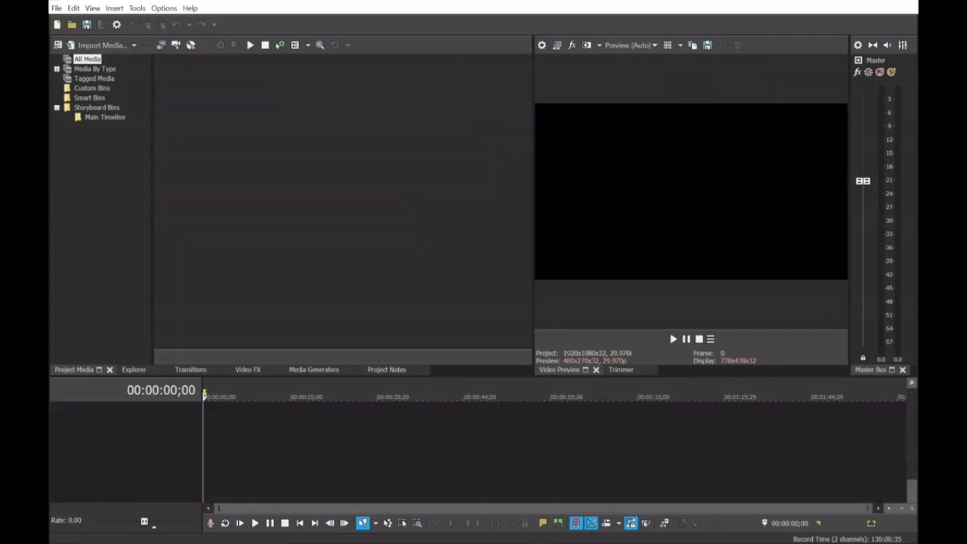
# Step: Add all six media files from the NEW_VID folder to the start of the empty timeline without matching the project video settings to the media
pyautogui.moveTo(331, 538)
pyautogui.click(291, 484)
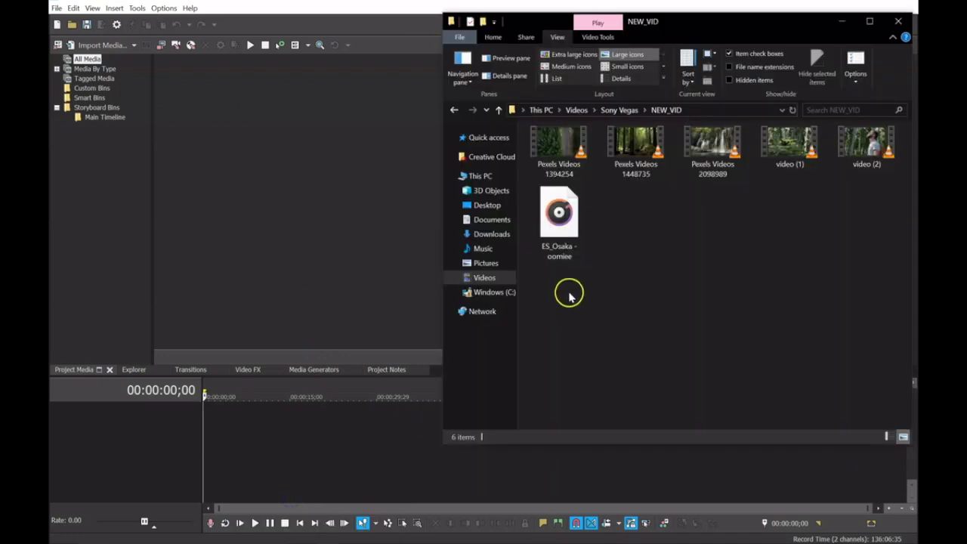
pyautogui.moveTo(560, 293); pyautogui.dragTo(896, 121)
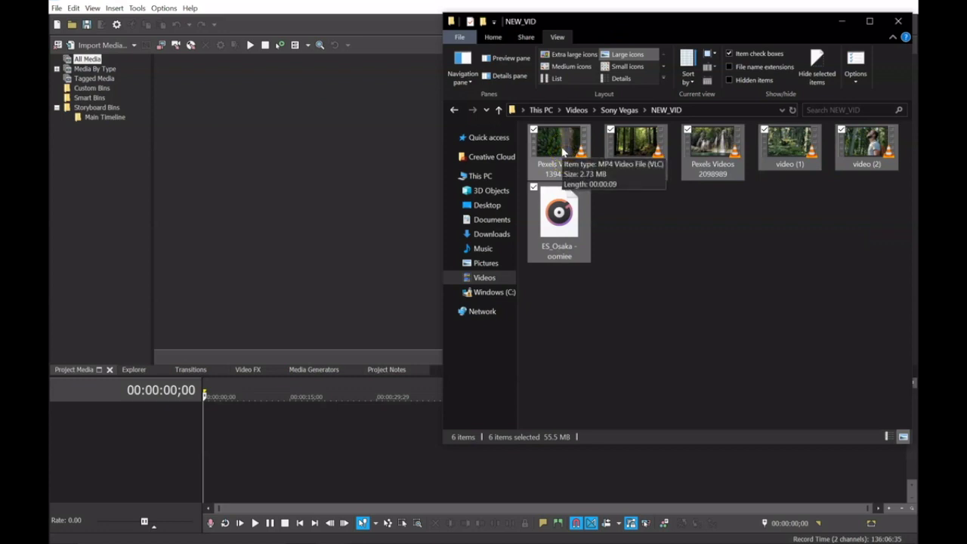
pyautogui.moveTo(190, 409); pyautogui.dragTo(209, 417)
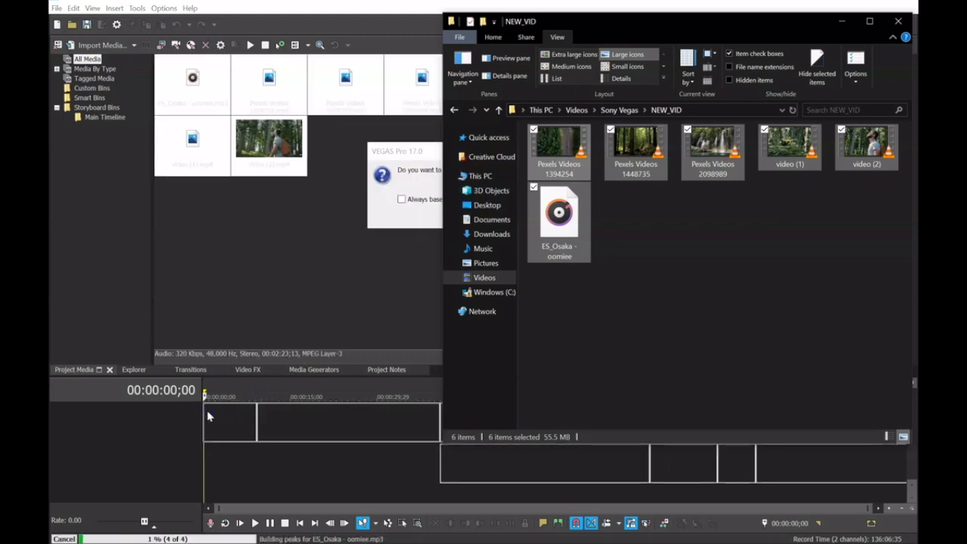
pyautogui.click(433, 152)
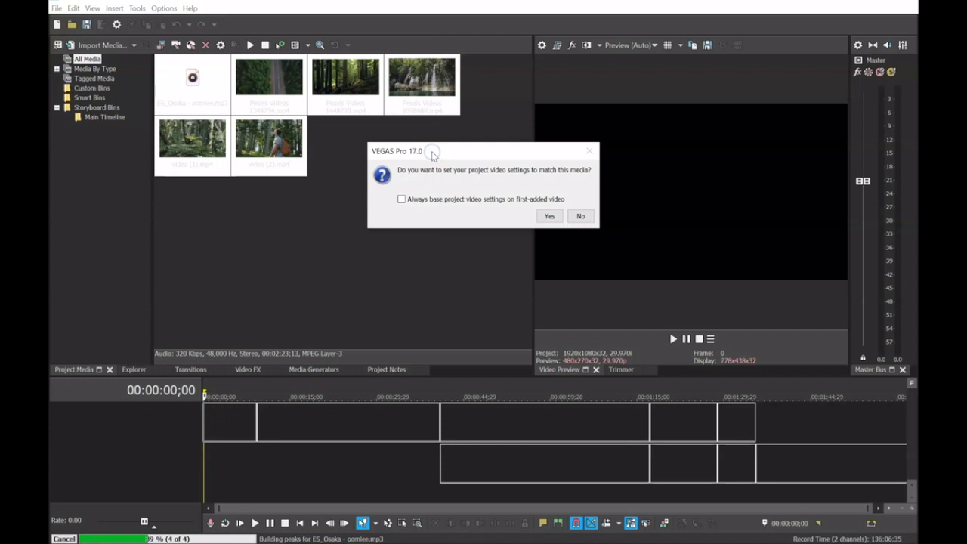
pyautogui.click(580, 216)
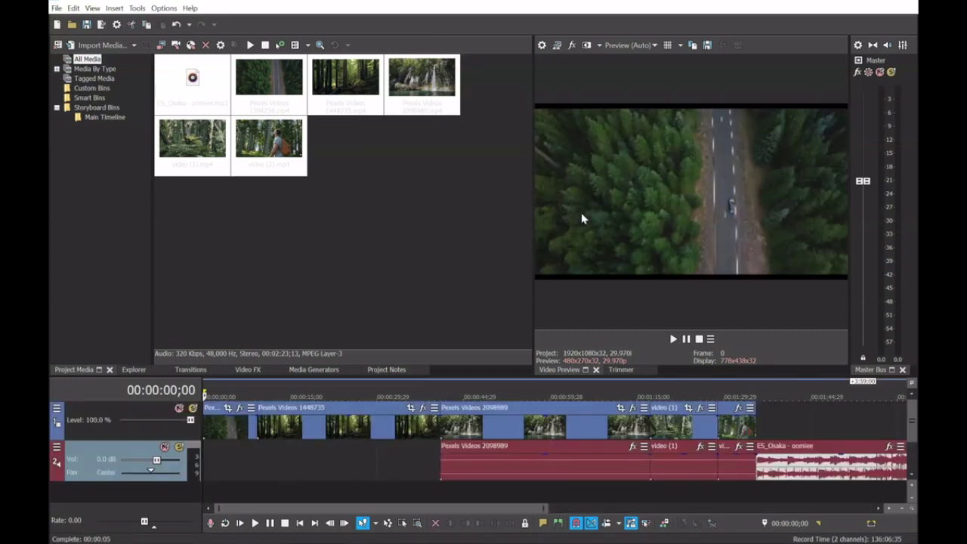
pyautogui.scroll(-3, 249, 394)
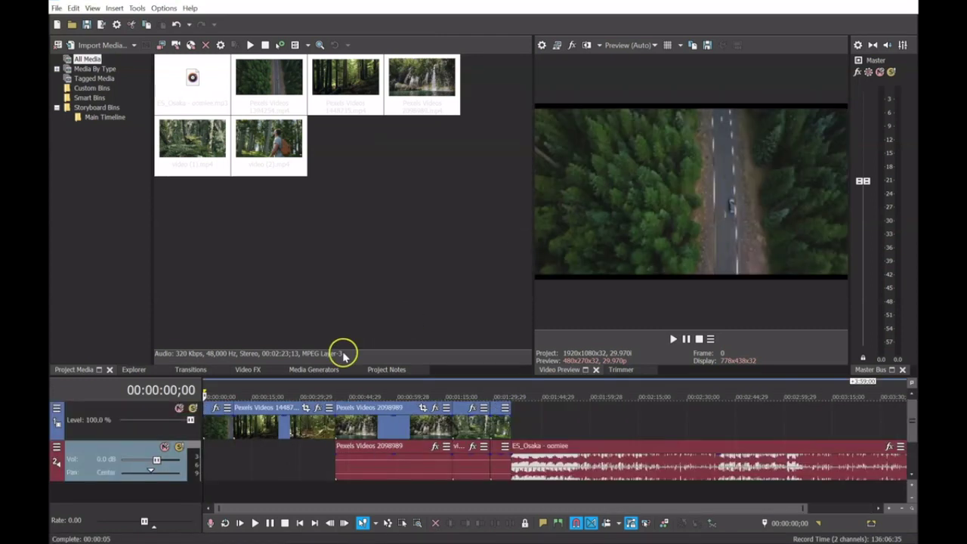
# Step: Set the video preview quality to Draft (Half)
pyautogui.click(216, 429)
pyautogui.scroll(5, 217, 429)
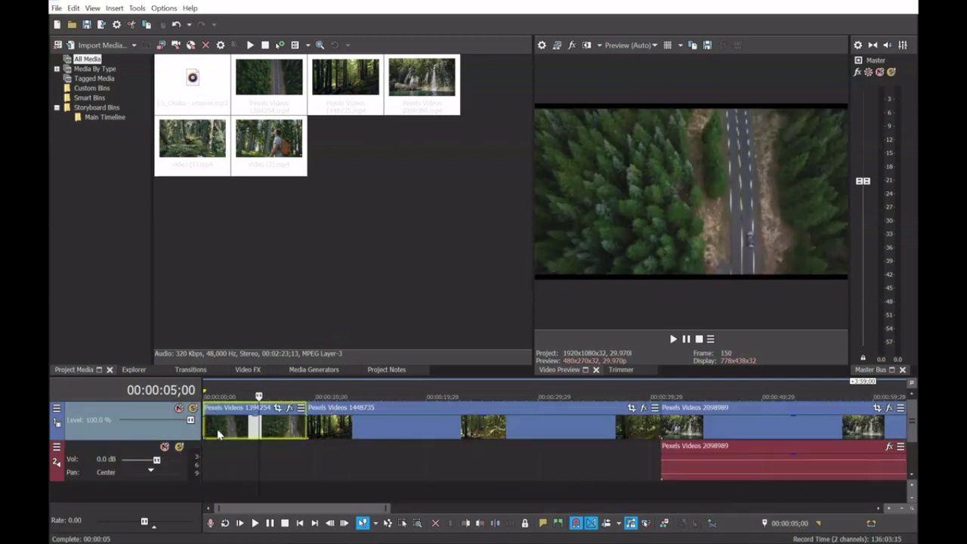
pyautogui.click(630, 45)
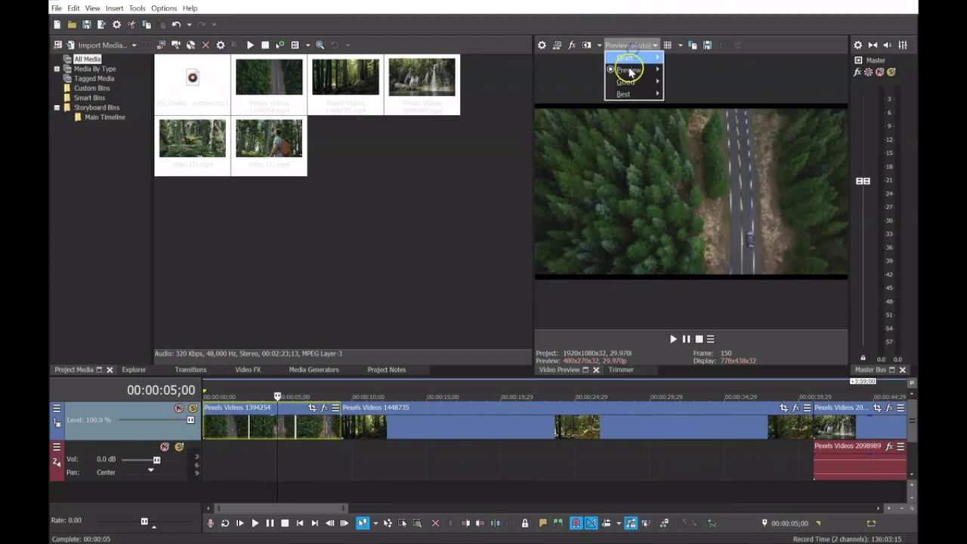
pyautogui.moveTo(636, 60)
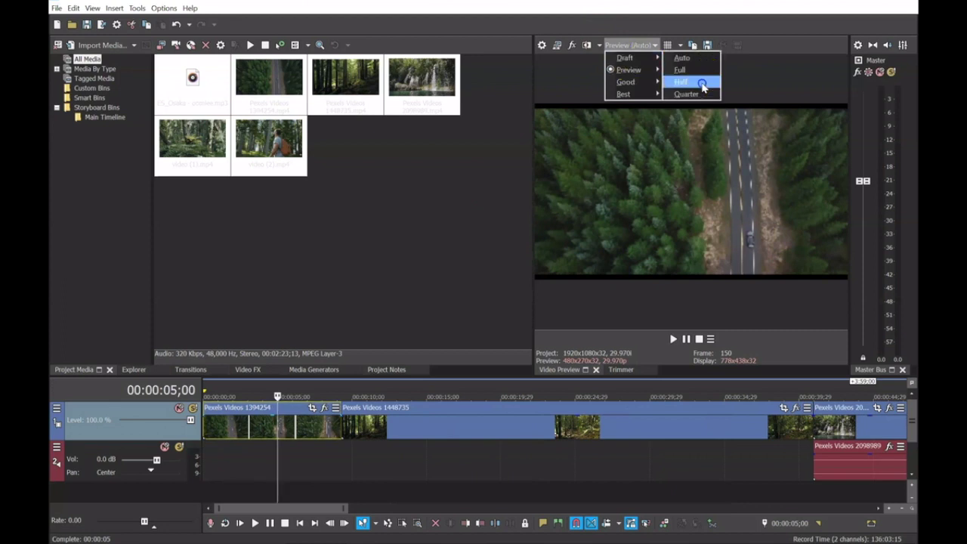
pyautogui.click(691, 81)
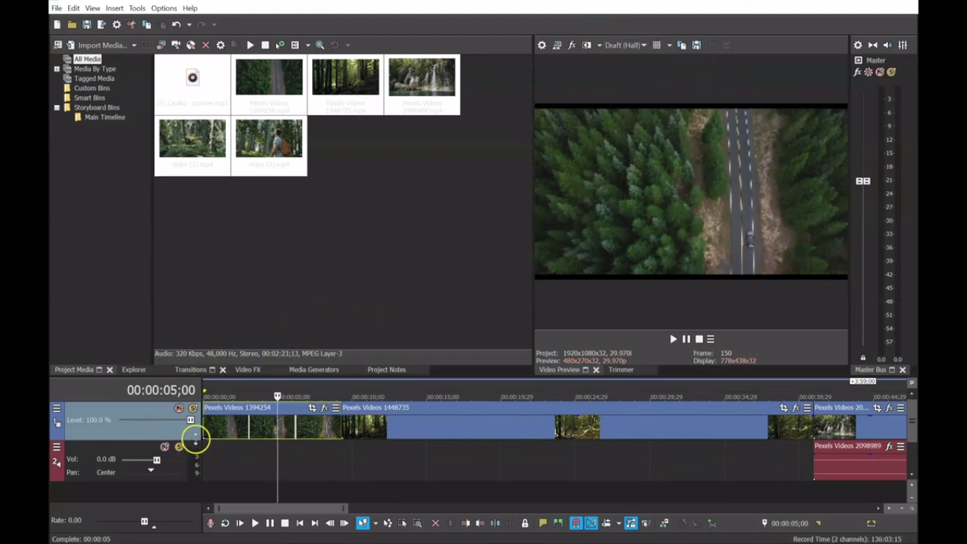
# Step: Play the opening road clip and trim its end to about 00:00:04;18
pyautogui.click(238, 421)
pyautogui.press('space')
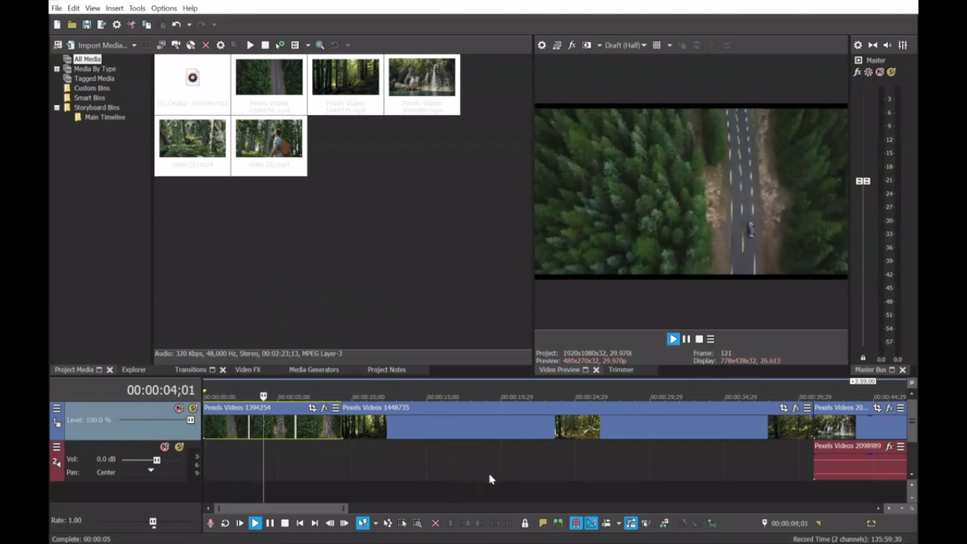
pyautogui.press('space')
pyautogui.hotkey('alt', ']')
# Step: Add a short fade-in to the start of the road clip and play it back
pyautogui.click(214, 438)
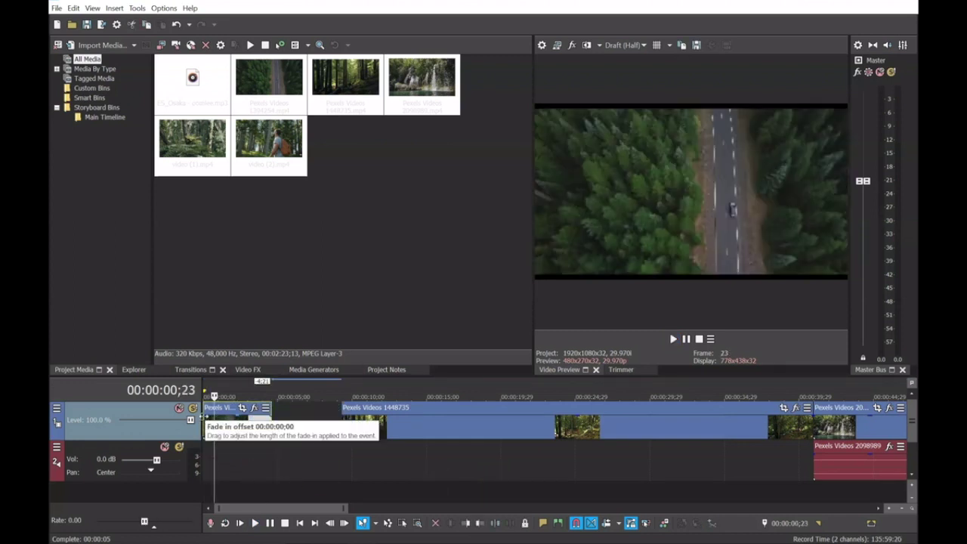
pyautogui.click(206, 424)
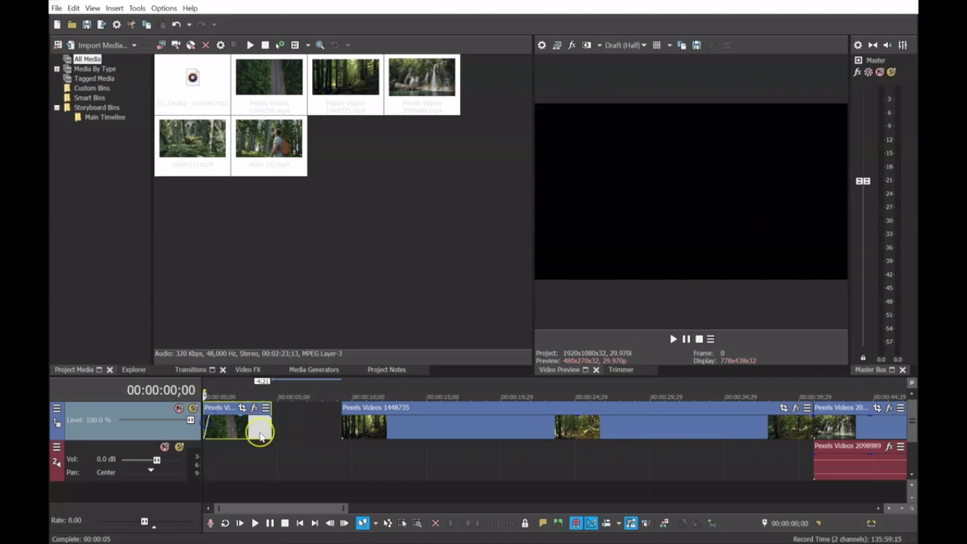
pyautogui.press('space')
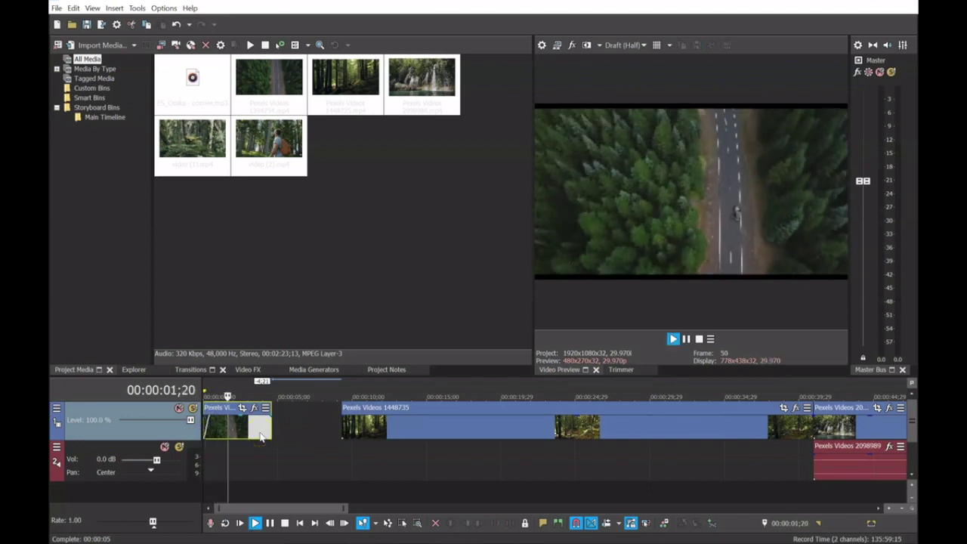
pyautogui.press('space')
# Step: Keyframe a Pan/Crop zoom-in at 00:00:04;18 on the road clip, framing about 1,096 × 578 centred near 782, 410, and play it back
pyautogui.click(244, 409)
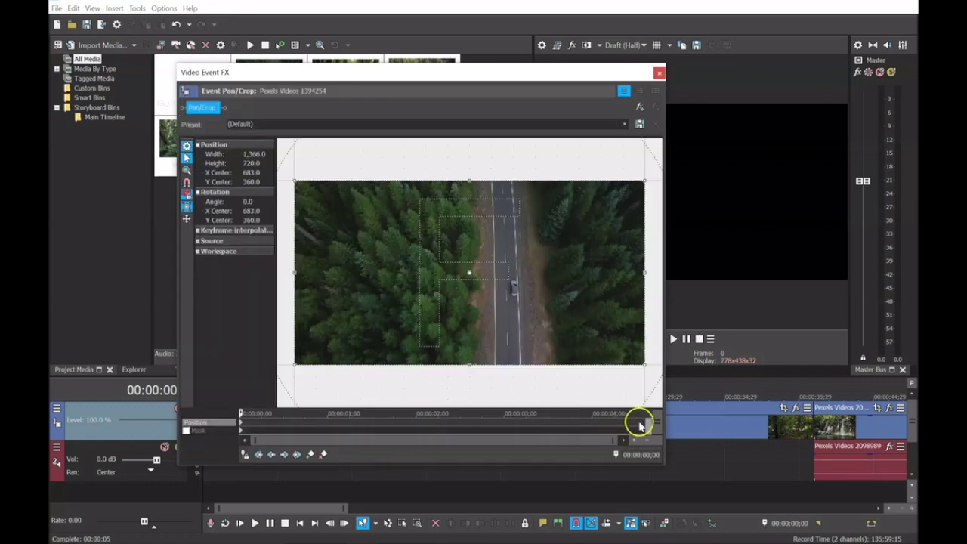
pyautogui.click(646, 425)
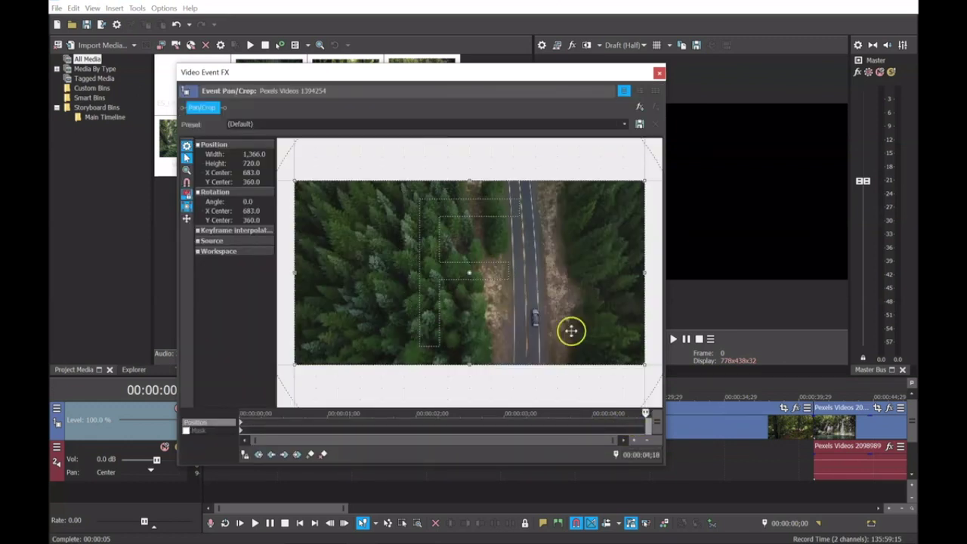
pyautogui.moveTo(643, 182); pyautogui.dragTo(602, 202)
pyautogui.moveTo(566, 250); pyautogui.dragTo(596, 262)
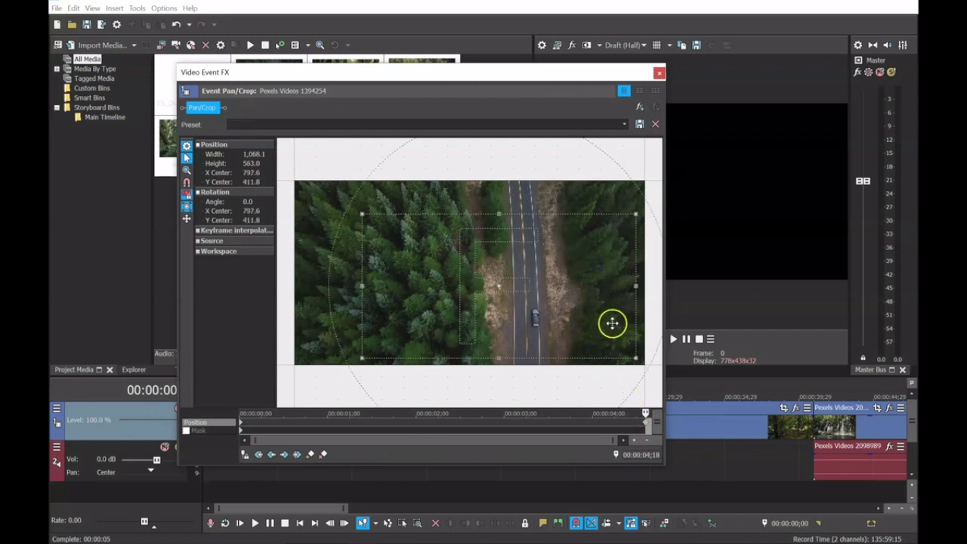
pyautogui.moveTo(636, 204); pyautogui.dragTo(624, 152)
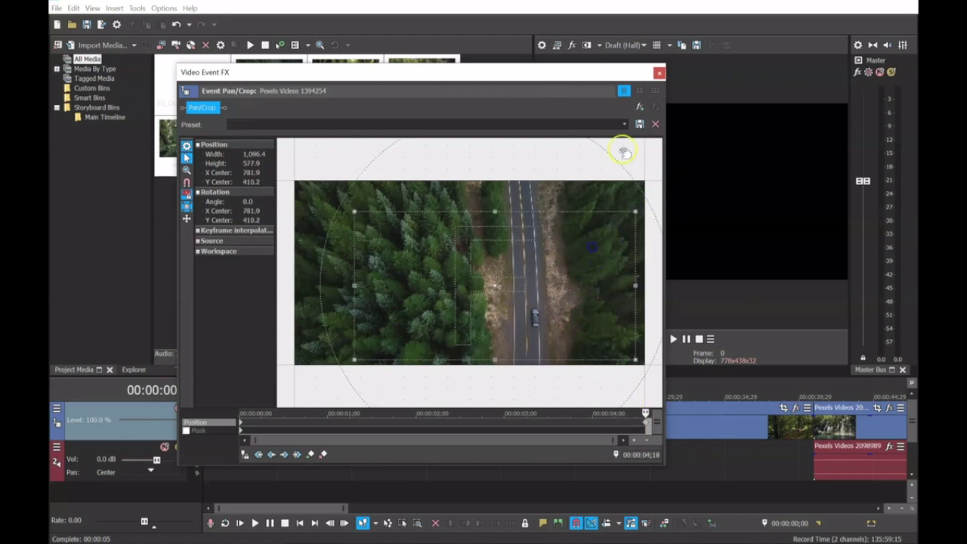
pyautogui.click(659, 74)
pyautogui.press('space')
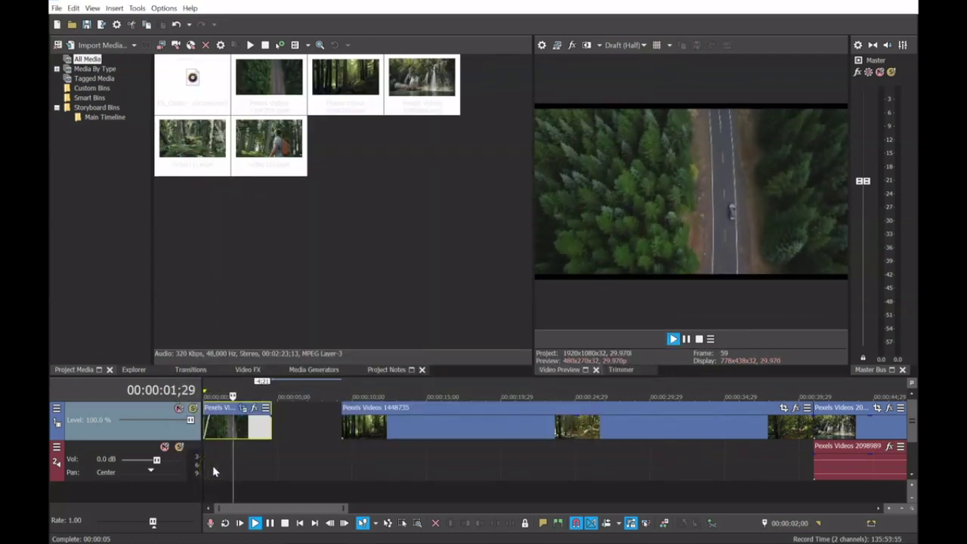
pyautogui.press('space')
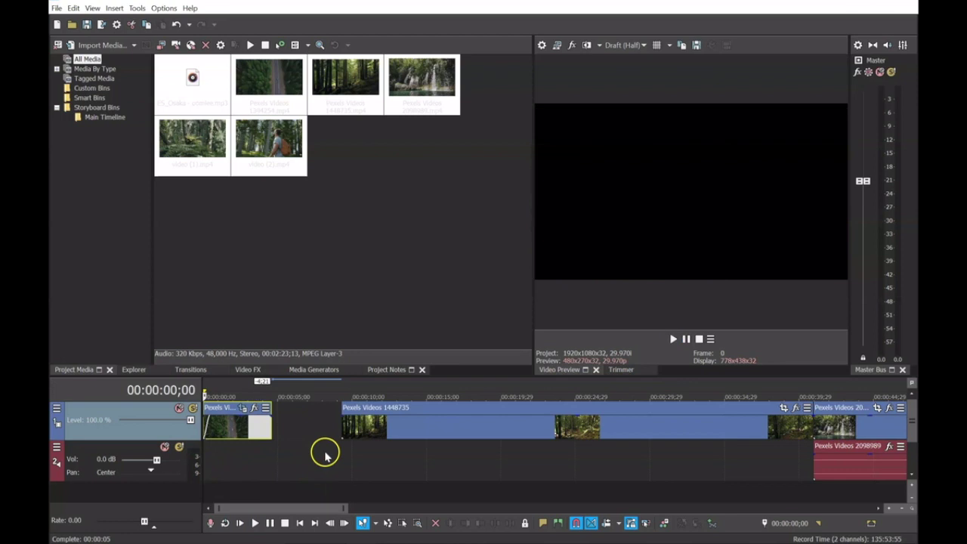
# Step: Move the Pexels Videos 1448735 forest clip directly against the end of the trimmed road clip
pyautogui.click(362, 434)
pyautogui.click(281, 427)
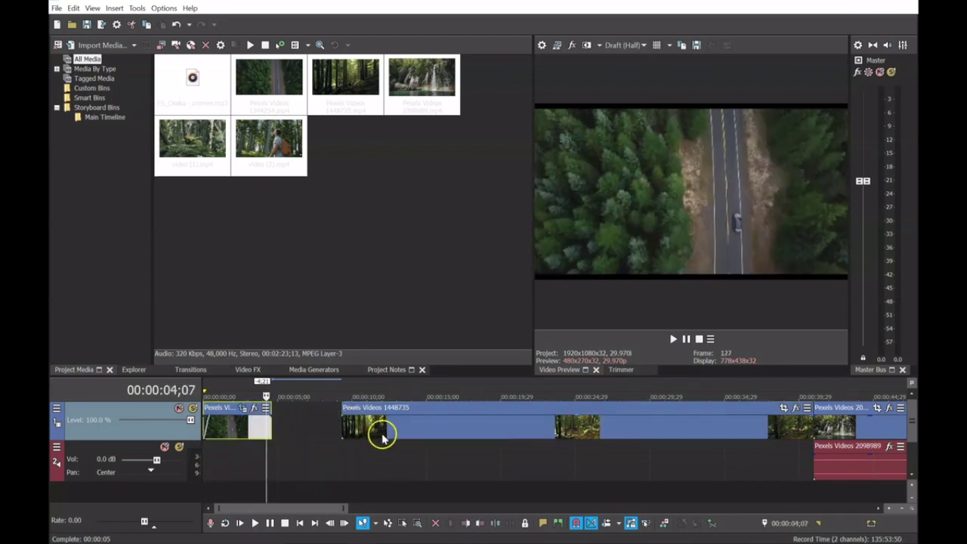
pyautogui.click(399, 427)
pyautogui.scroll(-4, 438, 425)
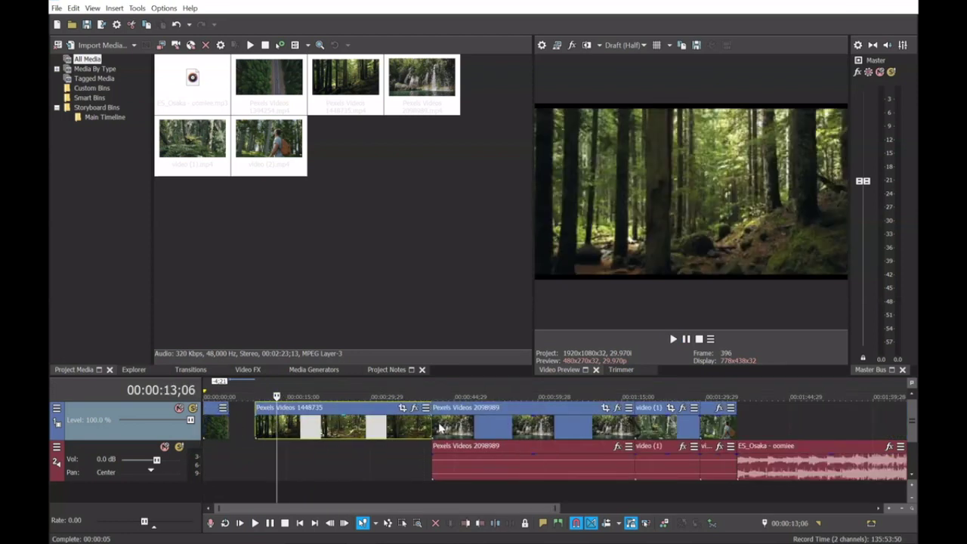
pyautogui.moveTo(325, 438); pyautogui.dragTo(316, 409)
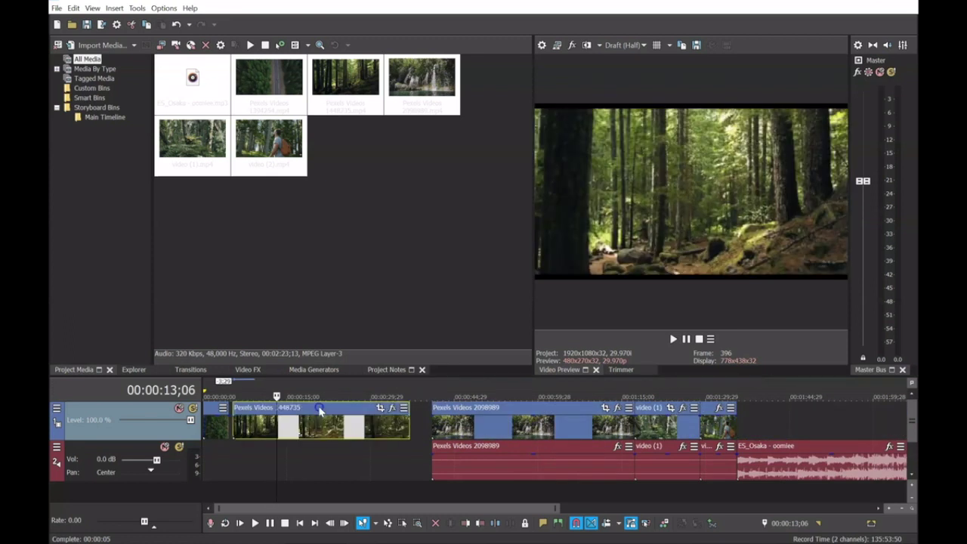
# Step: Split off and delete about the first six seconds of the forest clip, and close the remaining part up to the road clip
pyautogui.click(261, 429)
pyautogui.press('space')
pyautogui.press('space')
pyautogui.scroll(3, 332, 433)
pyautogui.press('s')
pyautogui.click(305, 425)
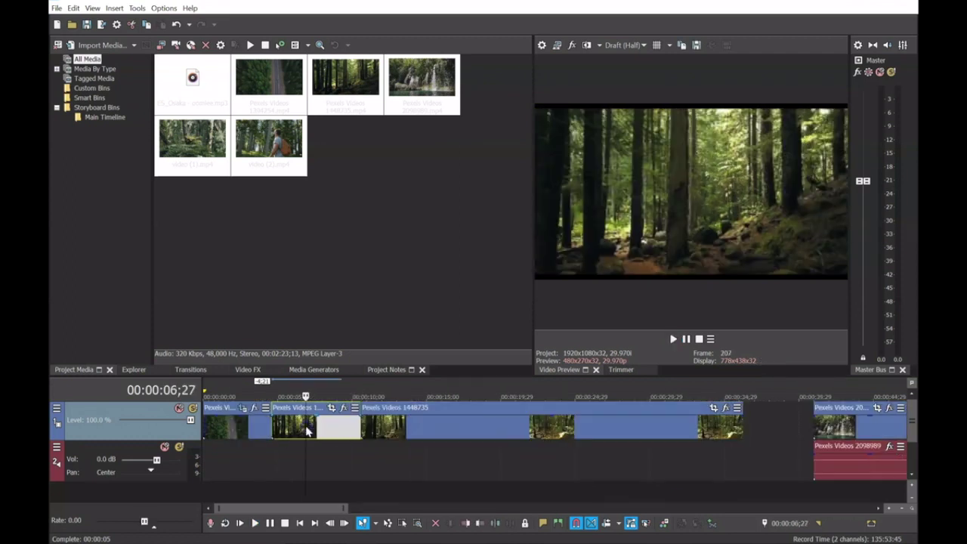
pyautogui.press('Delete')
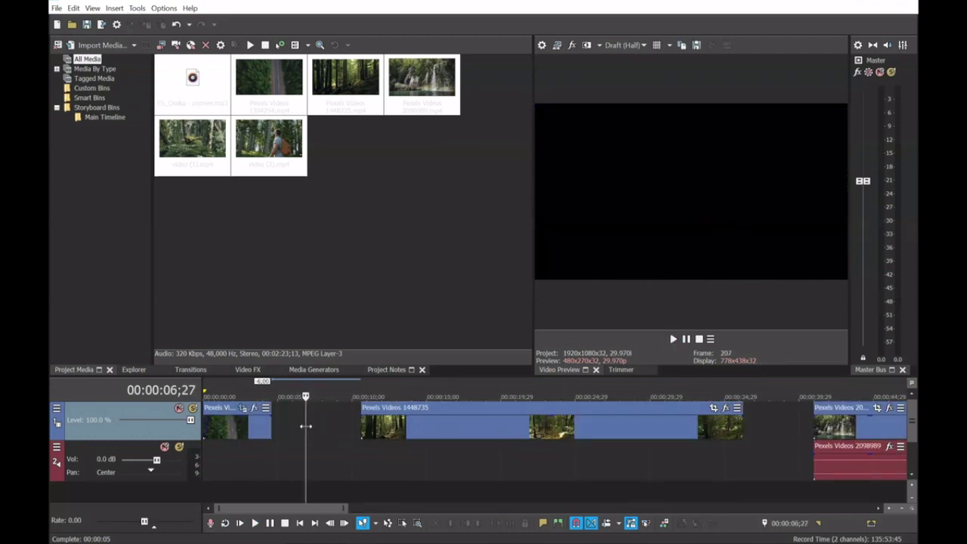
pyautogui.moveTo(359, 434); pyautogui.dragTo(284, 434)
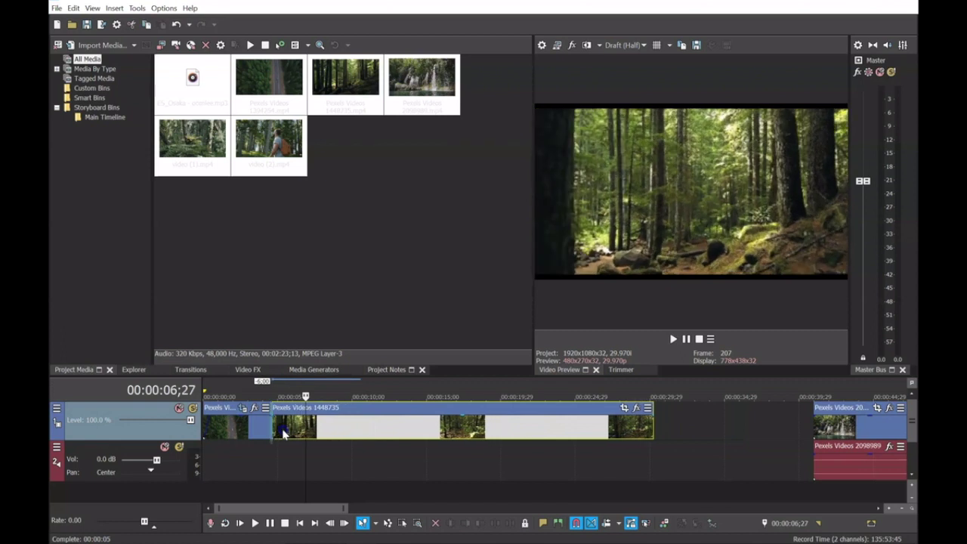
# Step: Play the forest clip, split it at about 00:00:09;00 and delete everything after the split
pyautogui.click(275, 431)
pyautogui.press('space')
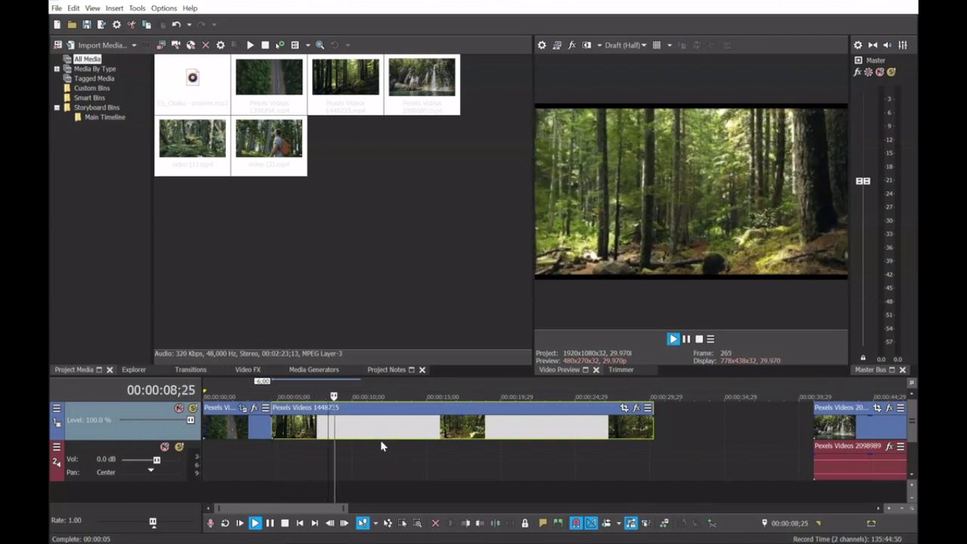
pyautogui.press('s')
pyautogui.press('Delete')
# Step: Paste a copy of the trimmed forest clip directly after itself and reverse the copy
pyautogui.click(294, 428)
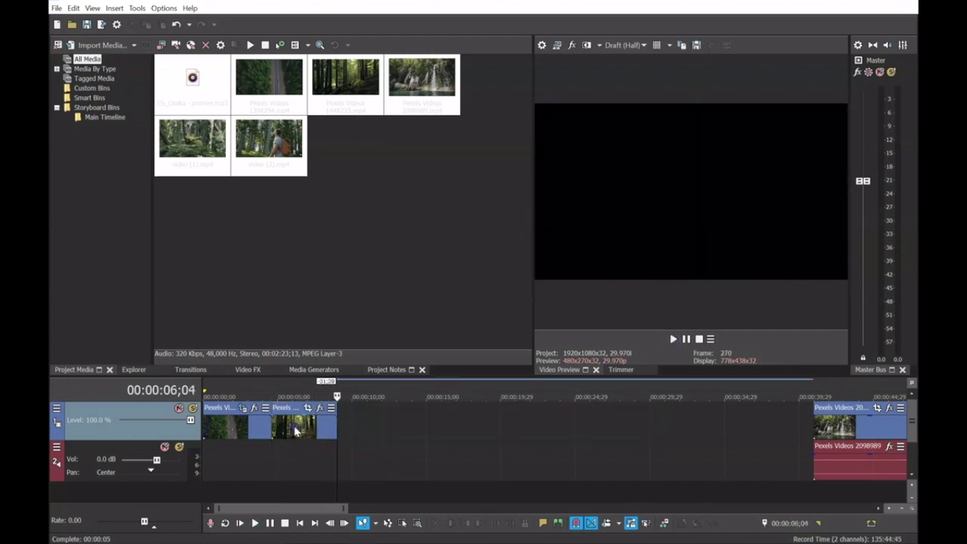
pyautogui.hotkey('ctrl', 'z')
pyautogui.click(352, 430)
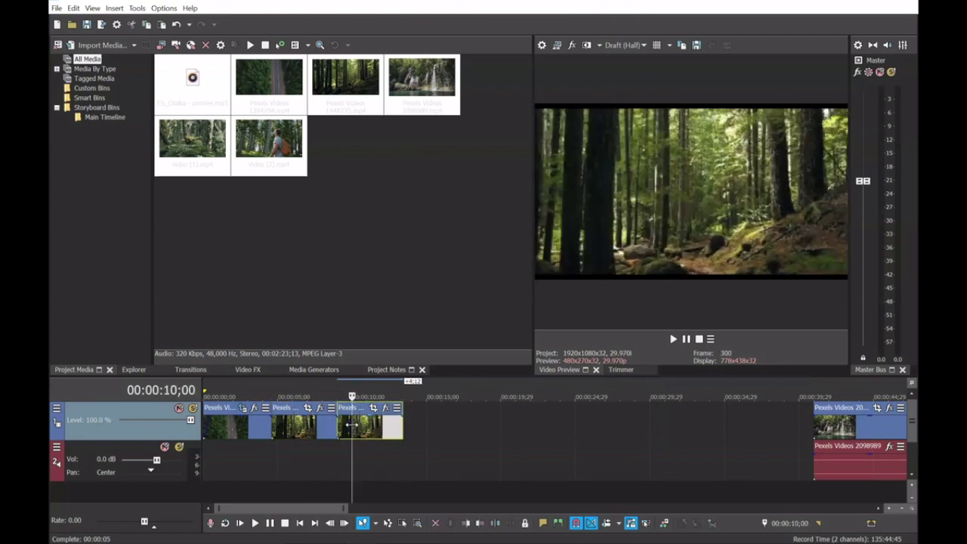
pyautogui.rightClick(363, 427)
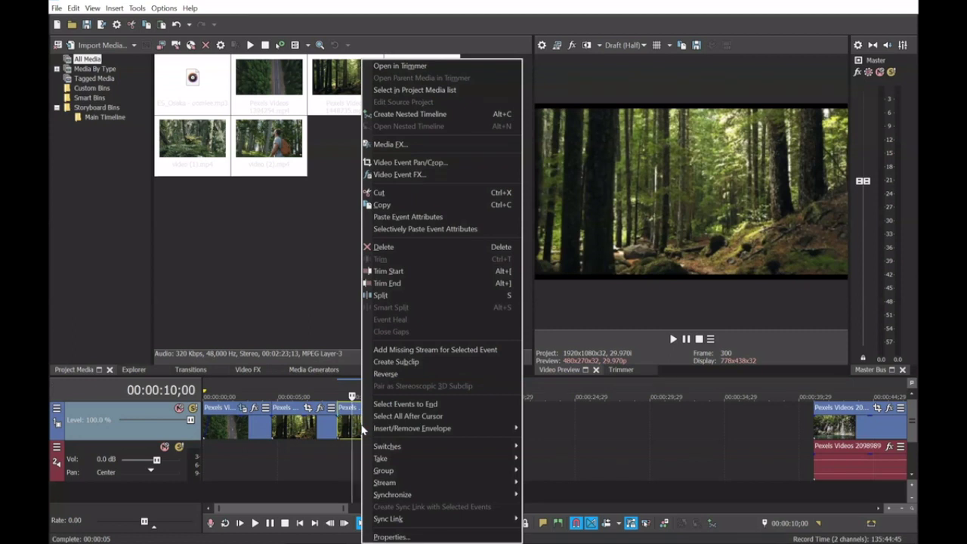
pyautogui.click(393, 373)
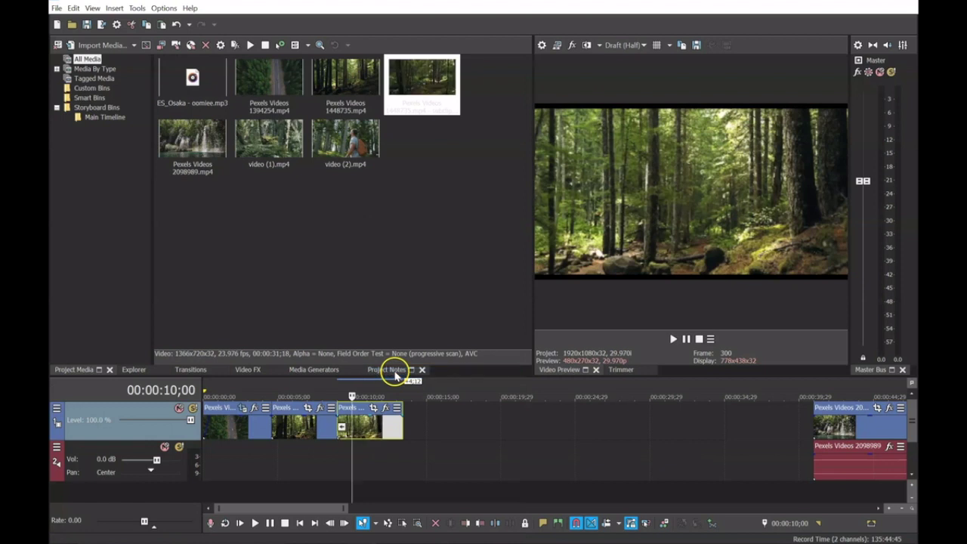
# Step: Shorten the reversed forest copy to end at 00:00:10;00 and play the forest section from 00:00:05;02
pyautogui.moveTo(405, 429); pyautogui.dragTo(353, 429)
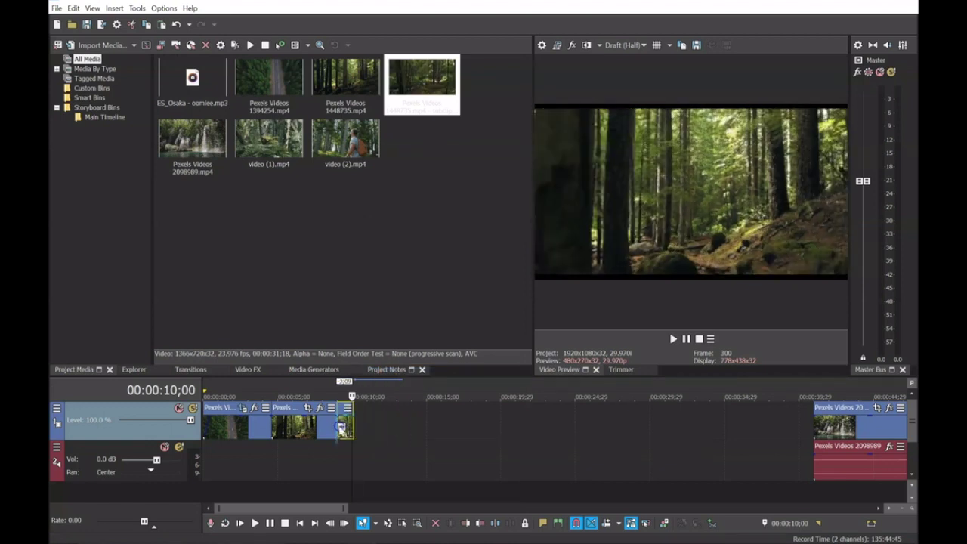
pyautogui.click(274, 429)
pyautogui.click(266, 429)
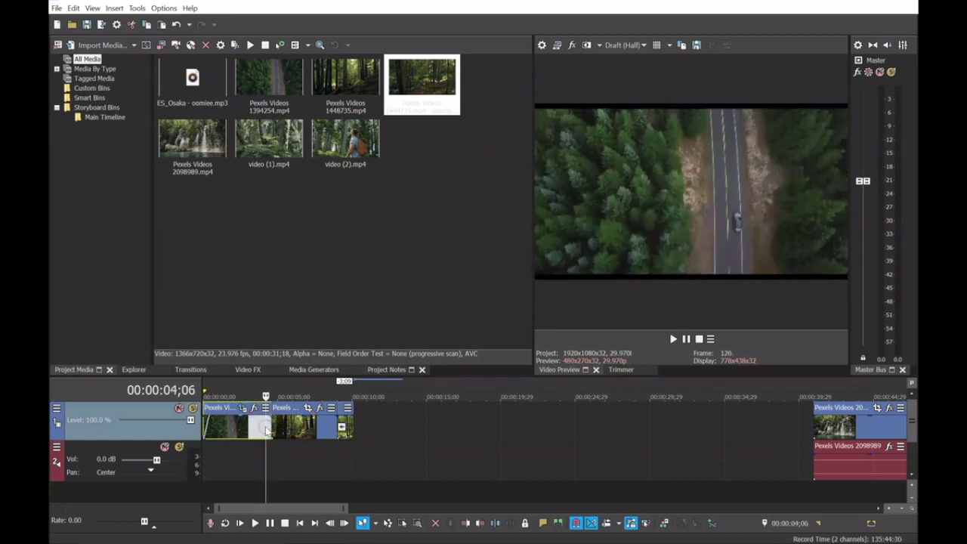
pyautogui.click(305, 442)
pyautogui.press('space')
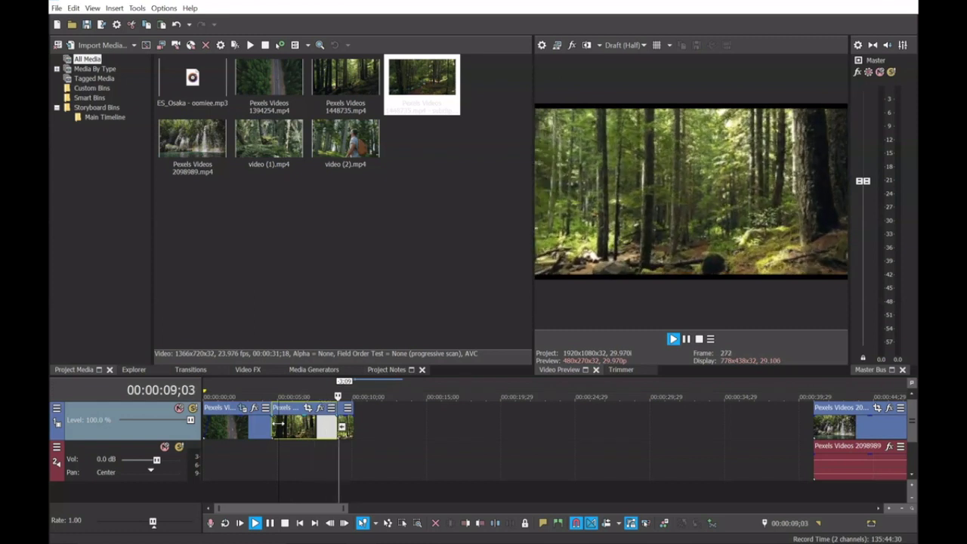
pyautogui.press('space')
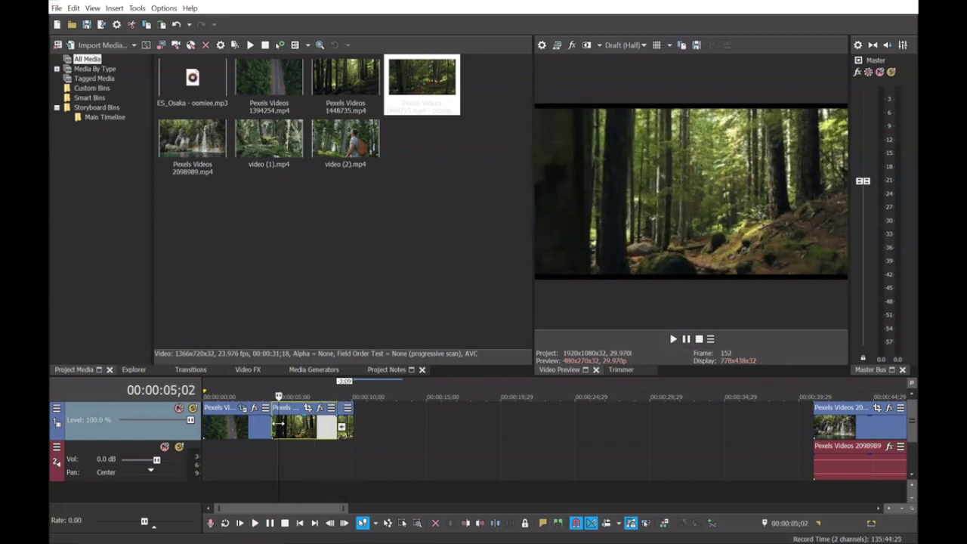
# Step: Split the reversed forest copy at 00:00:09;14 and delete the remainder
pyautogui.click(348, 430)
pyautogui.scroll(3, 344, 427)
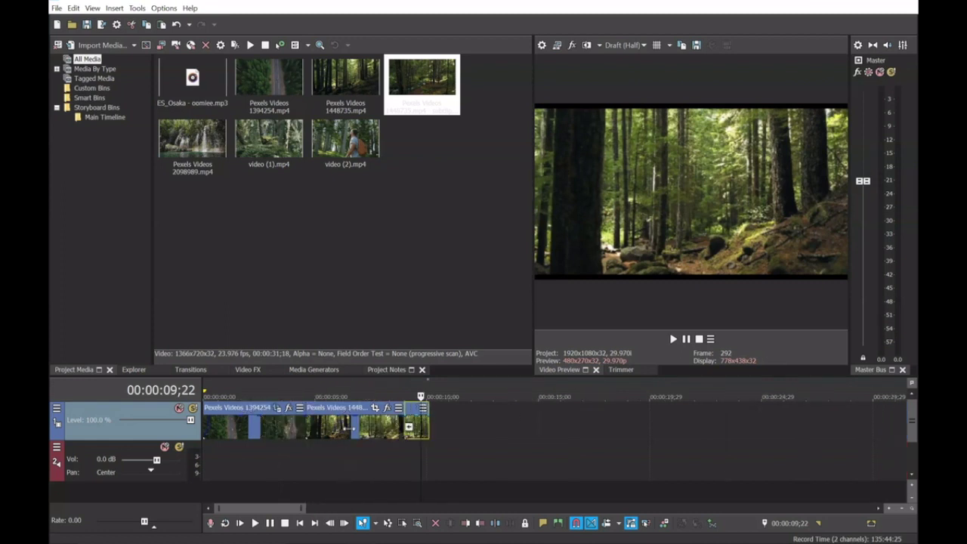
pyautogui.click(544, 429)
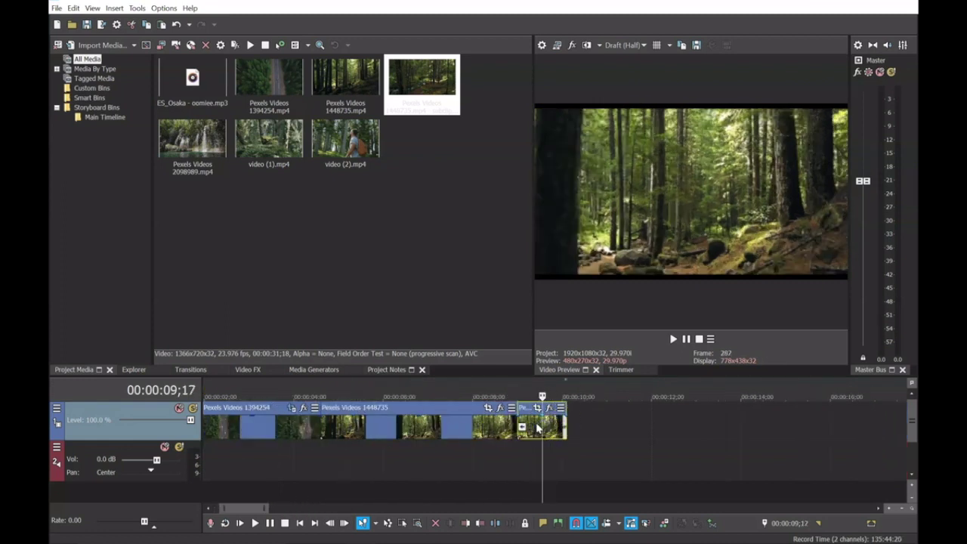
pyautogui.click(537, 428)
pyautogui.press('s')
pyautogui.press('Delete')
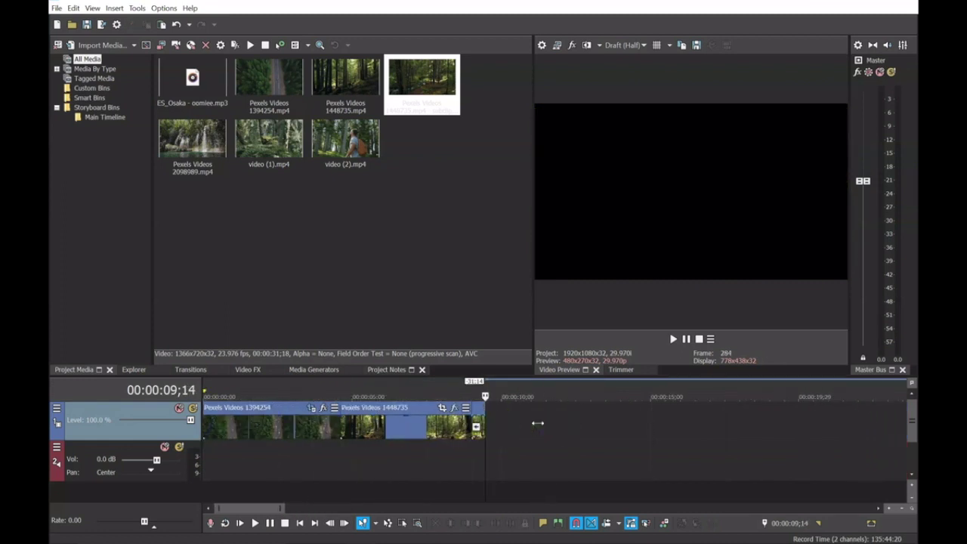
# Step: Move the video (1) clip from the far end of the timeline to just after the reversed forest copy, leaving a small gap
pyautogui.scroll(-4, 538, 428)
pyautogui.scroll(-3, 621, 449)
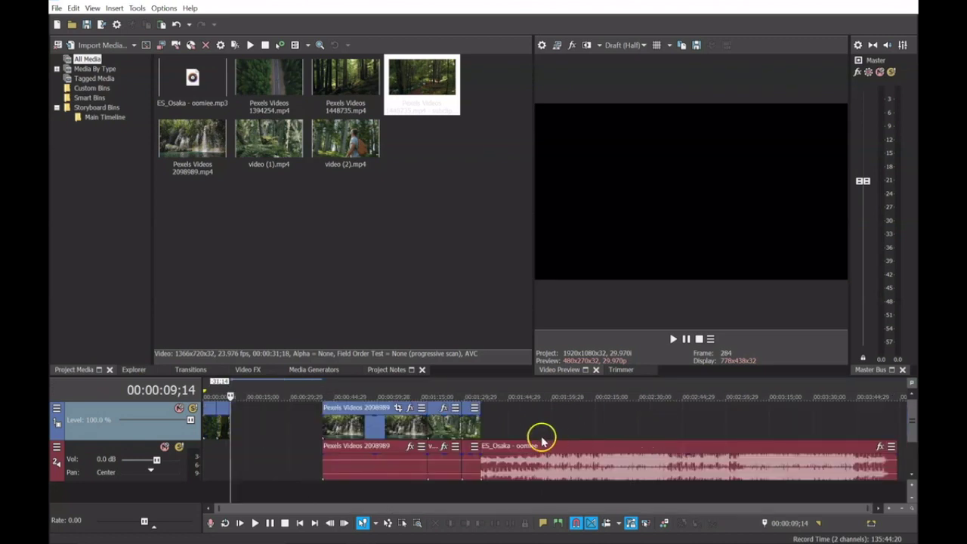
pyautogui.click(437, 429)
pyautogui.moveTo(438, 430); pyautogui.dragTo(261, 429)
pyautogui.scroll(5, 260, 430)
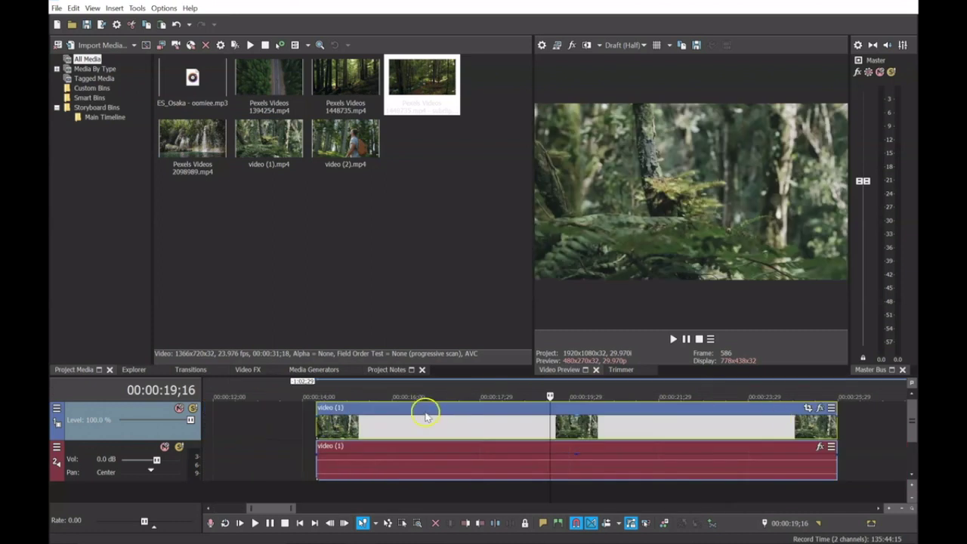
pyautogui.scroll(-3, 425, 415)
pyautogui.moveTo(408, 431); pyautogui.dragTo(361, 427)
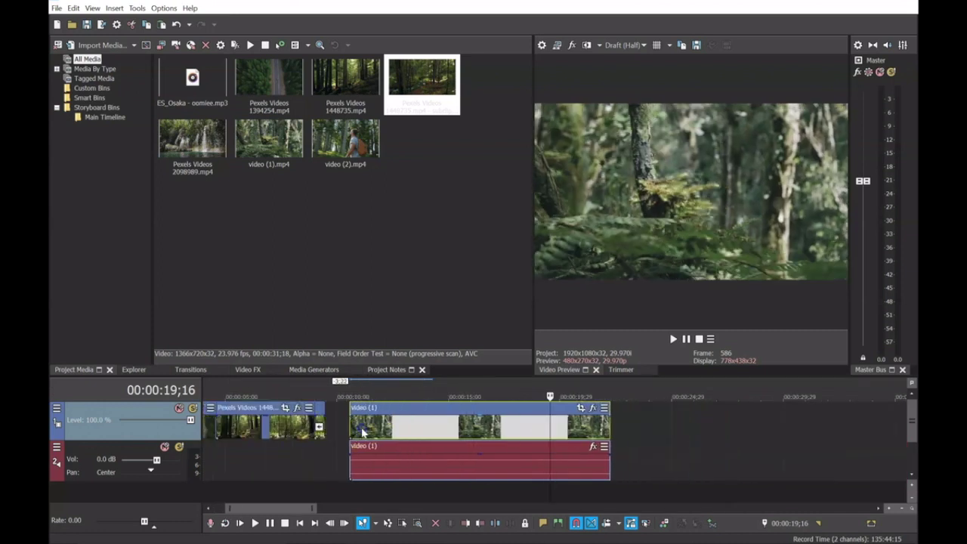
# Step: Ungroup the video (1) clip's audio from its video and delete the audio
pyautogui.click(362, 473)
pyautogui.rightClick(377, 466)
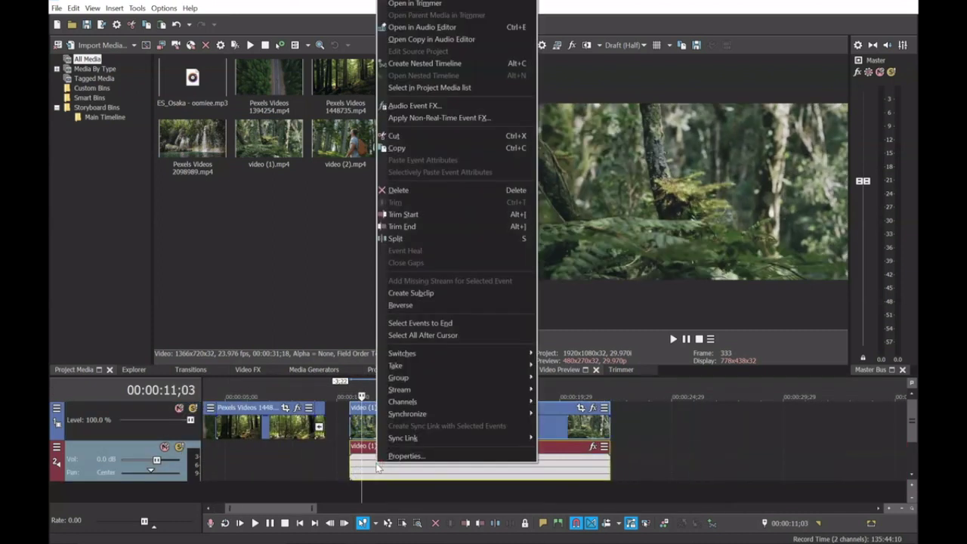
pyautogui.moveTo(450, 394)
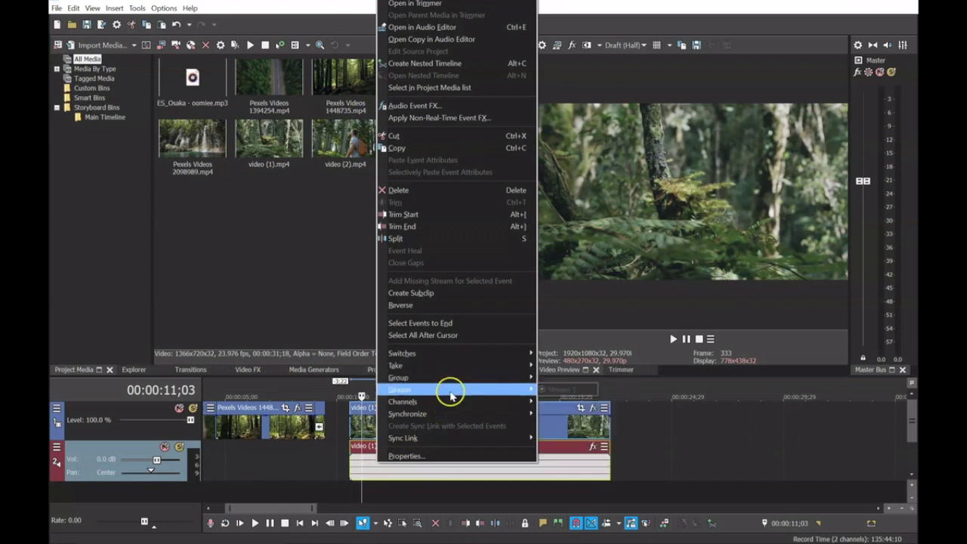
pyautogui.moveTo(500, 378)
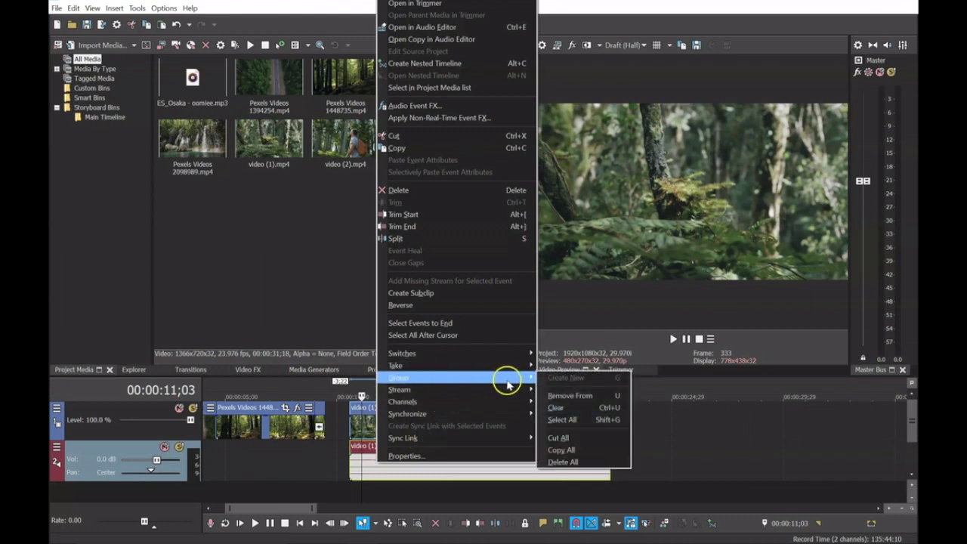
pyautogui.click(552, 402)
pyautogui.click(473, 462)
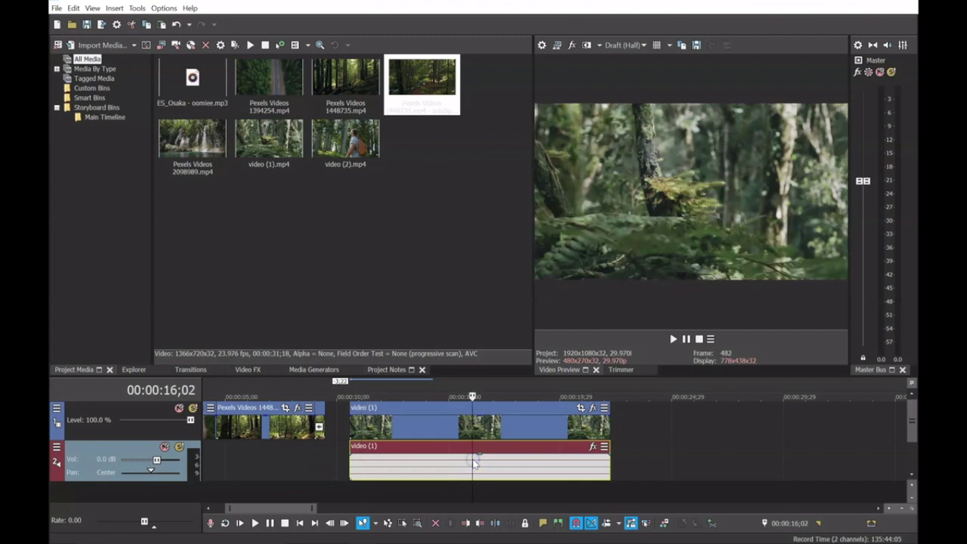
pyautogui.press('Delete')
# Step: Shift the video (1) clip 12 frames earlier, closer to the forest copy, and preview parts of it
pyautogui.moveTo(367, 425); pyautogui.dragTo(358, 425)
pyautogui.click(391, 425)
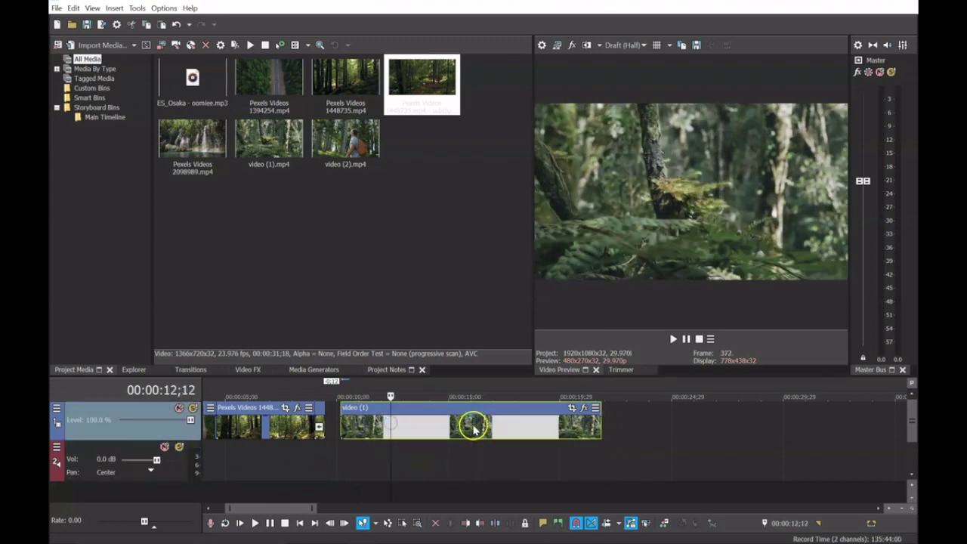
pyautogui.click(513, 426)
pyautogui.press('space')
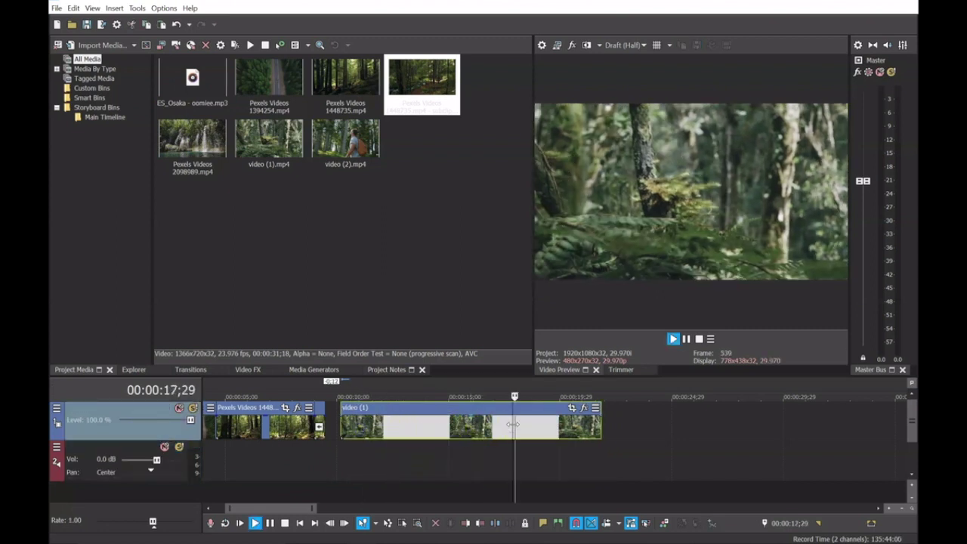
pyautogui.press('space')
pyautogui.click(367, 425)
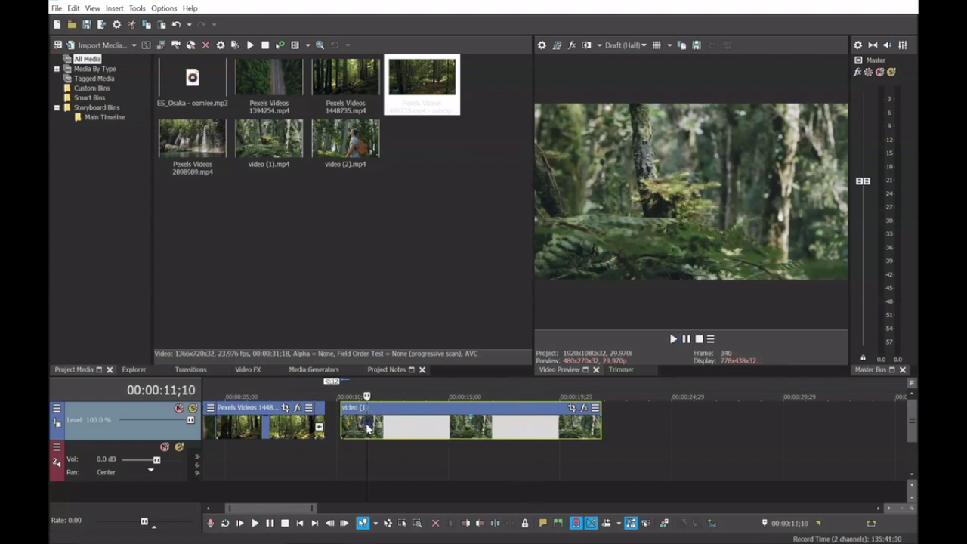
pyautogui.press('space')
pyautogui.press('space')
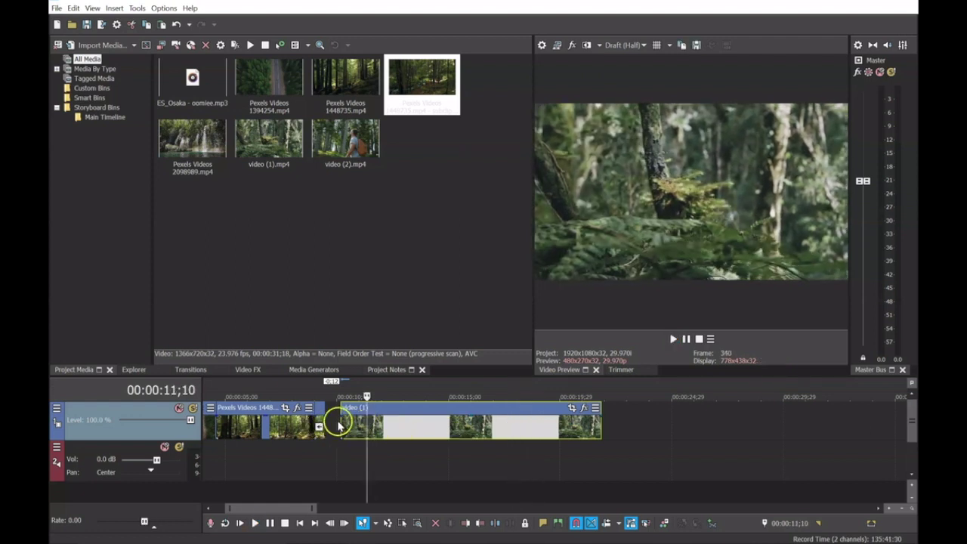
# Step: Play the video (1) clip from its start, split it at 00:00:12;28 and delete the remainder
pyautogui.click(340, 423)
pyautogui.press('space')
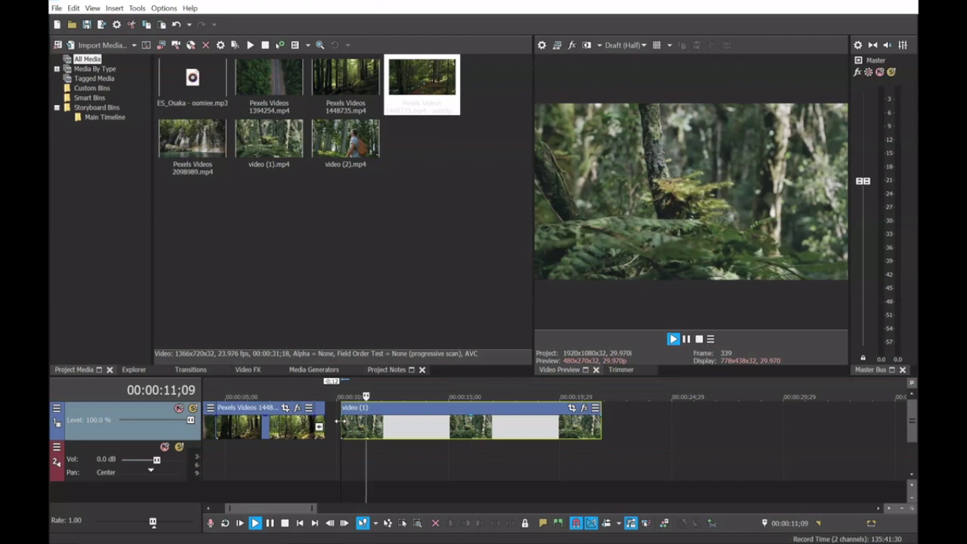
pyautogui.press('Return')
pyautogui.press('s')
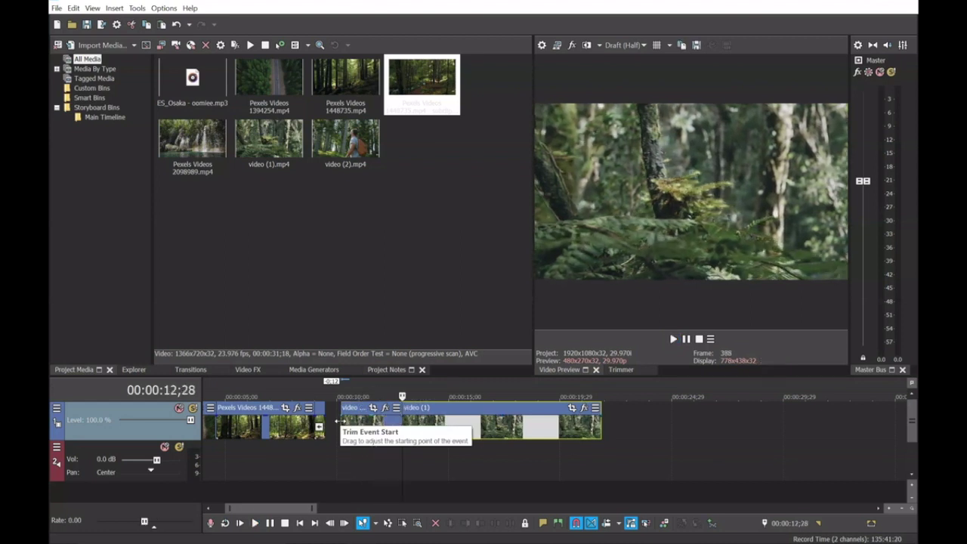
pyautogui.press('Delete')
# Step: Move the trimmed video (1) clip directly against the end of the reversed forest copy and play across the join
pyautogui.click(340, 436)
pyautogui.moveTo(340, 437); pyautogui.dragTo(339, 432)
pyautogui.scroll(5, 330, 439)
pyautogui.click(231, 423)
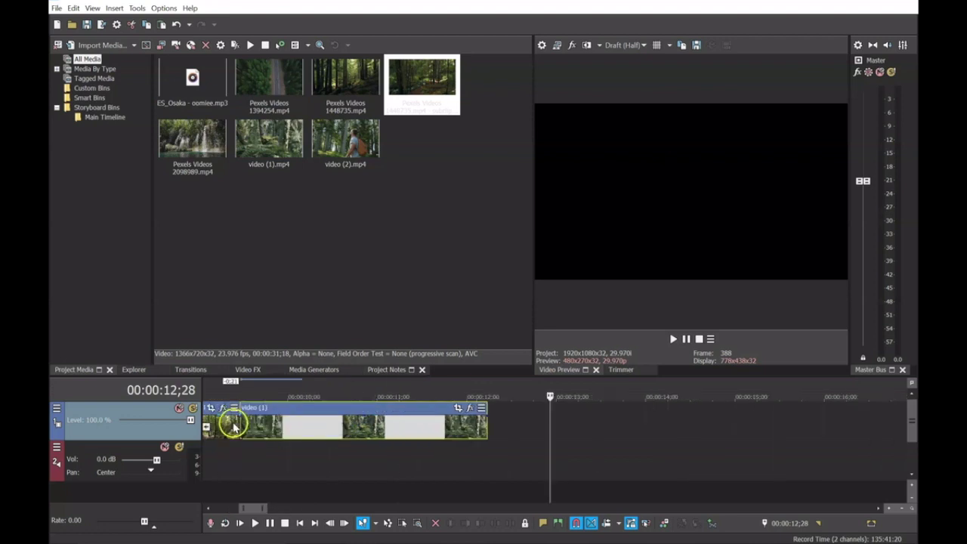
pyautogui.press('space')
pyautogui.press('space')
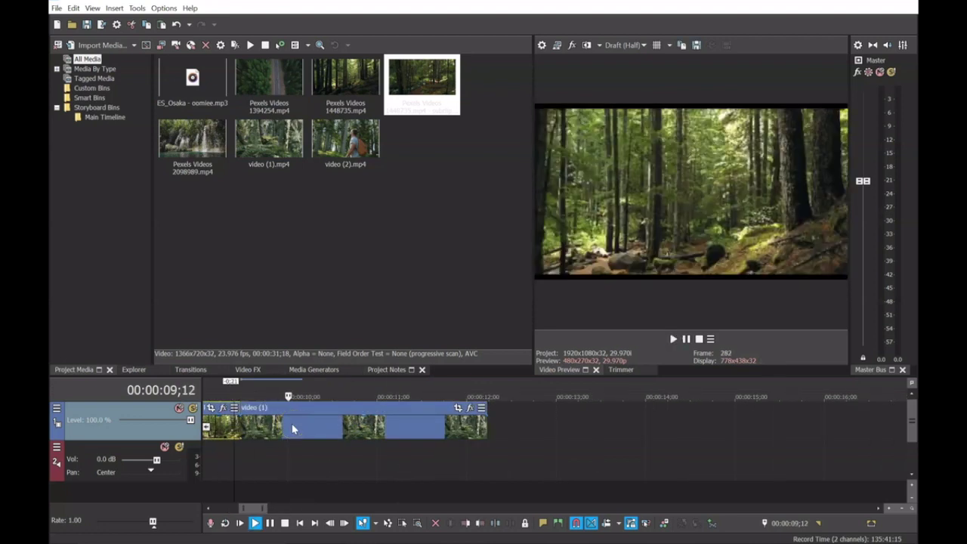
# Step: Extend the end of the reversed forest copy 4 frames over the video (1) clip to create a crossfade
pyautogui.scroll(3, 298, 425)
pyautogui.click(528, 426)
pyautogui.press('space')
pyautogui.press('space')
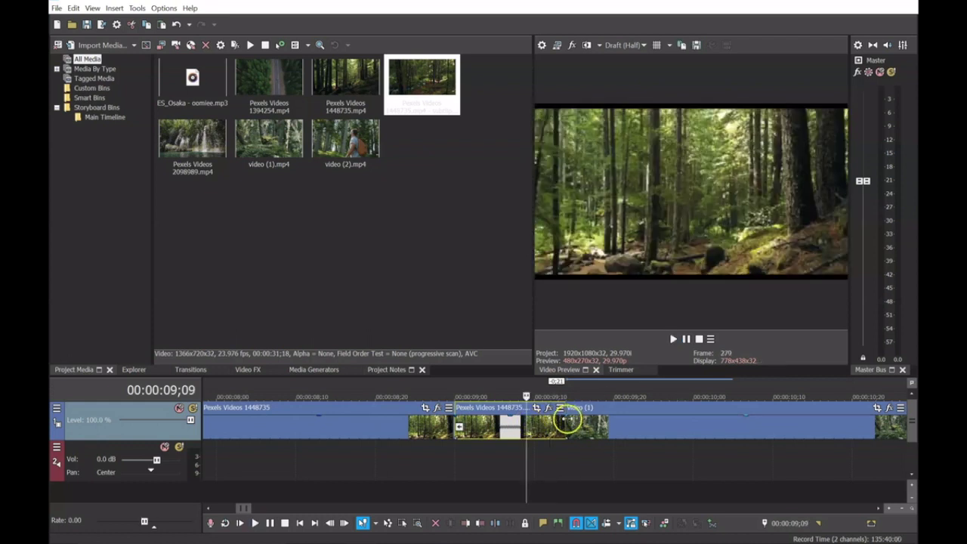
pyautogui.click(568, 424)
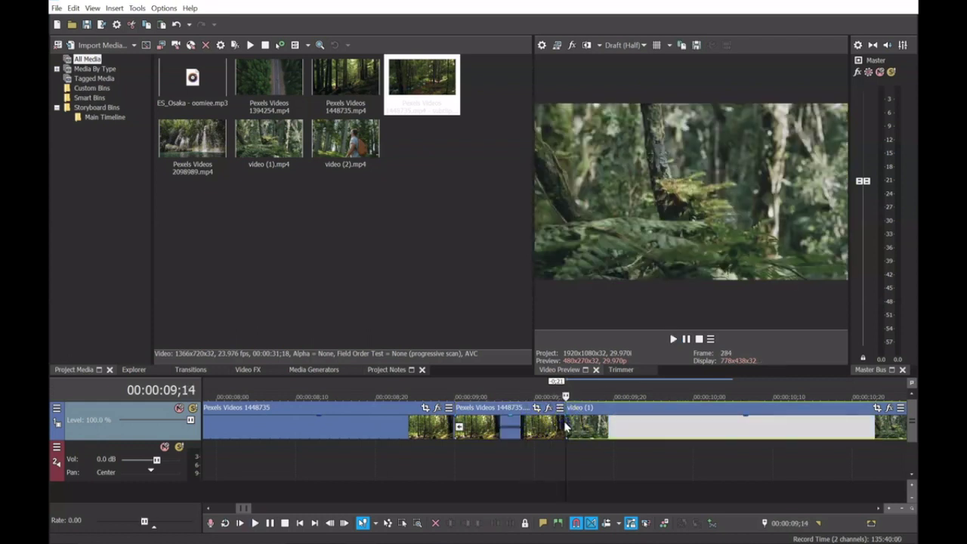
pyautogui.click(562, 431)
pyautogui.moveTo(565, 428); pyautogui.dragTo(599, 427)
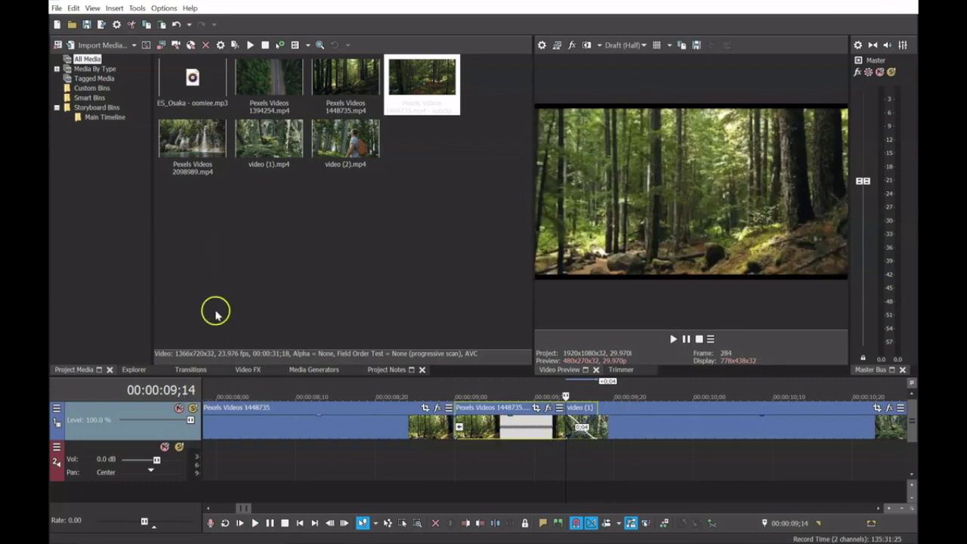
# Step: Apply the default Cross Effect transition to the overlap between the reversed forest copy and video (1)
pyautogui.click(189, 369)
pyautogui.click(93, 71)
pyautogui.click(99, 89)
pyautogui.click(96, 98)
pyautogui.click(89, 106)
pyautogui.click(92, 115)
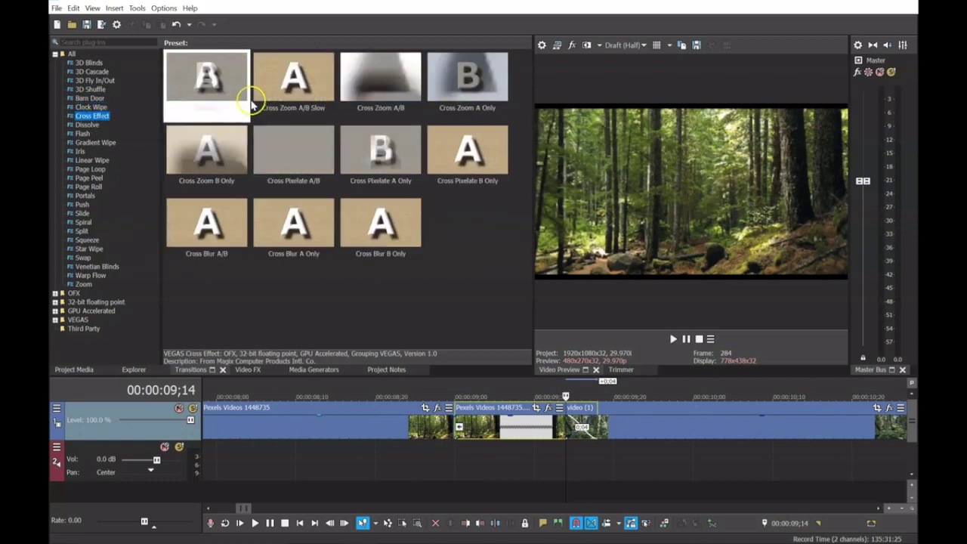
pyautogui.moveTo(227, 75); pyautogui.dragTo(574, 422)
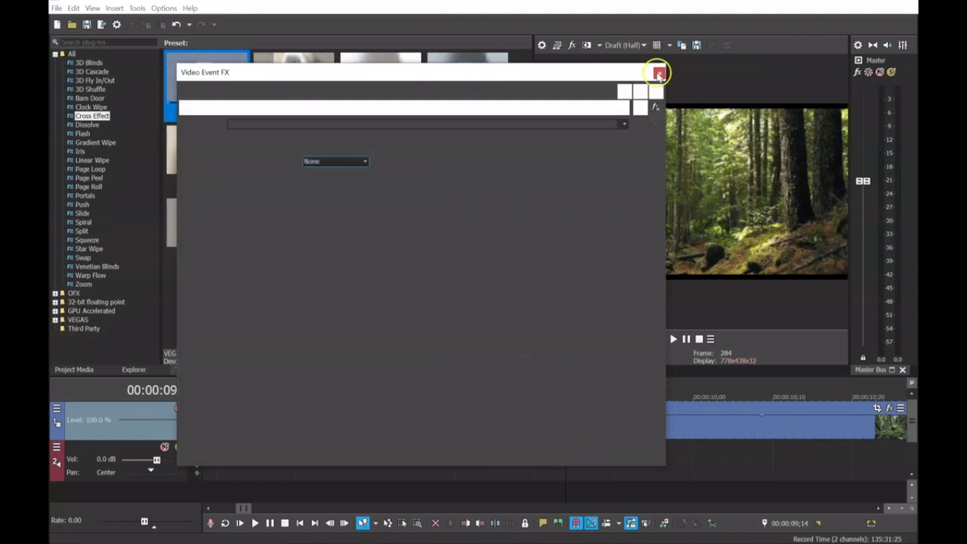
pyautogui.click(661, 70)
pyautogui.press('space')
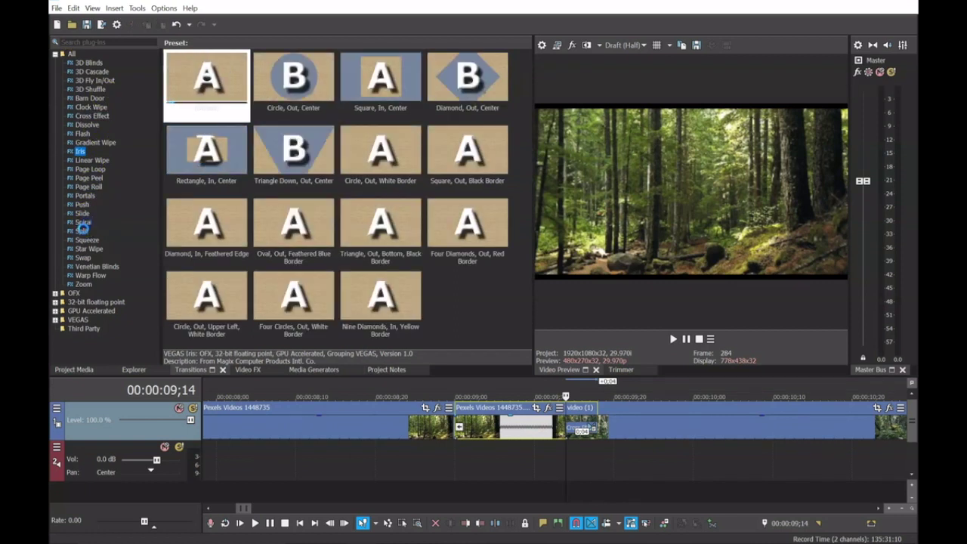
# Step: Replace the transition on the overlap before video (1) with the default Warp Flow transition
pyautogui.click(83, 222)
pyautogui.click(83, 258)
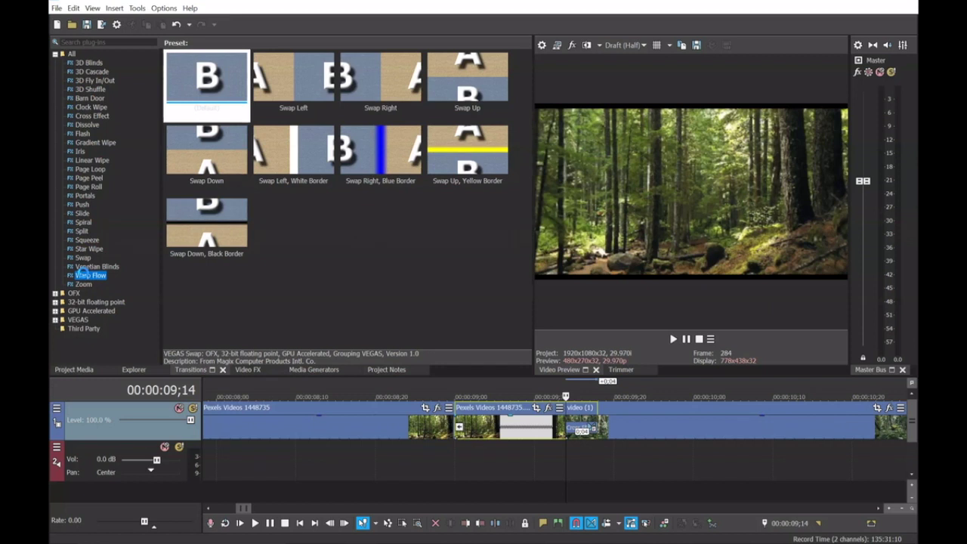
pyautogui.click(217, 84)
pyautogui.moveTo(578, 429); pyautogui.dragTo(576, 429)
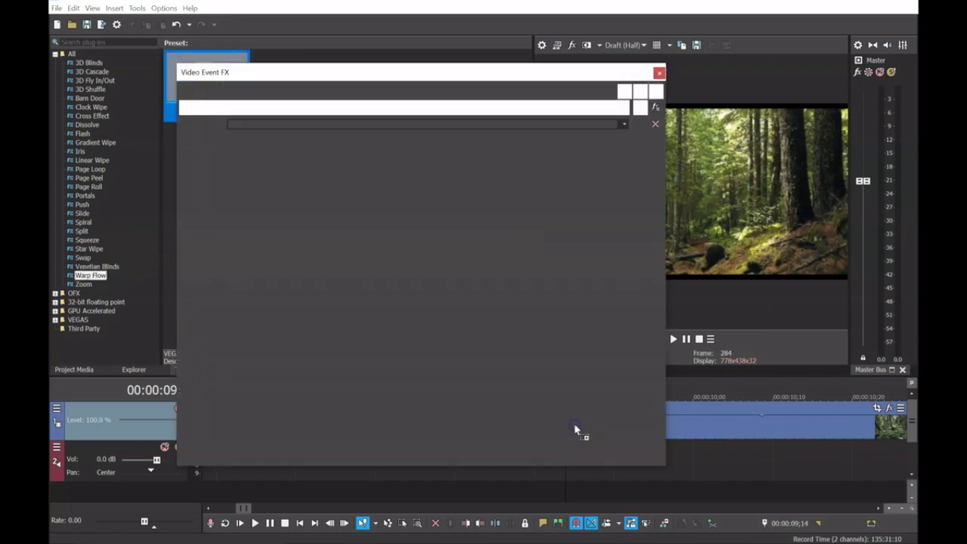
pyautogui.click(660, 72)
pyautogui.press('space')
# Step: Preview the transition from 00:00:09;07 and shorten the overlap to 2 frames by trimming the start of video (1)
pyautogui.click(512, 423)
pyautogui.press('space')
pyautogui.press('space')
pyautogui.press('space')
pyautogui.press('space')
pyautogui.press('space')
pyautogui.press('space')
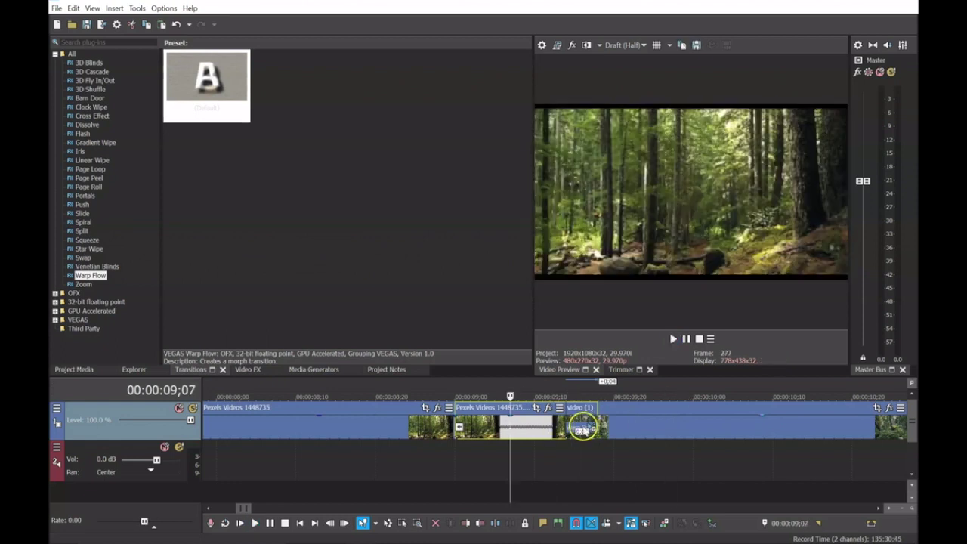
pyautogui.moveTo(567, 420); pyautogui.dragTo(584, 421)
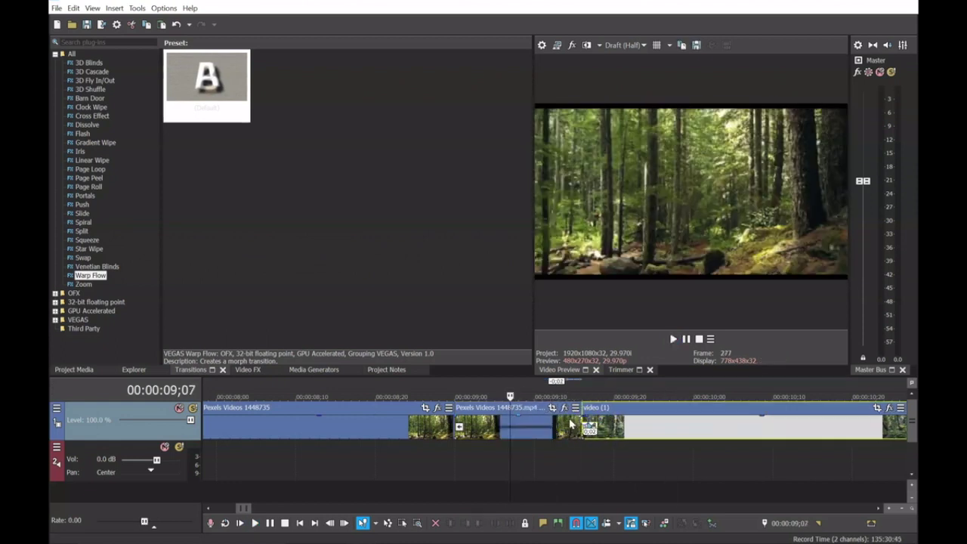
# Step: Play the shortened Warp Flow transition between the reversed forest copy and video (1) several times
pyautogui.press('space')
pyautogui.press('space')
pyautogui.press('space')
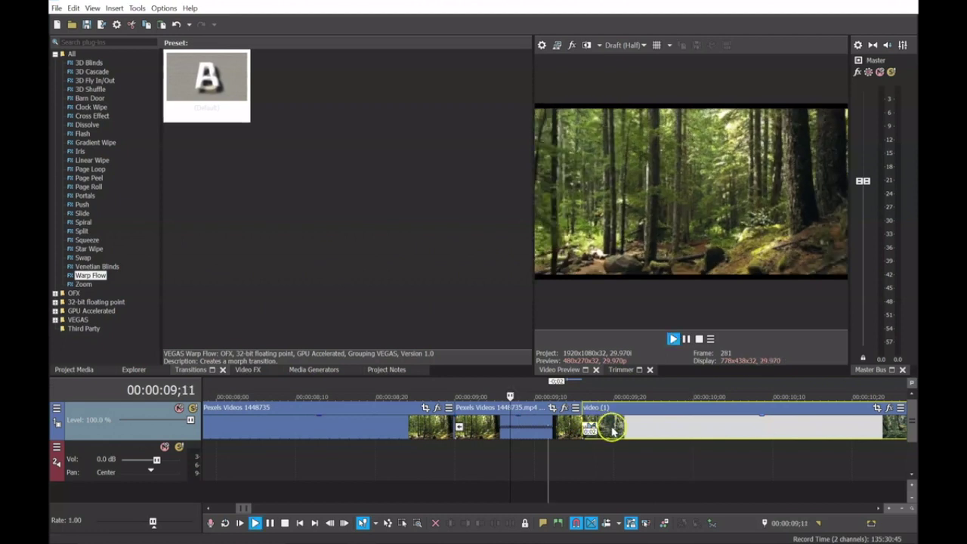
pyautogui.press('space')
pyautogui.press('space')
pyautogui.press('space')
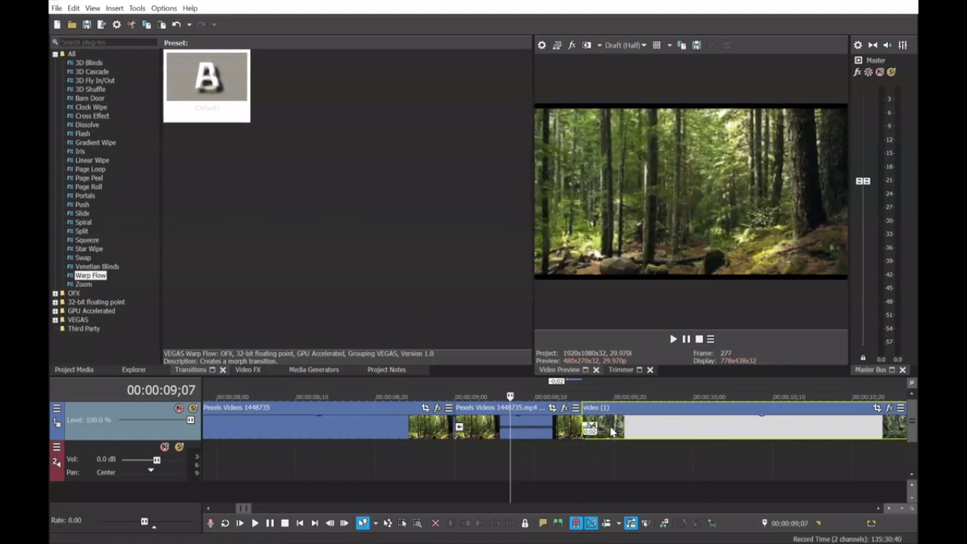
pyautogui.click(579, 428)
pyautogui.press('space')
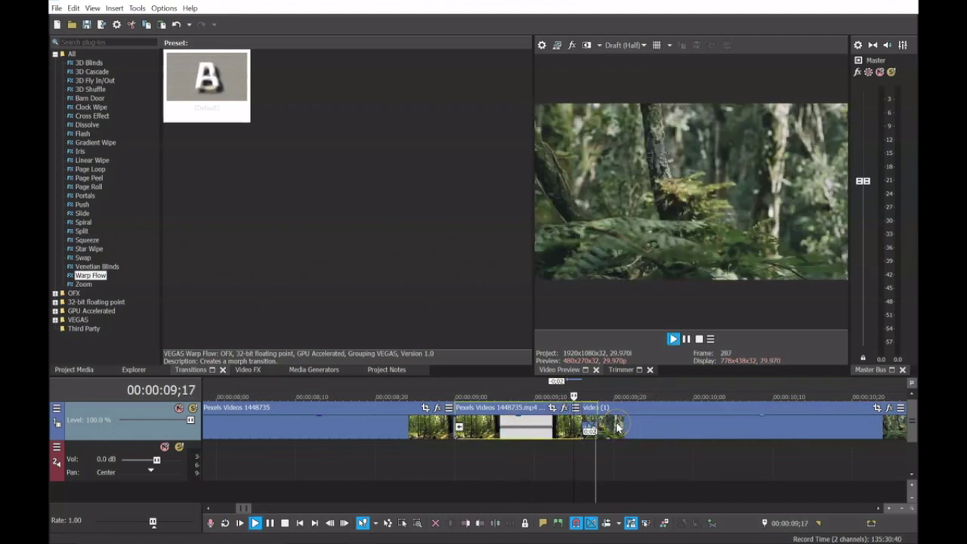
pyautogui.press('space')
pyautogui.press('space')
pyautogui.scroll(-3, 618, 425)
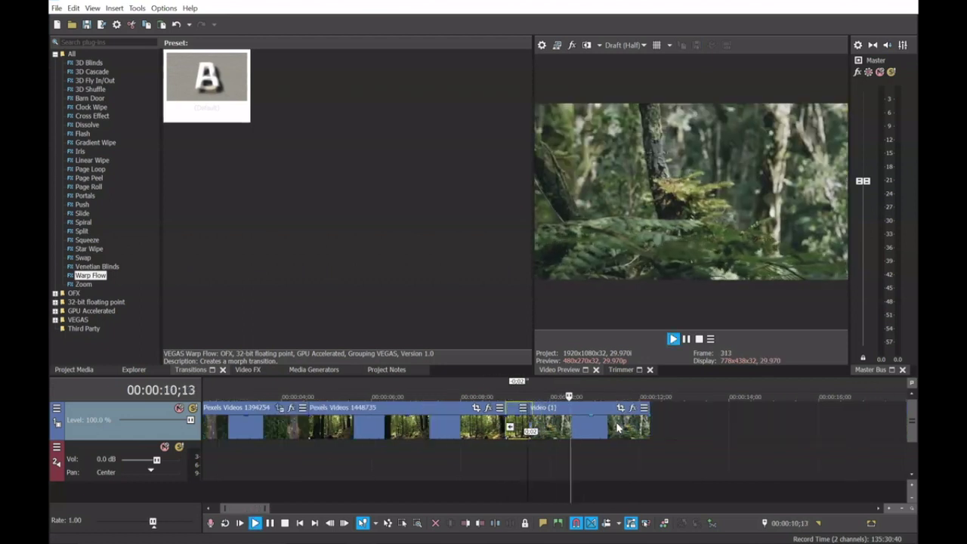
pyautogui.press('space')
pyautogui.press('space')
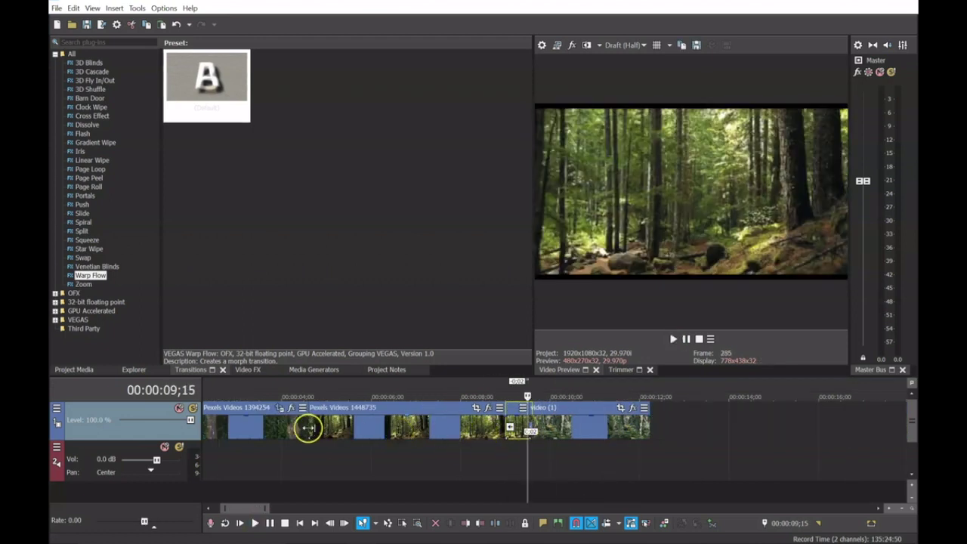
# Step: Play the edit from the cut between the road and forest clips through the video (1) clip
pyautogui.click(306, 431)
pyautogui.press('space')
pyautogui.press('space')
pyautogui.press('space')
pyautogui.press('space')
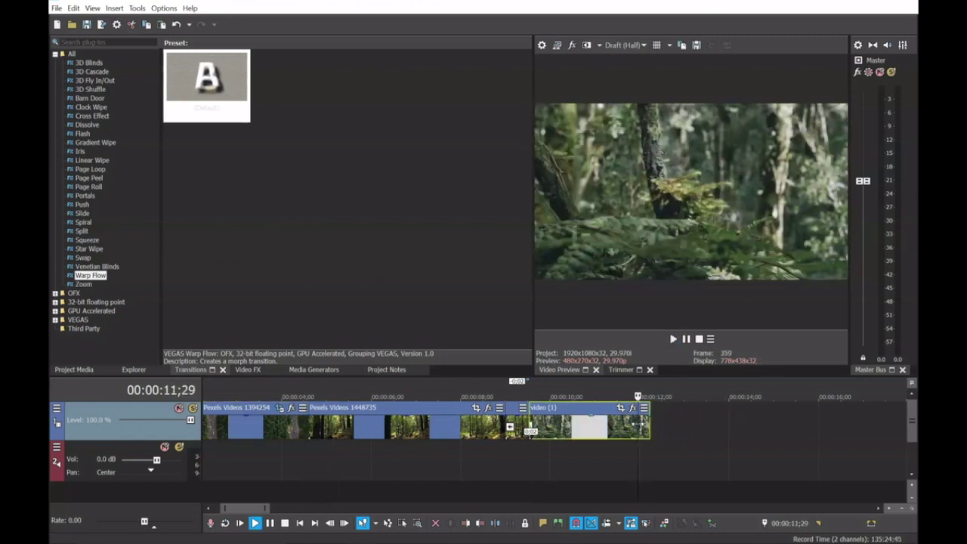
# Step: Move the video (2) clip from after the waterfall clip into the gap between video (1) and the waterfall clip
pyautogui.scroll(-3, 637, 423)
pyautogui.scroll(3, 638, 423)
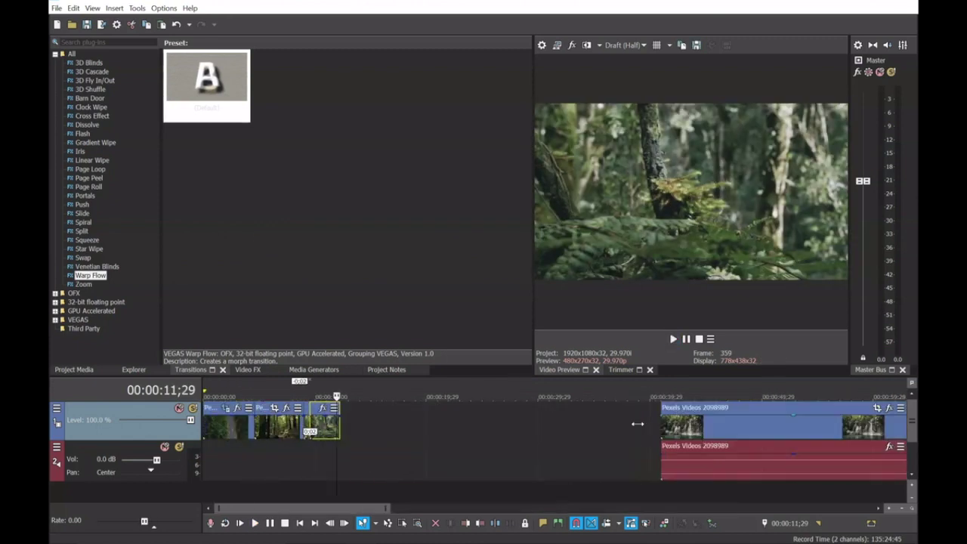
pyautogui.scroll(-1, 710, 430)
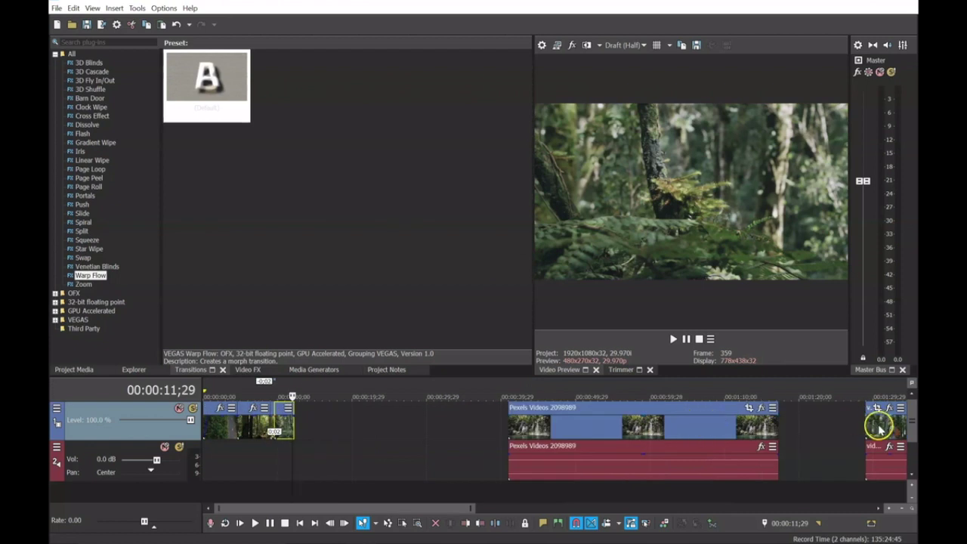
pyautogui.moveTo(795, 430); pyautogui.dragTo(362, 430)
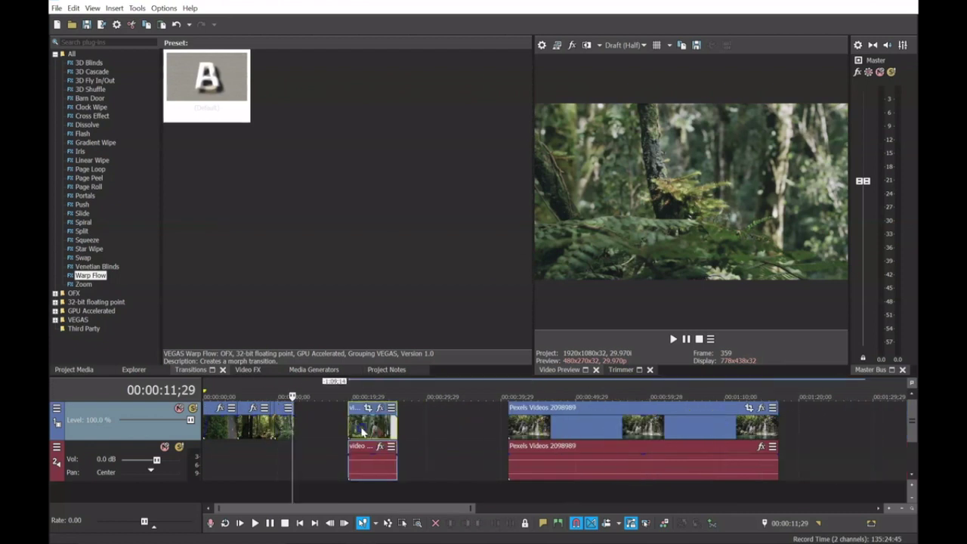
# Step: Ungroup the audio of the video (2) clip from its video and delete that audio
pyautogui.click(362, 466)
pyautogui.rightClick(363, 464)
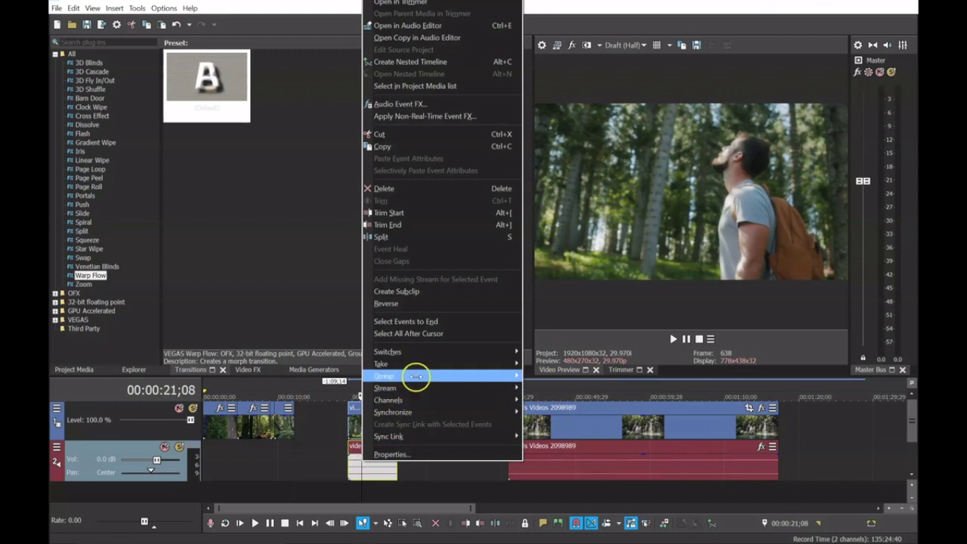
pyautogui.moveTo(414, 375)
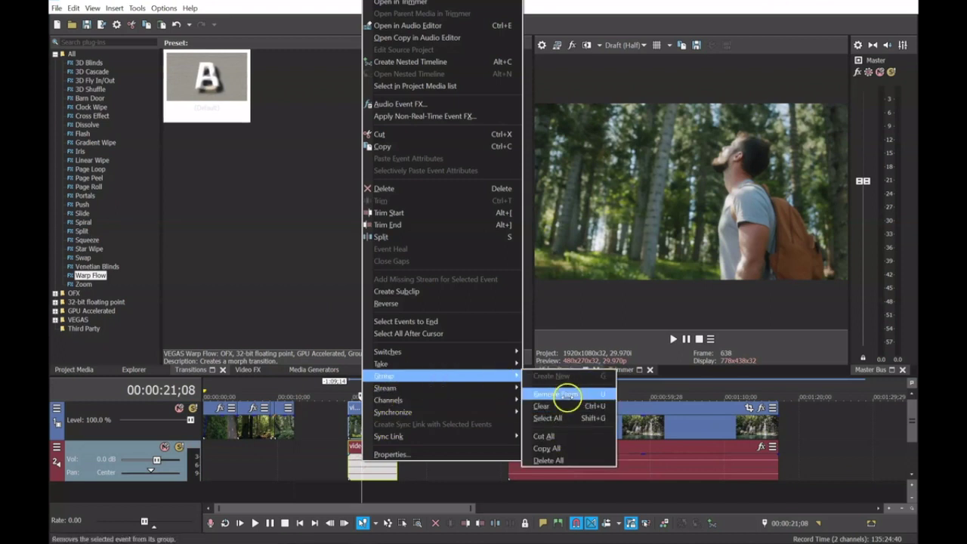
pyautogui.click(561, 405)
pyautogui.press('Delete')
# Step: Move the video (2) clip directly against the end of video (1) and play from the end of video (1)
pyautogui.moveTo(361, 427); pyautogui.dragTo(308, 429)
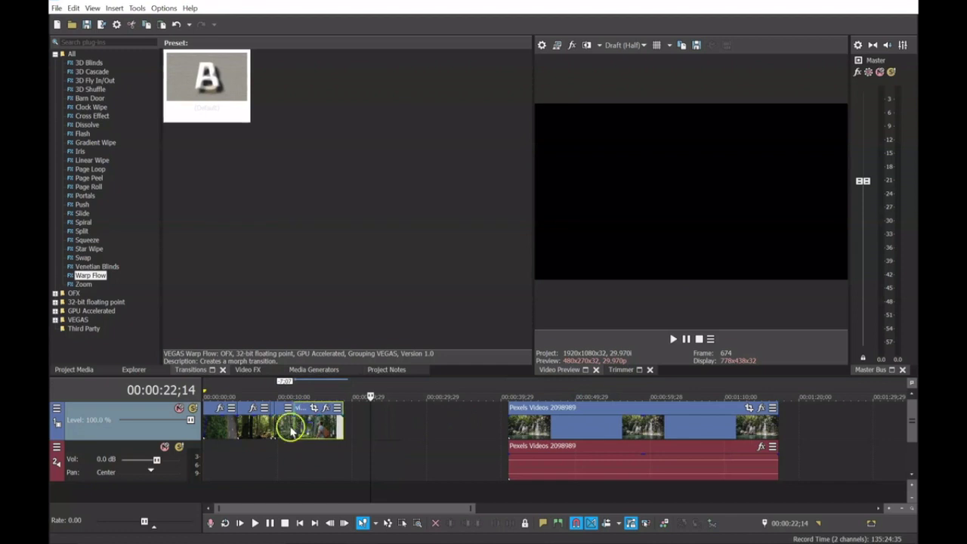
pyautogui.click(285, 432)
pyautogui.press('space')
pyautogui.scroll(4, 597, 446)
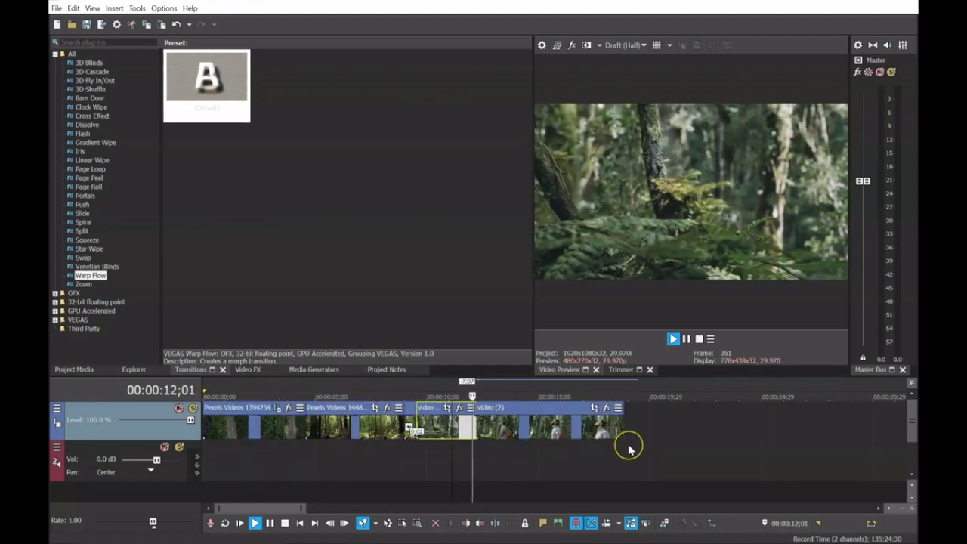
# Step: Split video (2) at 00:00:14;02, delete the part before the cut and move the rest against video (1)
pyautogui.click(519, 428)
pyautogui.press('s')
pyautogui.click(494, 425)
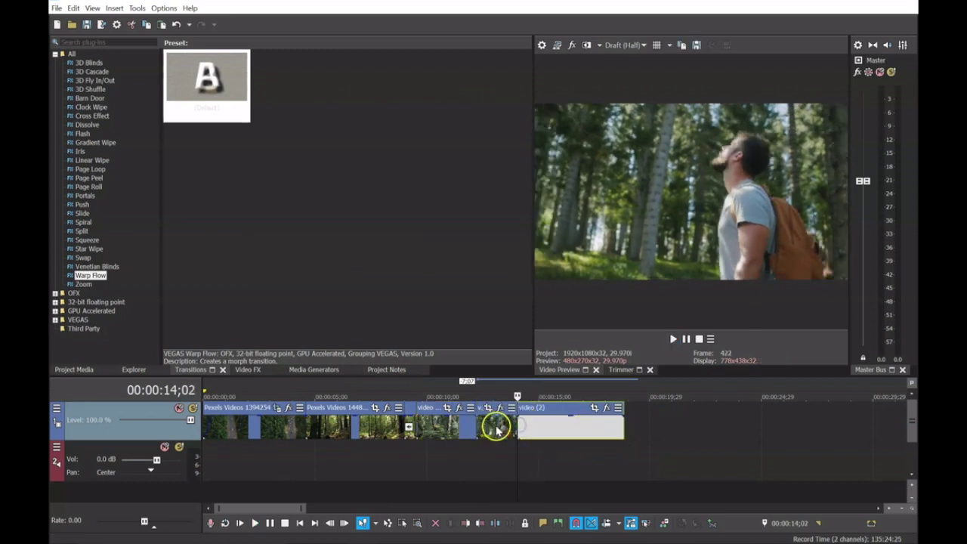
pyautogui.press('Delete')
pyautogui.moveTo(545, 432); pyautogui.dragTo(503, 429)
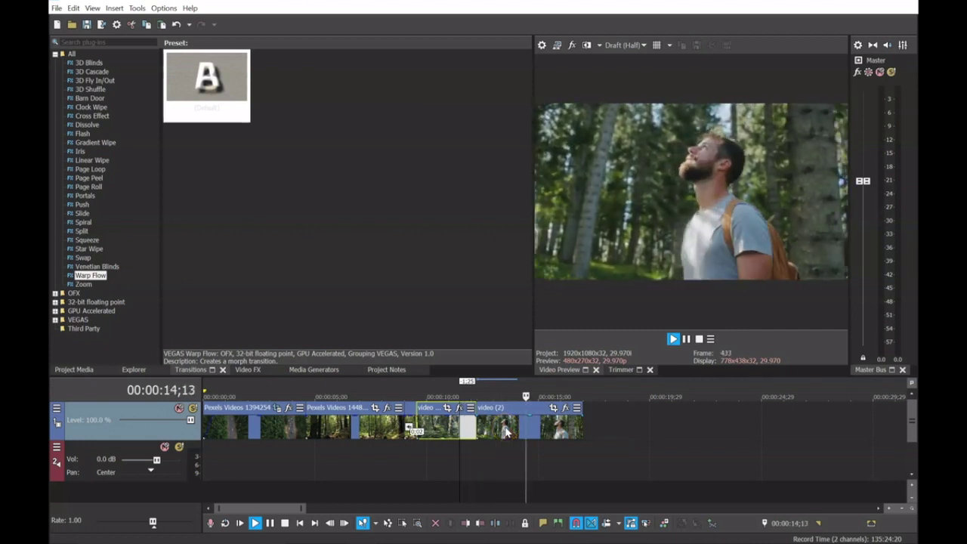
# Step: Cut off the end of video (2) at 00:00:16;12 and move the waterfall clip directly after it
pyautogui.press('Return')
pyautogui.press('space')
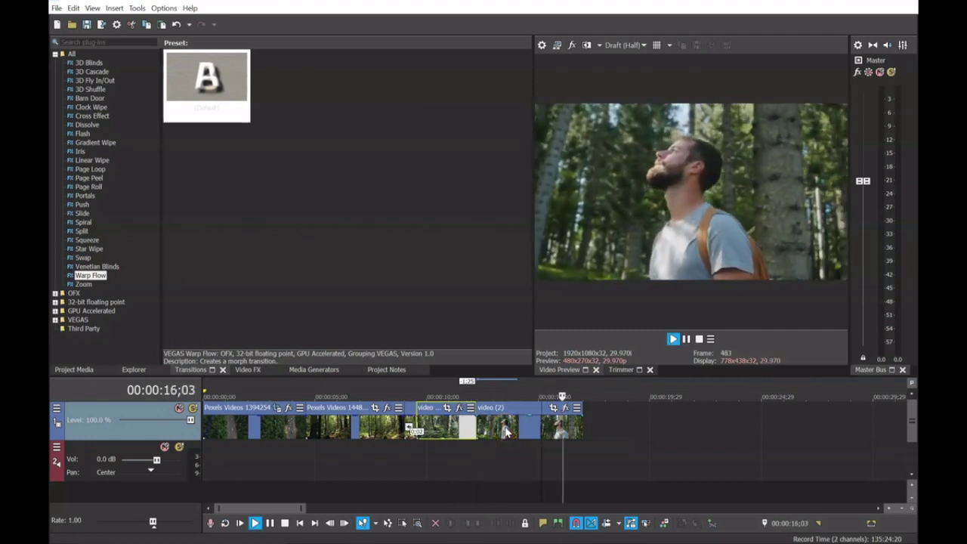
pyautogui.click(571, 423)
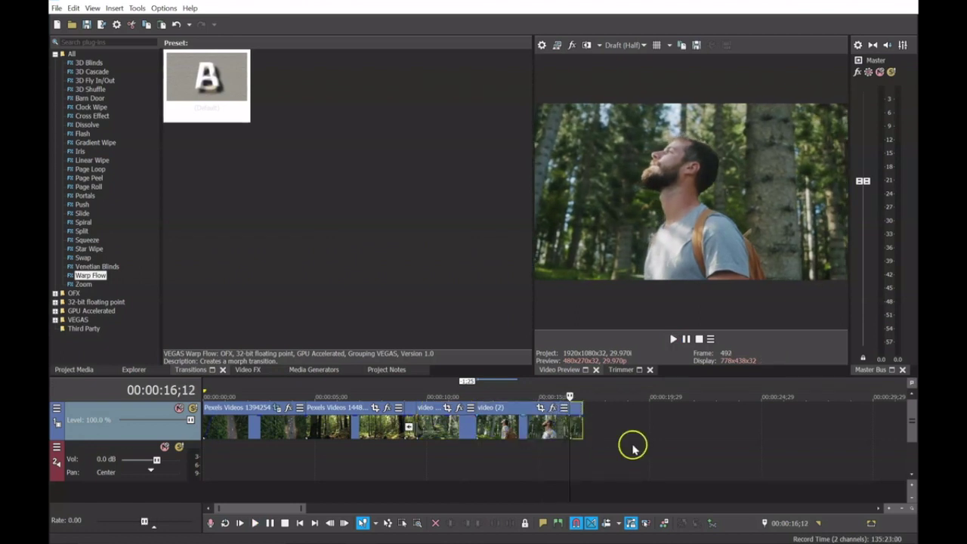
pyautogui.scroll(-3, 630, 445)
pyautogui.moveTo(571, 430); pyautogui.dragTo(387, 429)
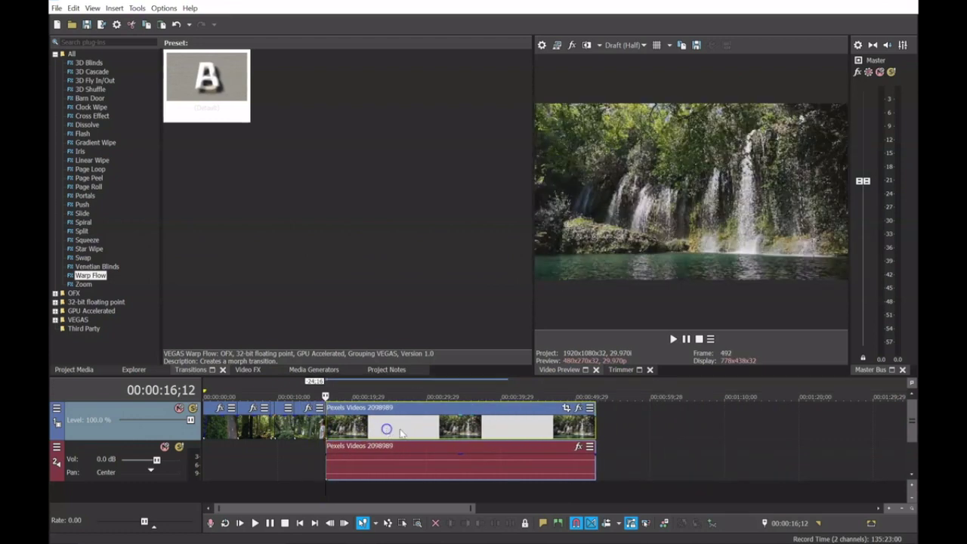
# Step: Split the waterfall clip at 00:00:26;12, delete the part before the cut and move the rest against video (2)
pyautogui.press('s')
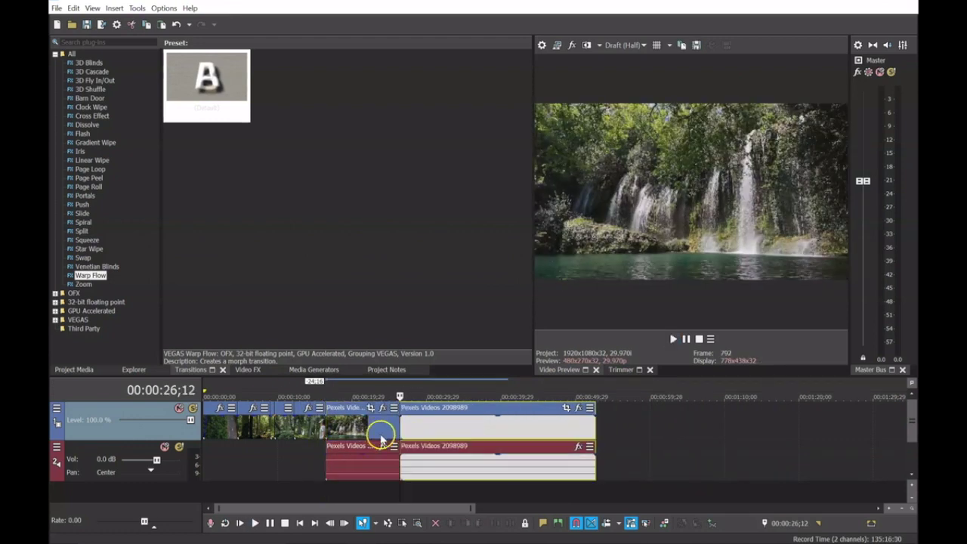
pyautogui.click(377, 436)
pyautogui.press('Delete')
pyautogui.moveTo(417, 430); pyautogui.dragTo(347, 431)
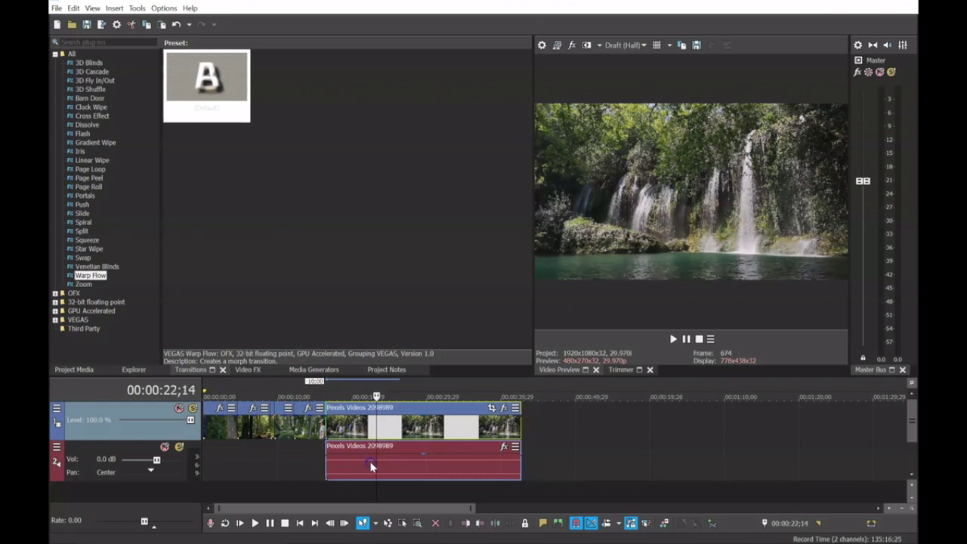
# Step: Remove the waterfall clip's audio from its group and delete it
pyautogui.rightClick(370, 462)
pyautogui.moveTo(513, 376)
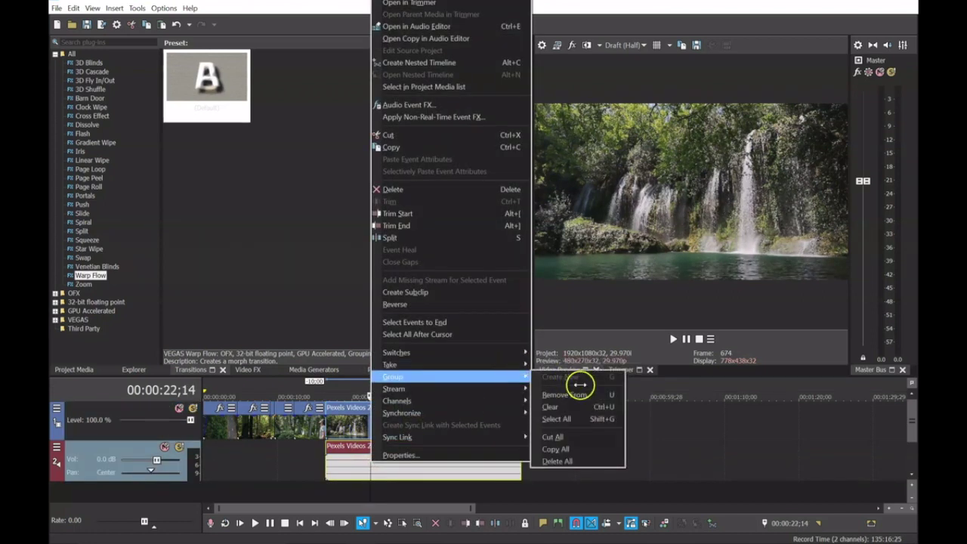
pyautogui.click(582, 394)
pyautogui.click(431, 464)
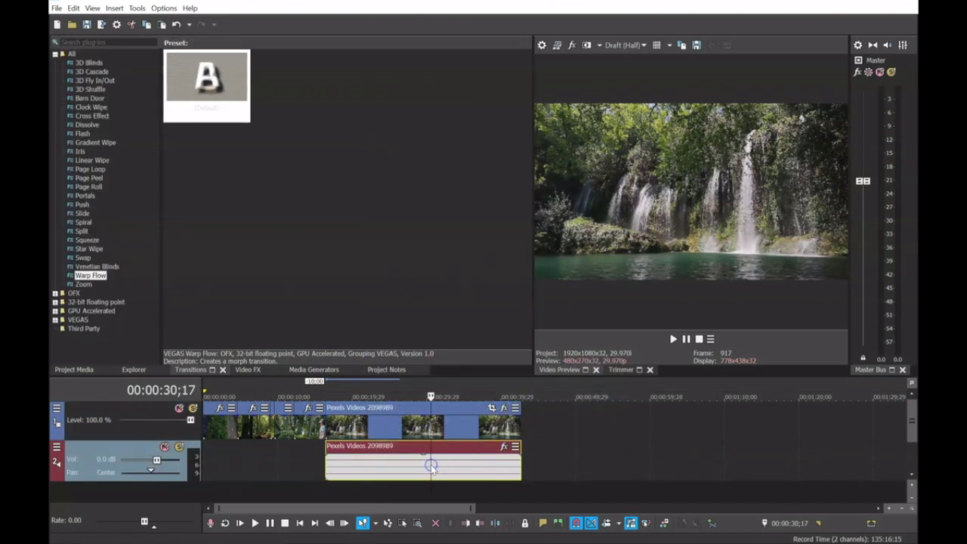
pyautogui.press('Delete')
# Step: Play the waterfall clip, split it at 00:00:22;27 and delete everything after the cut
pyautogui.click(358, 428)
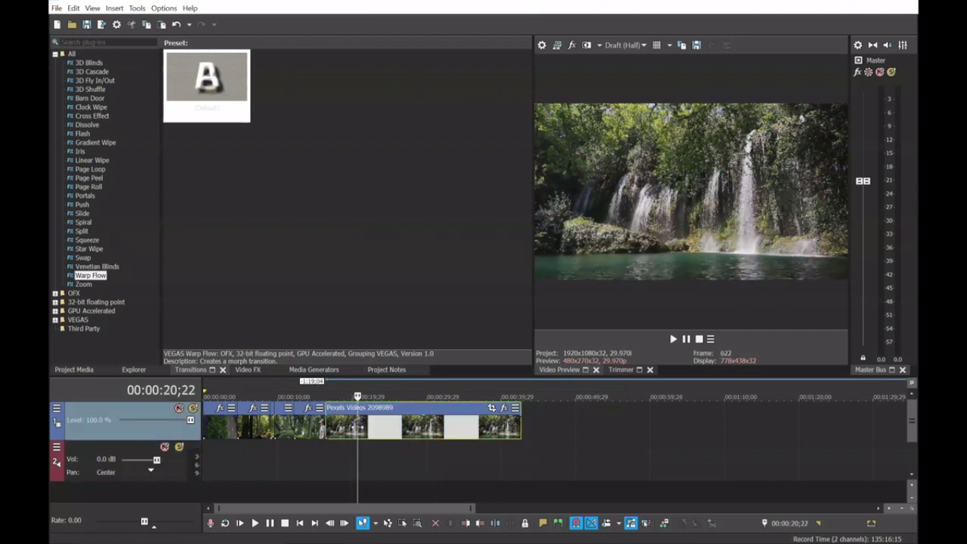
pyautogui.click(344, 429)
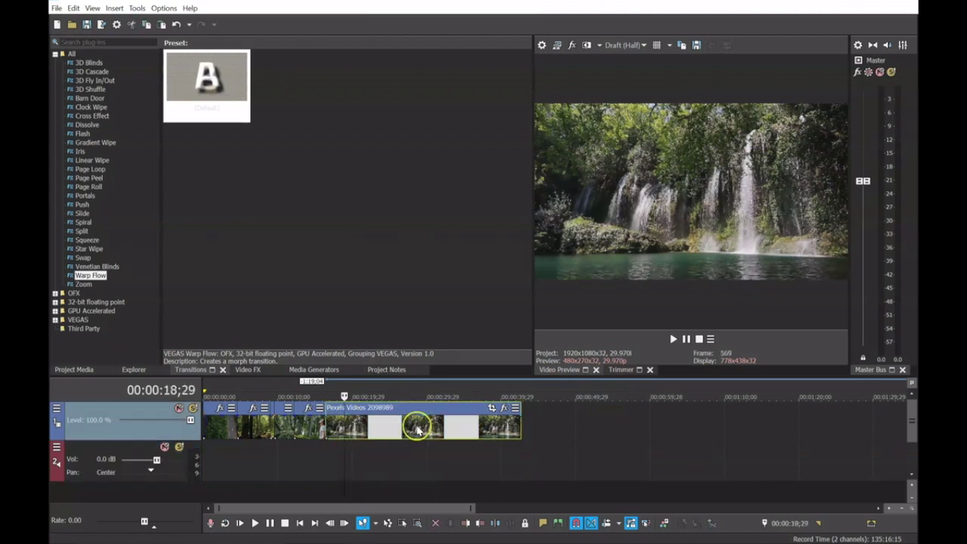
pyautogui.press('space')
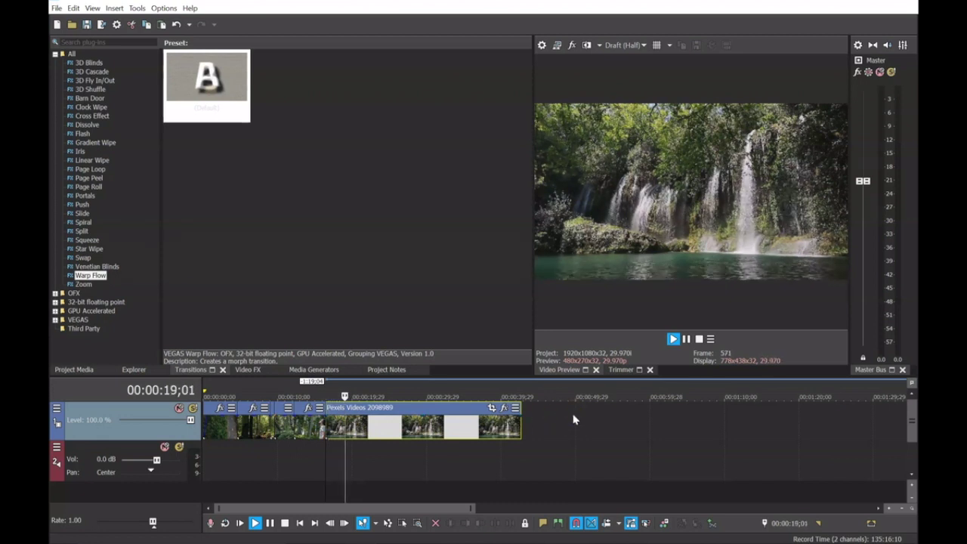
pyautogui.press('space')
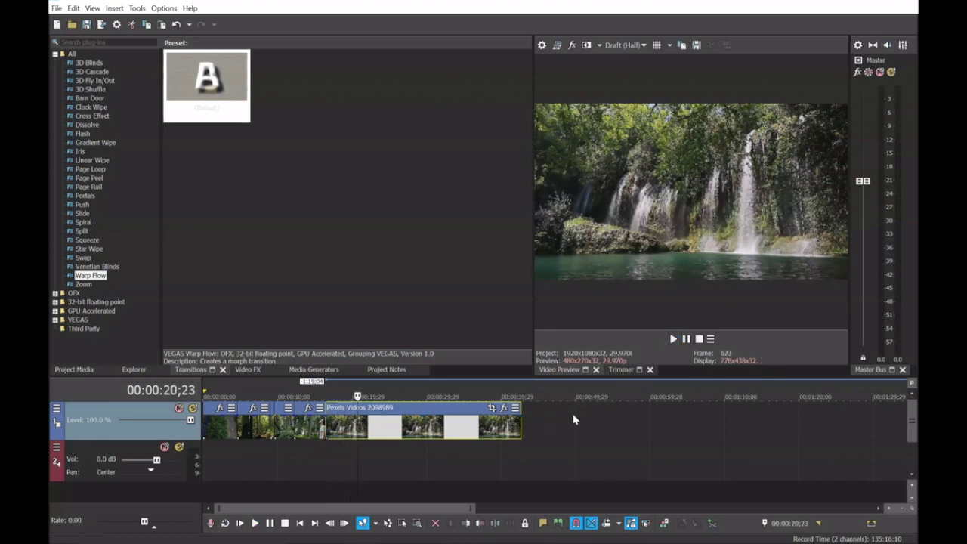
pyautogui.press('space')
pyautogui.click(370, 431)
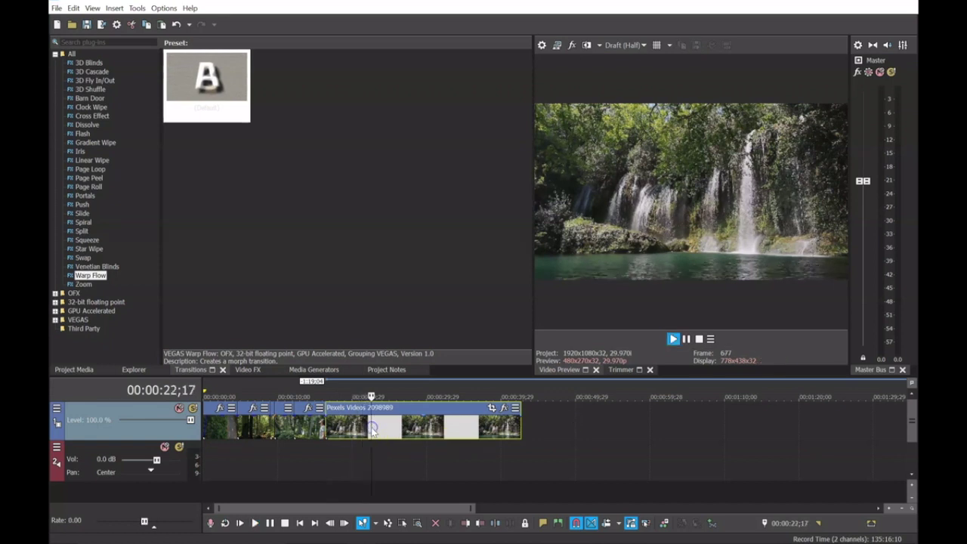
pyautogui.press('s')
pyautogui.press('Delete')
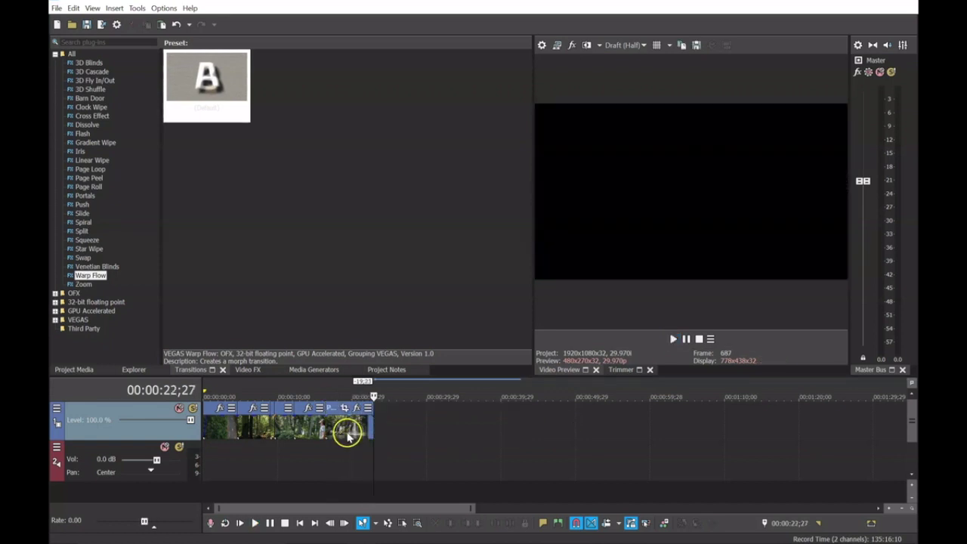
# Step: Play the cut from video (2) into the waterfall clip
pyautogui.scroll(3, 348, 435)
pyautogui.scroll(2, 454, 442)
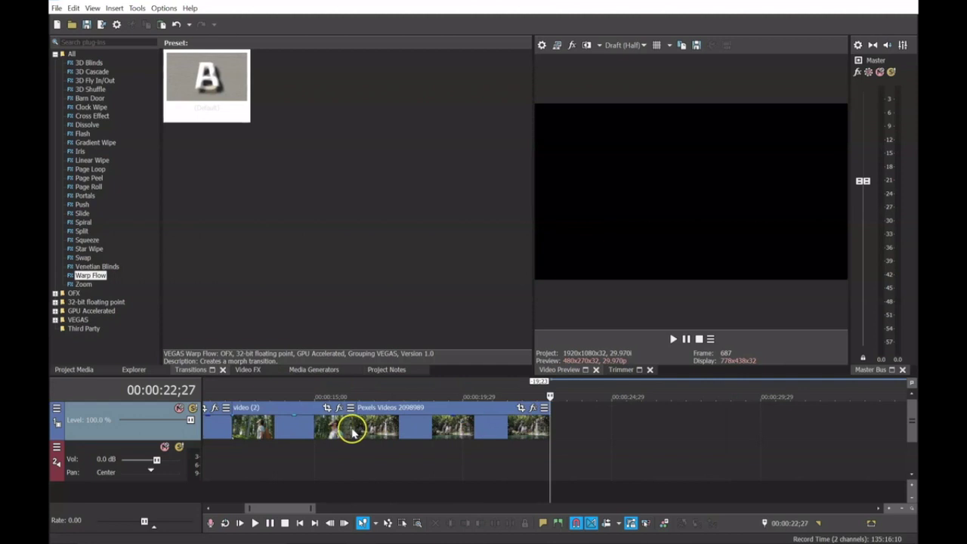
pyautogui.click(352, 430)
pyautogui.click(345, 432)
pyautogui.press('space')
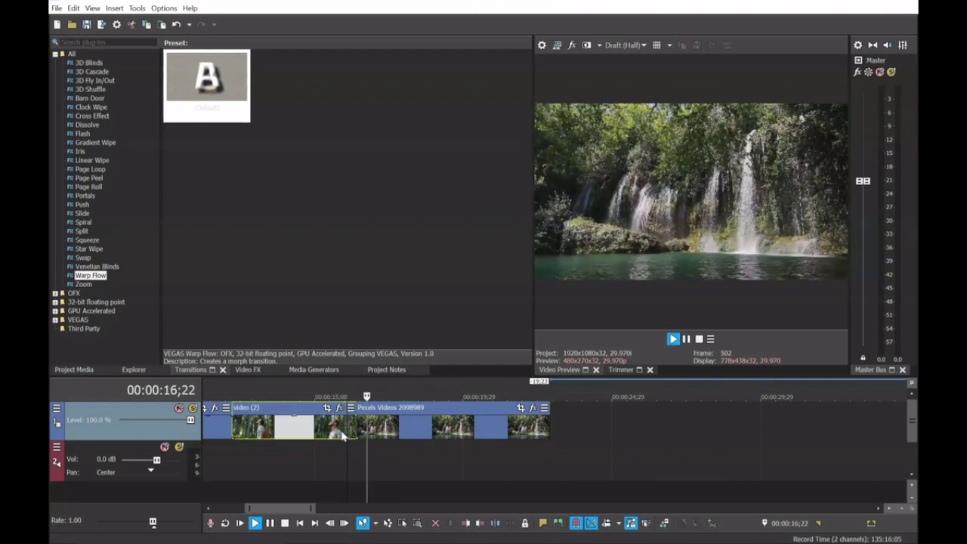
pyautogui.click(363, 423)
pyautogui.click(456, 427)
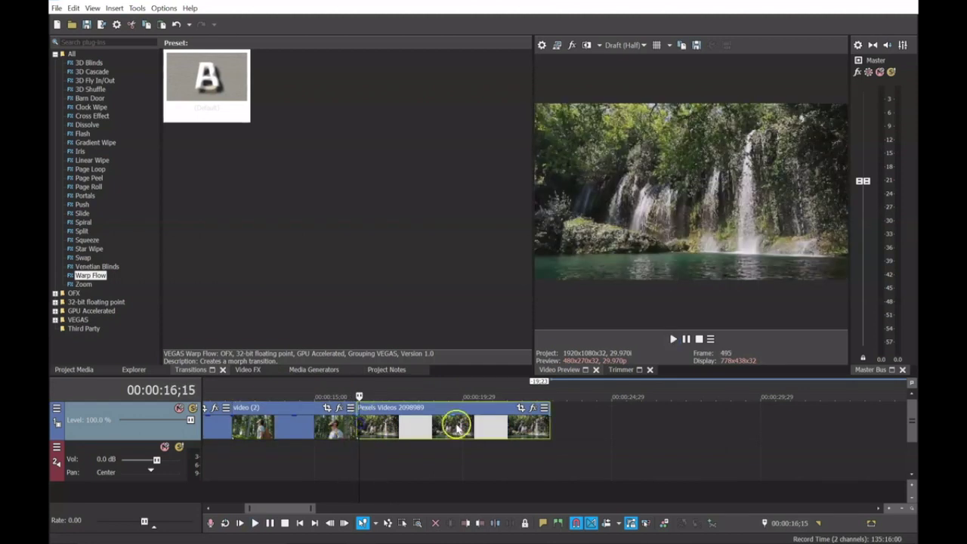
# Step: Animate the waterfall clip's Pan/Crop from about 1,363 × 767 at the start to about 1,588 × 893 at 00:00:06;14
pyautogui.click(521, 409)
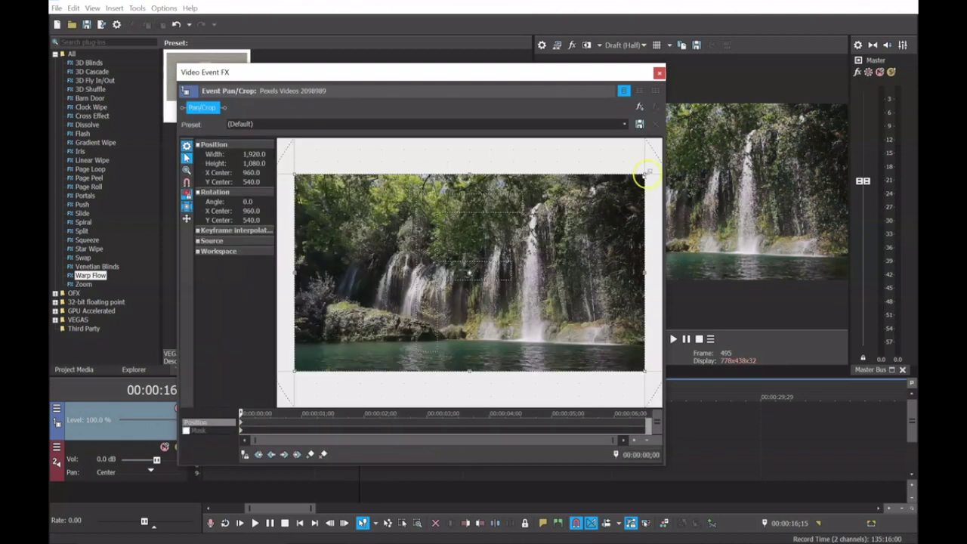
pyautogui.moveTo(637, 191); pyautogui.dragTo(611, 219)
pyautogui.moveTo(546, 273); pyautogui.dragTo(546, 290)
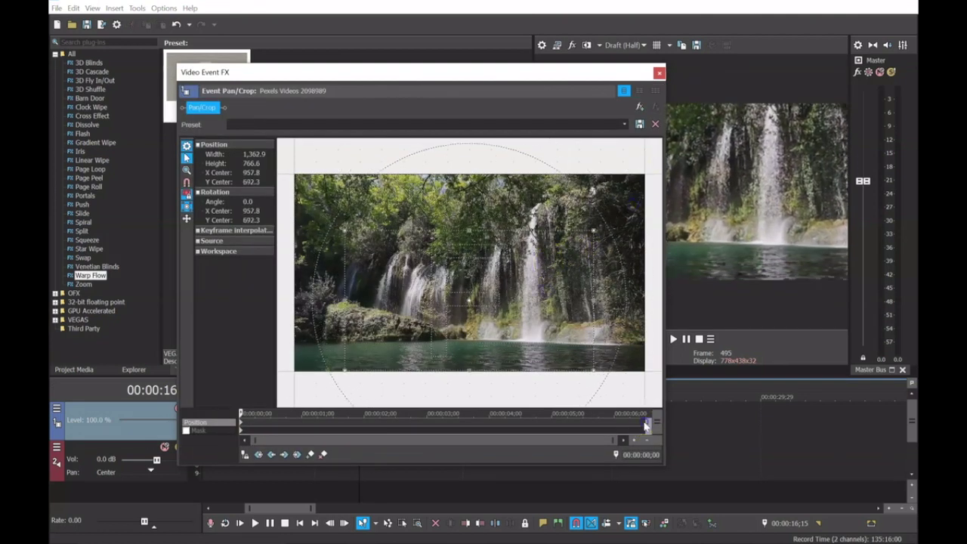
pyautogui.moveTo(592, 231)
pyautogui.mouseDown()
pyautogui.moveTo(605, 217)
pyautogui.moveTo(578, 239)
pyautogui.mouseUp()
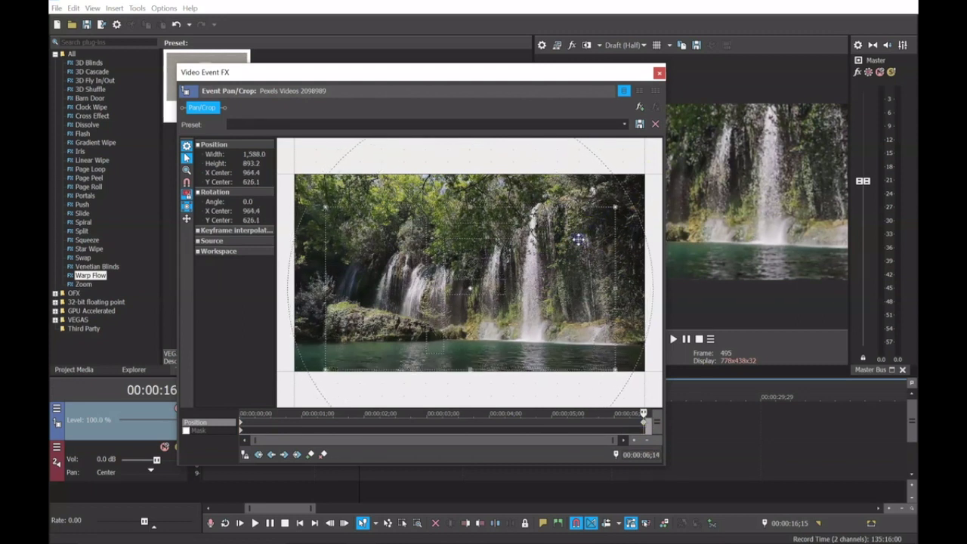
pyautogui.click(659, 73)
# Step: Play the waterfall zoom and add a short fade-out at the end of the waterfall clip
pyautogui.press('space')
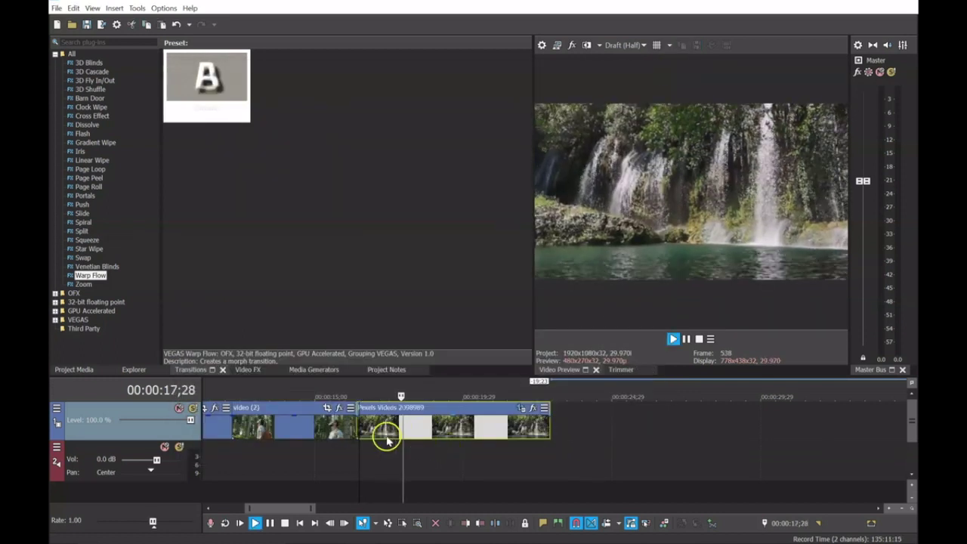
pyautogui.click(345, 424)
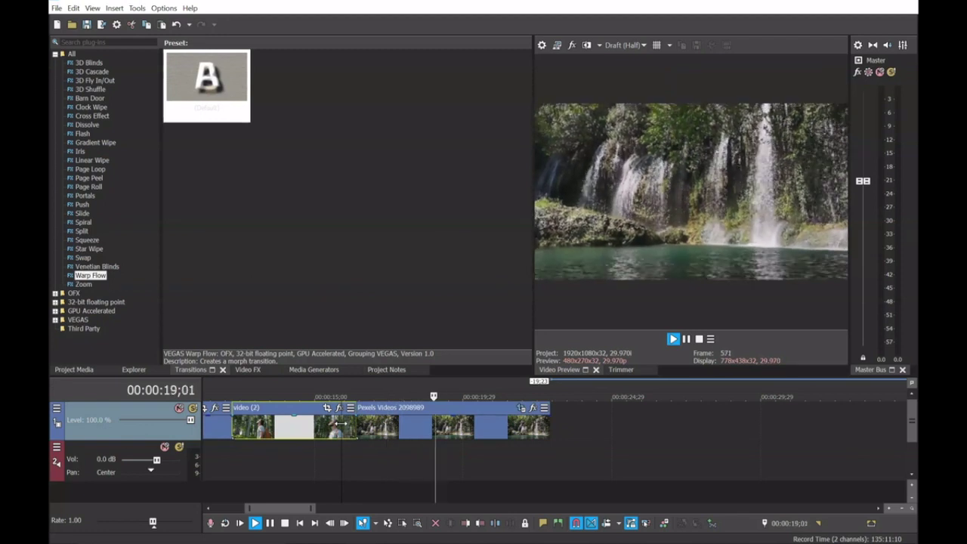
pyautogui.moveTo(554, 415); pyautogui.dragTo(526, 414)
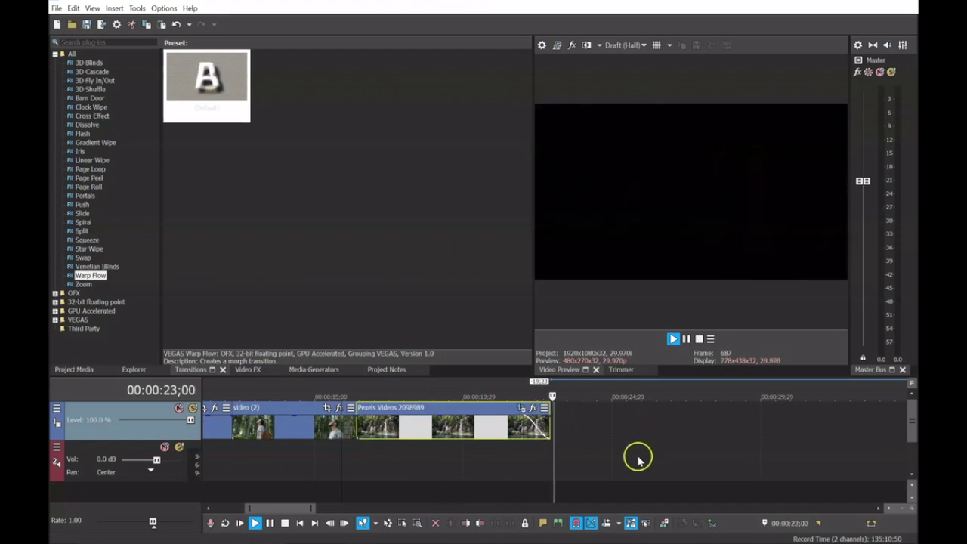
pyautogui.press('space')
# Step: Move the ES_Osaka - oomiee music clip to the very start of the timeline under the video clips
pyautogui.scroll(-8, 638, 457)
pyautogui.click(556, 474)
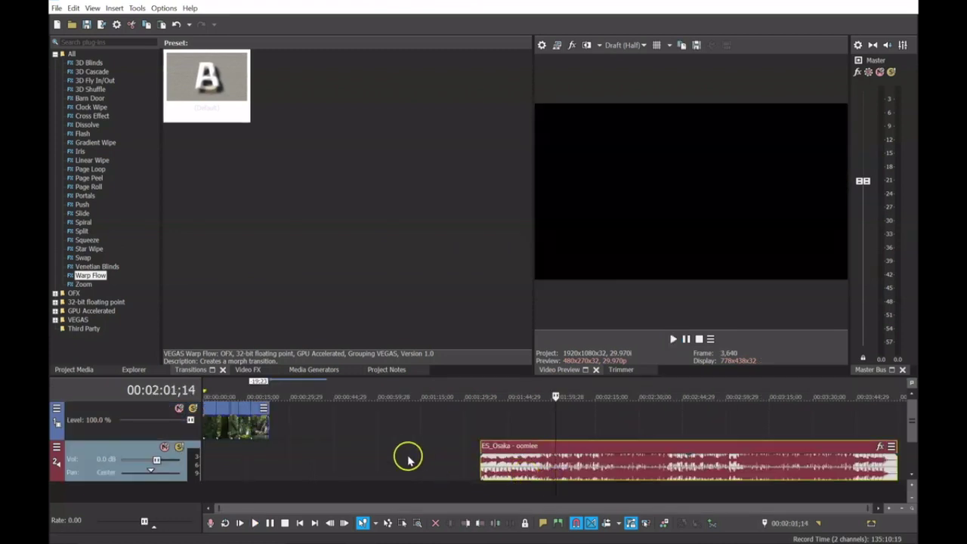
pyautogui.click(204, 450)
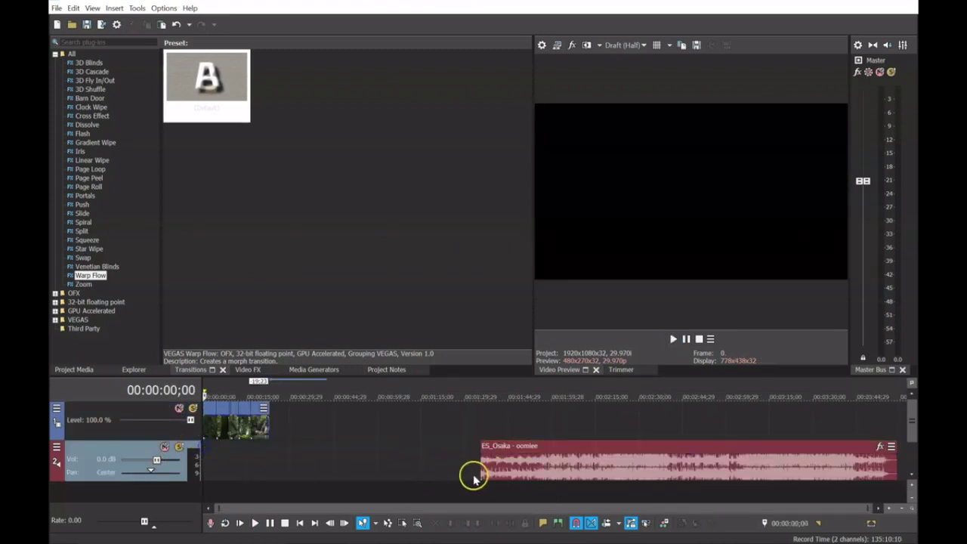
pyautogui.click(561, 469)
pyautogui.moveTo(506, 470); pyautogui.dragTo(219, 466)
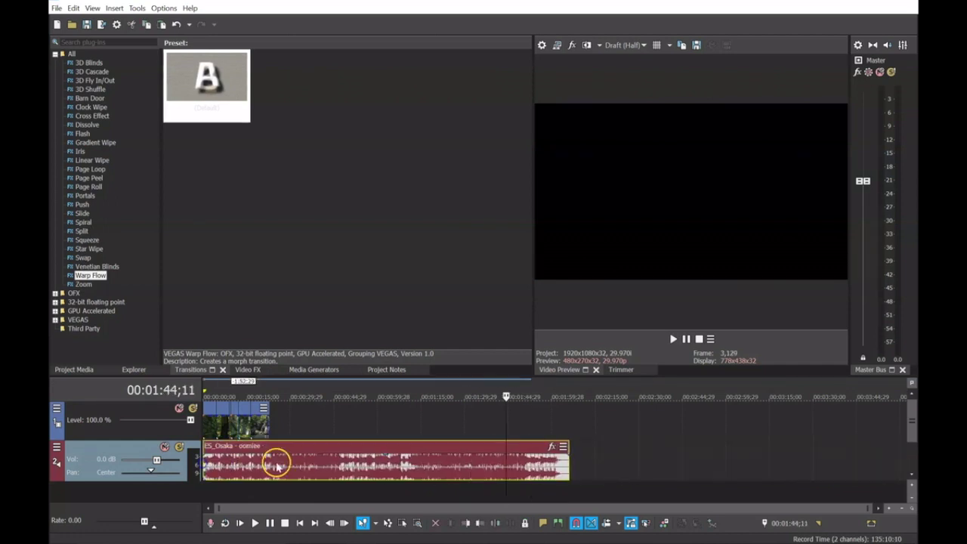
# Step: Split the music clip at 00:00:22;27 where the video ends and delete the remainder
pyautogui.scroll(3, 264, 460)
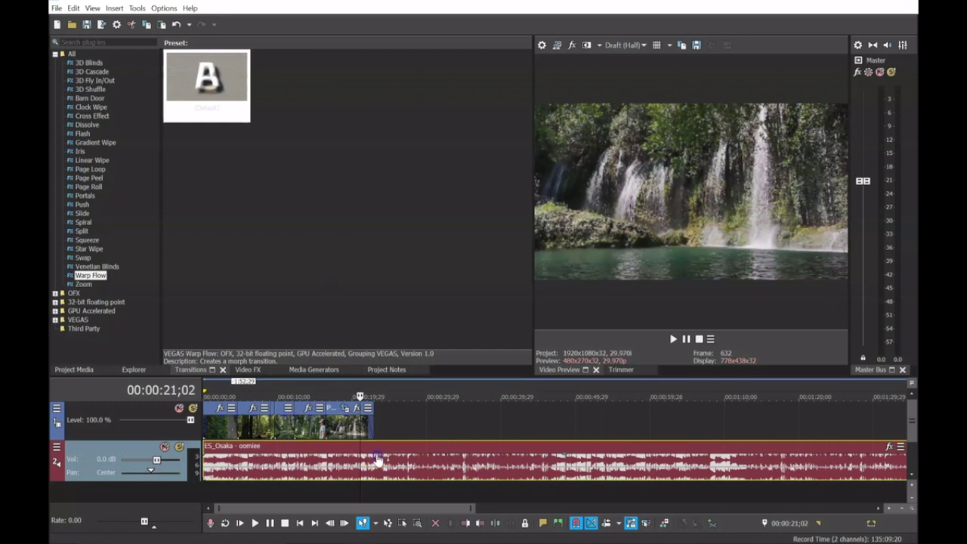
pyautogui.click(377, 461)
pyautogui.press('s')
pyautogui.click(453, 456)
pyautogui.press('Delete')
# Step: Add a short fade-out to the end of the music clip
pyautogui.scroll(2, 527, 465)
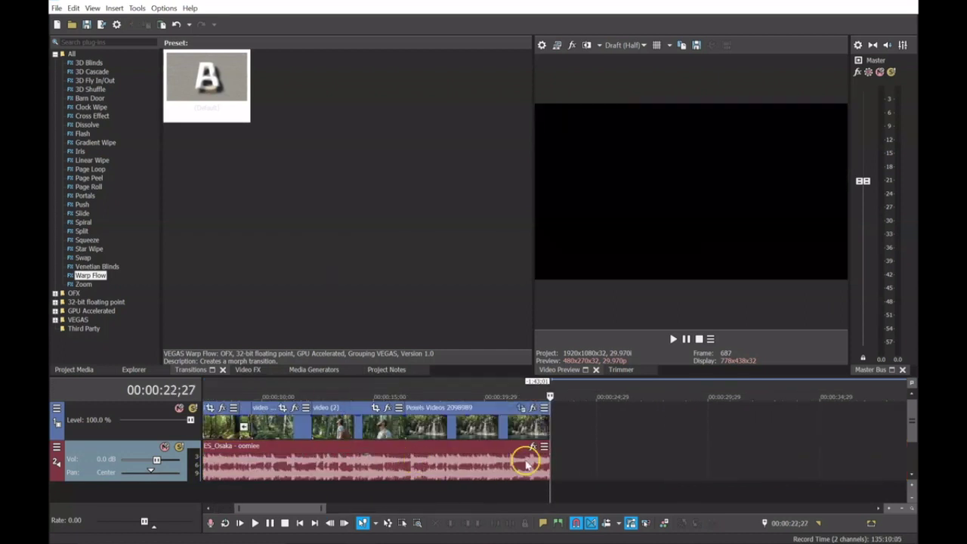
pyautogui.moveTo(550, 453); pyautogui.dragTo(541, 453)
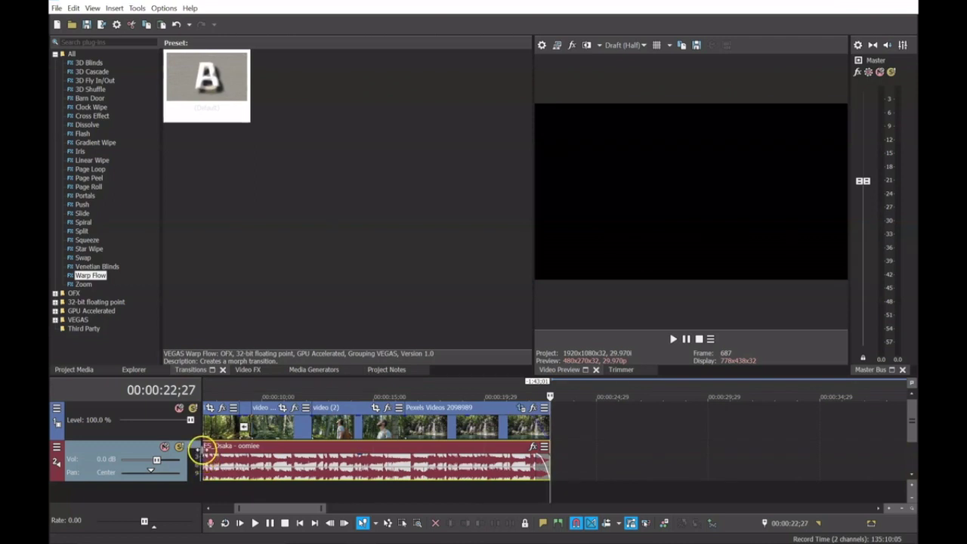
pyautogui.scroll(3, 206, 457)
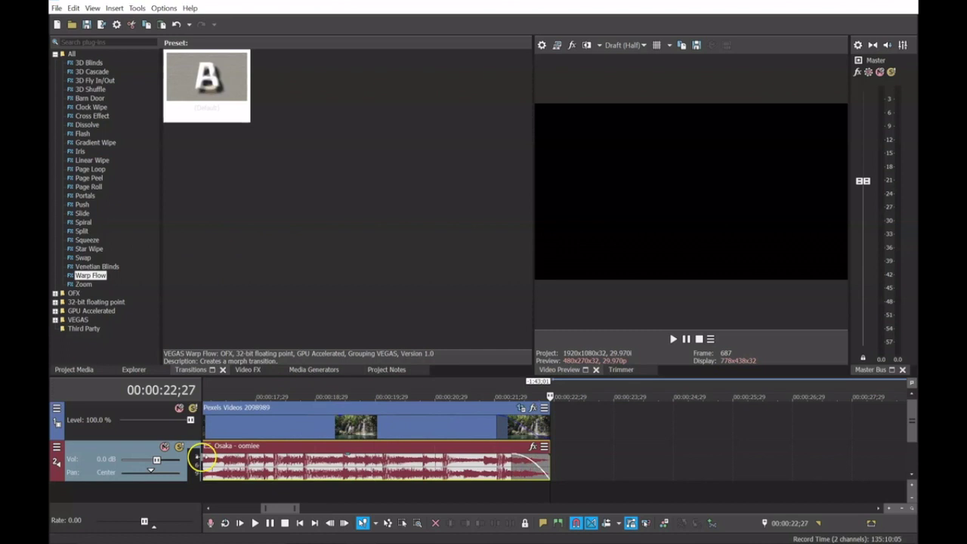
# Step: Add a fade-in of about one second to the start of the music clip and lower the clip's gain
pyautogui.moveTo(264, 506); pyautogui.dragTo(198, 508)
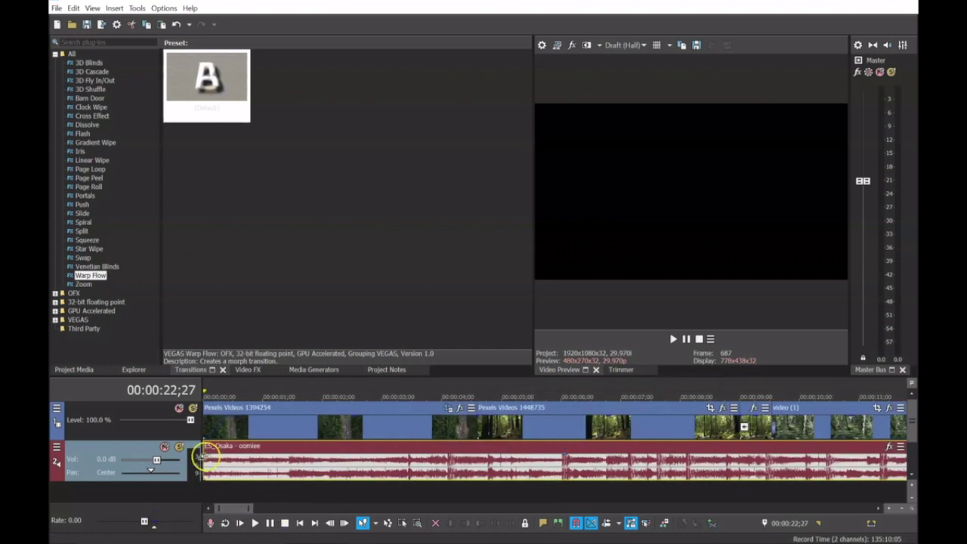
pyautogui.moveTo(205, 451); pyautogui.dragTo(250, 456)
pyautogui.moveTo(339, 457); pyautogui.dragTo(340, 470)
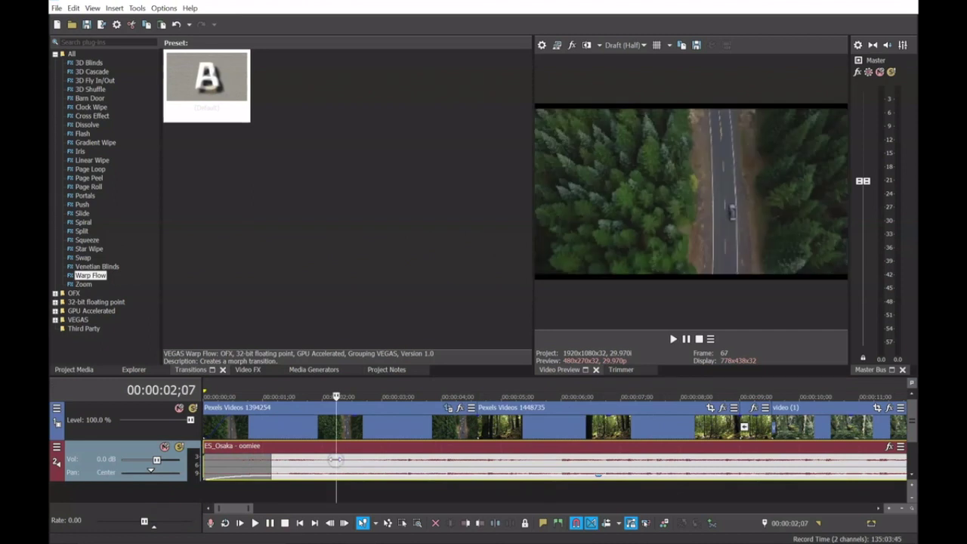
# Step: Play the edit from 00:00:02;07 to check the music level against the opening clips
pyautogui.press('space')
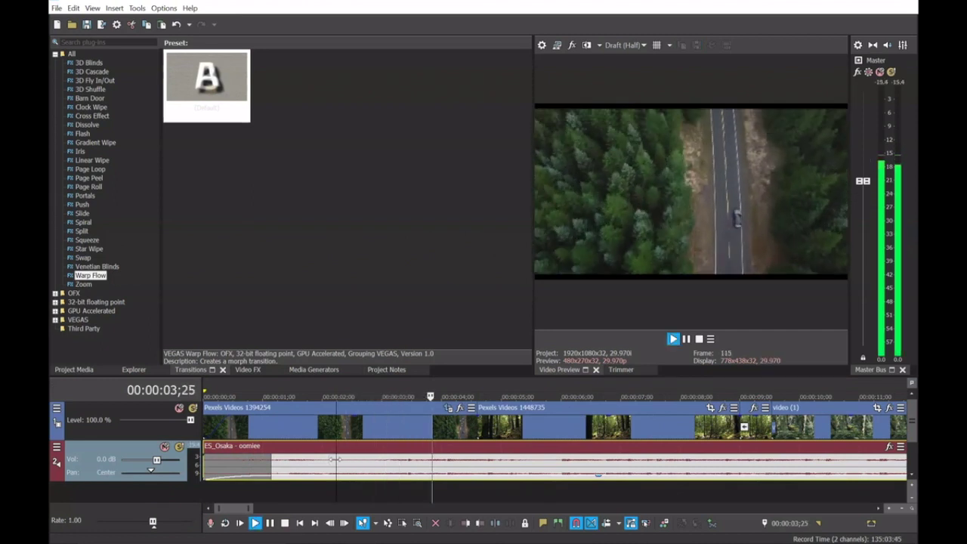
pyautogui.press('Down')
pyautogui.press('Down')
pyautogui.press('Down')
pyautogui.press('Down')
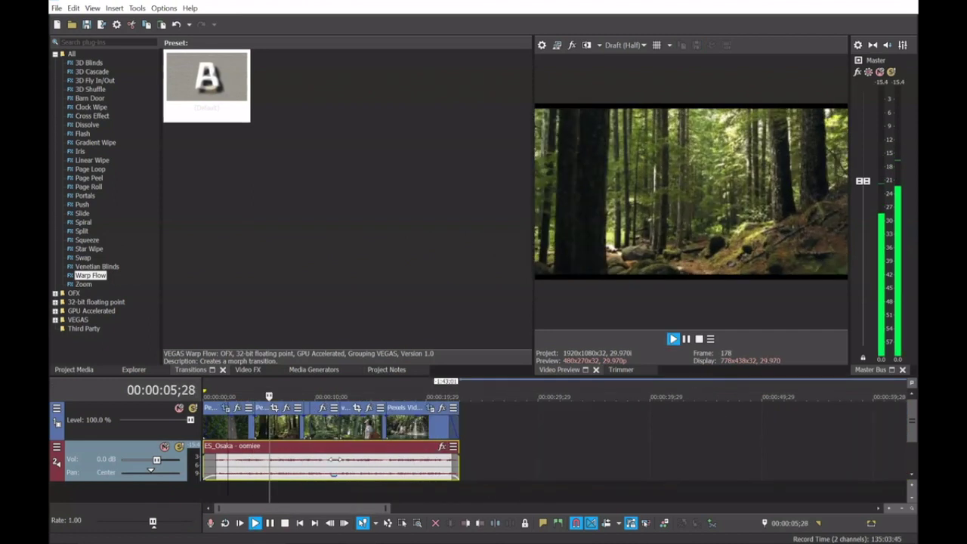
pyautogui.press('space')
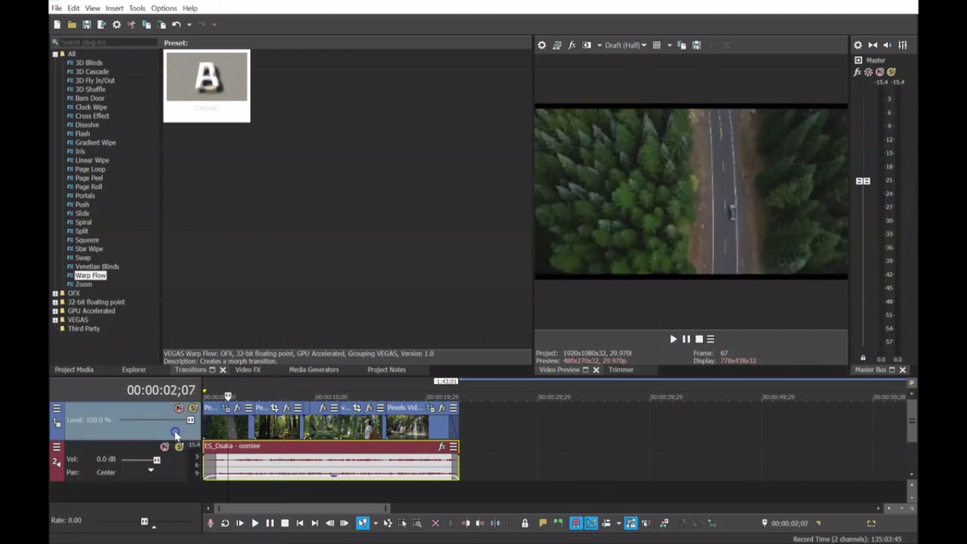
# Step: Insert an empty video track above the nature clips
pyautogui.rightClick(174, 434)
pyautogui.click(248, 281)
pyautogui.click(396, 438)
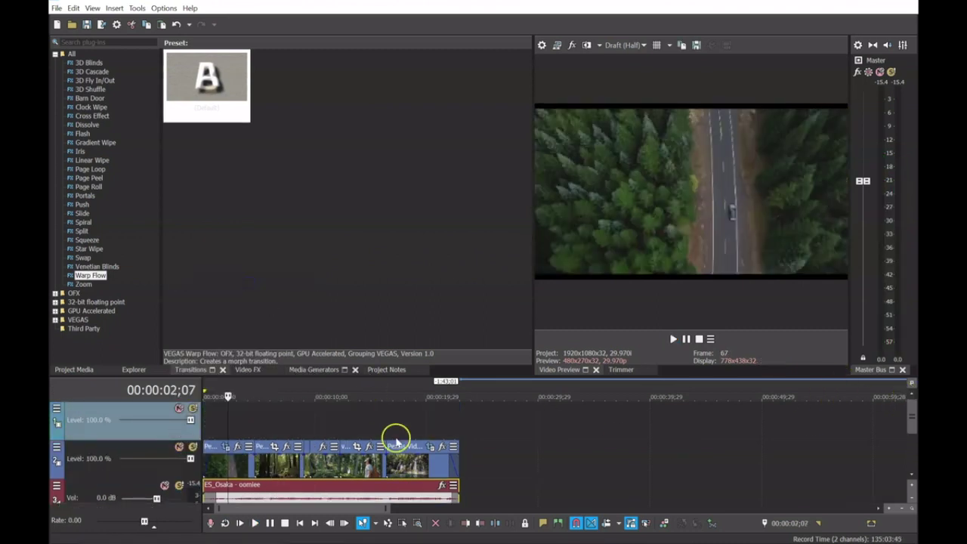
# Step: Place a default Titles & Text event on the empty video track at 00:00:16;12, where the waterfall clip starts
pyautogui.click(385, 430)
pyautogui.click(94, 160)
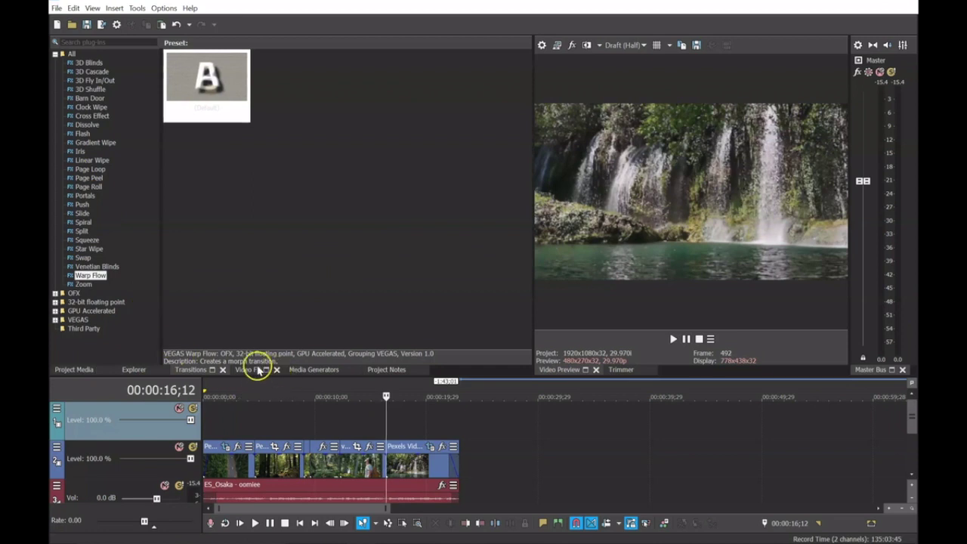
pyautogui.click(327, 368)
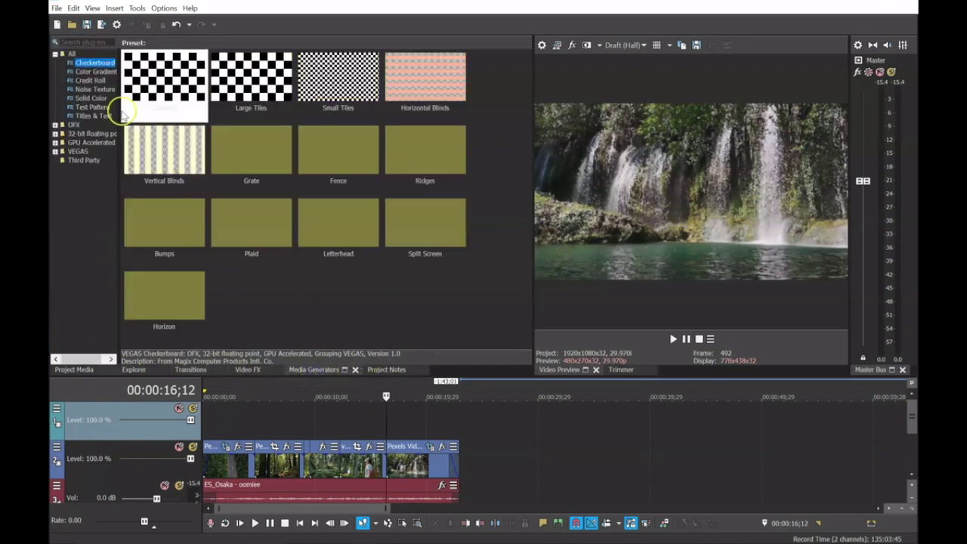
pyautogui.click(95, 116)
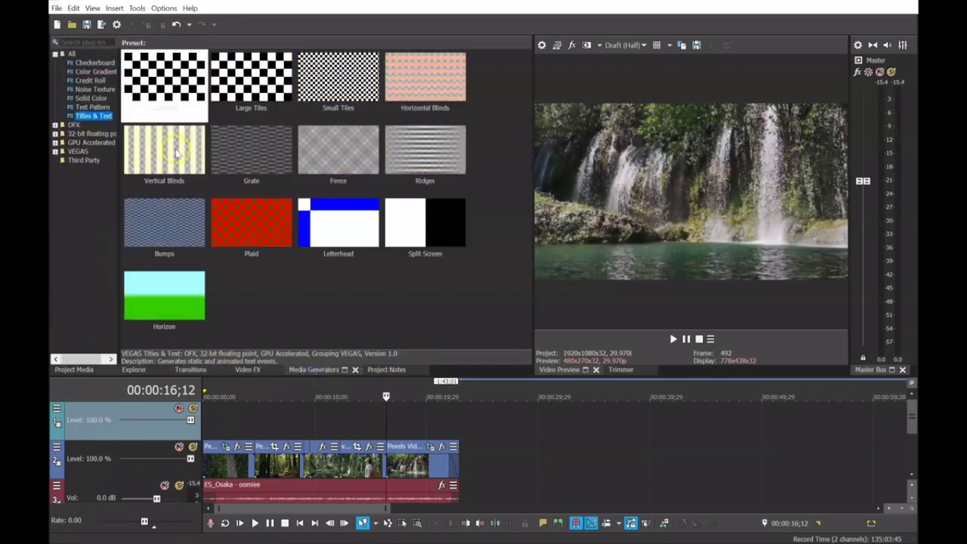
pyautogui.moveTo(172, 85); pyautogui.dragTo(390, 414)
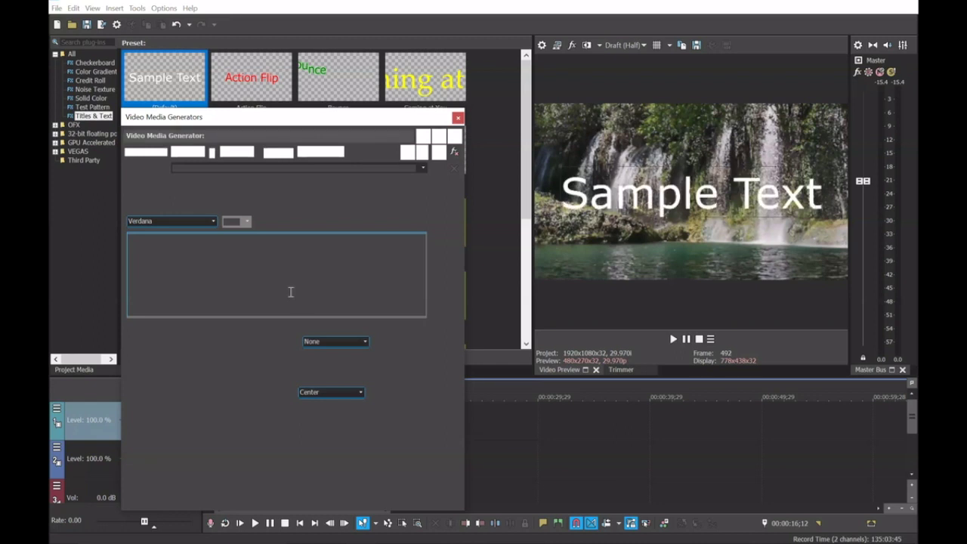
# Step: Replace the title's sample text with "Go Outside" and make the word "Outside" bold
pyautogui.click(290, 292)
pyautogui.hotkey('ctrl', 'a')
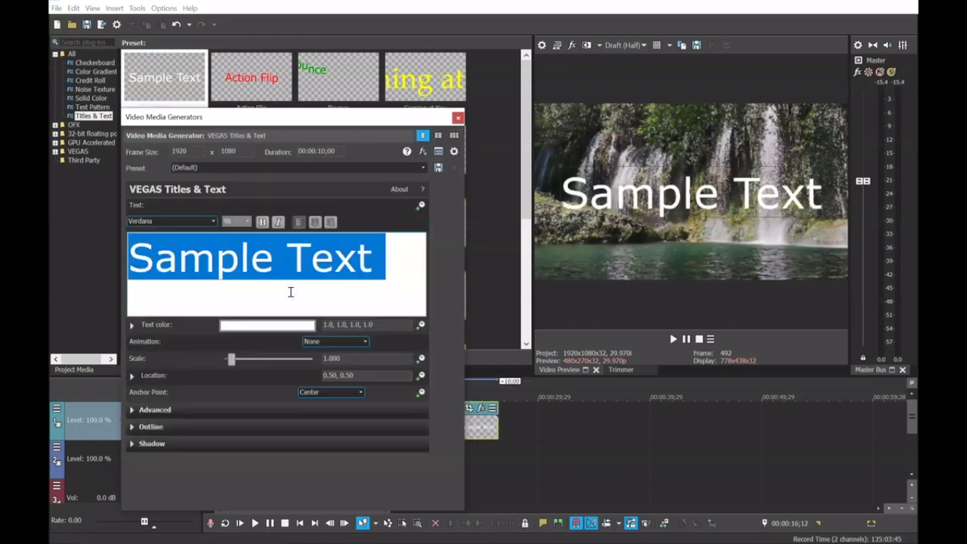
pyautogui.write('Go Outside')
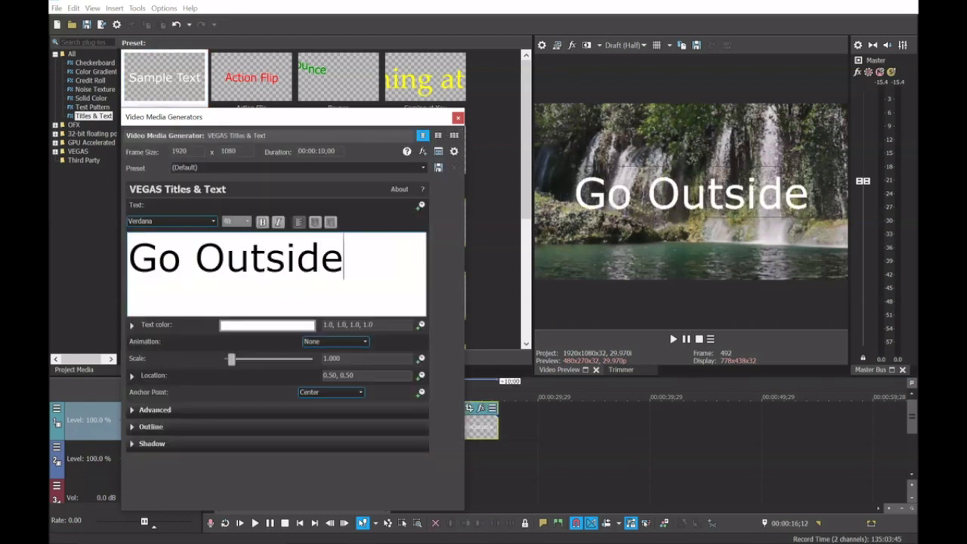
pyautogui.moveTo(198, 260); pyautogui.dragTo(384, 262)
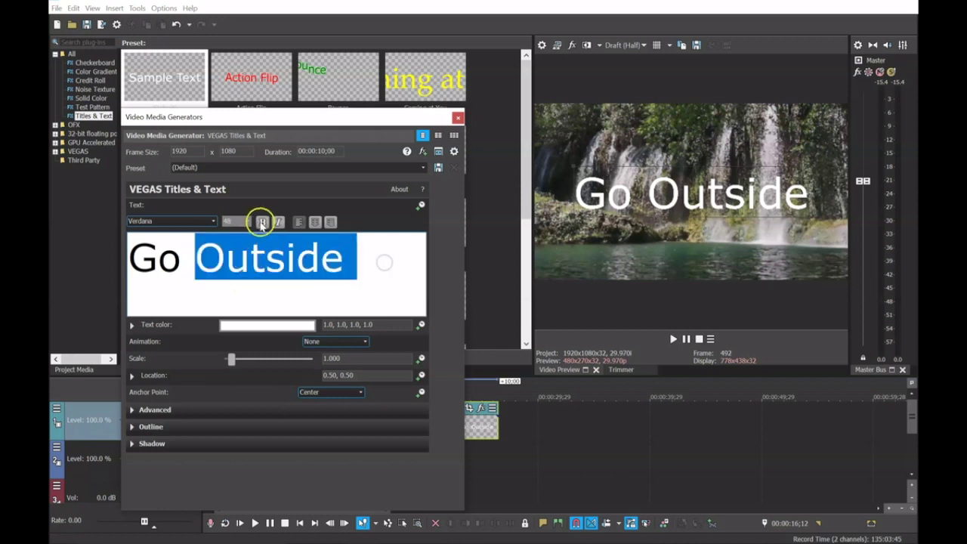
pyautogui.click(261, 224)
# Step: Set the whole title's font size to 36 and move it up near the top edge of the frame
pyautogui.hotkey('ctrl', 'a')
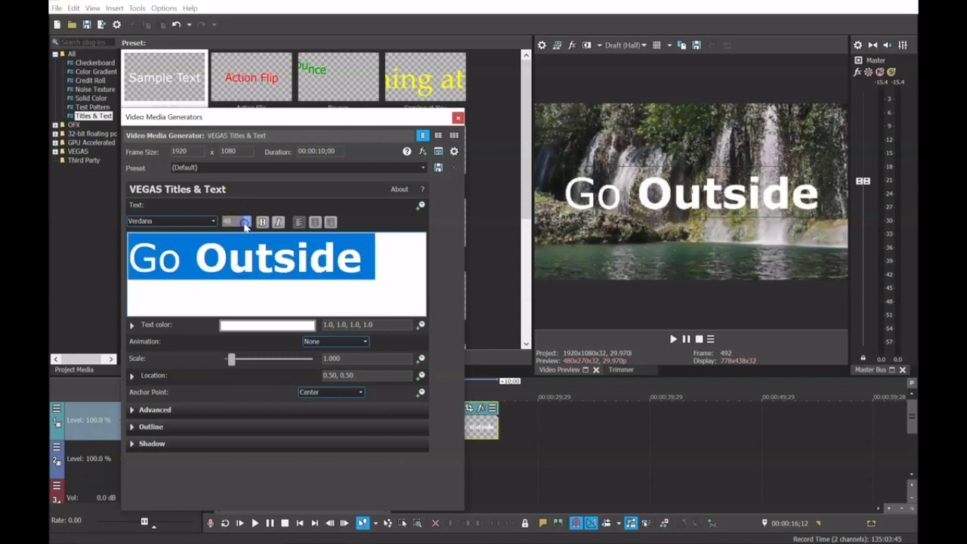
pyautogui.click(245, 224)
pyautogui.click(240, 308)
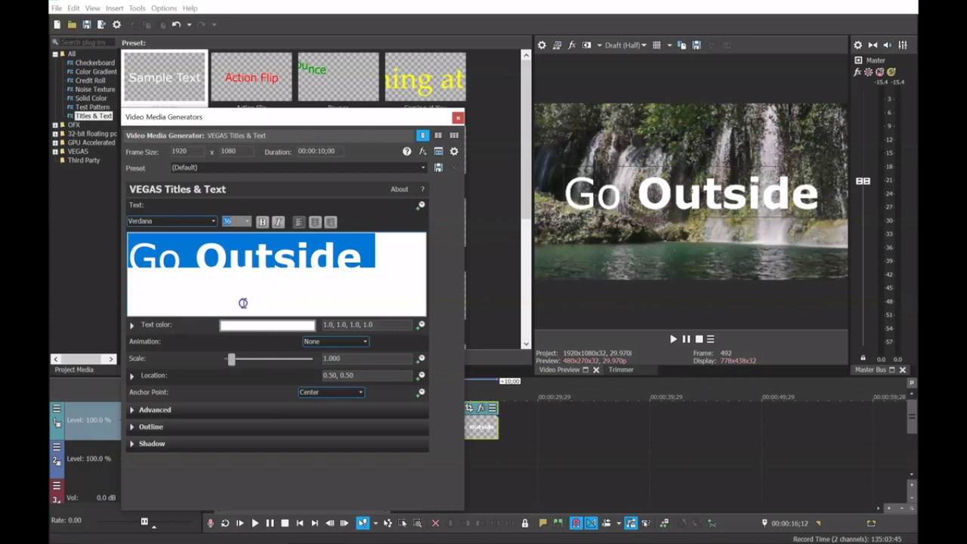
pyautogui.moveTo(677, 193); pyautogui.dragTo(677, 127)
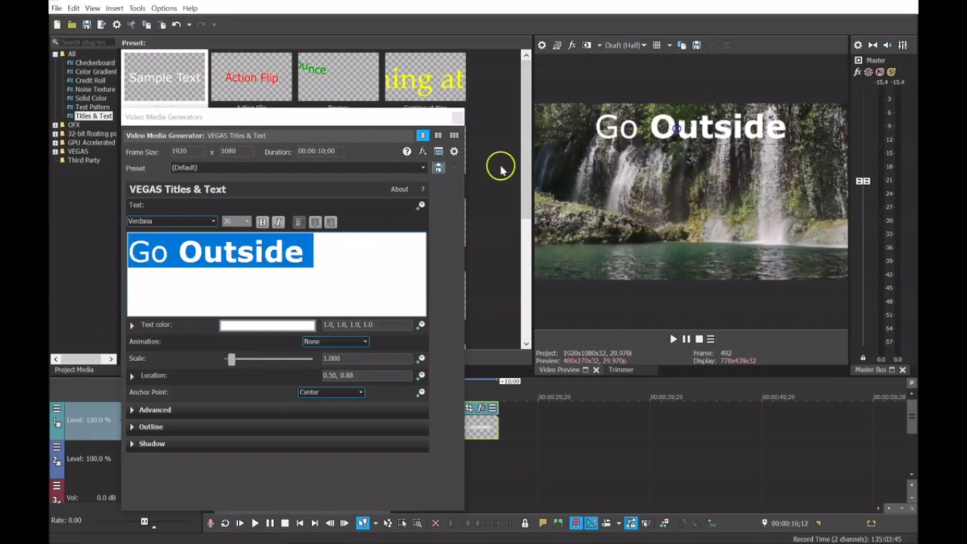
pyautogui.click(453, 119)
# Step: Trim the title's end to match the end of the waterfall clip and add a fade-in and a short fade-out to it
pyautogui.moveTo(386, 414); pyautogui.dragTo(406, 420)
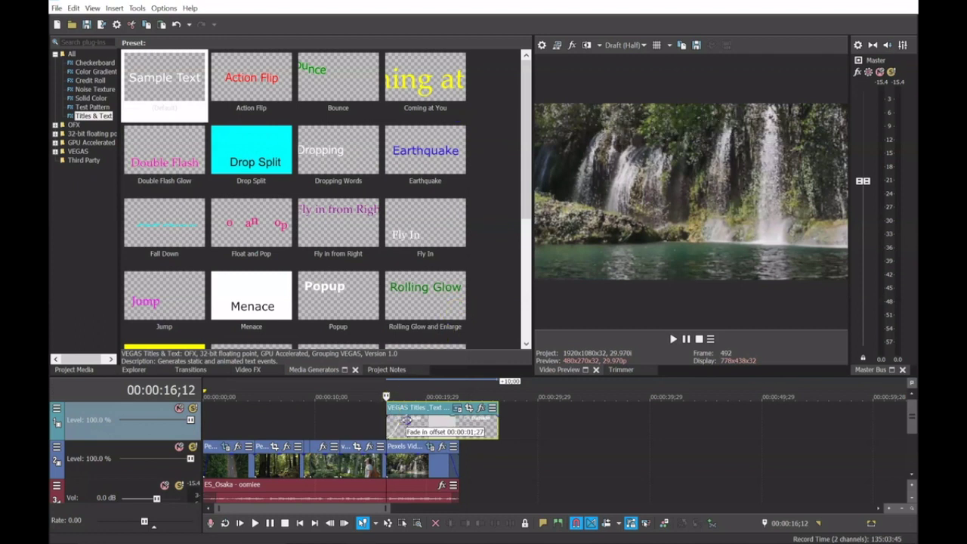
pyautogui.moveTo(498, 428); pyautogui.dragTo(460, 428)
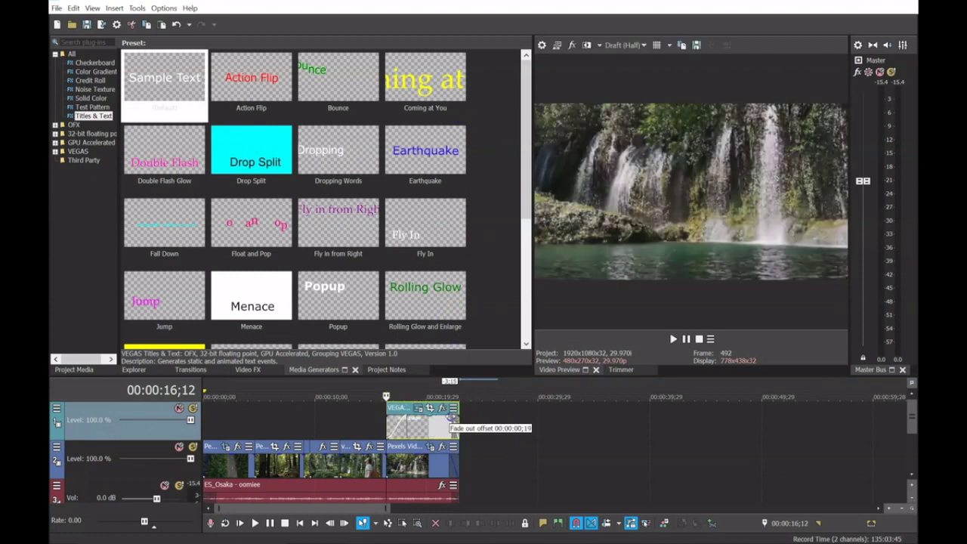
pyautogui.press('space')
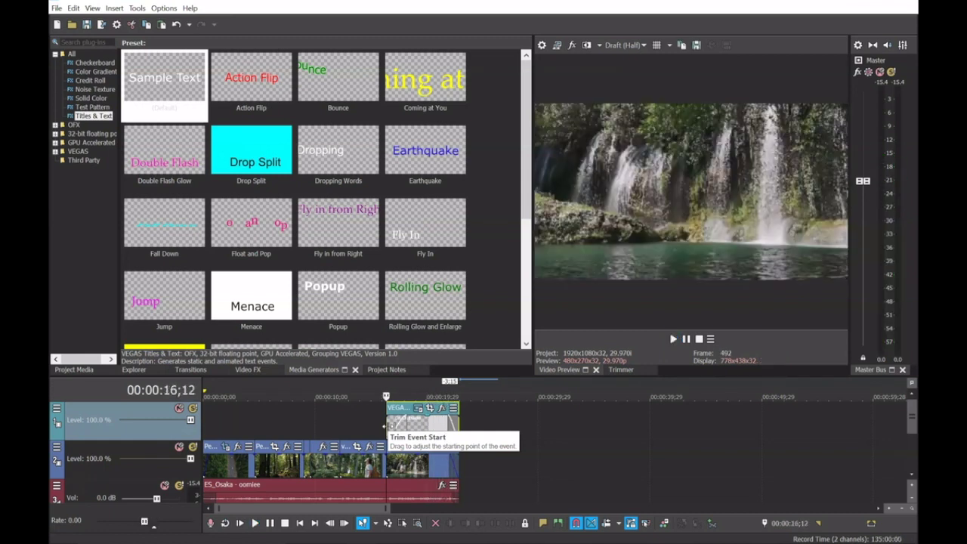
# Step: Play the edit from the beginning of the timeline to review the clips, music and title
pyautogui.scroll(-5, 387, 426)
pyautogui.click(204, 428)
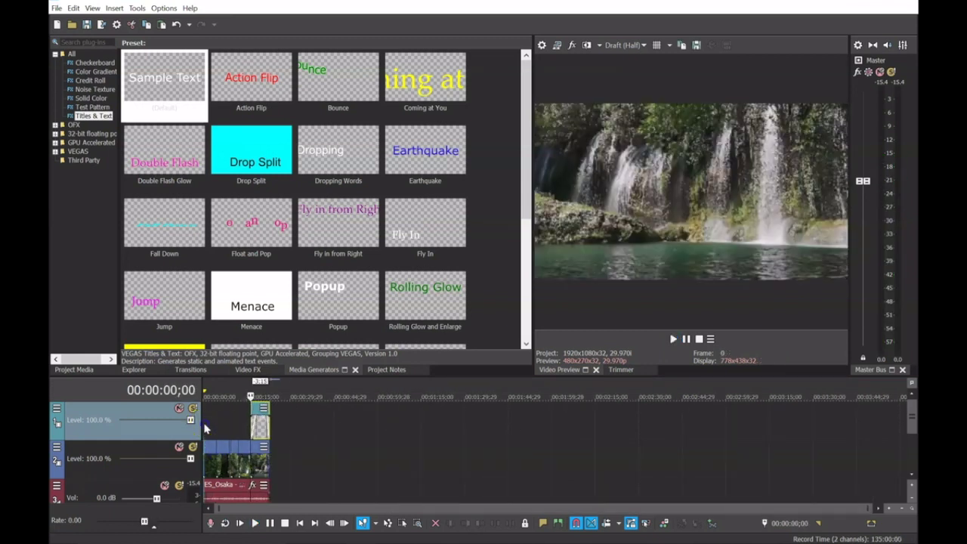
pyautogui.press('space')
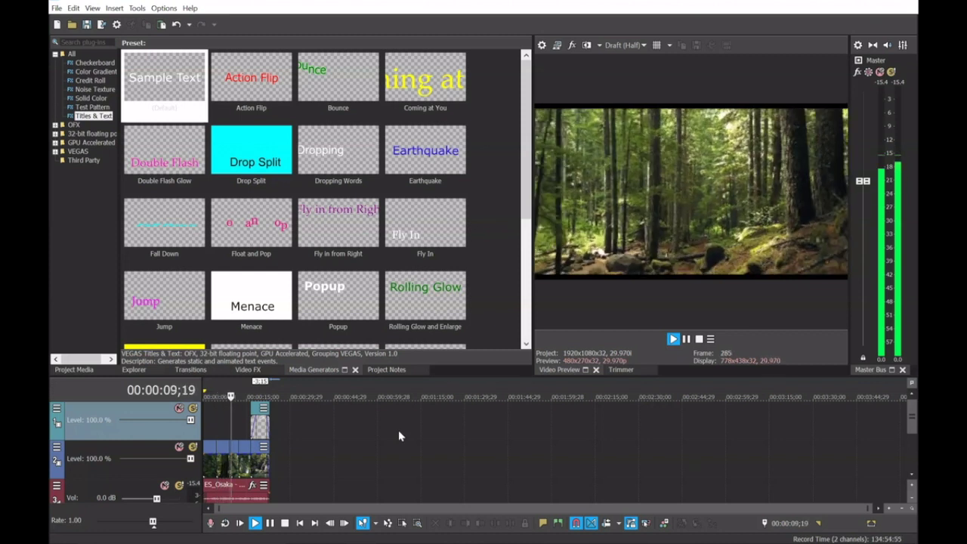
pyautogui.press('space')
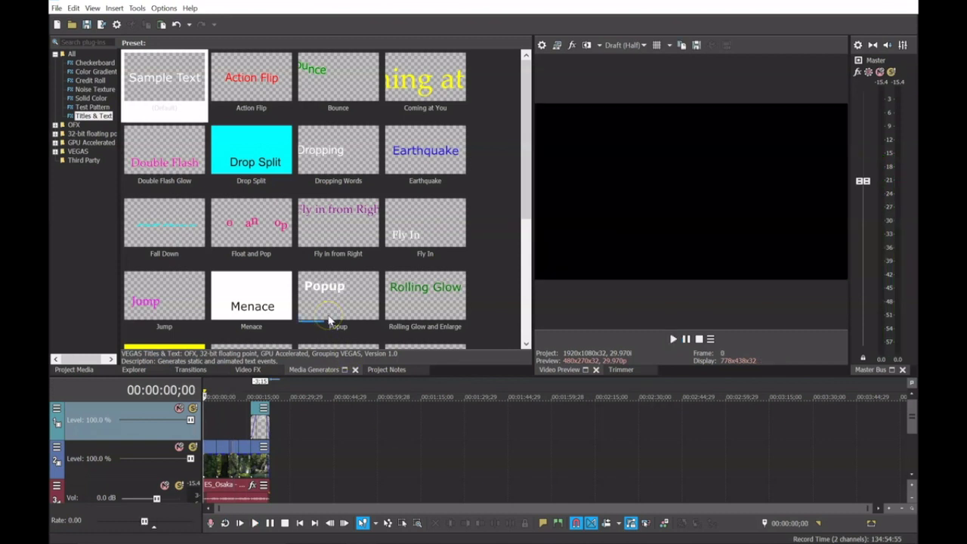
pyautogui.scroll(5, 269, 459)
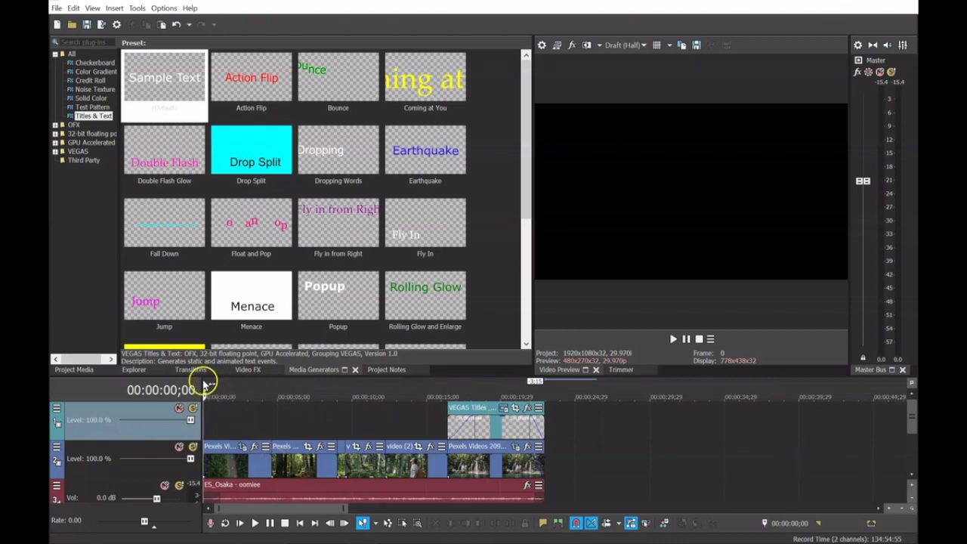
pyautogui.click(252, 461)
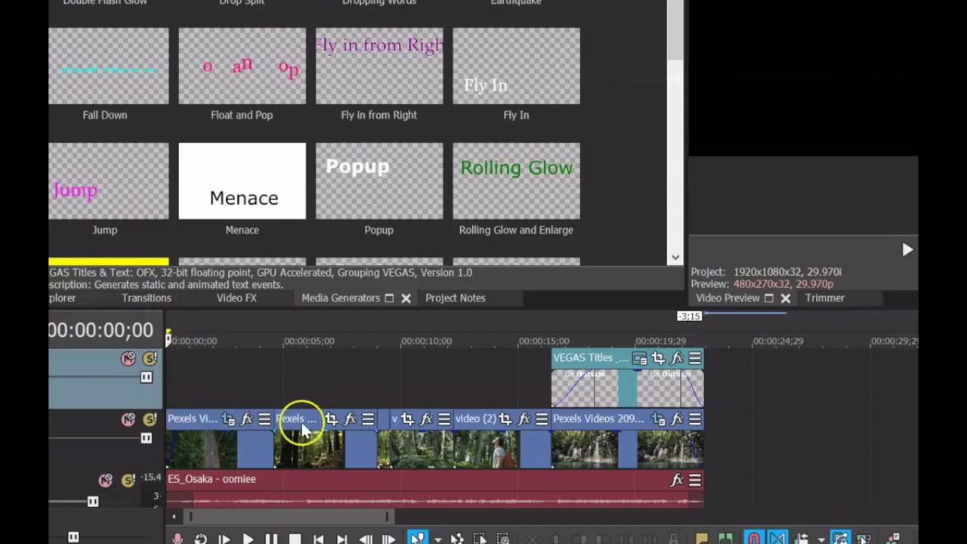
pyautogui.press('space')
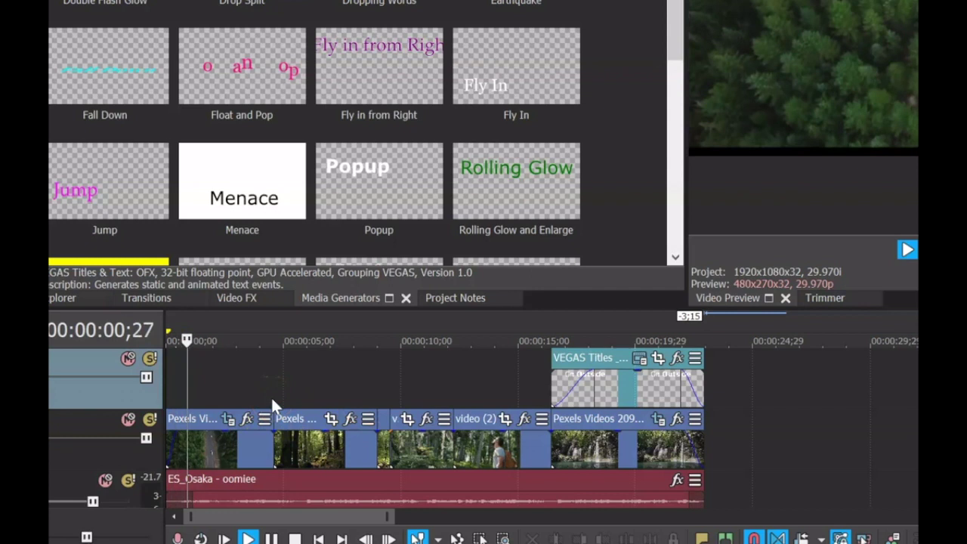
pyautogui.press('space')
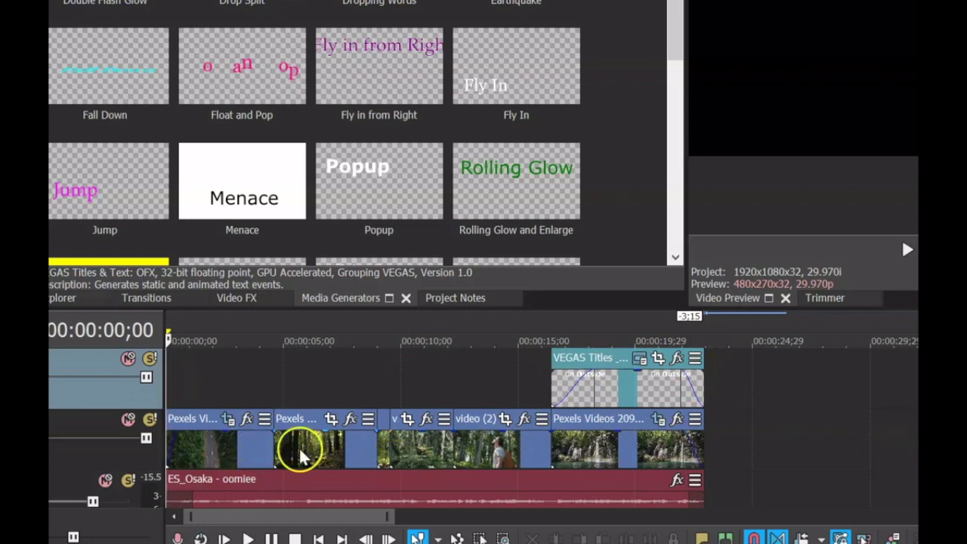
pyautogui.click(233, 510)
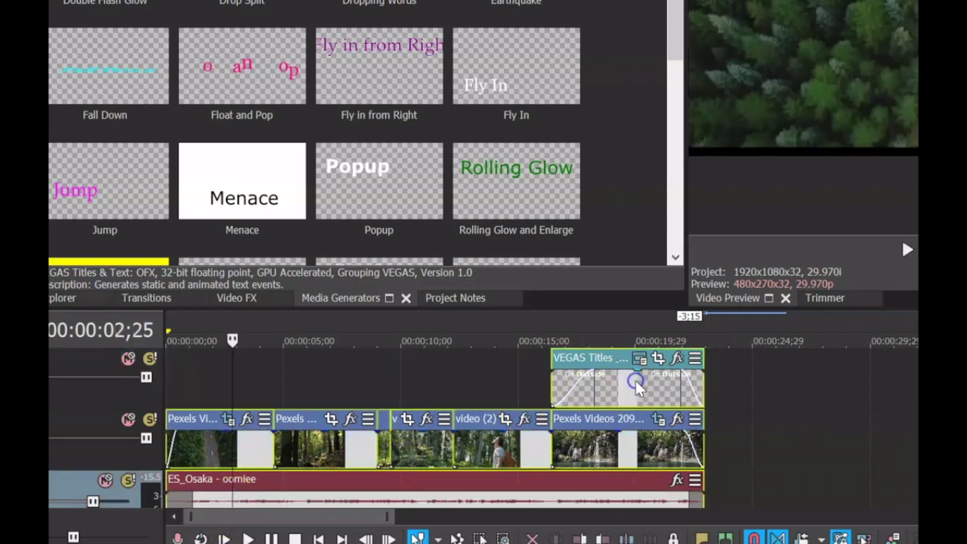
pyautogui.click(805, 496)
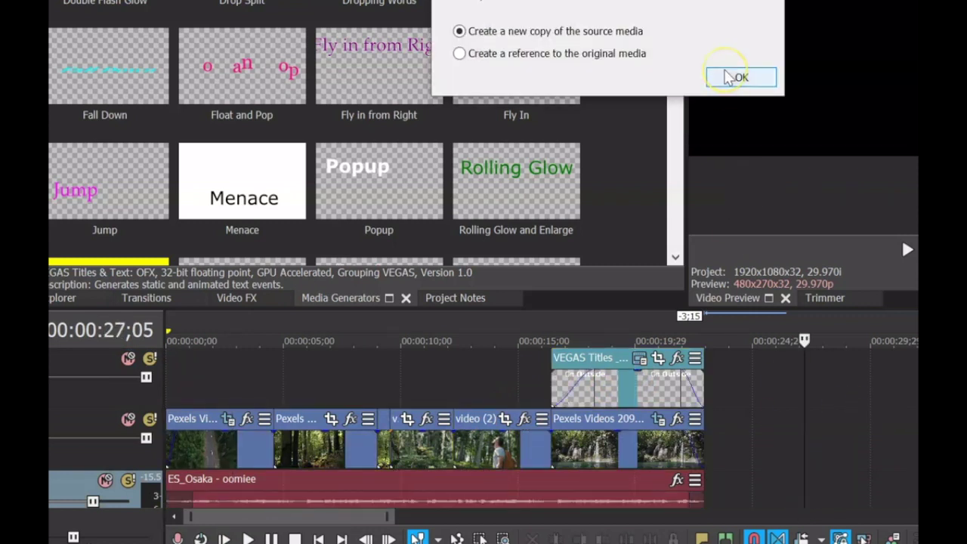
pyautogui.click(727, 77)
pyautogui.click(416, 514)
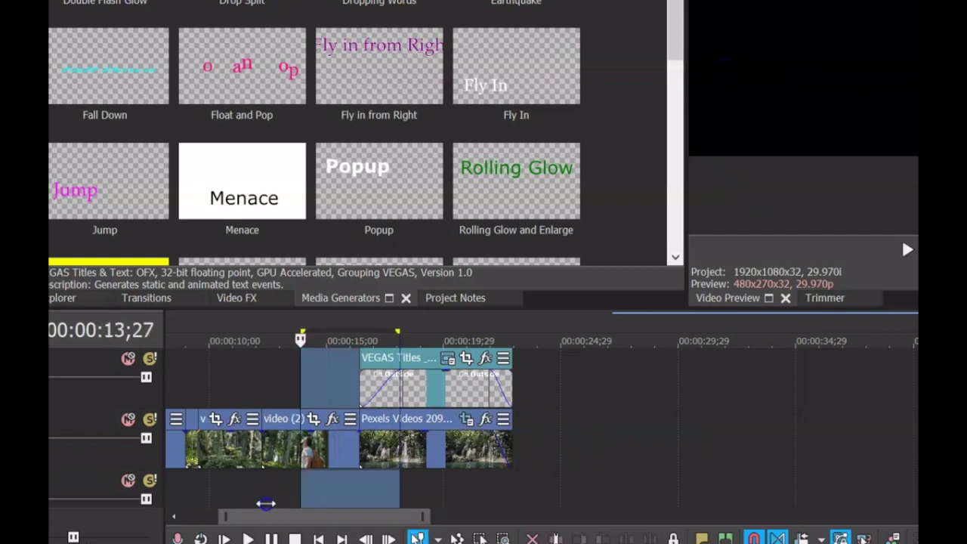
pyautogui.click(265, 503)
pyautogui.click(346, 377)
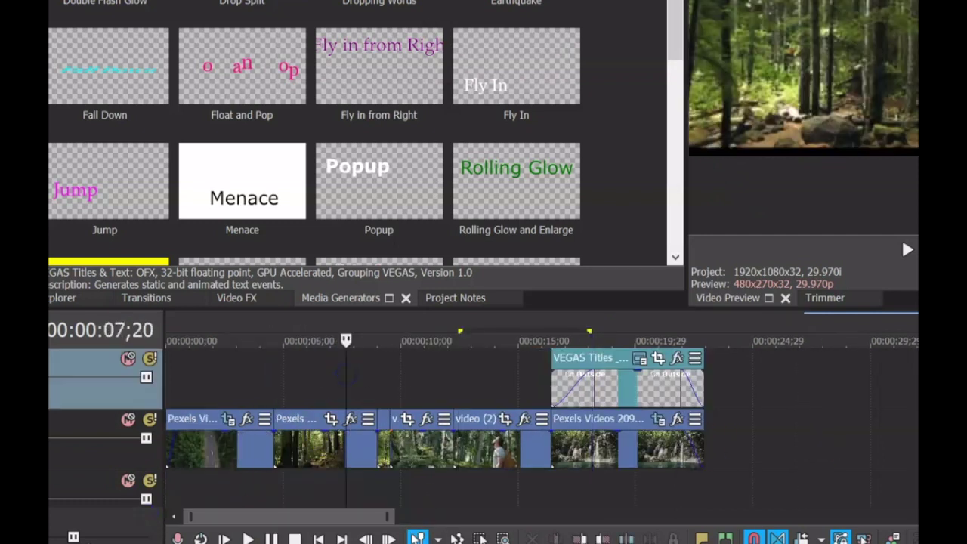
pyautogui.press('Delete')
pyautogui.click(836, 444)
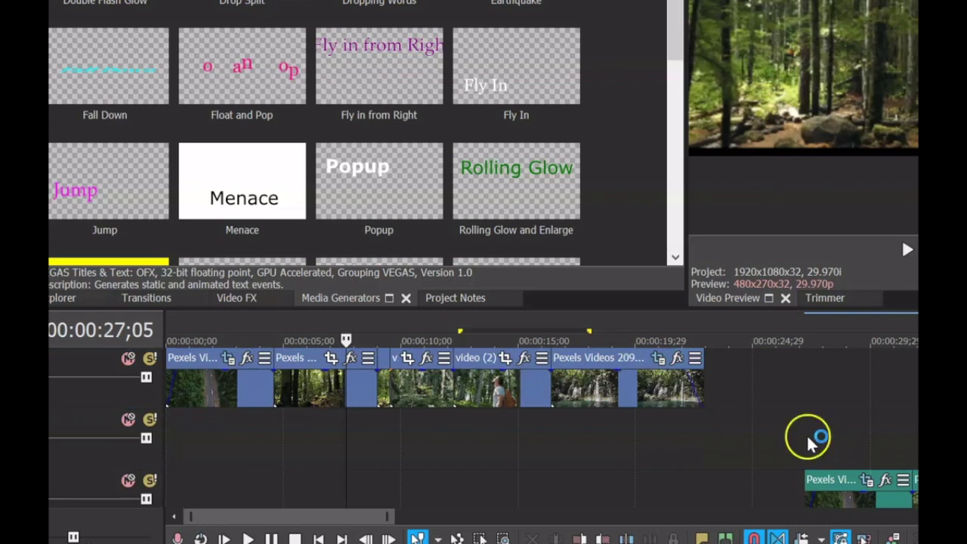
pyautogui.hotkey('ctrl', 'z')
pyautogui.hotkey('ctrl', 'z')
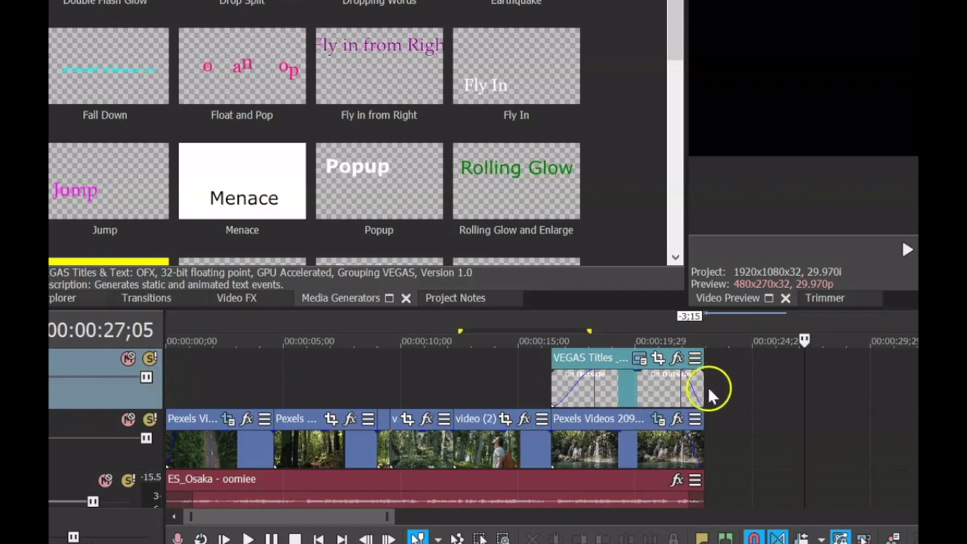
# Step: Select the time range from the start of the timeline to the end of the last clip at 00:00:22;27
pyautogui.moveTo(718, 393); pyautogui.dragTo(166, 377)
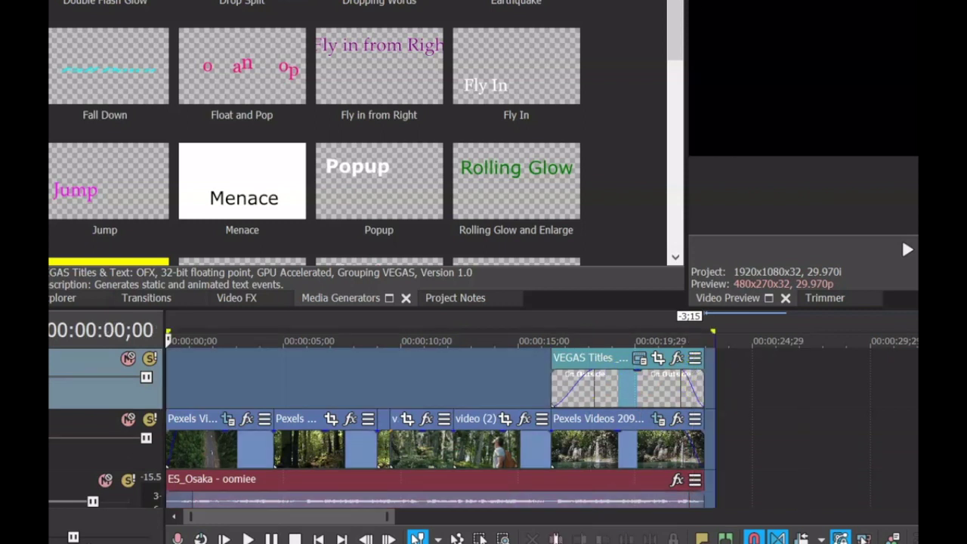
pyautogui.moveTo(712, 330); pyautogui.dragTo(703, 336)
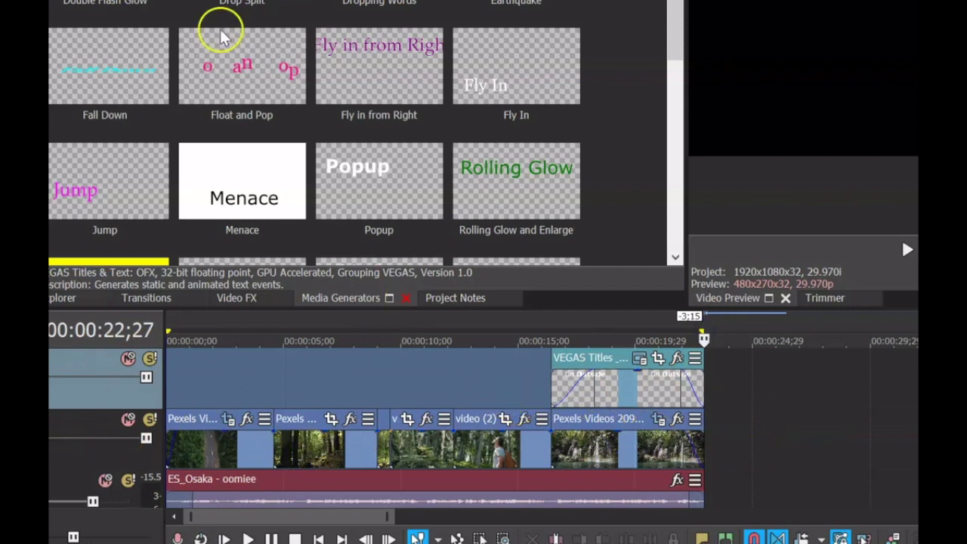
# Step: Set up a render with the MAGIX HEVC/AAC MP4 template Internet HD 1080p 29.97 fps (Intel QSV) and check the loop-region render option
pyautogui.click(63, 31)
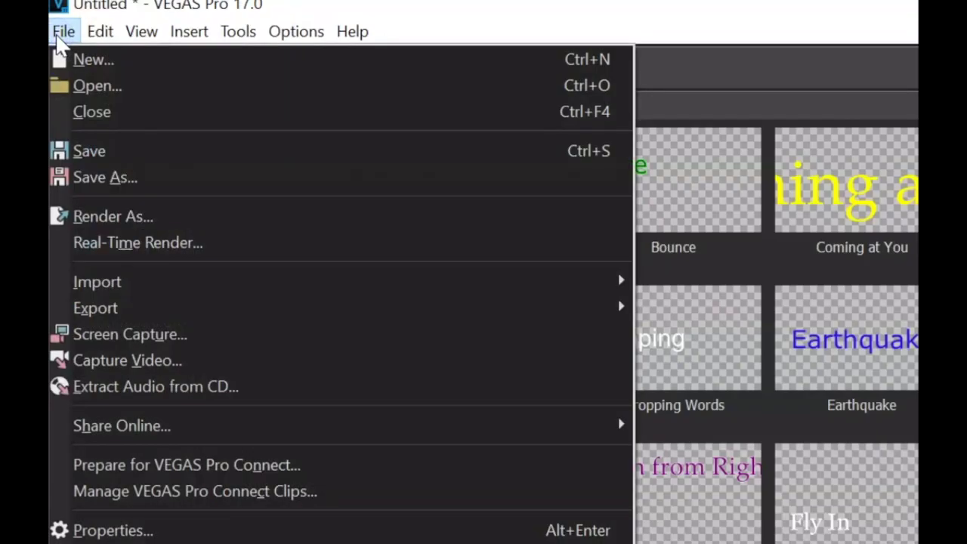
pyautogui.click(167, 217)
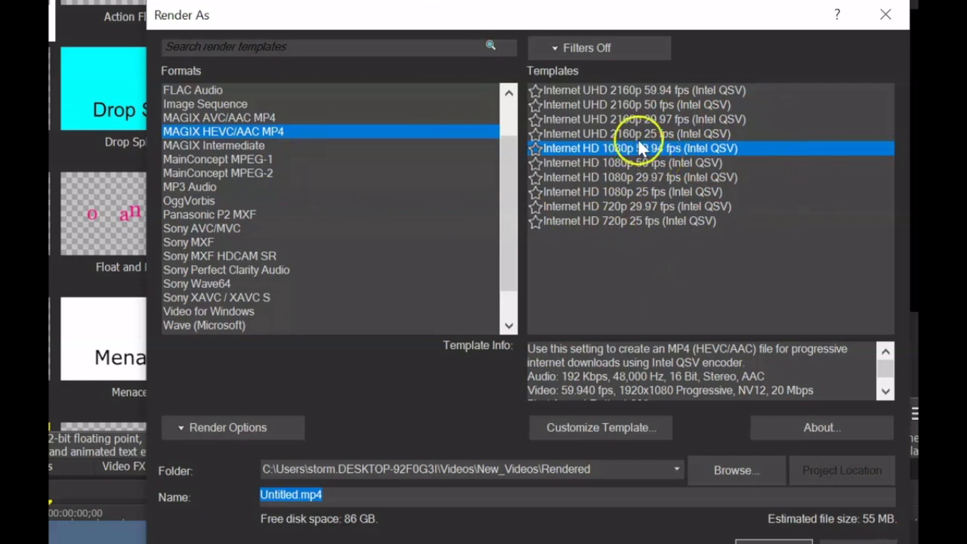
pyautogui.click(643, 173)
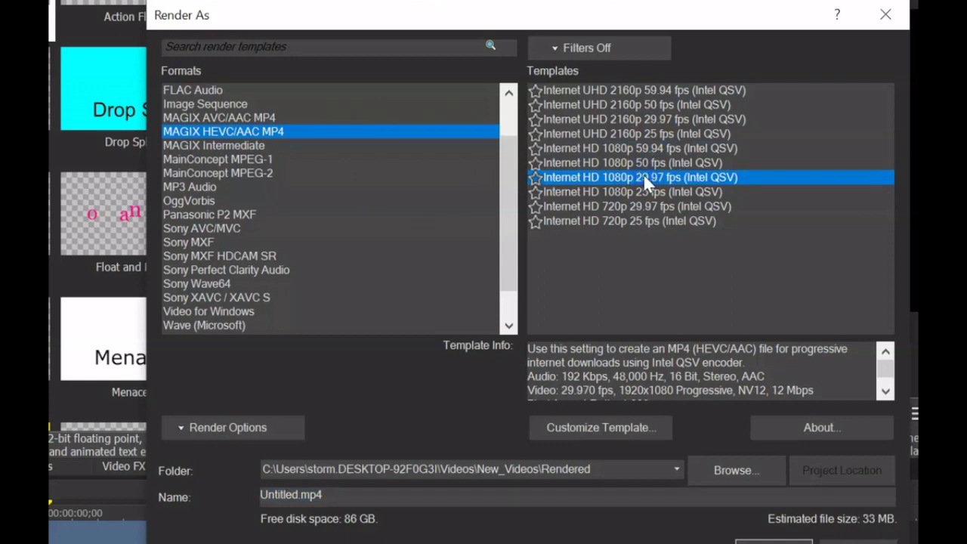
pyautogui.click(231, 429)
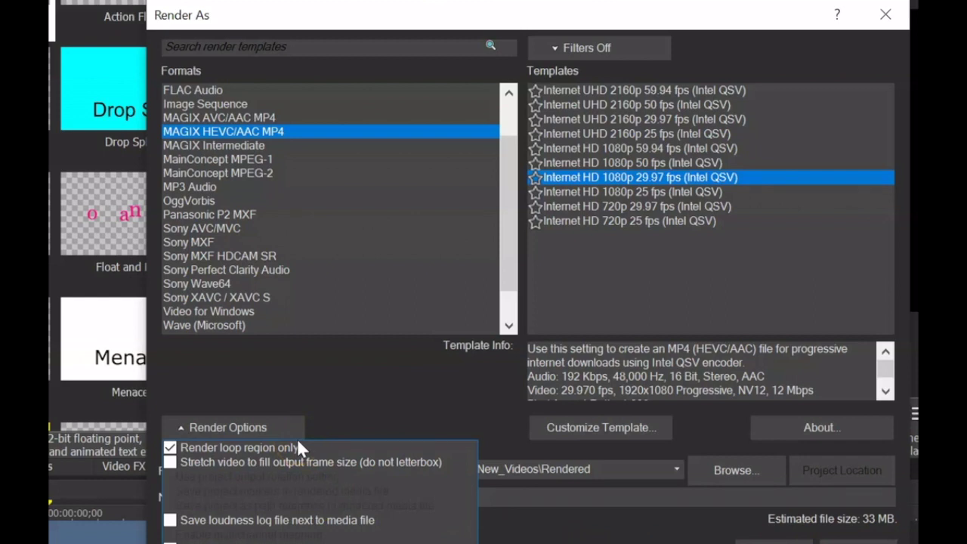
pyautogui.click(357, 412)
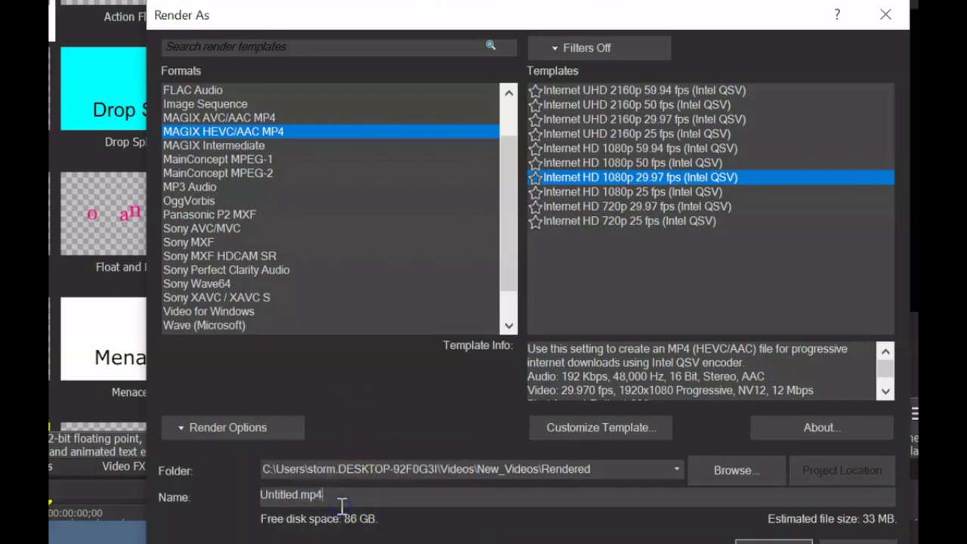
# Step: Name the rendered output file Go_Outside.mp4
pyautogui.doubleClick(294, 495)
pyautogui.write('G')
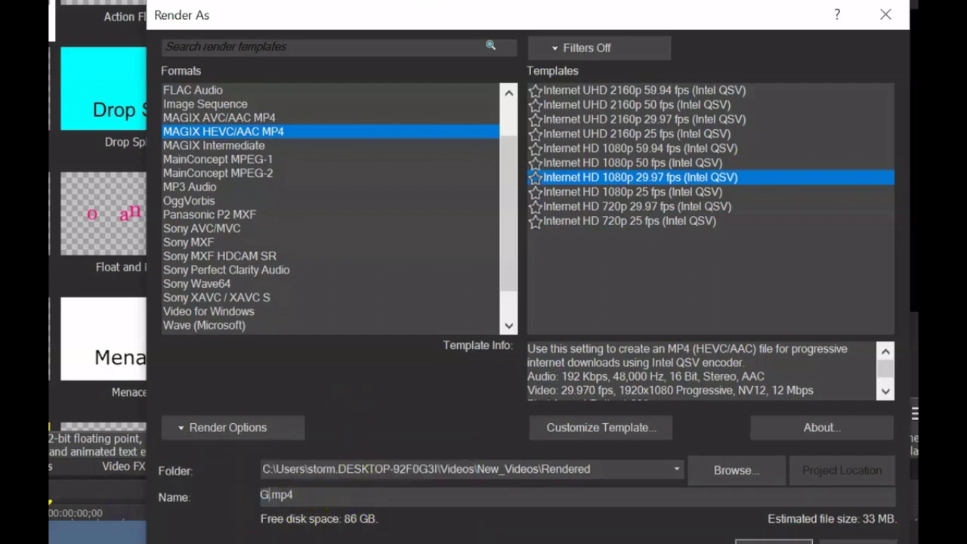
pyautogui.write('o Outside')
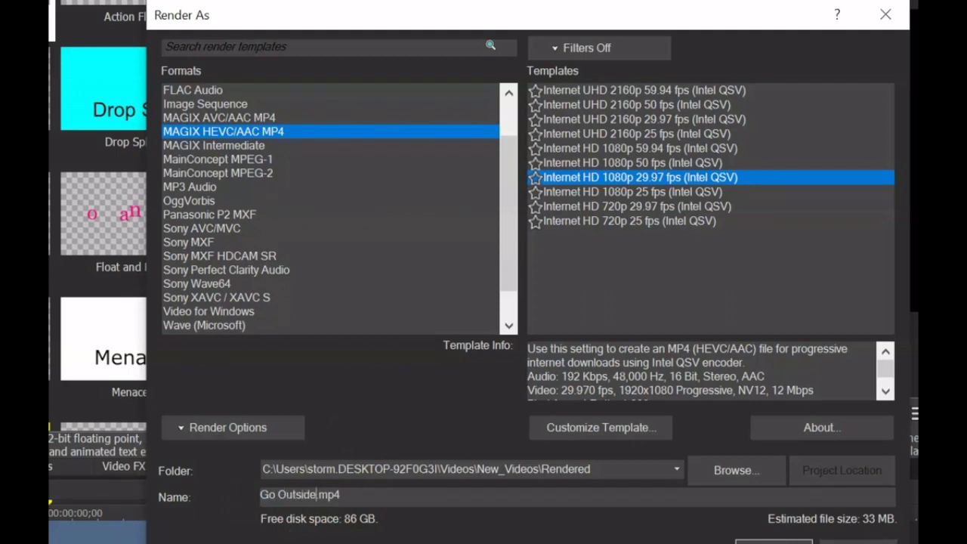
pyautogui.press('BackSpace')
pyautogui.write('_')
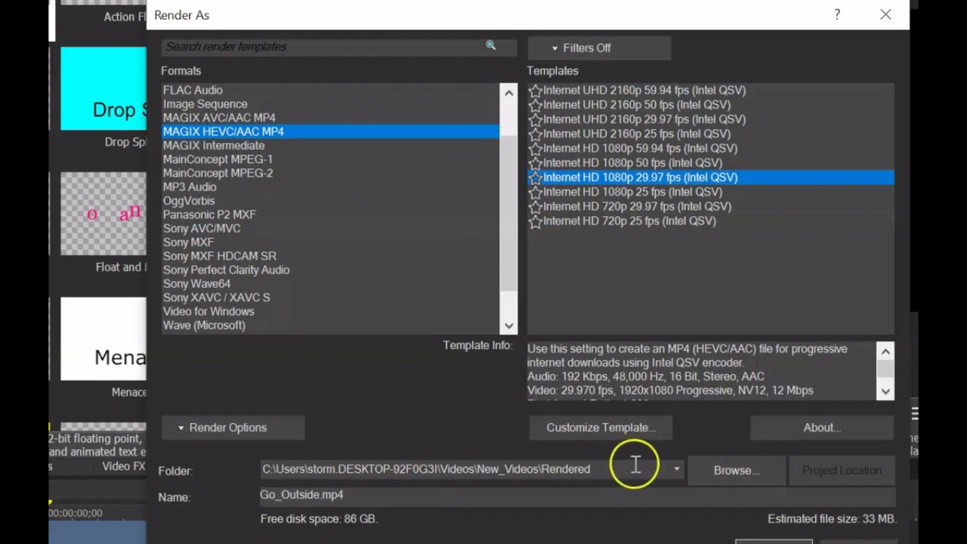
# Step: Set the output folder to the main Videos folder and start rendering the file
pyautogui.click(721, 472)
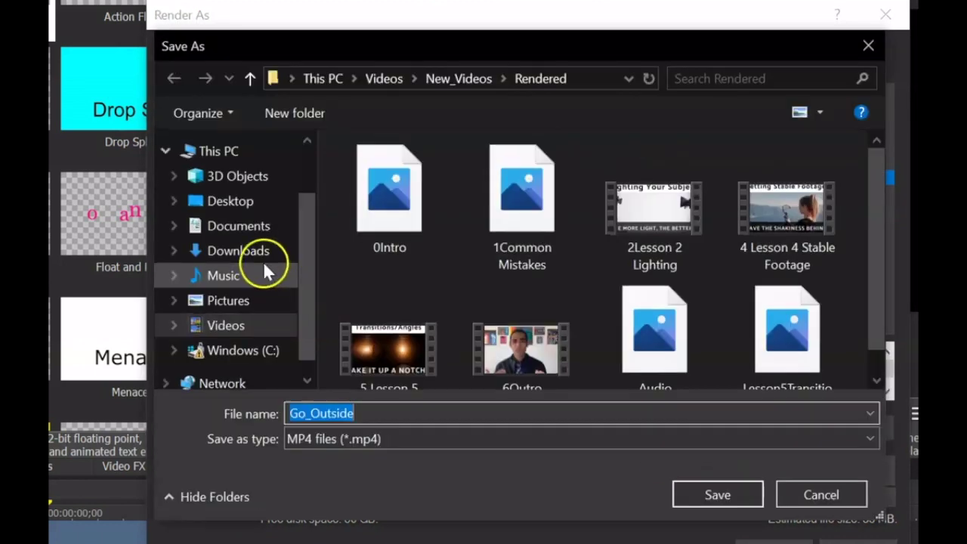
pyautogui.click(235, 323)
pyautogui.click(689, 491)
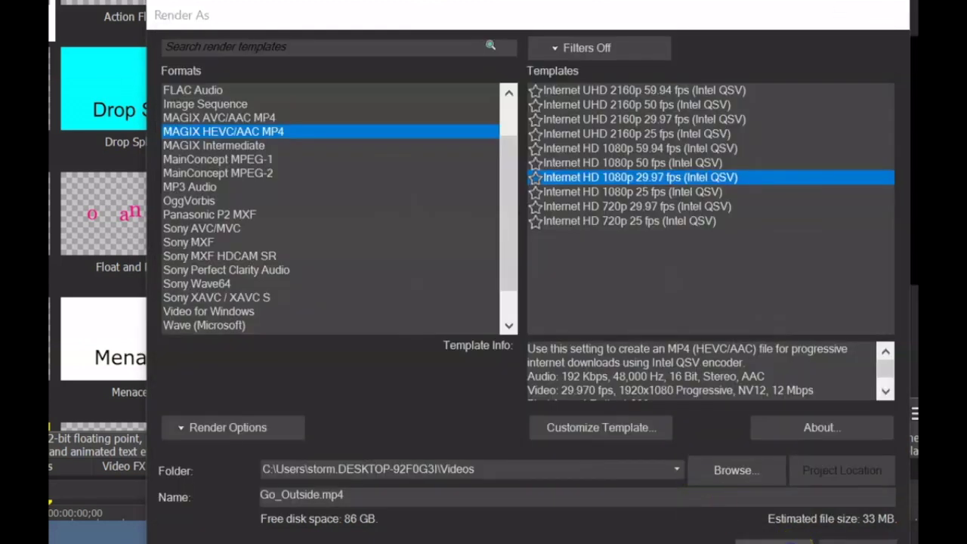
pyautogui.press('Return')
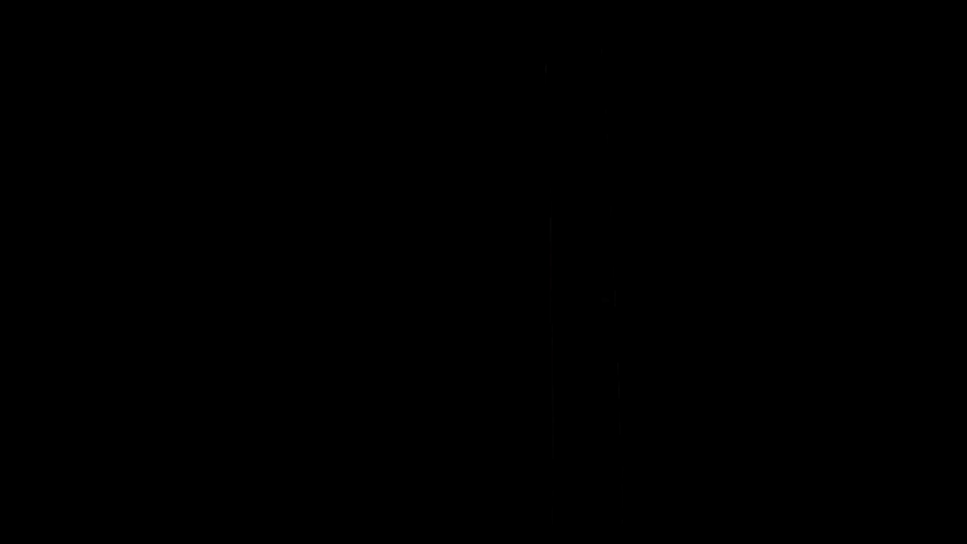